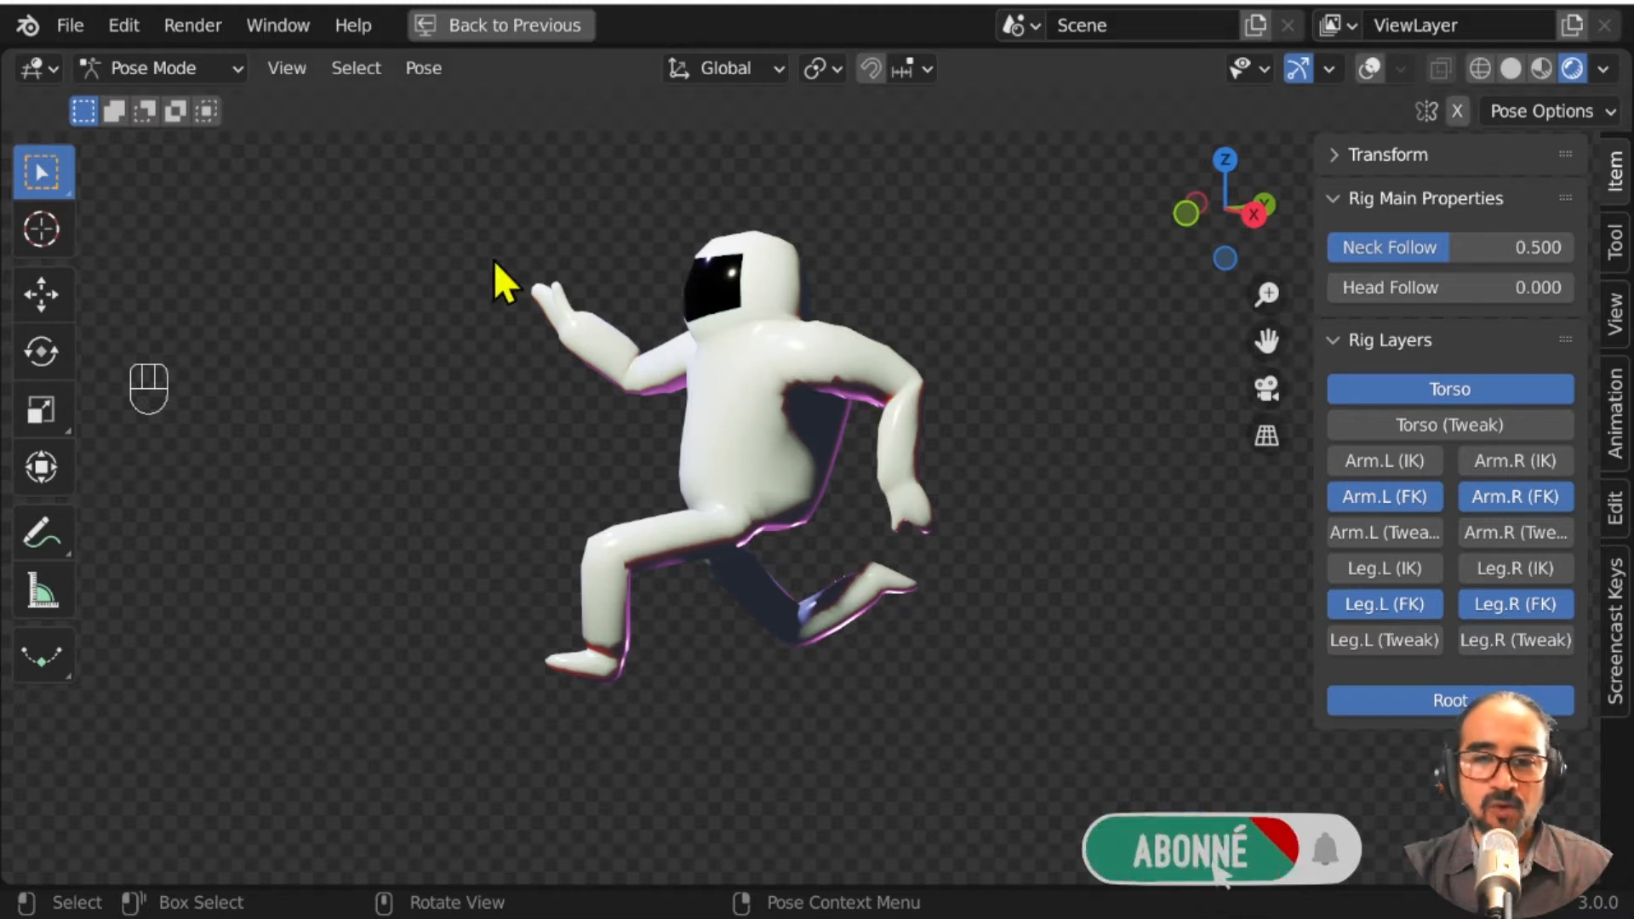
Step: Create a new file from the General template
click(66, 25)
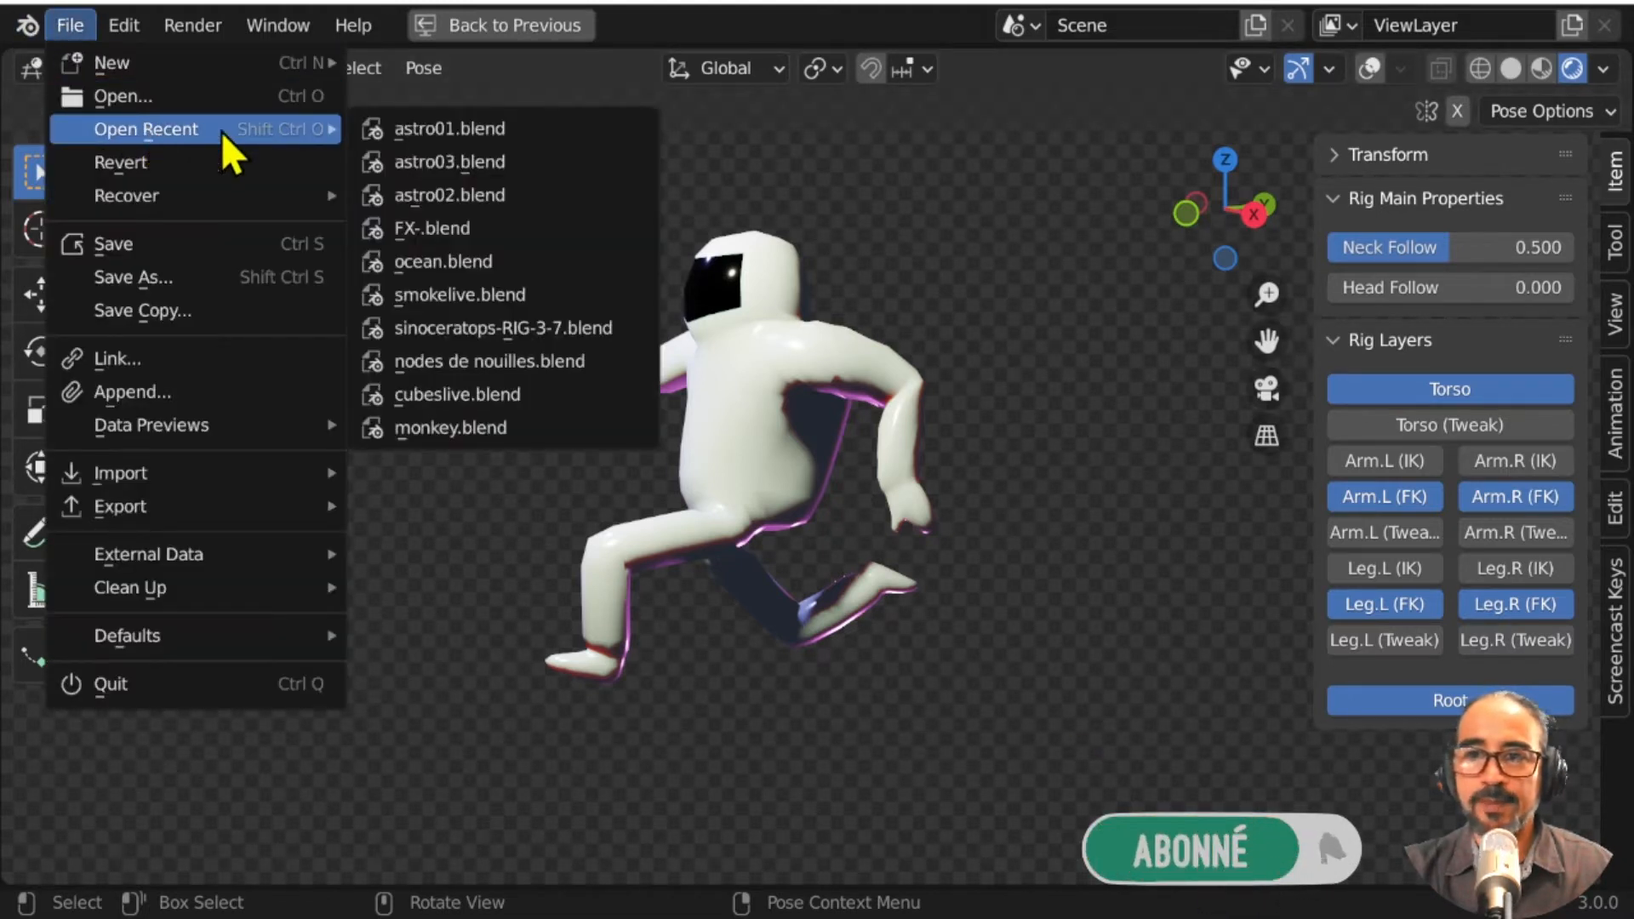
mouse_move(121, 58)
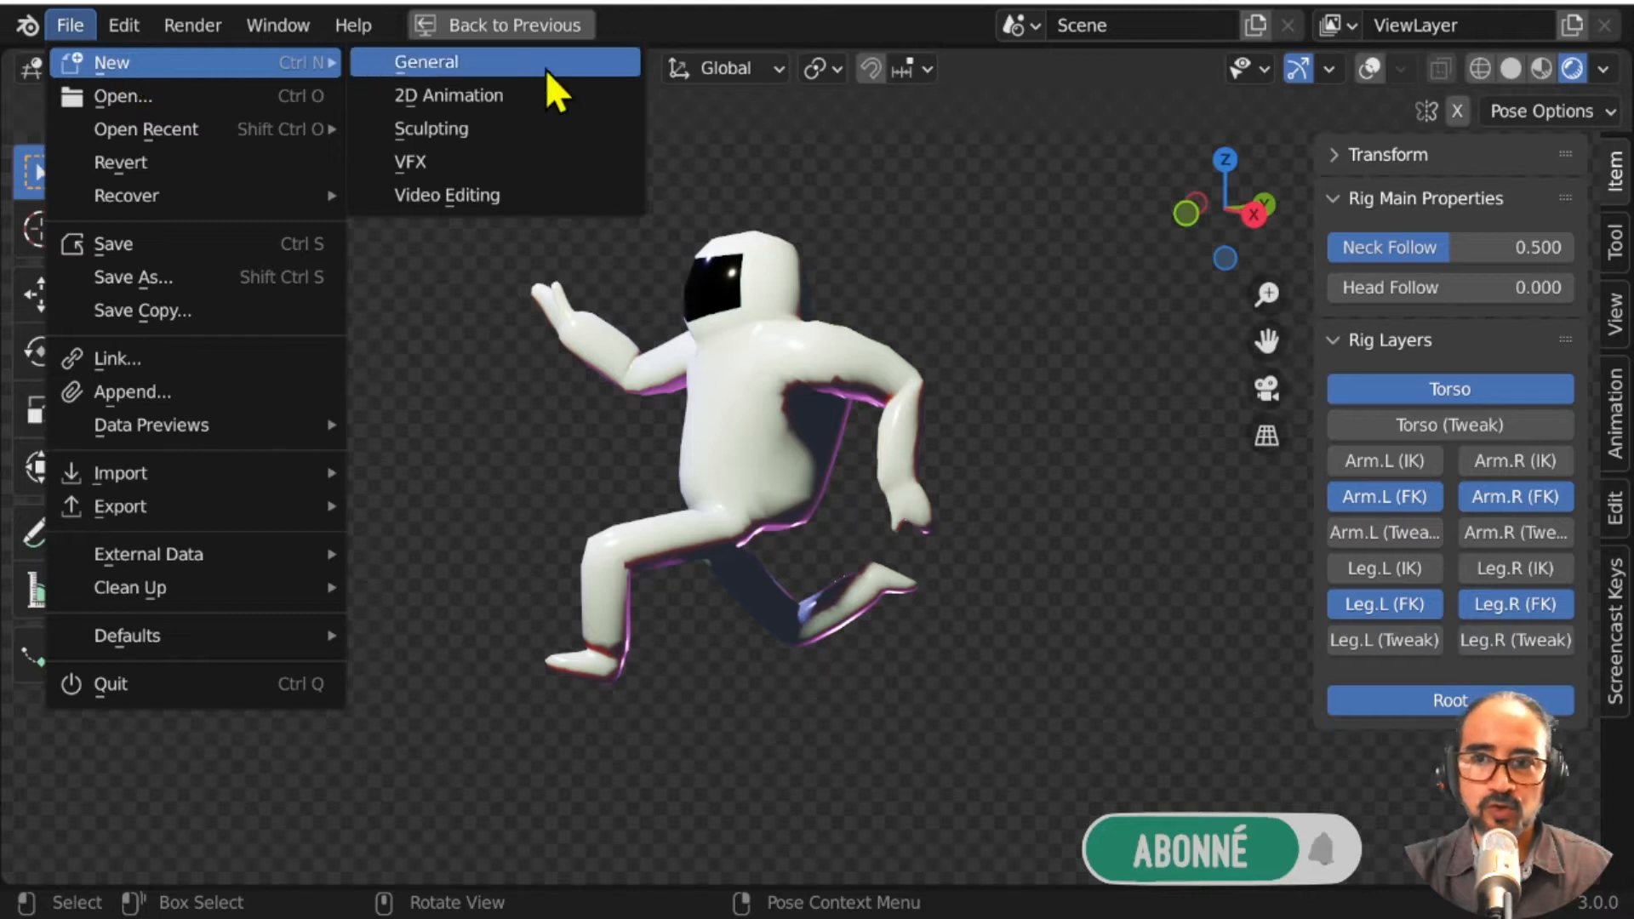
click(438, 65)
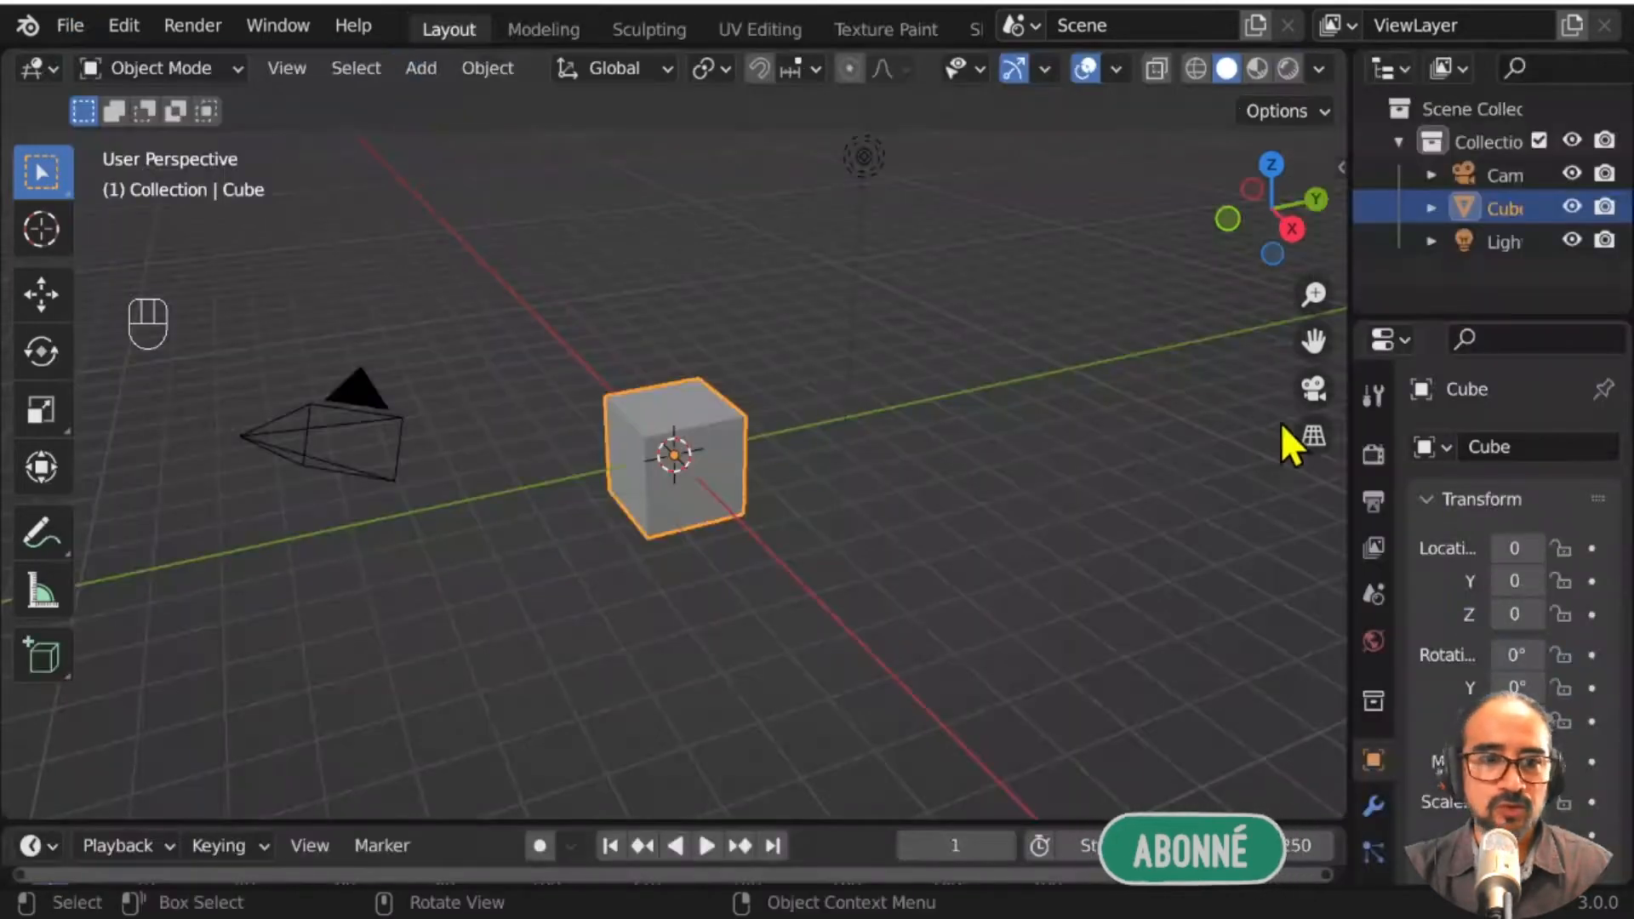
Step: Show the viewport sidebar and collapse the Screencast Keys settings
key(n)
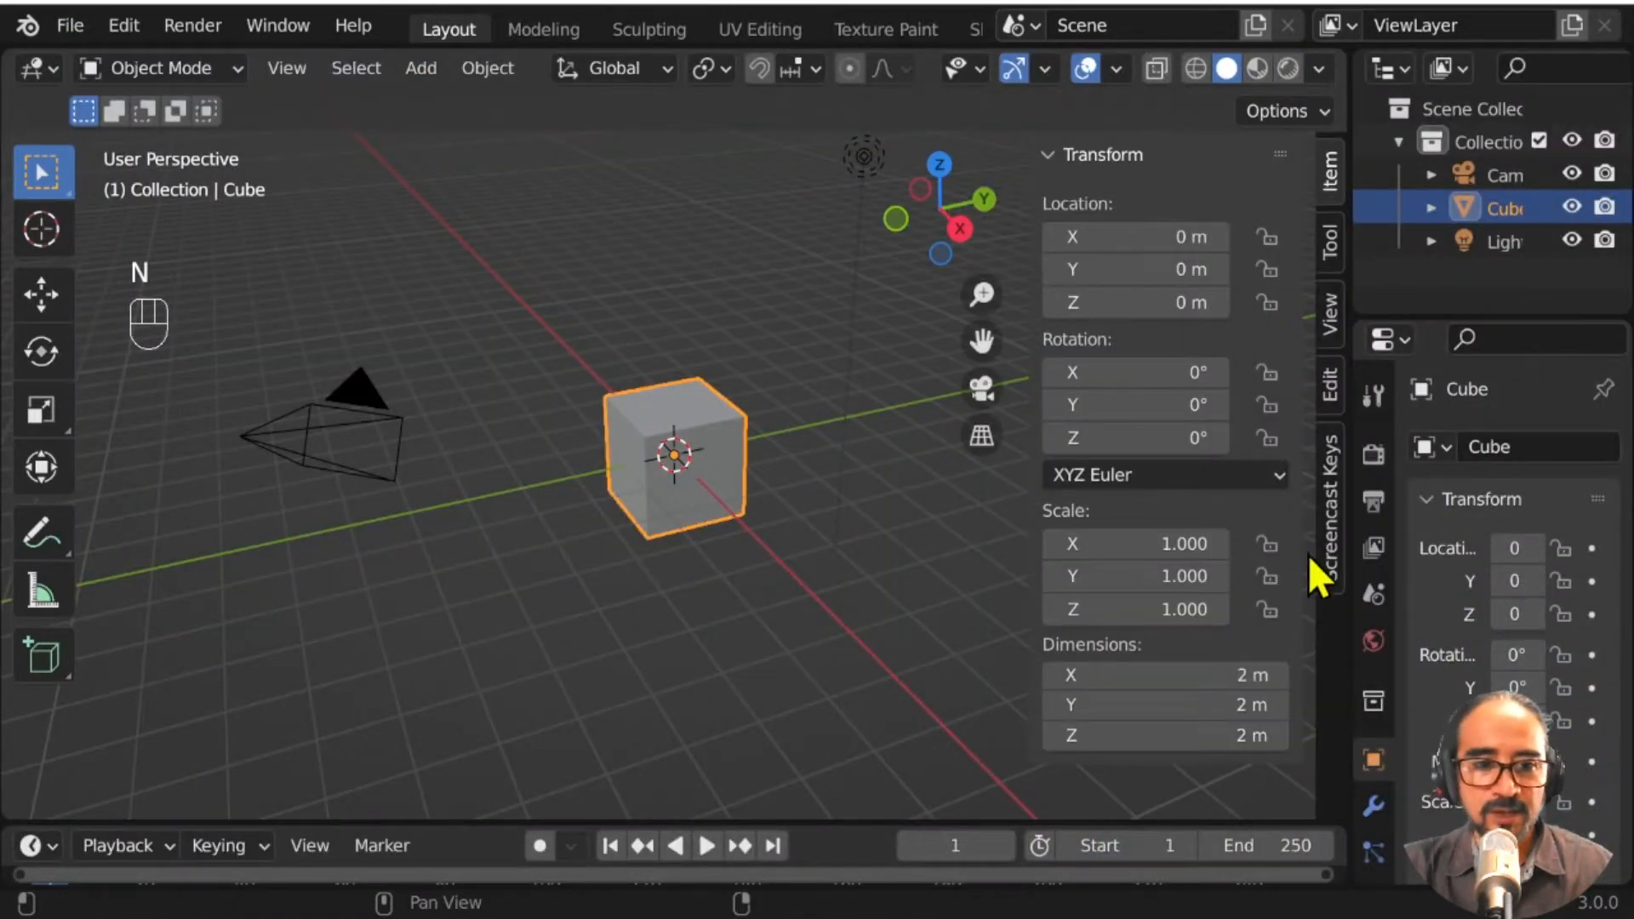
click(1332, 553)
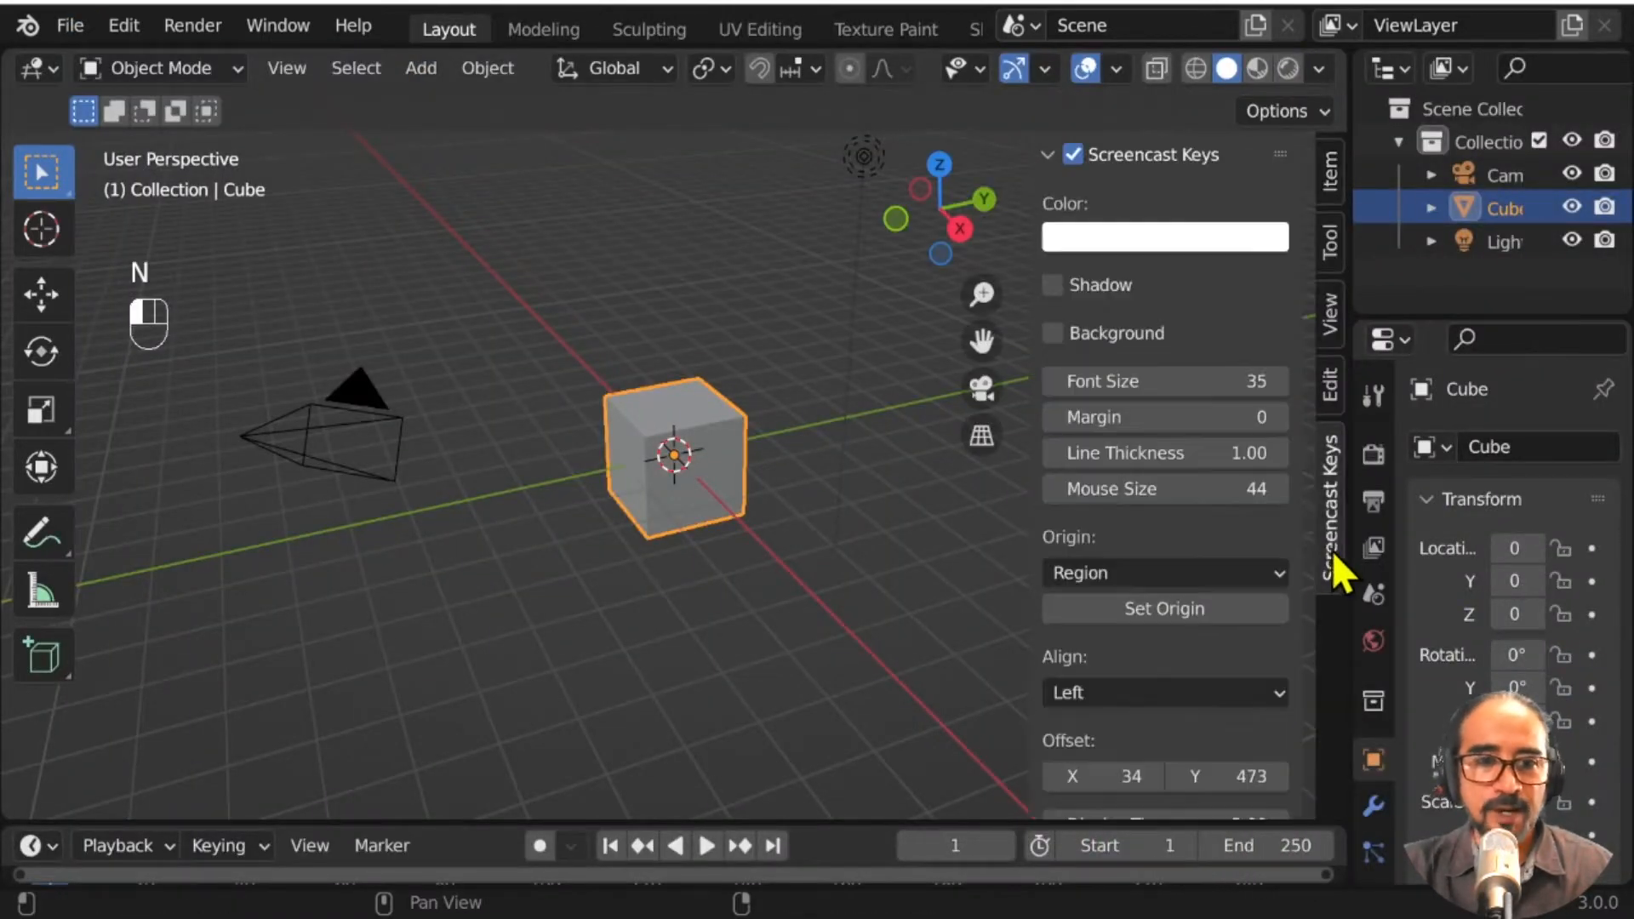
click(1046, 155)
Step: Enter Edit Mode on the default cube, scale it down slightly along X and to about half along Y
middle_drag(762, 525, 656, 542)
scroll(656, 541, up, 2)
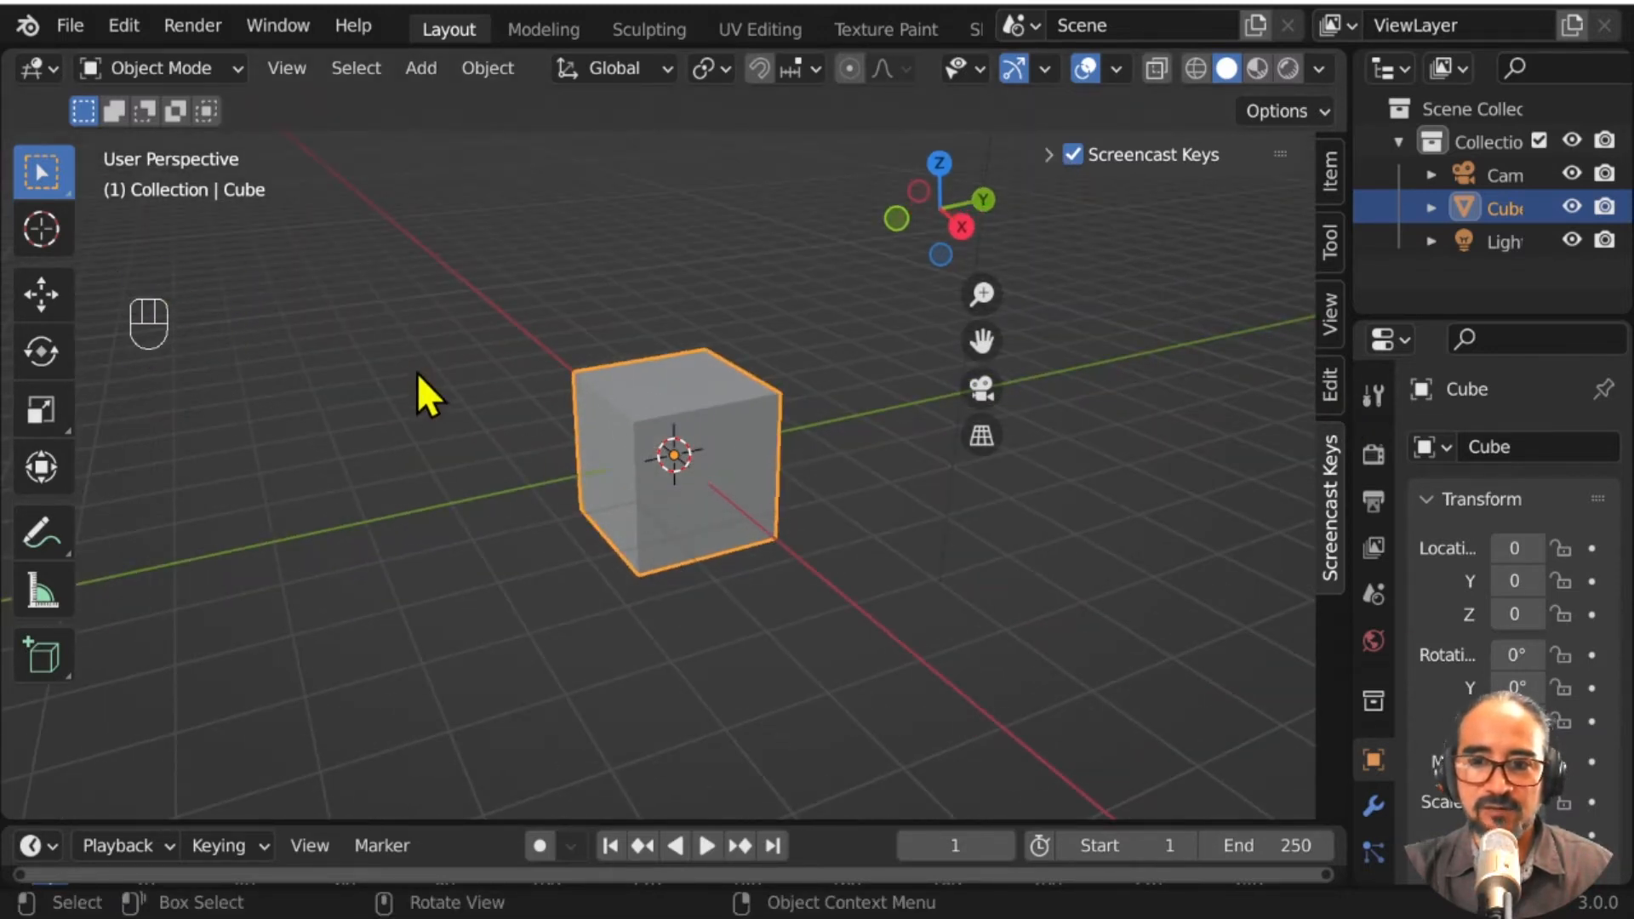
middle_drag(417, 392, 720, 568)
key(Tab)
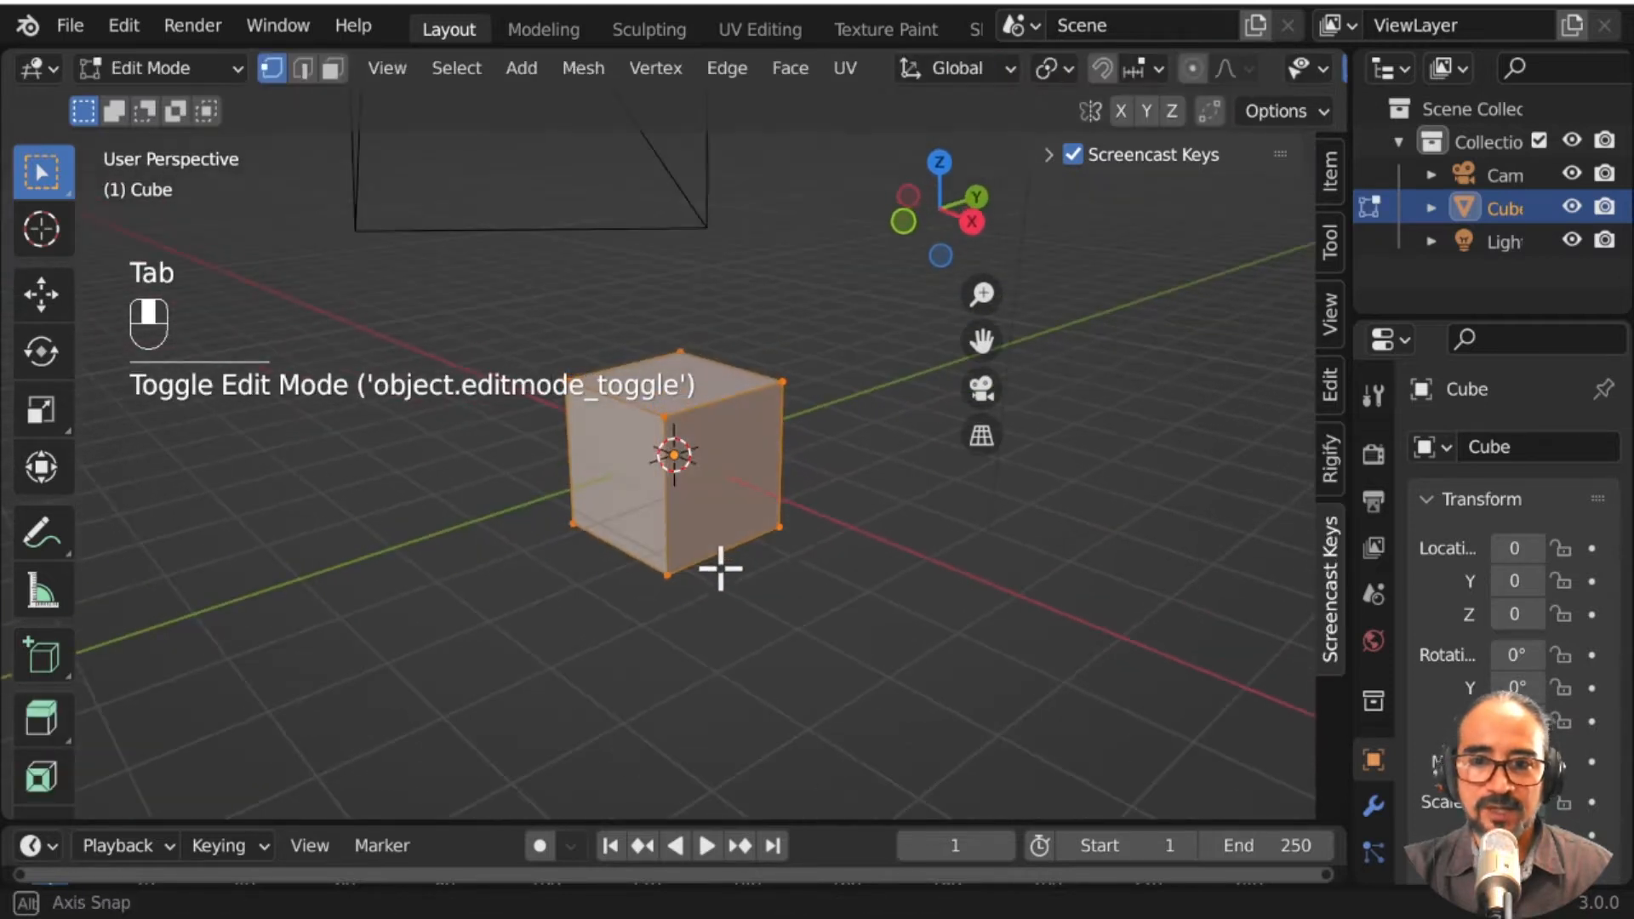
key(s)
key(x)
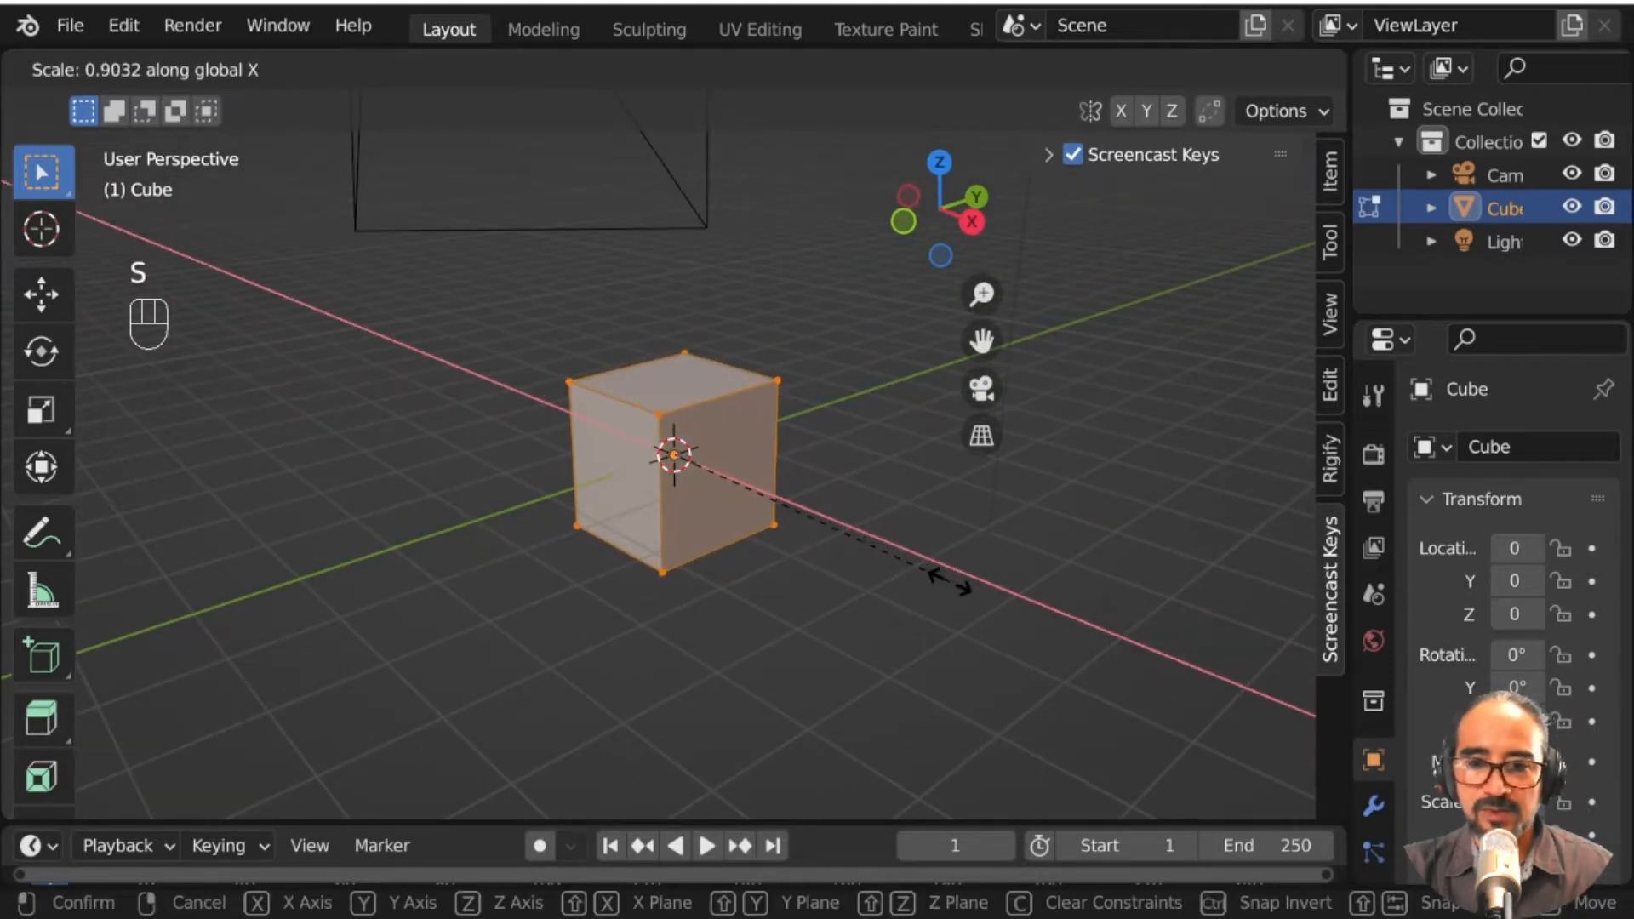
click(996, 611)
key(s)
key(y)
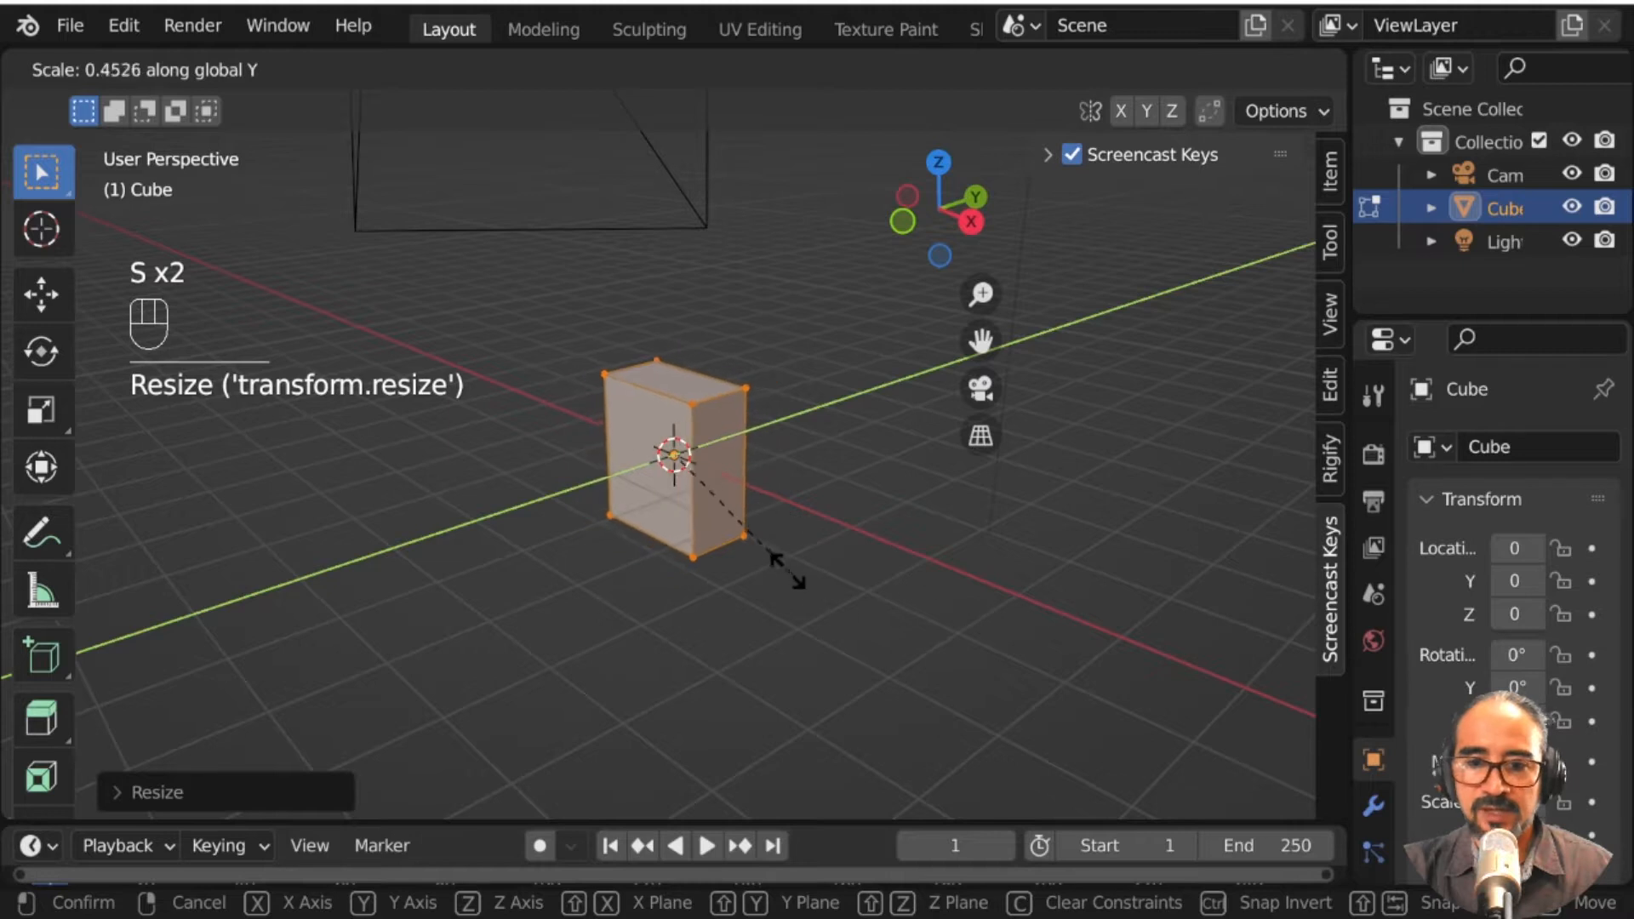
click(753, 537)
Step: Move the two lower vertices on the positive X side inward along X to taper the block toward its base
click(720, 558)
shift+click(748, 542)
middle_drag(779, 549, 843, 569)
key(g)
key(y)
key(x)
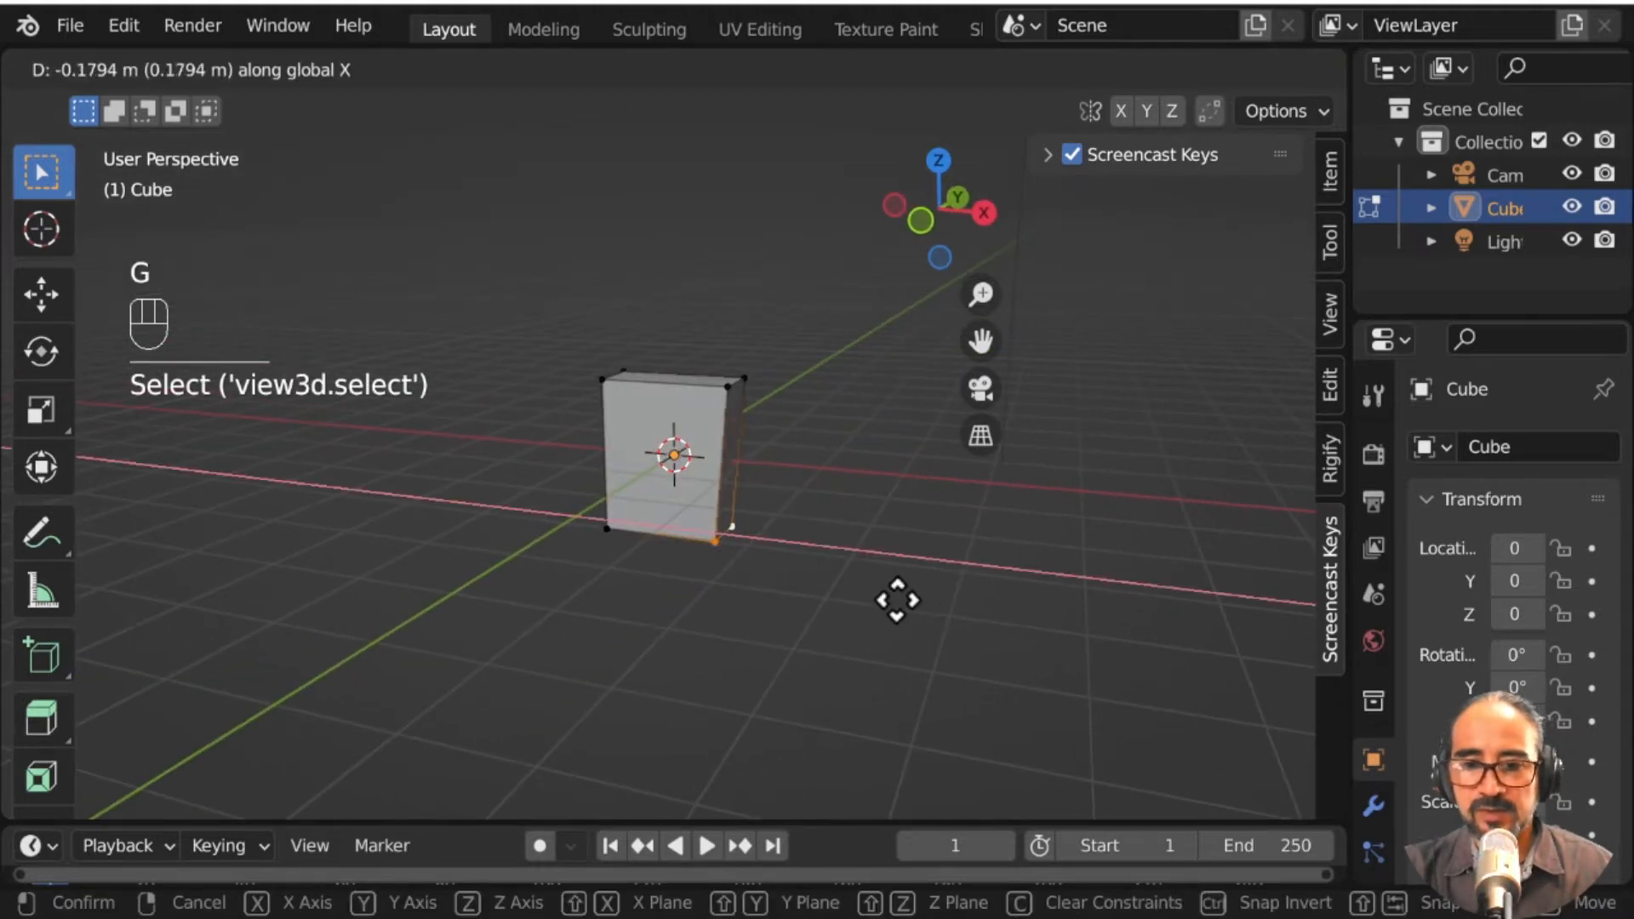
click(876, 600)
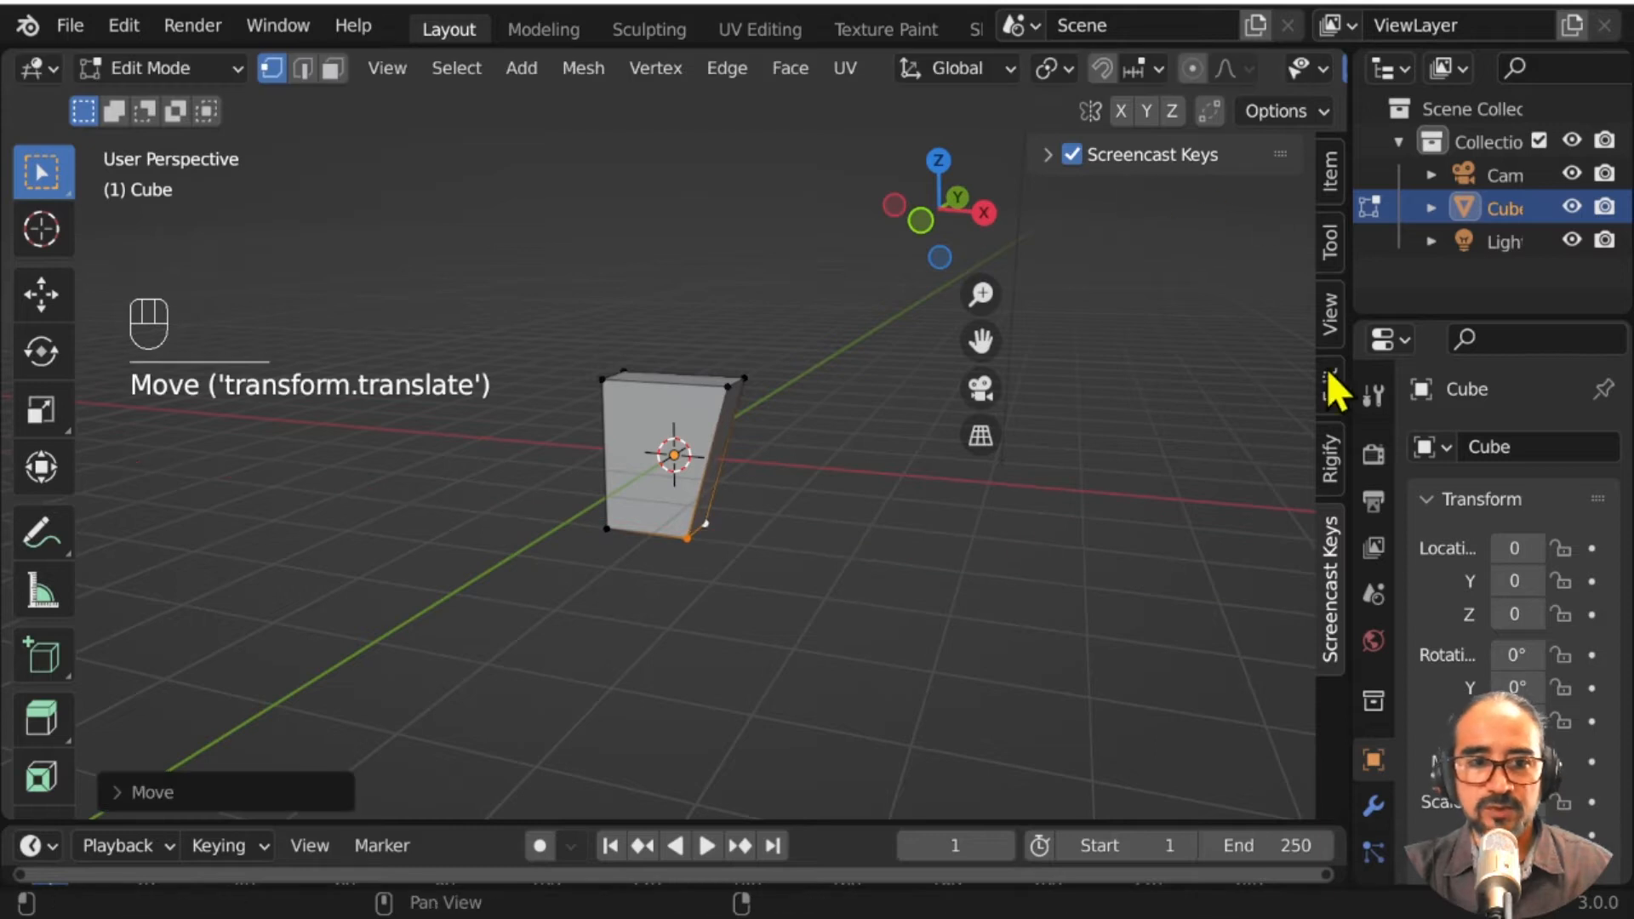
Step: Apply AutoMirror to the tapered block along X with Positive orientation, Cut and Mirror, and Use Clip
click(1330, 242)
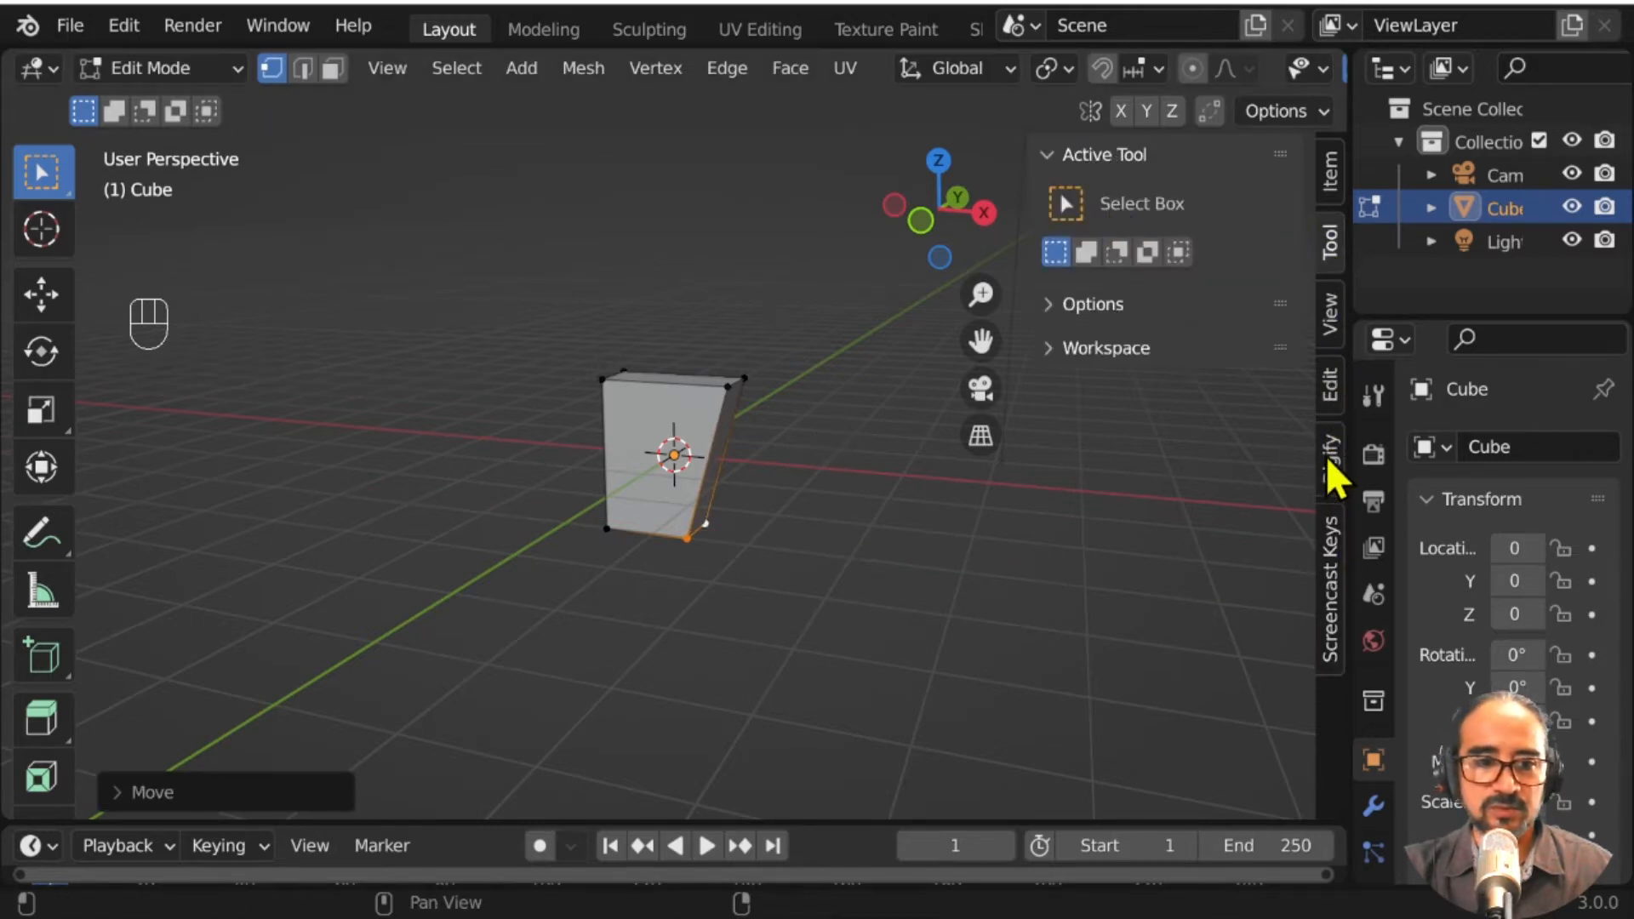
click(1328, 400)
click(1110, 198)
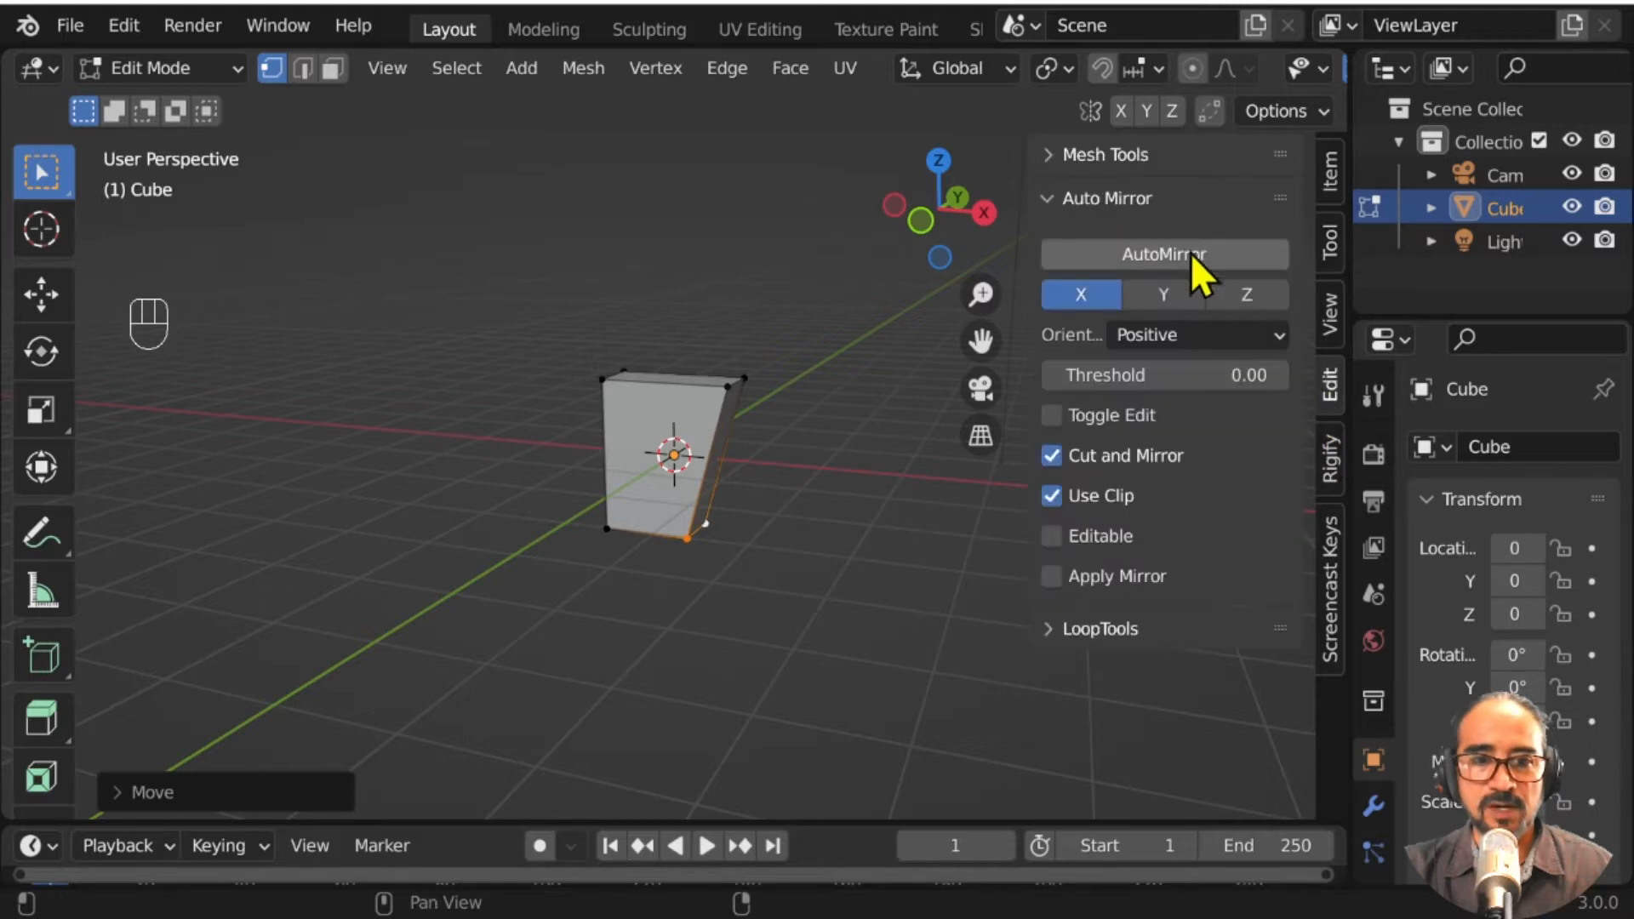
click(1175, 253)
Step: Add a vertical loop cut to the editable half of the torso and slide it toward the centre line
middle_drag(774, 624, 627, 602)
middle_drag(693, 463, 683, 515)
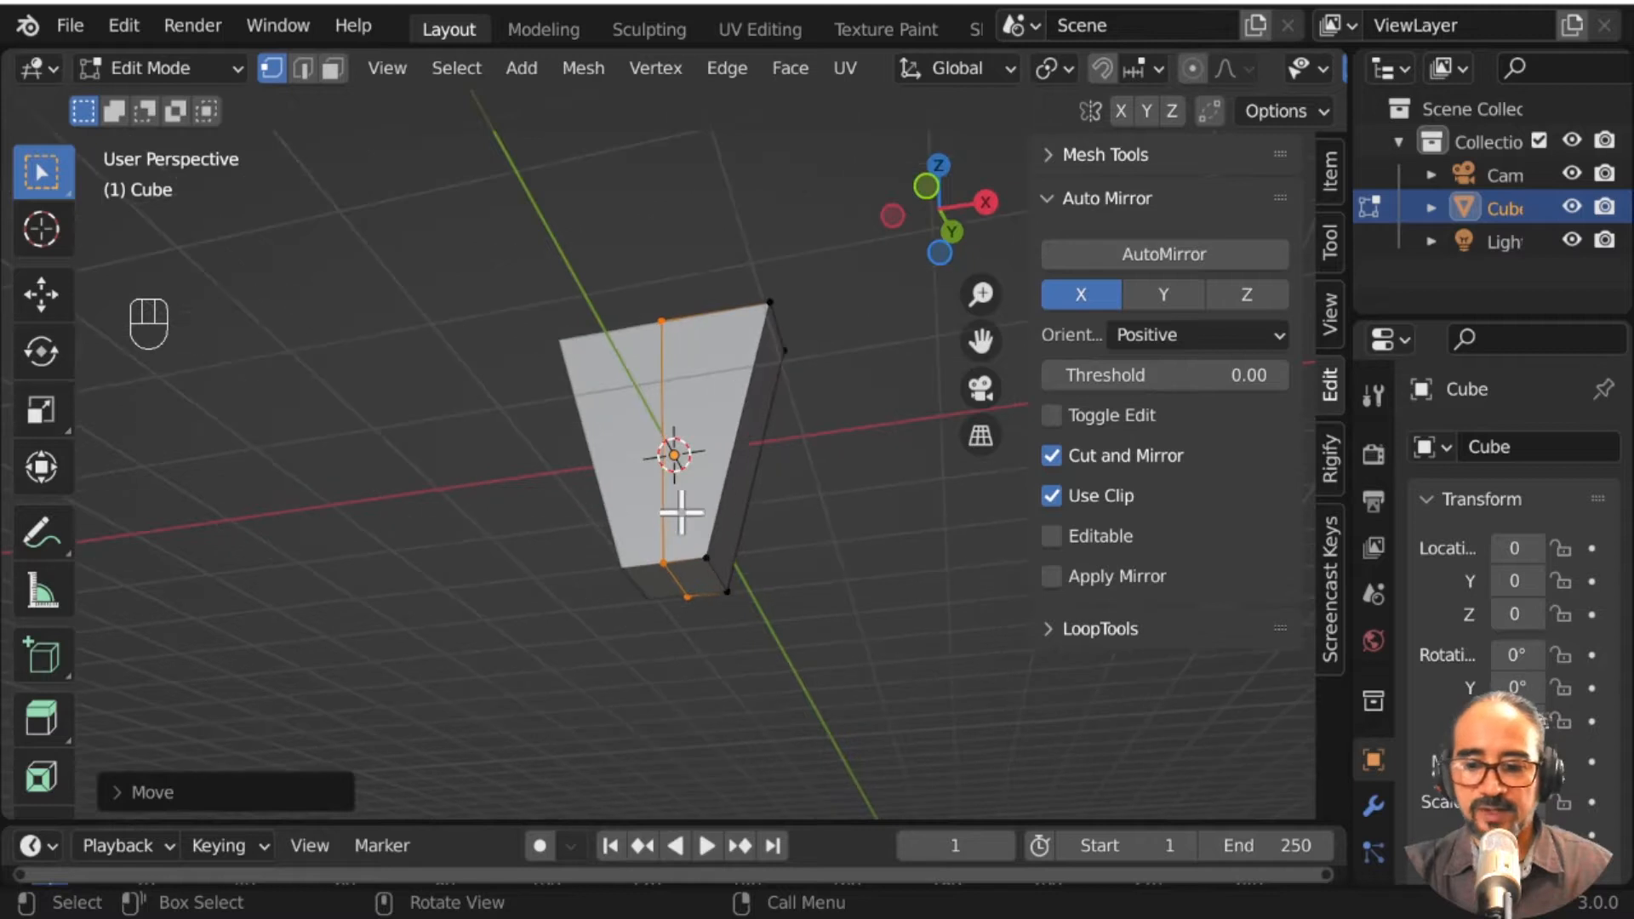
key(ctrl+r)
click(682, 549)
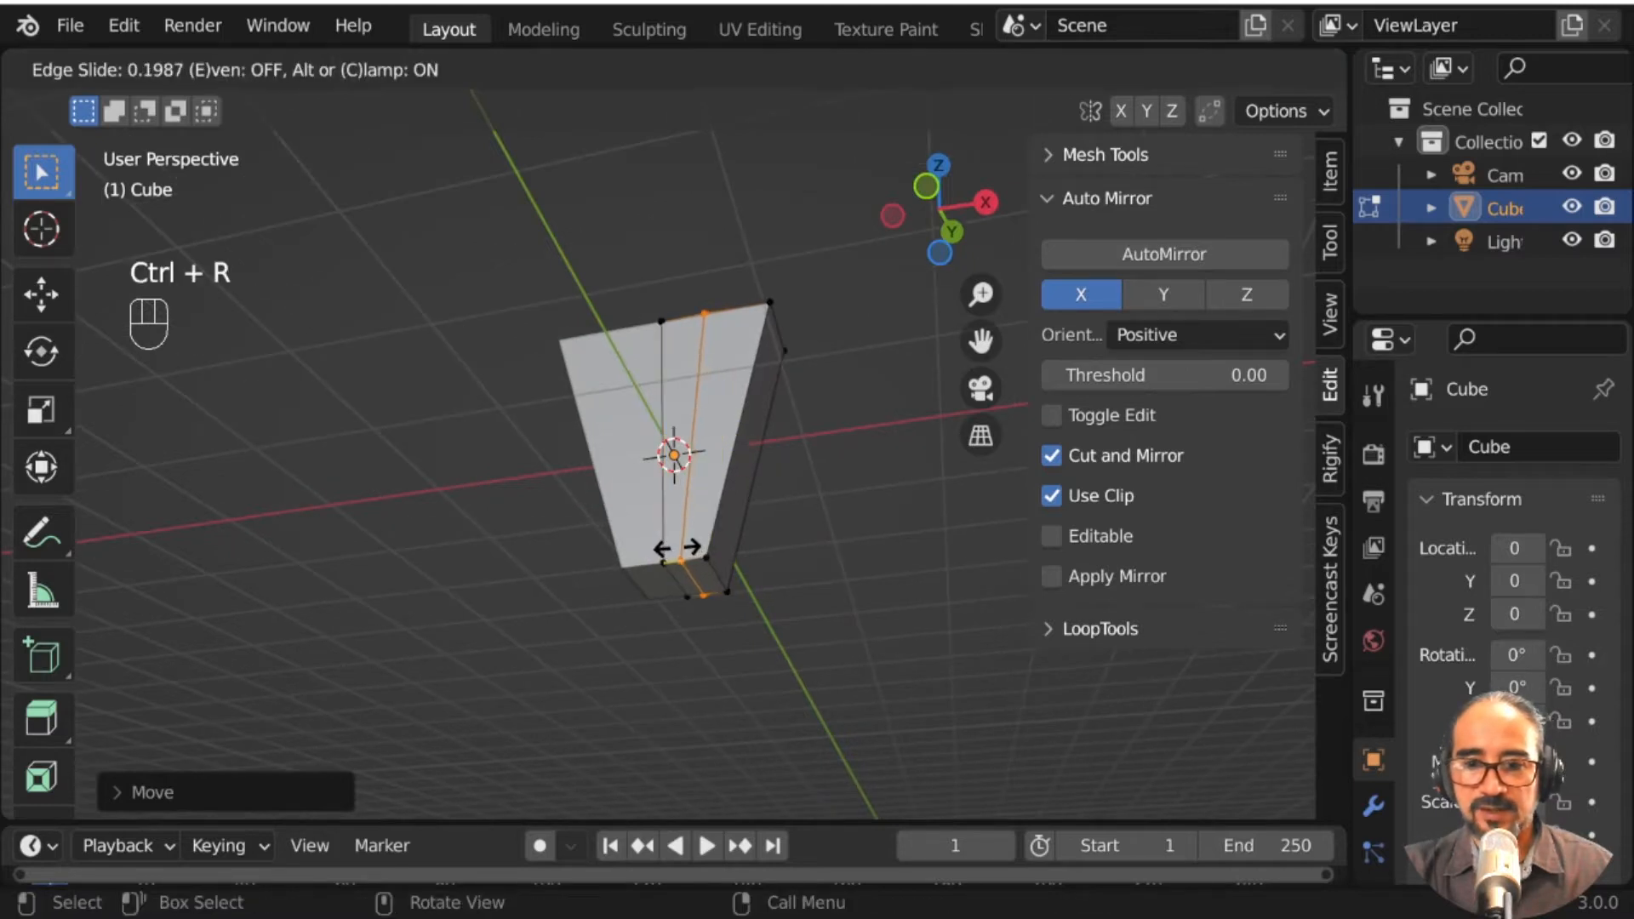
click(681, 519)
Step: Add a horizontal loop cut around the torso and slide it up to shoulder level
middle_drag(685, 493, 672, 584)
key(ctrl+r)
click(729, 412)
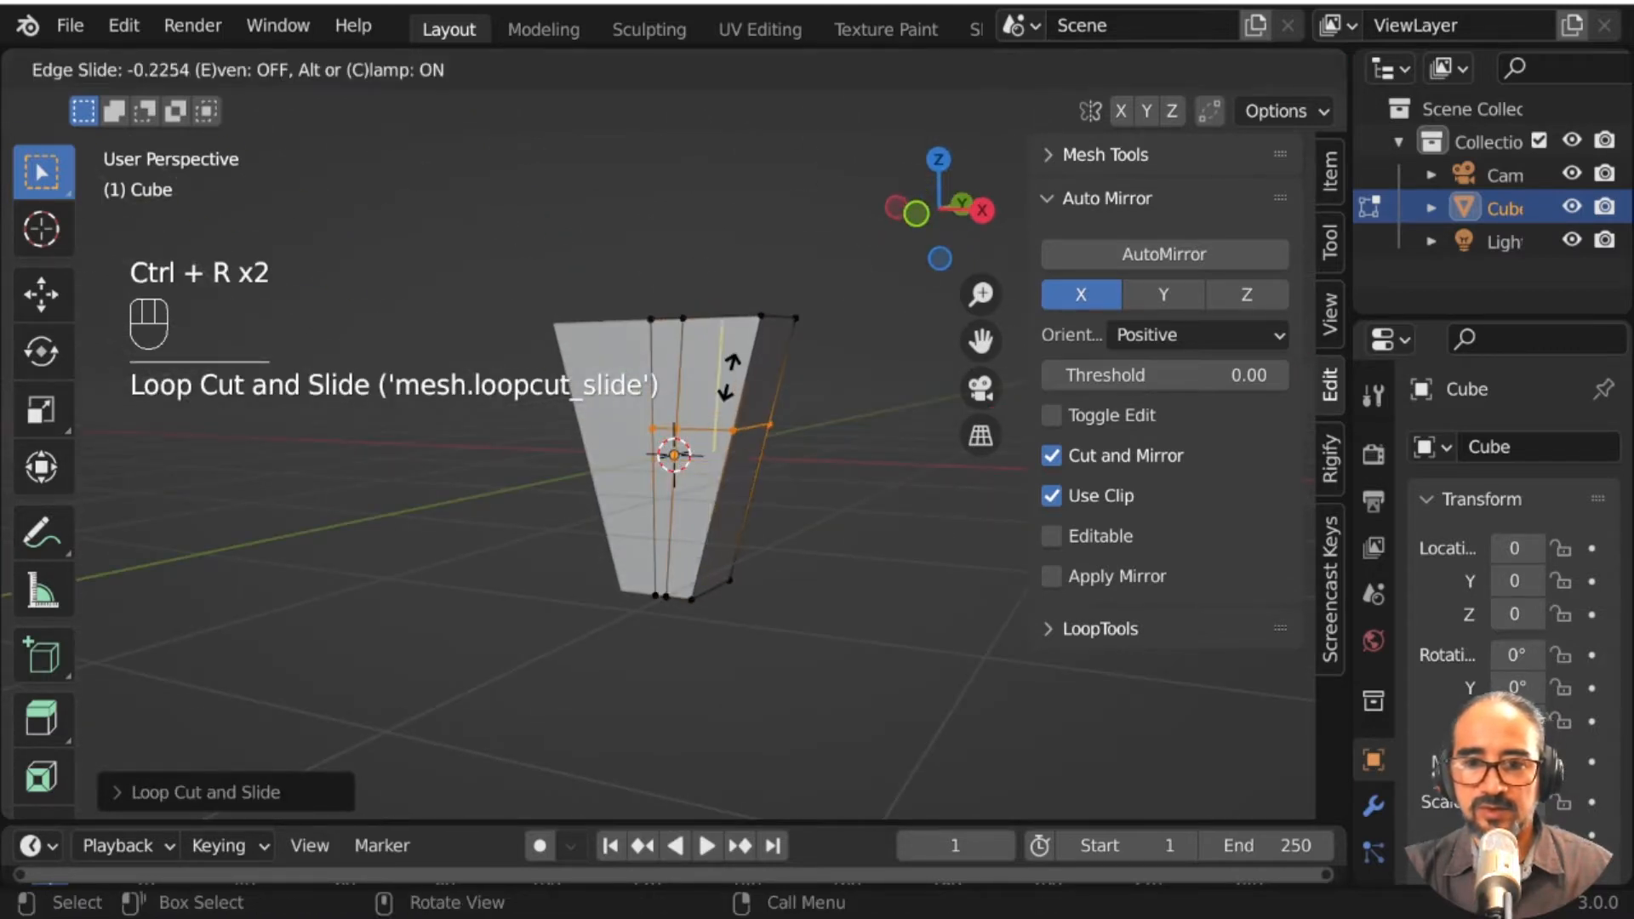
click(736, 341)
Step: Maximize the 3D viewport and hide its sidebar
middle_drag(831, 529, 686, 533)
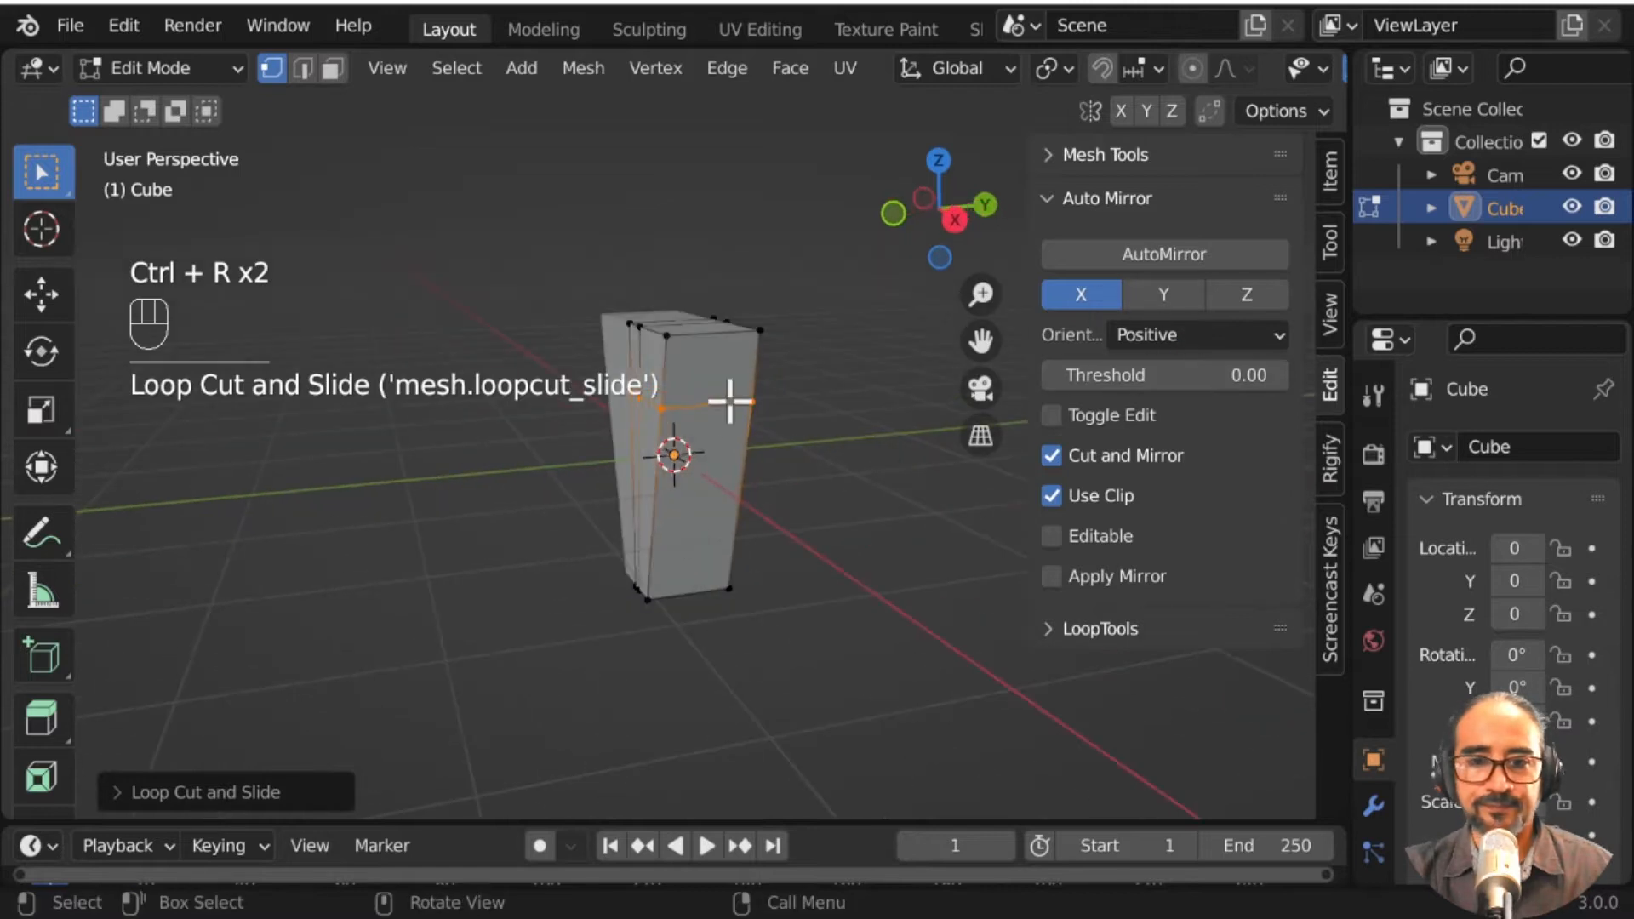
key(ctrl+space)
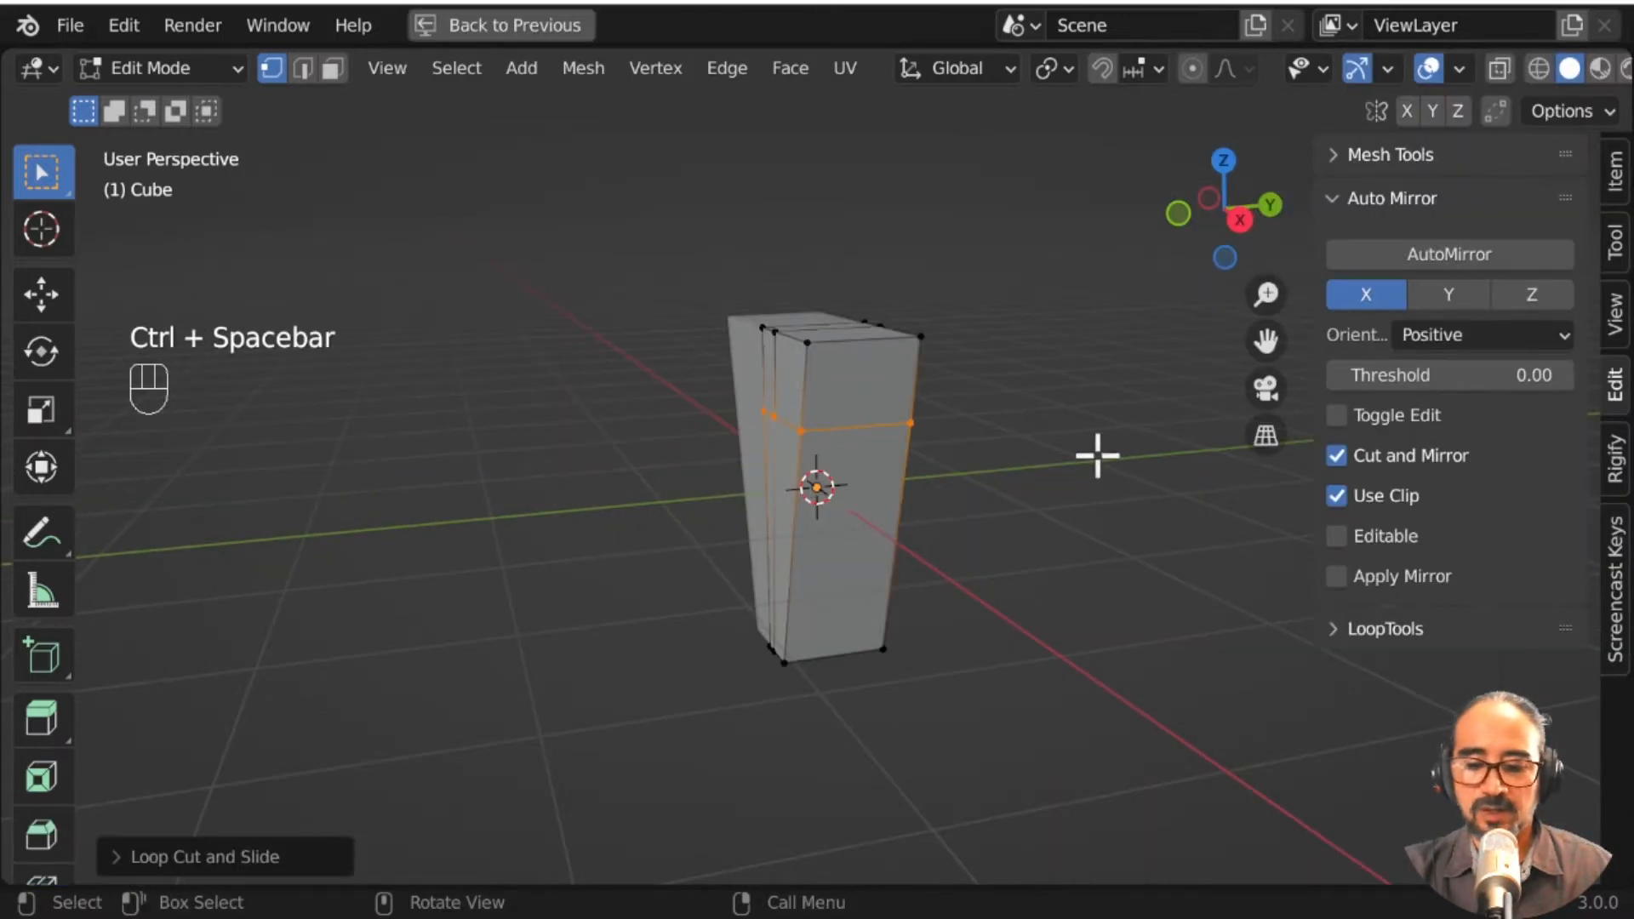
key(n)
Step: In face select mode and front view, extrude the torso's upper outer side face slightly and rotate it to start the shoulder
click(334, 70)
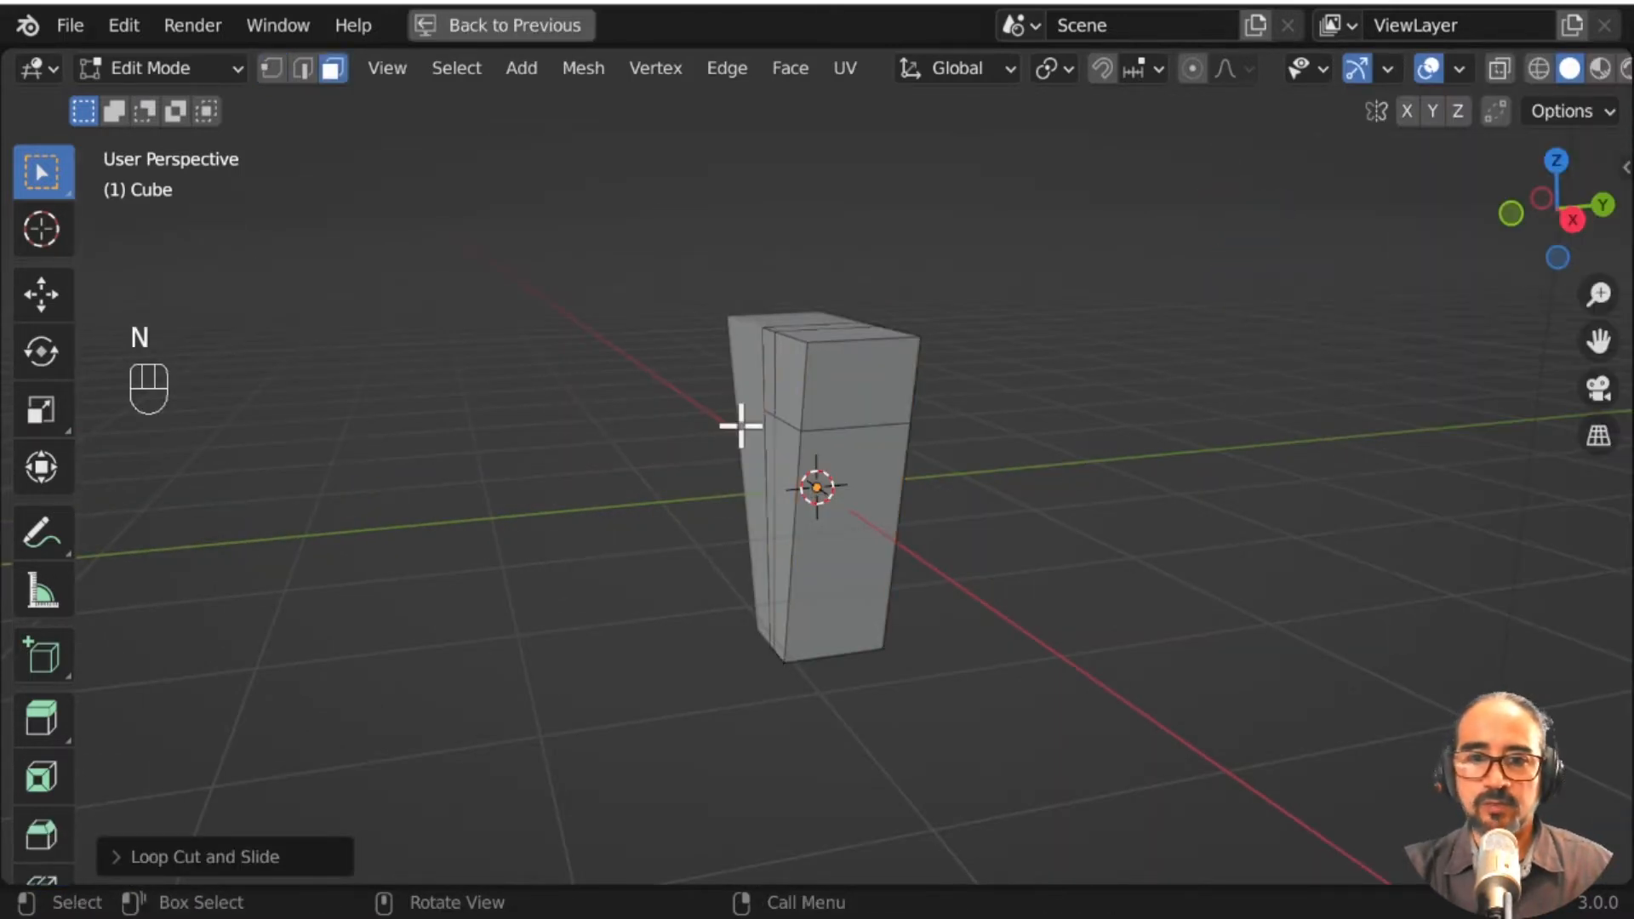
click(793, 396)
key(KP_1)
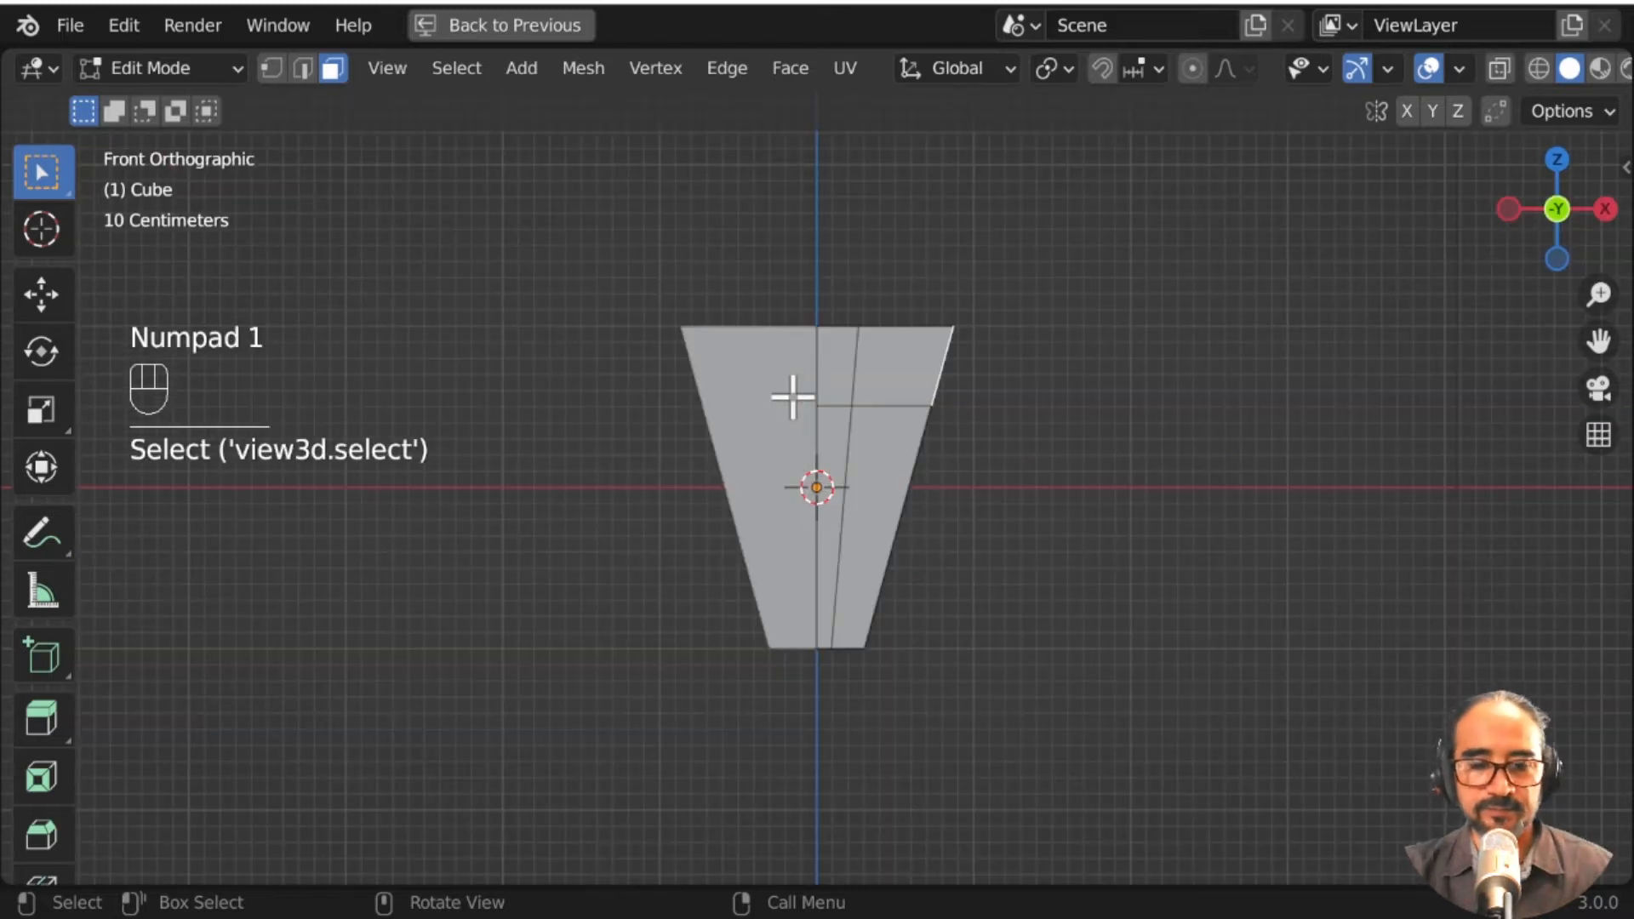
key(e)
click(970, 388)
key(r)
click(1041, 410)
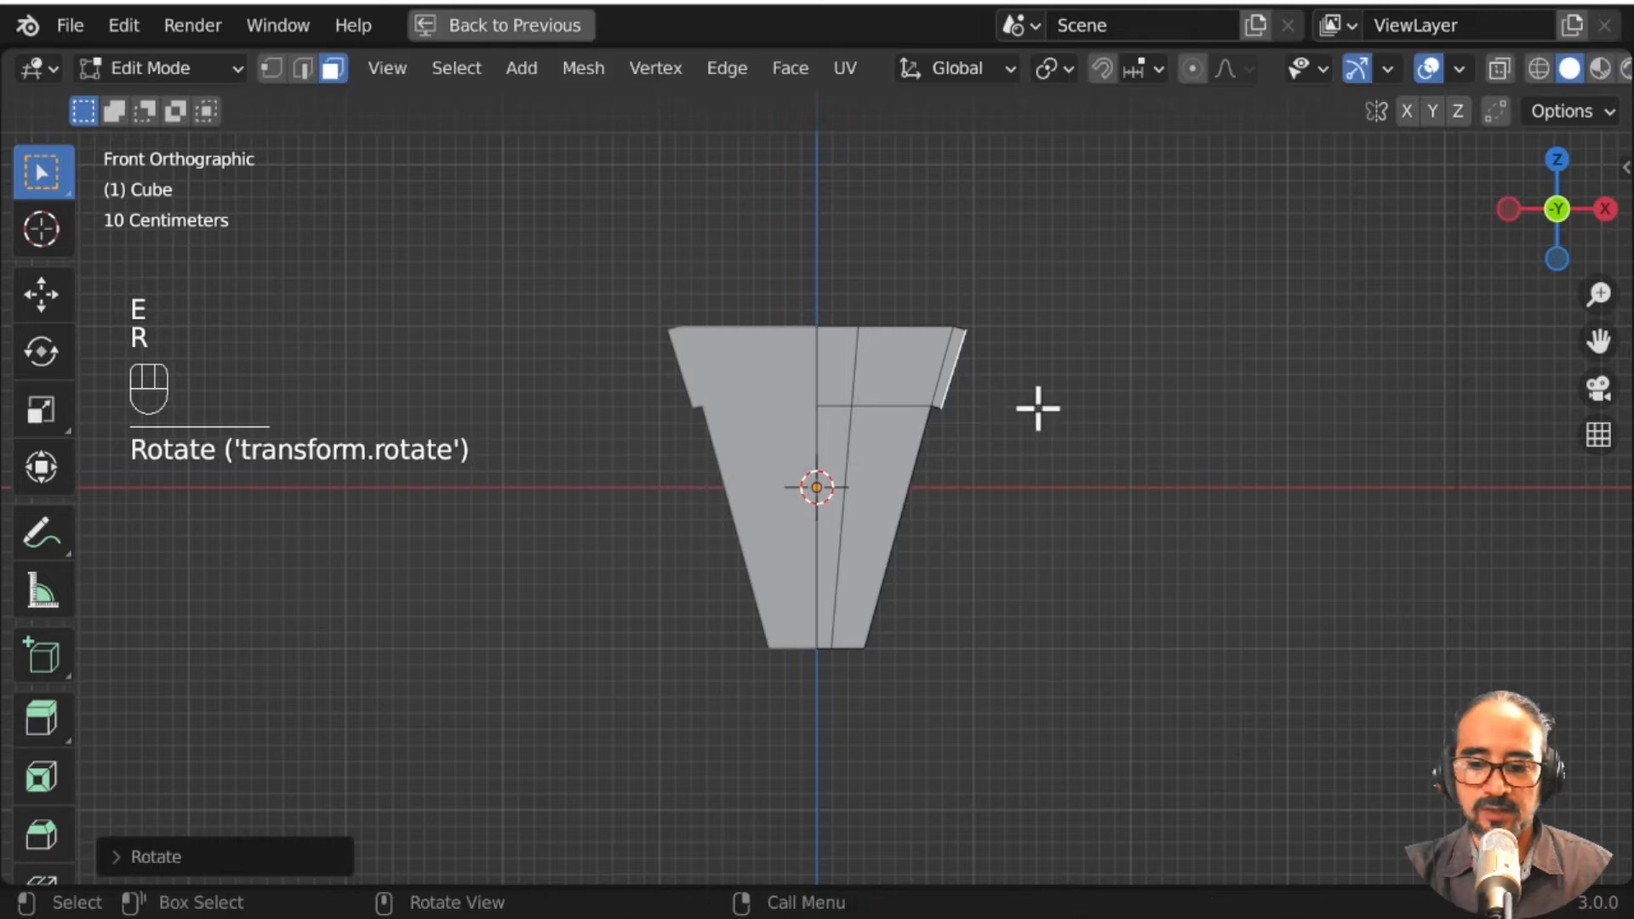
Step: Extrude the shoulder face by another short segment and extend it diagonally down and outward to form the upper arm
key(e)
click(1016, 416)
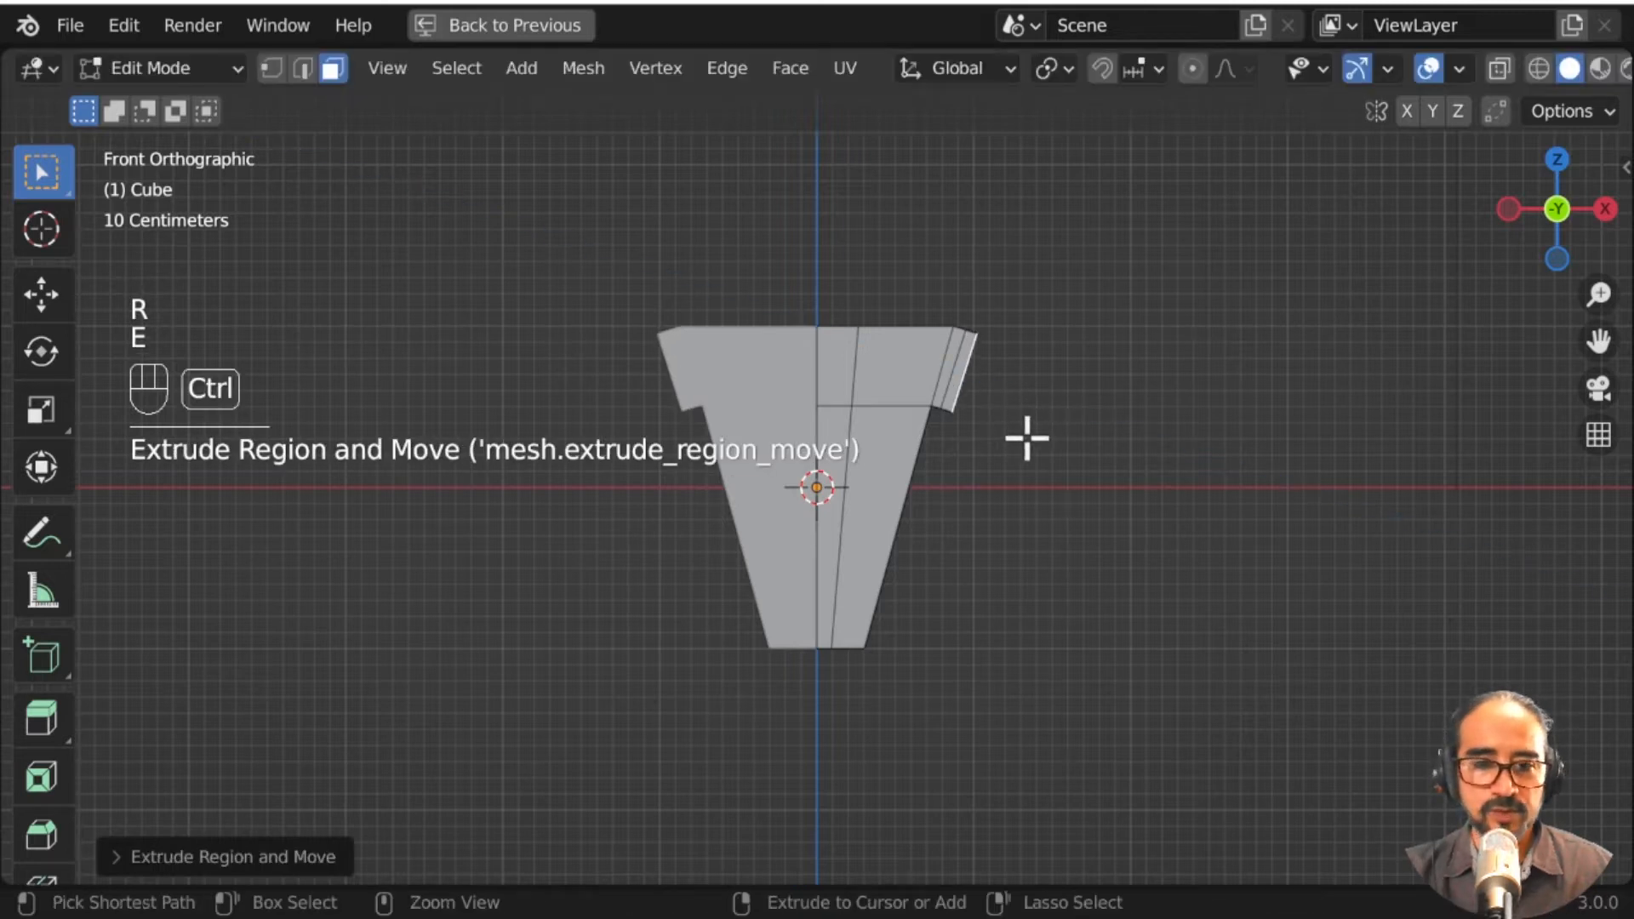
ctrl+right_click(1040, 441)
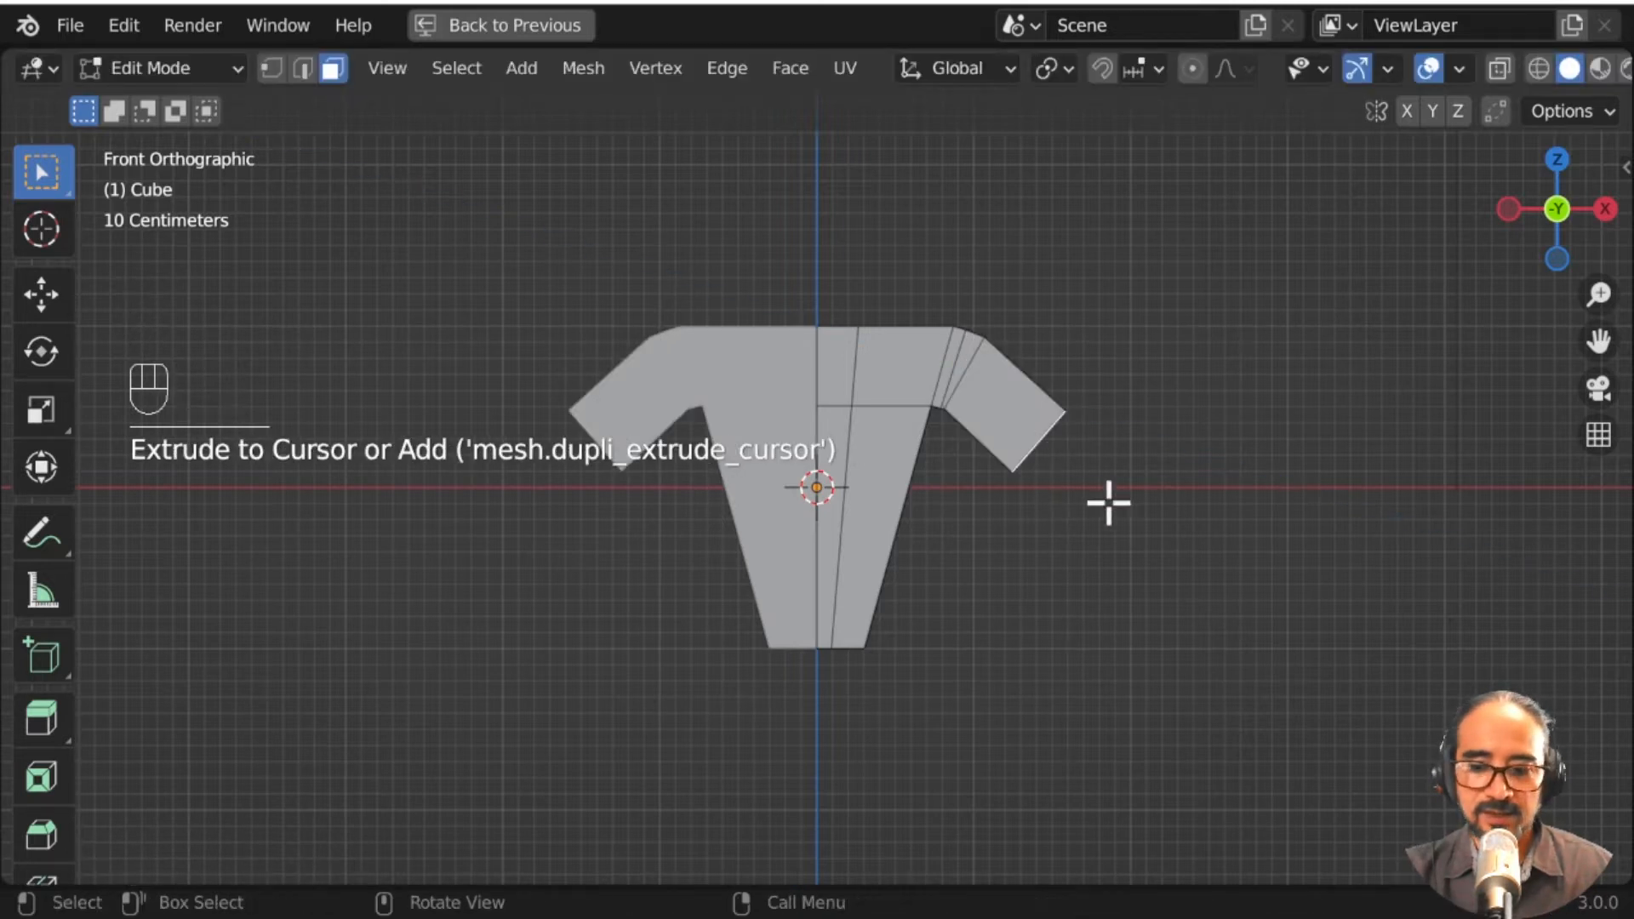
Step: Scale down the upper arm's end face and extrude it twice in short segments for the elbow
key(s)
click(1090, 496)
key(e)
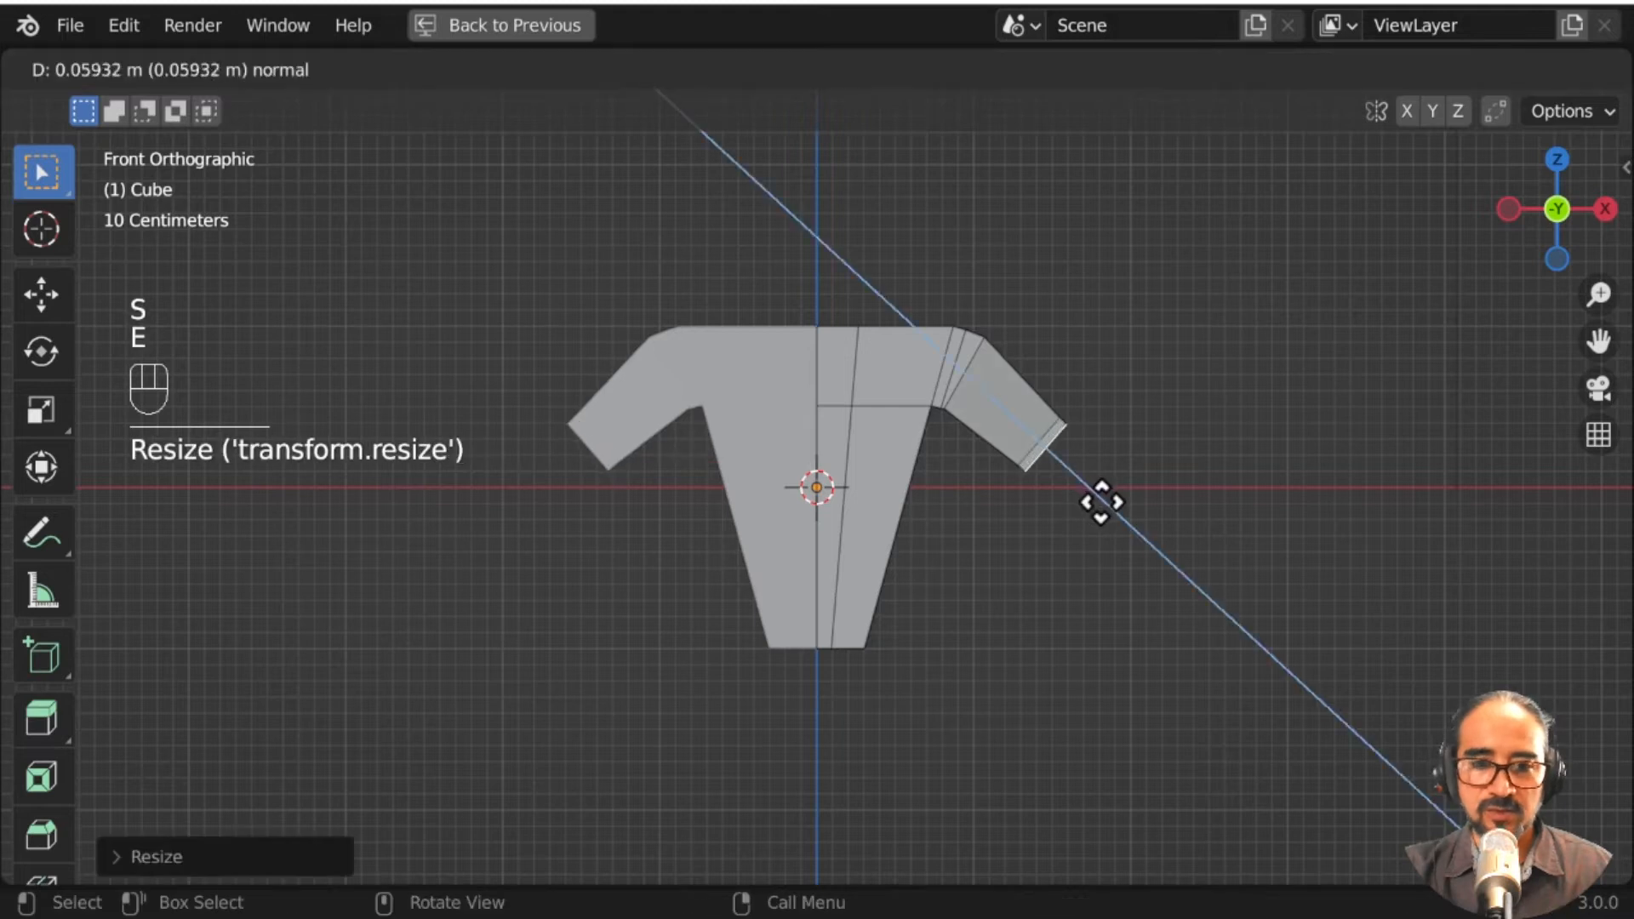
click(1105, 504)
key(e)
click(1115, 514)
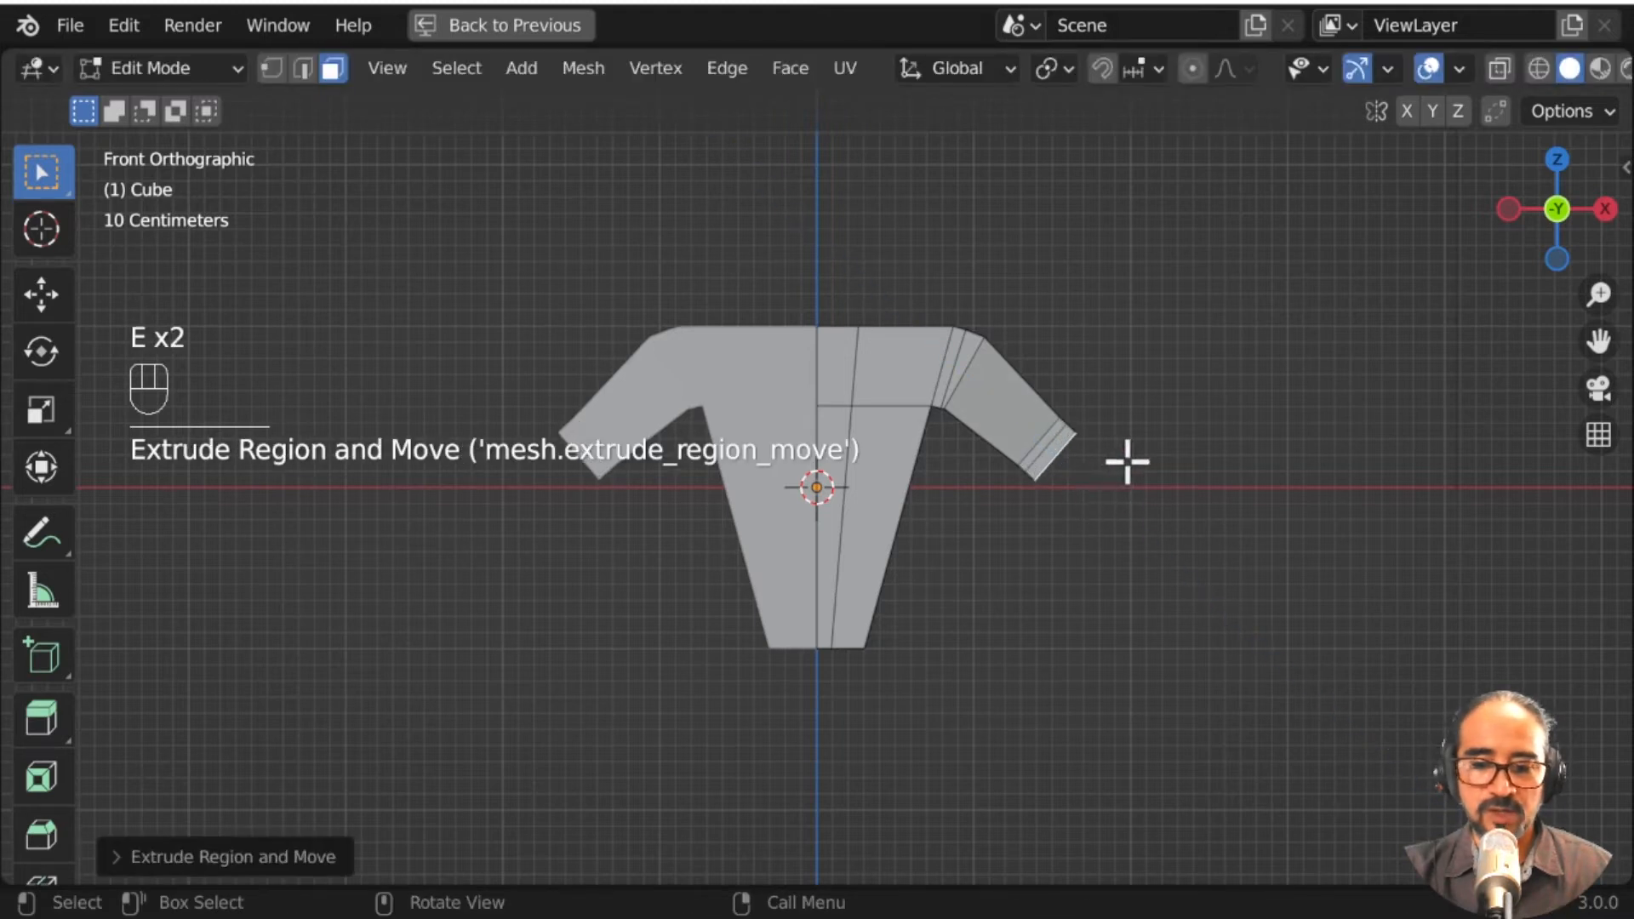
Step: Extrude the forearm from the elbow and enlarge its end face
key(e)
click(1171, 522)
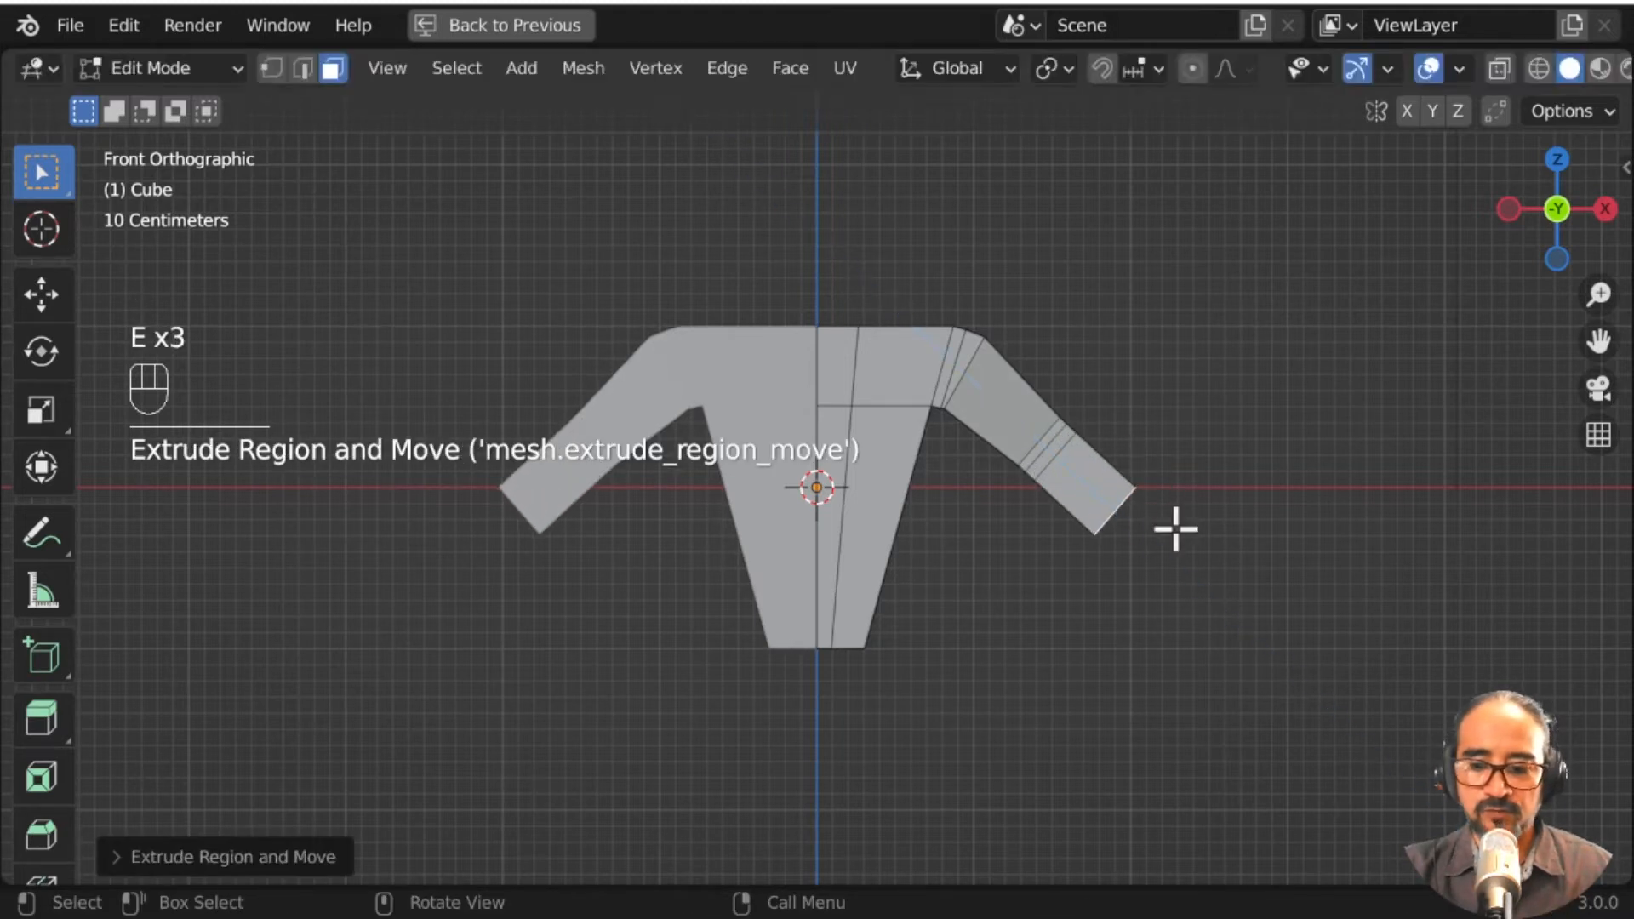
key(s)
click(1154, 547)
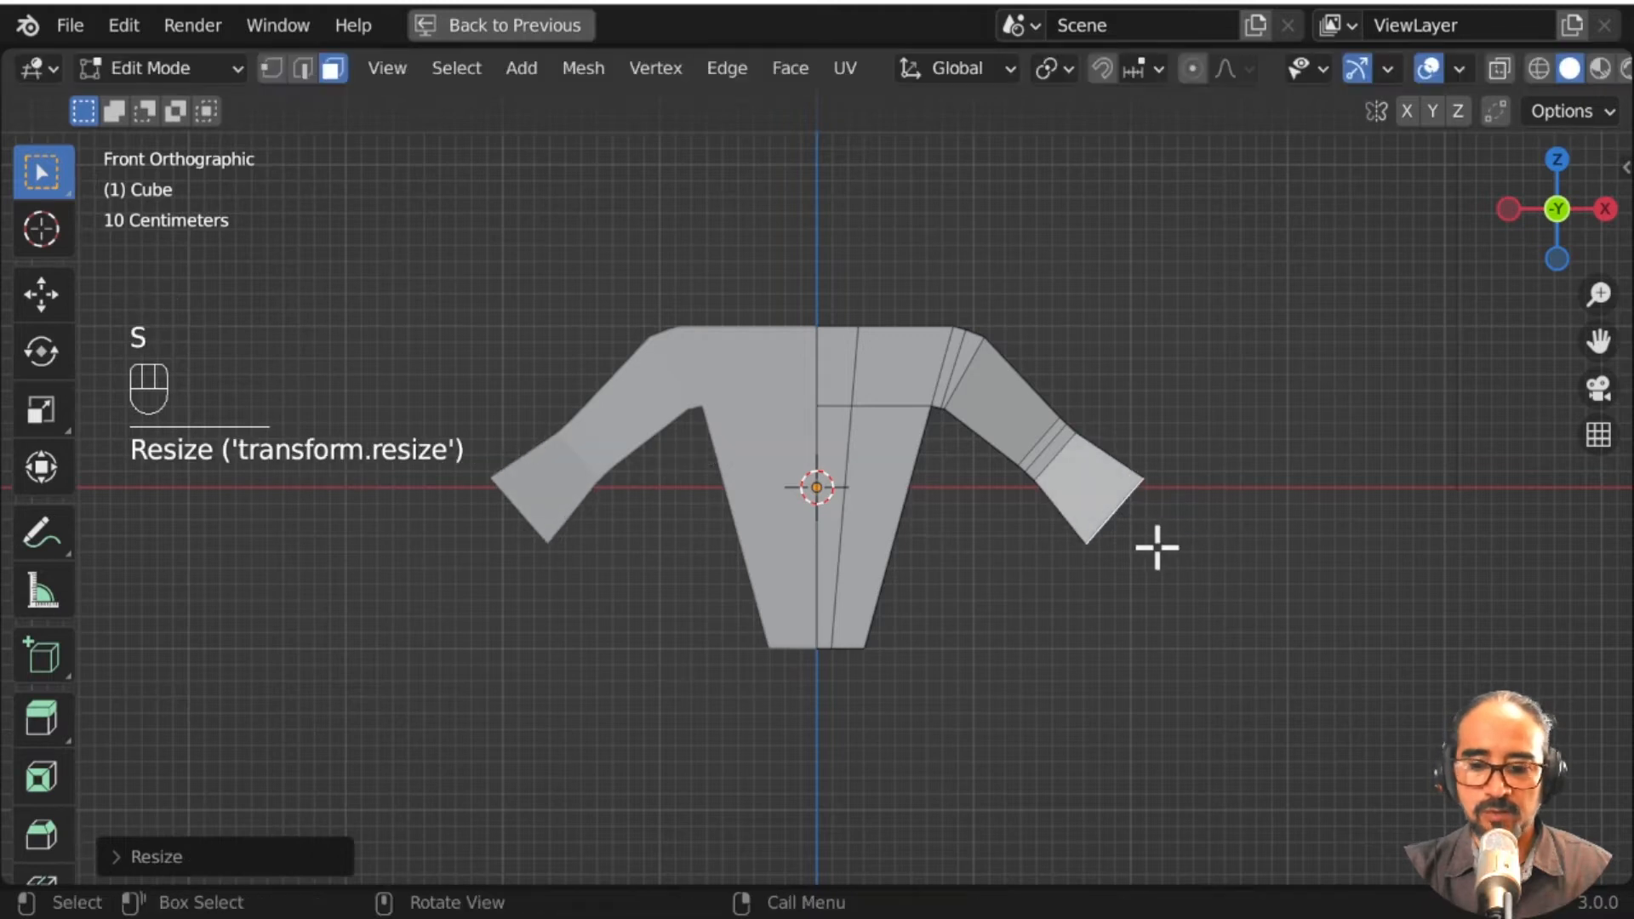
Step: Extrude the forearm's end face very slightly and scale it down for the wrist
key(e)
click(1159, 554)
key(s)
click(1185, 567)
Step: Extrude the reduced wrist face twice in short segments
key(e)
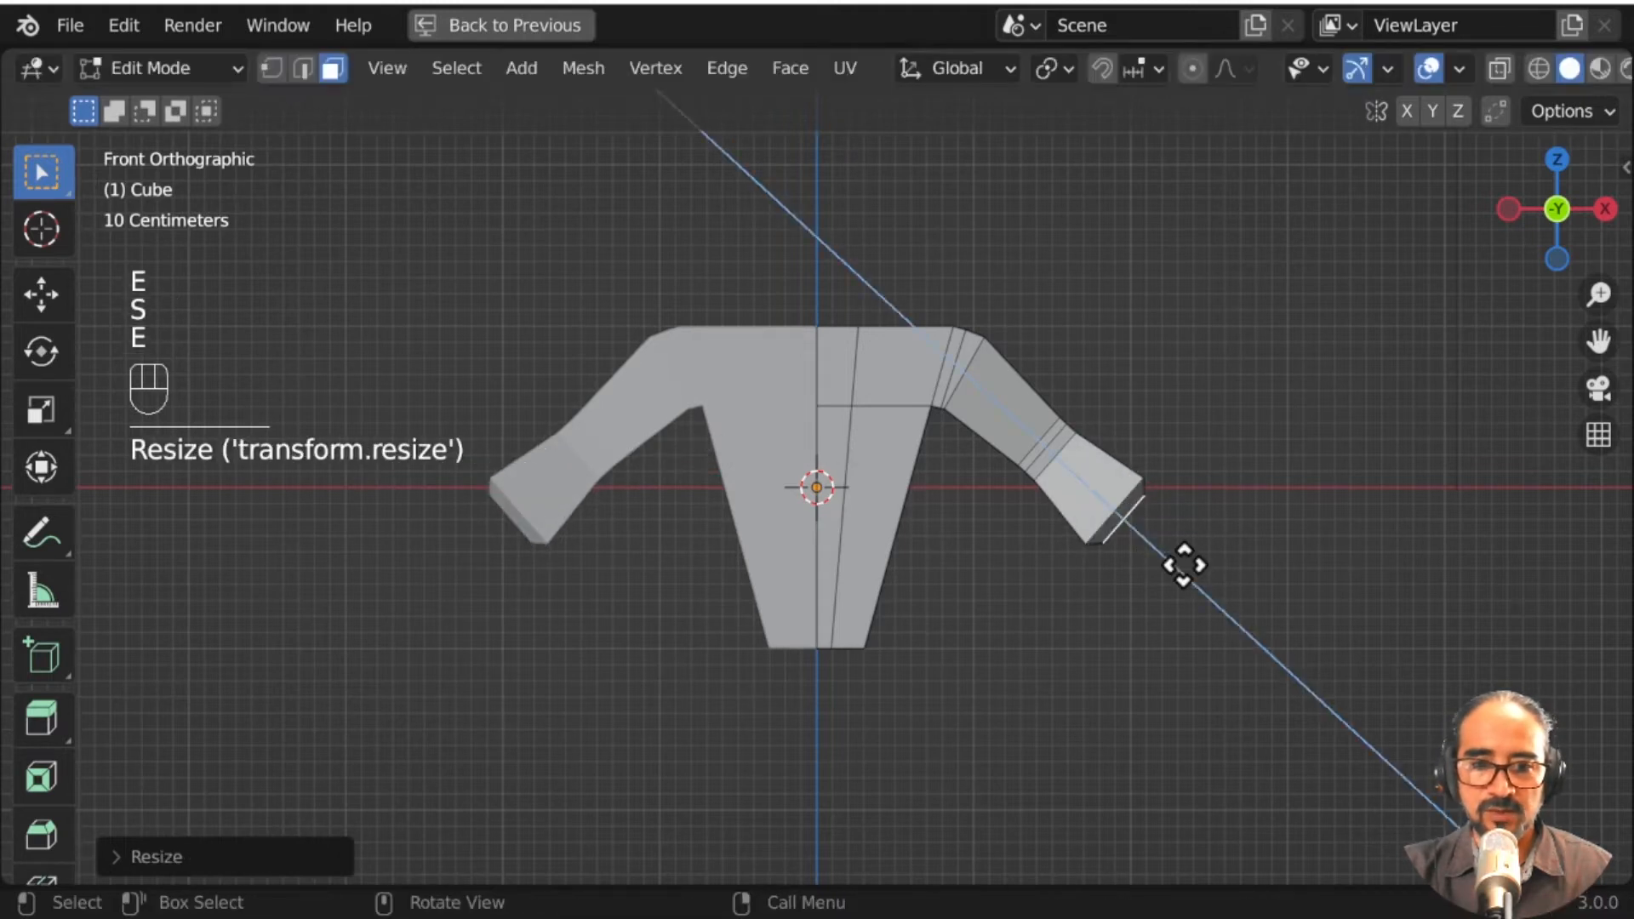
click(1191, 570)
key(e)
click(1197, 573)
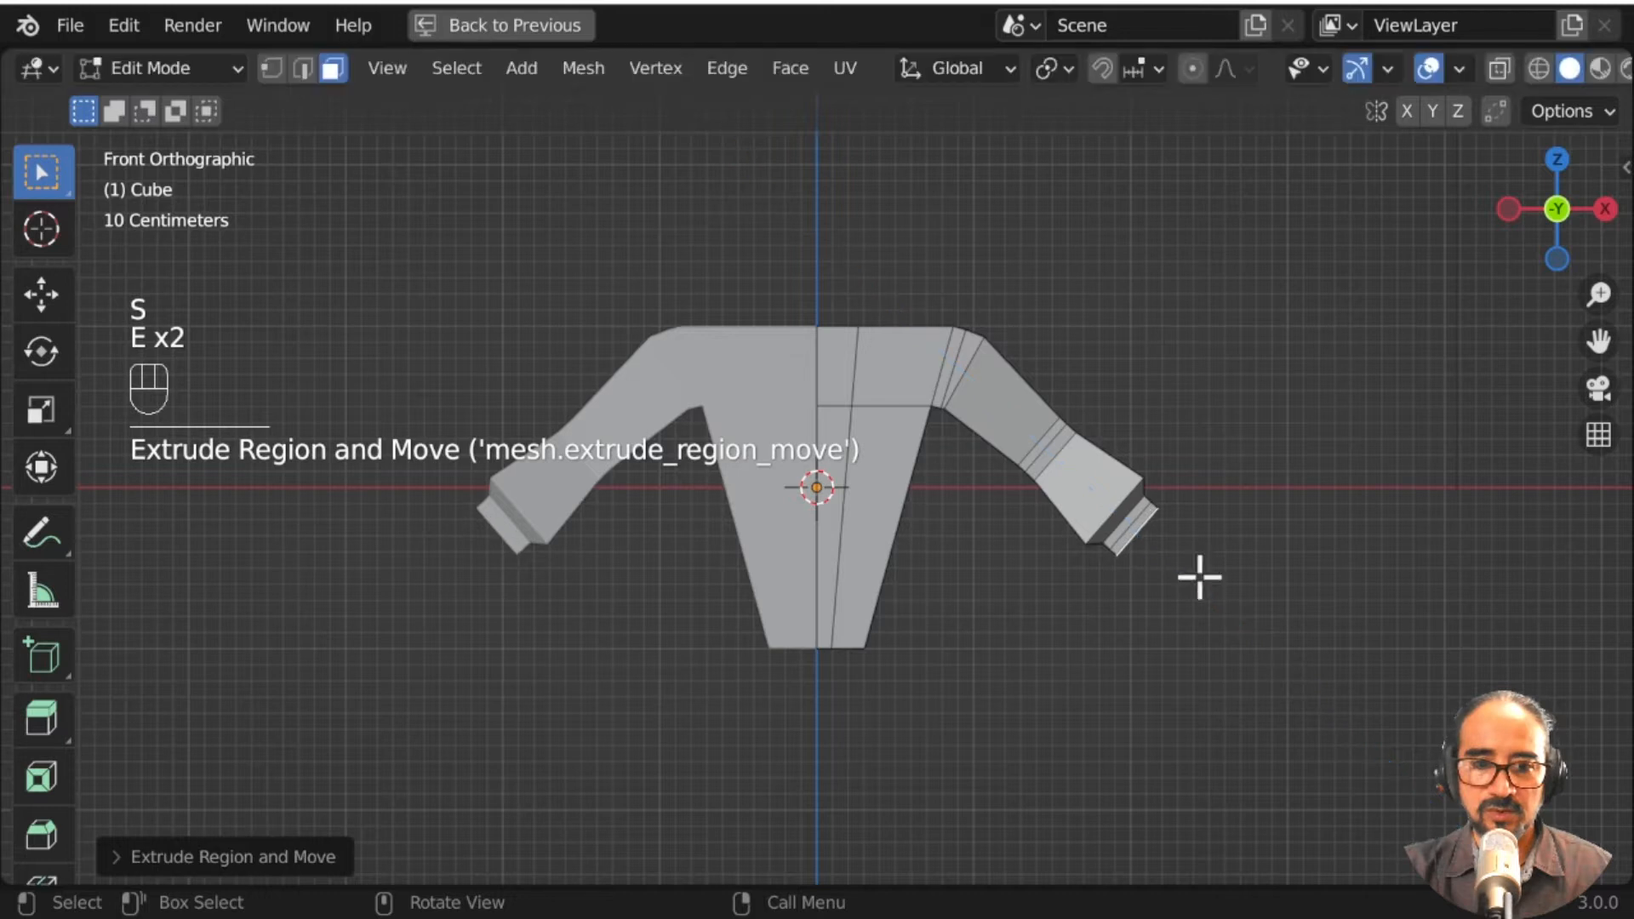
Step: Turn on proportional editing with the wrist's end face in view
scroll(1211, 584, up, 2)
middle_drag(1271, 630, 910, 600)
key(o)
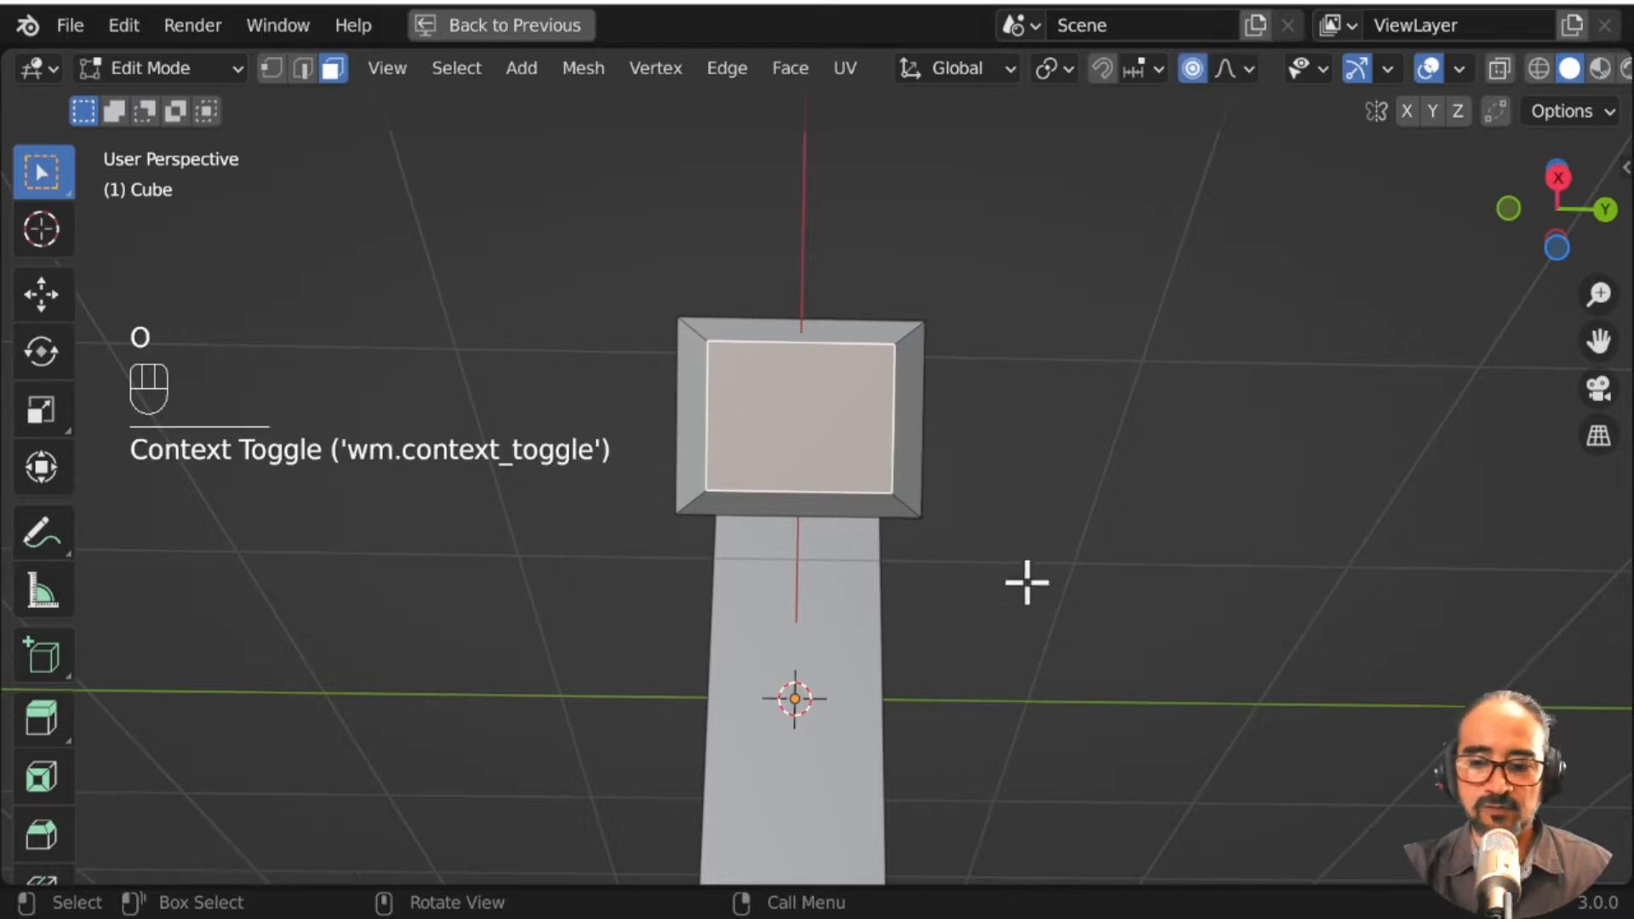
key(g)
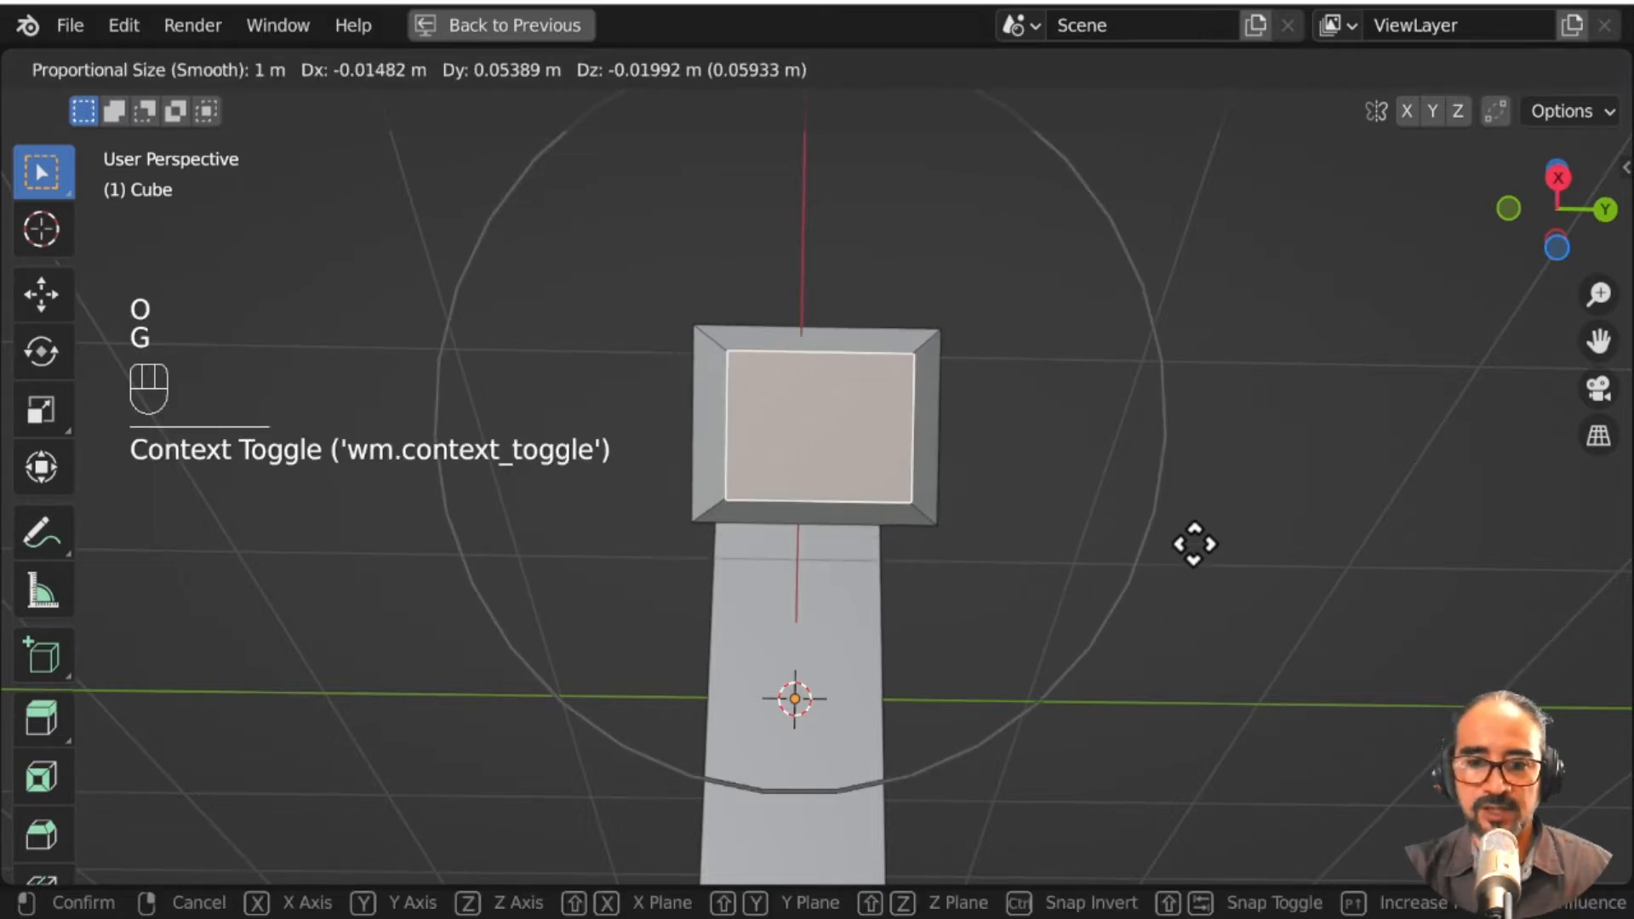
key(z)
key(s)
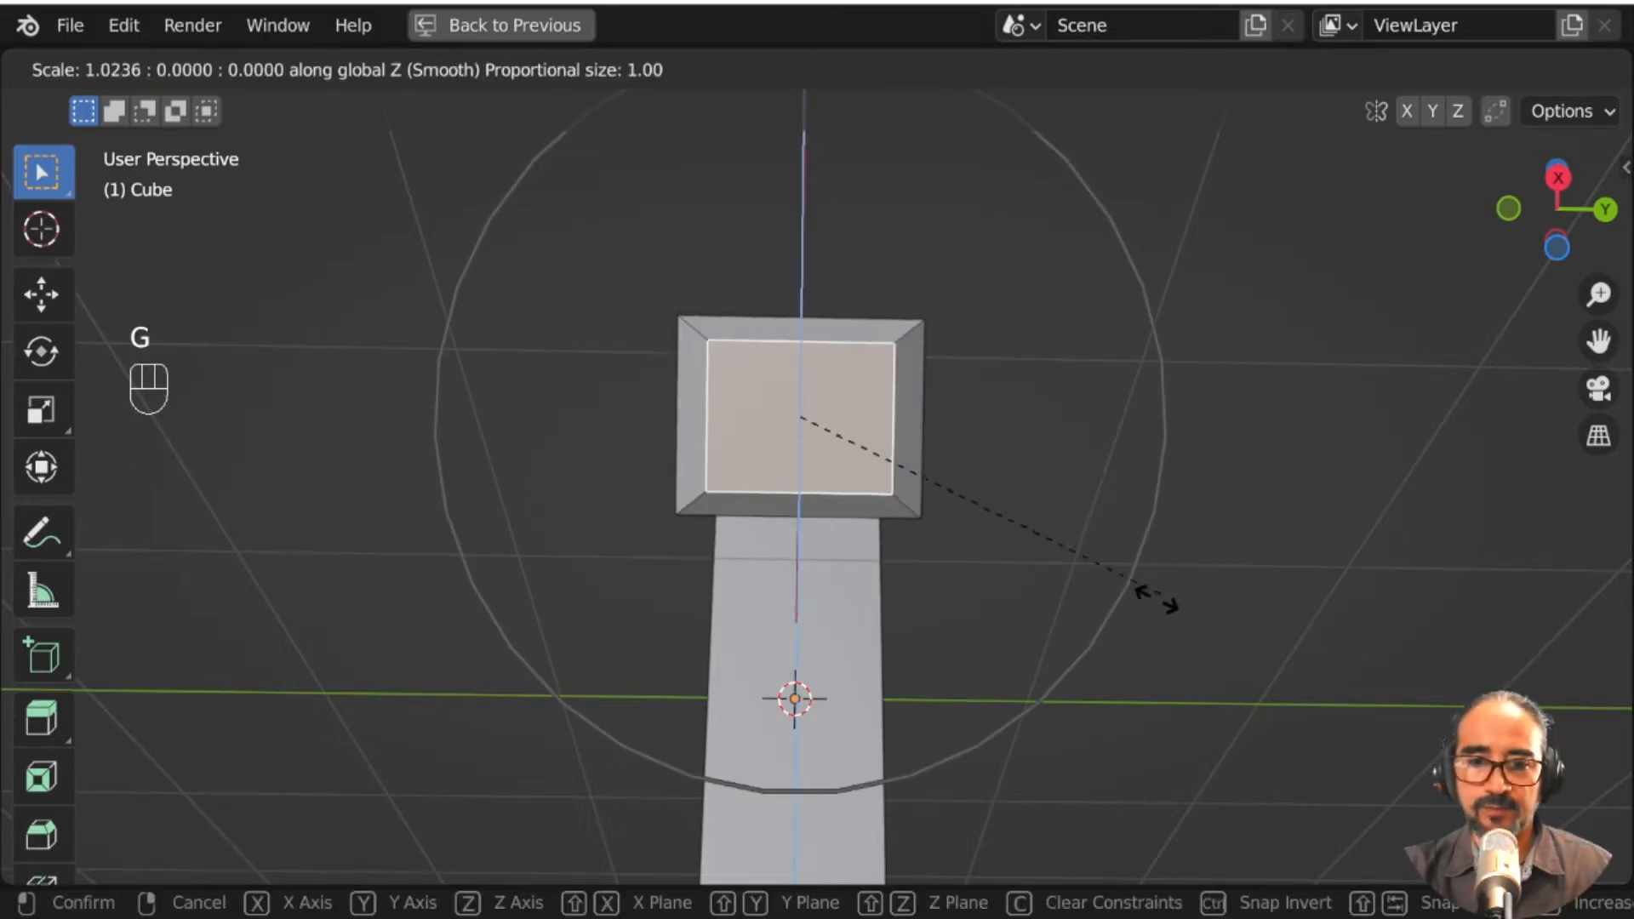
click(1133, 579)
key(s)
right_click(1106, 601)
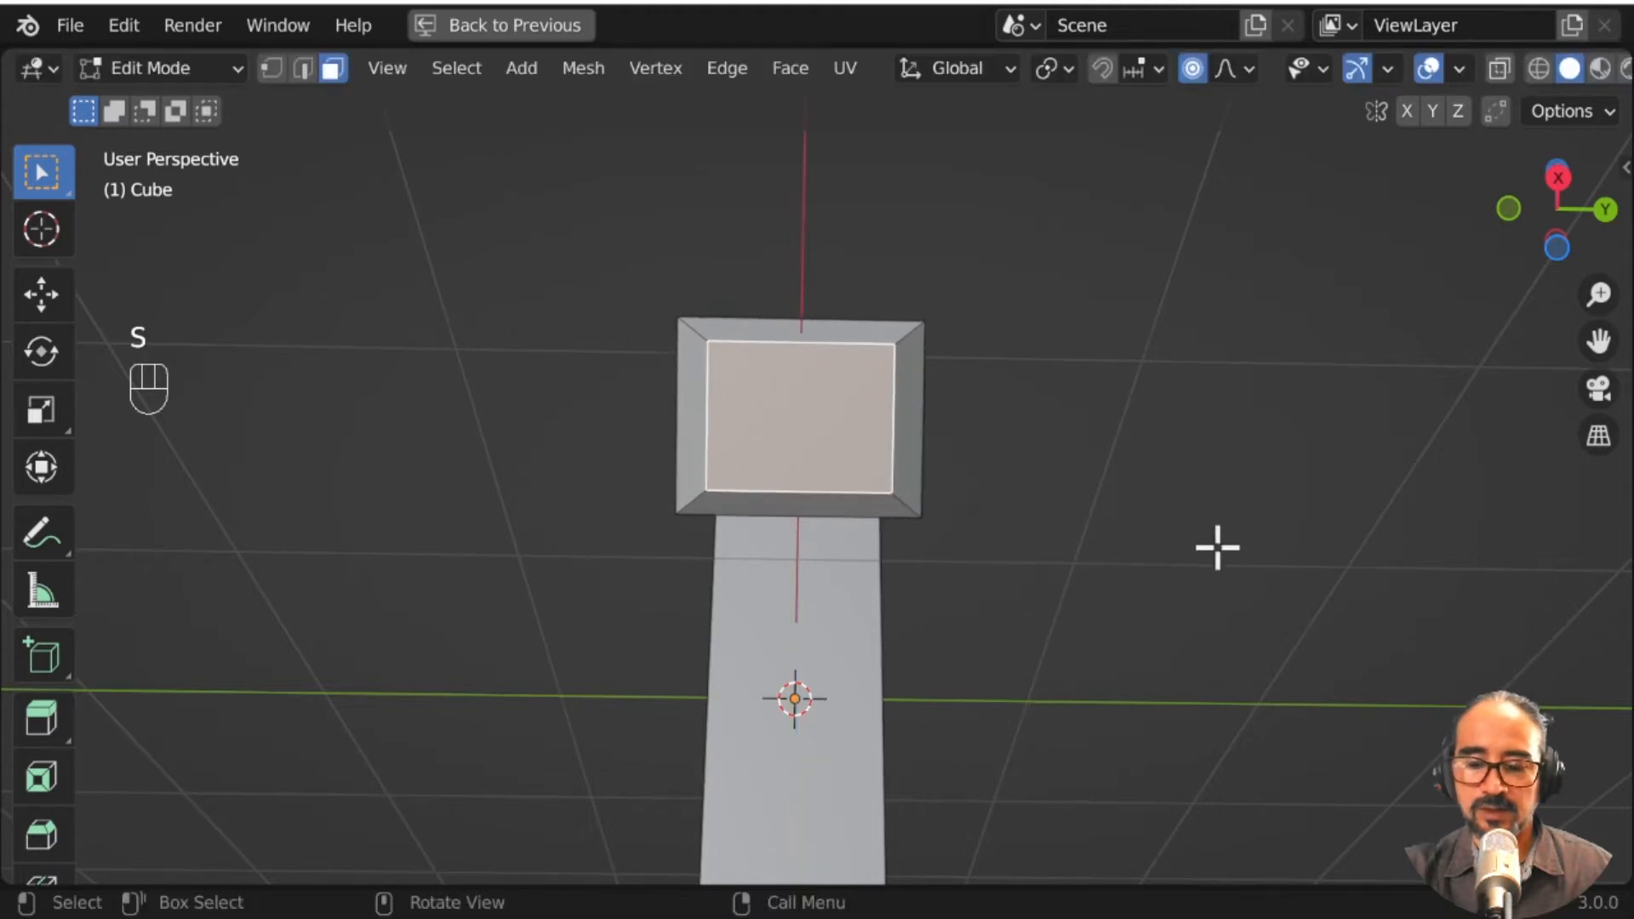
key(s)
right_click(1183, 596)
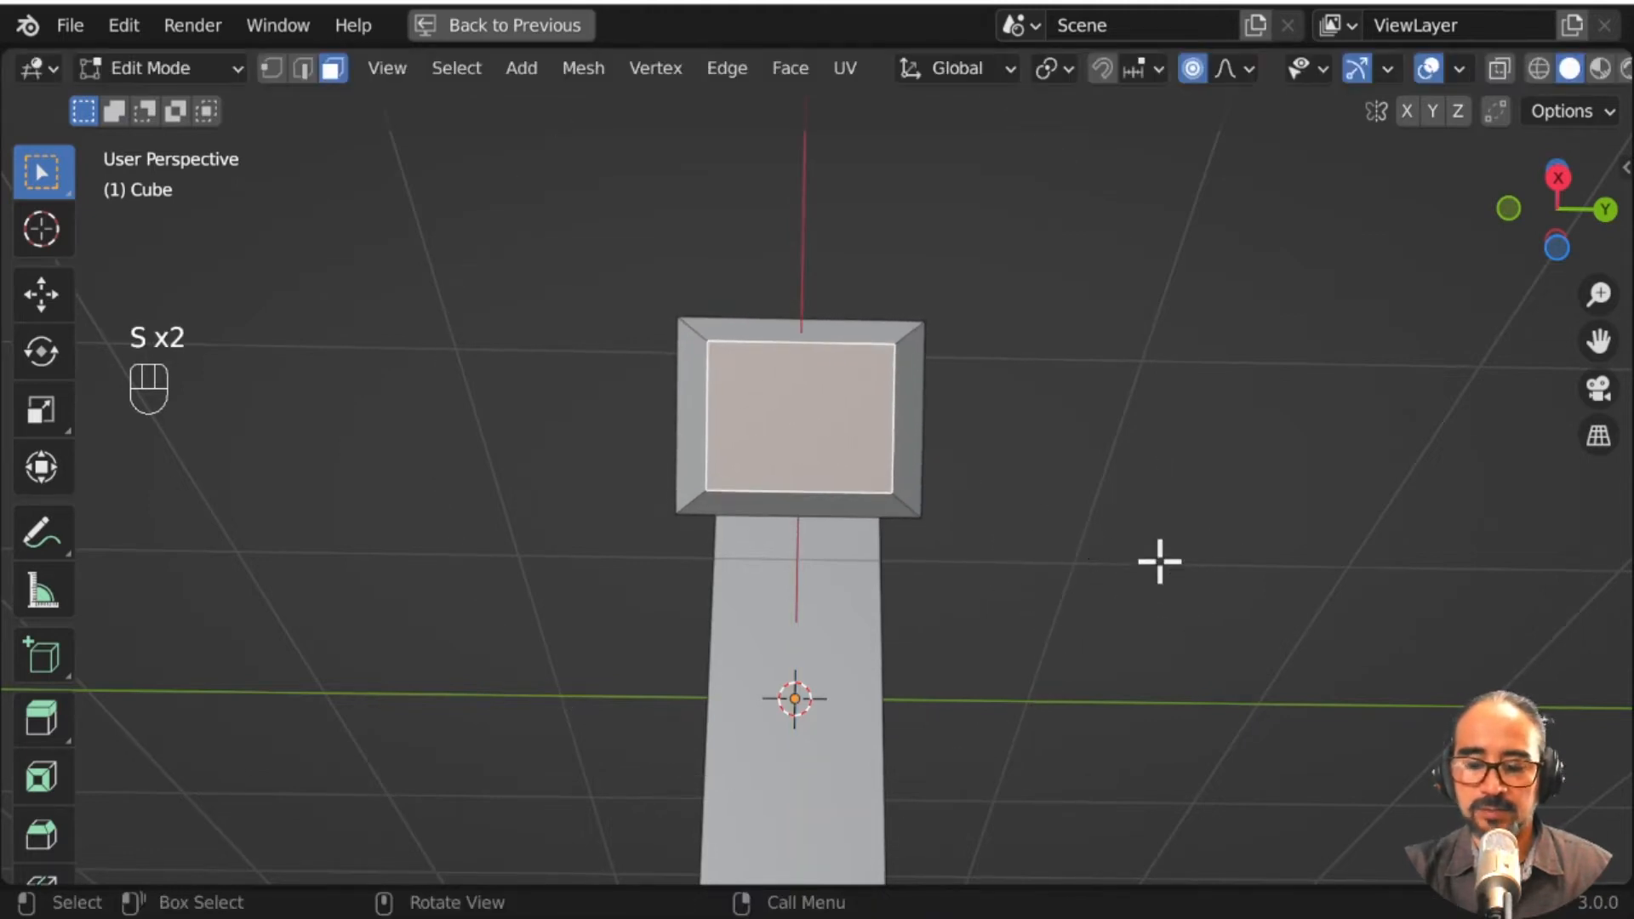
Step: Rotate the wrist's end face by about 90 degrees with smooth proportional falloff to twist the forearm
key(r)
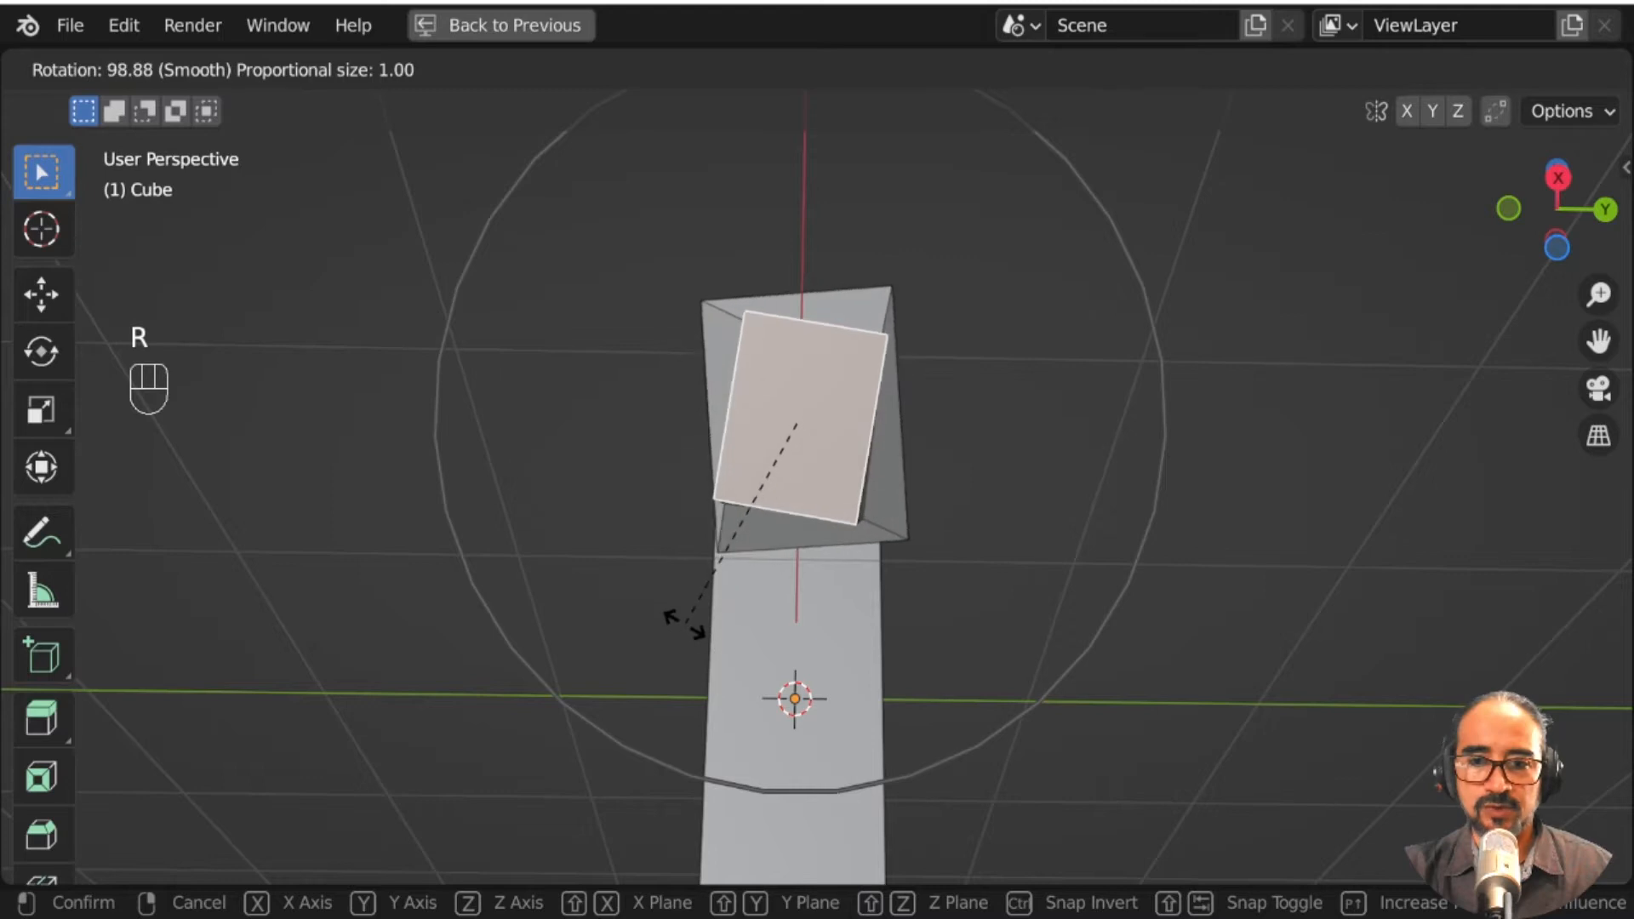
click(707, 630)
middle_drag(707, 630, 959, 678)
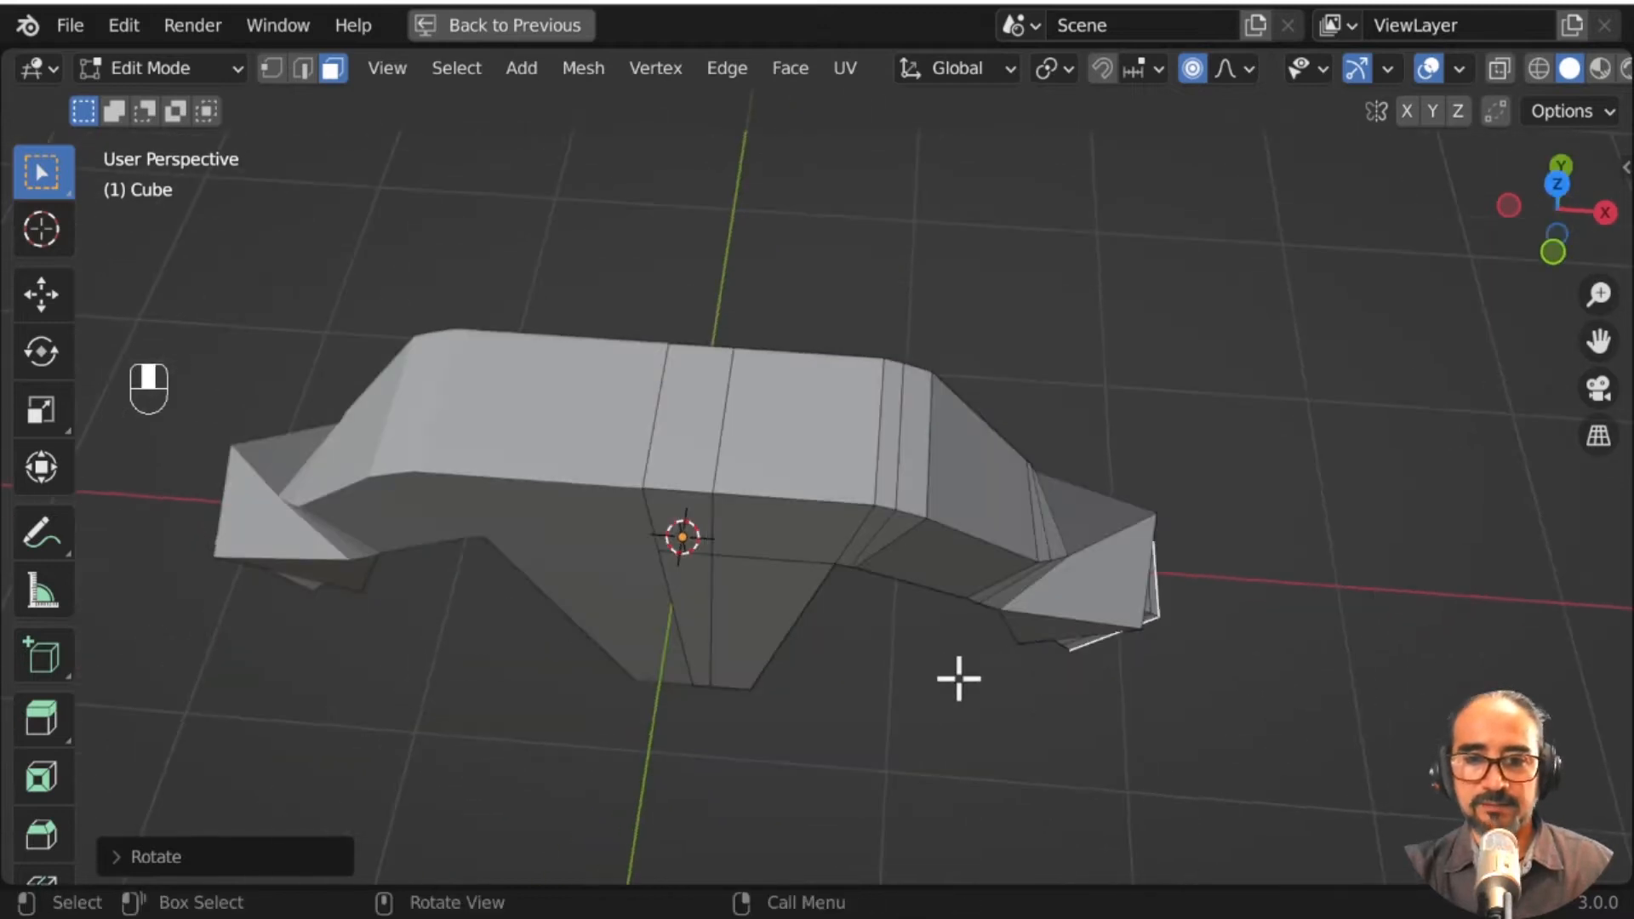
Step: Move the torso's top edge beside the centre line outward along X with a reduced proportional radius, and turn off proportional editing
click(293, 69)
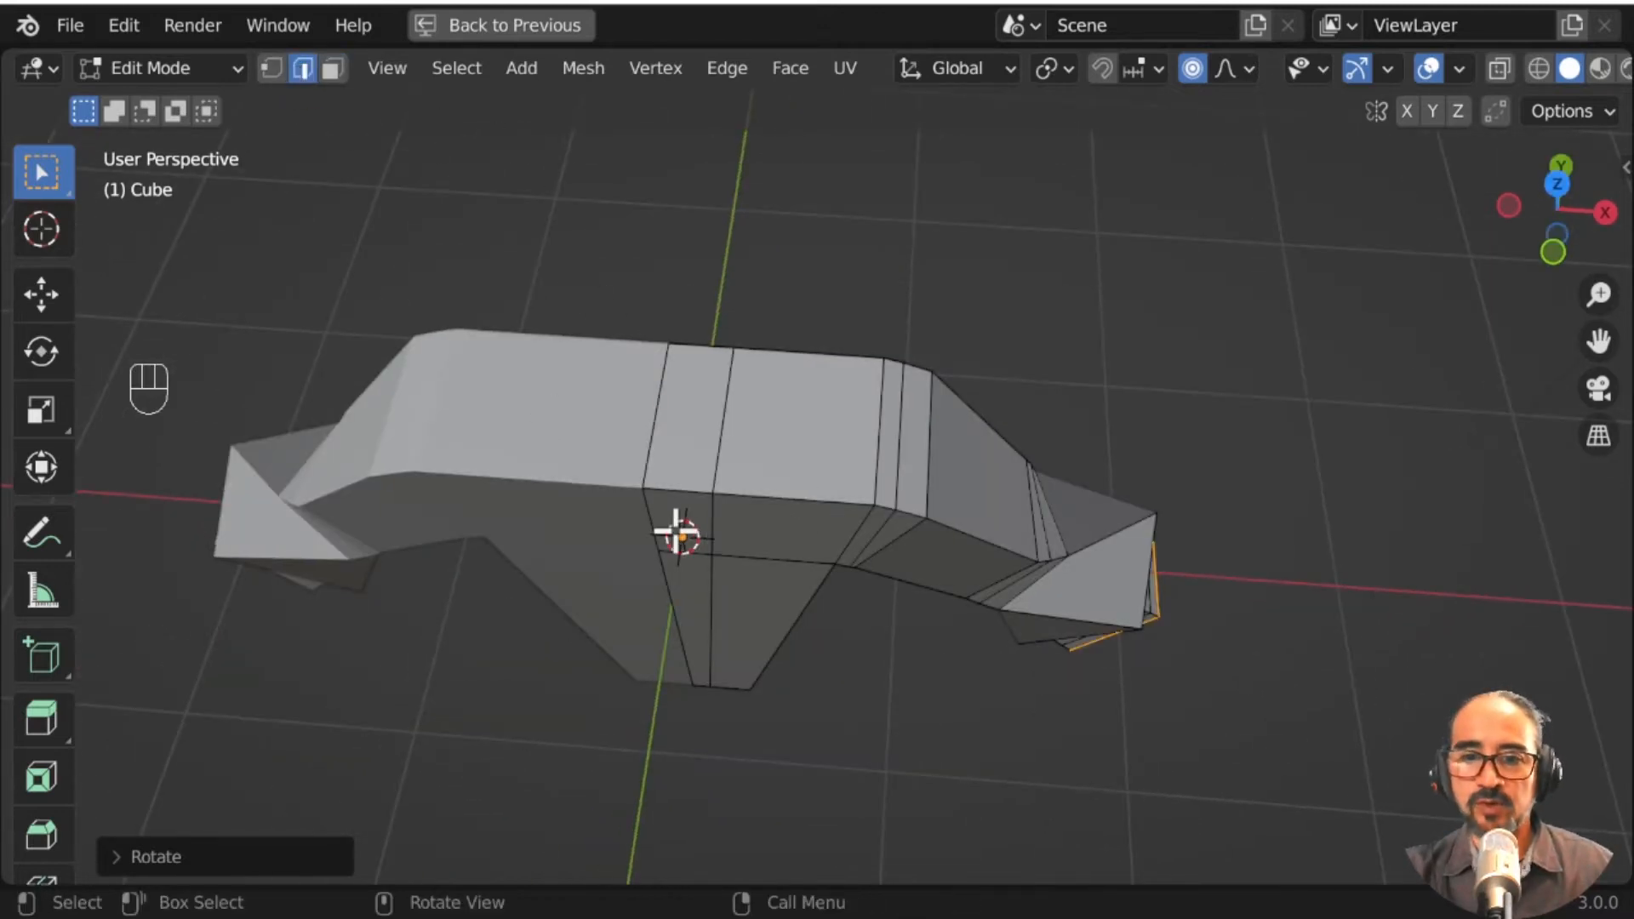
click(712, 442)
key(g)
key(x)
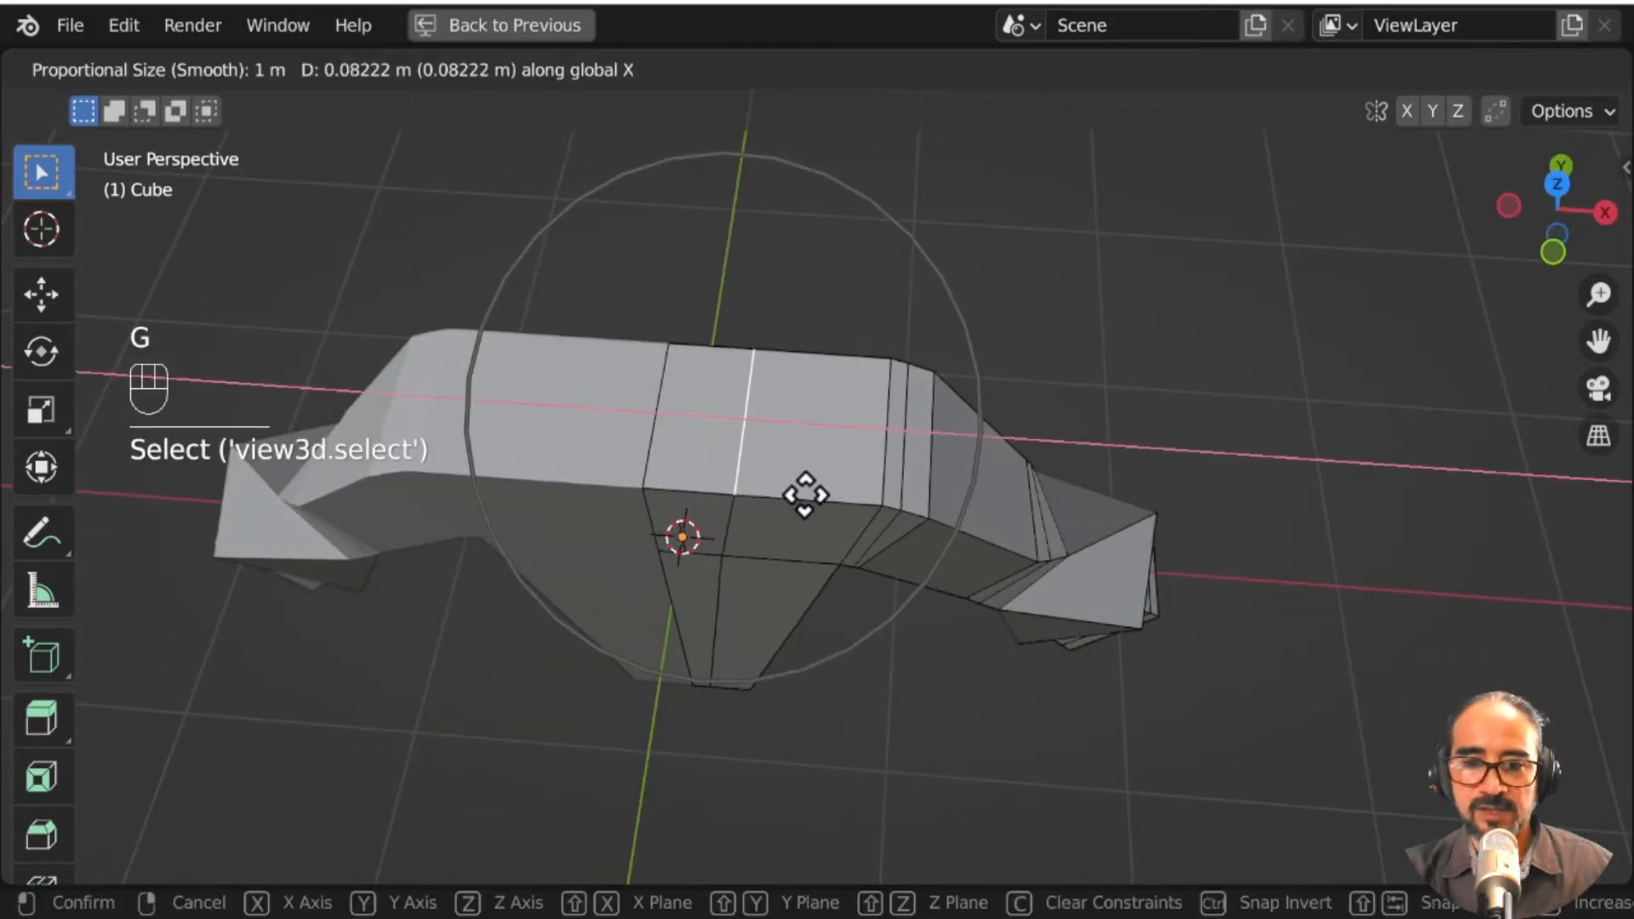
scroll(804, 492, up, 17)
click(853, 502)
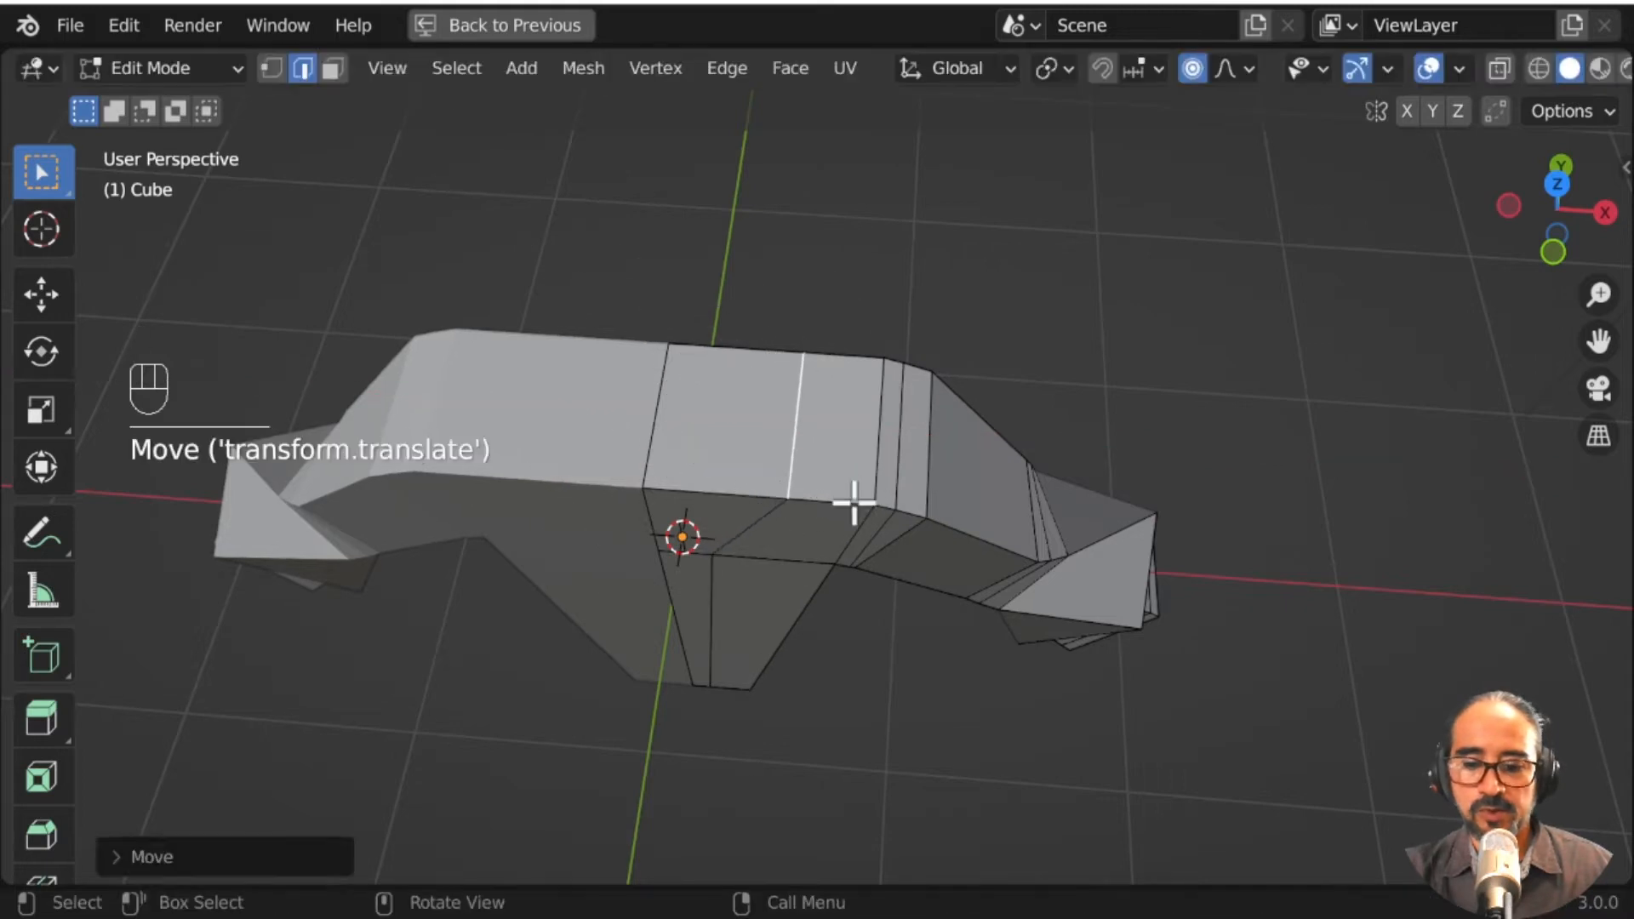
key(o)
Step: Delete the front centre vertex on top of the torso to open the neck, and select the opening's border edges
middle_drag(784, 522, 570, 314)
click(271, 68)
click(662, 435)
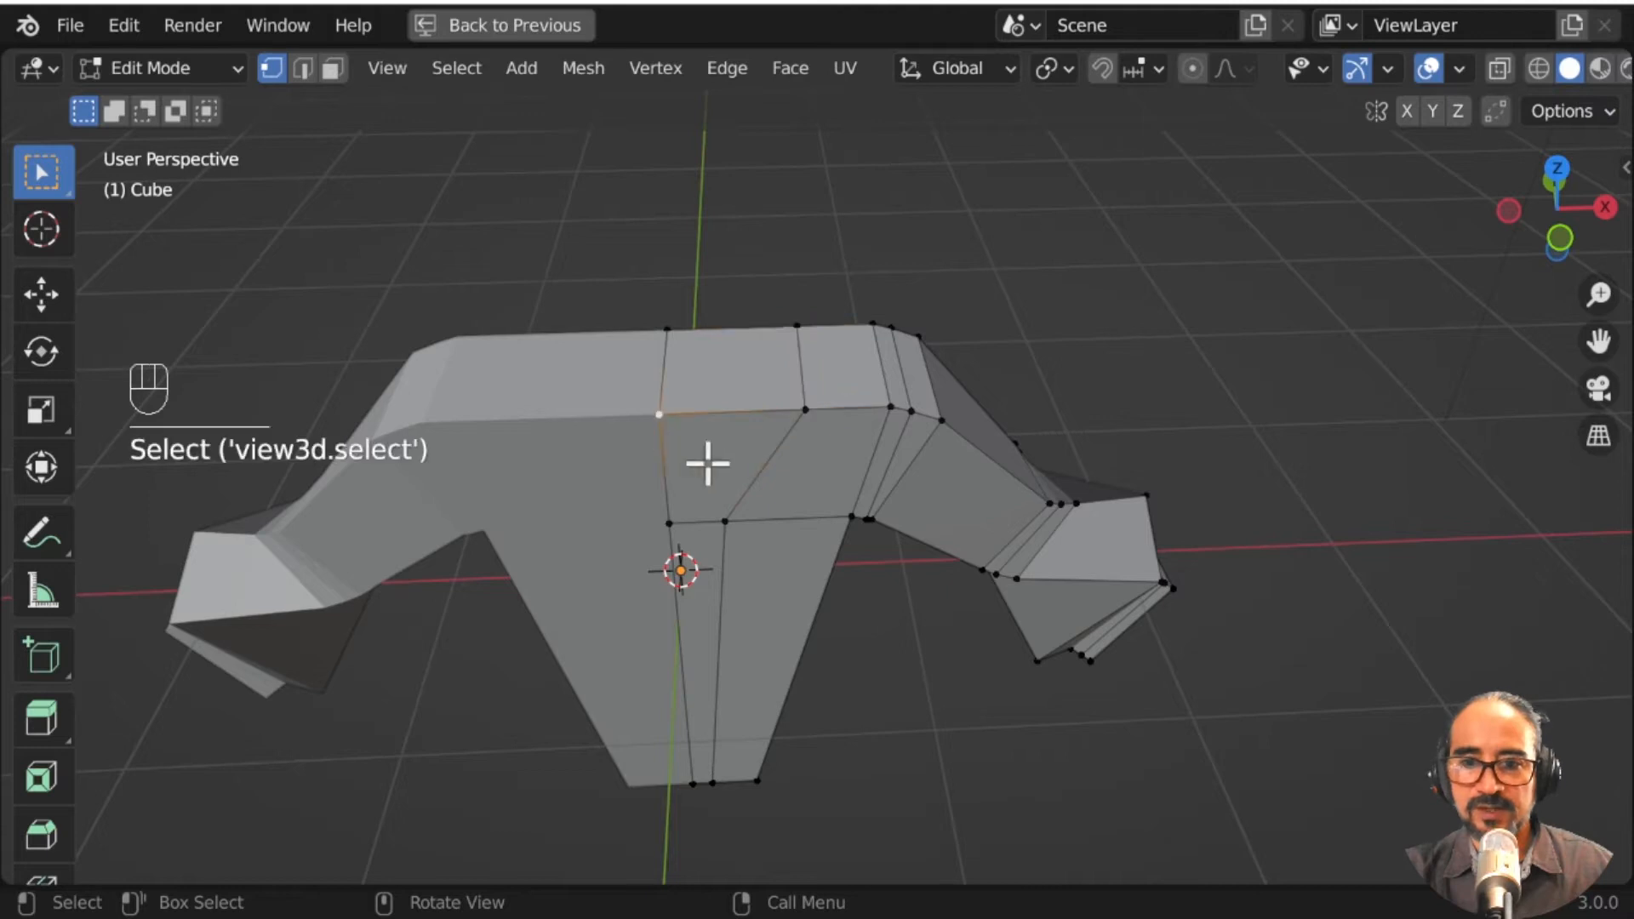
key(x)
click(655, 502)
middle_drag(656, 502, 988, 567)
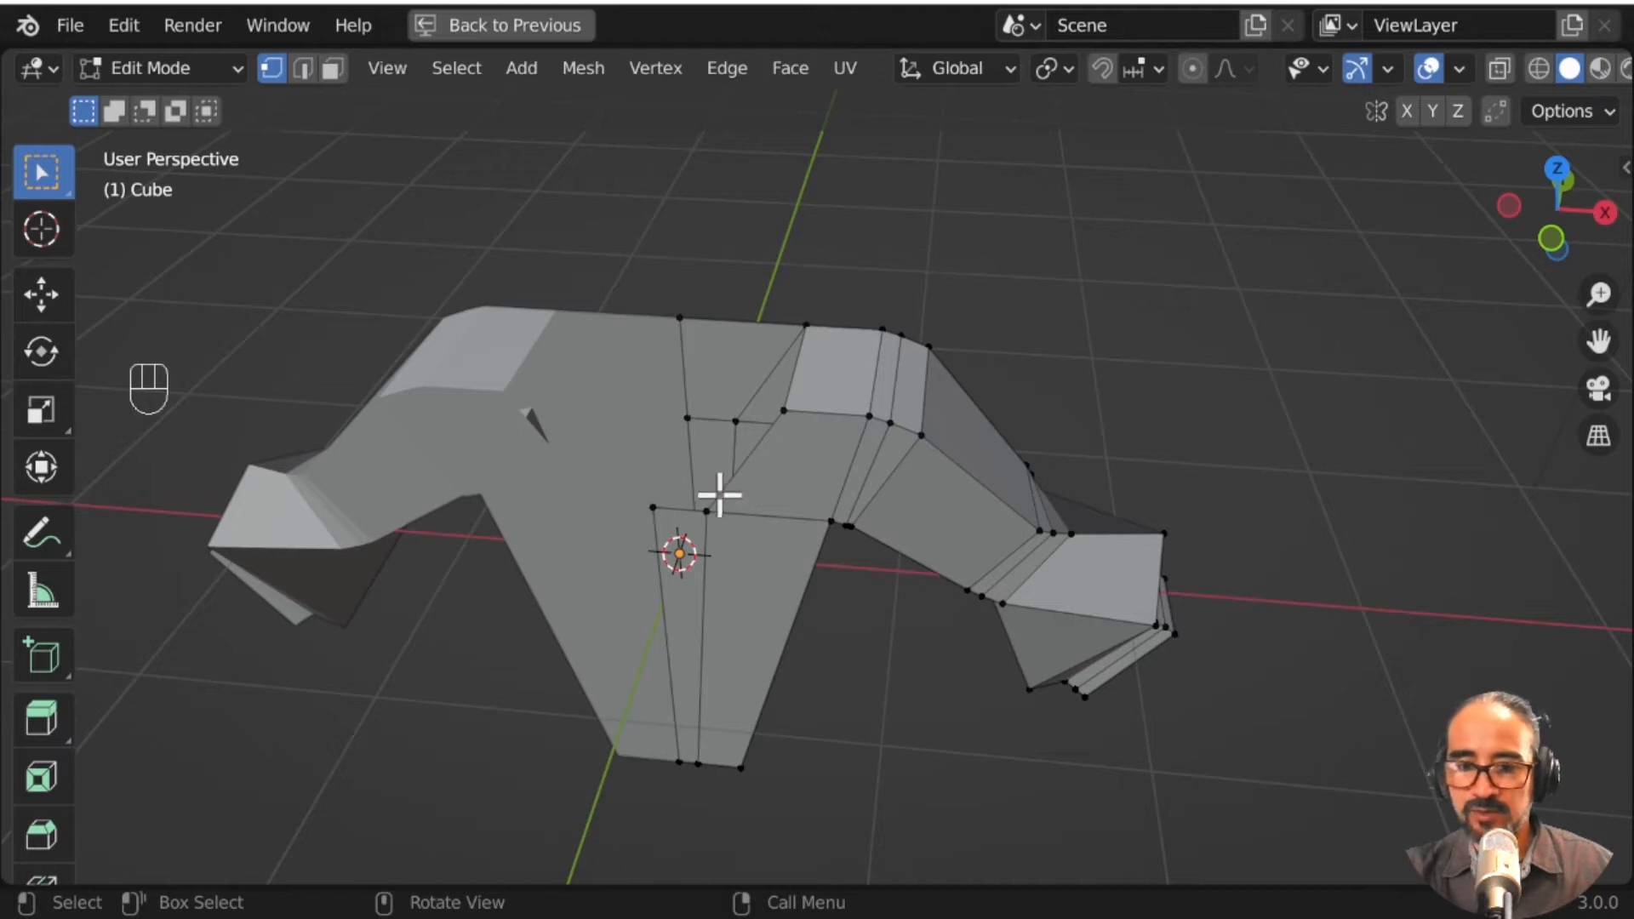
alt+click(717, 493)
Step: Switch to face selection and select the outer bottom face of the torso's editable half
middle_drag(715, 488, 817, 609)
shift+middle_drag(817, 608, 647, 409)
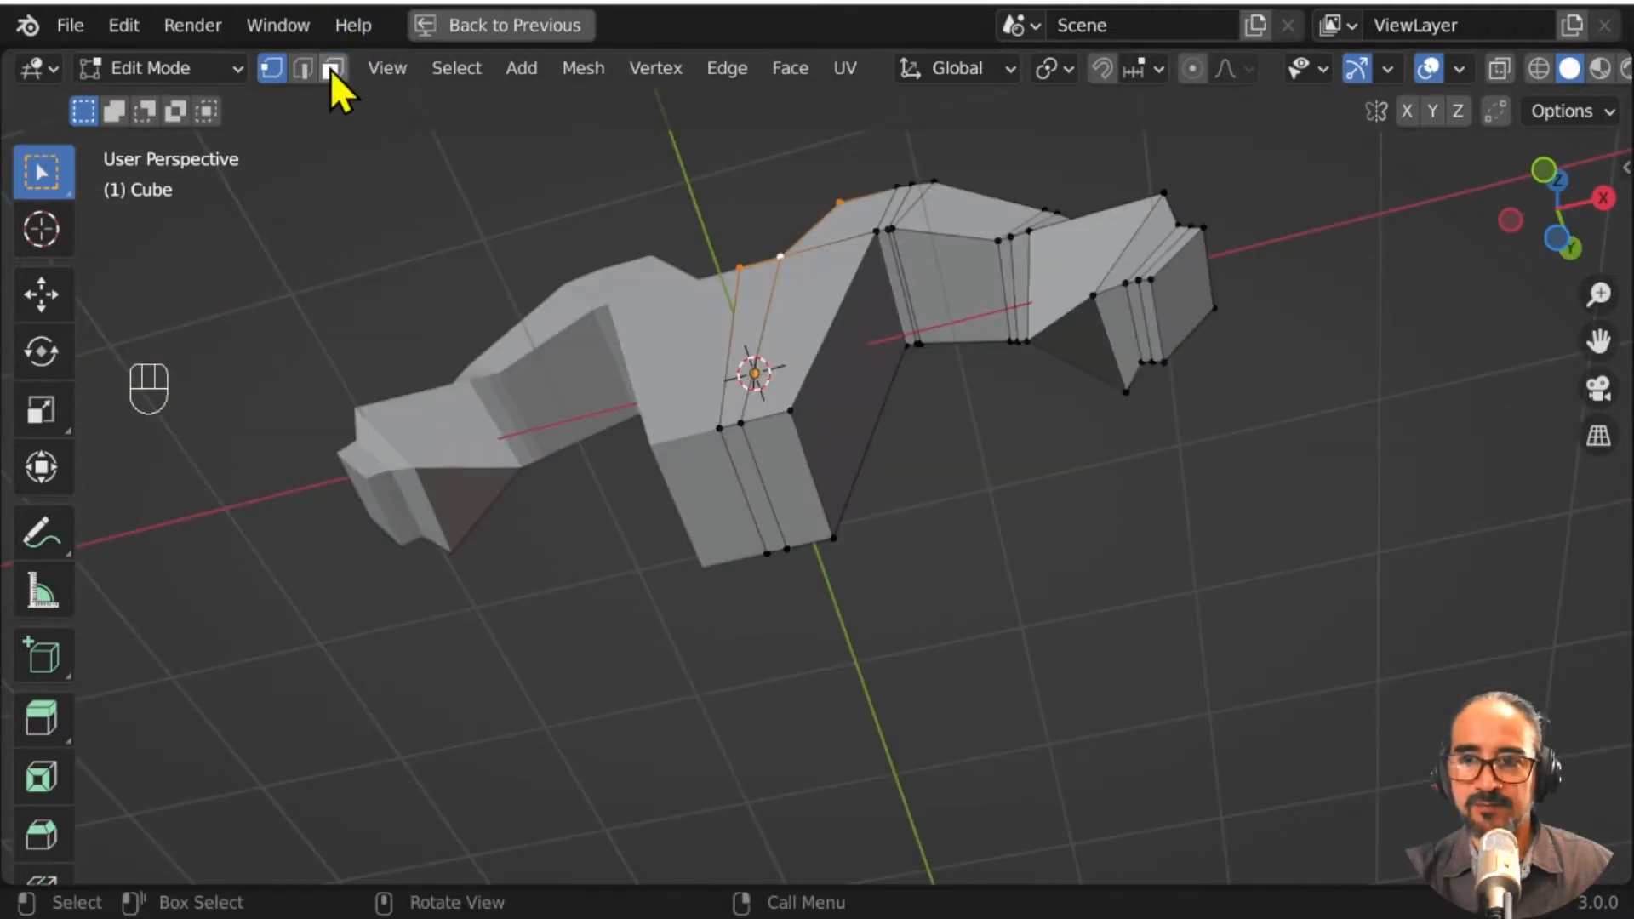
click(780, 492)
middle_drag(780, 492, 872, 510)
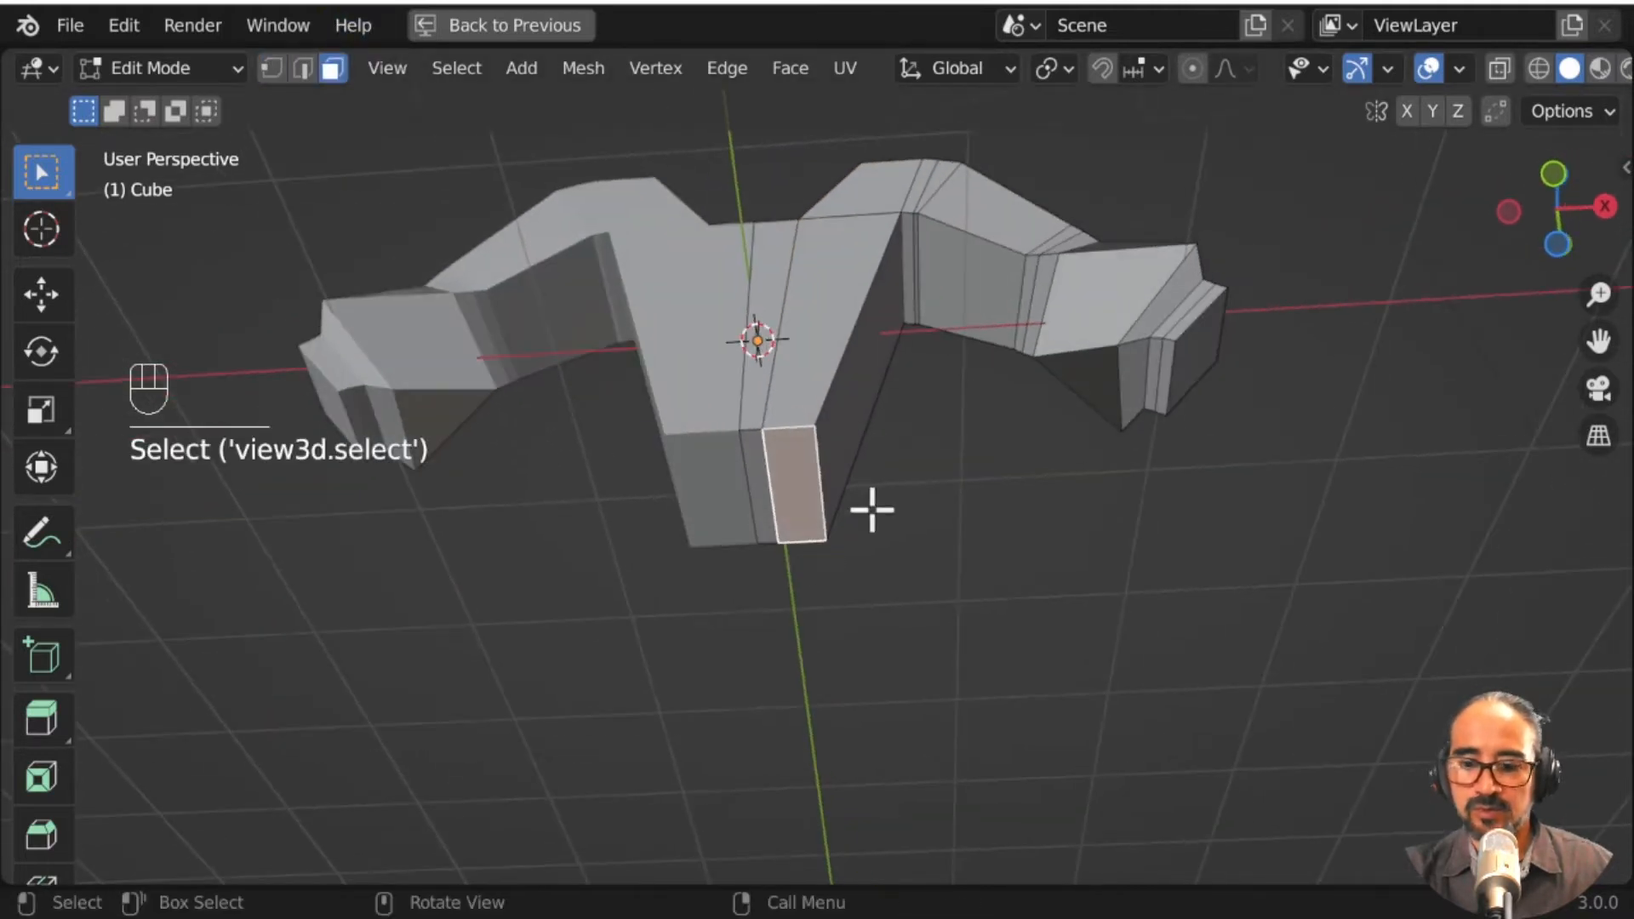
click(303, 70)
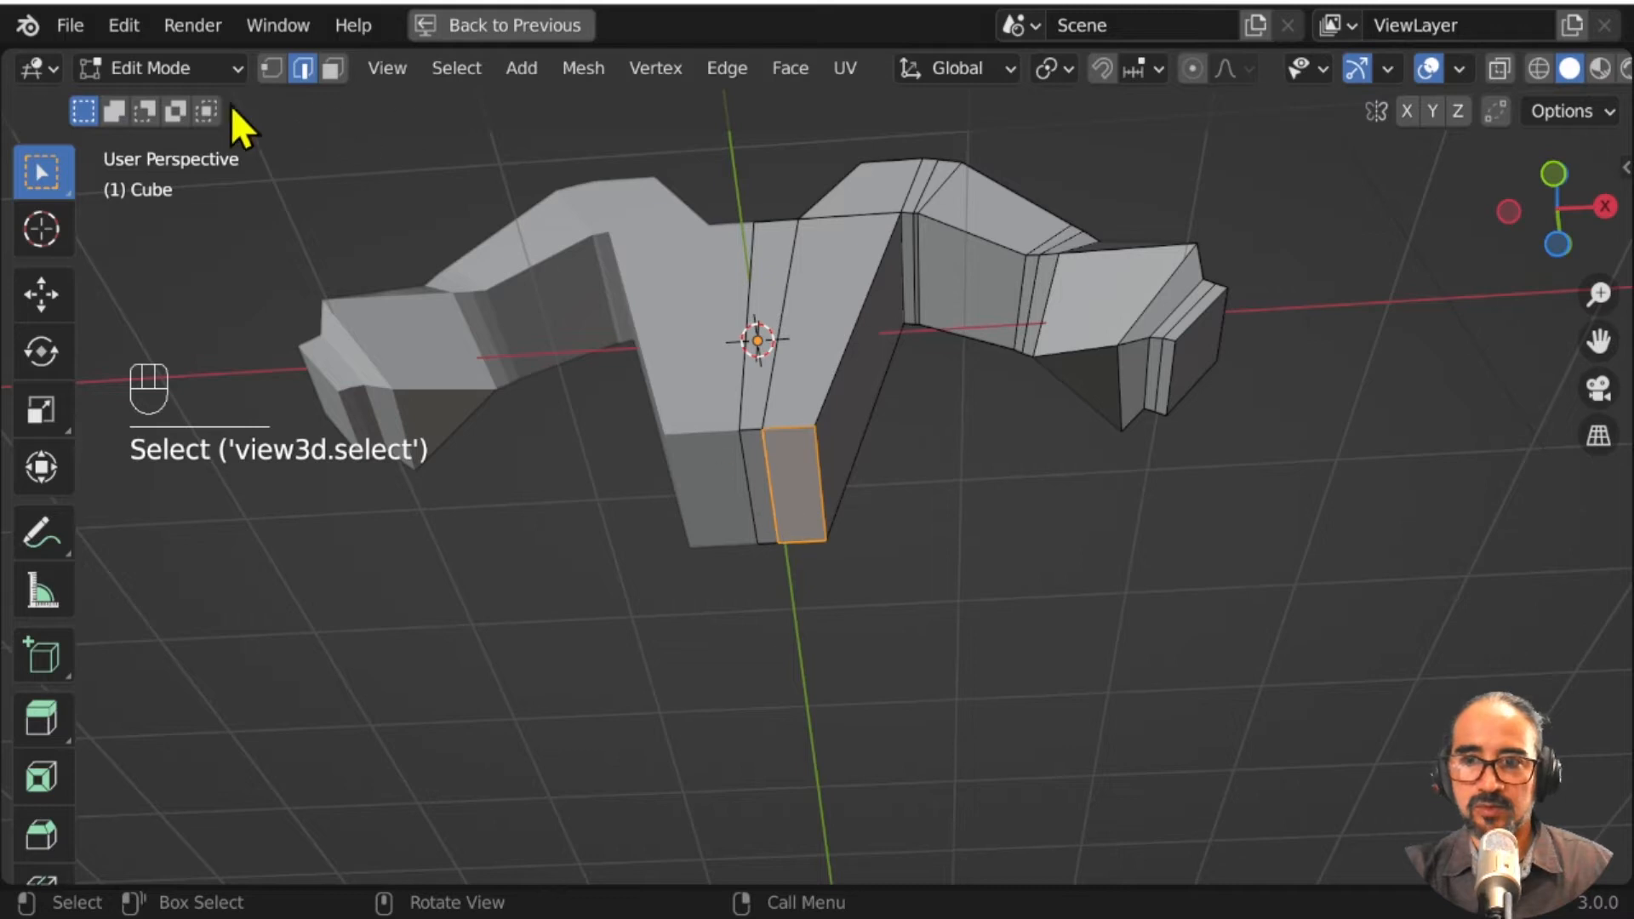
click(337, 71)
click(797, 504)
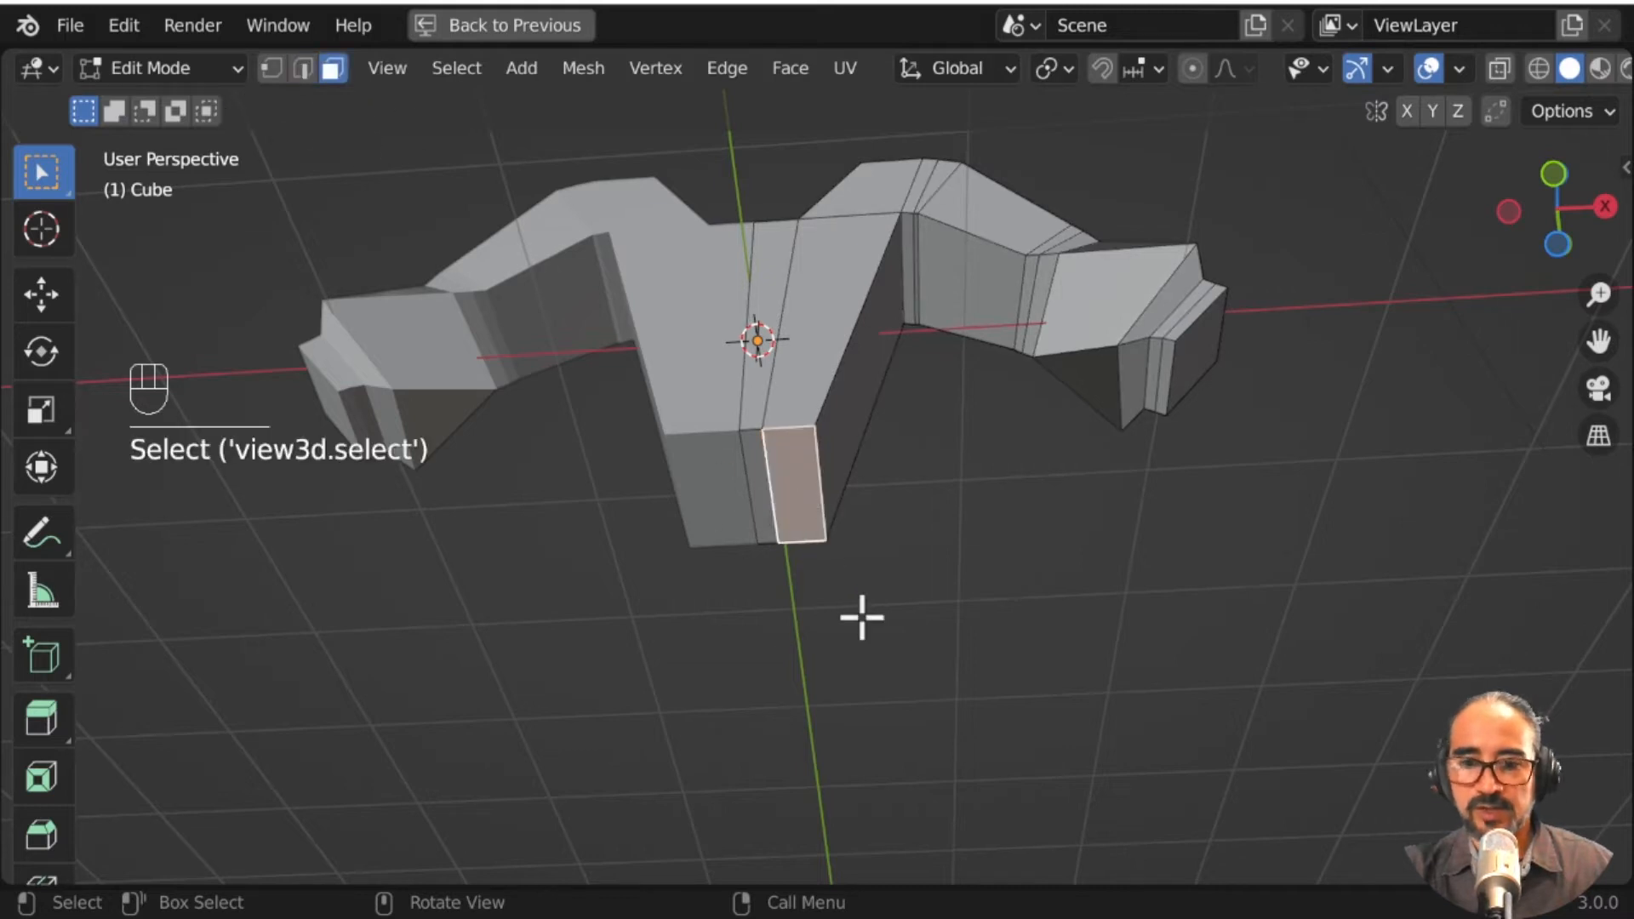
middle_drag(860, 616, 902, 639)
key(e)
click(904, 656)
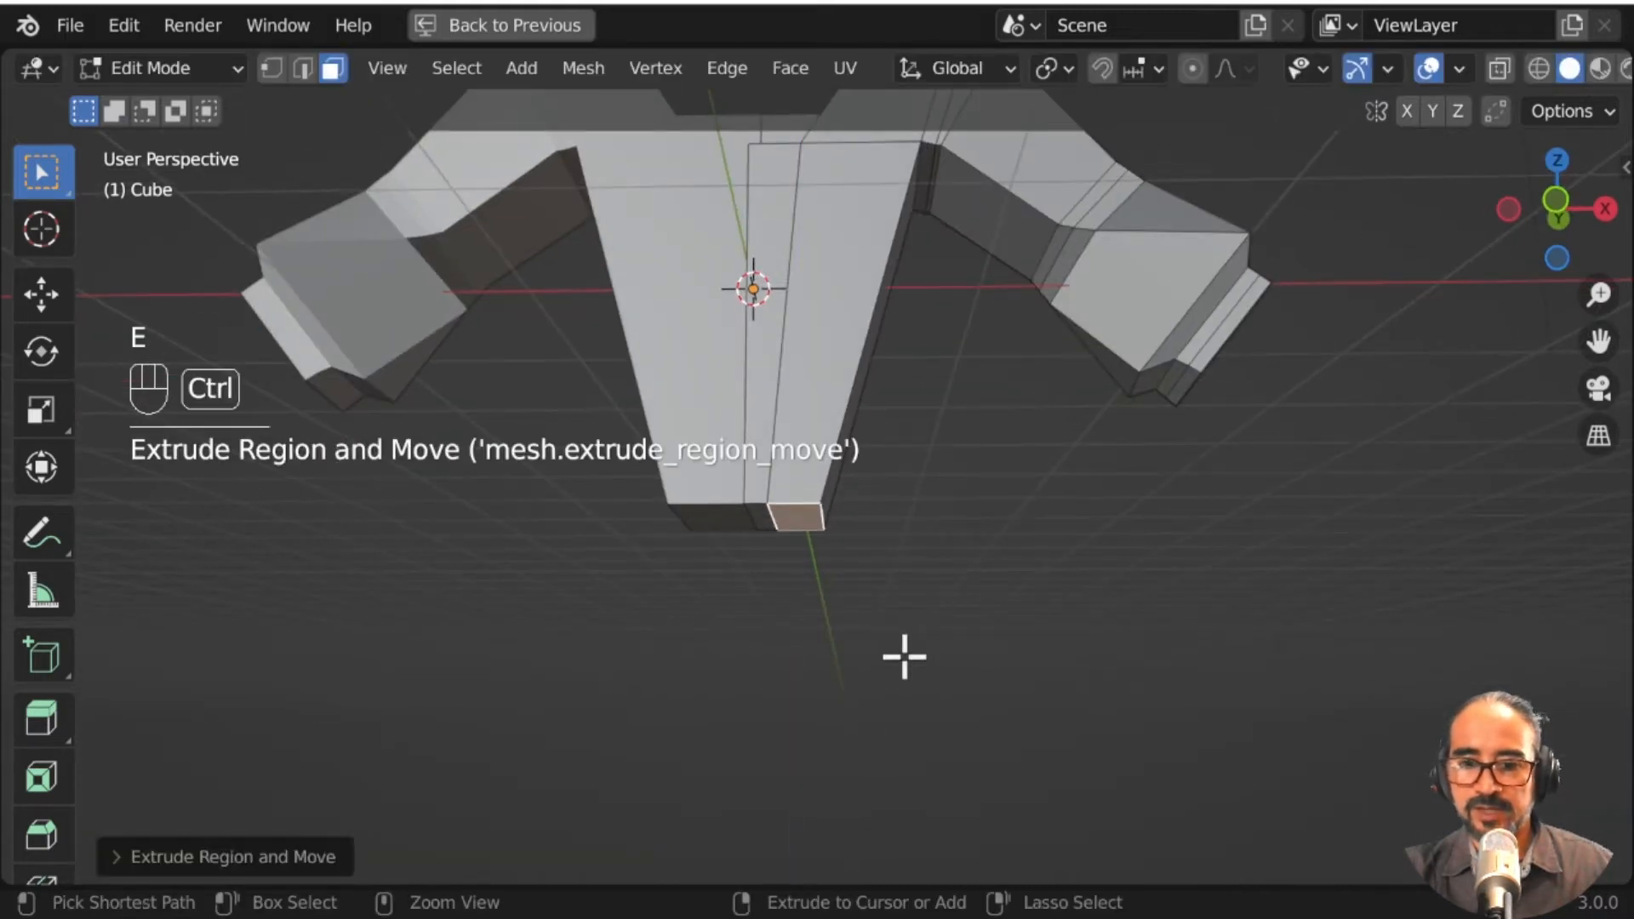
key(ctrl+z)
Step: Extrude both bottom faces of the torso half slightly downward for the hips, and extrude only the outer face farther for the thigh
shift+click(757, 516)
key(e)
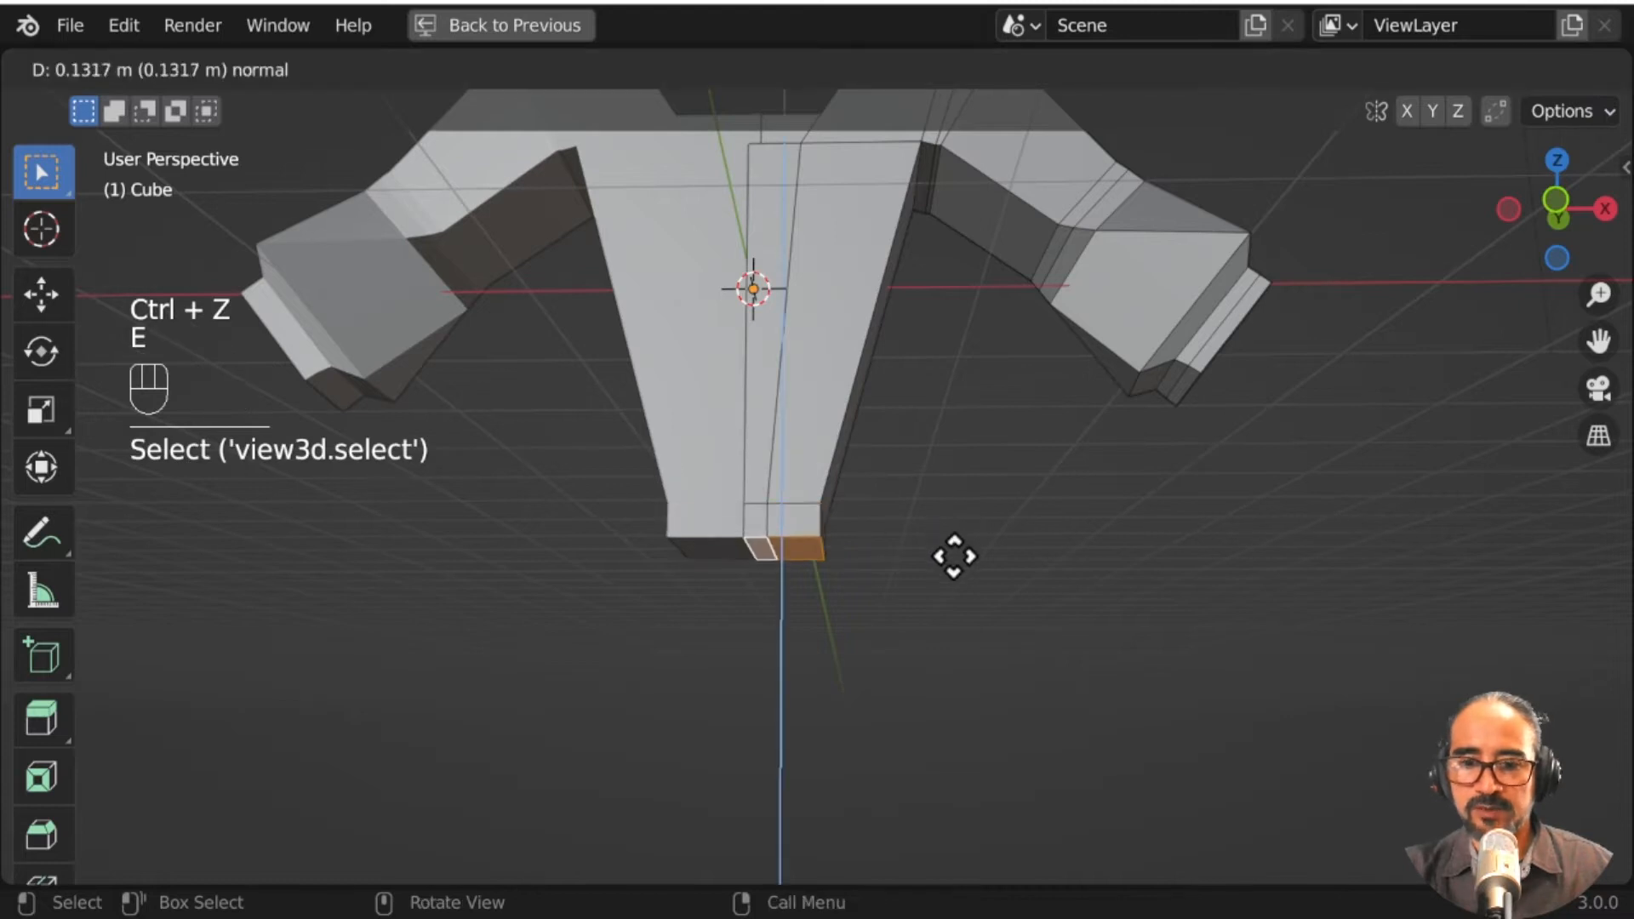
click(943, 570)
key(e)
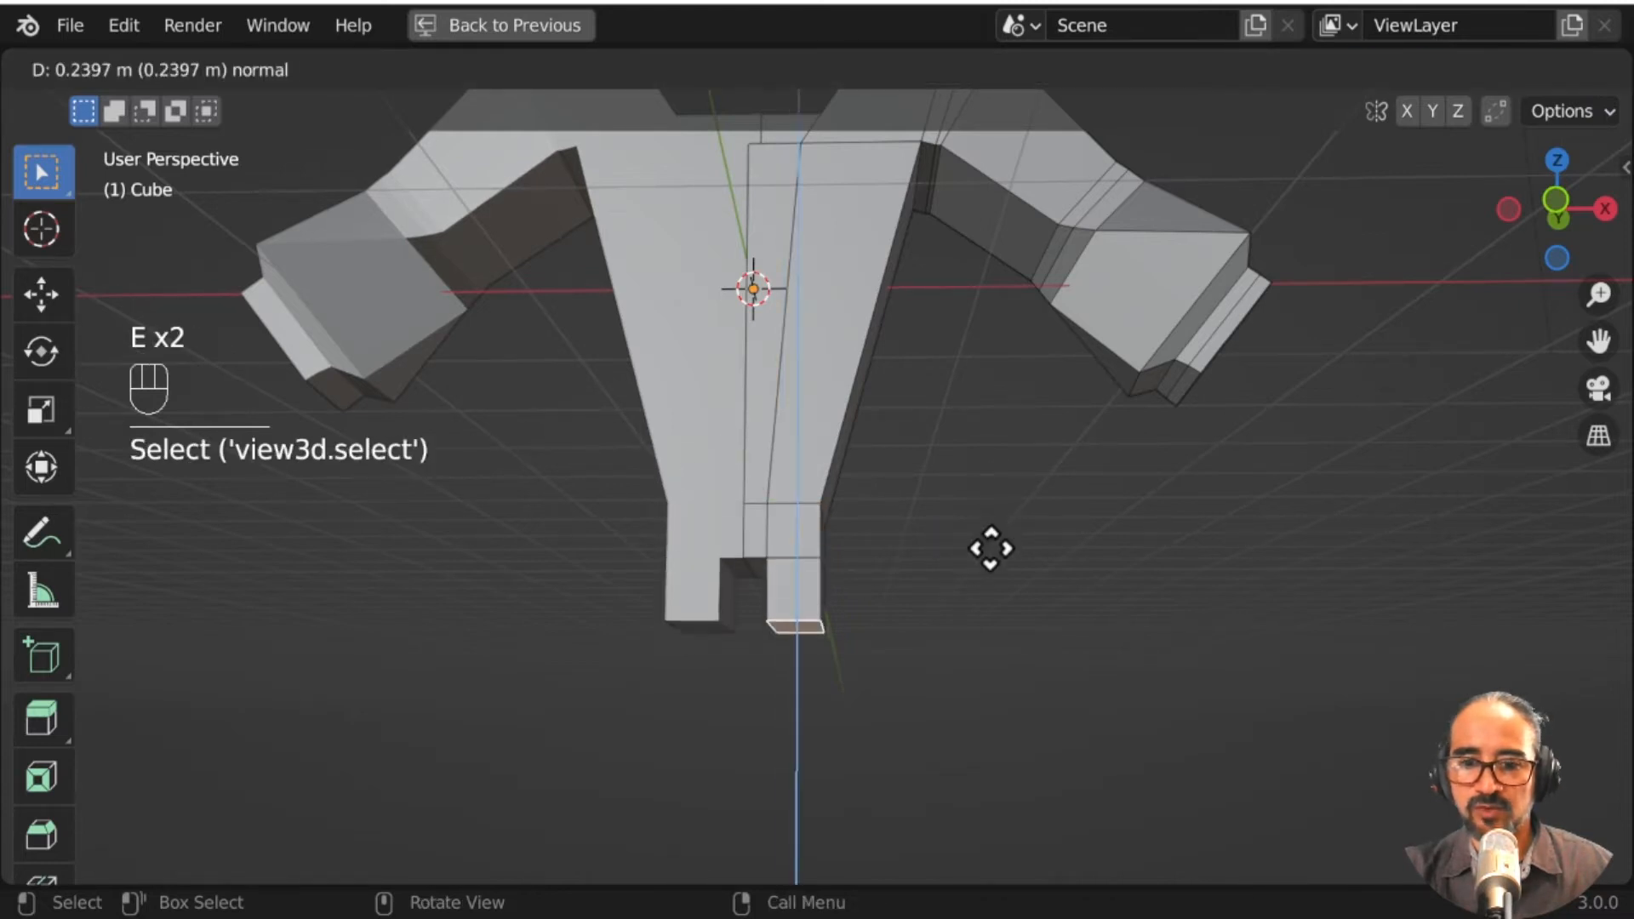
click(942, 749)
Step: Move the outer side face of the thigh outward along X to widen the leg
middle_drag(942, 748, 852, 719)
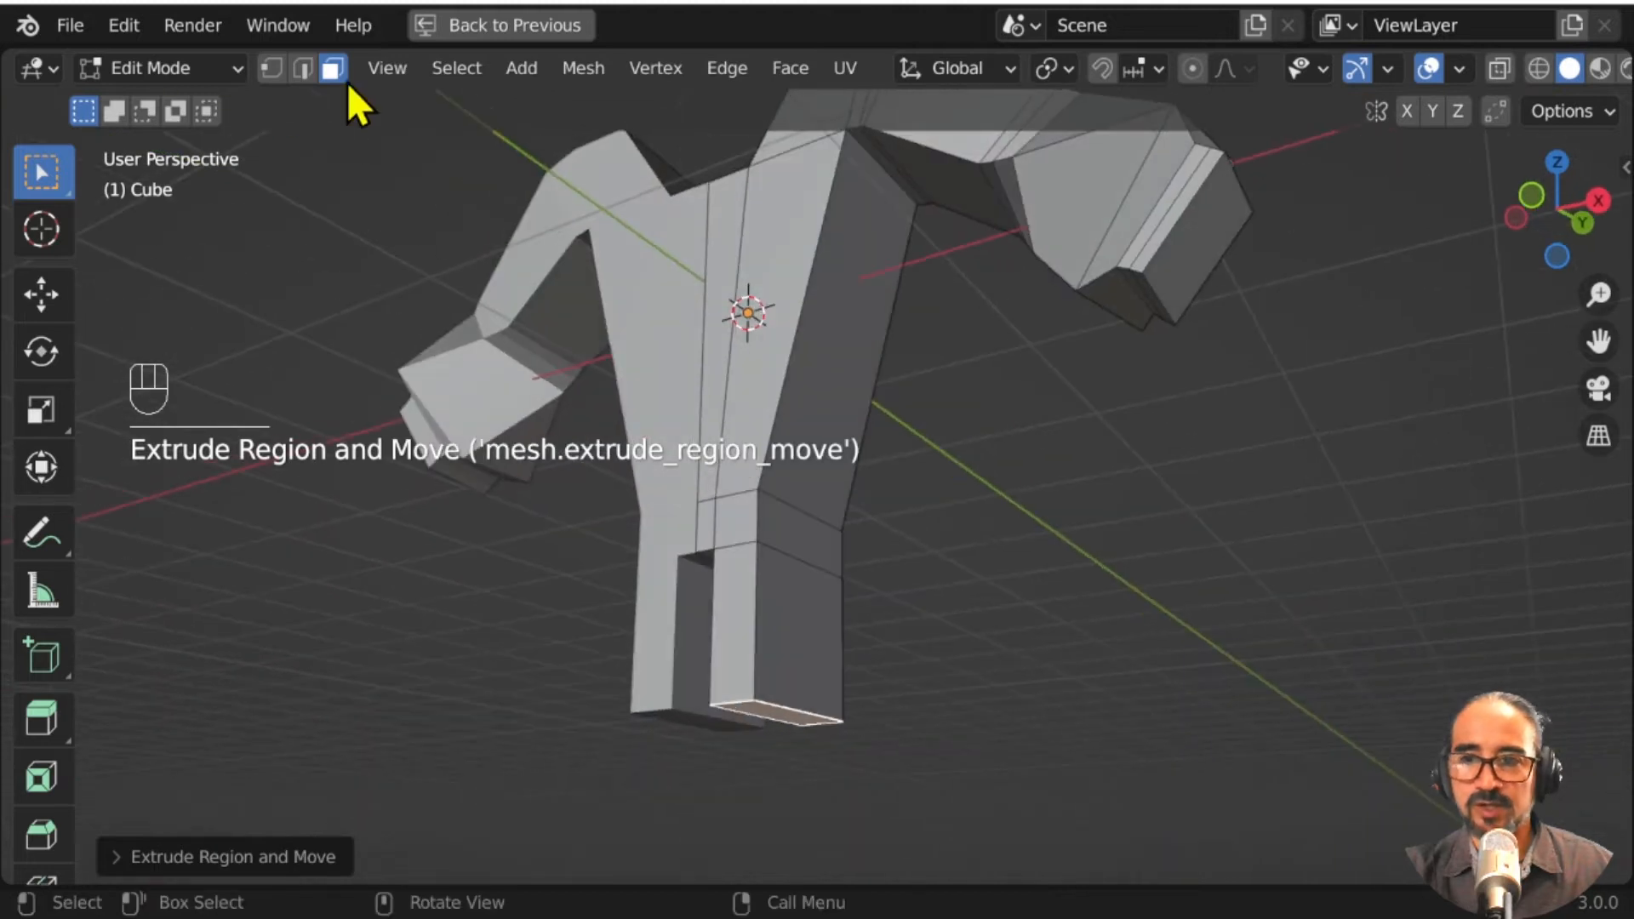
click(815, 648)
key(g)
key(x)
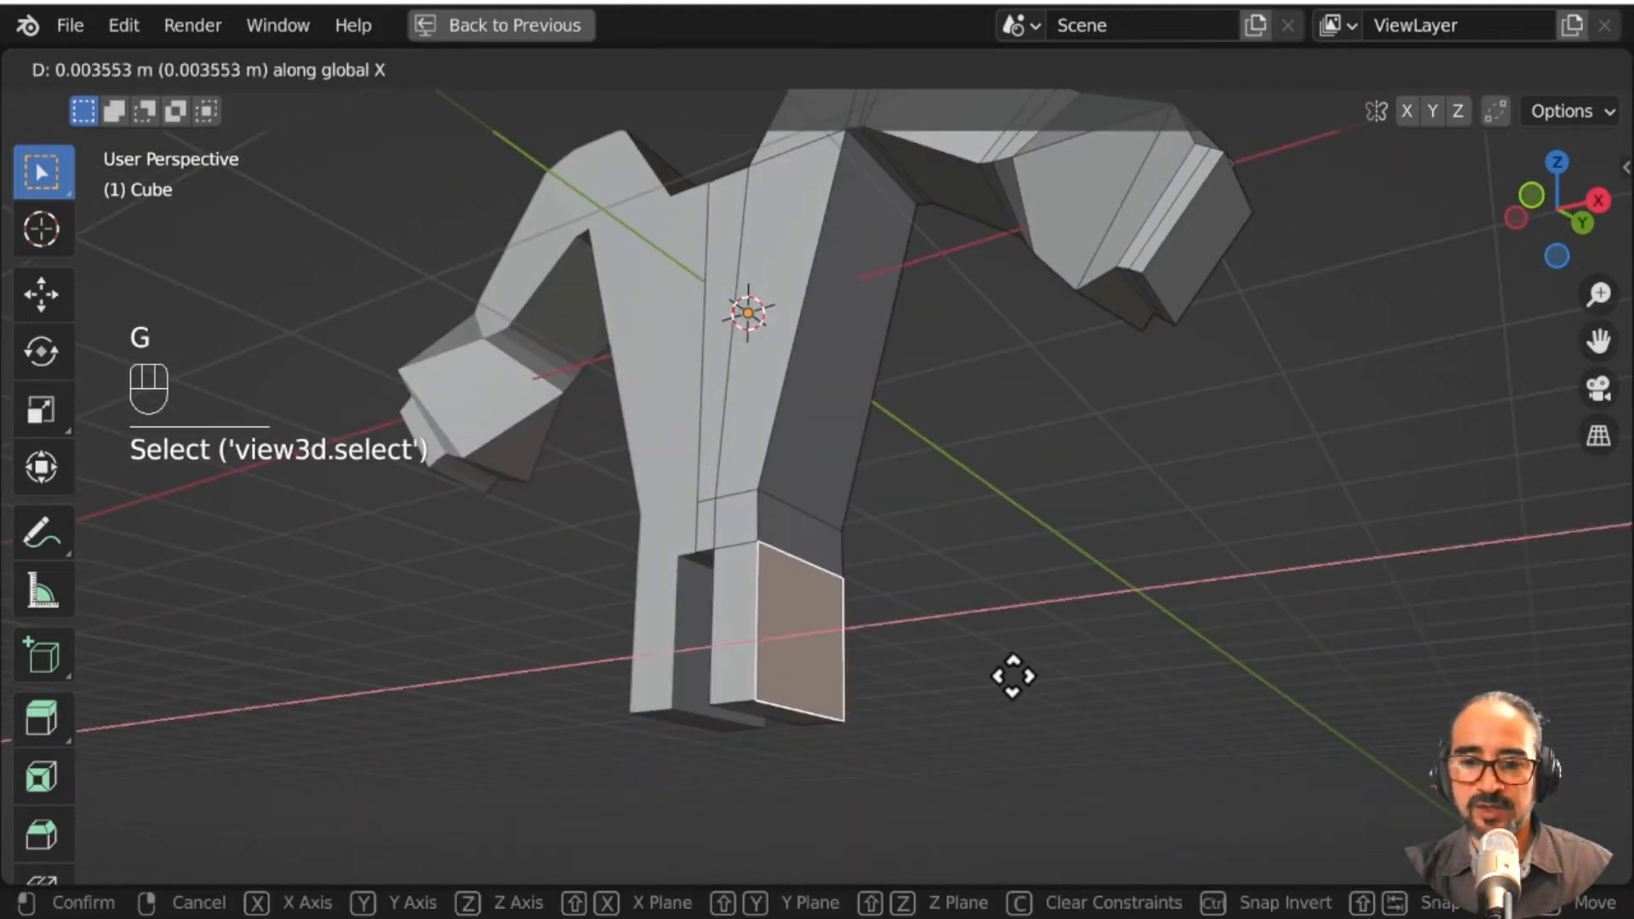
click(1017, 693)
Step: Scale the thigh's bottom face down along Y to narrow the leg from front to back
middle_drag(857, 739, 964, 757)
shift+middle_drag(964, 757, 916, 442)
middle_drag(915, 443, 838, 375)
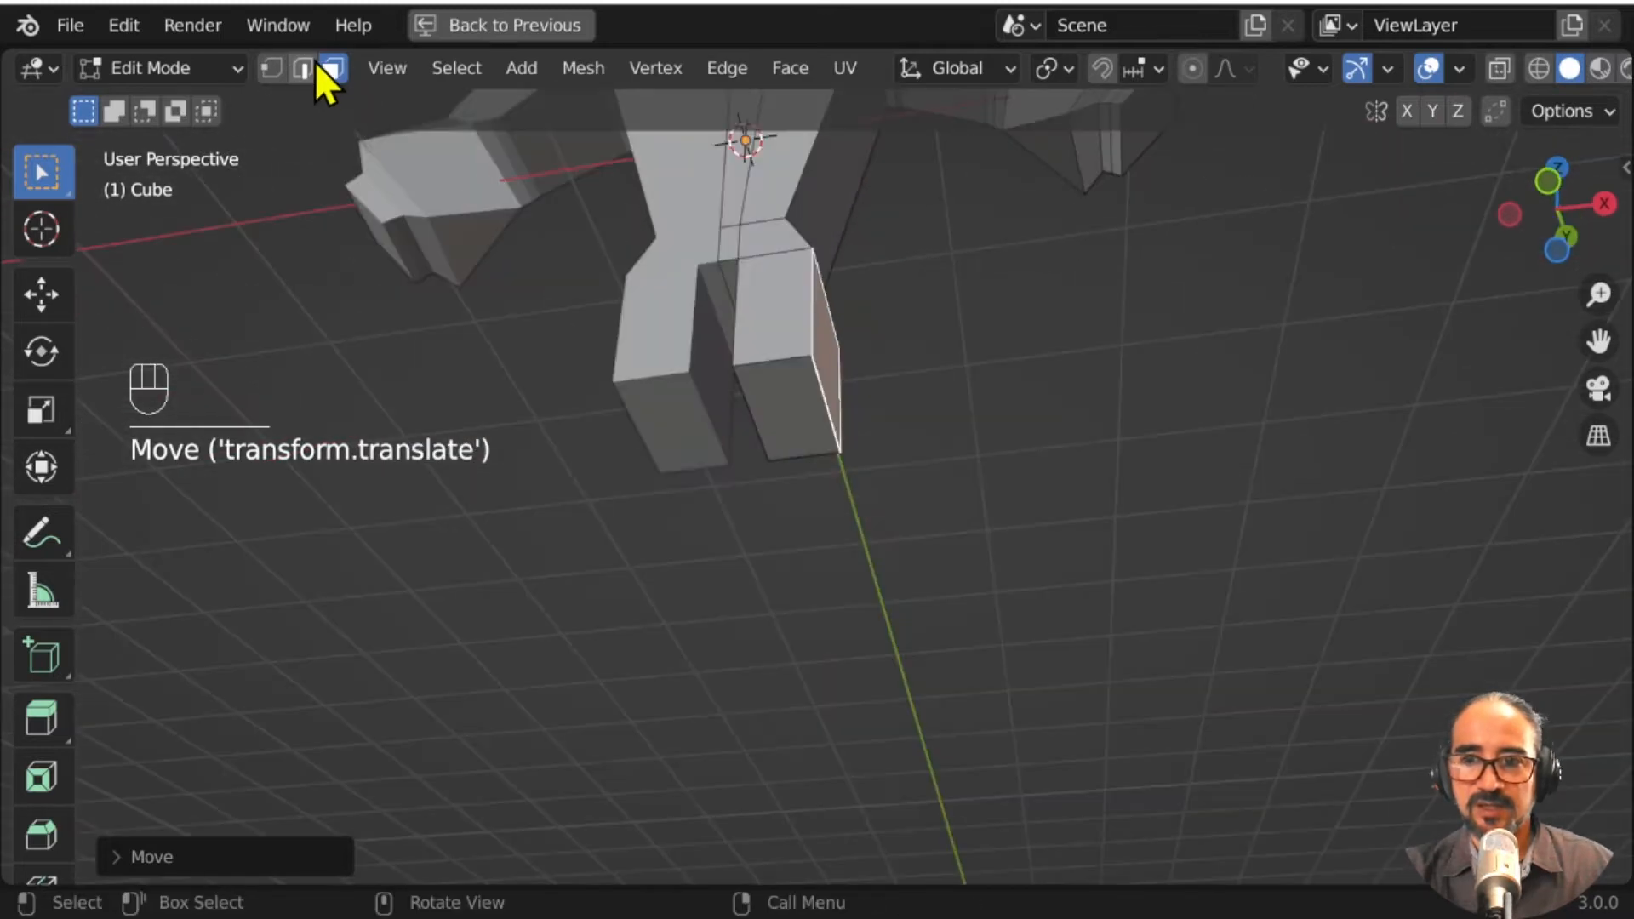
middle_drag(807, 532, 842, 609)
click(791, 431)
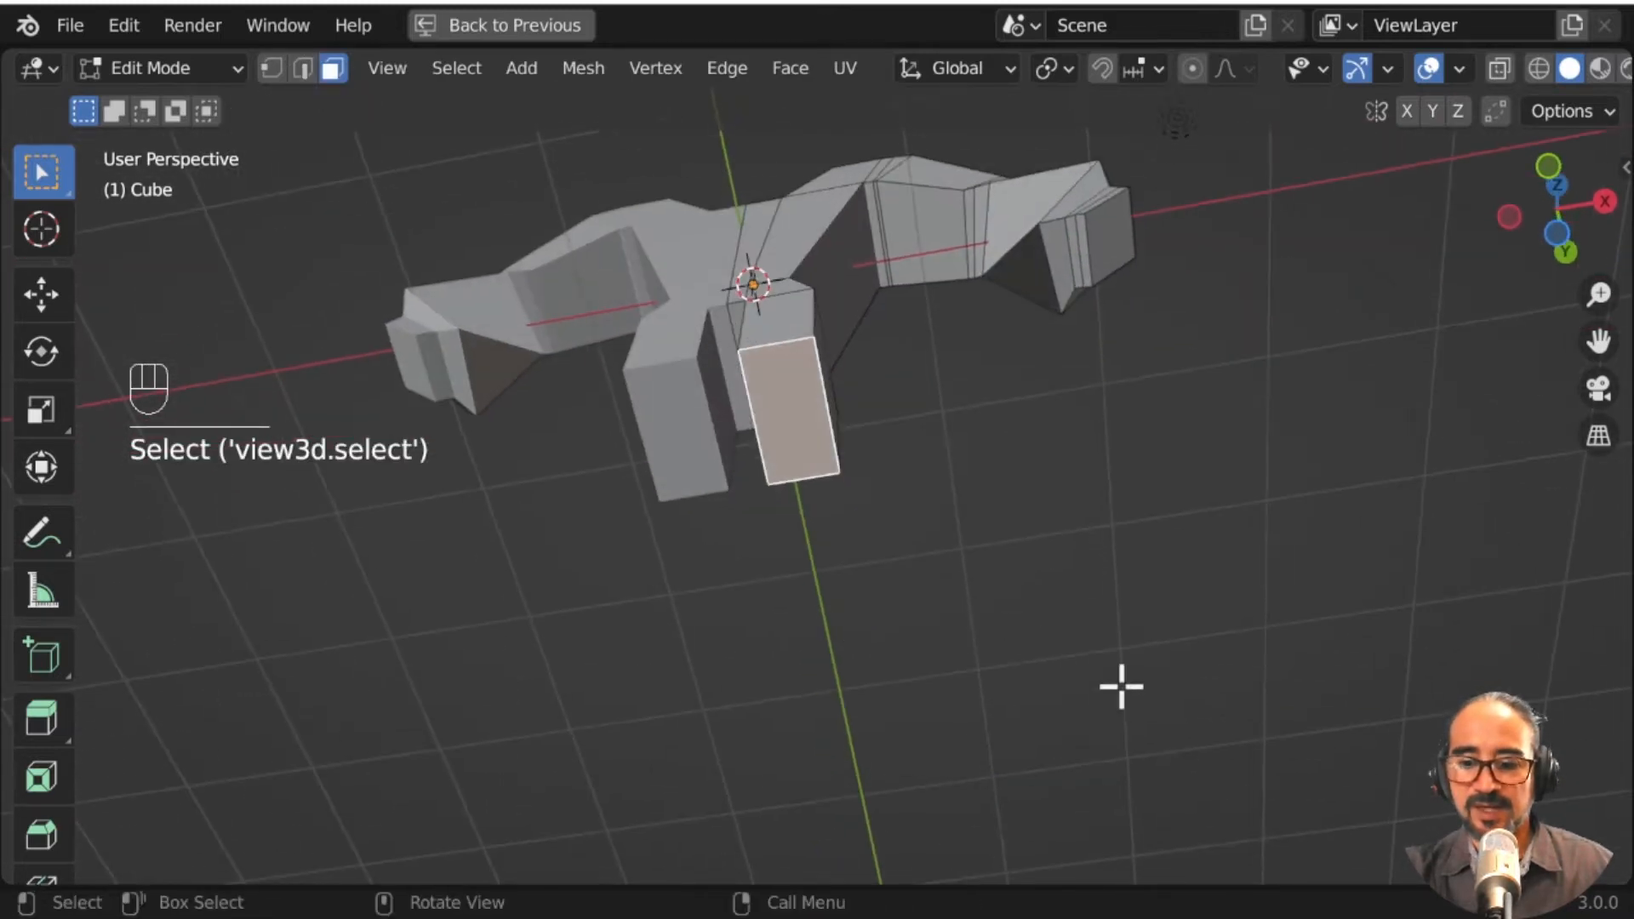
key(s)
key(y)
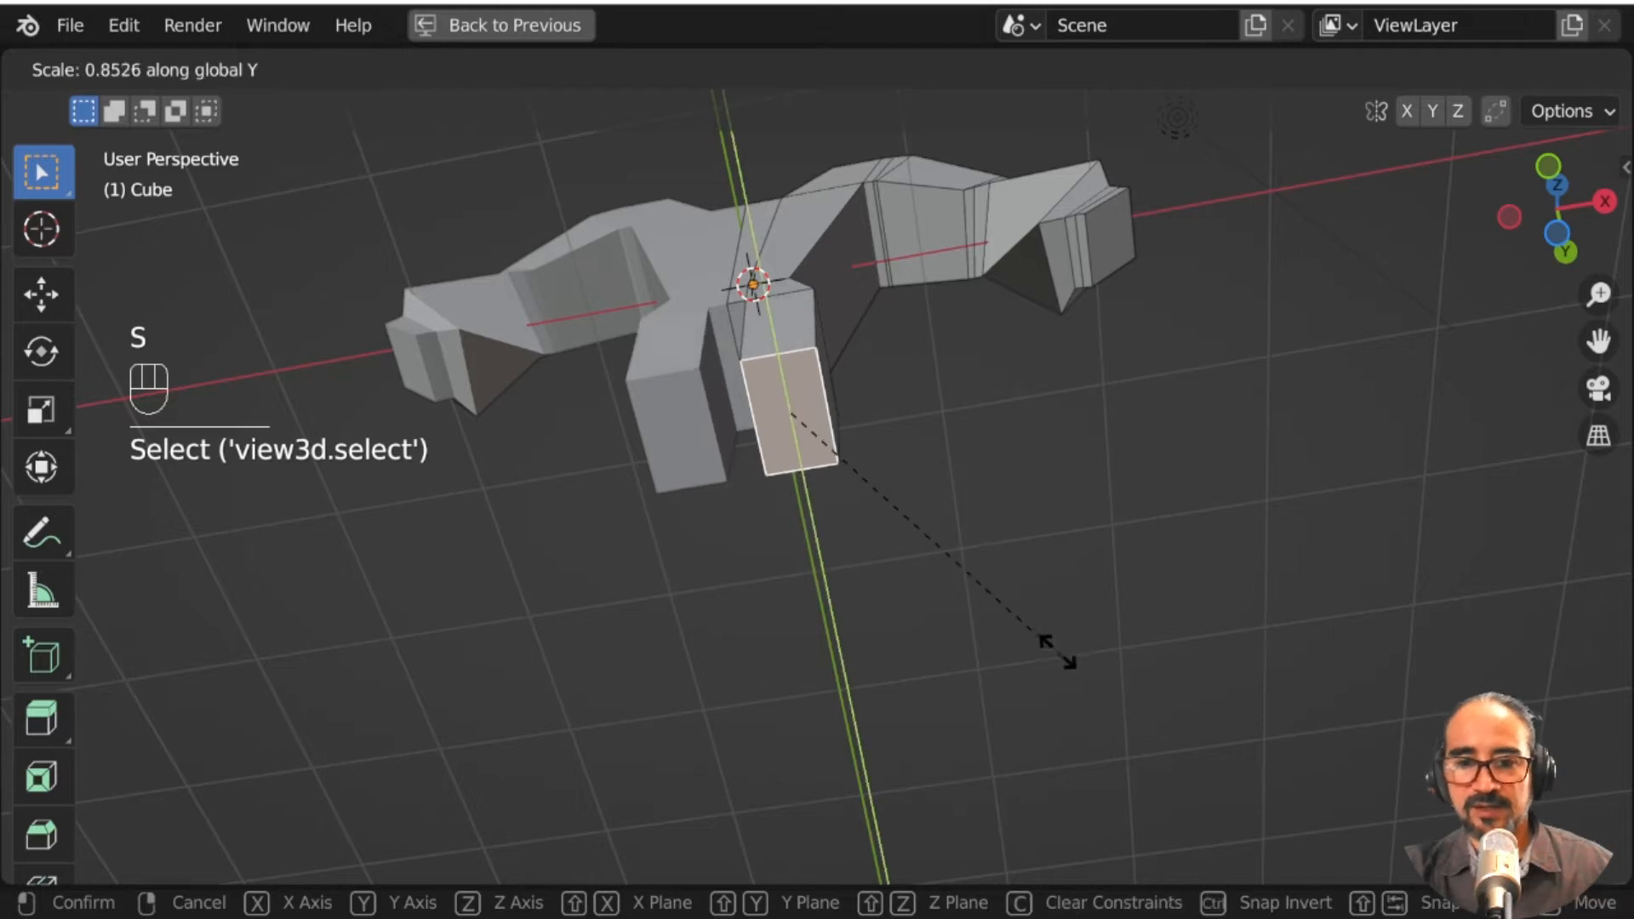
click(993, 591)
Step: Extrude the thigh's bottom face in two short segments for the knee and one longer segment for the lower leg
middle_drag(818, 431, 523, 339)
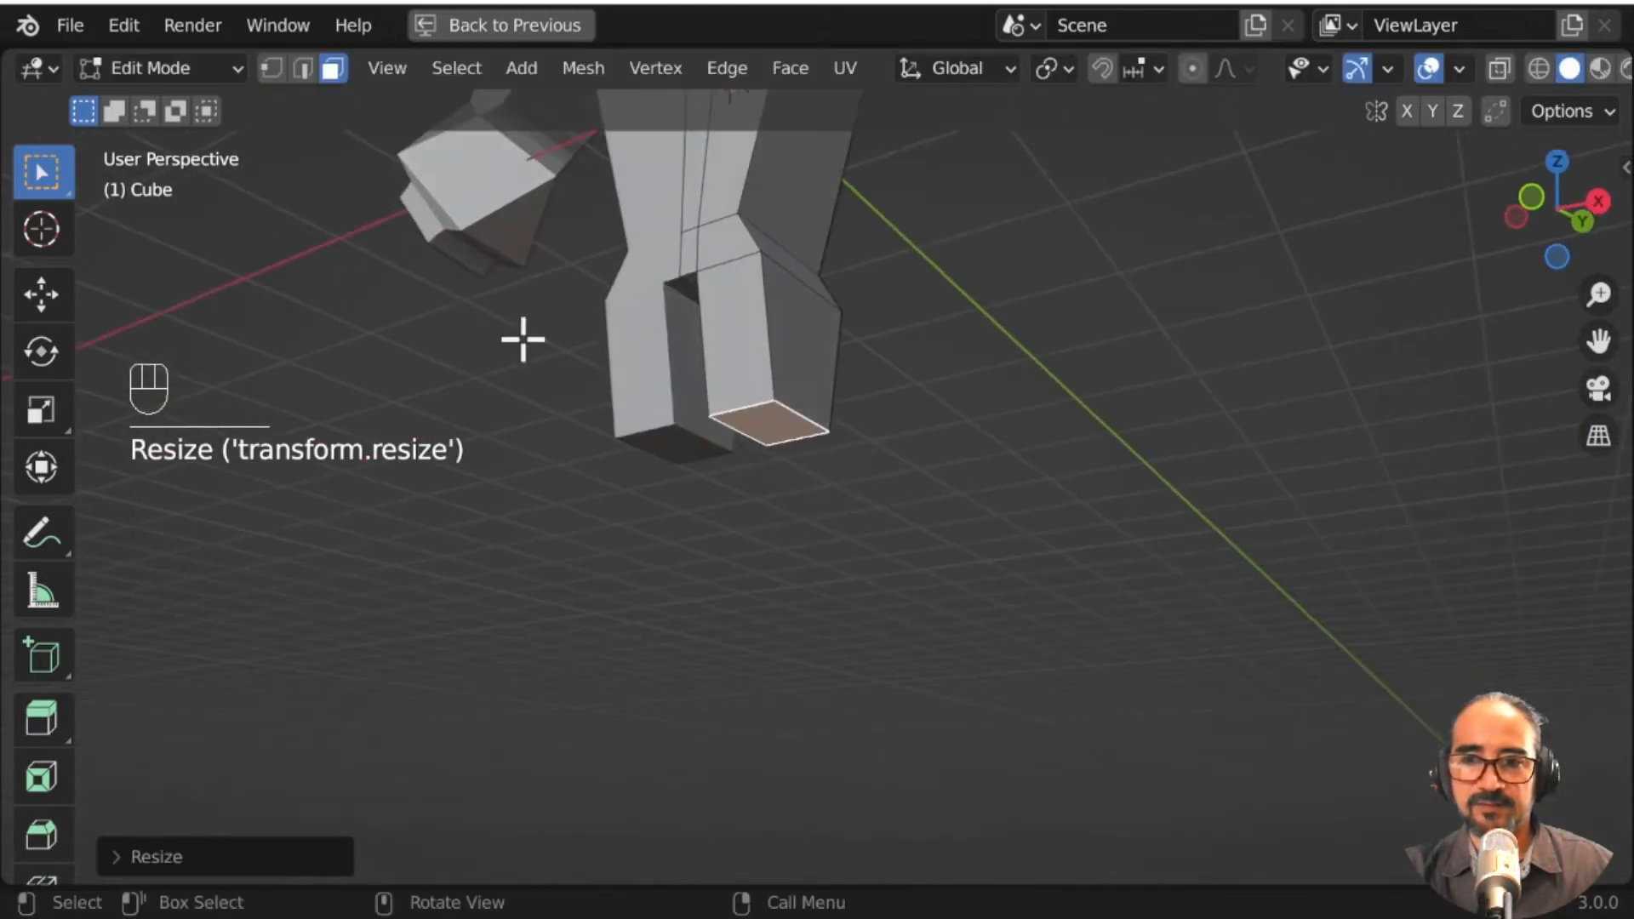
key(e)
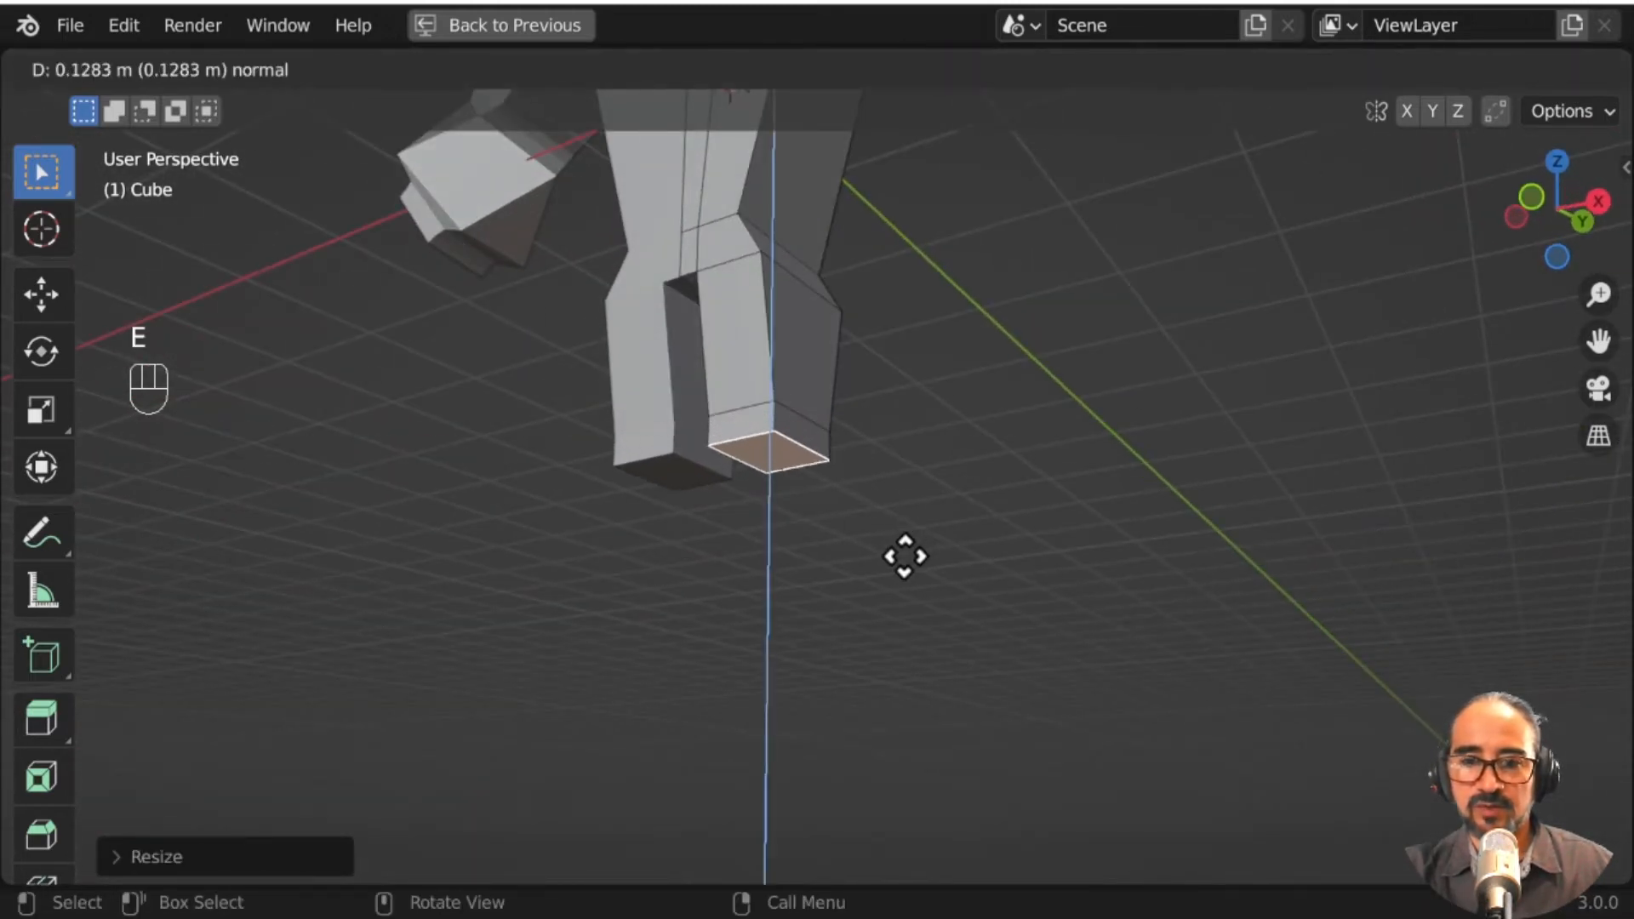
click(897, 579)
key(e)
click(897, 580)
key(e)
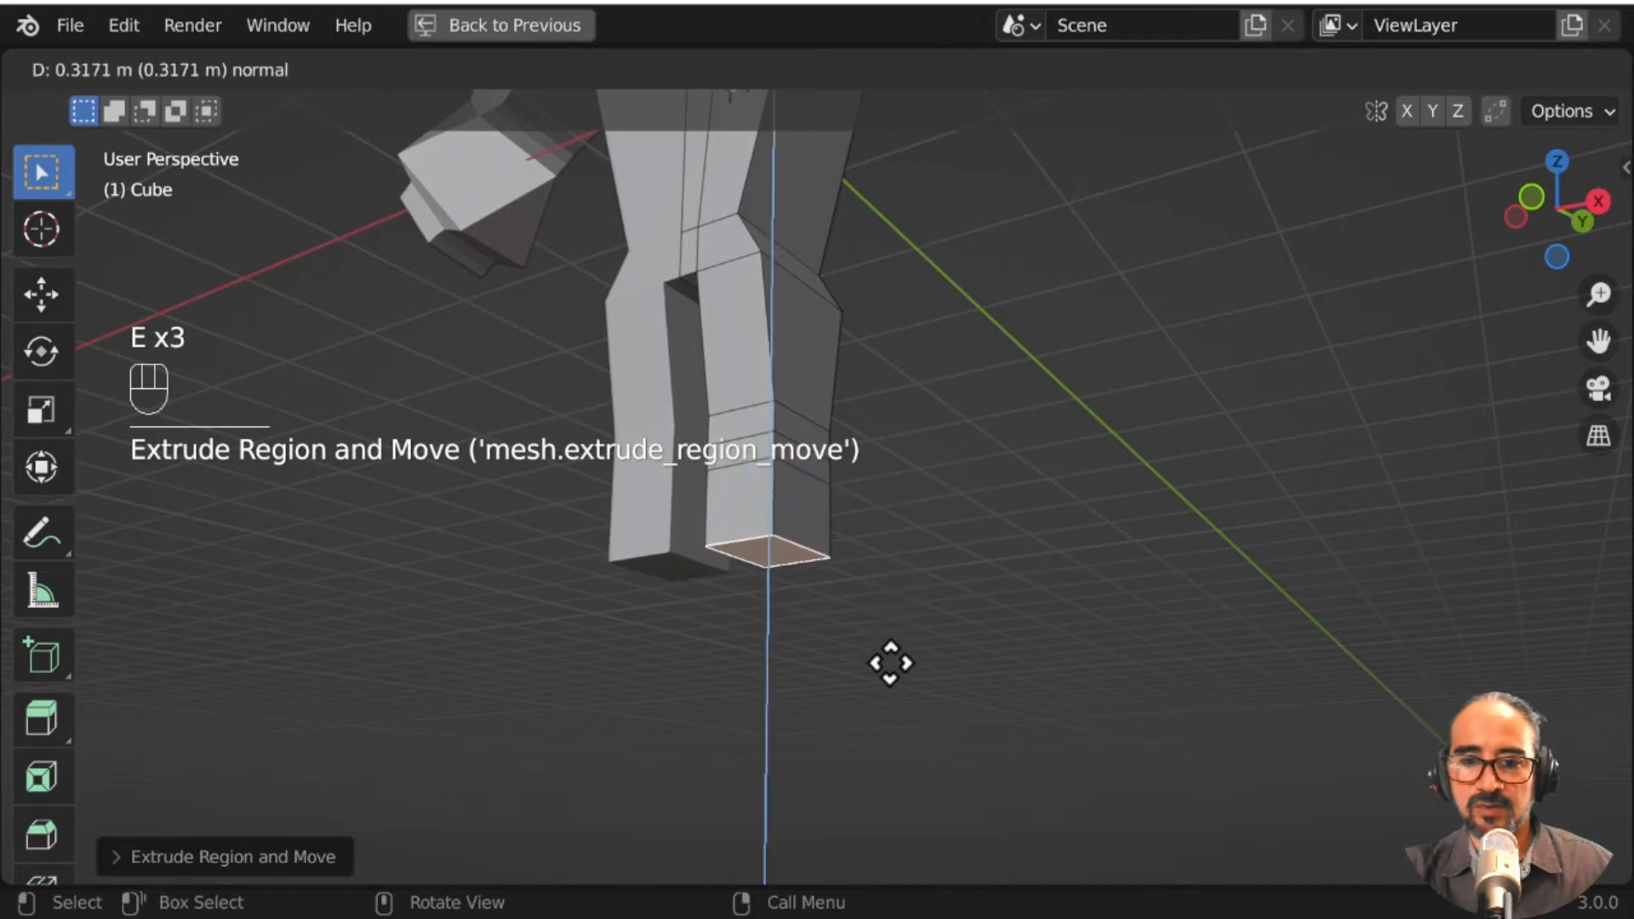
click(890, 695)
Step: Scale the lower leg's bottom face up to about 1.2 times its size
middle_drag(908, 701, 1080, 741)
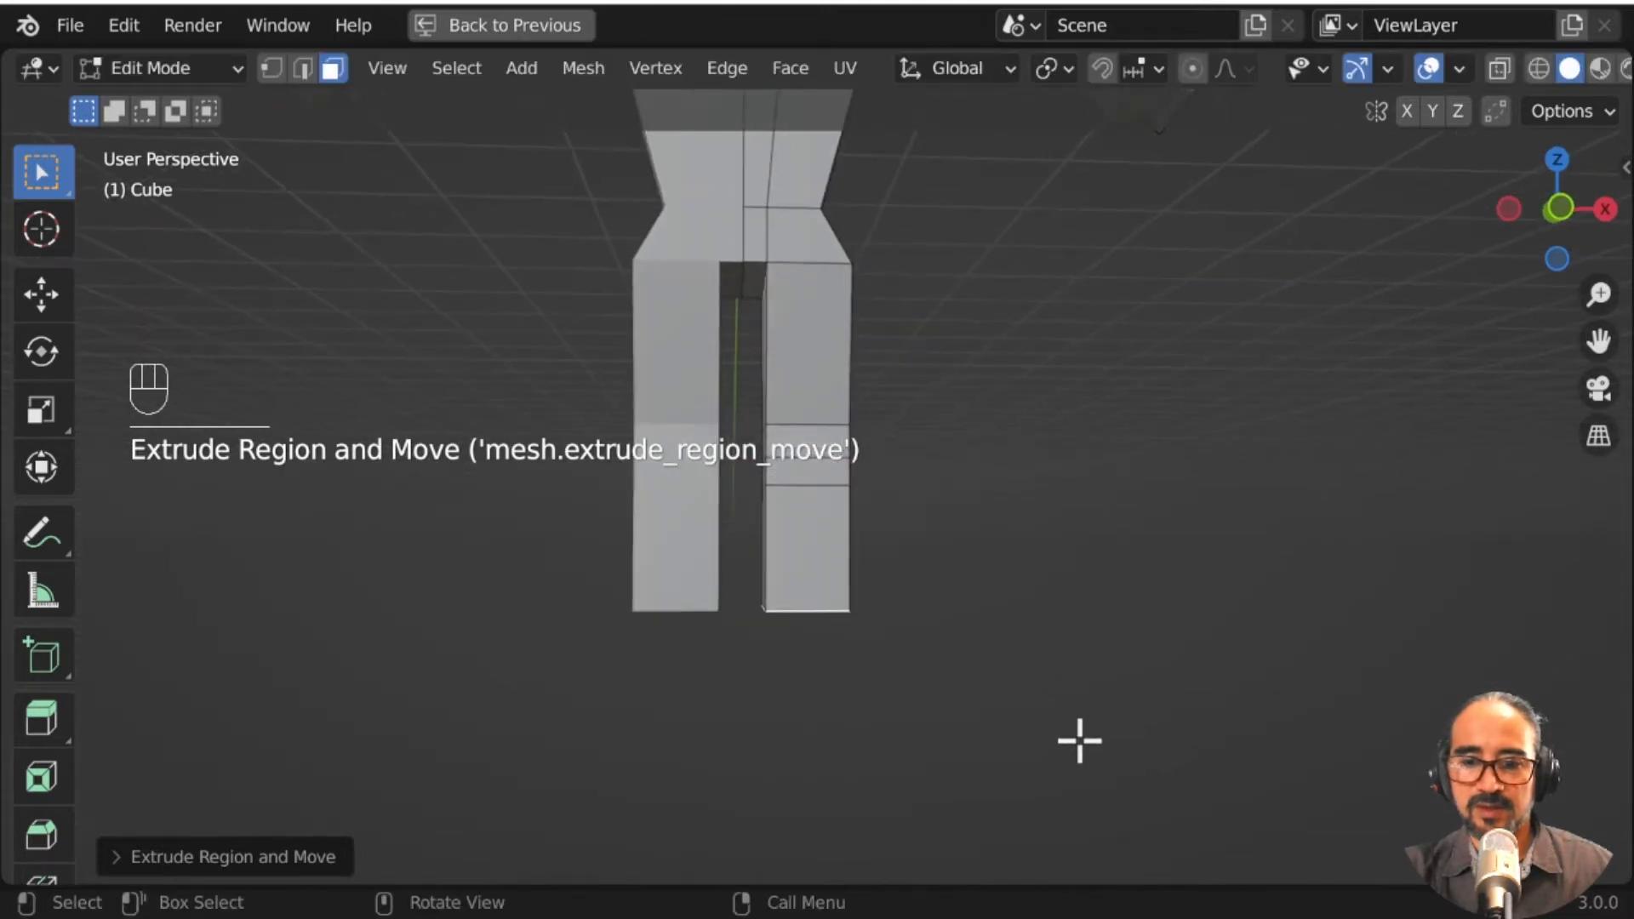
key(s)
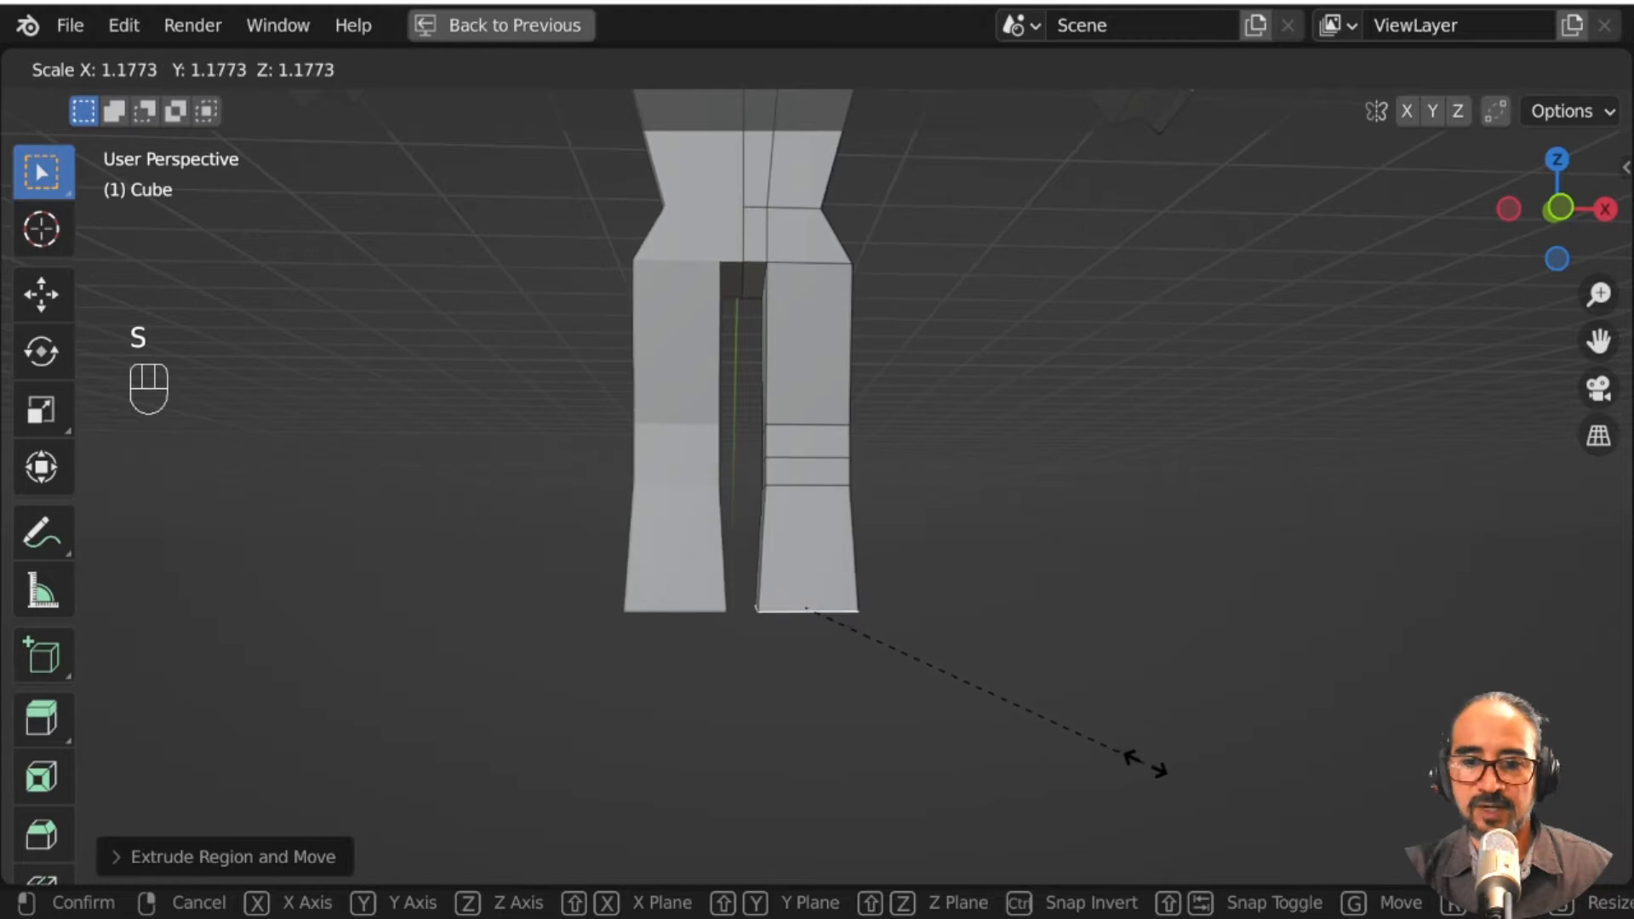
click(1156, 764)
Step: Extrude the lower leg's bottom face down by about 0.03 m and scale it inward for the ankle
middle_drag(1055, 664, 1027, 607)
key(e)
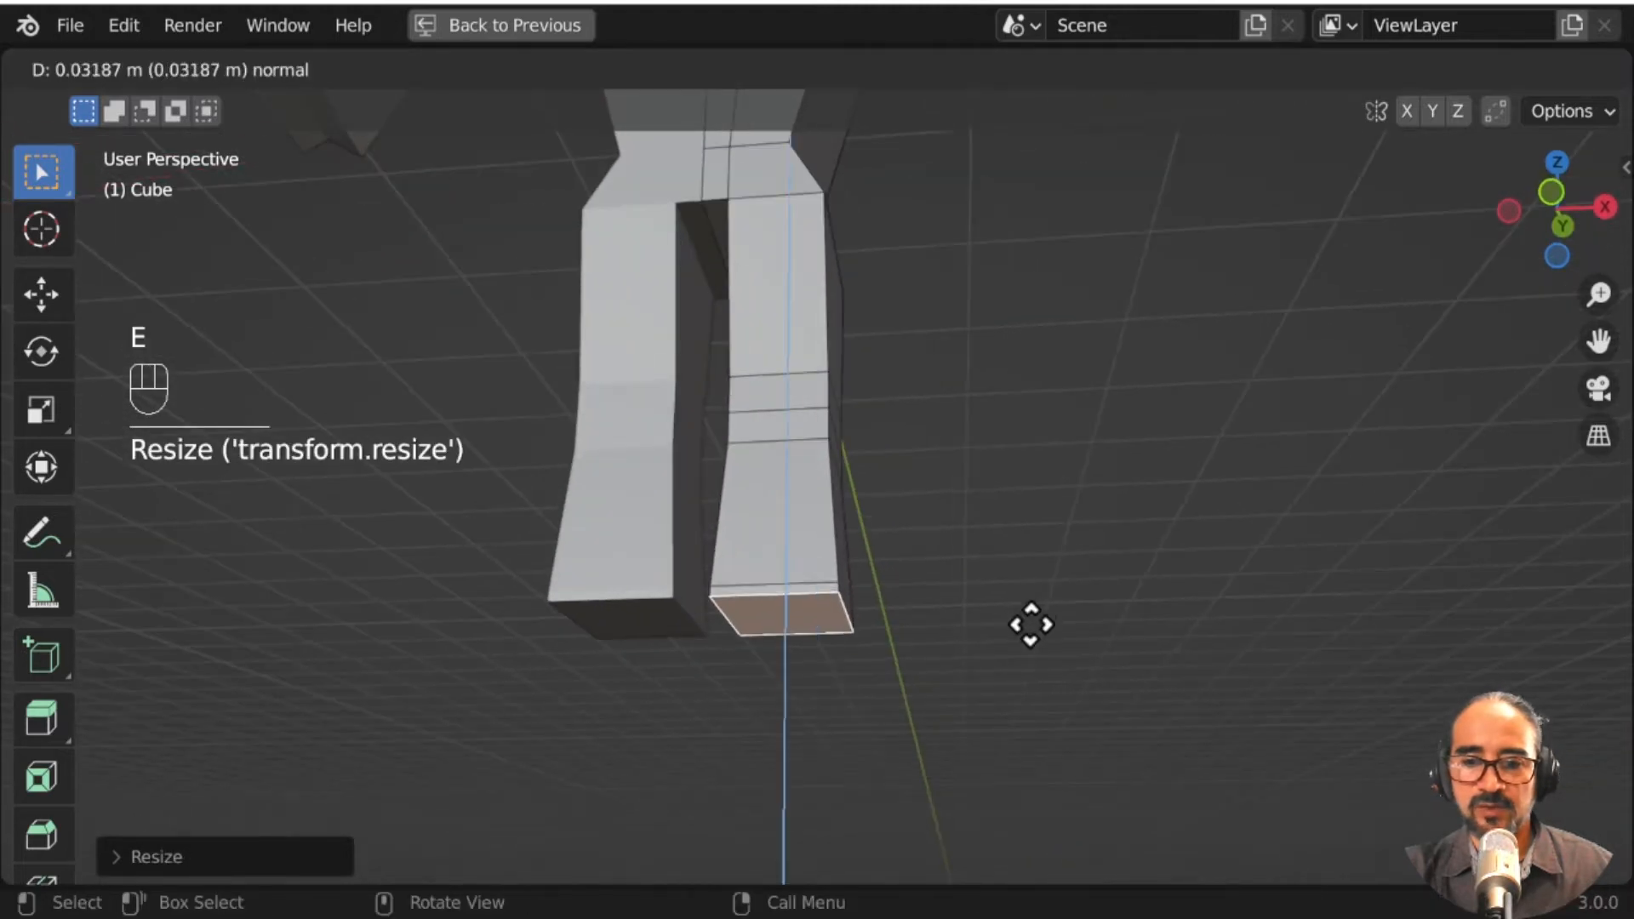
click(1034, 632)
key(s)
click(964, 638)
Step: Extrude the reduced ankle face downward in a short segment and a longer one for the foot's height
key(e)
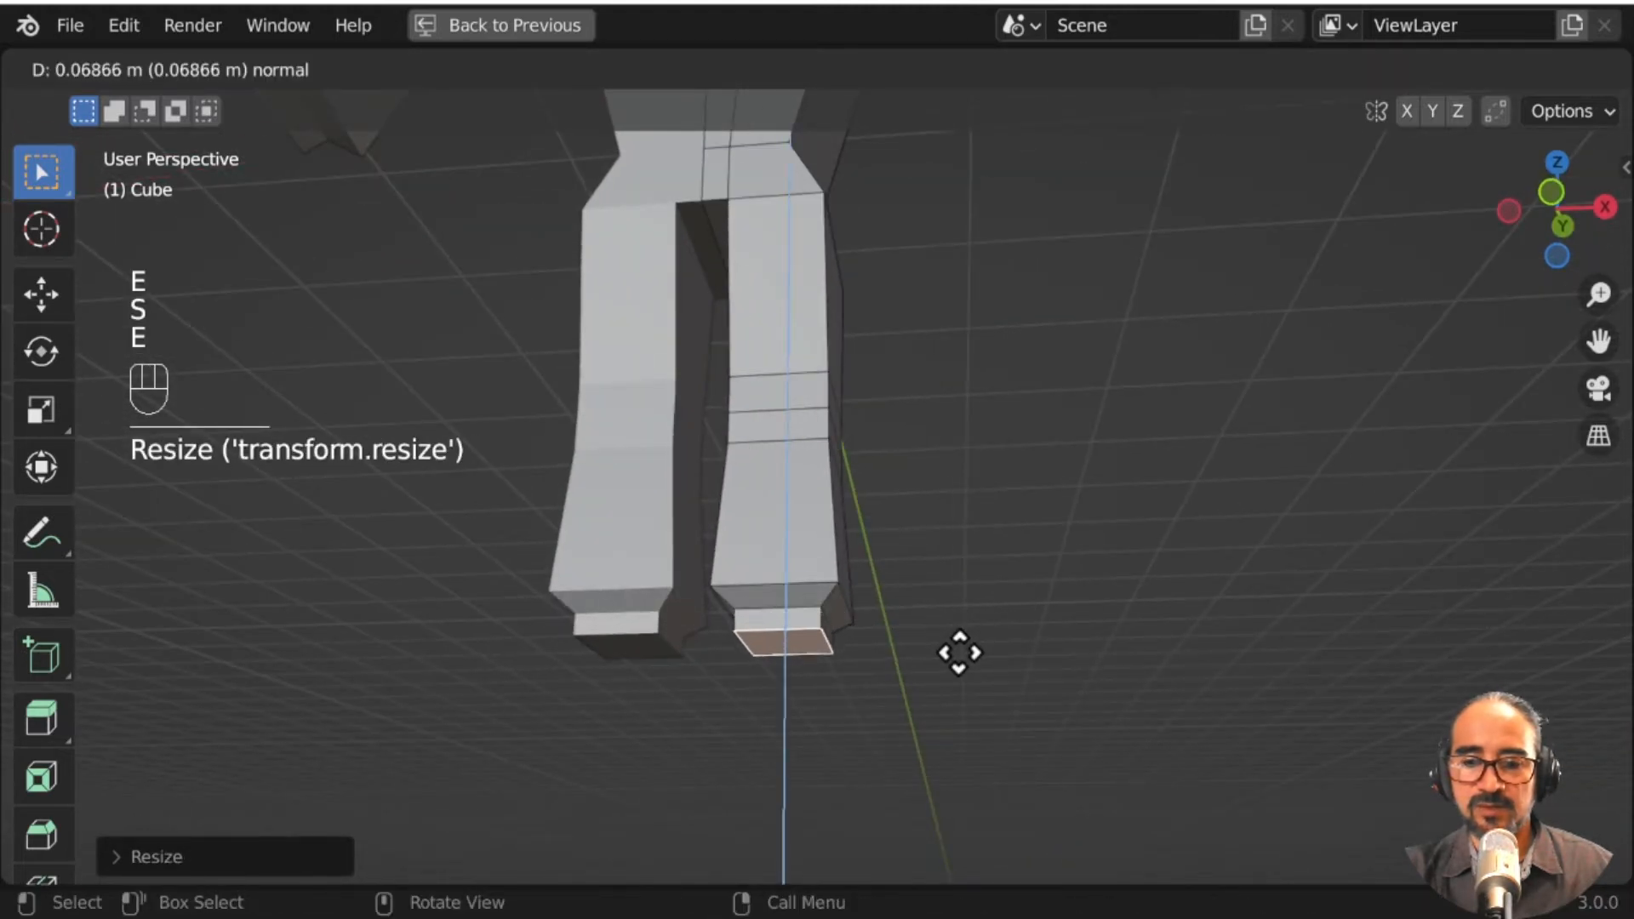
click(960, 657)
key(e)
click(951, 725)
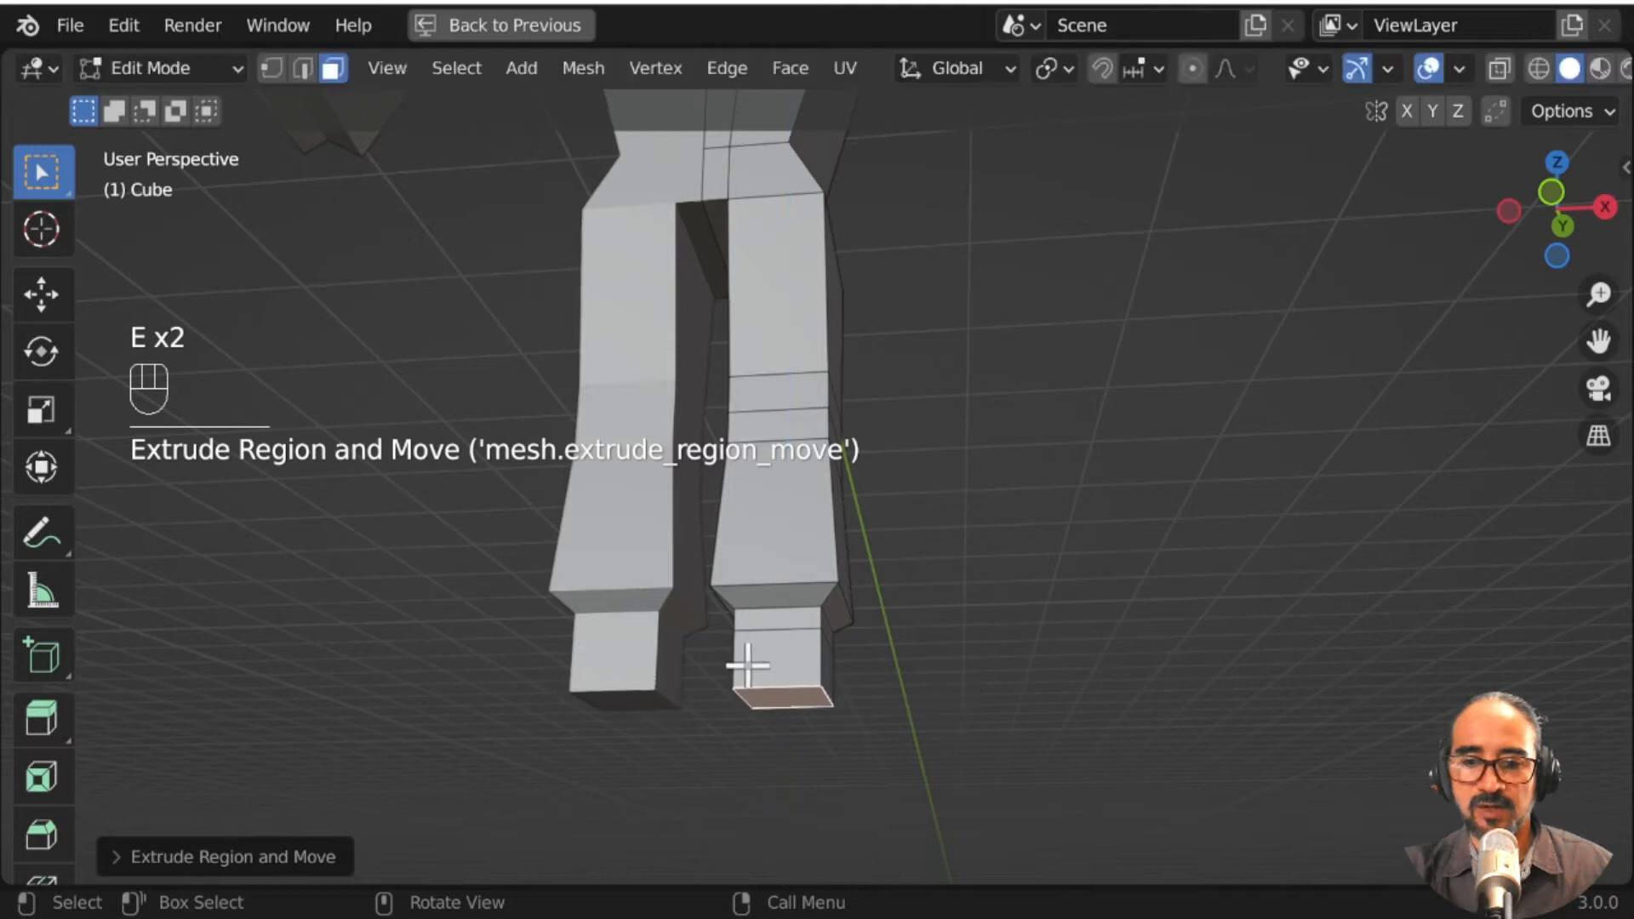
Step: Extrude the front face of the lowest ankle segment forward to form the foot
click(802, 653)
middle_drag(952, 581, 893, 652)
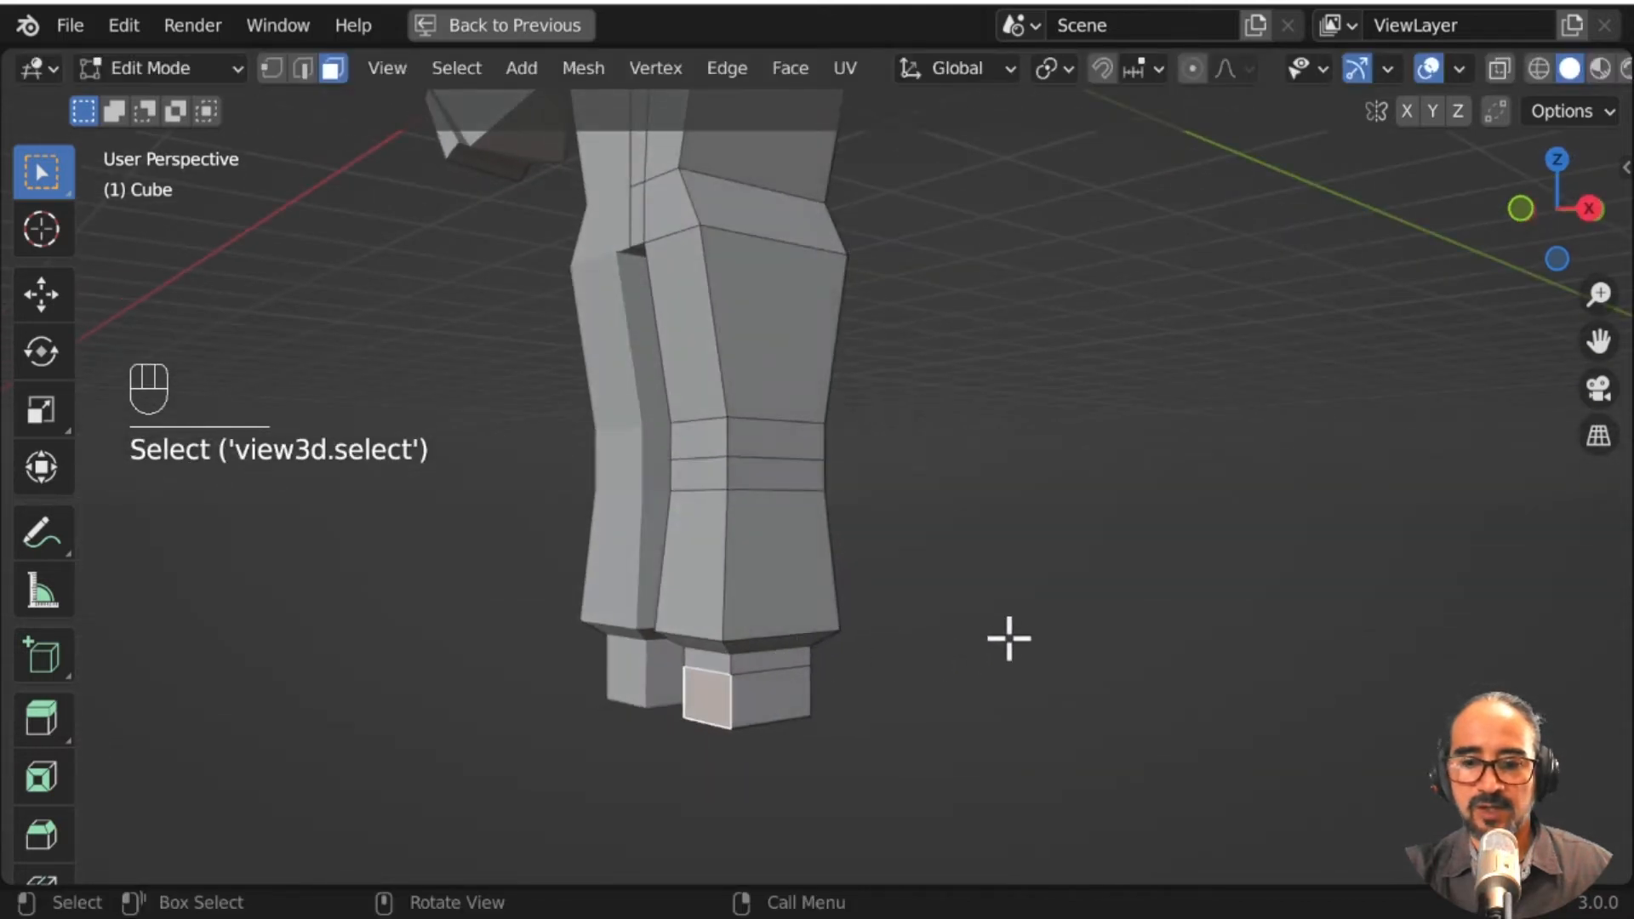
key(e)
click(955, 644)
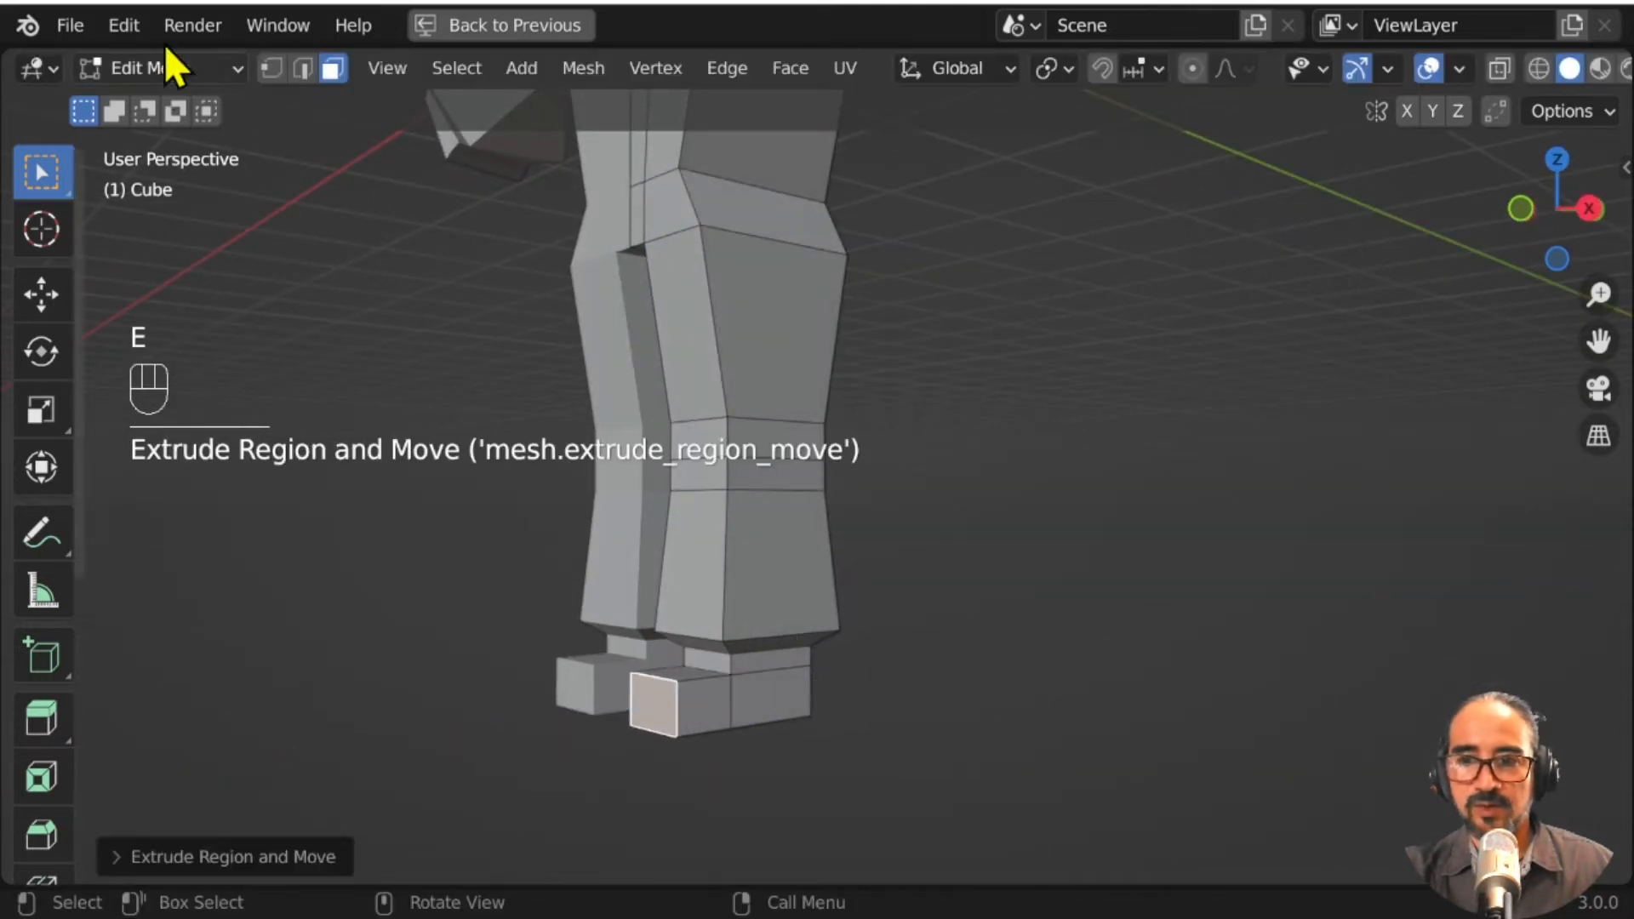
Step: Lower the top front edge of the foot by about 0.05 m along Z to slope the toes
click(302, 70)
click(675, 673)
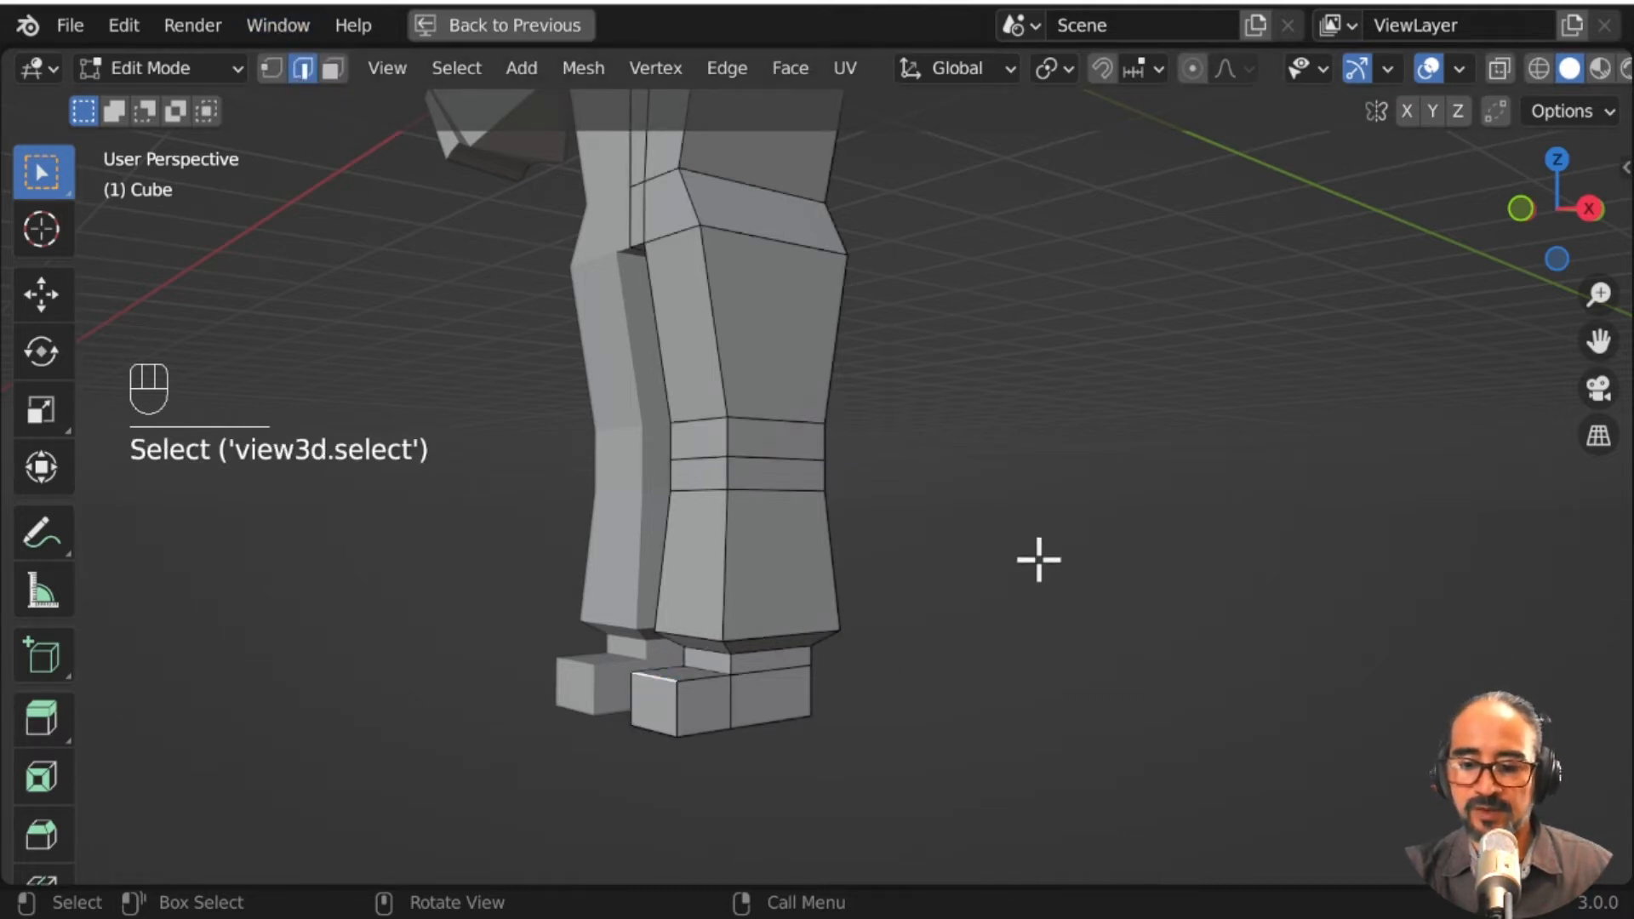
key(g)
key(z)
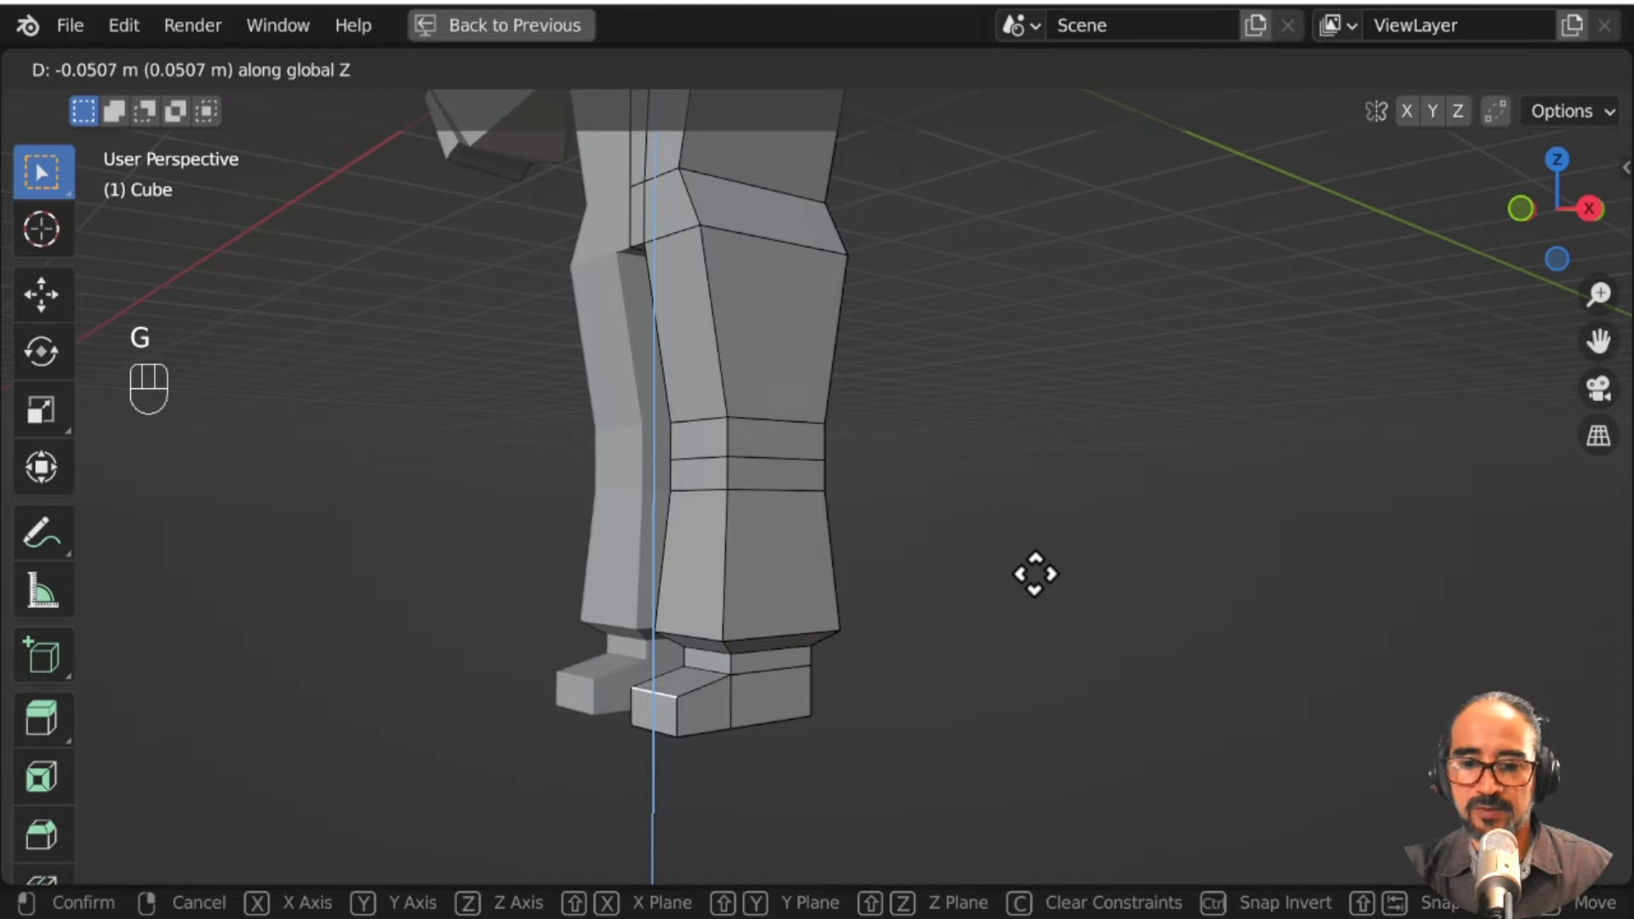
click(1035, 576)
Step: Examine the whole body's shape in Object Mode from several angles, and return to Edit Mode
key(Tab)
scroll(757, 672, down, 3)
middle_drag(734, 574, 843, 566)
shift+middle_drag(851, 501, 926, 723)
middle_drag(900, 560, 681, 485)
shift+middle_drag(813, 434, 871, 462)
key(Tab)
Step: Extrude the border edge loop of the neck opening and scale it inward to about 0.93
middle_drag(755, 401, 949, 528)
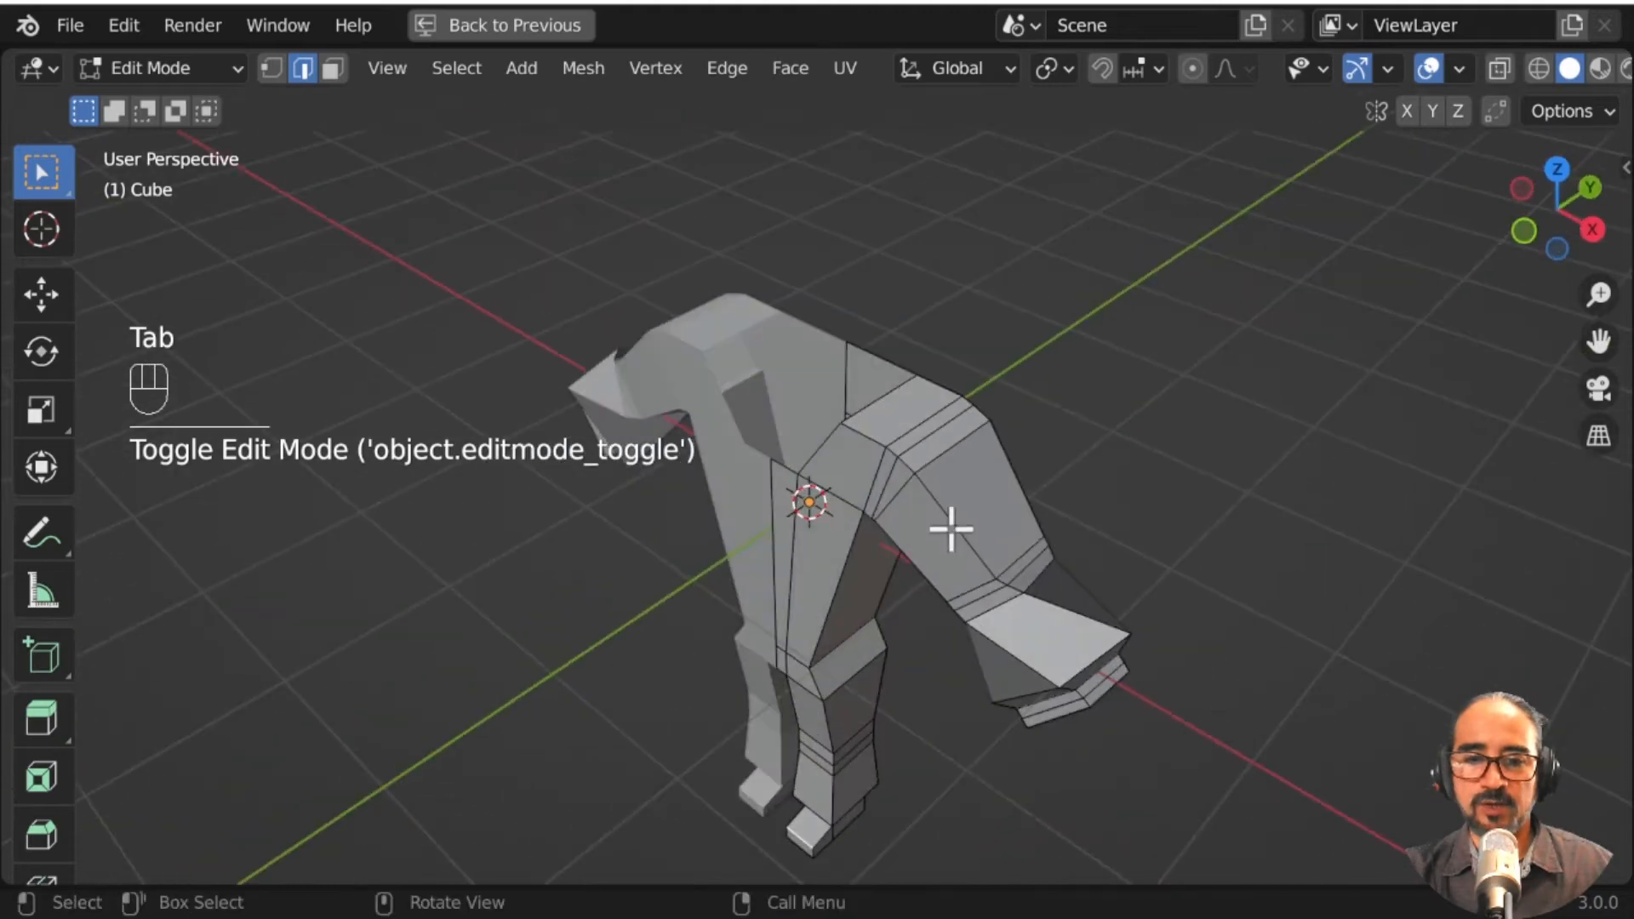
scroll(837, 439, up, 3)
alt+click(808, 421)
middle_drag(806, 423, 1141, 803)
scroll(1107, 774, up, 2)
middle_drag(1088, 751, 1056, 715)
key(e)
key(s)
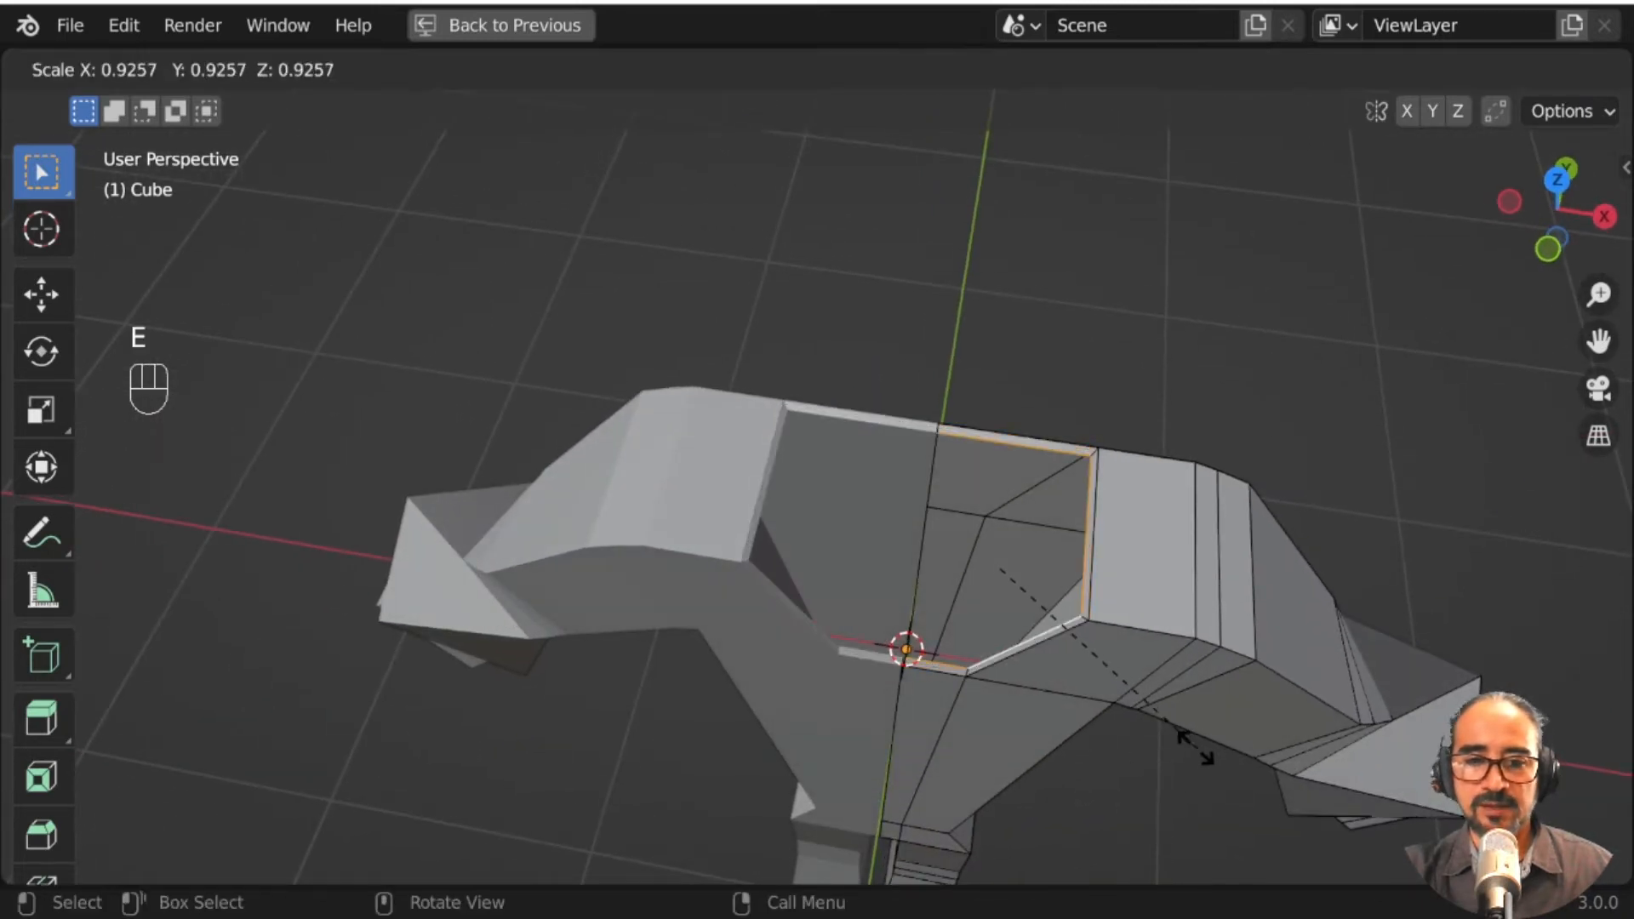
click(1190, 748)
Step: Raise the inner edge loop of the neck opening slightly along Z to start the neck
middle_drag(1189, 748, 1113, 620)
key(g)
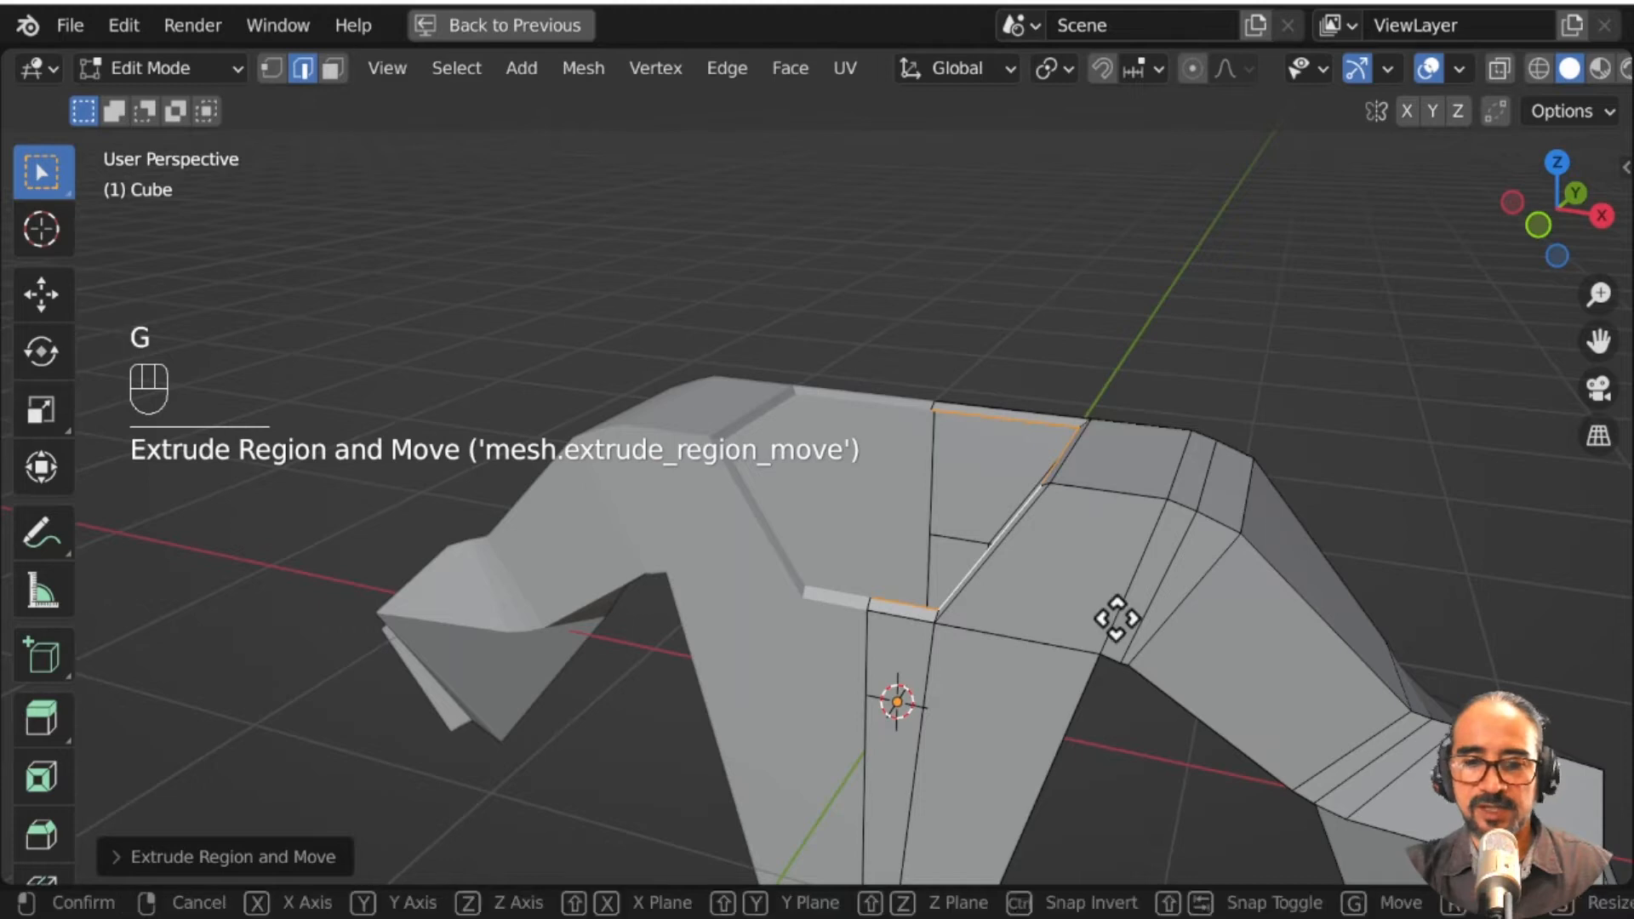
key(z)
click(1100, 584)
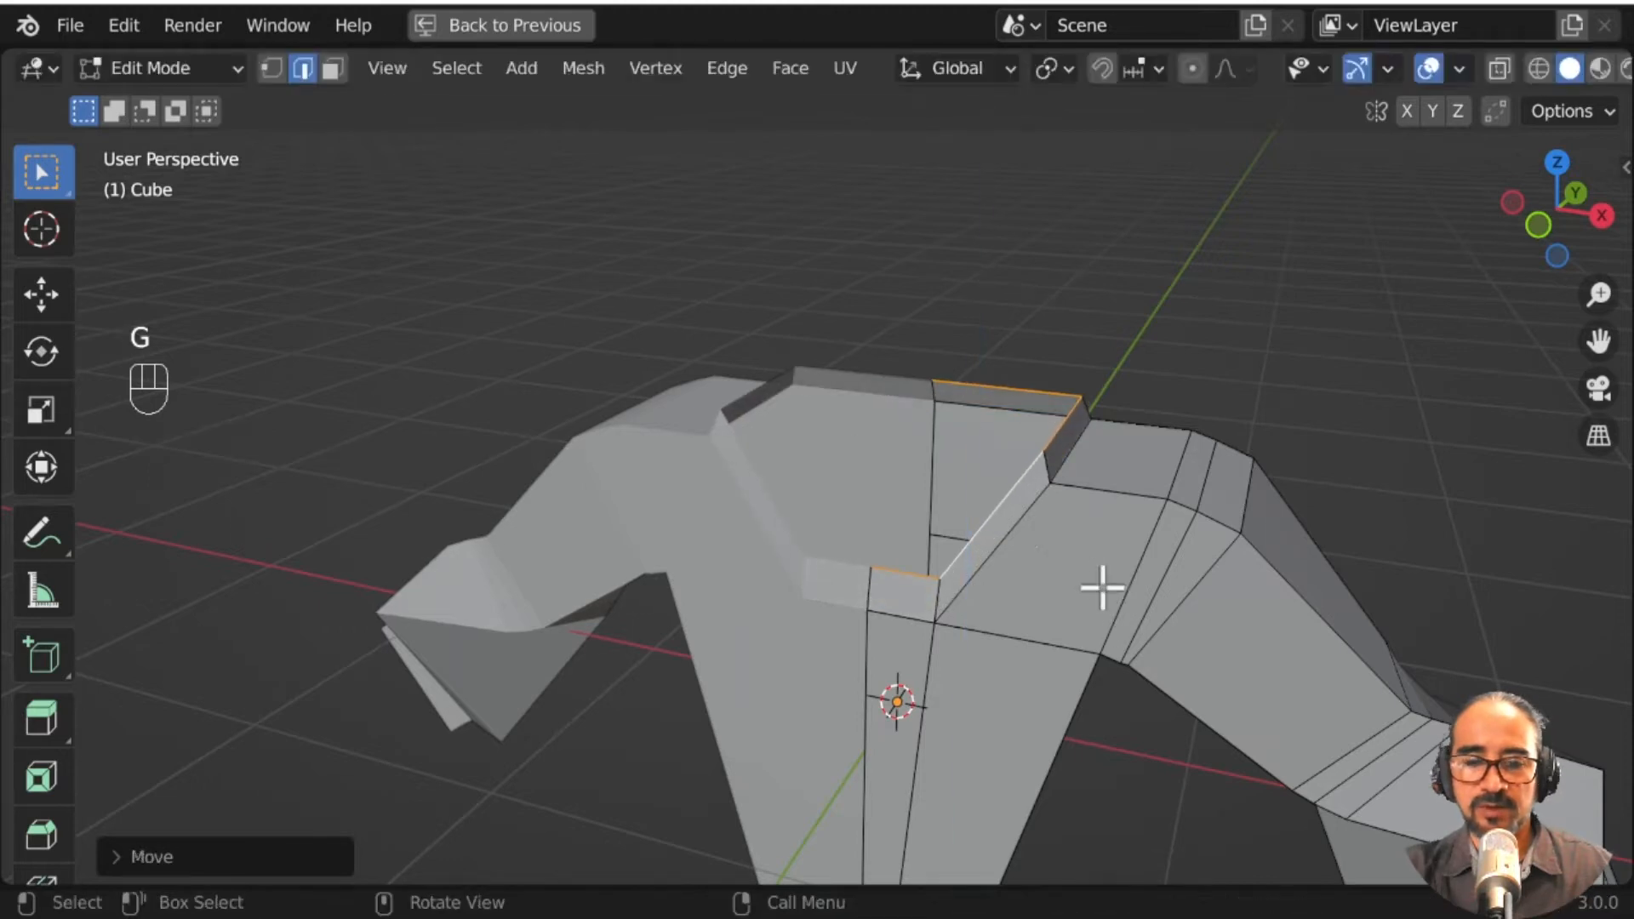
Step: Round the selected neck opening edge loop with the LoopTools Circle operation
key(n)
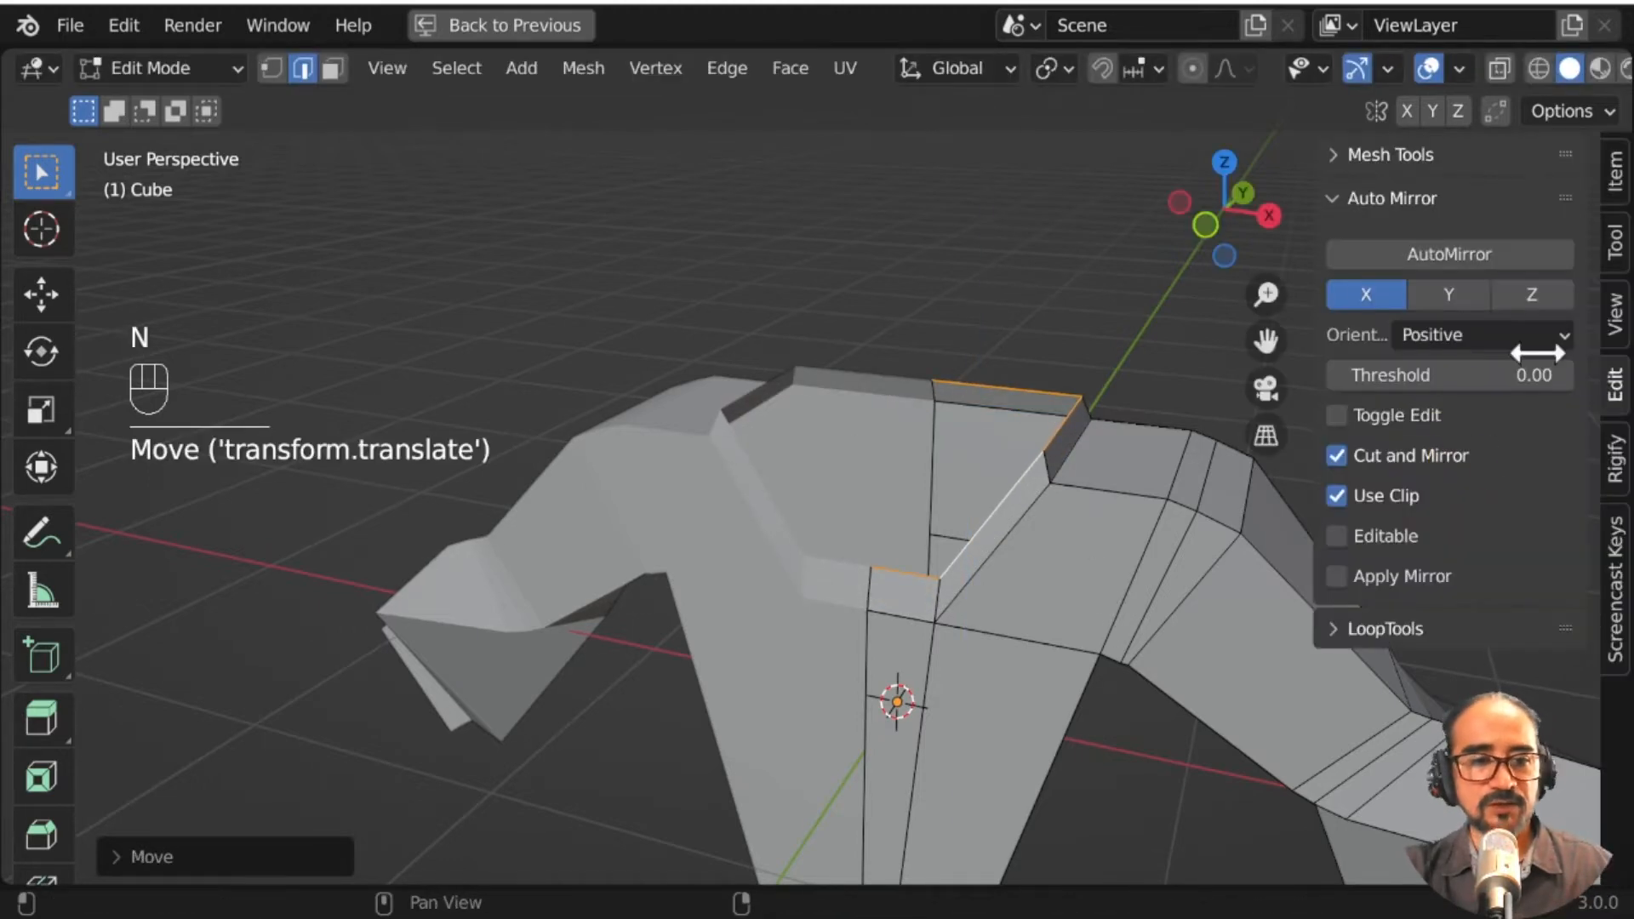
click(1365, 198)
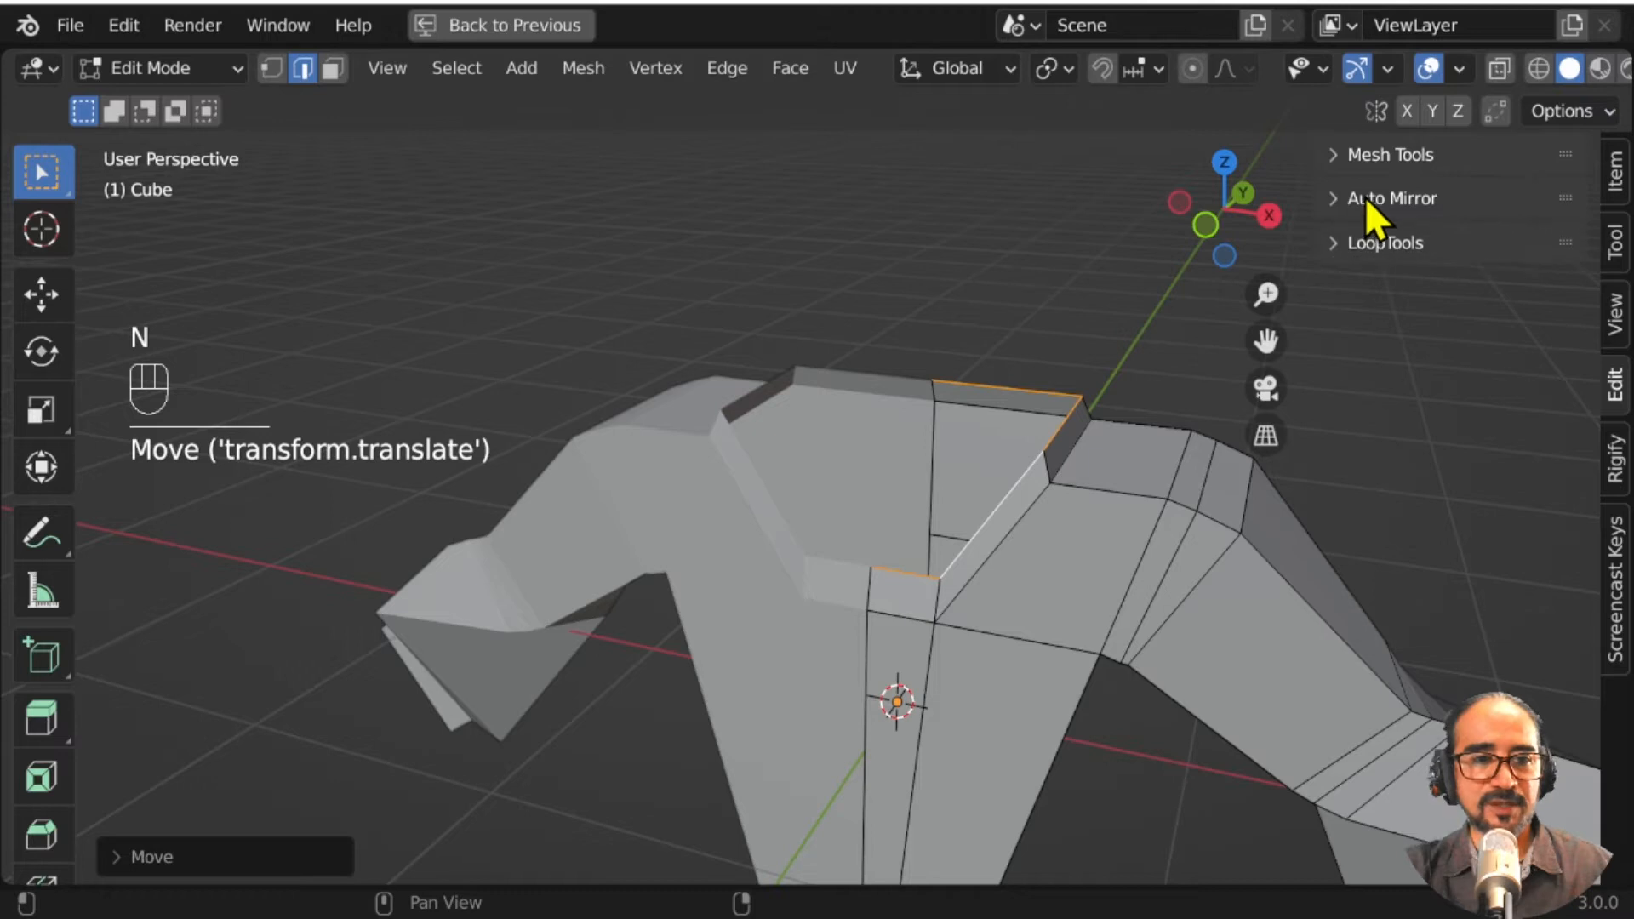
click(1335, 243)
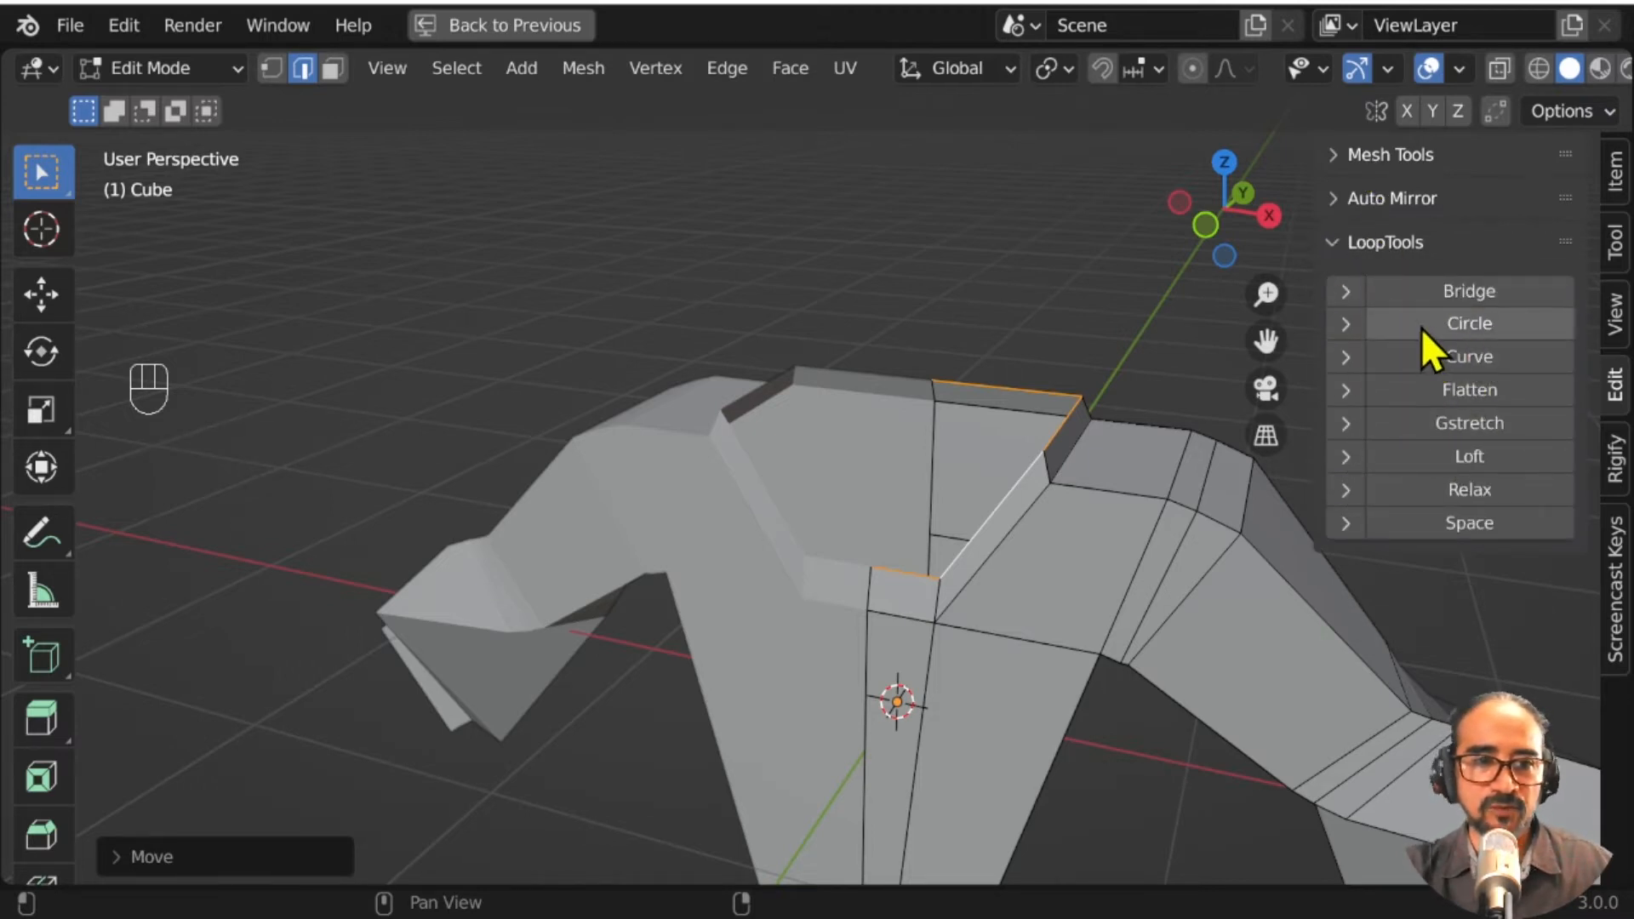
click(1464, 322)
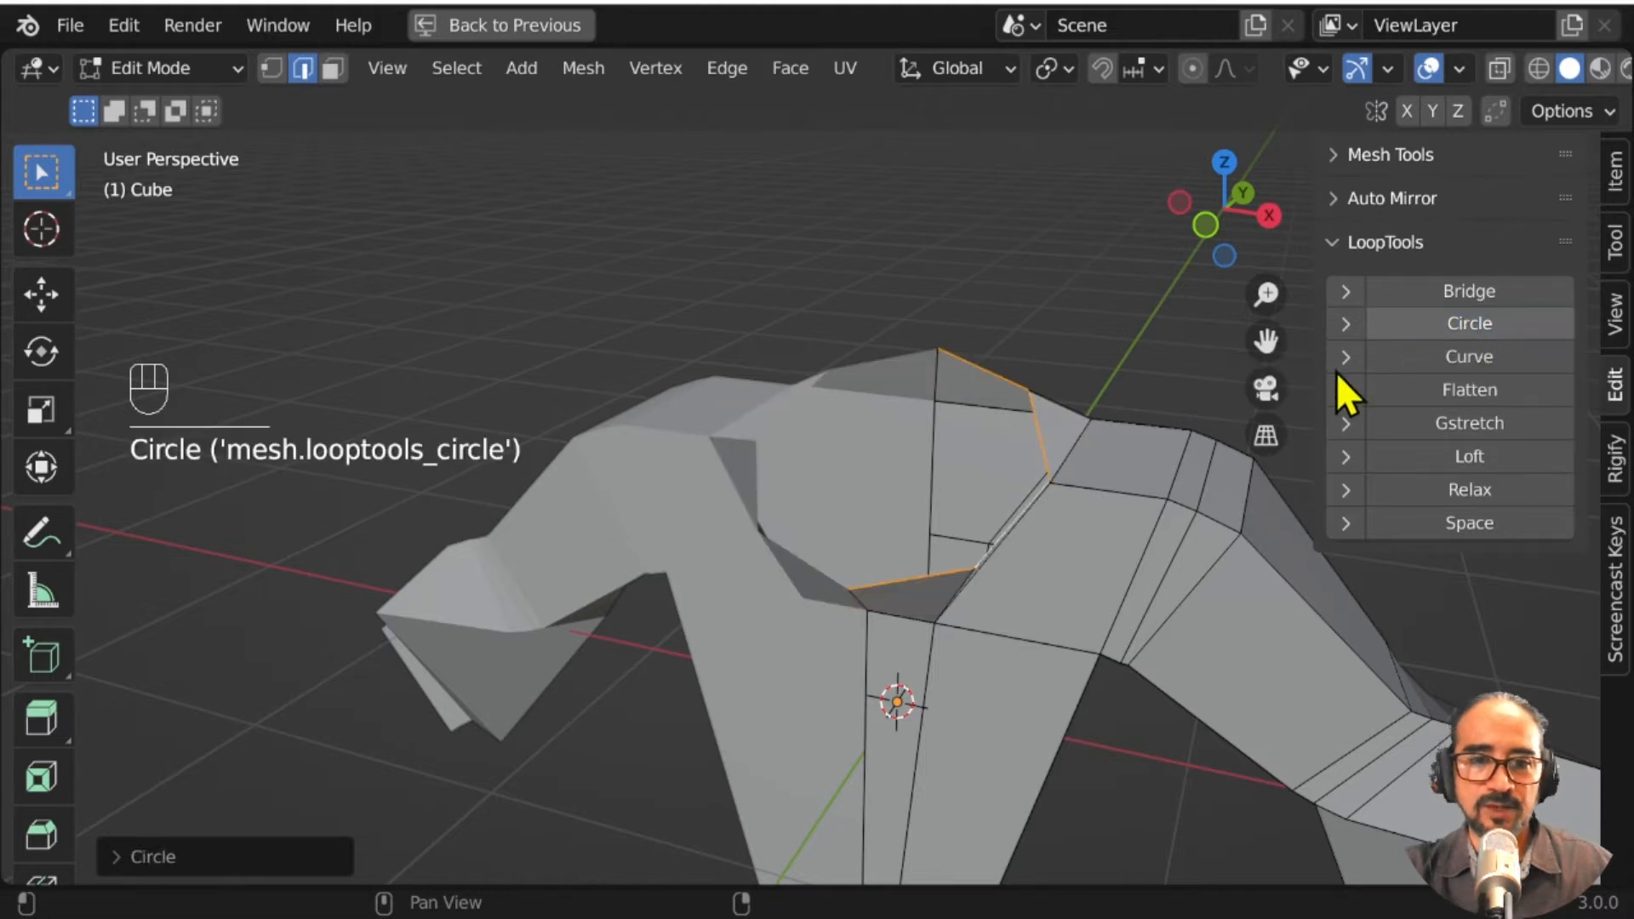
Step: In top view, move the rounded neck loop inward and toward the front of the body, and adjust its scale
key(KP_7)
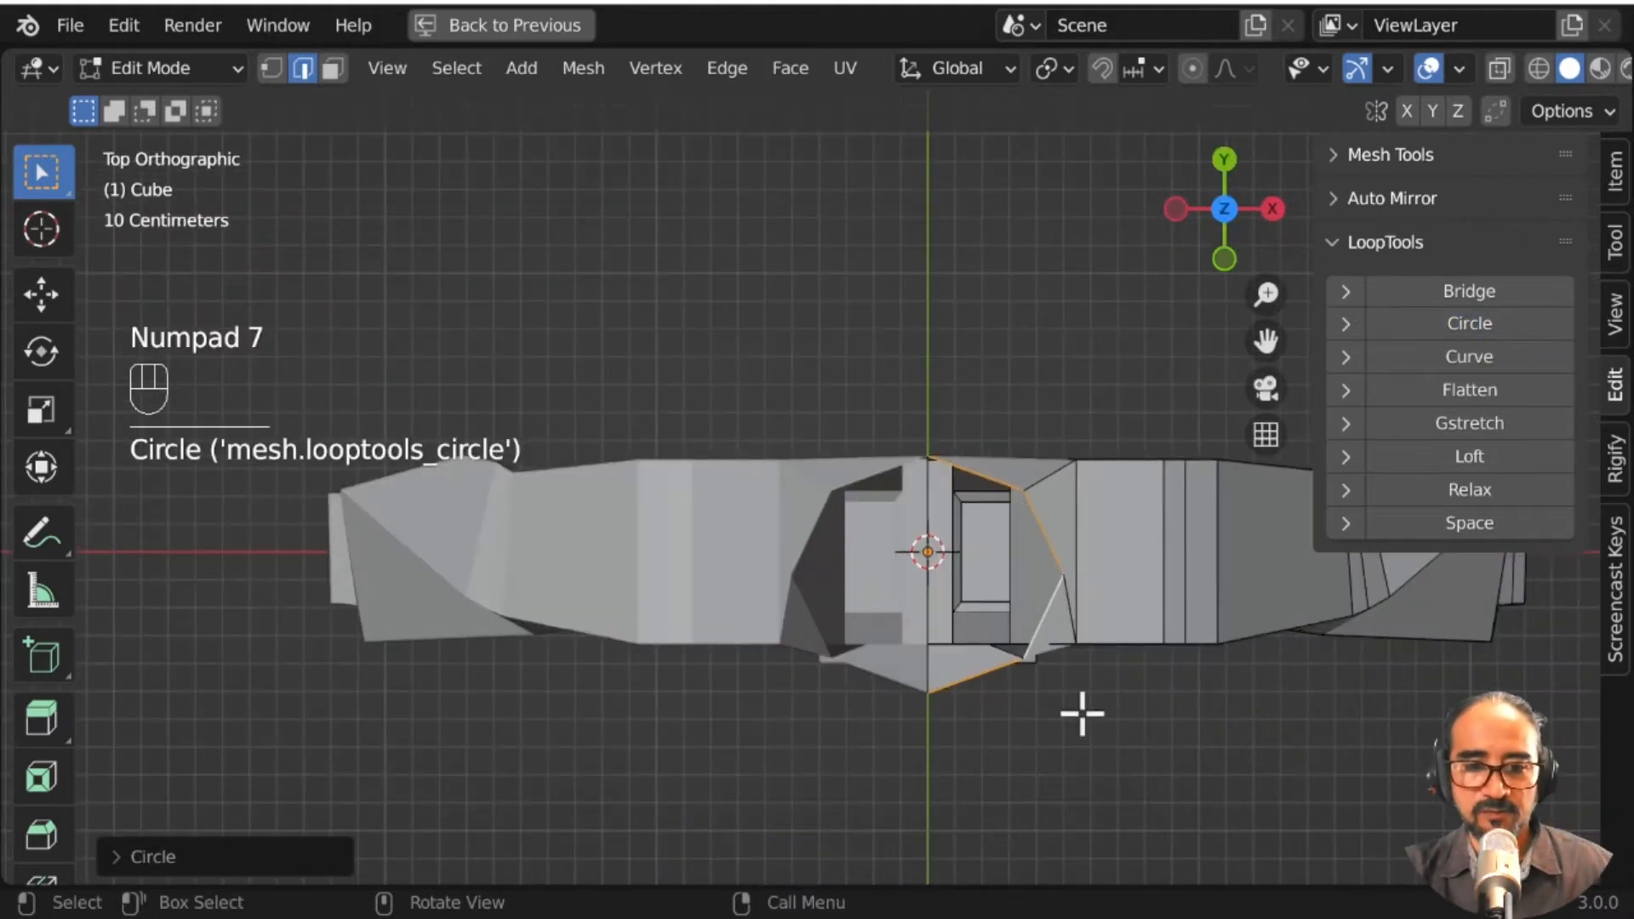
key(g)
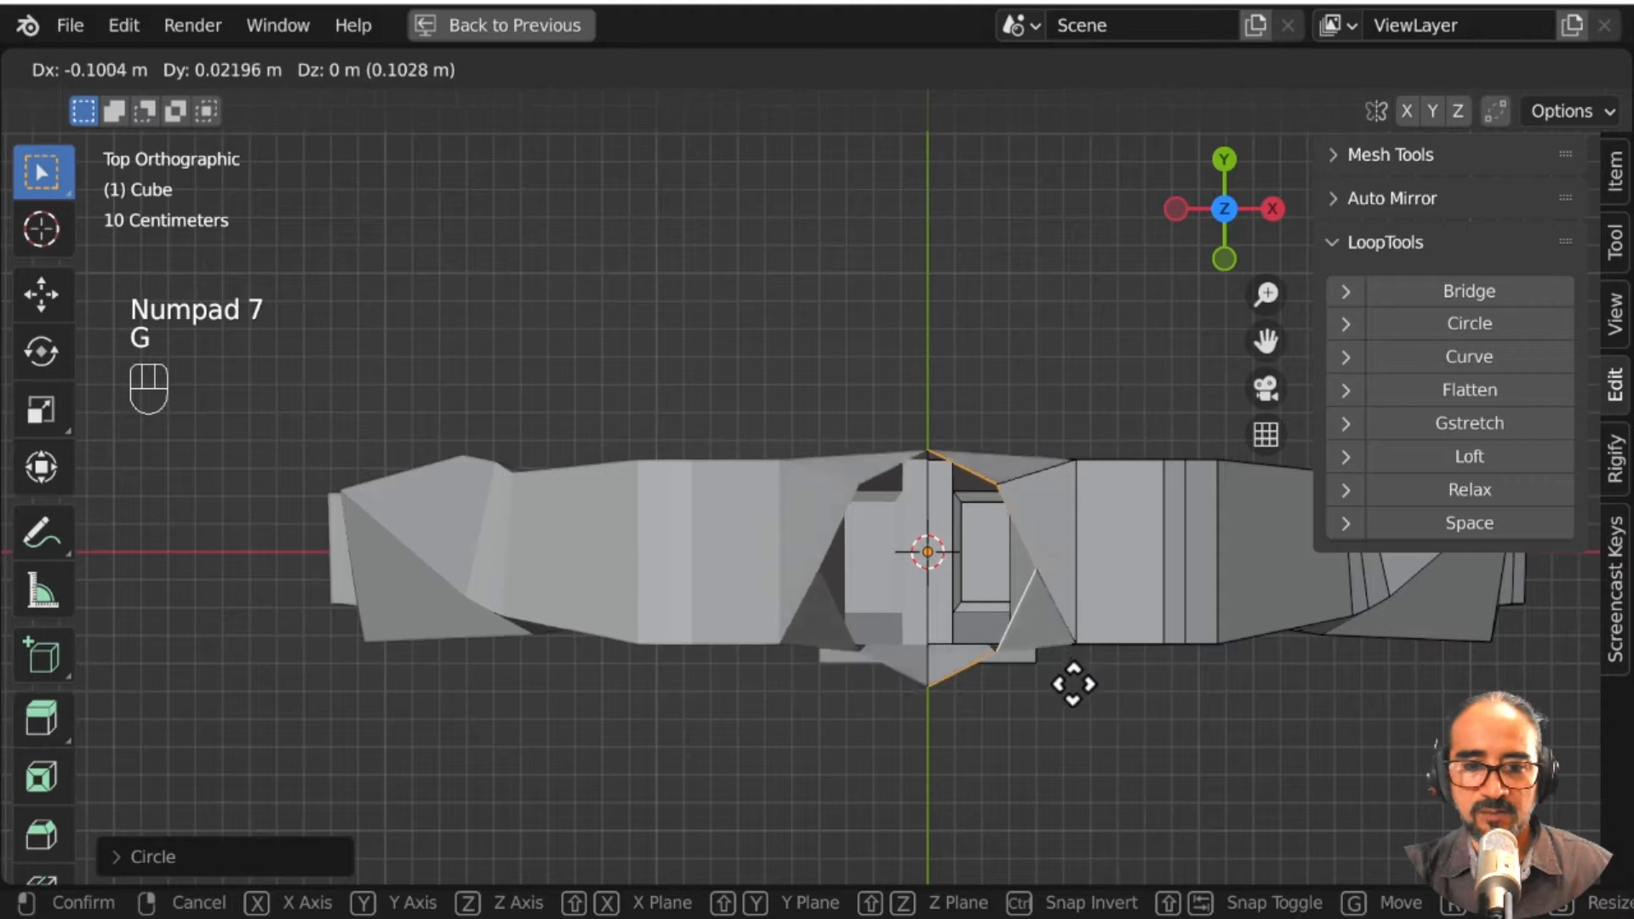
click(1090, 706)
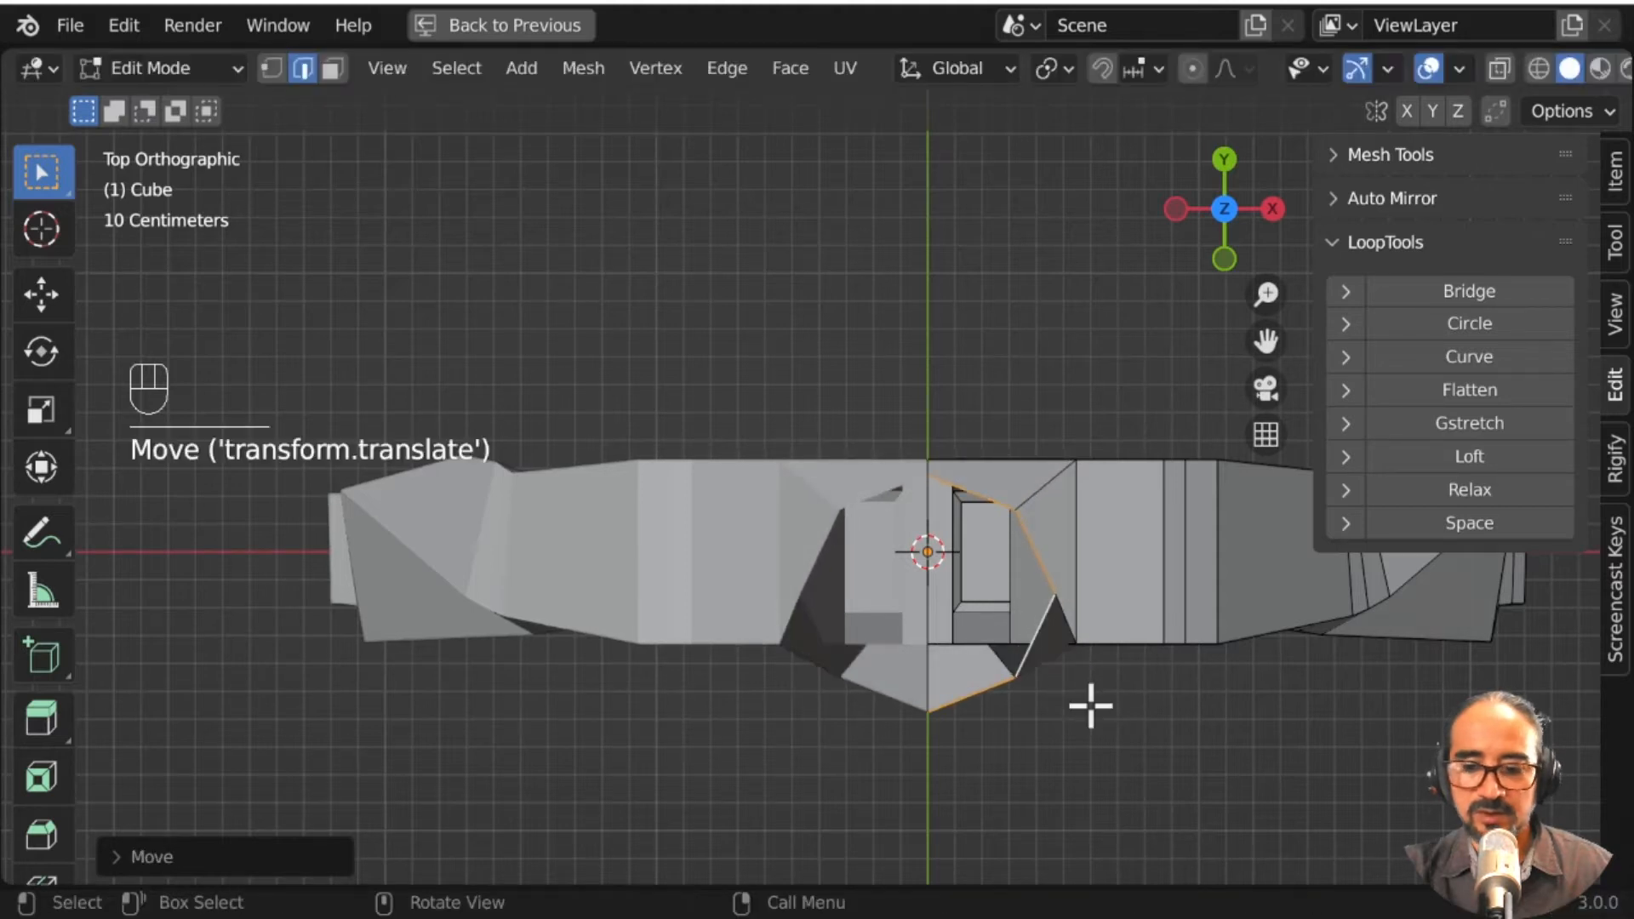
key(s)
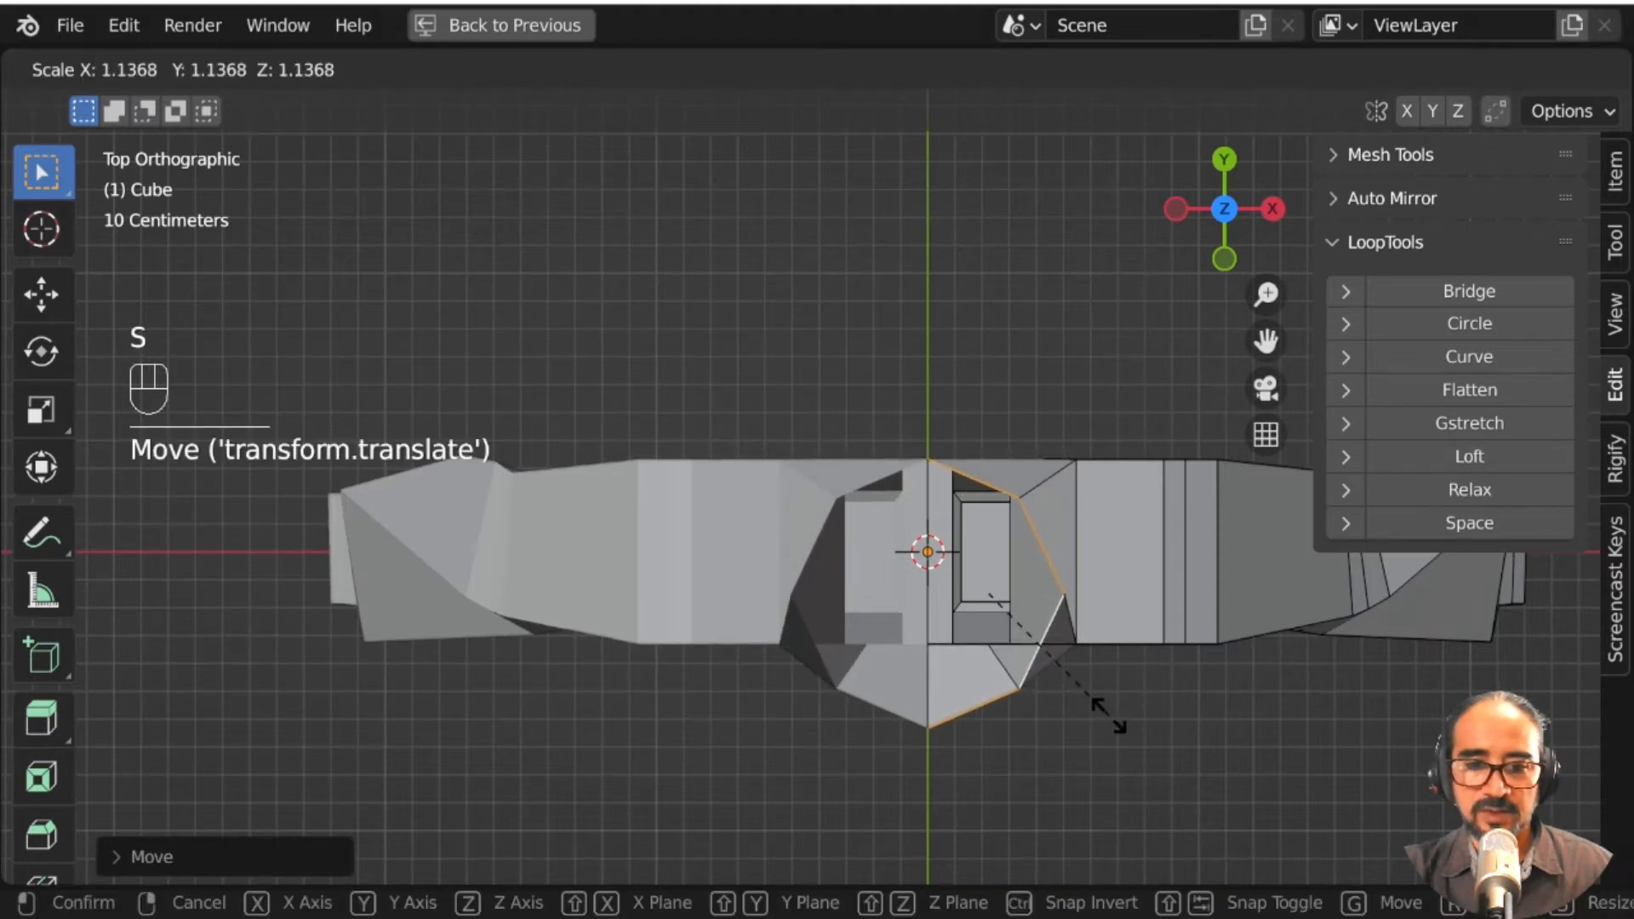
click(1071, 710)
middle_drag(1064, 709, 908, 579)
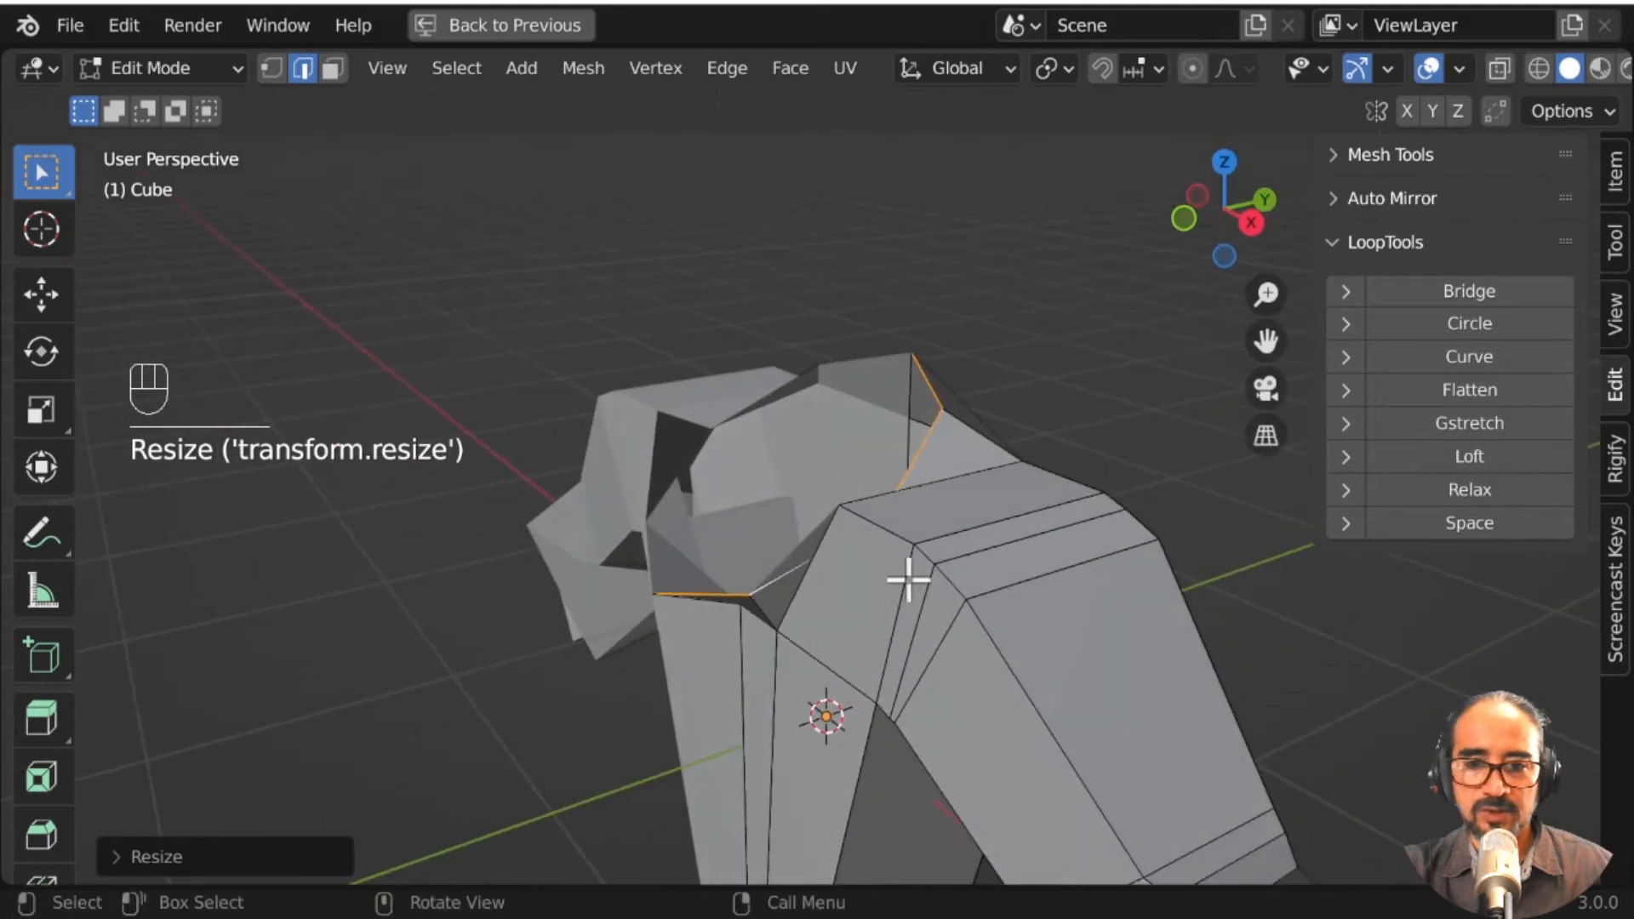
middle_drag(1009, 629, 1034, 493)
middle_drag(1027, 577, 861, 650)
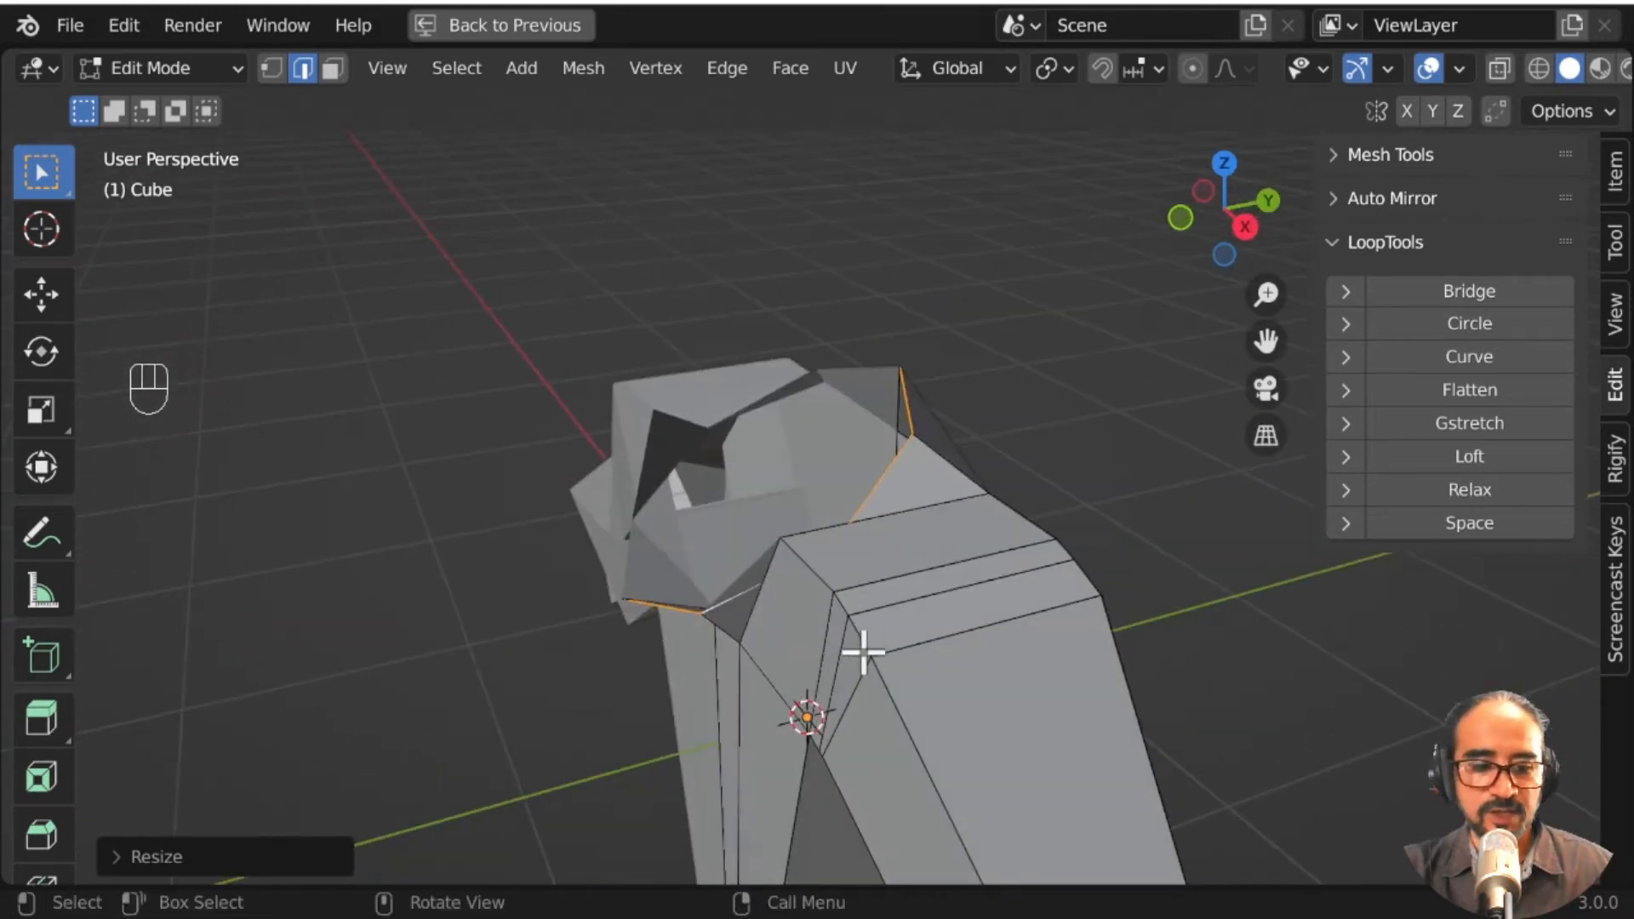
Step: In right side view, extrude the neck loop about 0.40 m up and forward, and scale the new loop inward
key(KP_3)
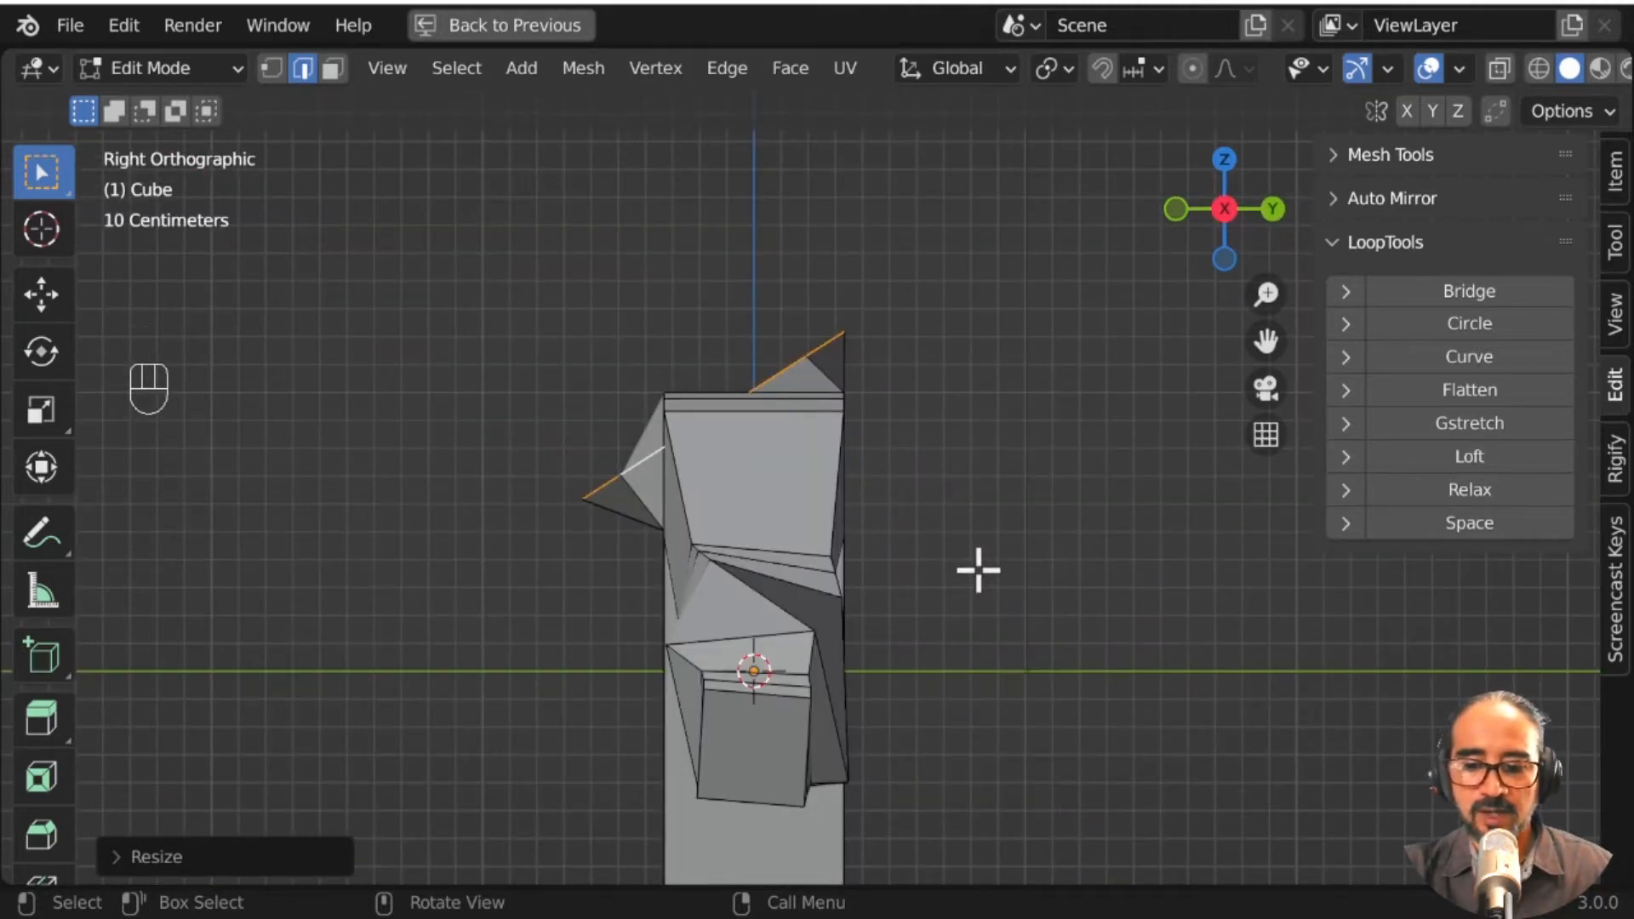
key(e)
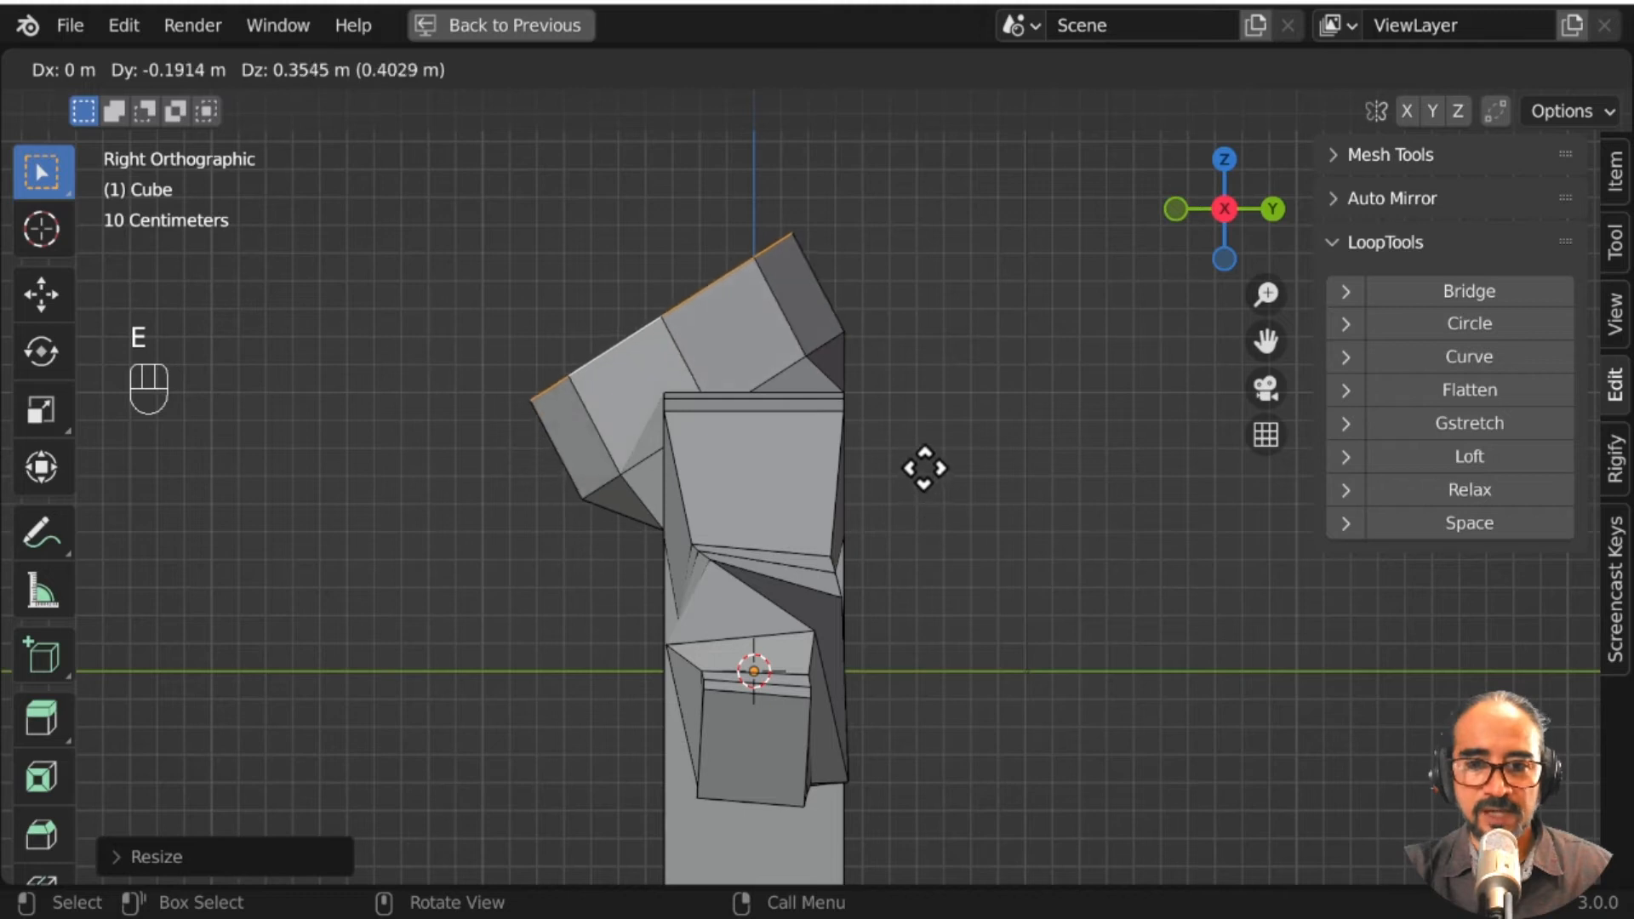
click(921, 466)
key(s)
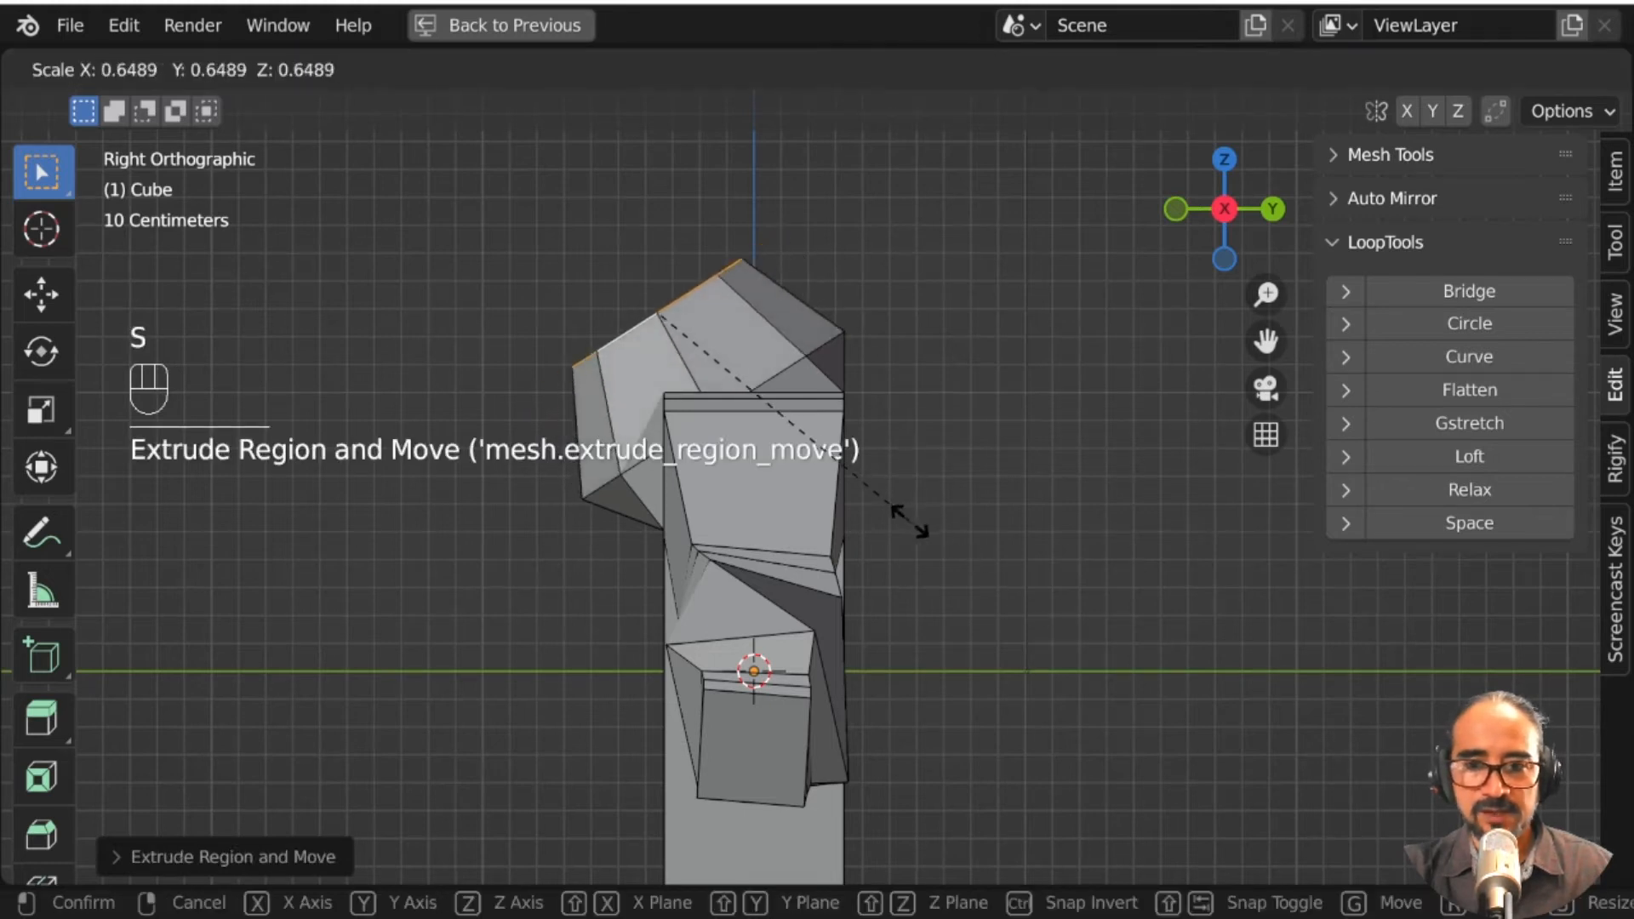
click(936, 528)
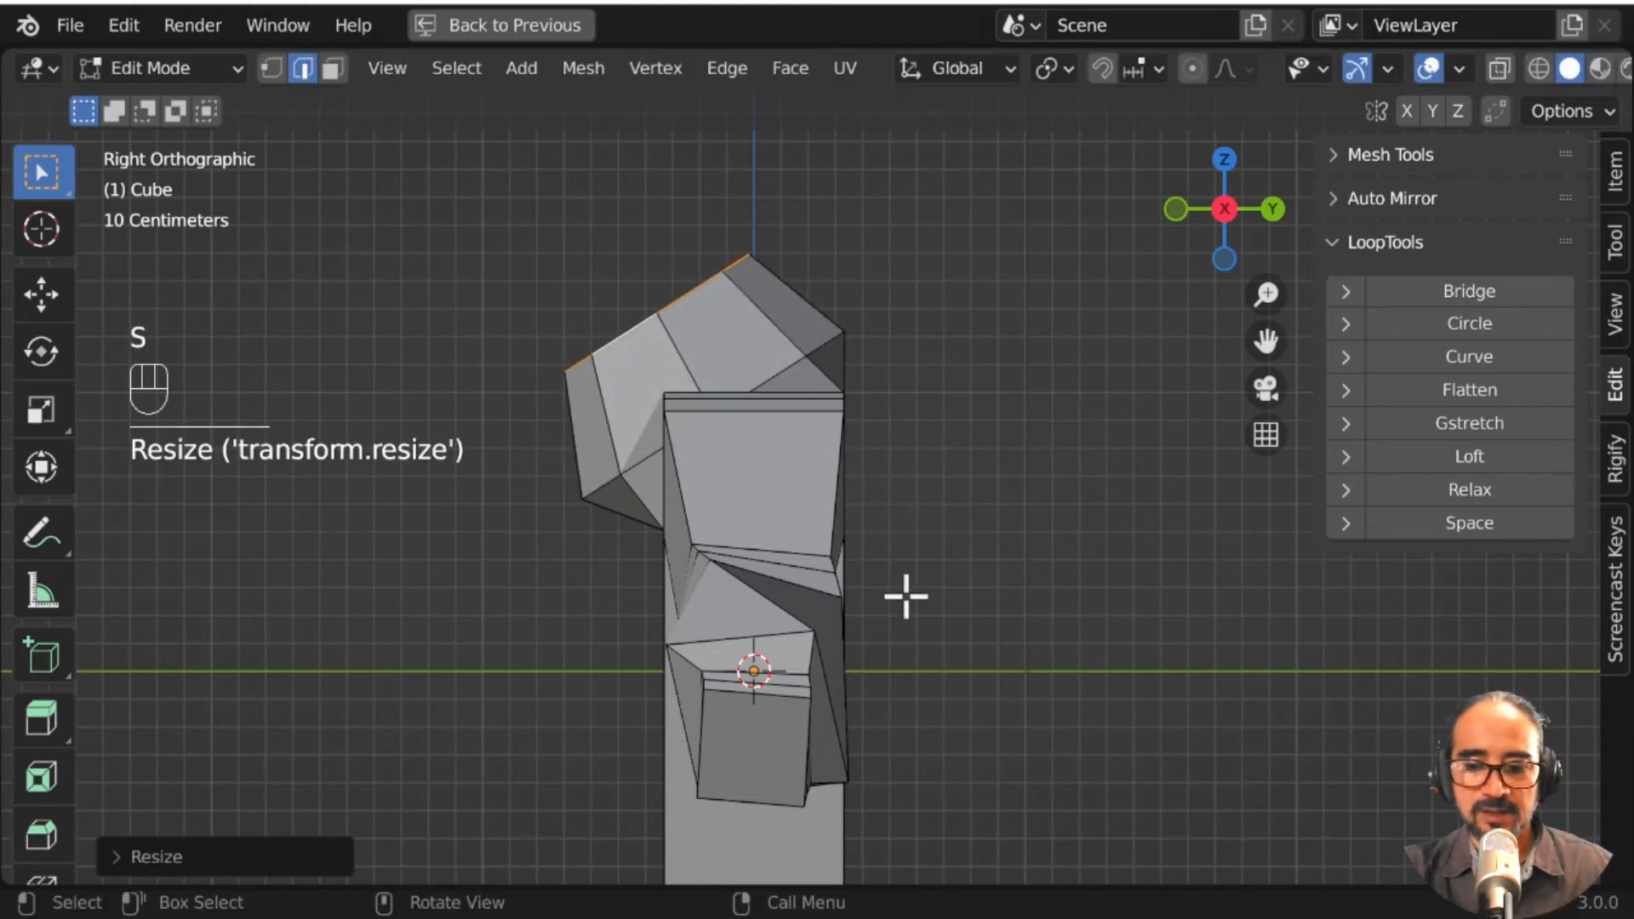
Step: Extrude the head's upper edge loop once more up and forward, and scale it down to narrow the crown
key(e)
key(s)
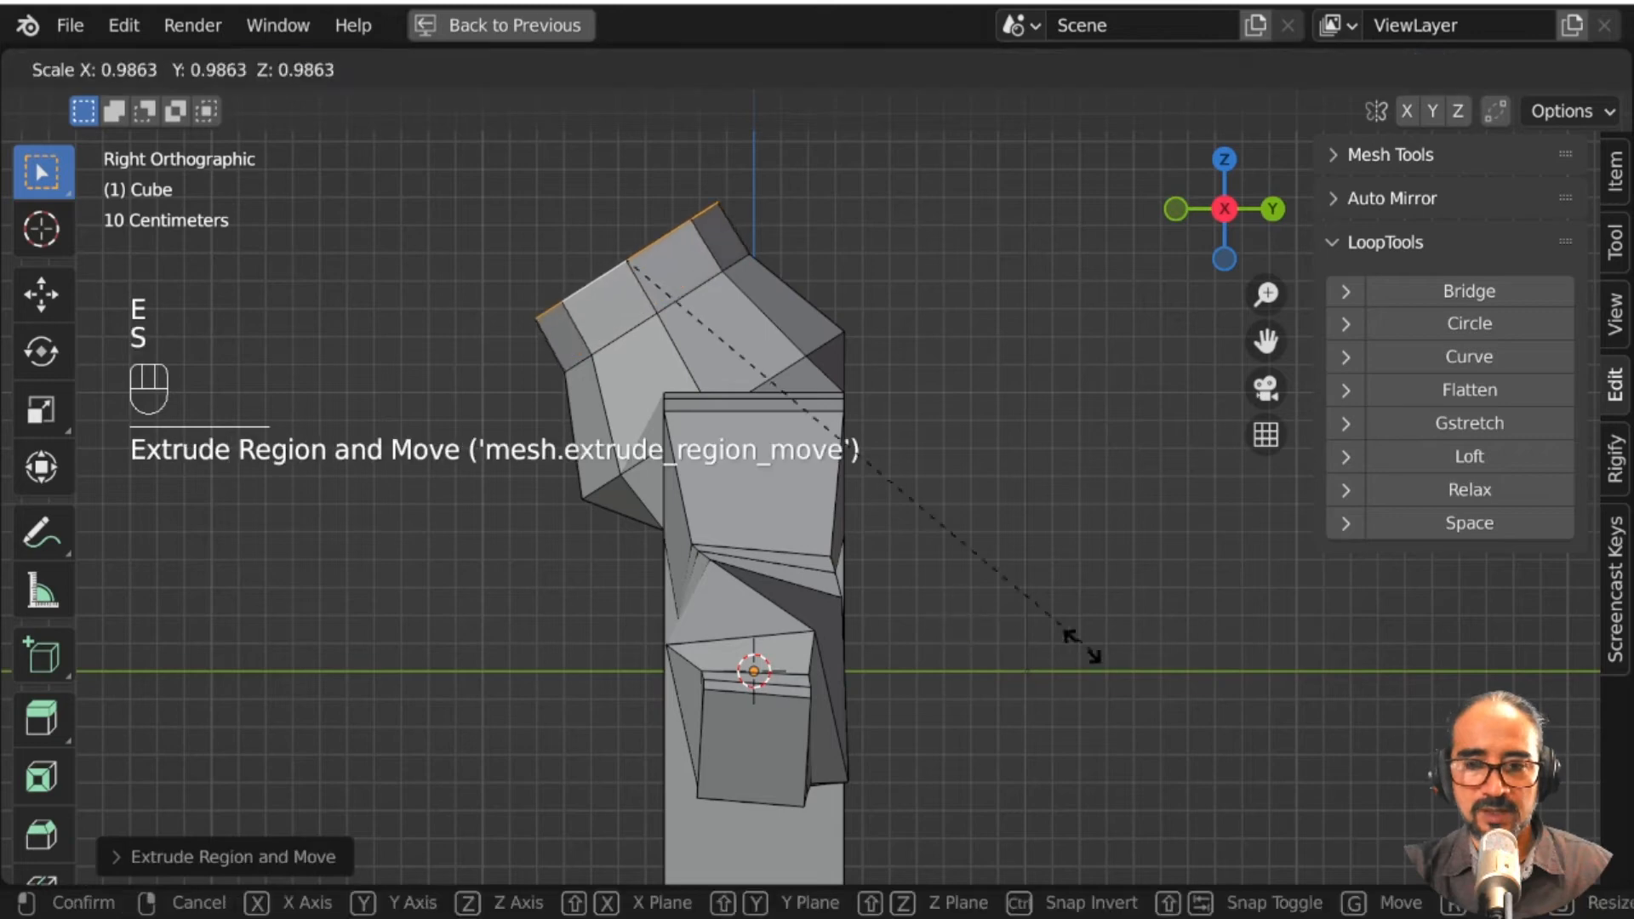
click(837, 538)
middle_drag(837, 538, 1064, 208)
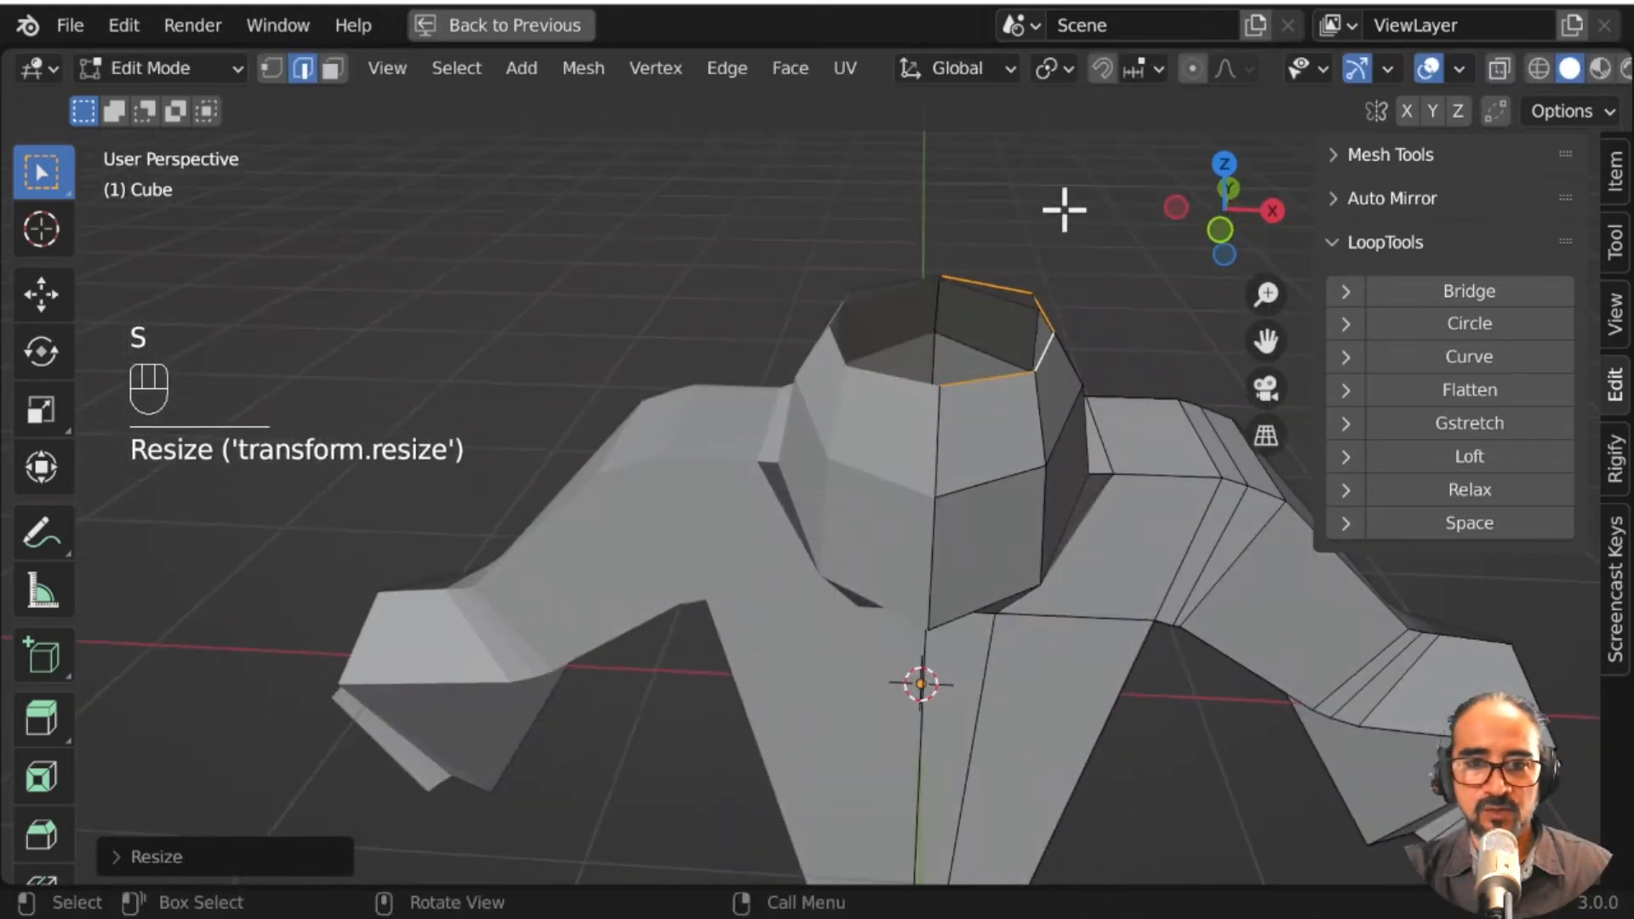
Step: Move the crown's edge loop about 0.12 m toward the mirror plane and merge its vertices at center
key(g)
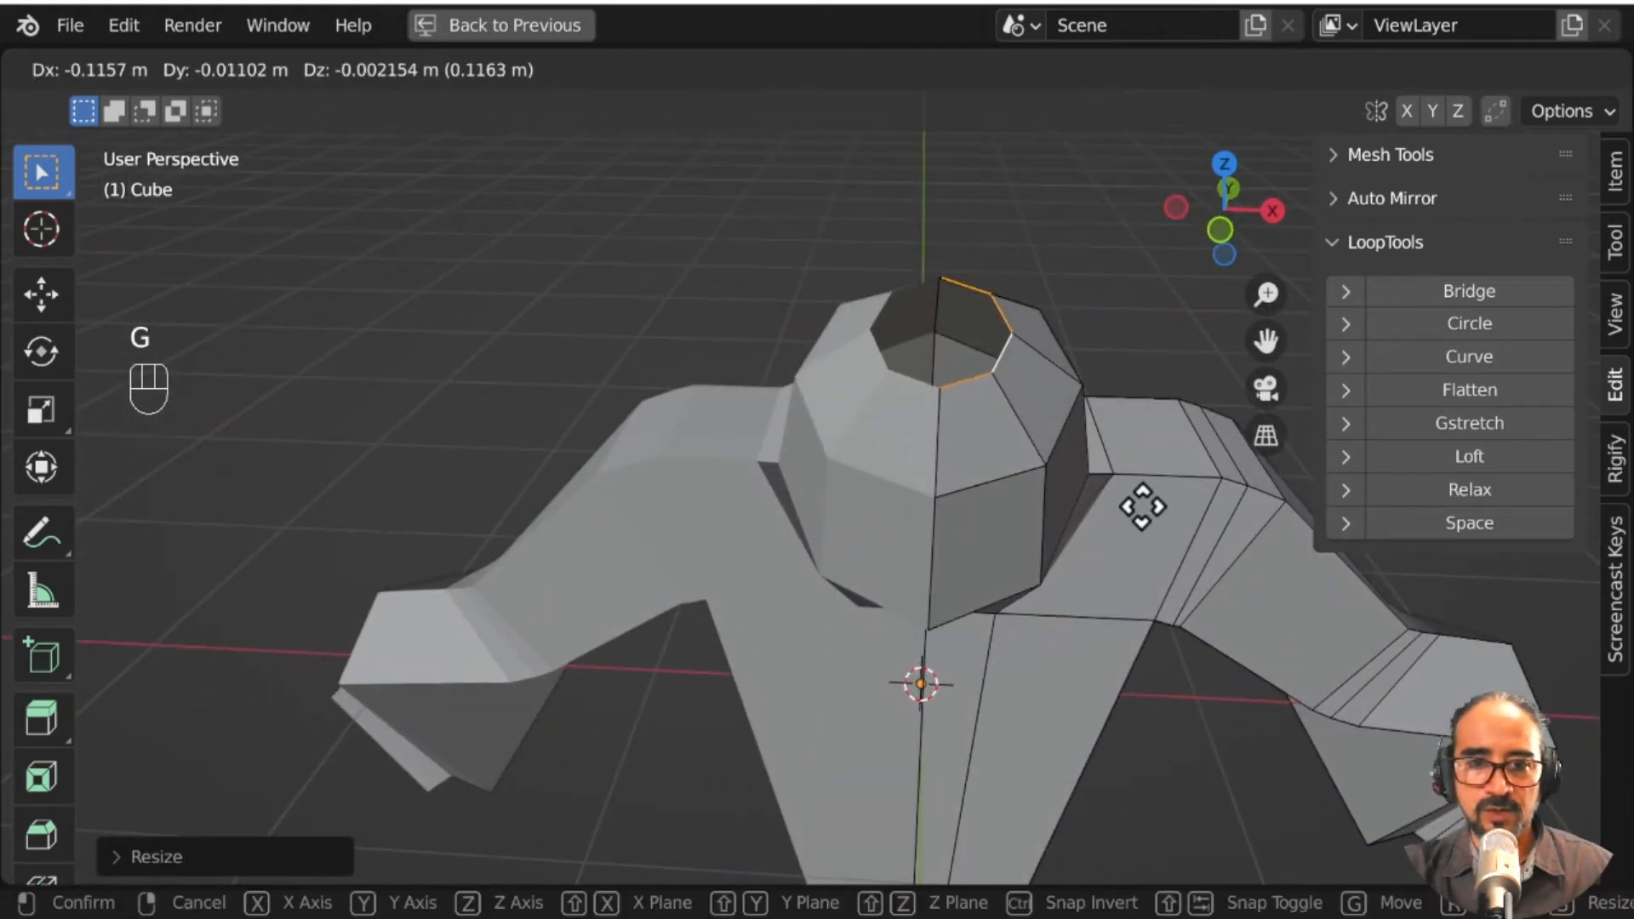
click(1144, 504)
key(m)
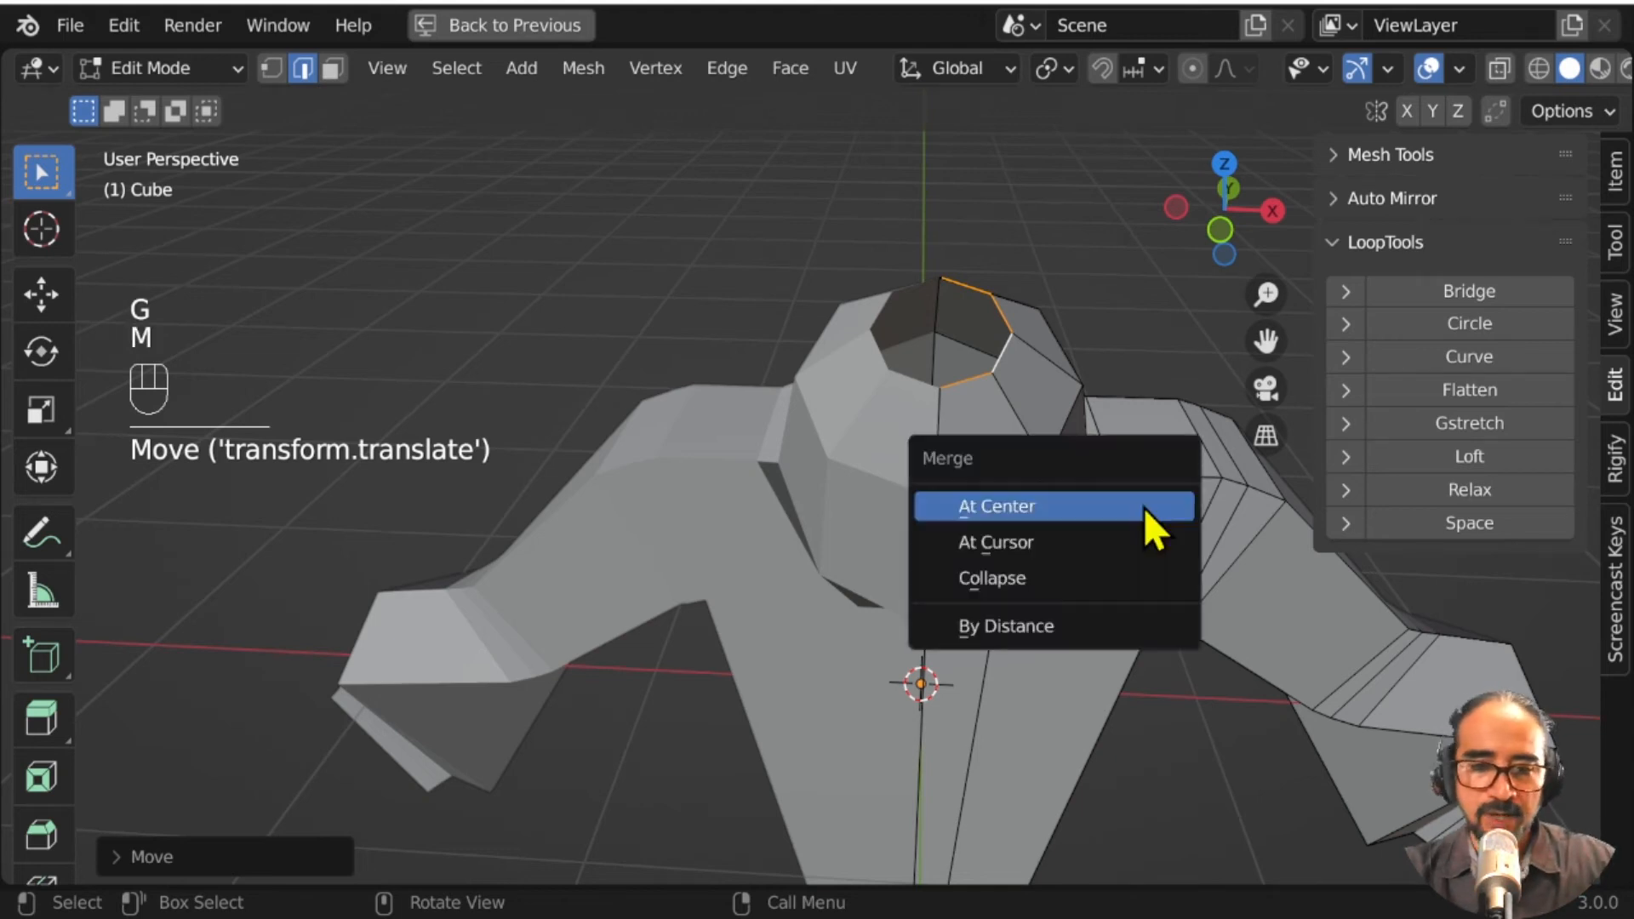
click(1144, 507)
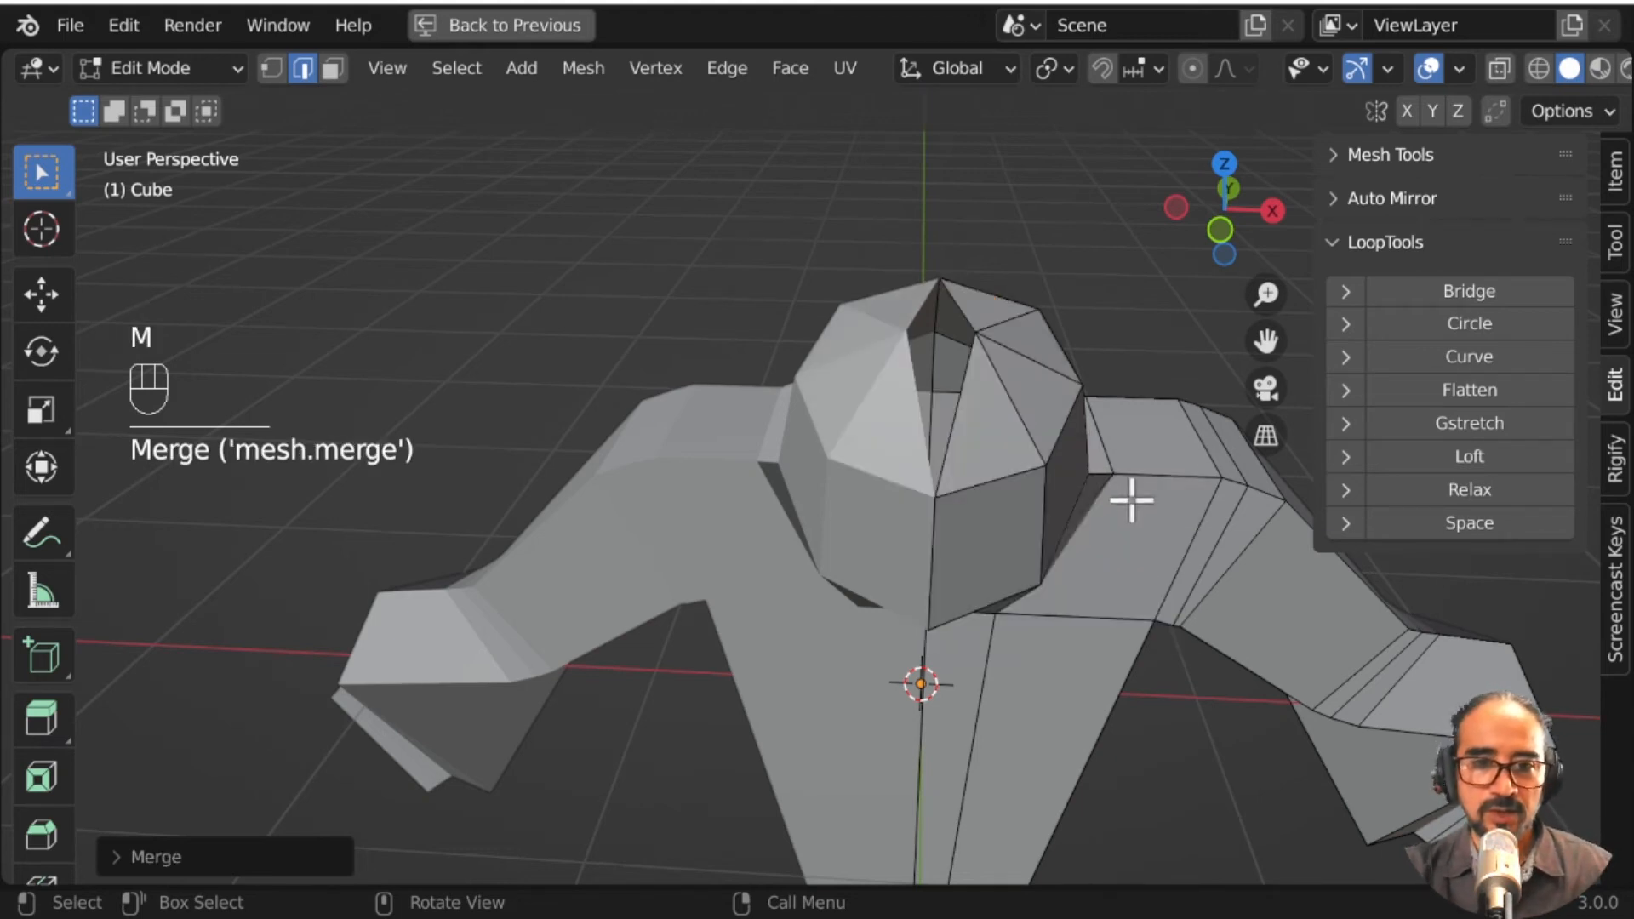
Step: Move the merged crown vertex onto the mirror centre line to close the top of the head
click(269, 71)
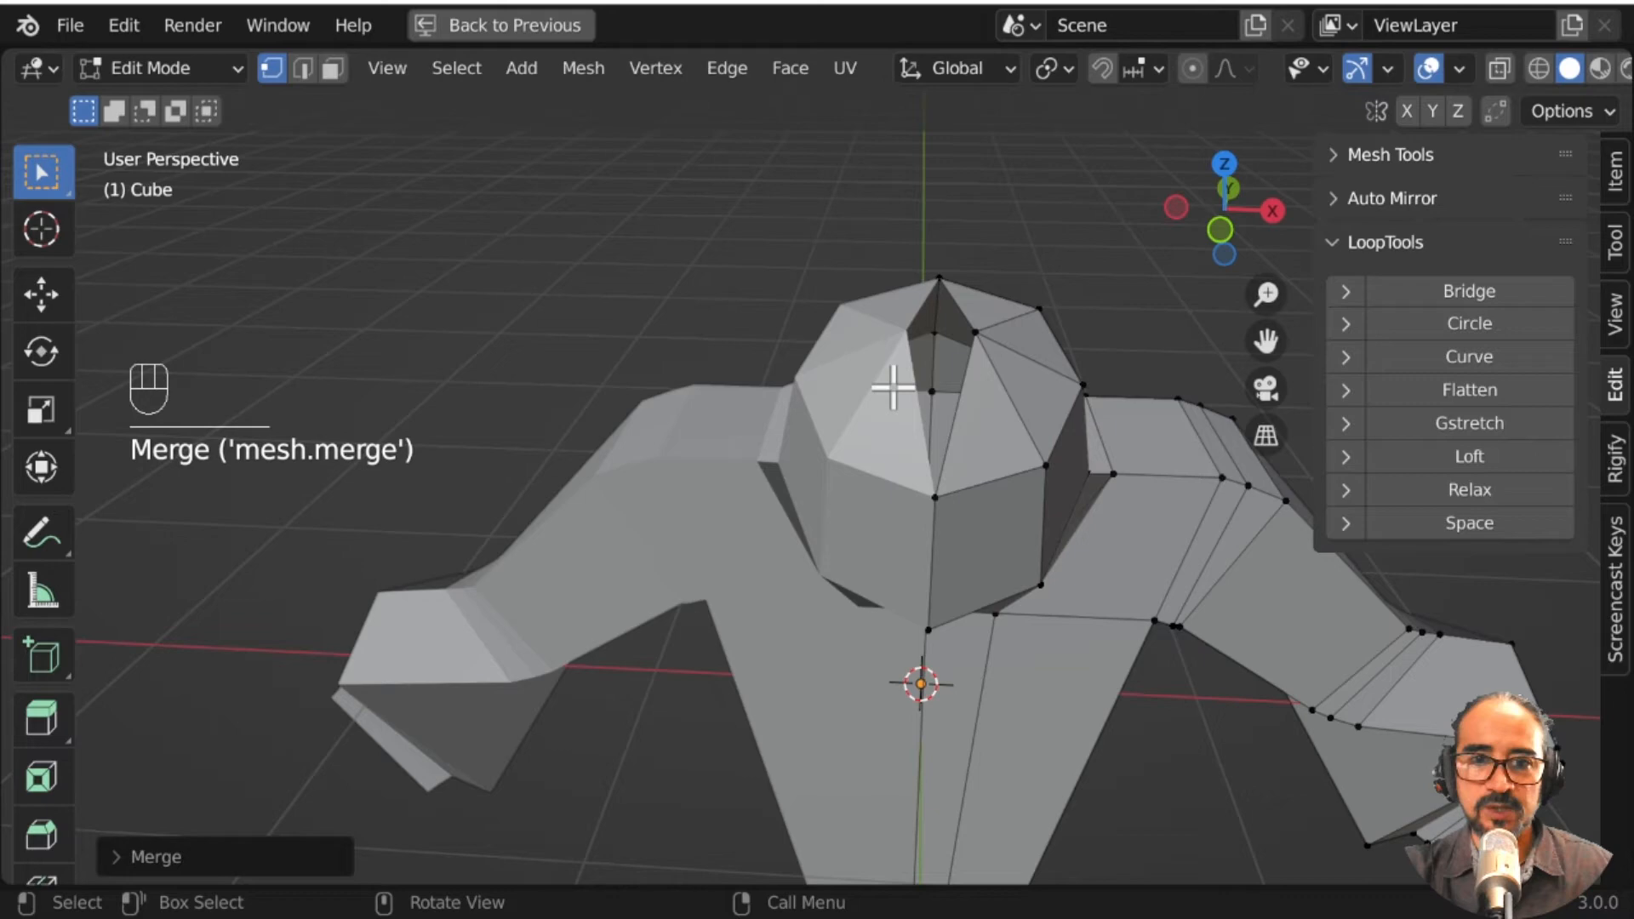
click(973, 370)
key(g)
click(1027, 582)
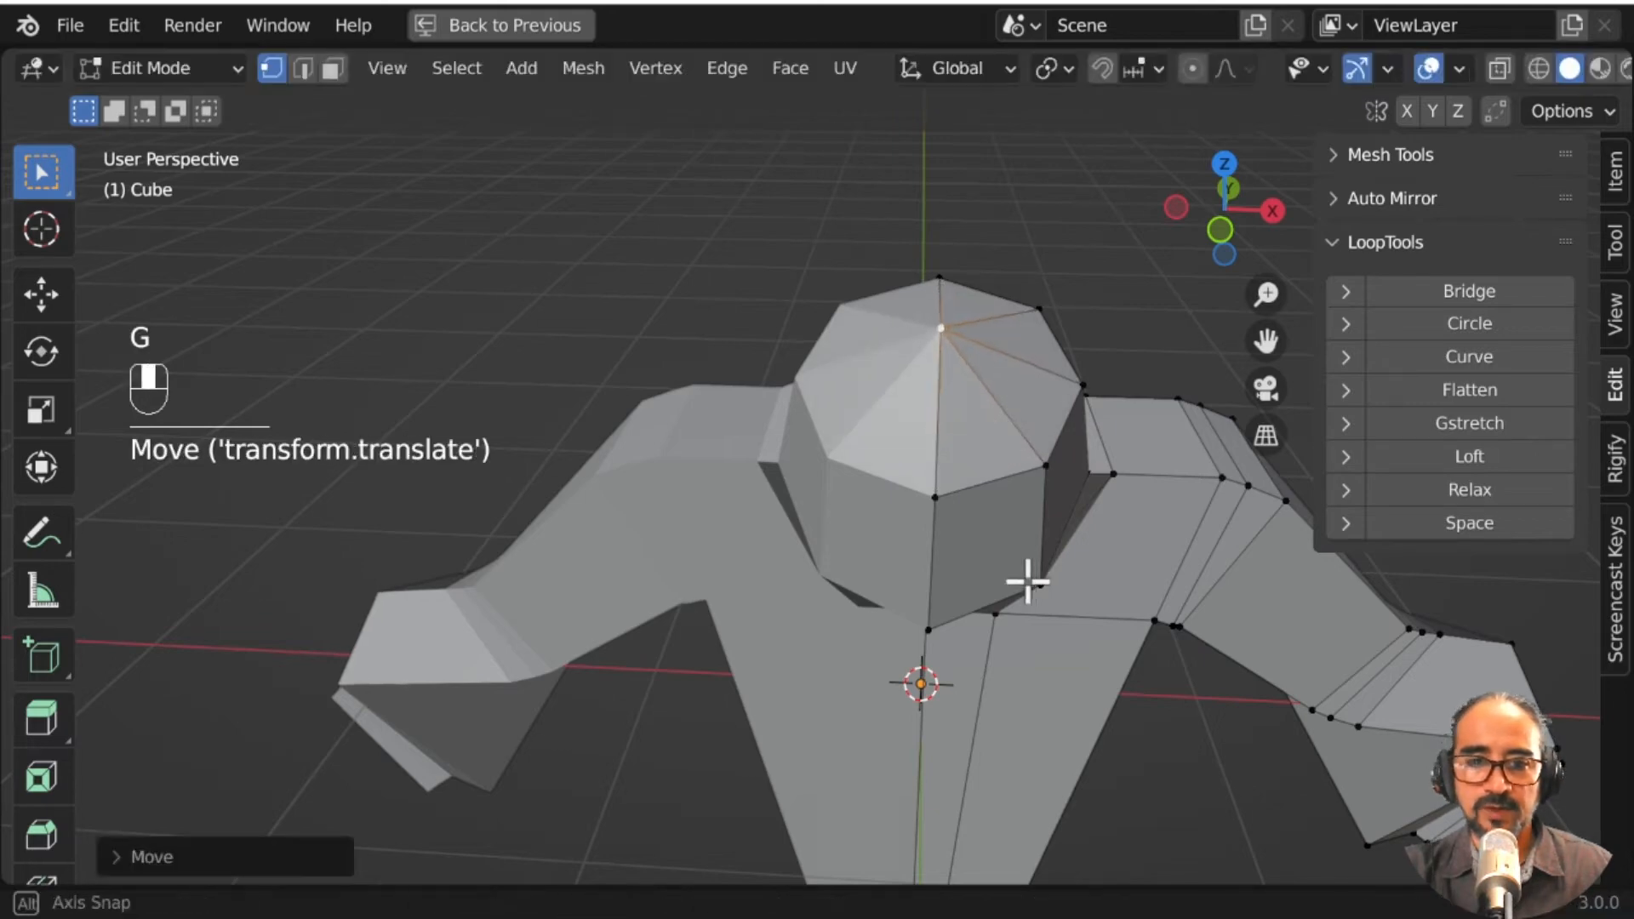
middle_drag(1027, 581, 937, 547)
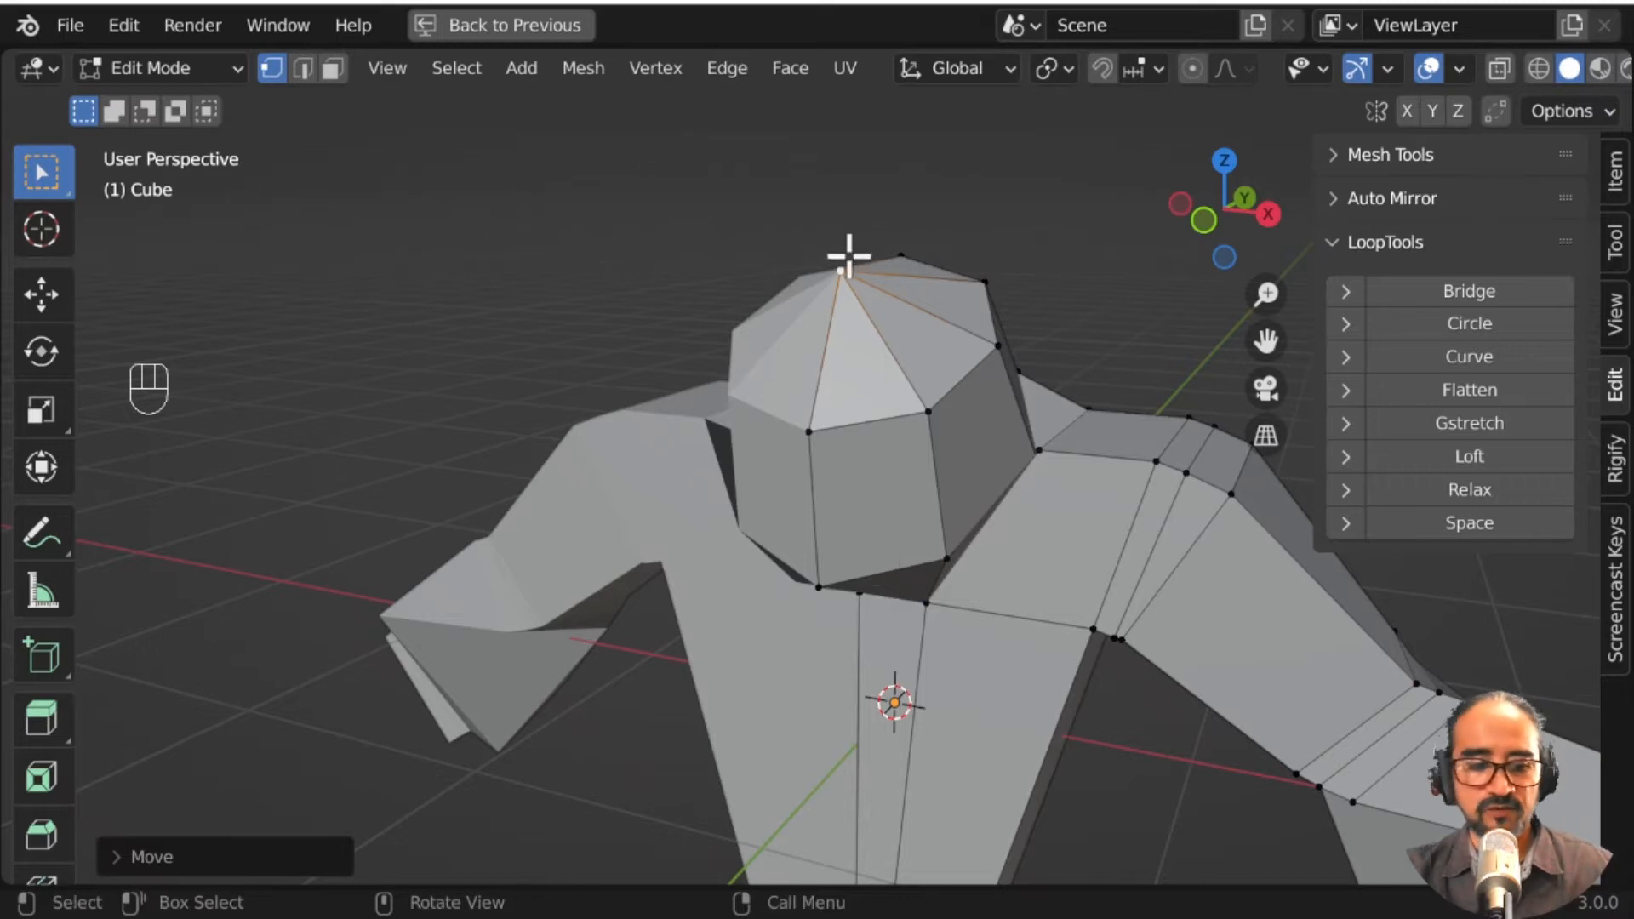
Step: Grow the selection from the crown vertex over the whole head and raise it about 0.15 m in right side view
key(ctrl+KP_Add)
key(ctrl+KP_Add)
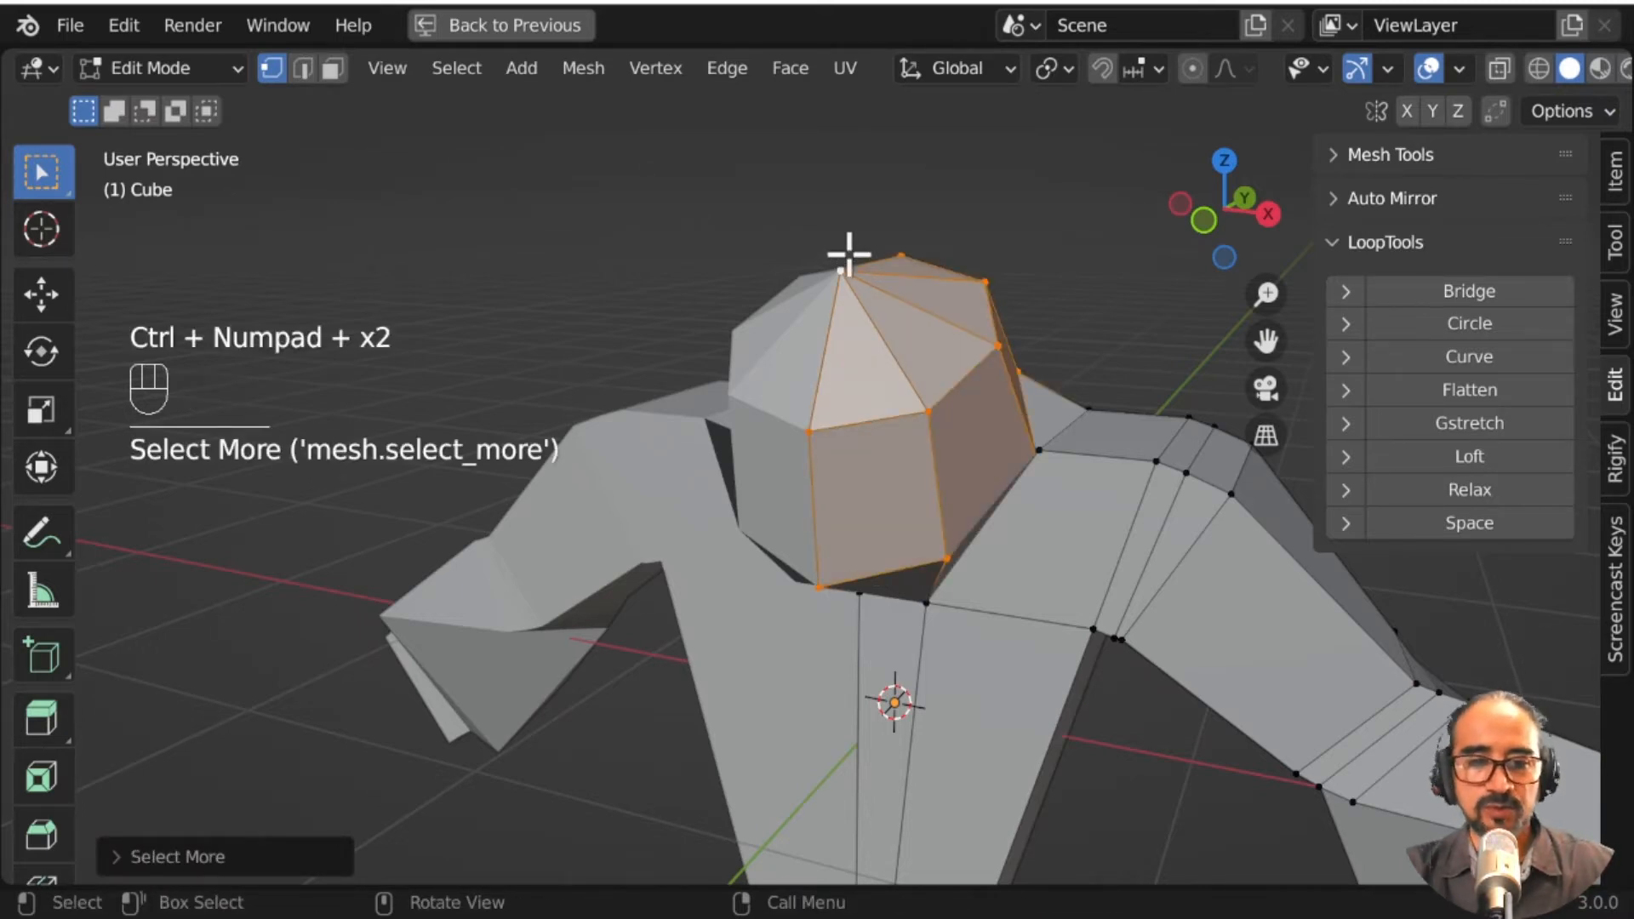
key(KP_3)
key(g)
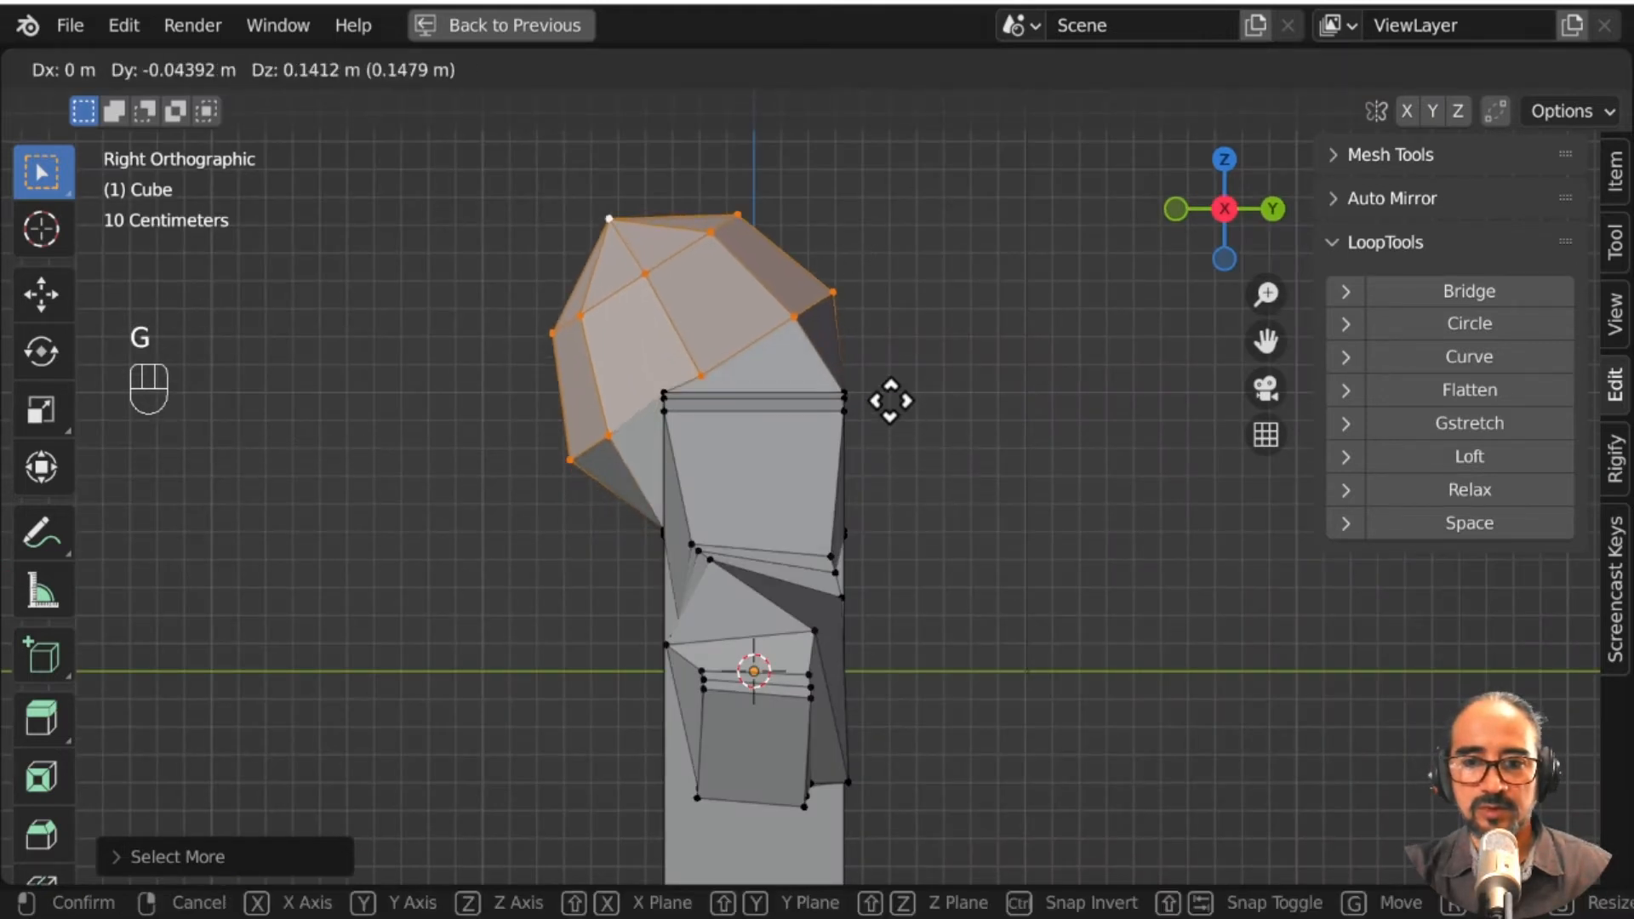
click(886, 398)
middle_drag(886, 398, 756, 566)
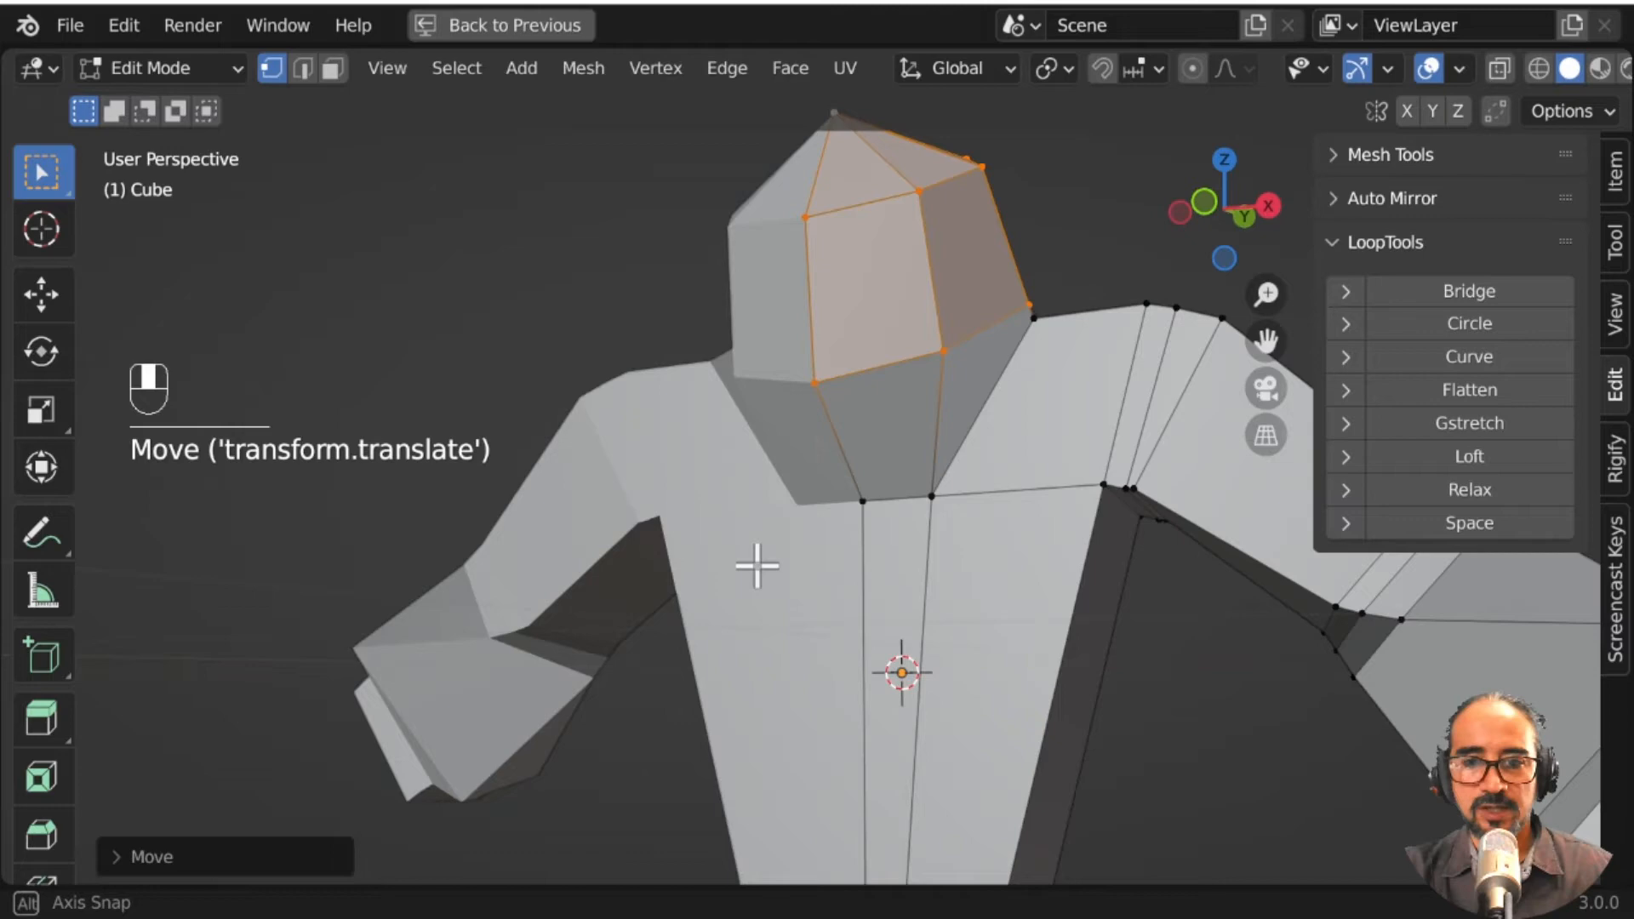
Step: Add a loop cut around the neck and slide it down toward the shoulders
key(ctrl+r)
click(939, 410)
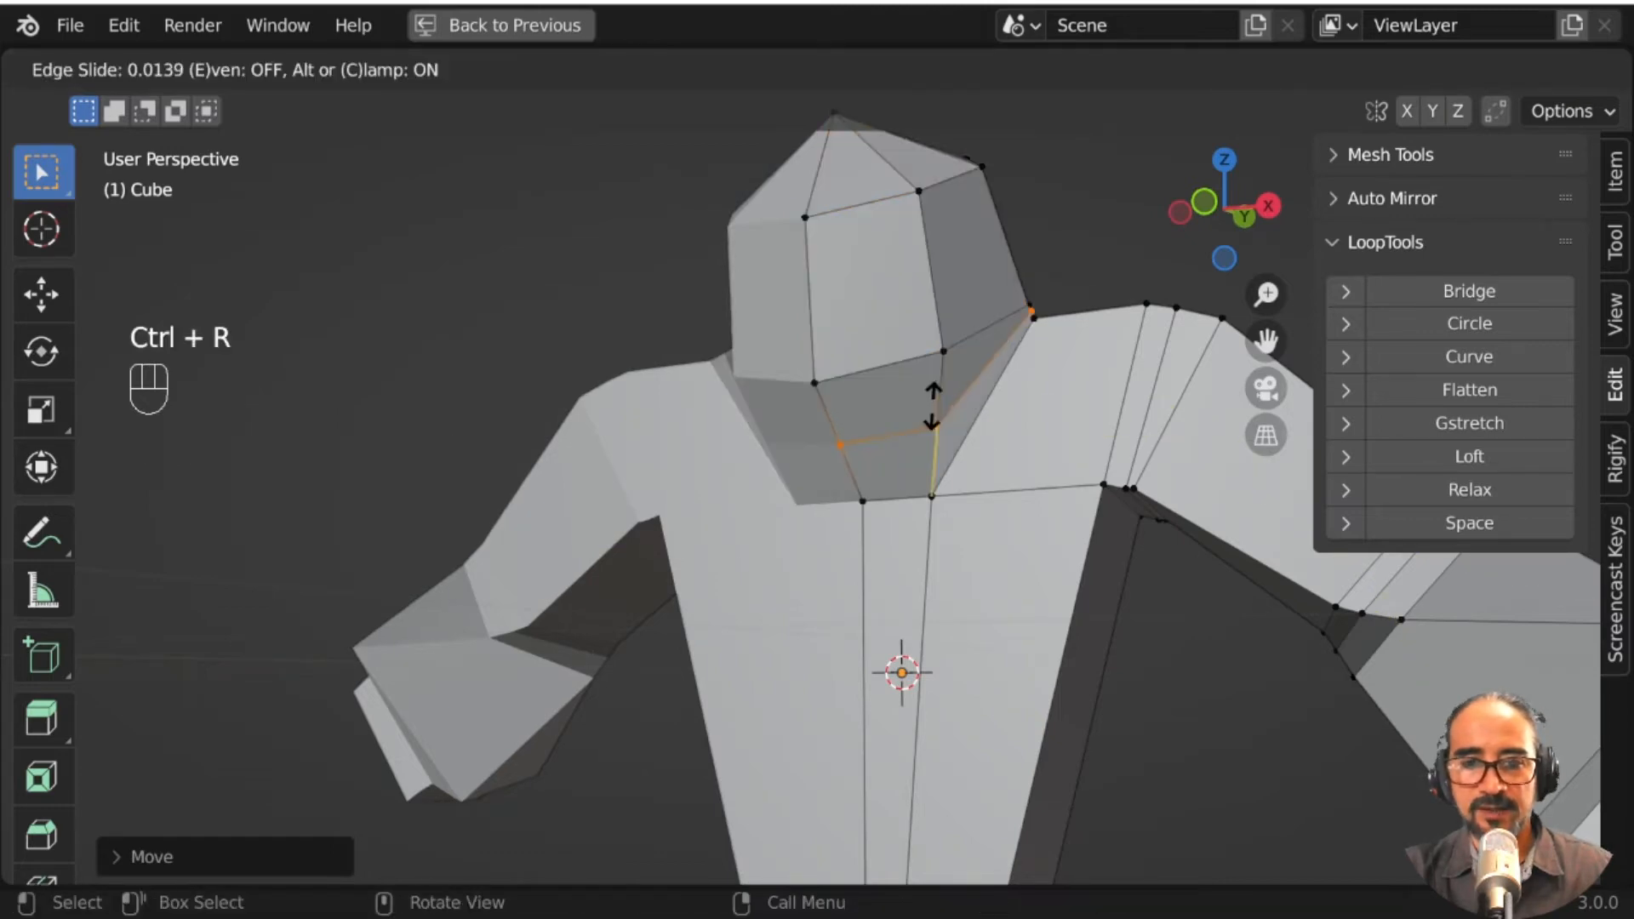
click(935, 447)
middle_drag(963, 573, 503, 116)
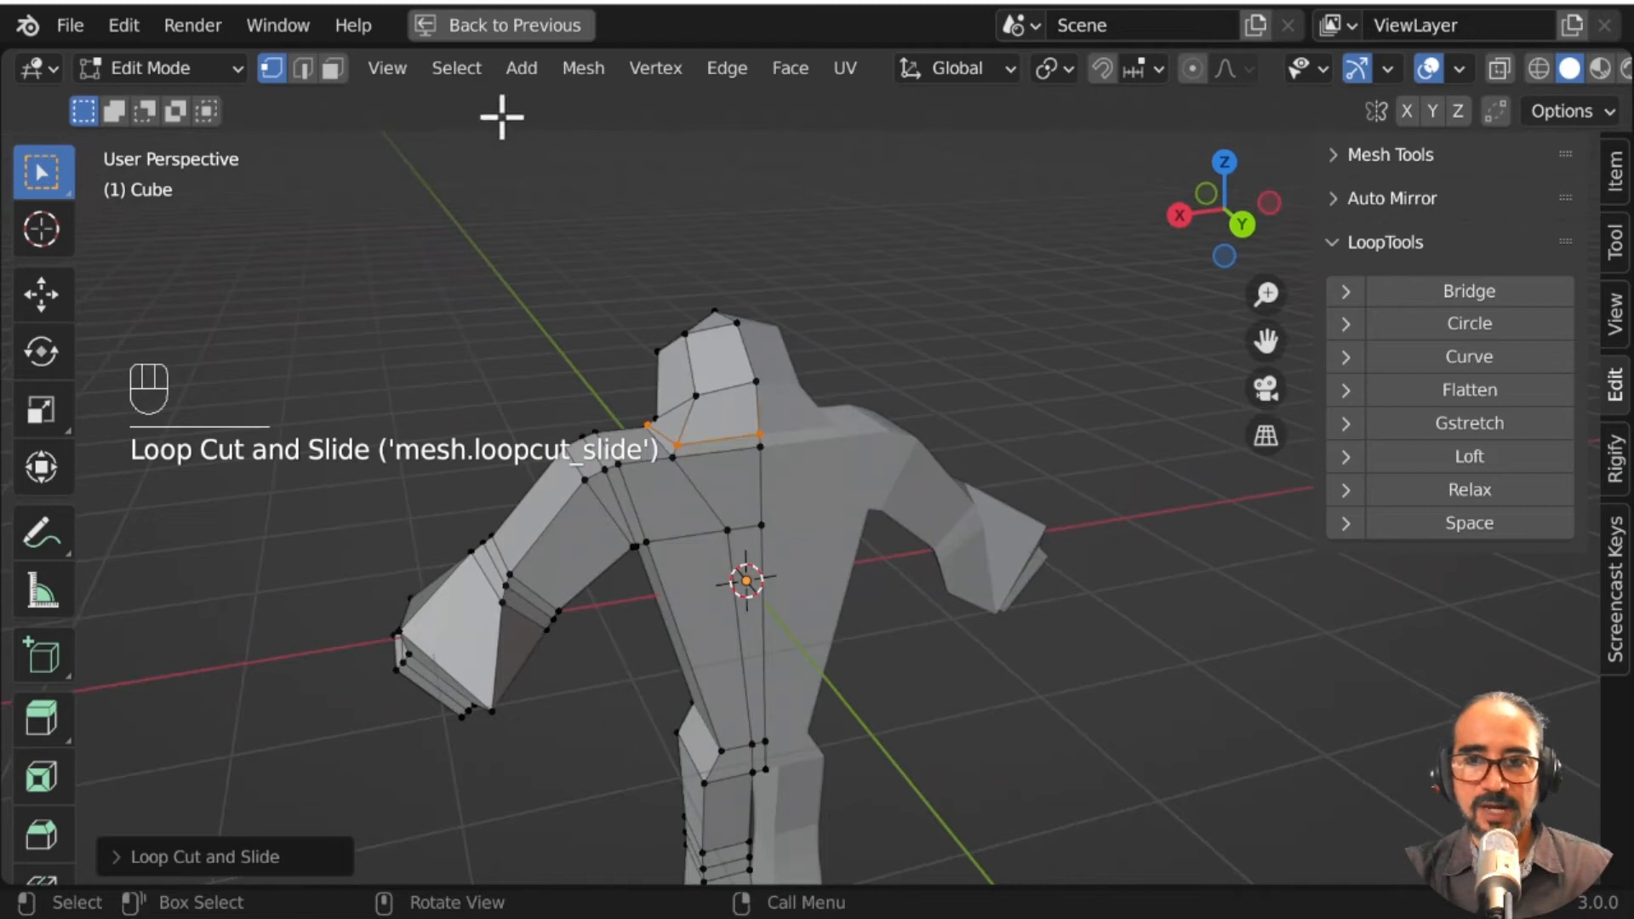
Step: Select the four faces of the upper and middle back and extrude them backward along their normal to form a block
click(333, 70)
click(673, 487)
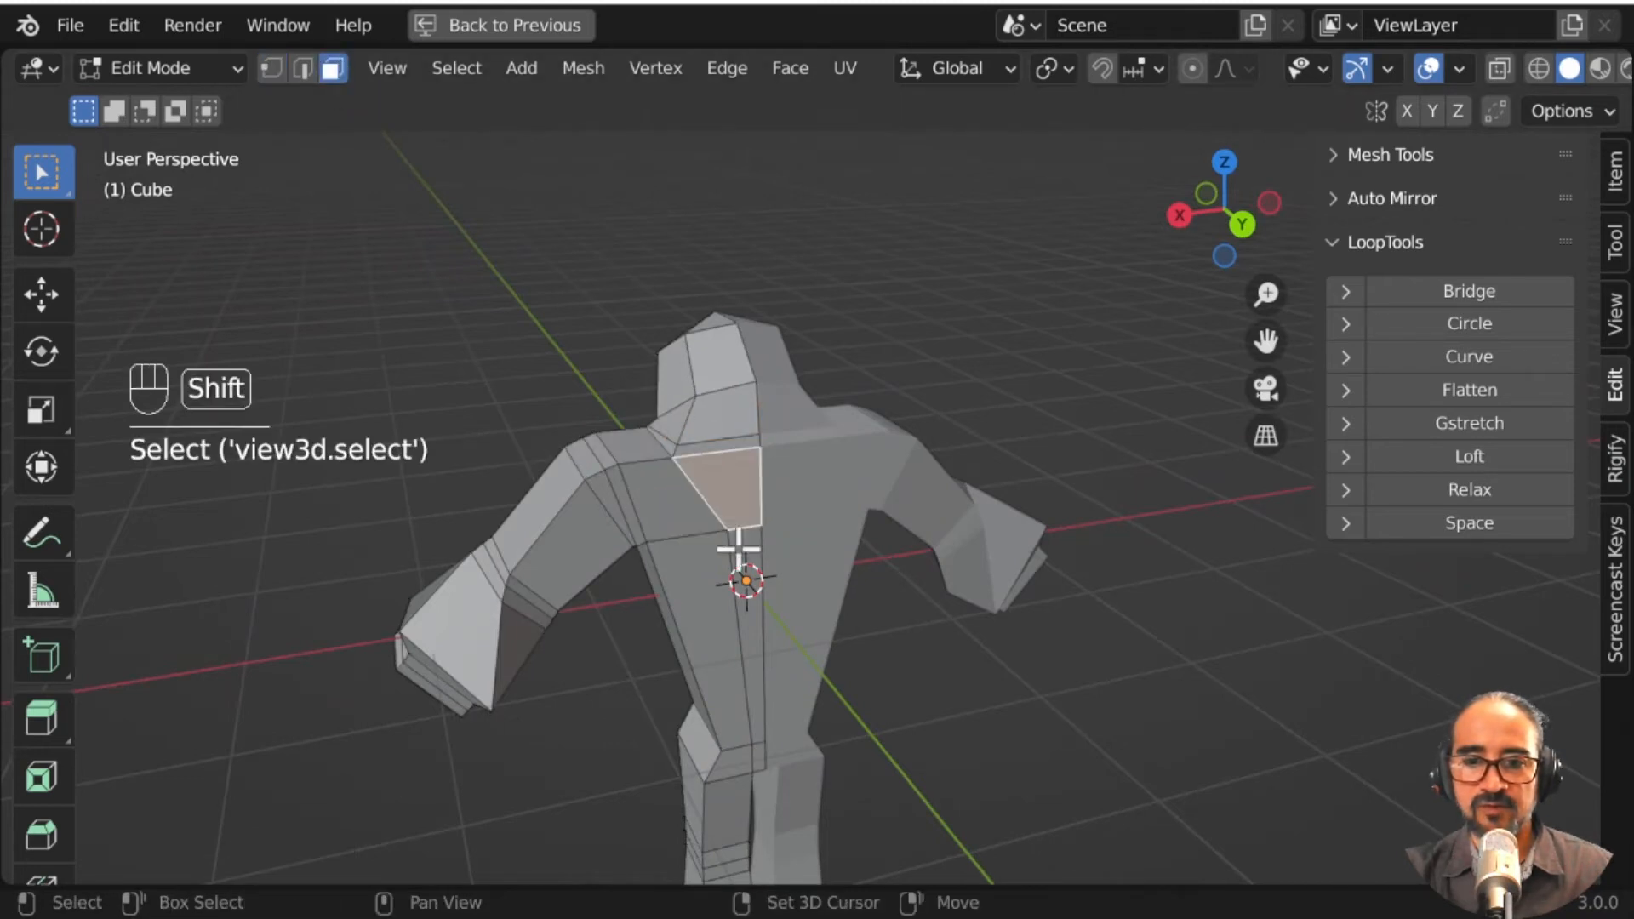
shift+click(723, 607)
shift+click(688, 531)
shift+click(693, 609)
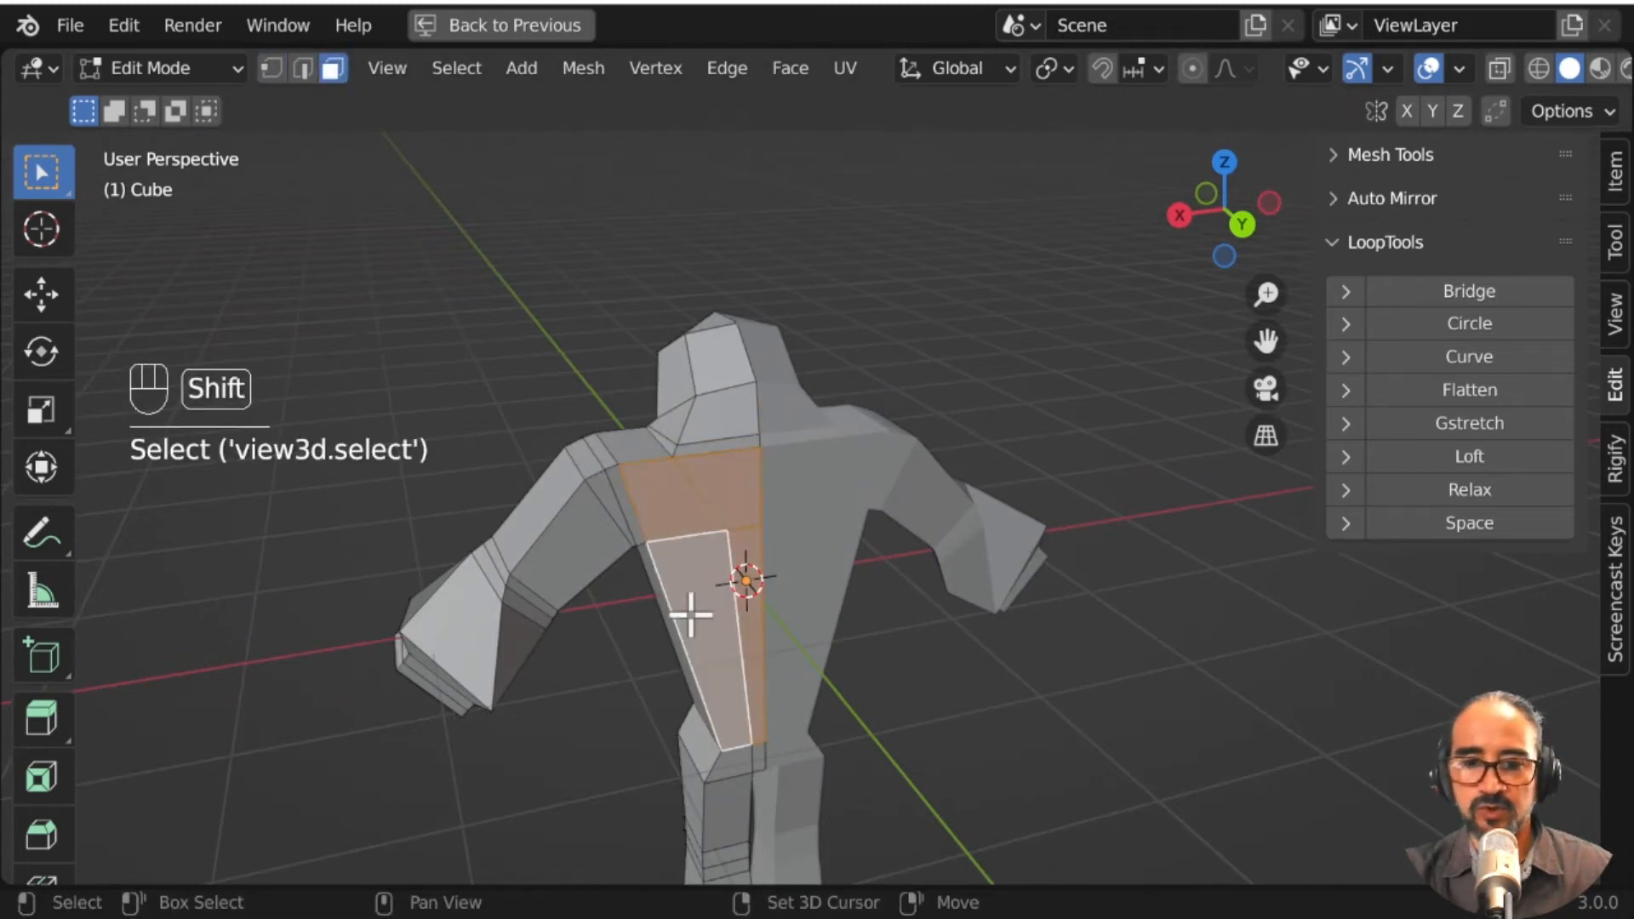
middle_drag(693, 610, 940, 608)
key(e)
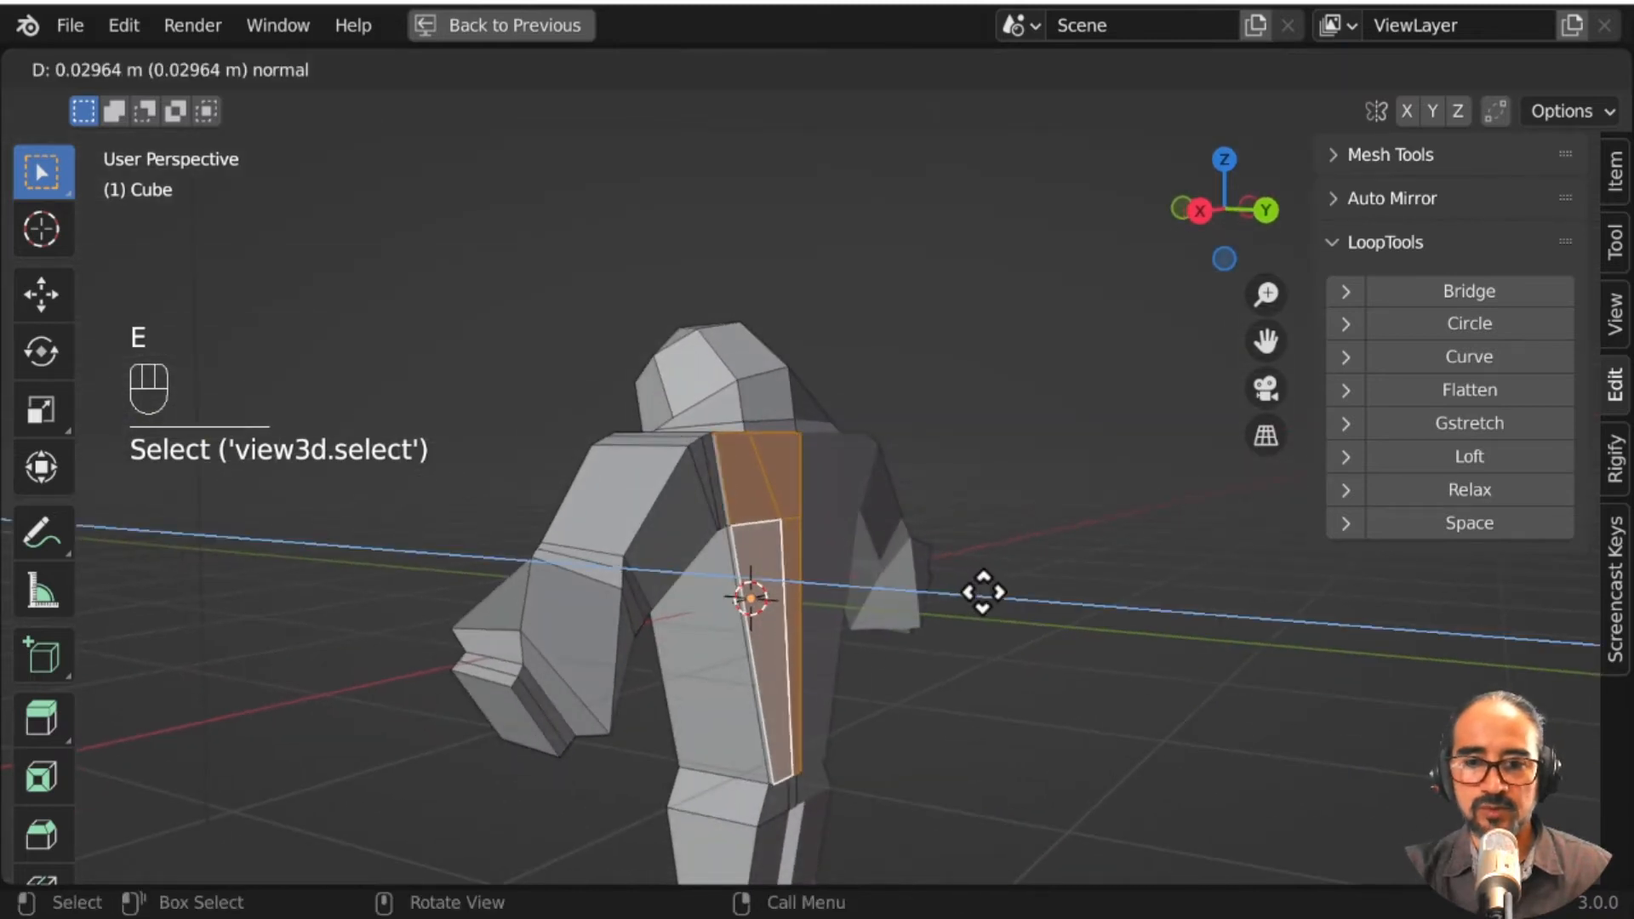
click(1074, 642)
Step: Select the inner top face of the extruded back block and move it freely
middle_drag(1081, 646, 842, 667)
click(768, 483)
key(g)
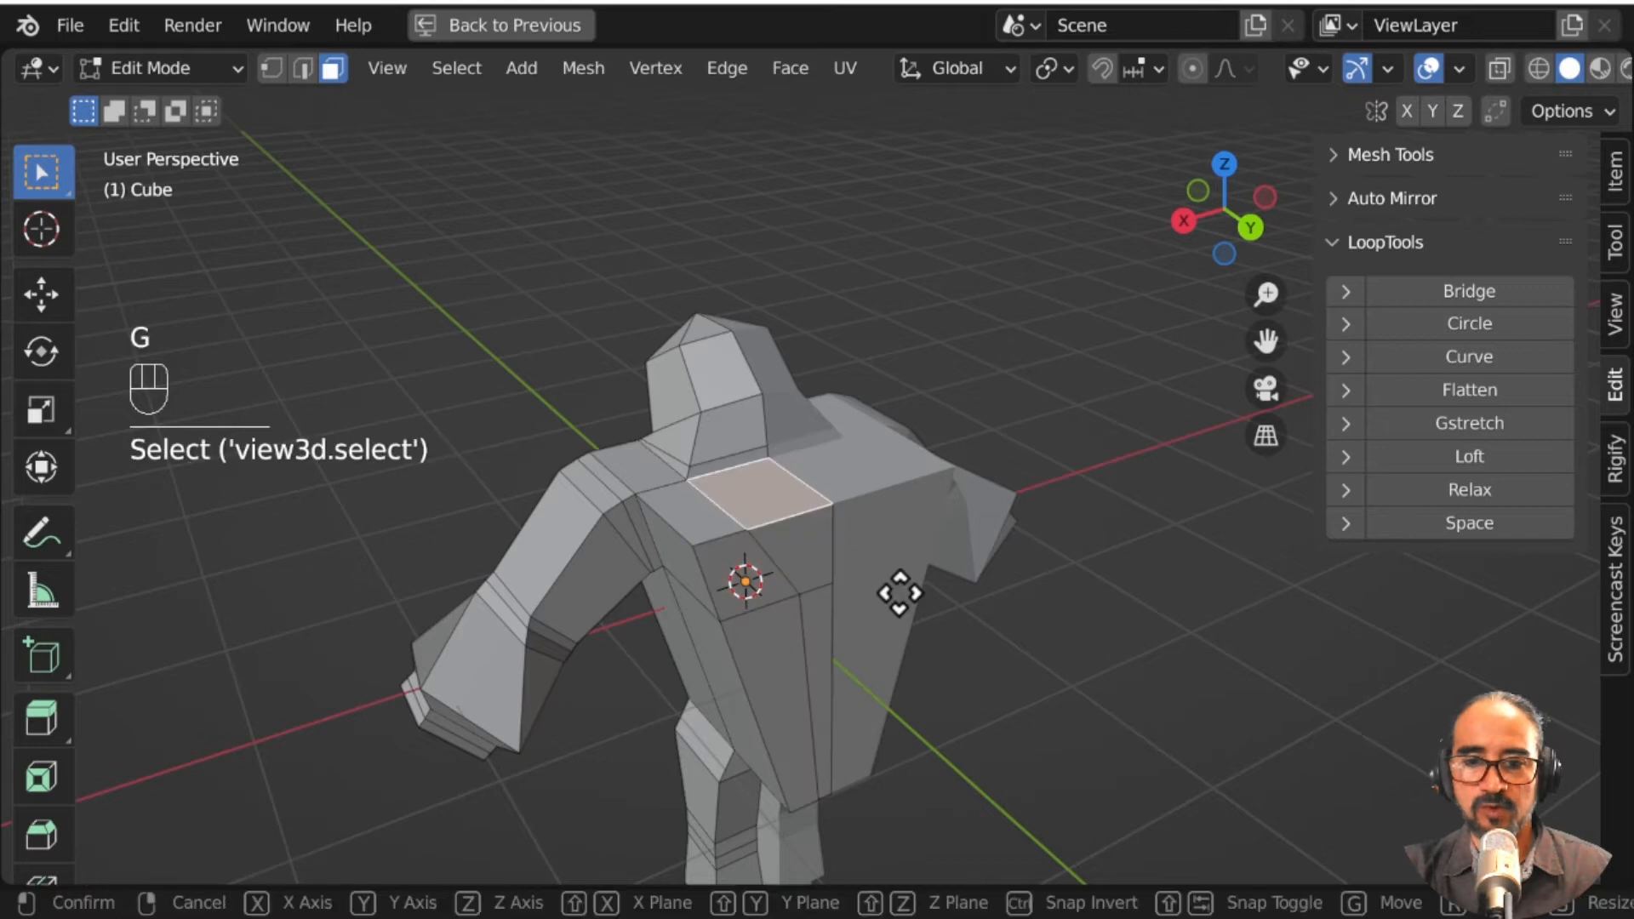
click(795, 591)
Step: Select the end face of the hand and rotate it freely with trackball rotation
middle_drag(795, 590, 1080, 535)
click(949, 468)
key(r)
key(r)
click(905, 509)
Step: Select the hand's end face again and scale it down
key(Tab)
key(Tab)
click(907, 465)
scroll(937, 505, up, 3)
key(s)
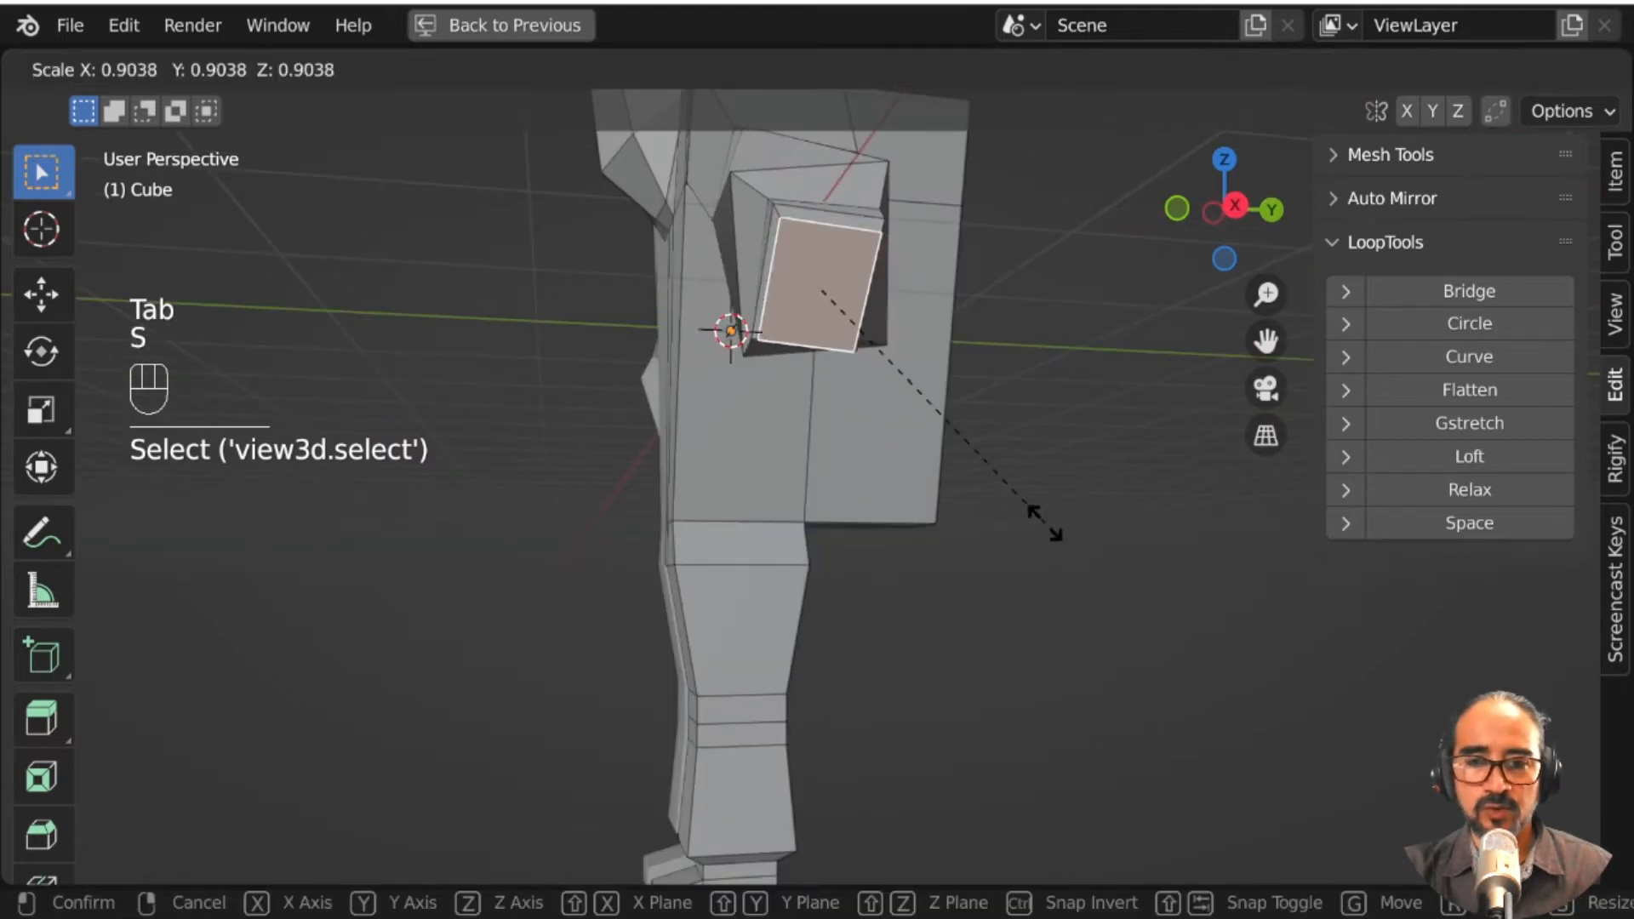
click(984, 485)
Step: Extrude the hand's end face outward along its normal to lengthen the hand
mouse_move(985, 485)
middle_down()
mouse_move(931, 457)
mouse_move(1004, 491)
middle_up()
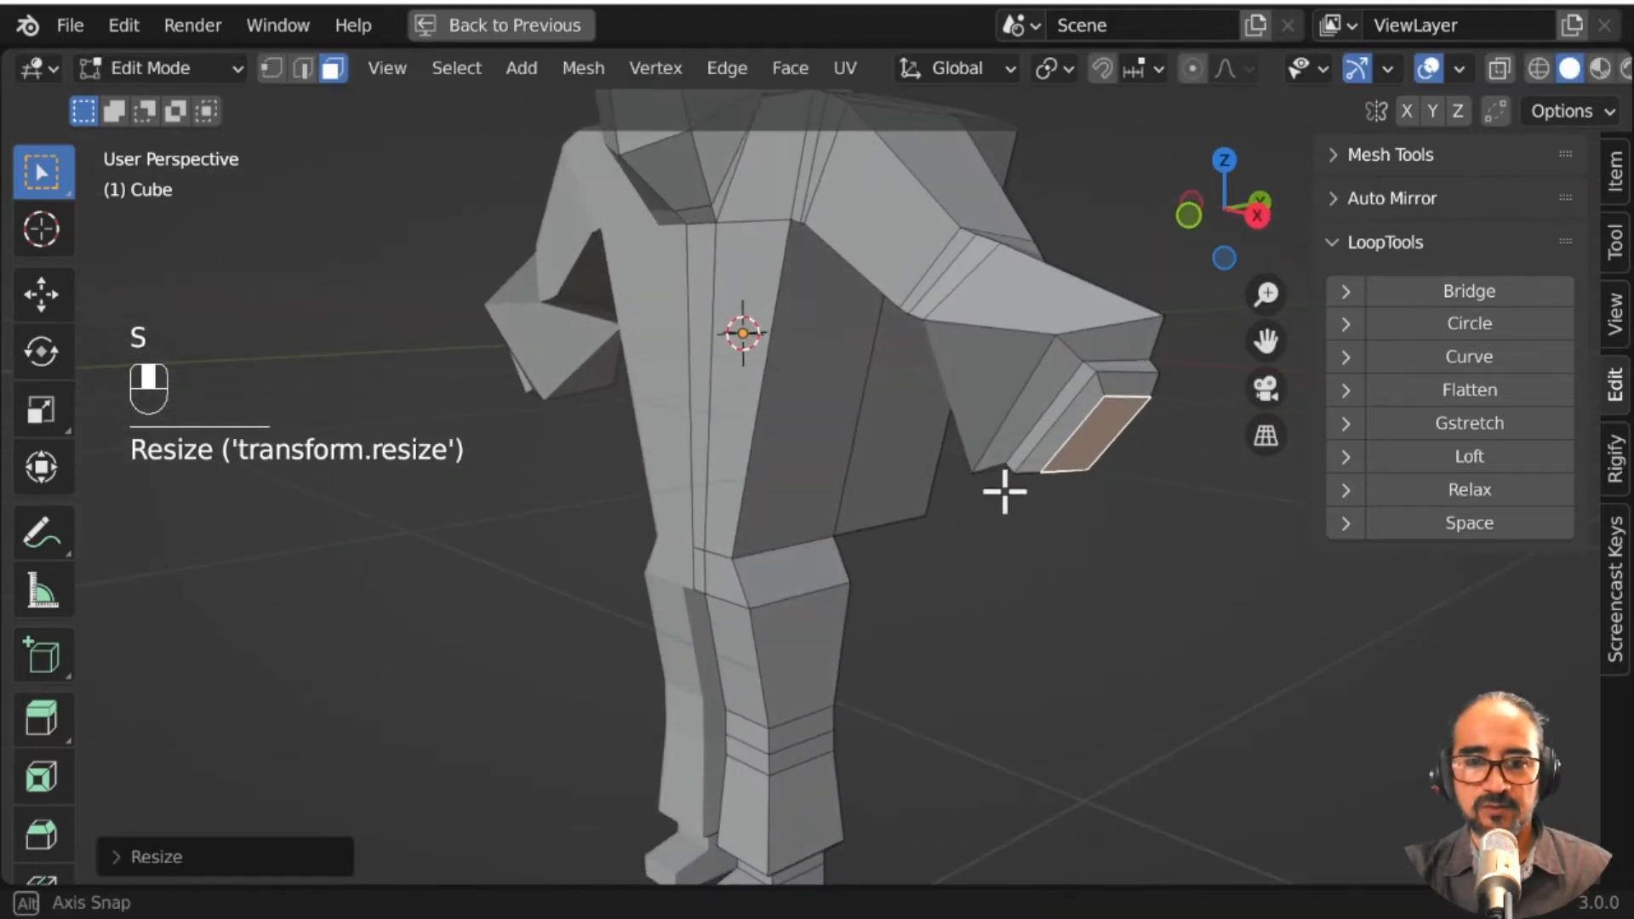
key(e)
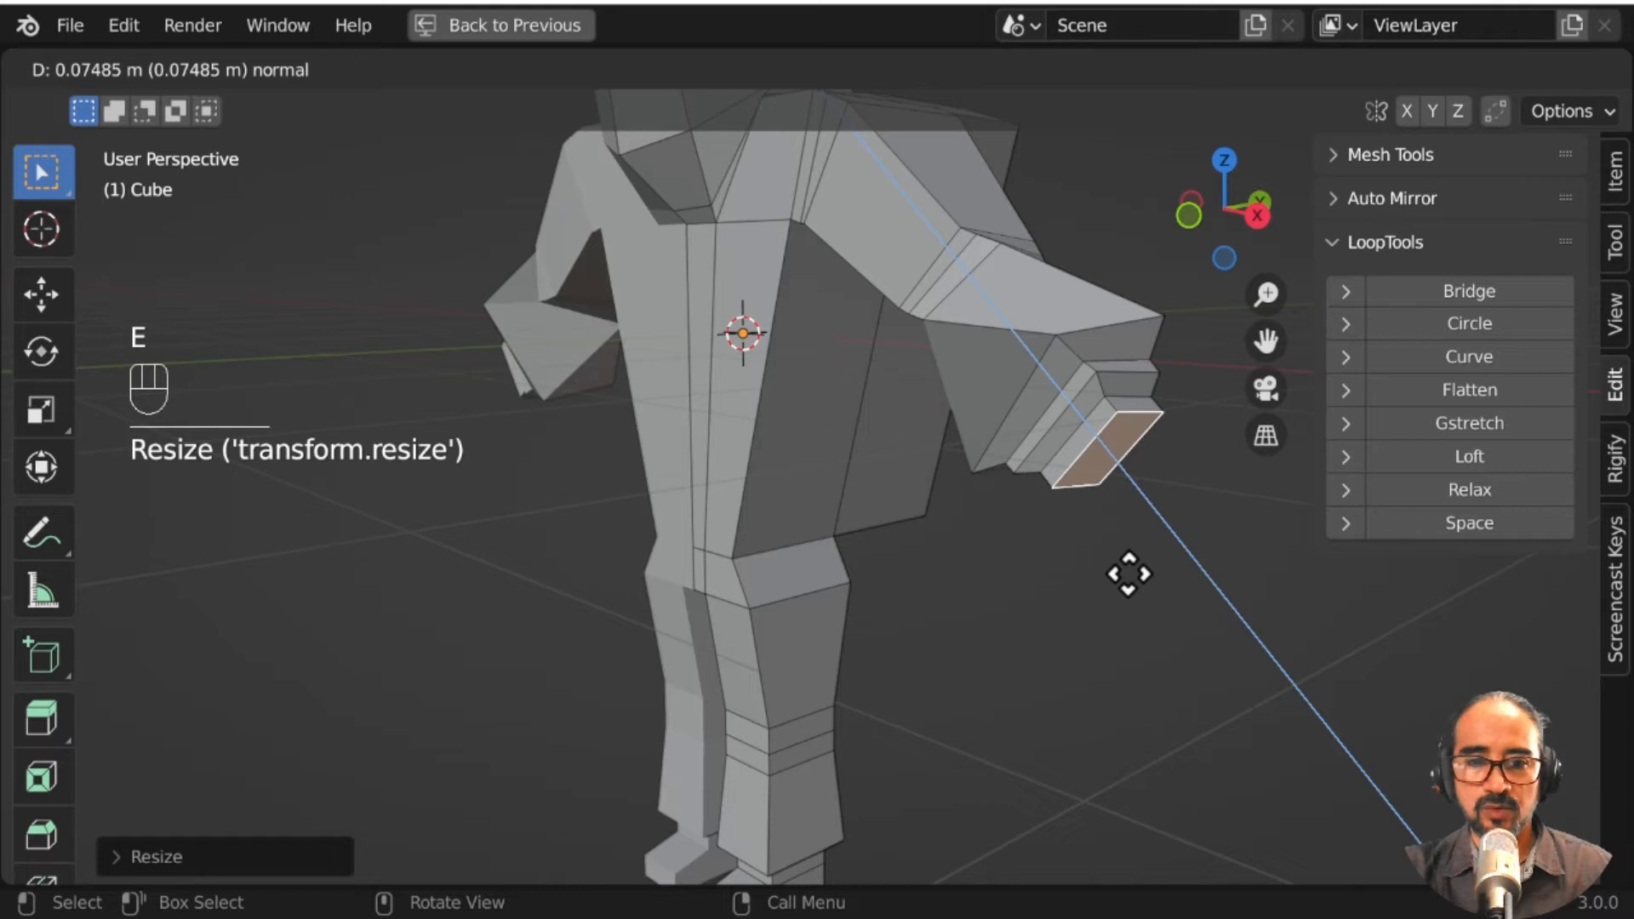
click(1137, 591)
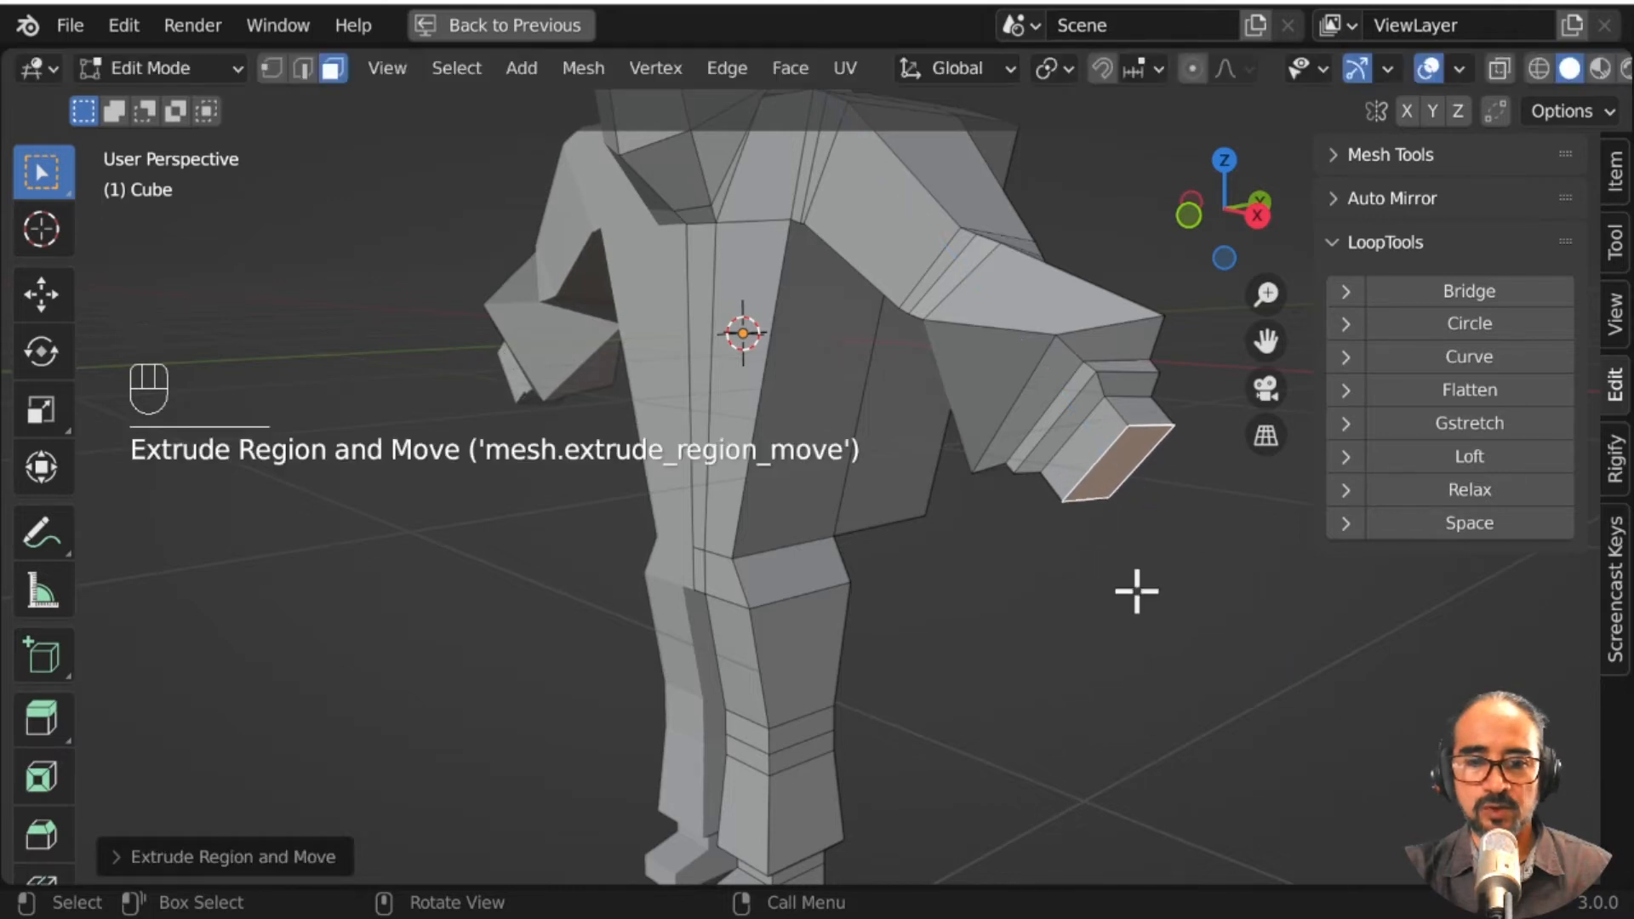
Step: Extrude the hand's end face outward twice along its normal to build the palm and finger segments
key(e)
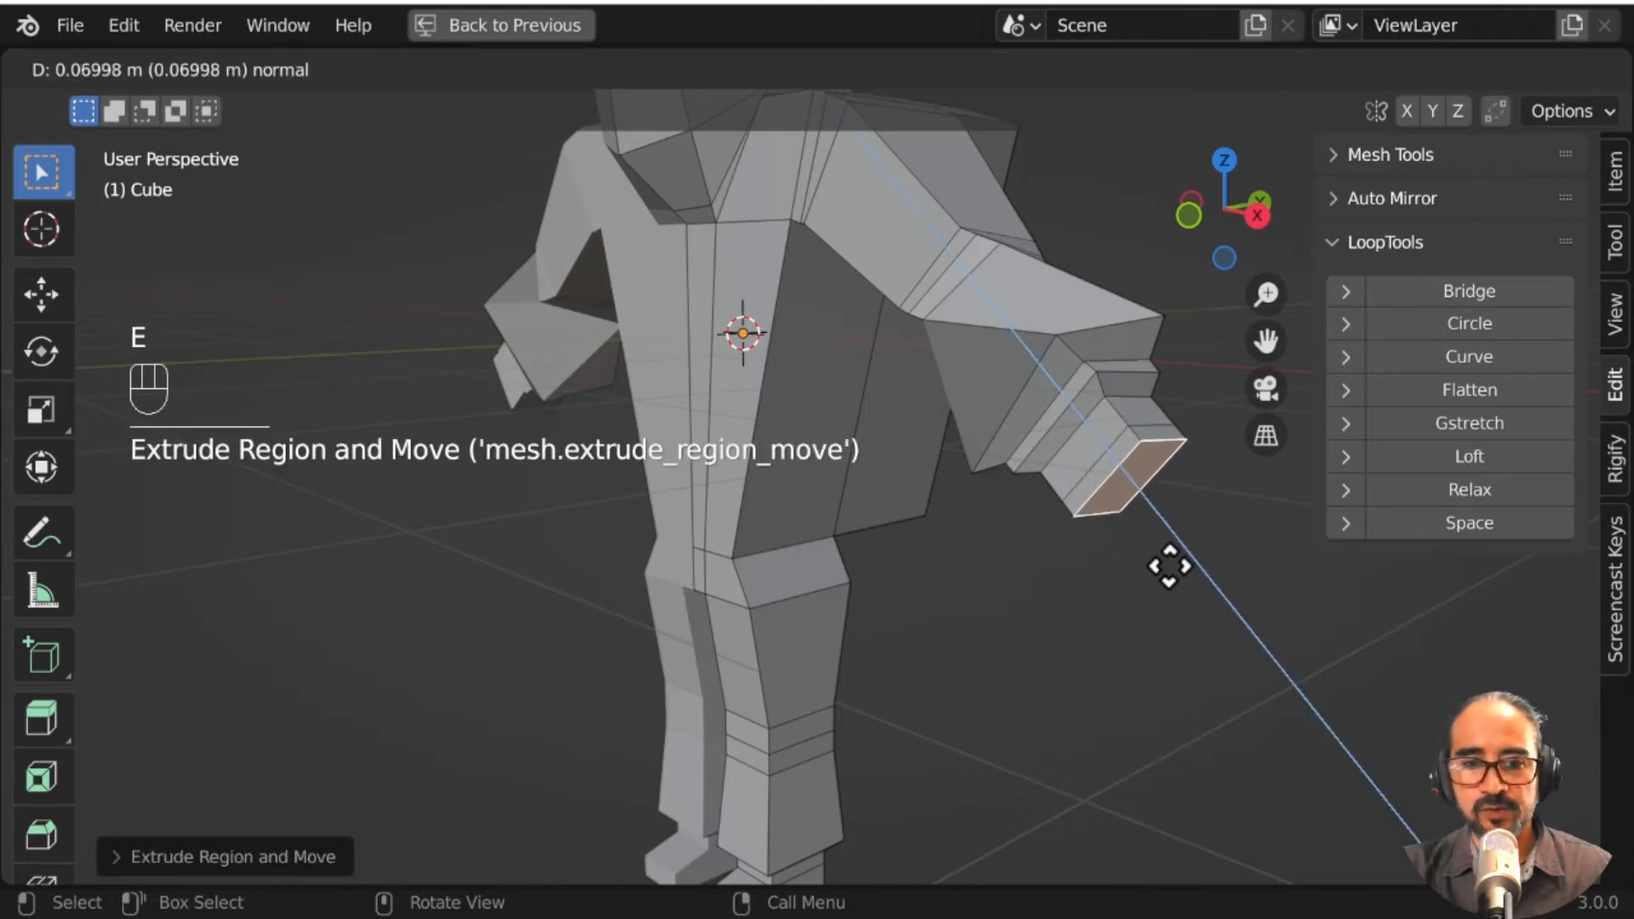
click(1175, 581)
key(e)
click(1211, 640)
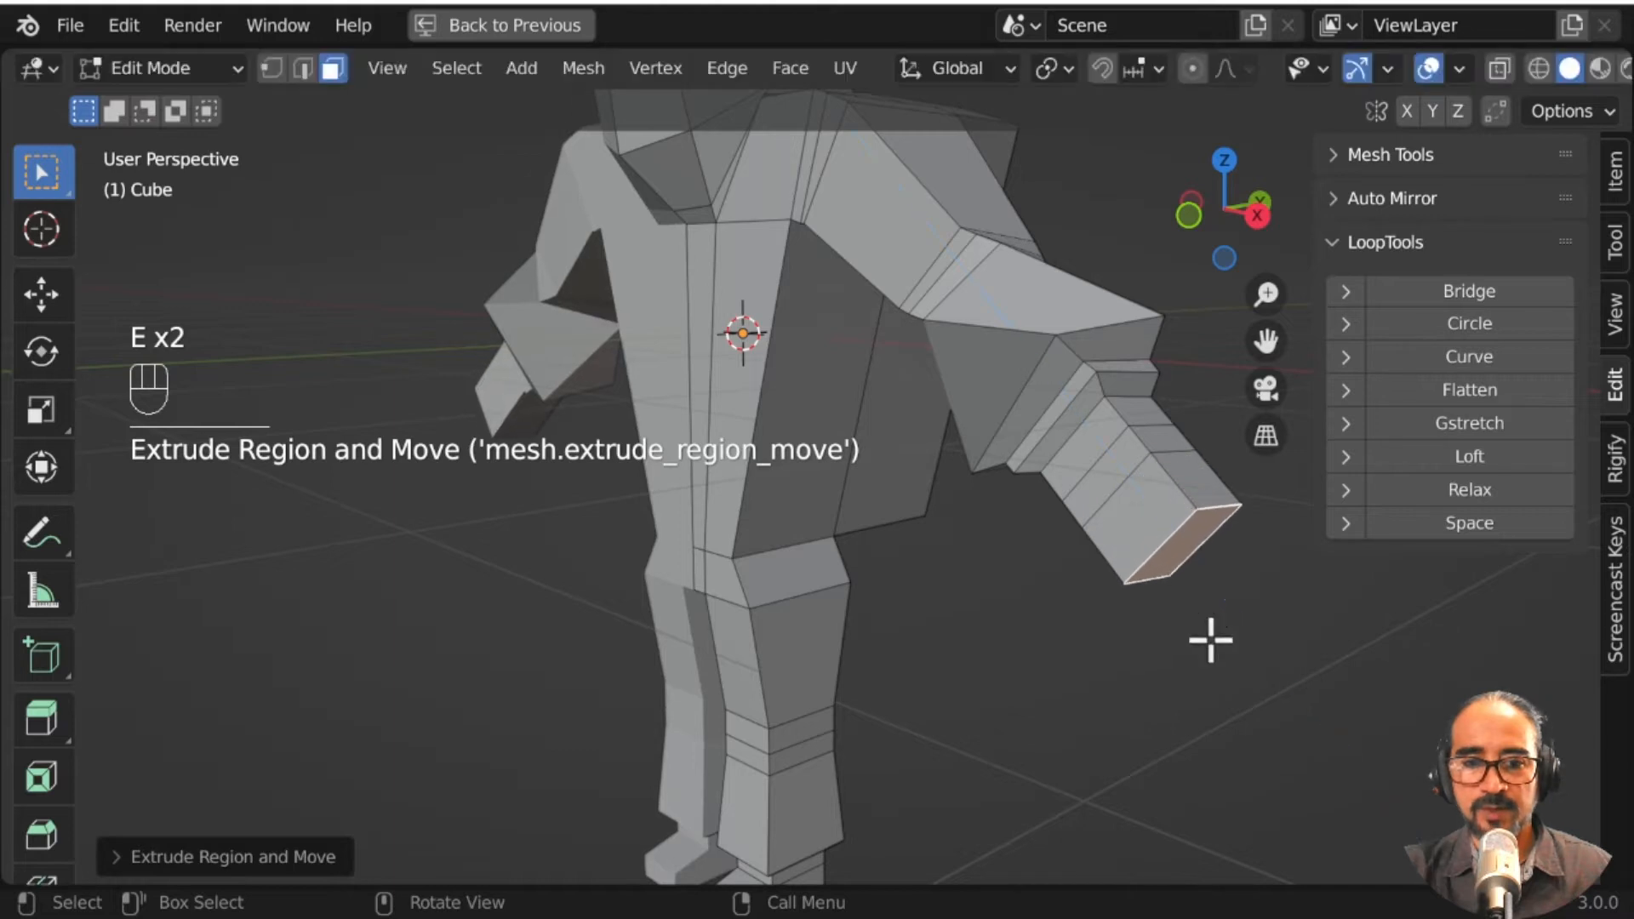
Step: Extrude the upper side face of the hand's middle segment about 0.15 m to form a thumb
click(1169, 434)
key(e)
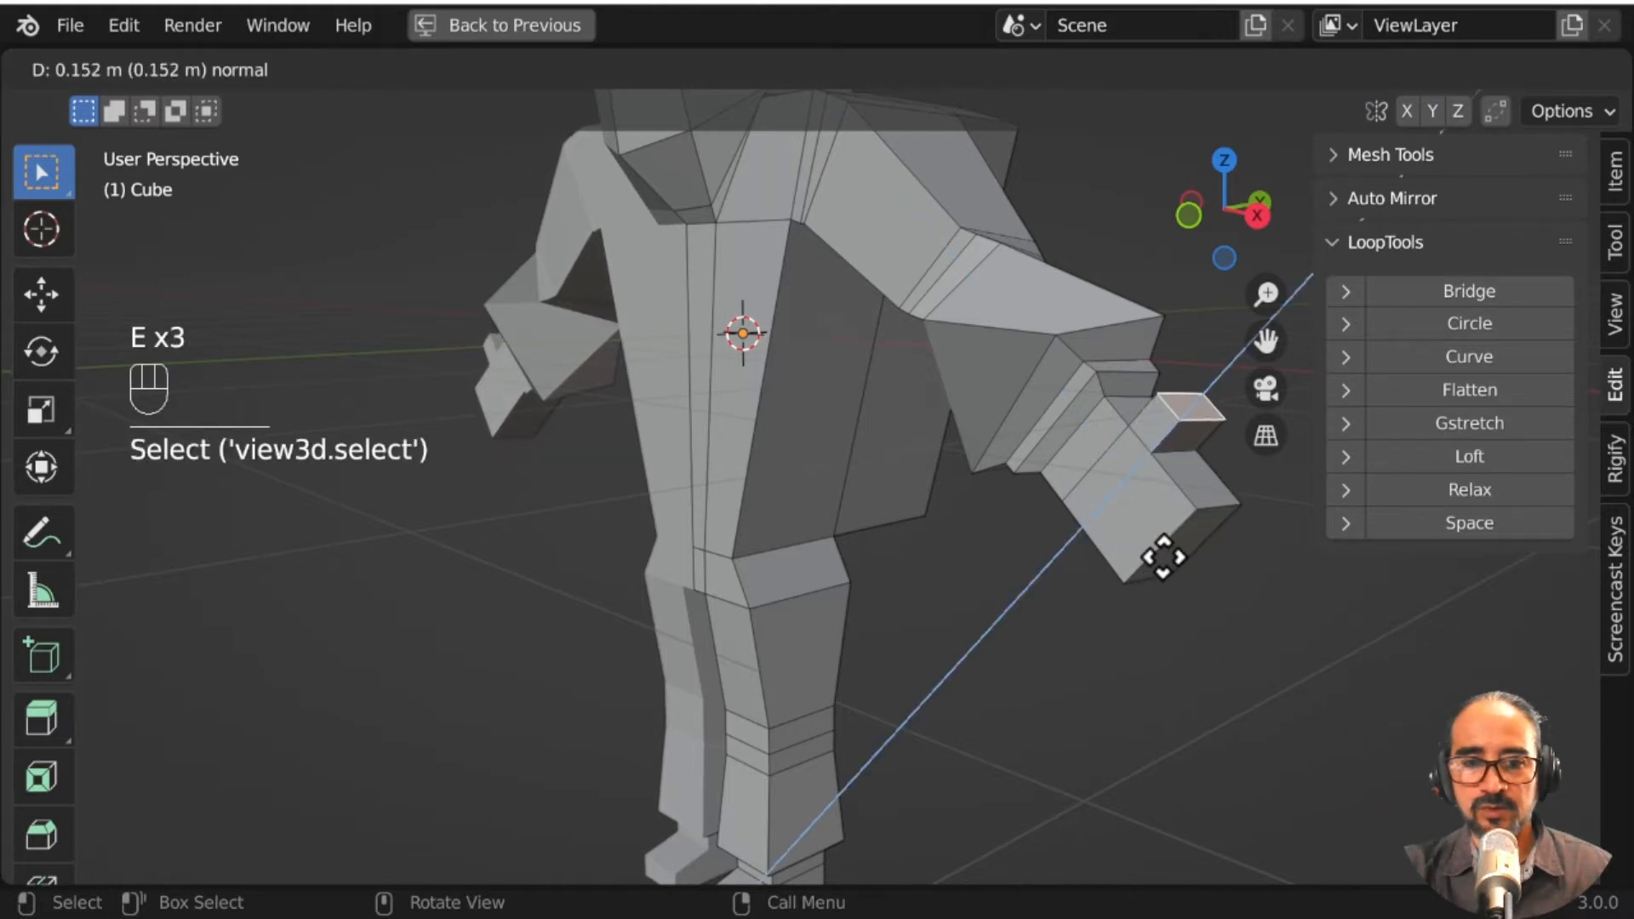
click(1166, 556)
middle_drag(1147, 569, 902, 583)
Step: Select the hand's end face and rotate it so that the finger end slants
click(978, 519)
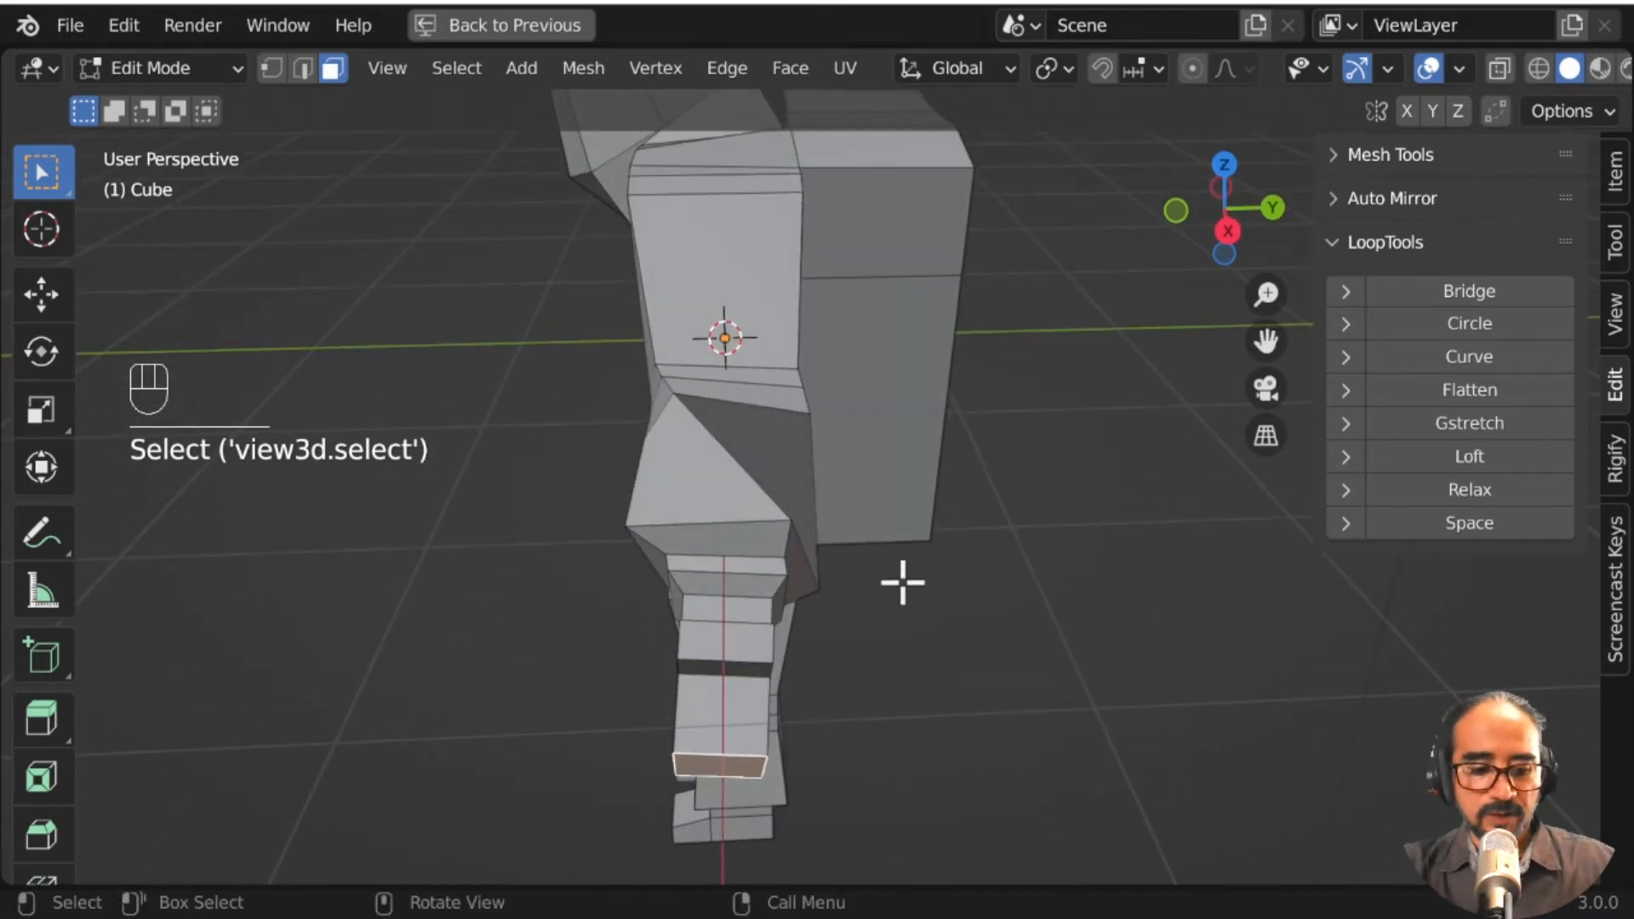
key(KP_Decimal)
scroll(903, 562, down, 5)
middle_drag(905, 485, 888, 586)
key(r)
click(979, 585)
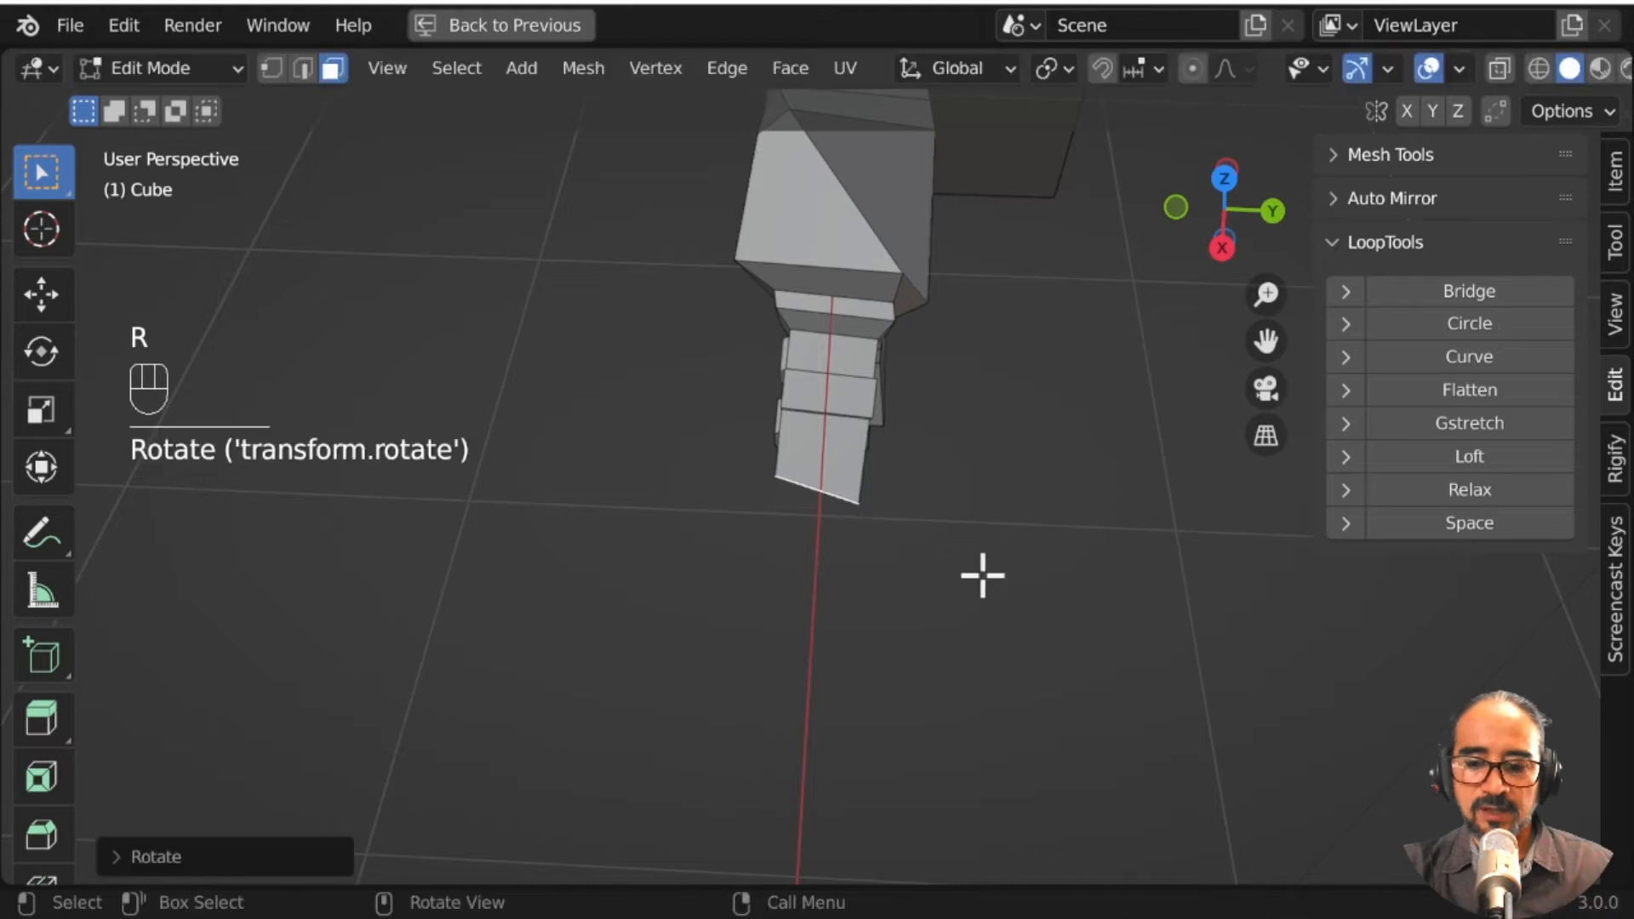
Step: Extrude the slanted end face outward and scale it down to taper the fingertips
key(e)
click(950, 628)
key(s)
click(945, 649)
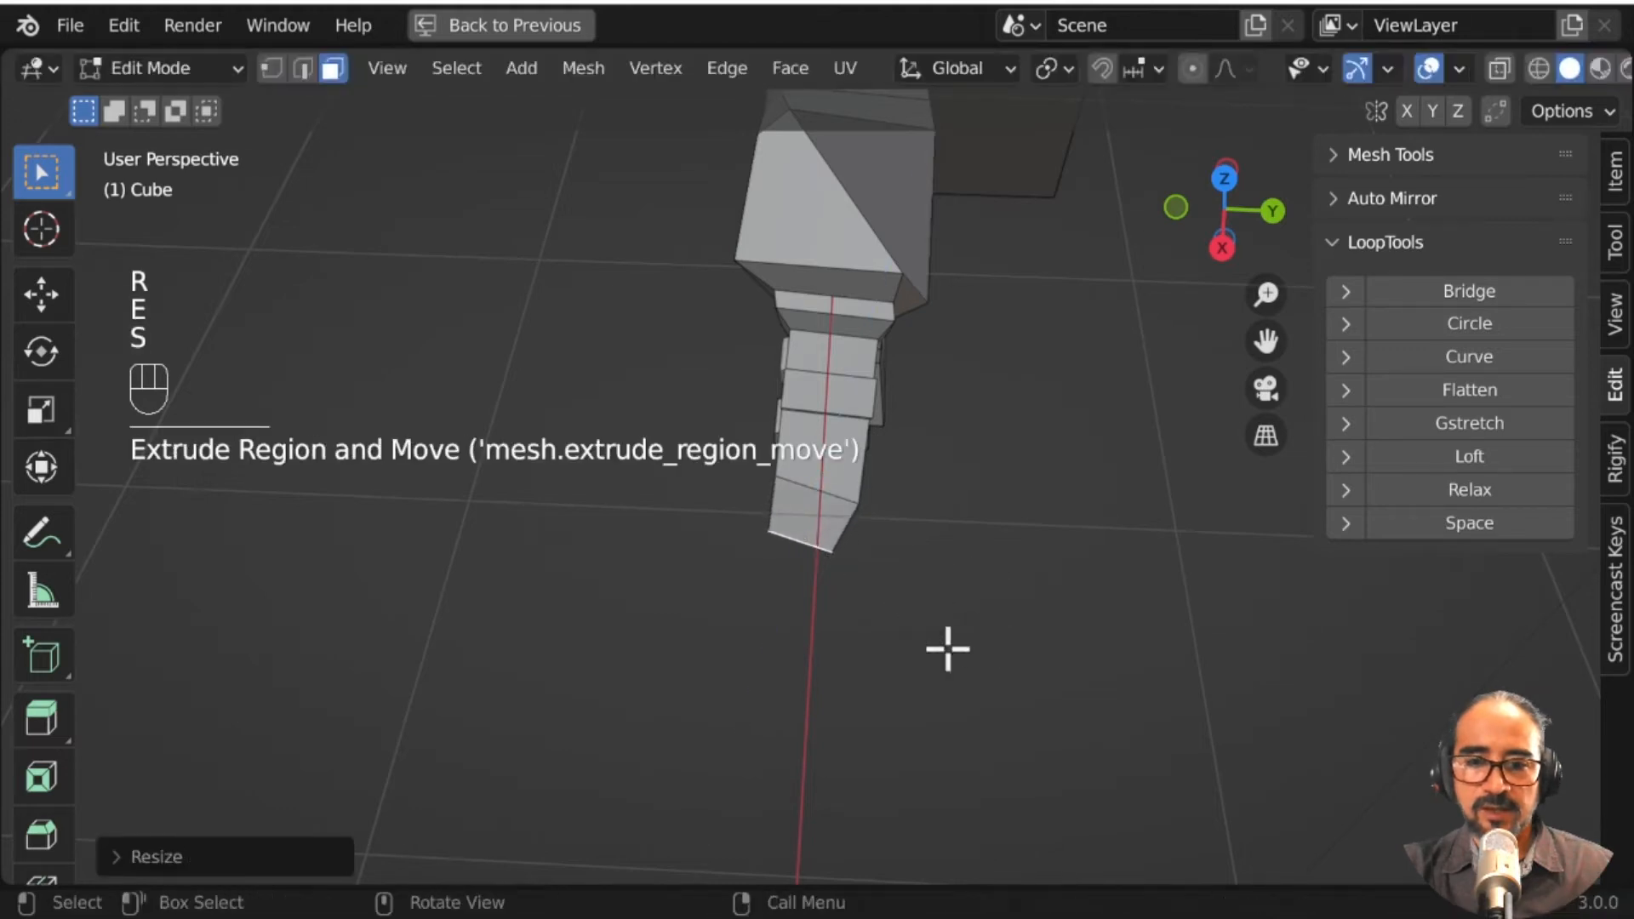
Step: Grow the selection from the fingertips to the whole hand, scale it down slightly and move it toward the wrist
middle_drag(945, 650, 843, 483)
scroll(788, 511, down, 4)
scroll(843, 482, up, 2)
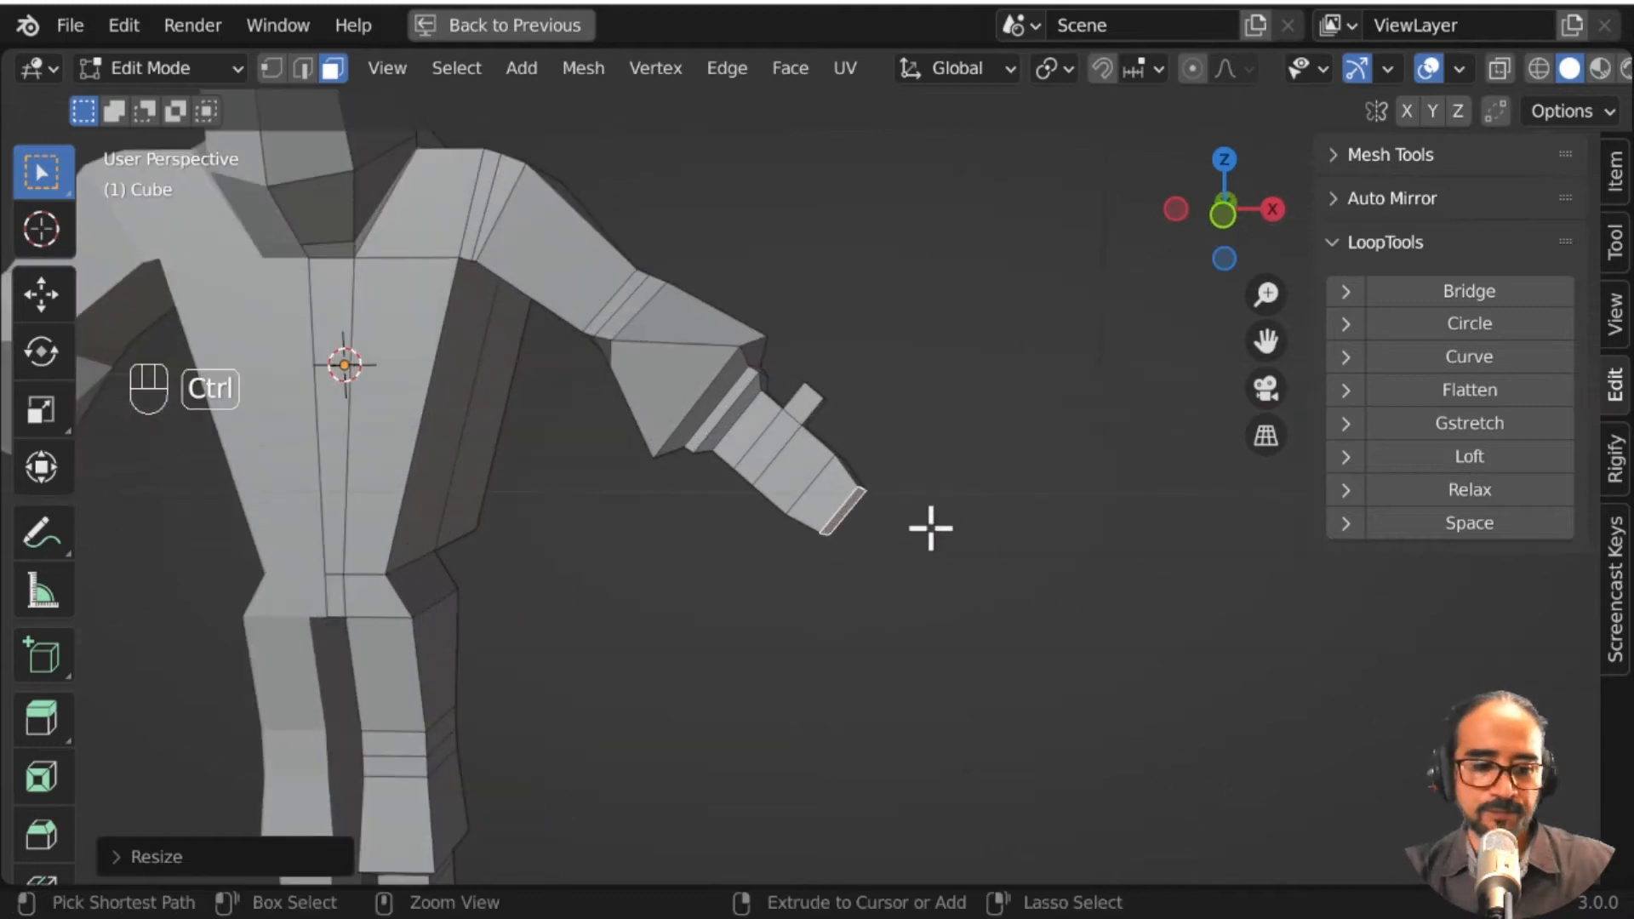
key(ctrl+KP_Add)
key(ctrl+KP_Add)
scroll(931, 529, down, 3)
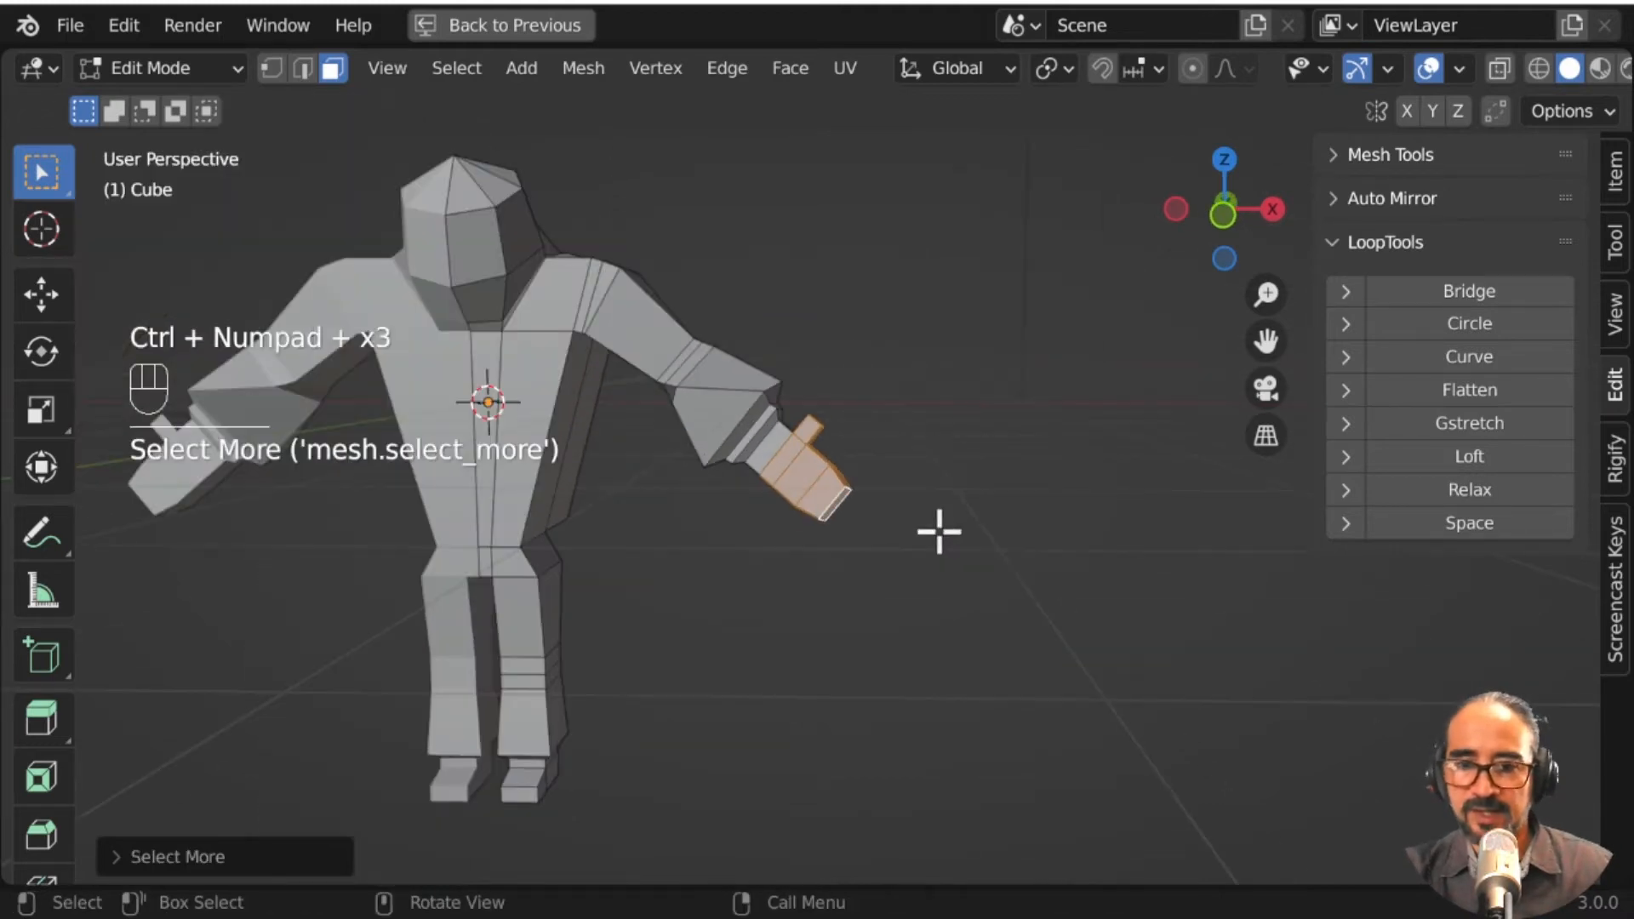
key(s)
key(g)
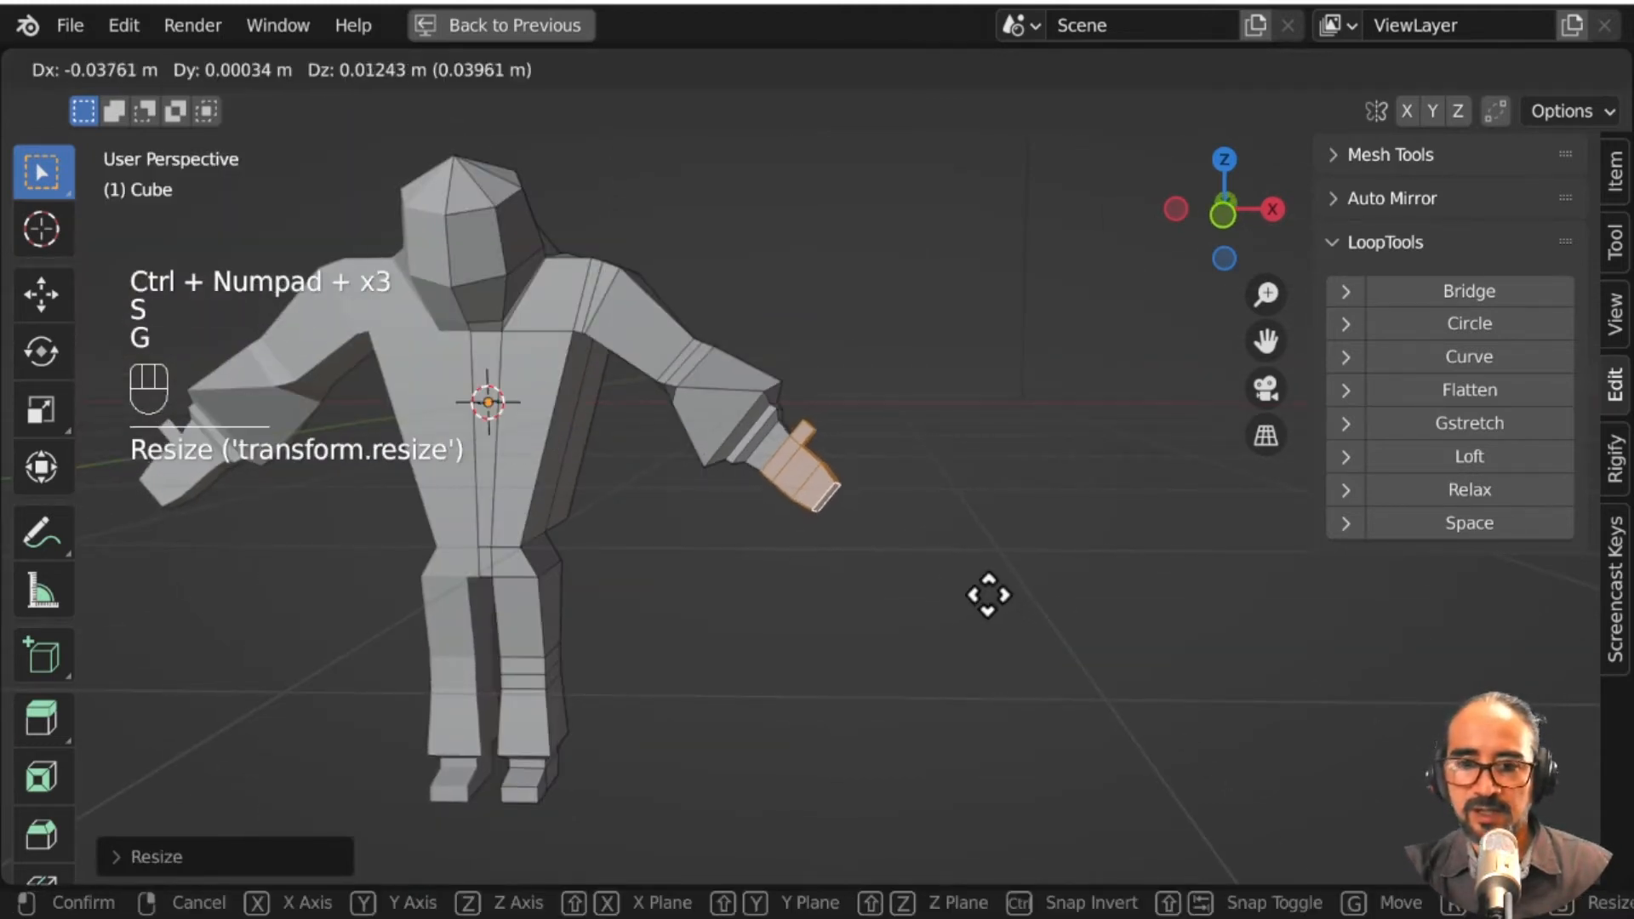
click(985, 592)
Step: Reposition the selected hand against the forearm in the front orthographic view
key(KP_1)
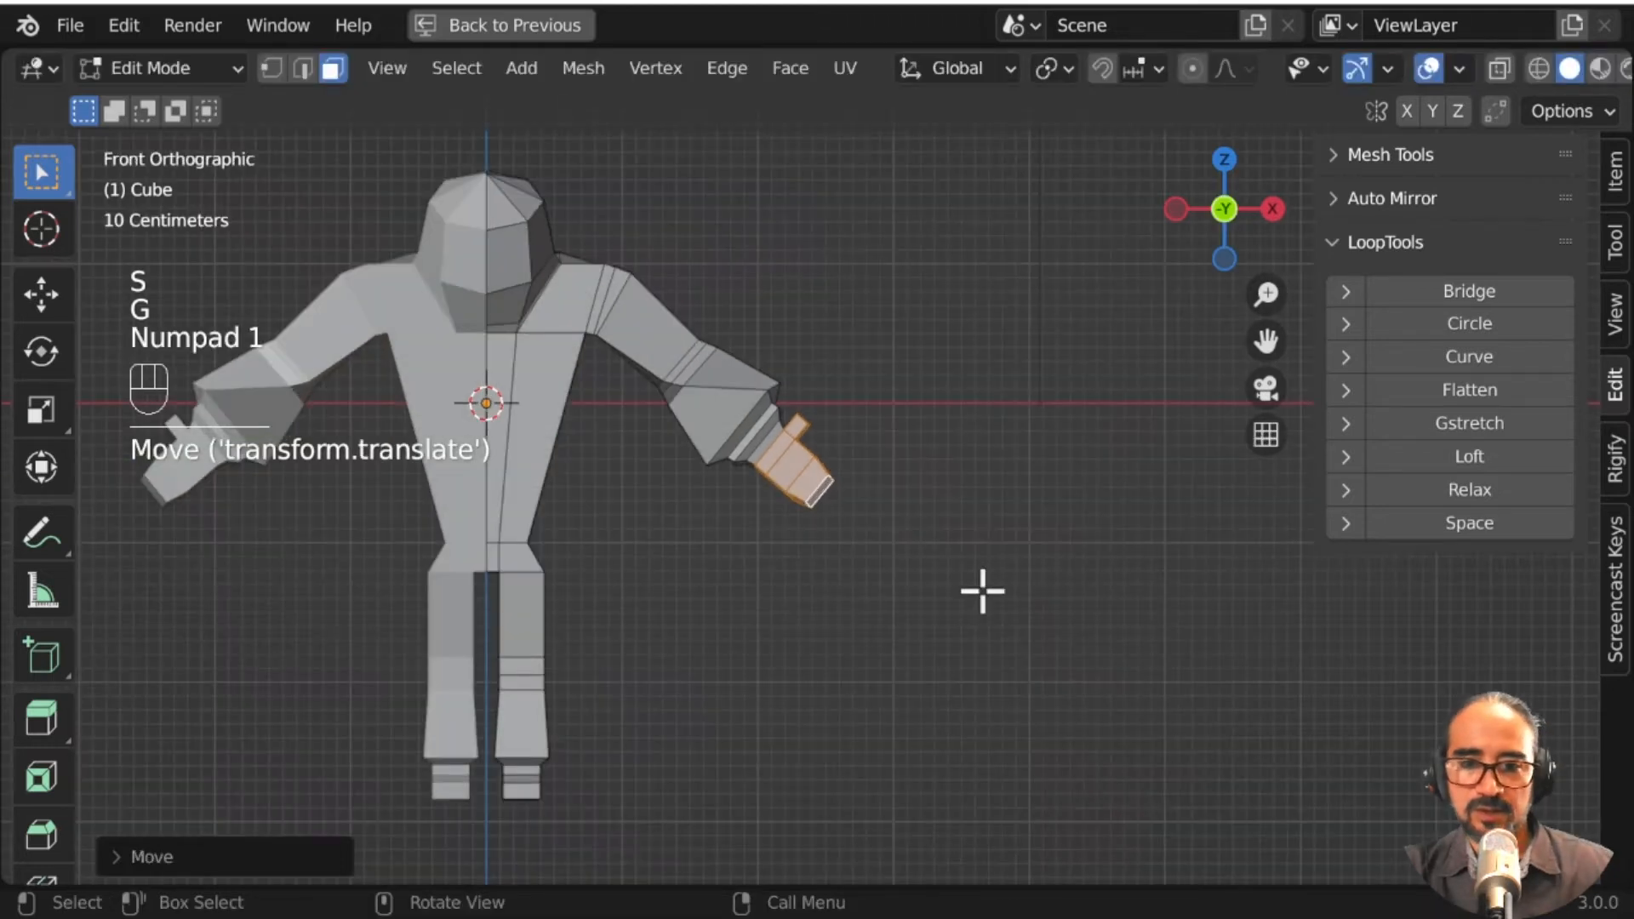
scroll(920, 626, up, 2)
key(g)
click(911, 622)
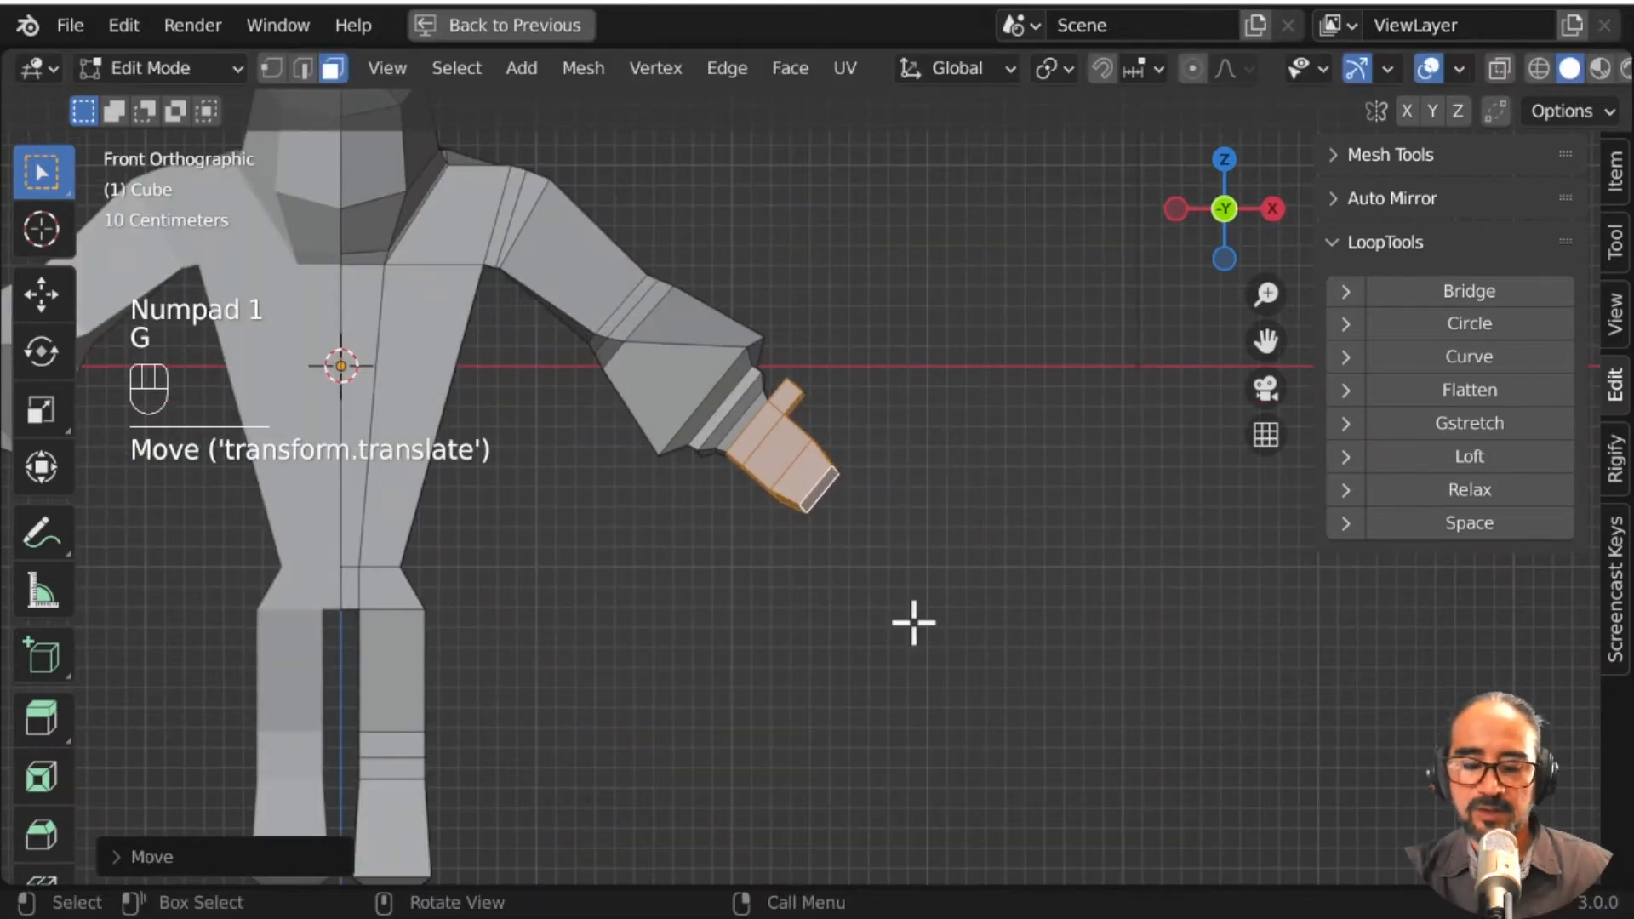
Step: Grow the selection to include the wrist faces, scale the hand and wrist down slightly and move them toward the forearm
key(ctrl+KP_6)
key(ctrl+KP_Add)
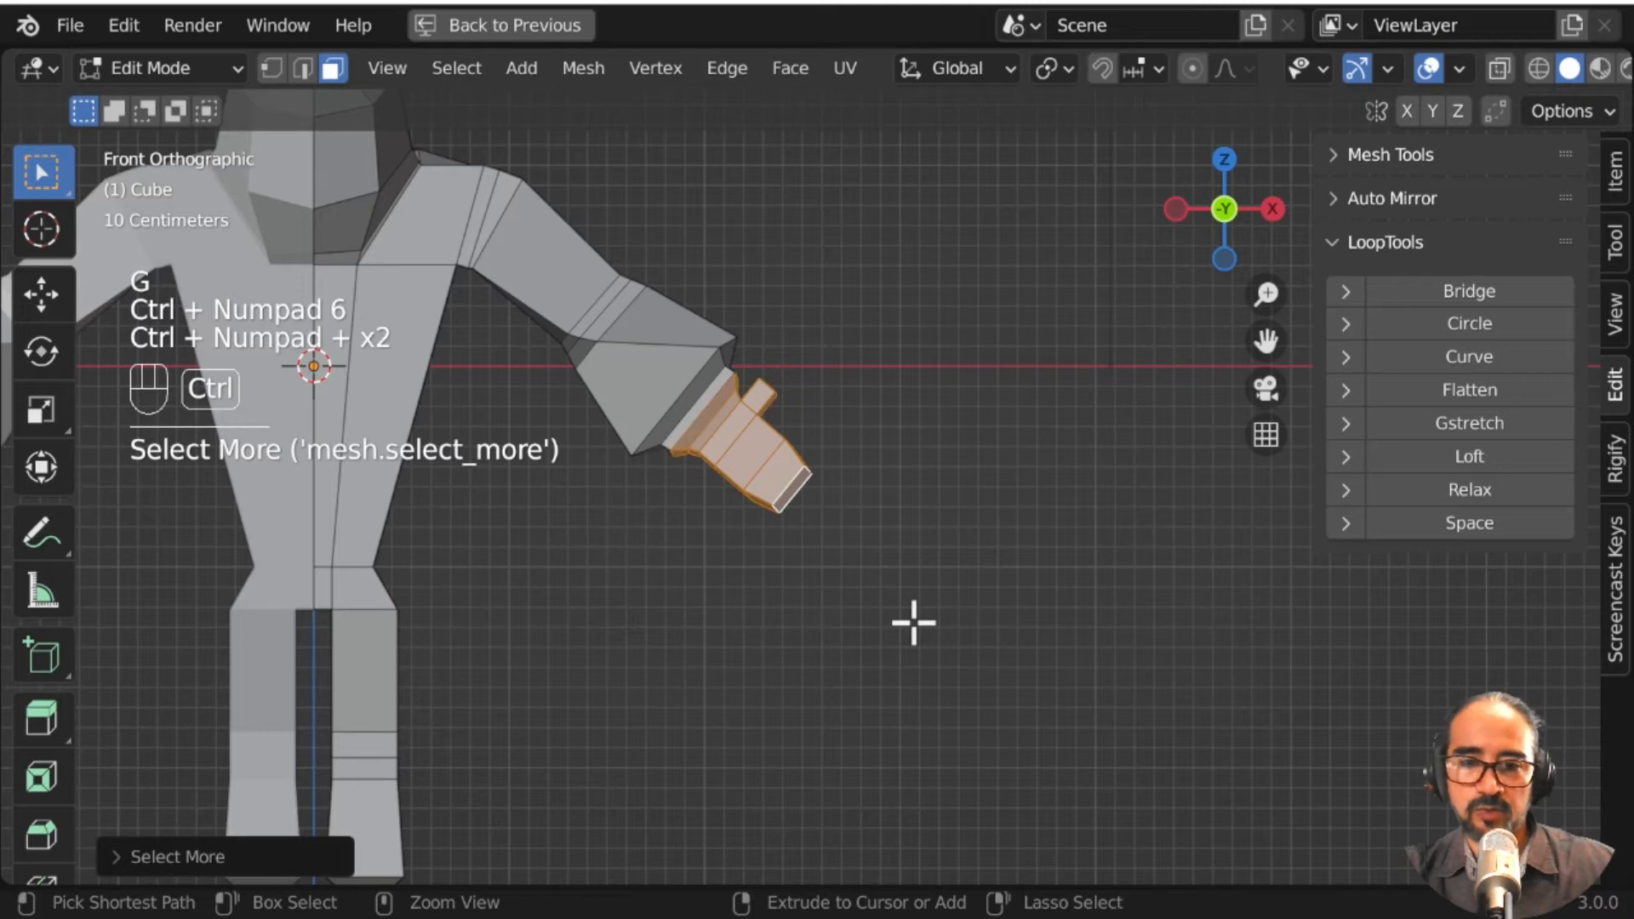
key(s)
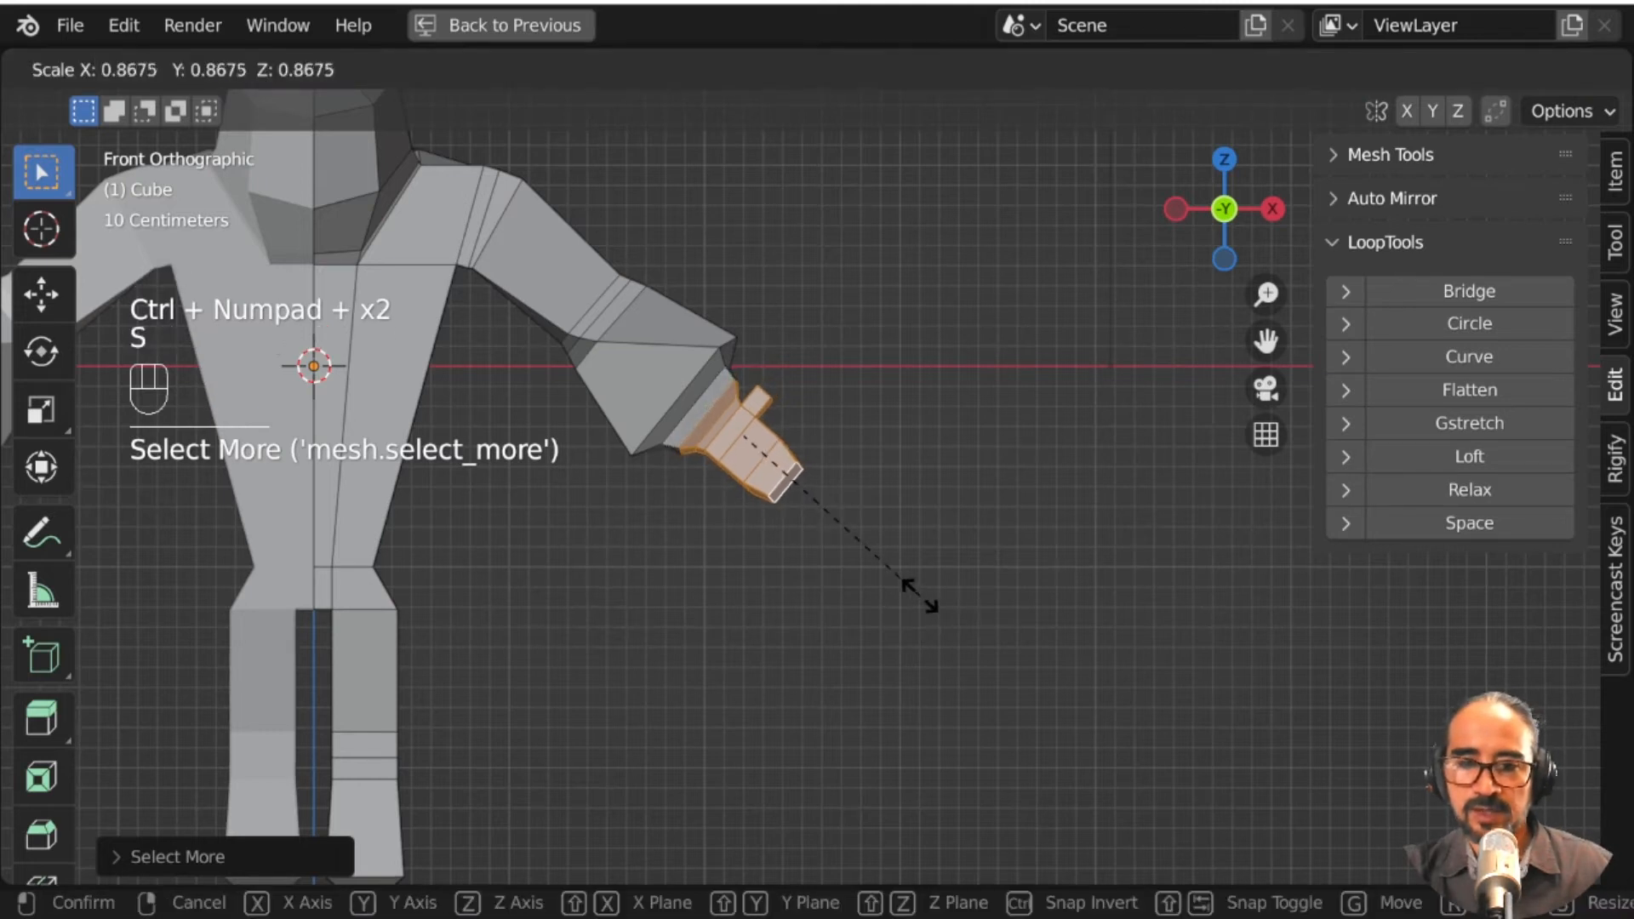
click(913, 593)
key(g)
click(907, 583)
Step: Add a level 1 subdivision to the character in Object Mode and return to Edit Mode
scroll(901, 580, down, 5)
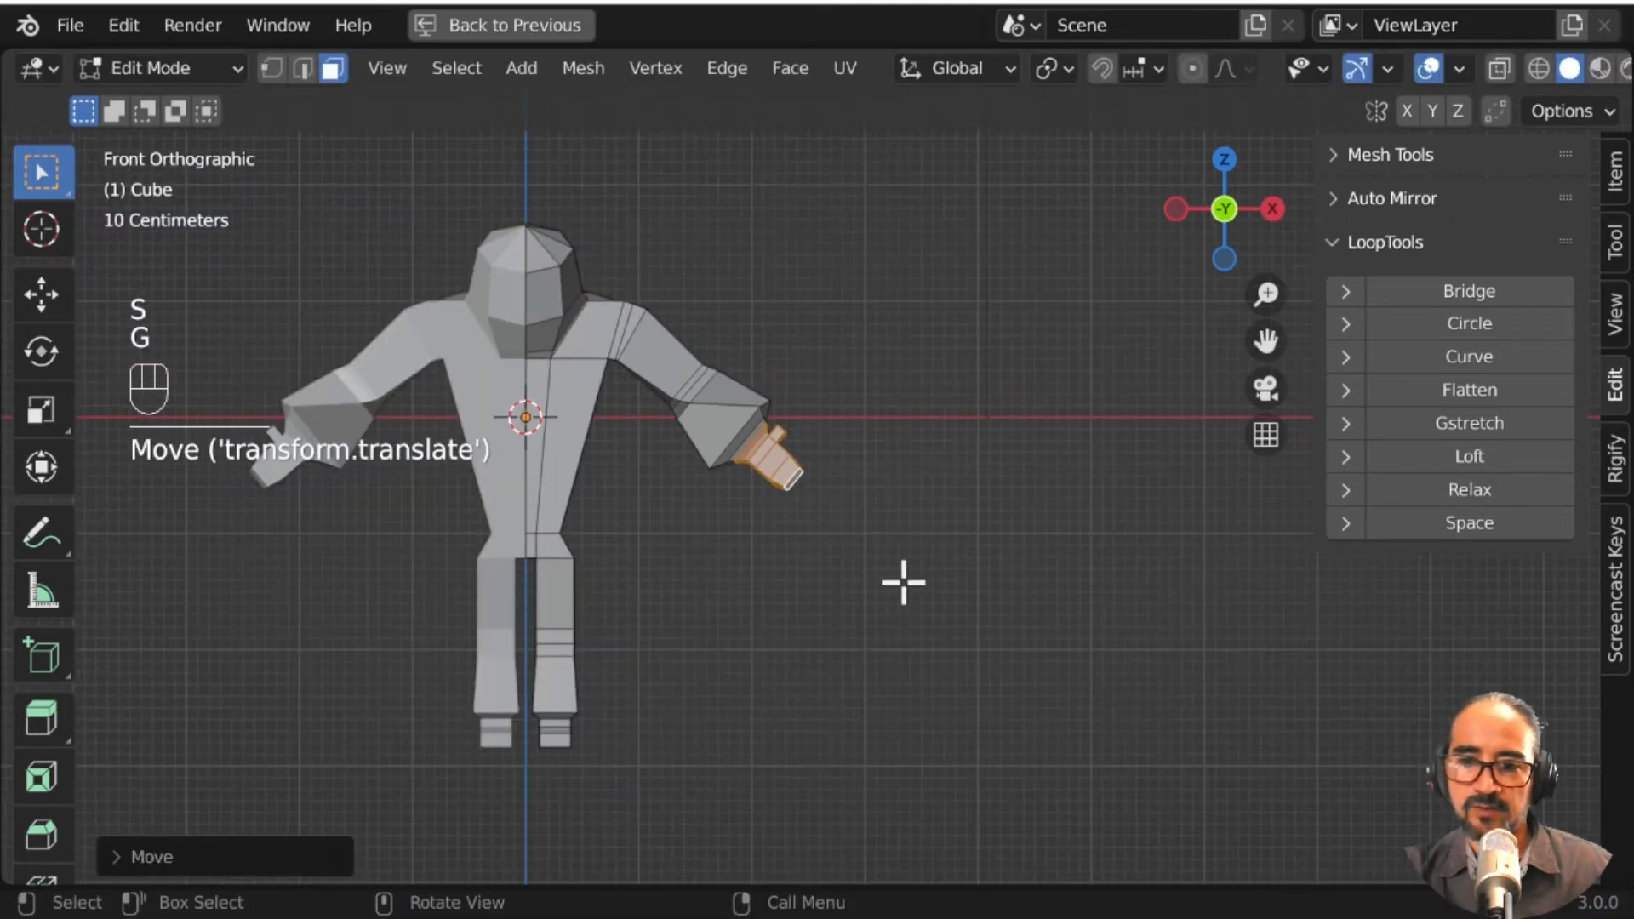
shift+middle_drag(901, 579, 1075, 557)
key(Tab)
key(ctrl+1)
scroll(1015, 557, up, 2)
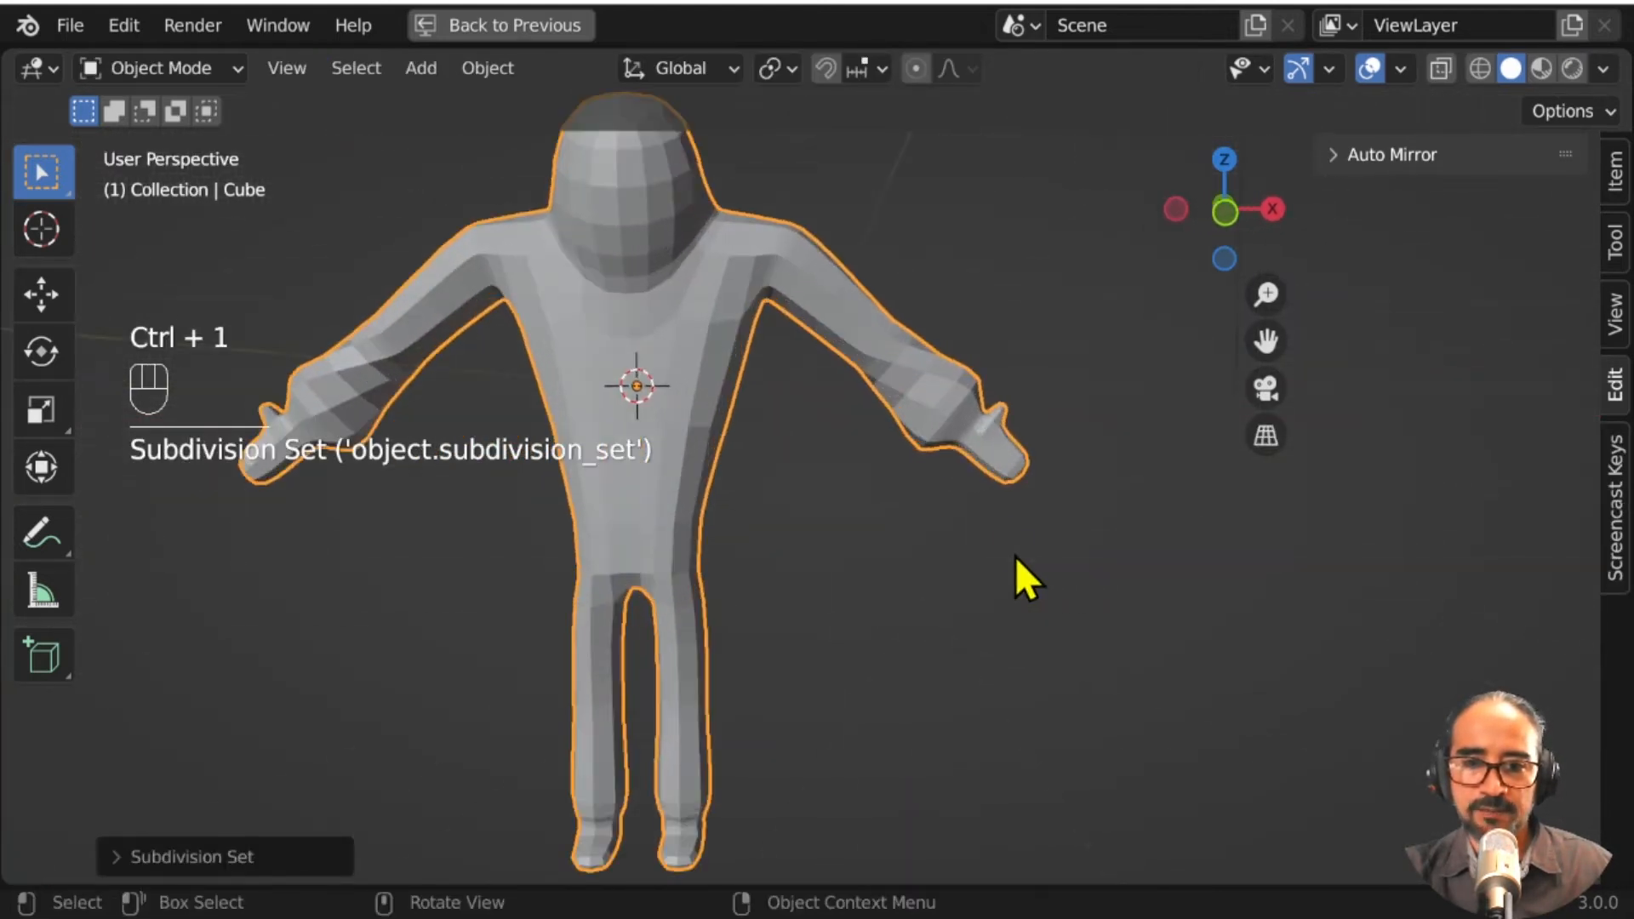
key(Tab)
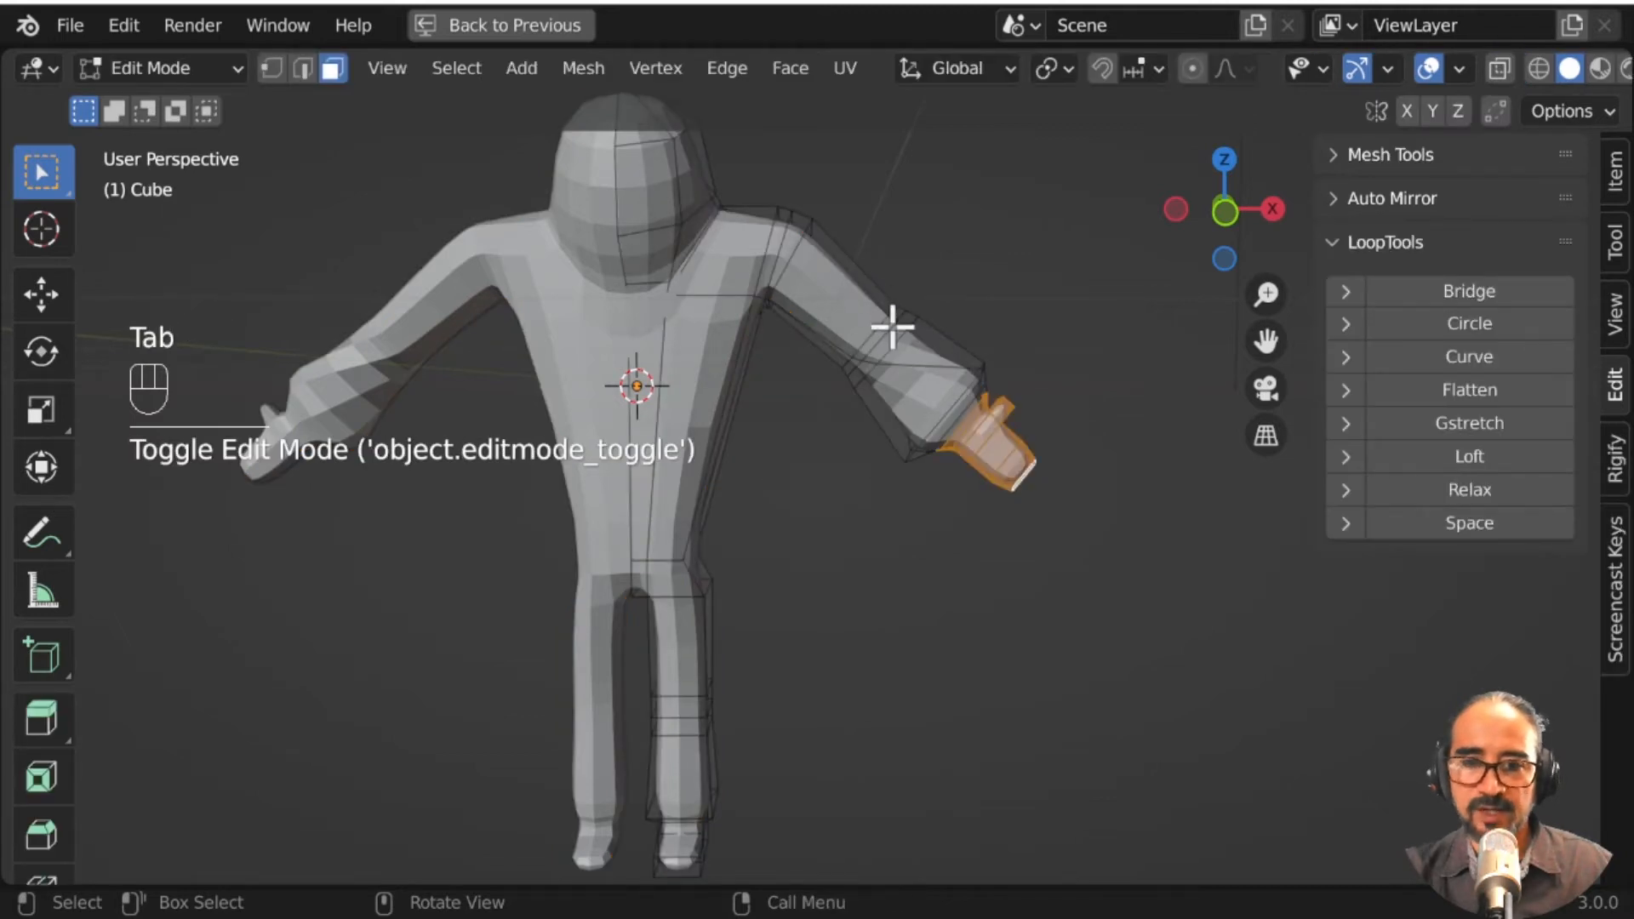
scroll(902, 315, up, 3)
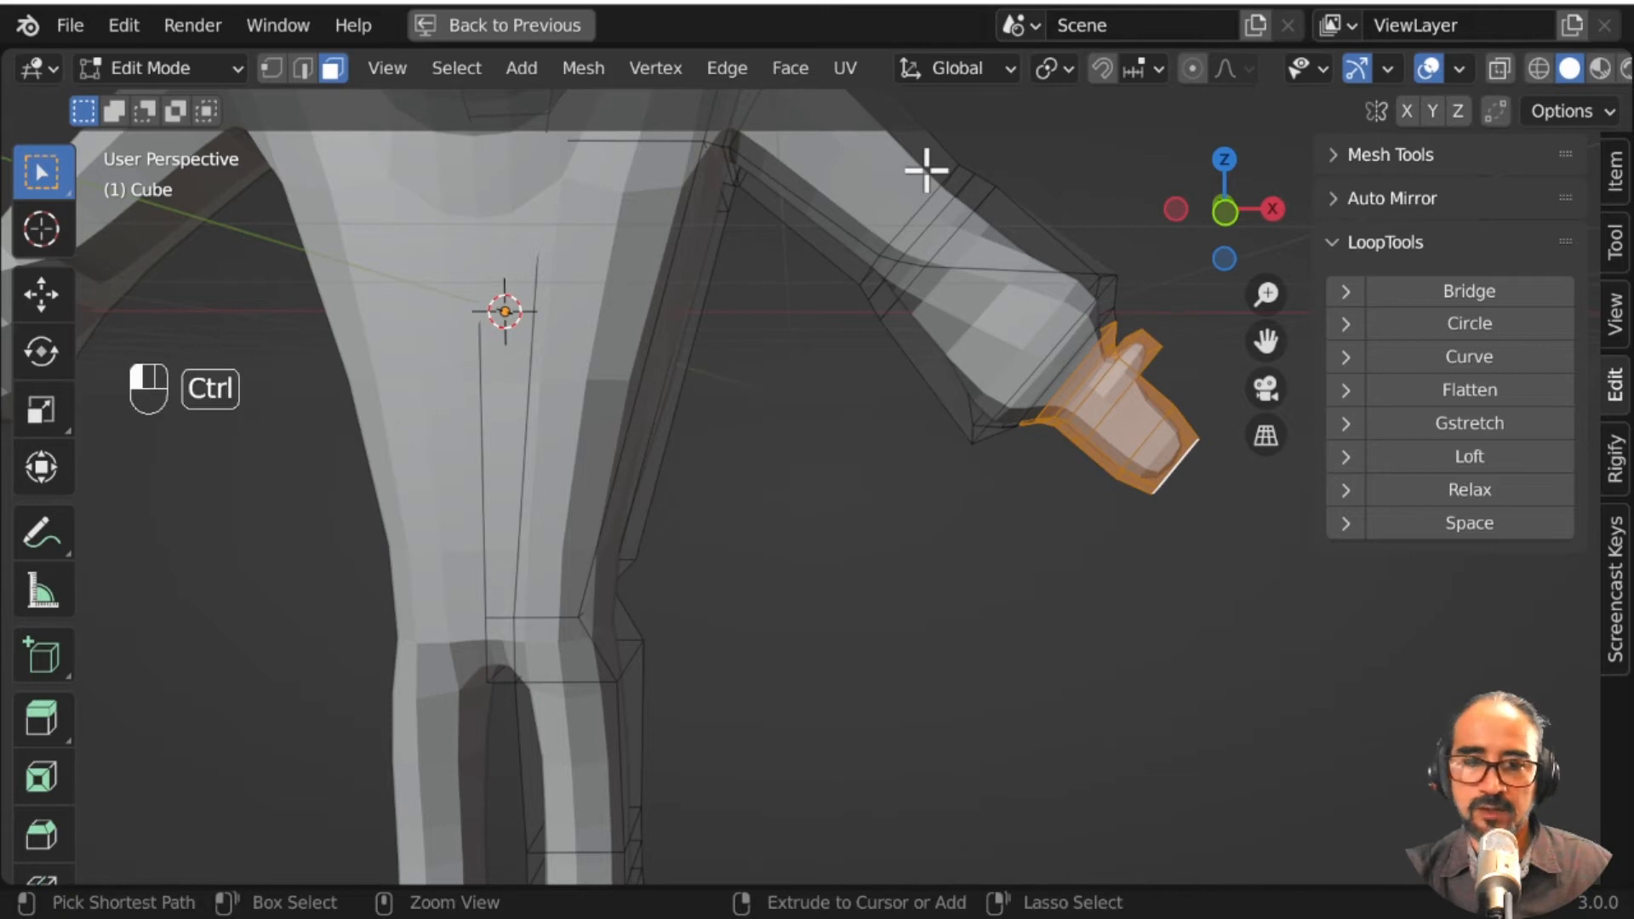
ctrl+click(926, 171)
ctrl+click(848, 219)
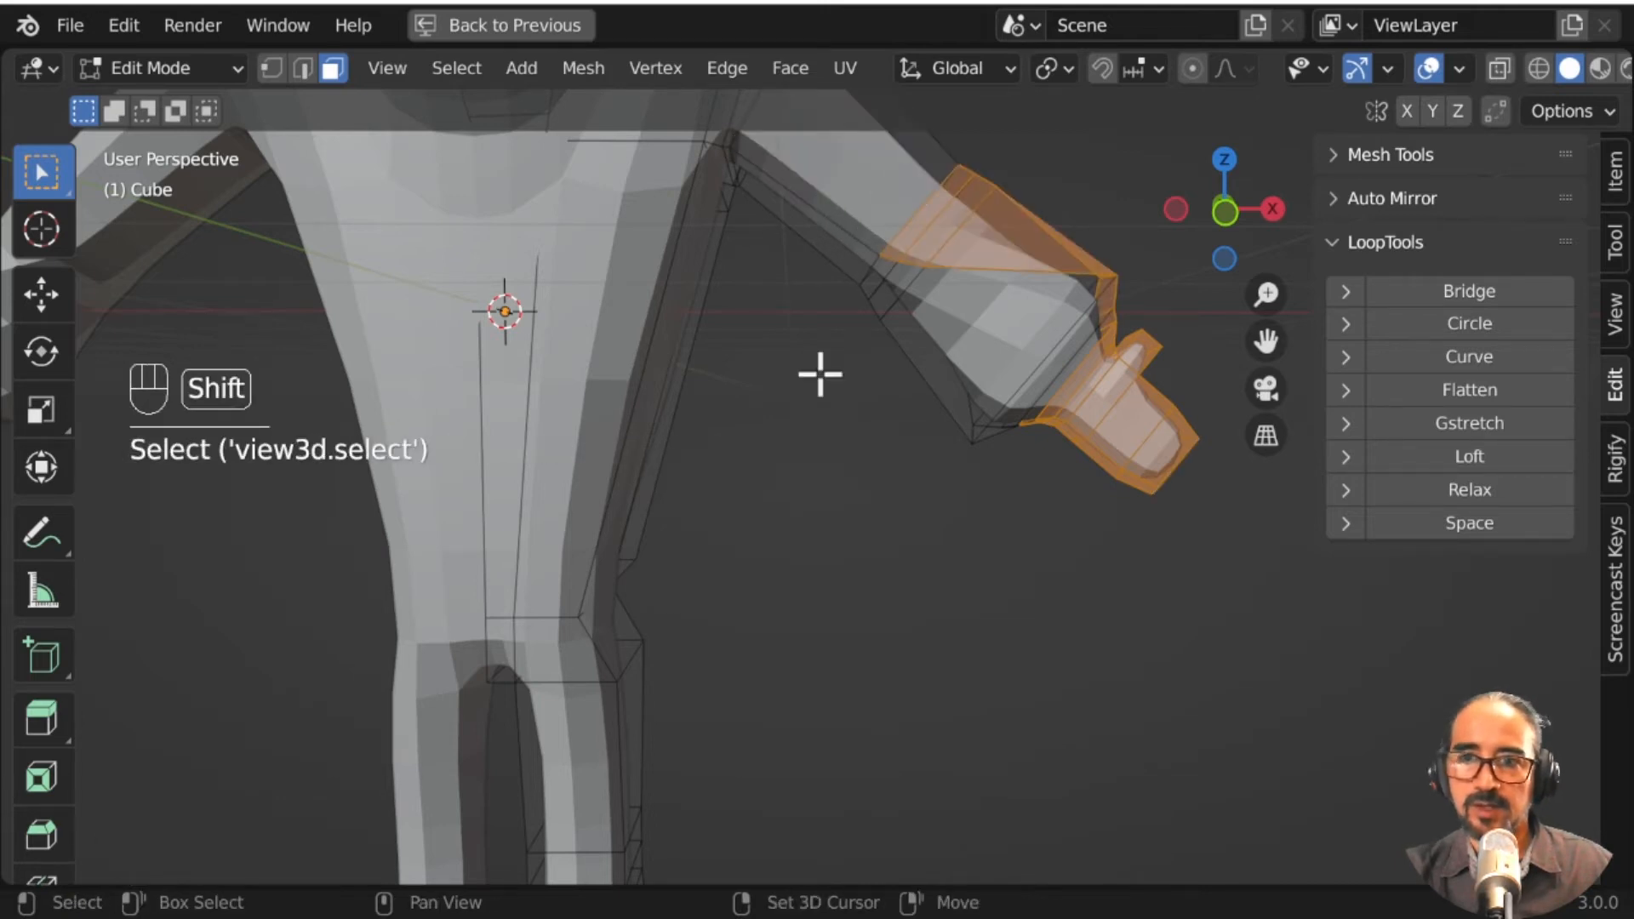
middle_drag(821, 372, 876, 401)
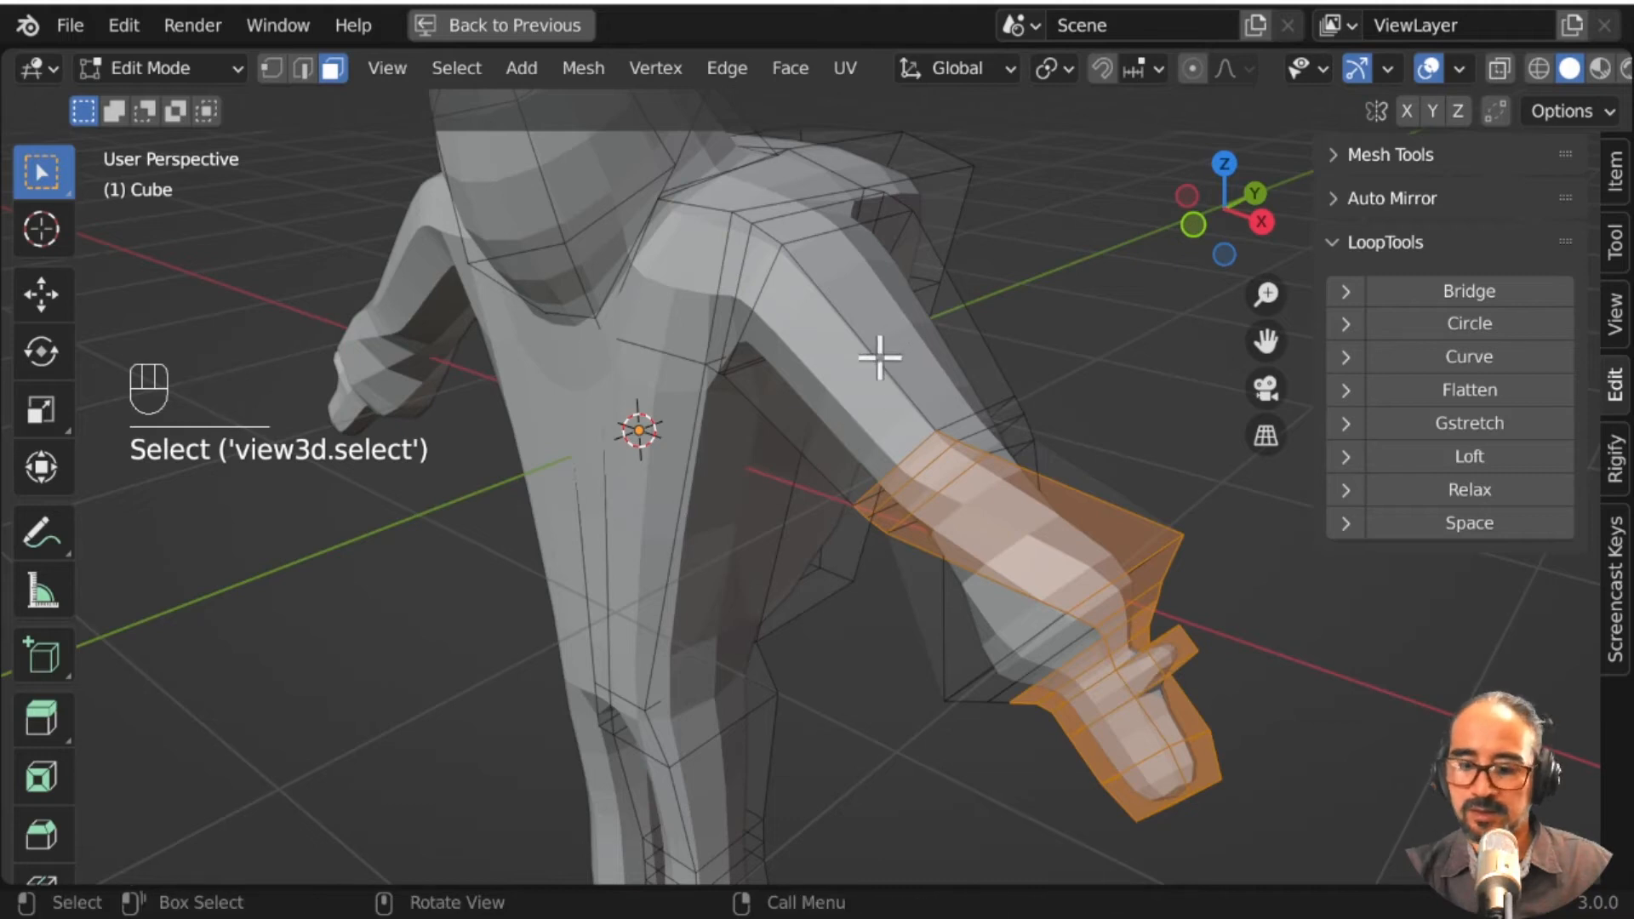
Step: Select the front and outer faces of the upper arm and fatten them by about 0.15 m with Shrink/Fatten
click(945, 430)
ctrl+click(885, 370)
click(851, 388)
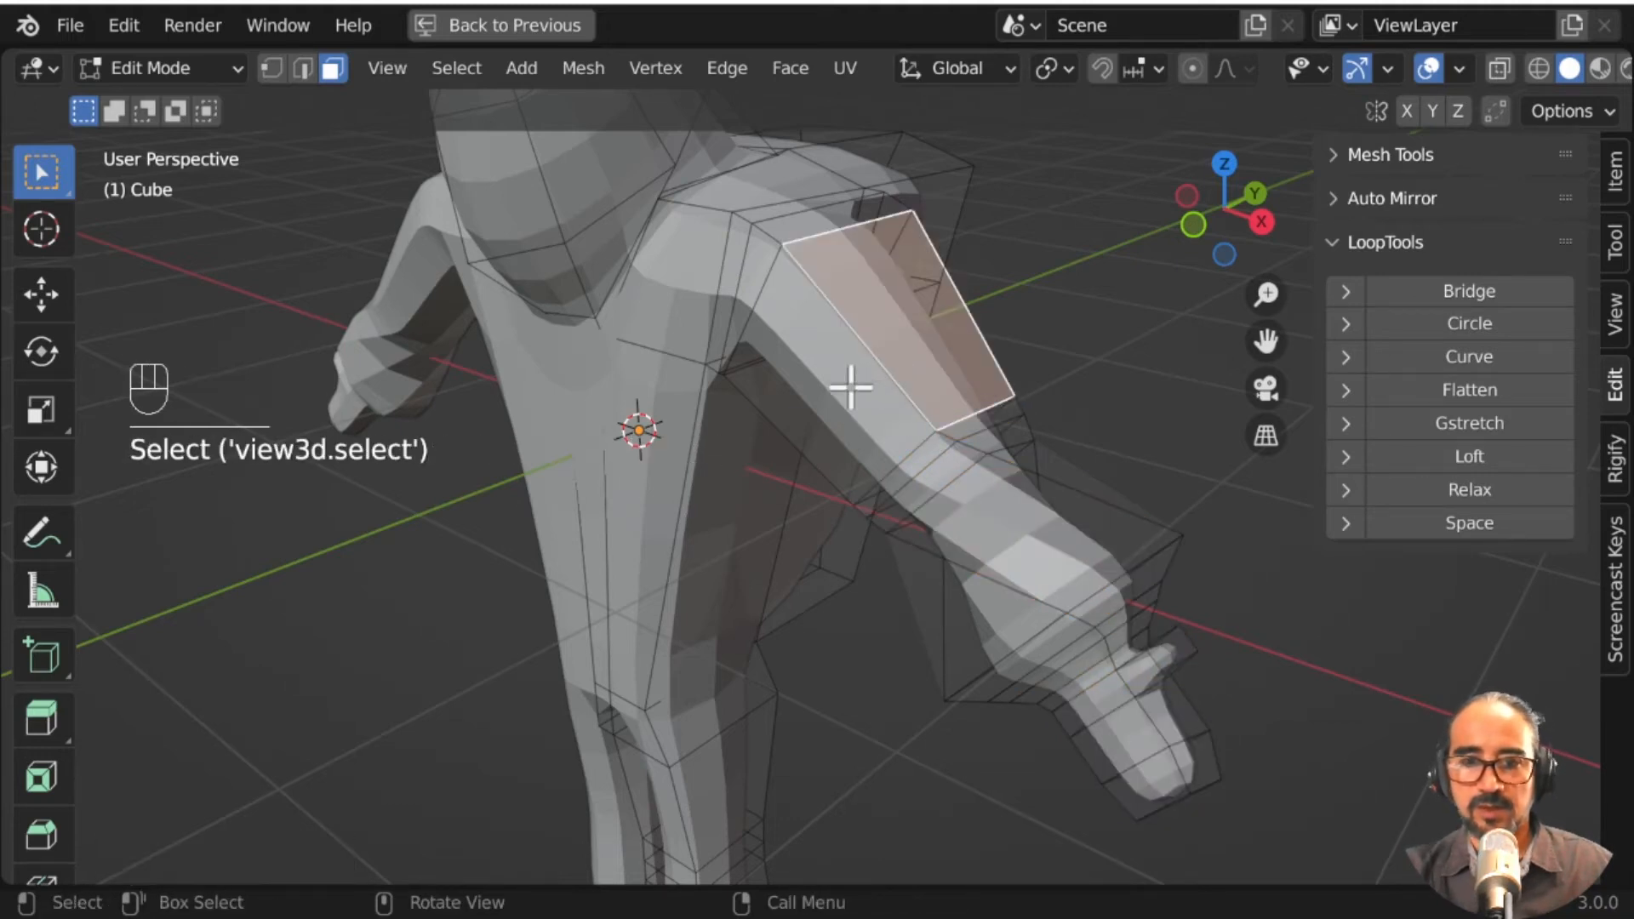
ctrl+click(868, 359)
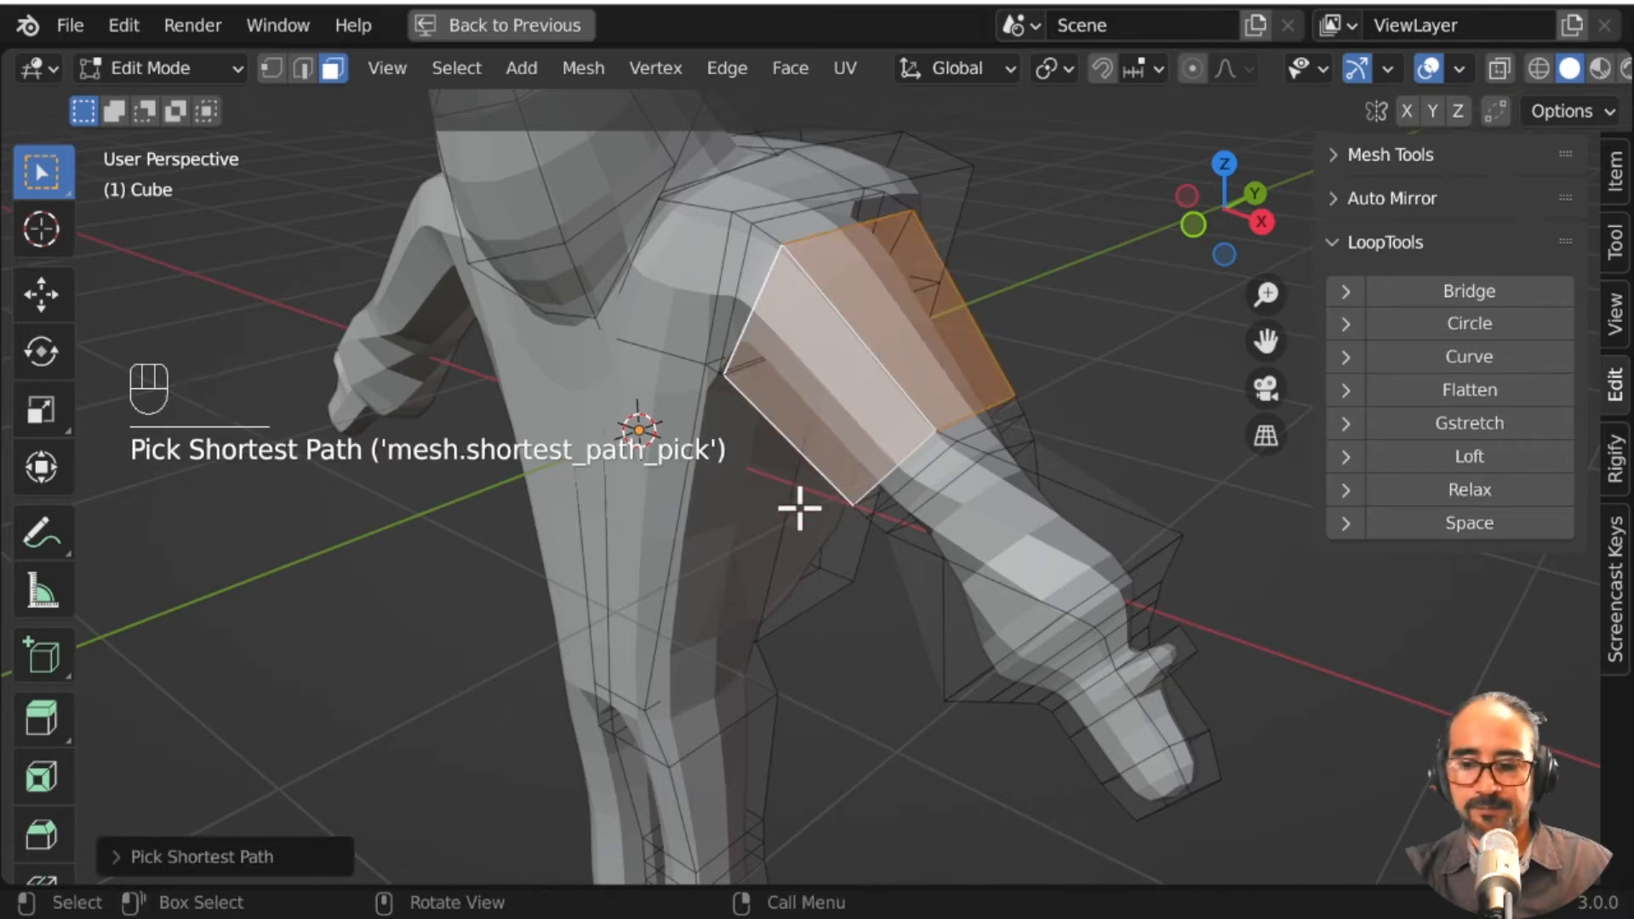
middle_drag(795, 509, 868, 561)
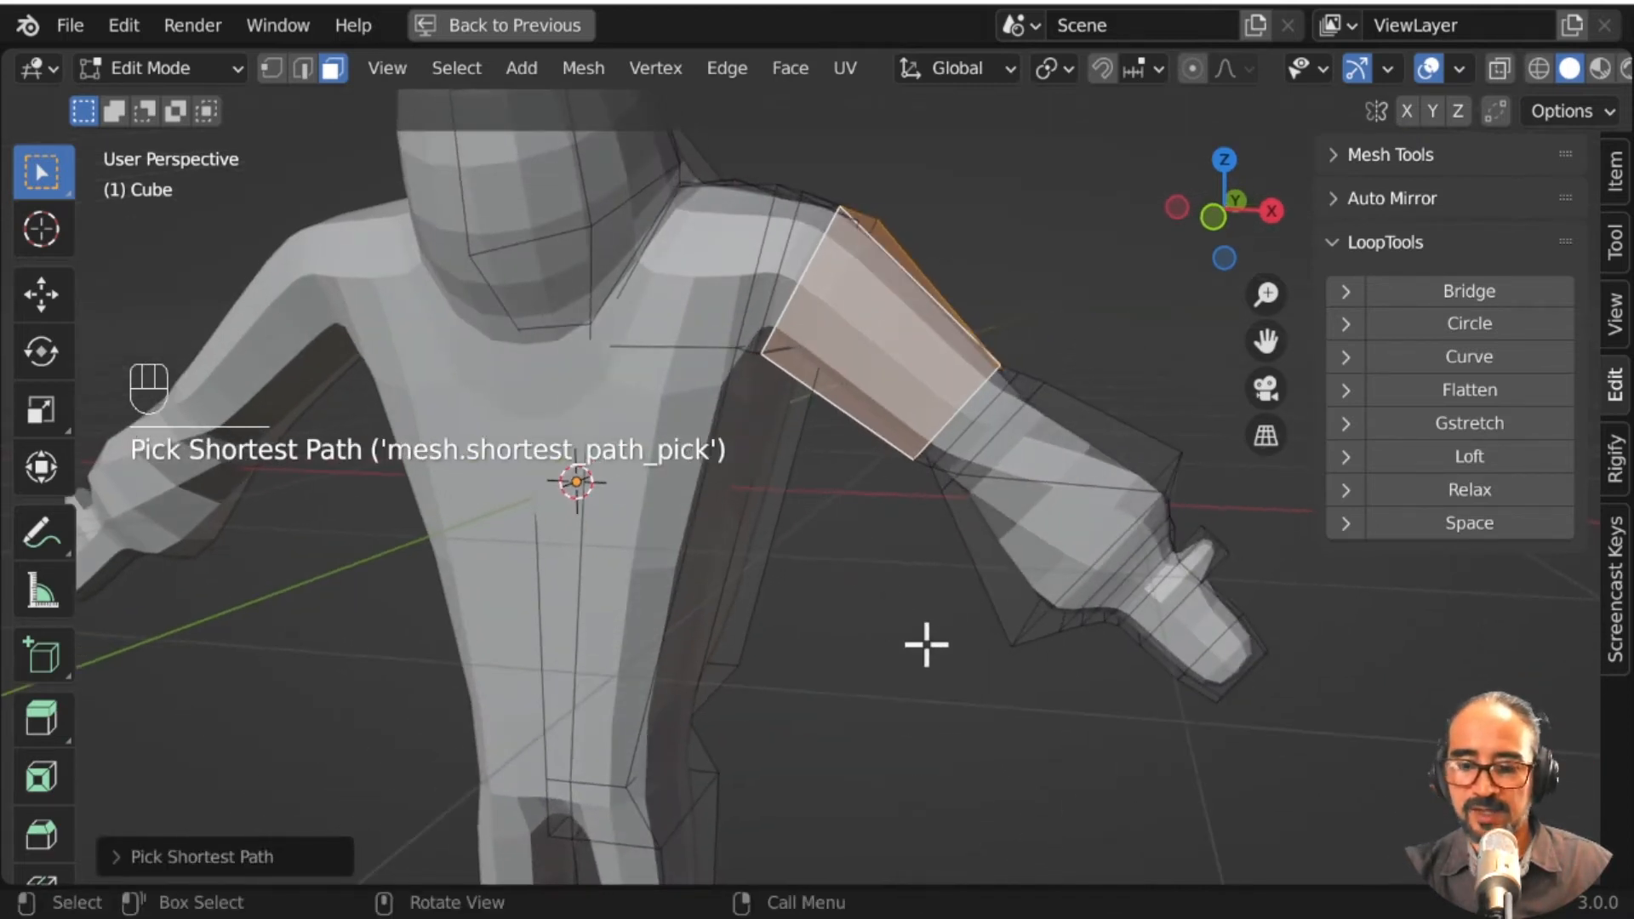
key(ctrl+s)
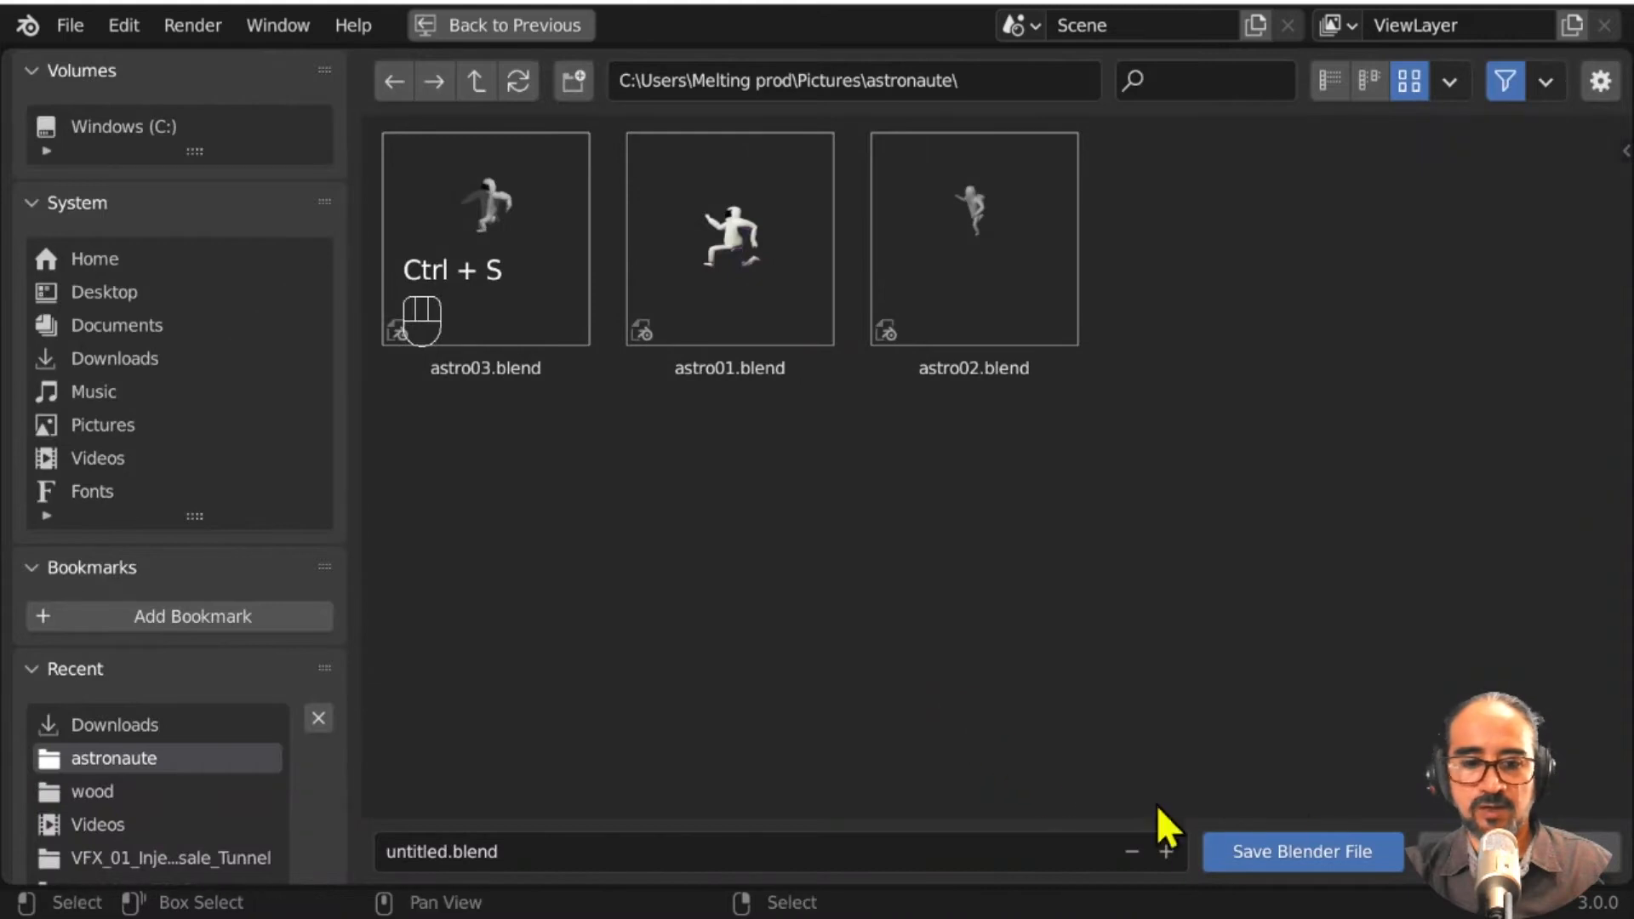
key(Escape)
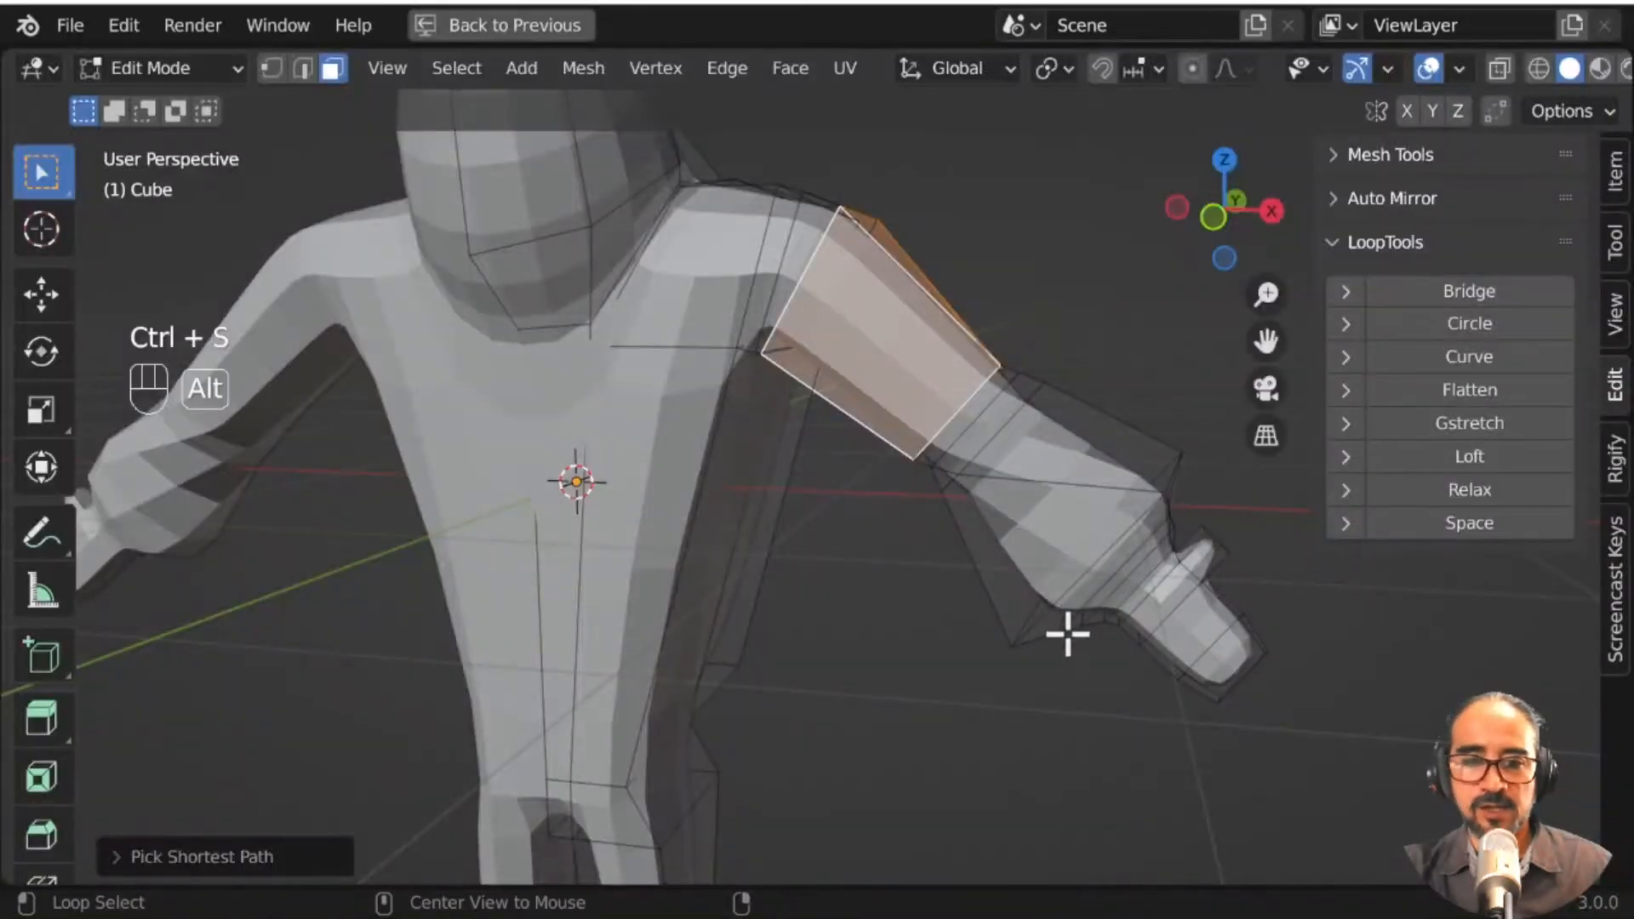
key(alt+s)
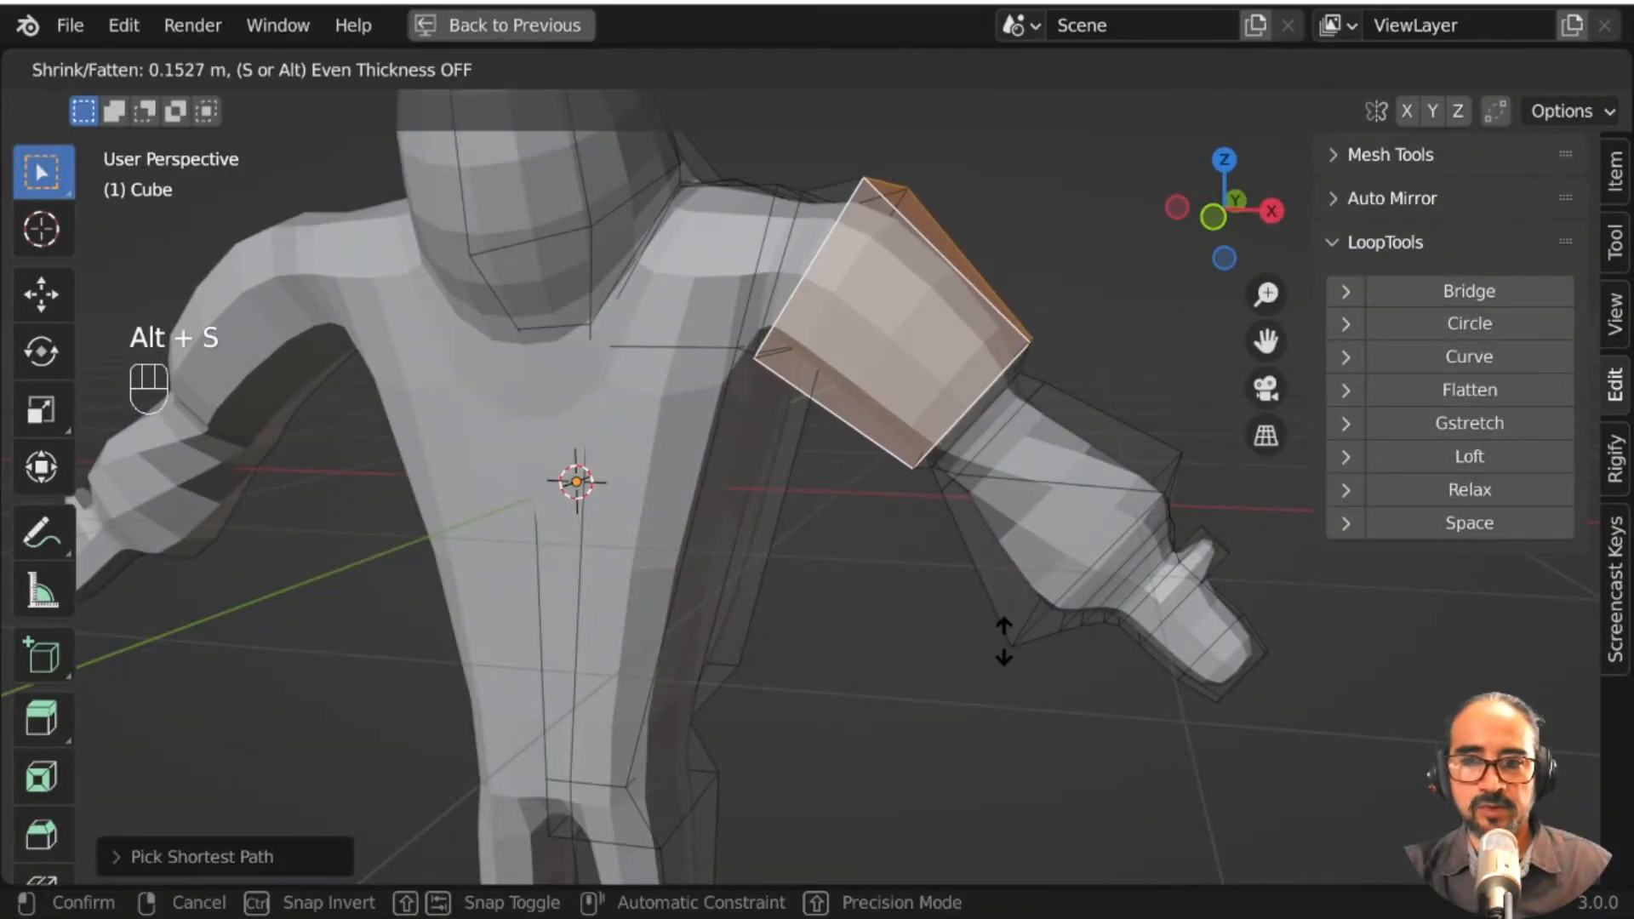
click(1002, 639)
scroll(981, 616, down, 5)
middle_drag(982, 617, 693, 591)
scroll(693, 571, up, 5)
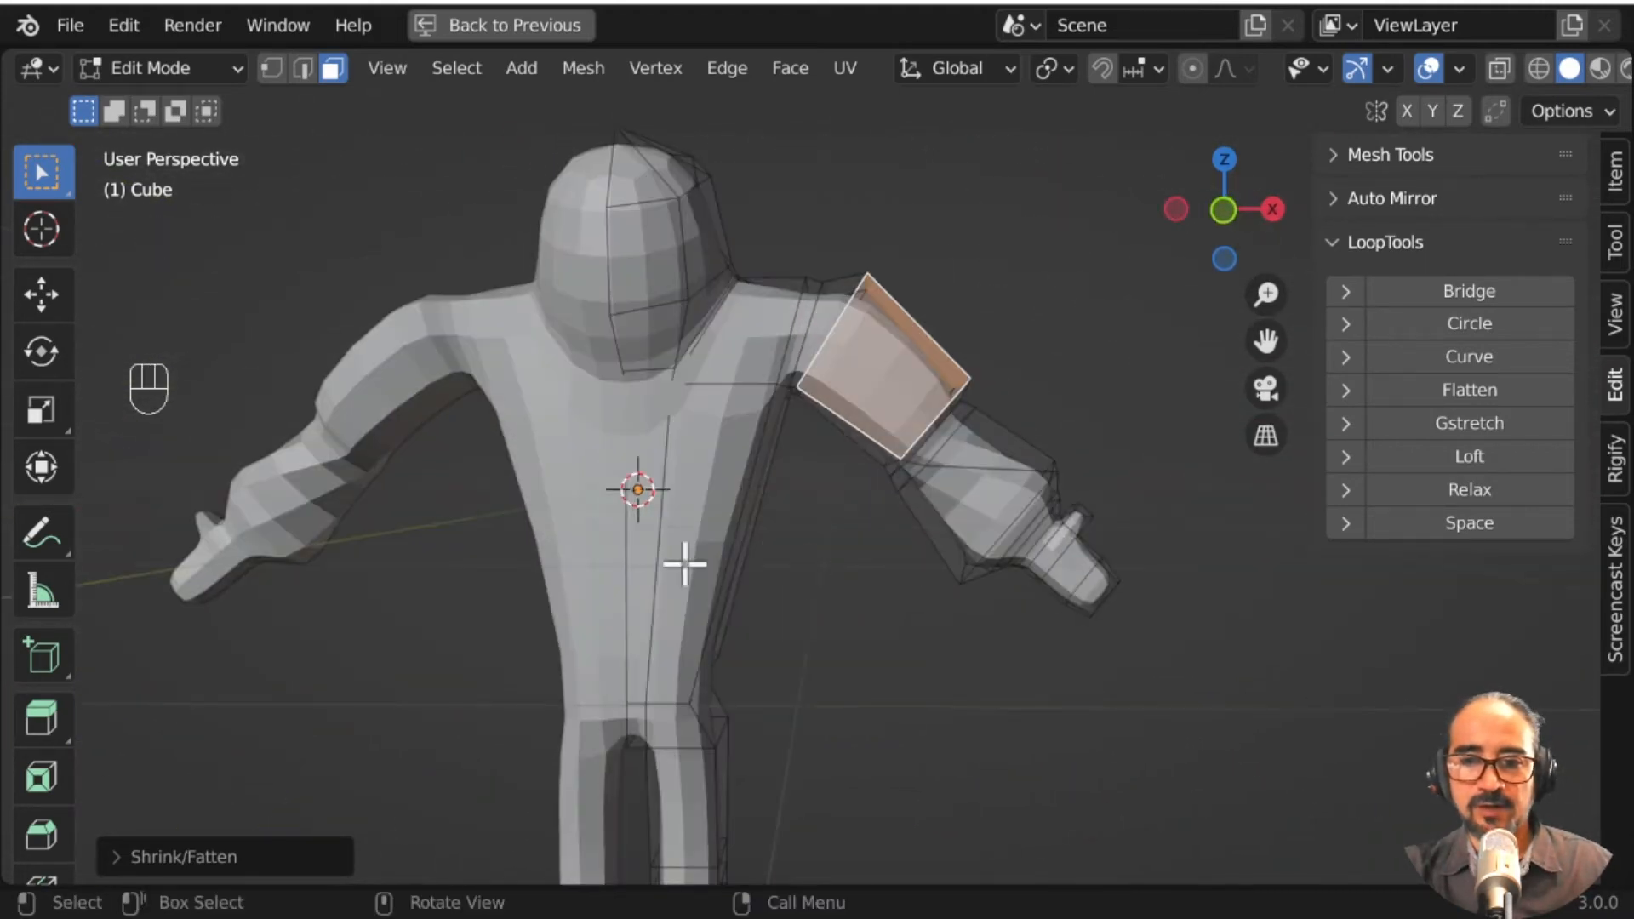
Step: Add a horizontal loop cut around the torso and slide it down close to the waist
key(ctrl+r)
click(711, 586)
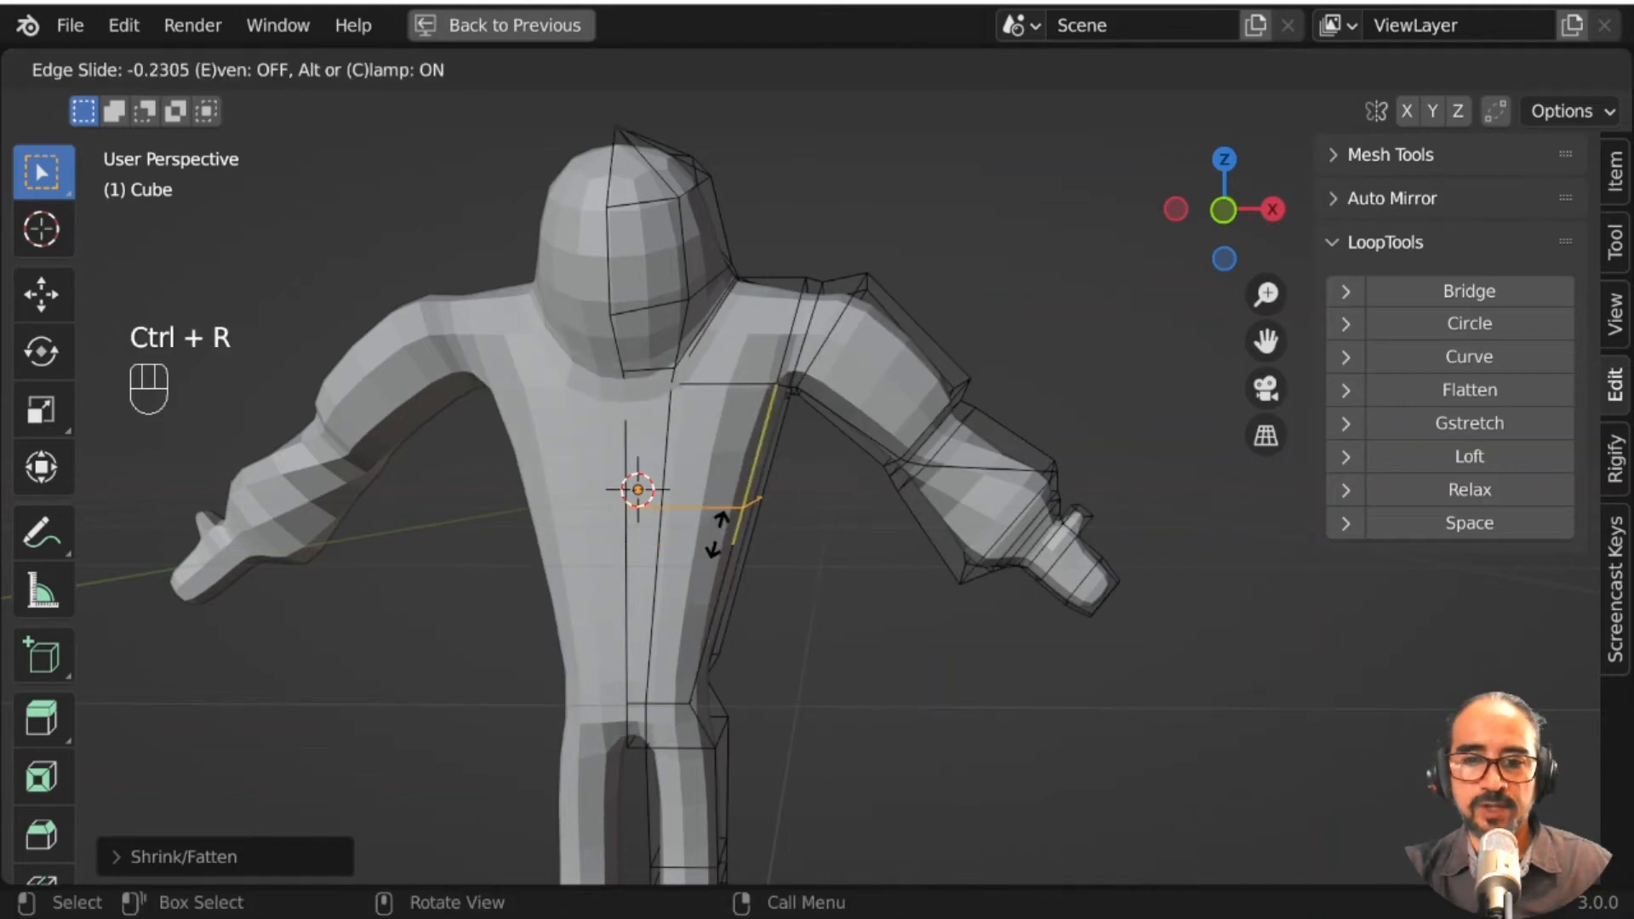
click(749, 655)
Step: Select the new loop's front edges above the waist, scale them up, move them freely and leave Edit Mode
middle_drag(774, 656, 726, 675)
shift+click(679, 644)
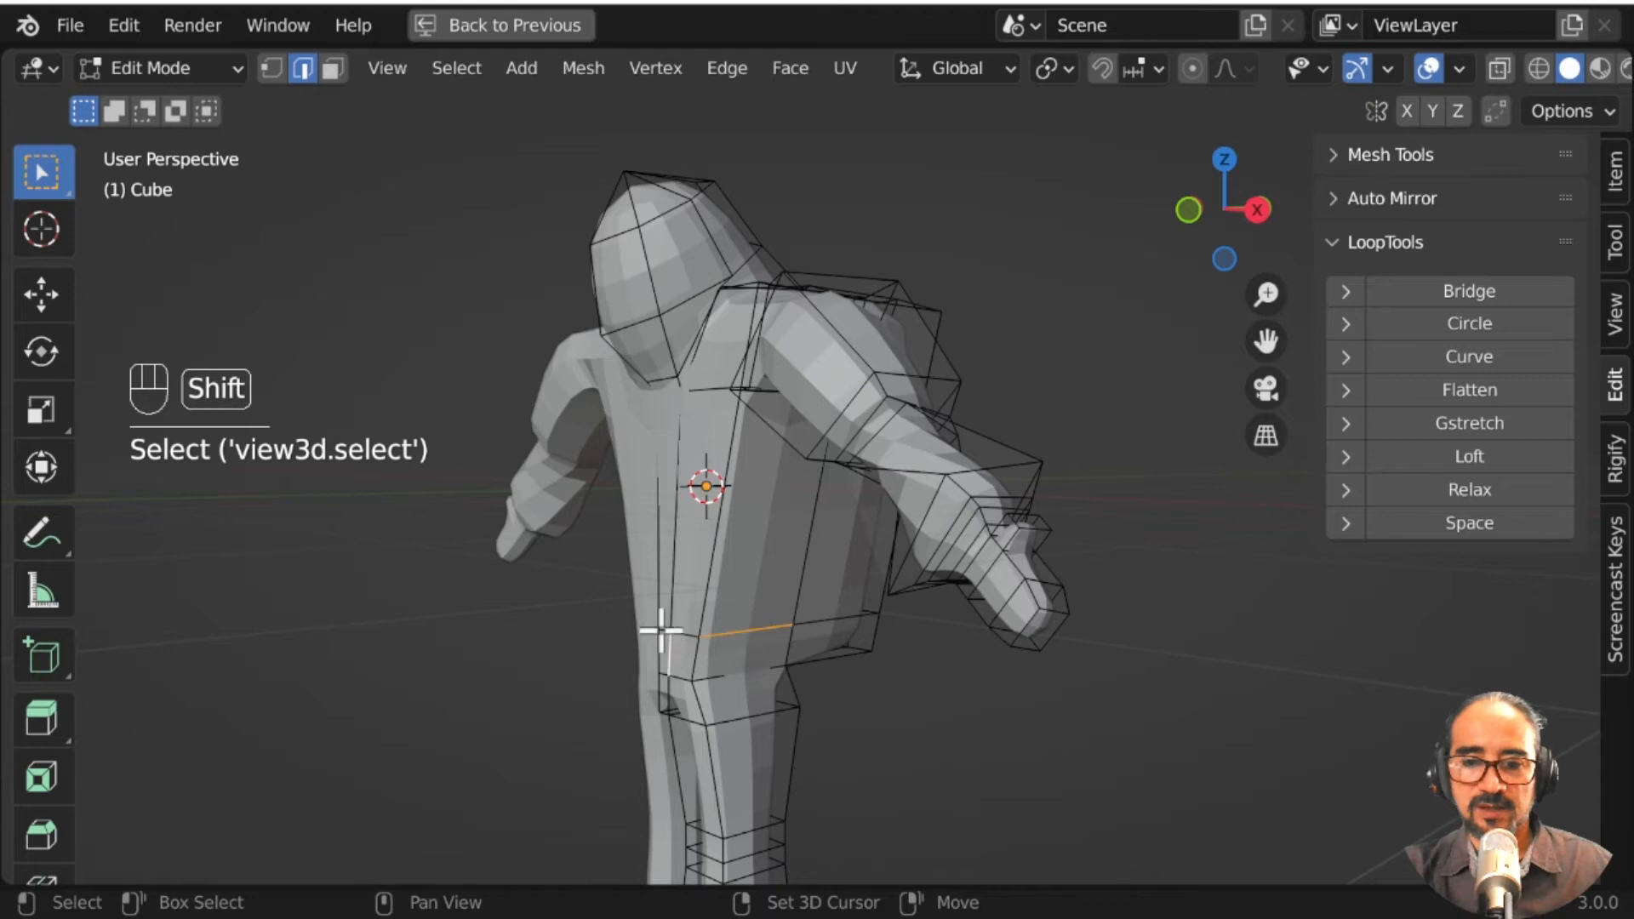
middle_drag(673, 647, 839, 570)
key(s)
click(803, 674)
key(g)
click(895, 677)
key(Tab)
scroll(745, 611, down, 3)
scroll(743, 601, down, 2)
scroll(926, 660, up, 3)
scroll(815, 564, up, 2)
Step: Return to Edit Mode with face selection, select the thigh's outer face and move it outward
key(Tab)
click(839, 656)
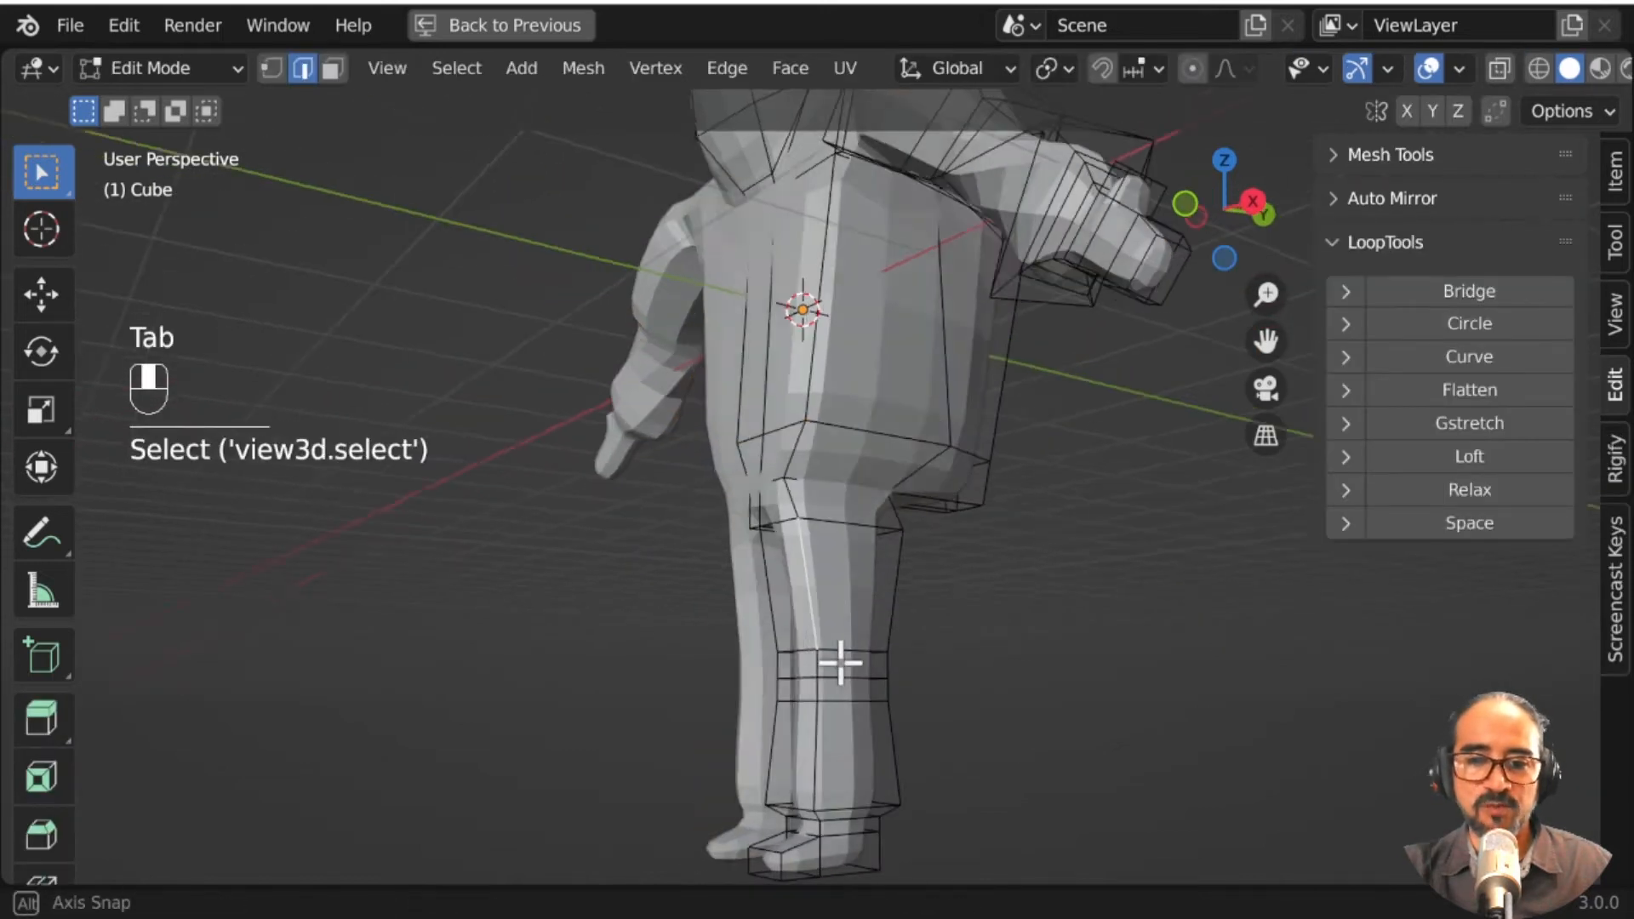
middle_drag(840, 660, 555, 360)
click(333, 69)
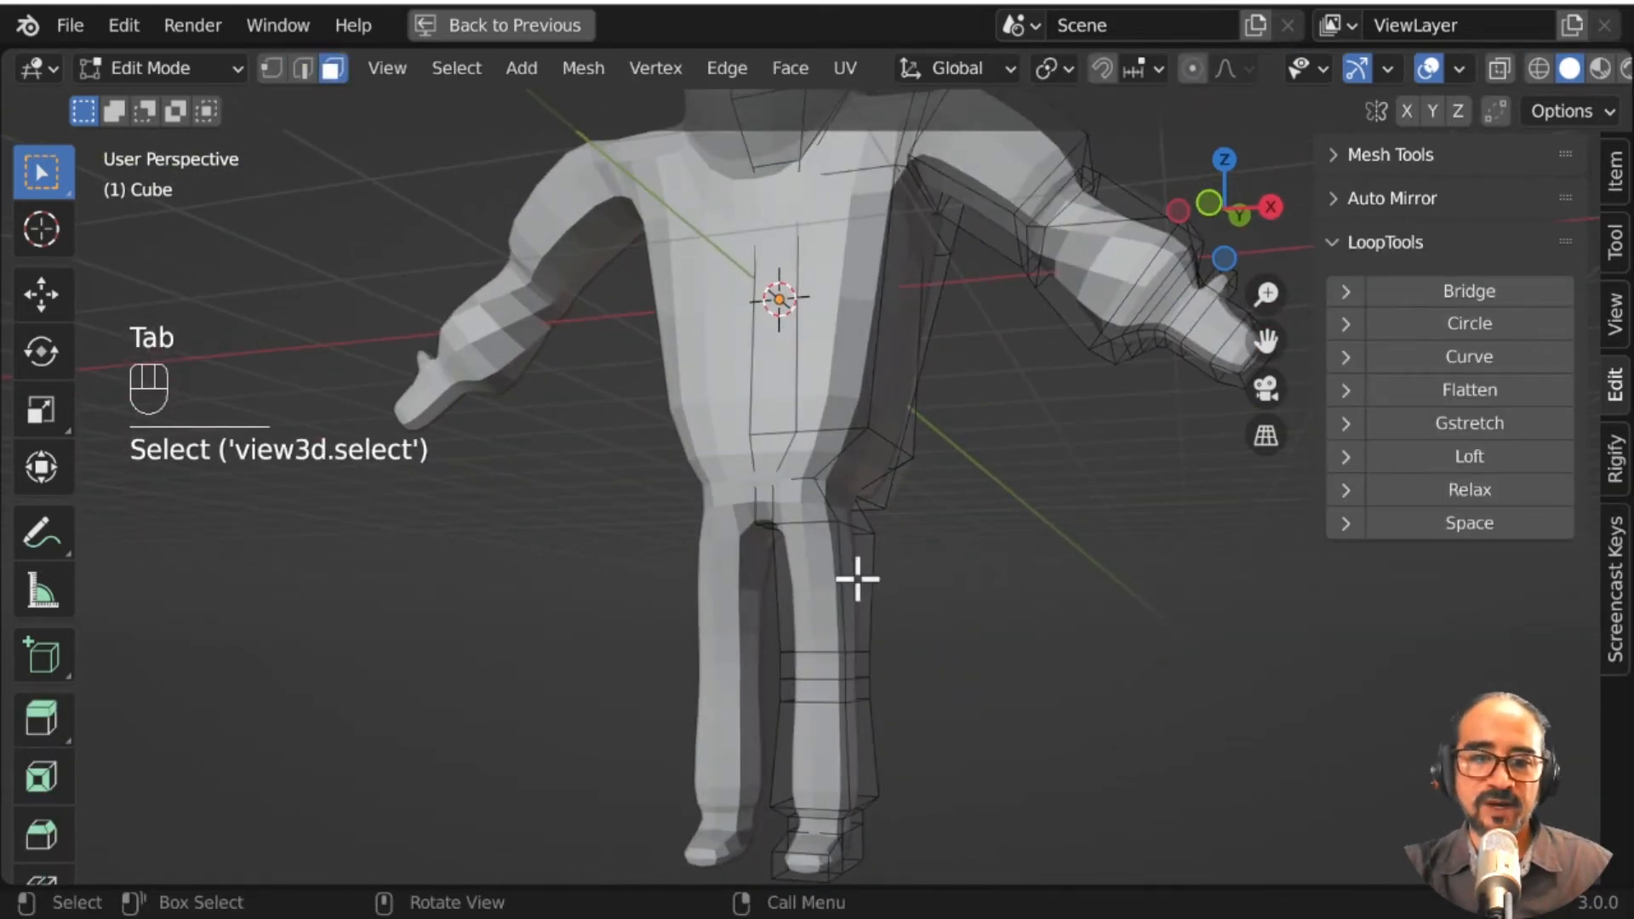
click(861, 604)
middle_drag(861, 604, 1023, 730)
key(g)
click(968, 661)
Step: Select the lower leg's outer face and move it outward to widen the calf
click(905, 729)
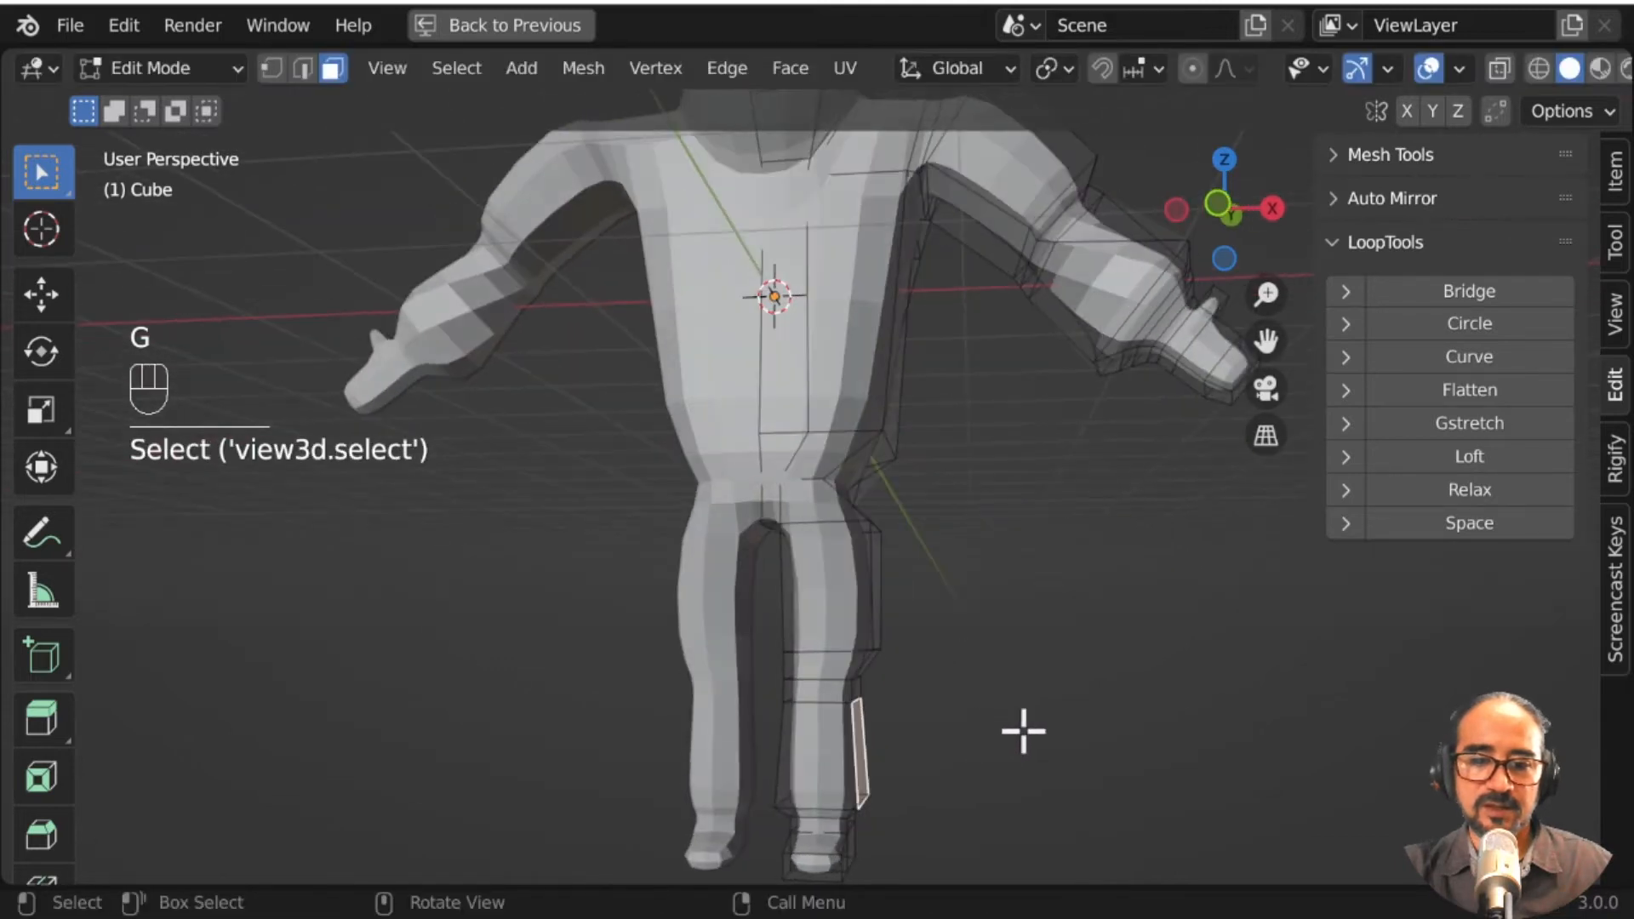
key(g)
click(952, 686)
middle_drag(953, 686, 830, 657)
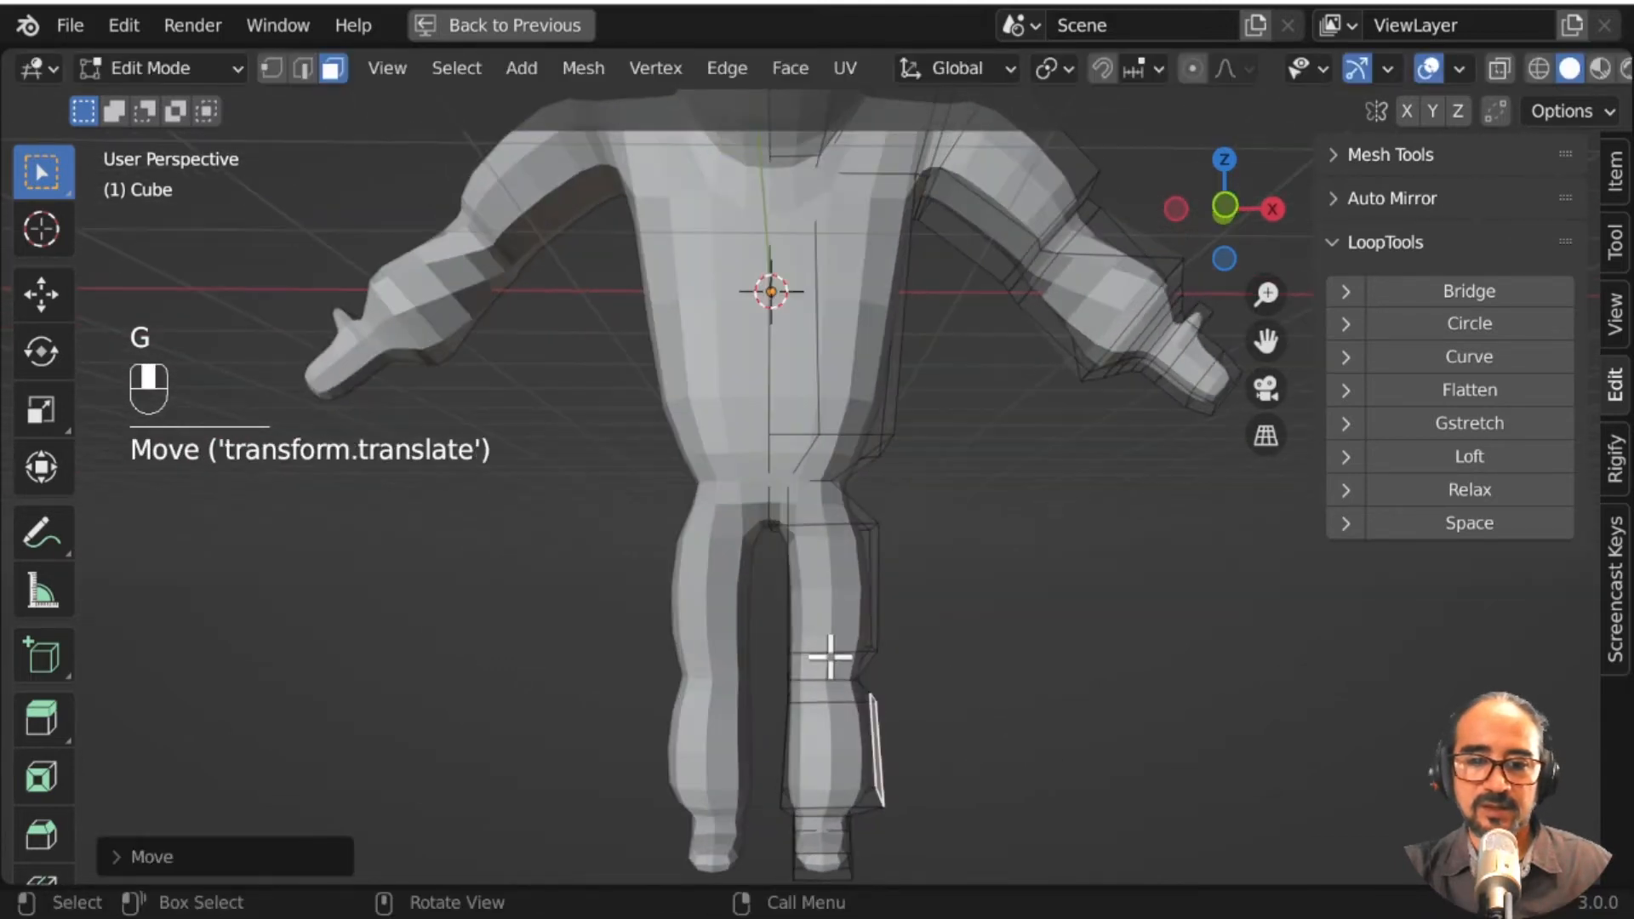
Step: Select the inner faces of the thigh and lower leg, move them toward the other leg and switch to Object Mode
click(788, 605)
middle_drag(789, 606, 853, 611)
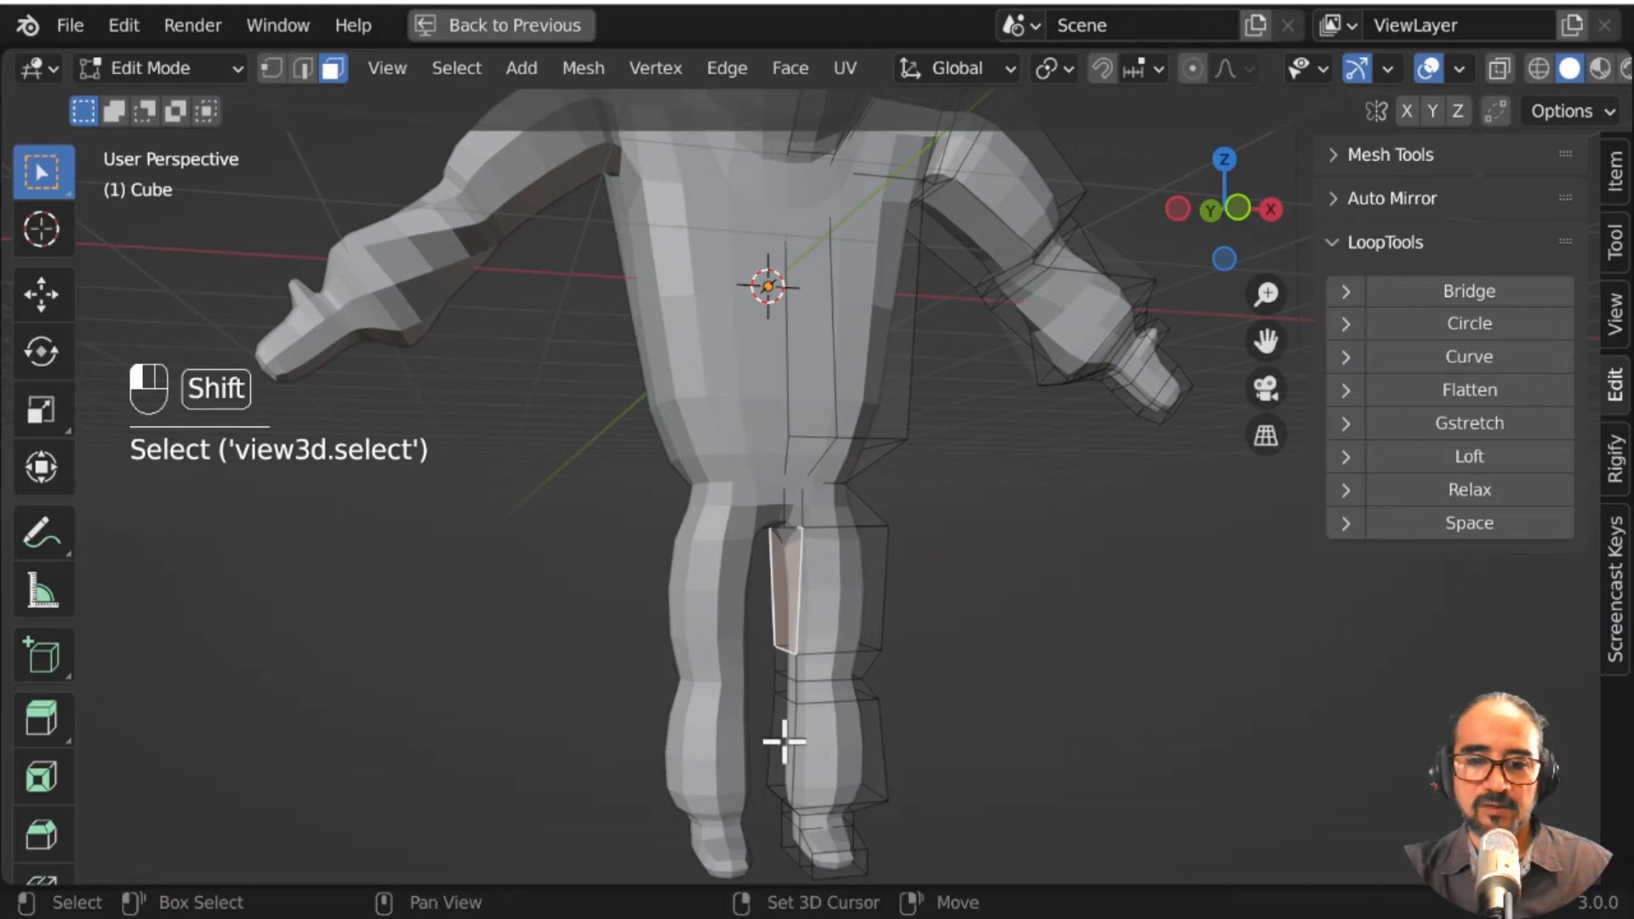
shift+click(783, 741)
middle_drag(784, 742, 940, 635)
key(g)
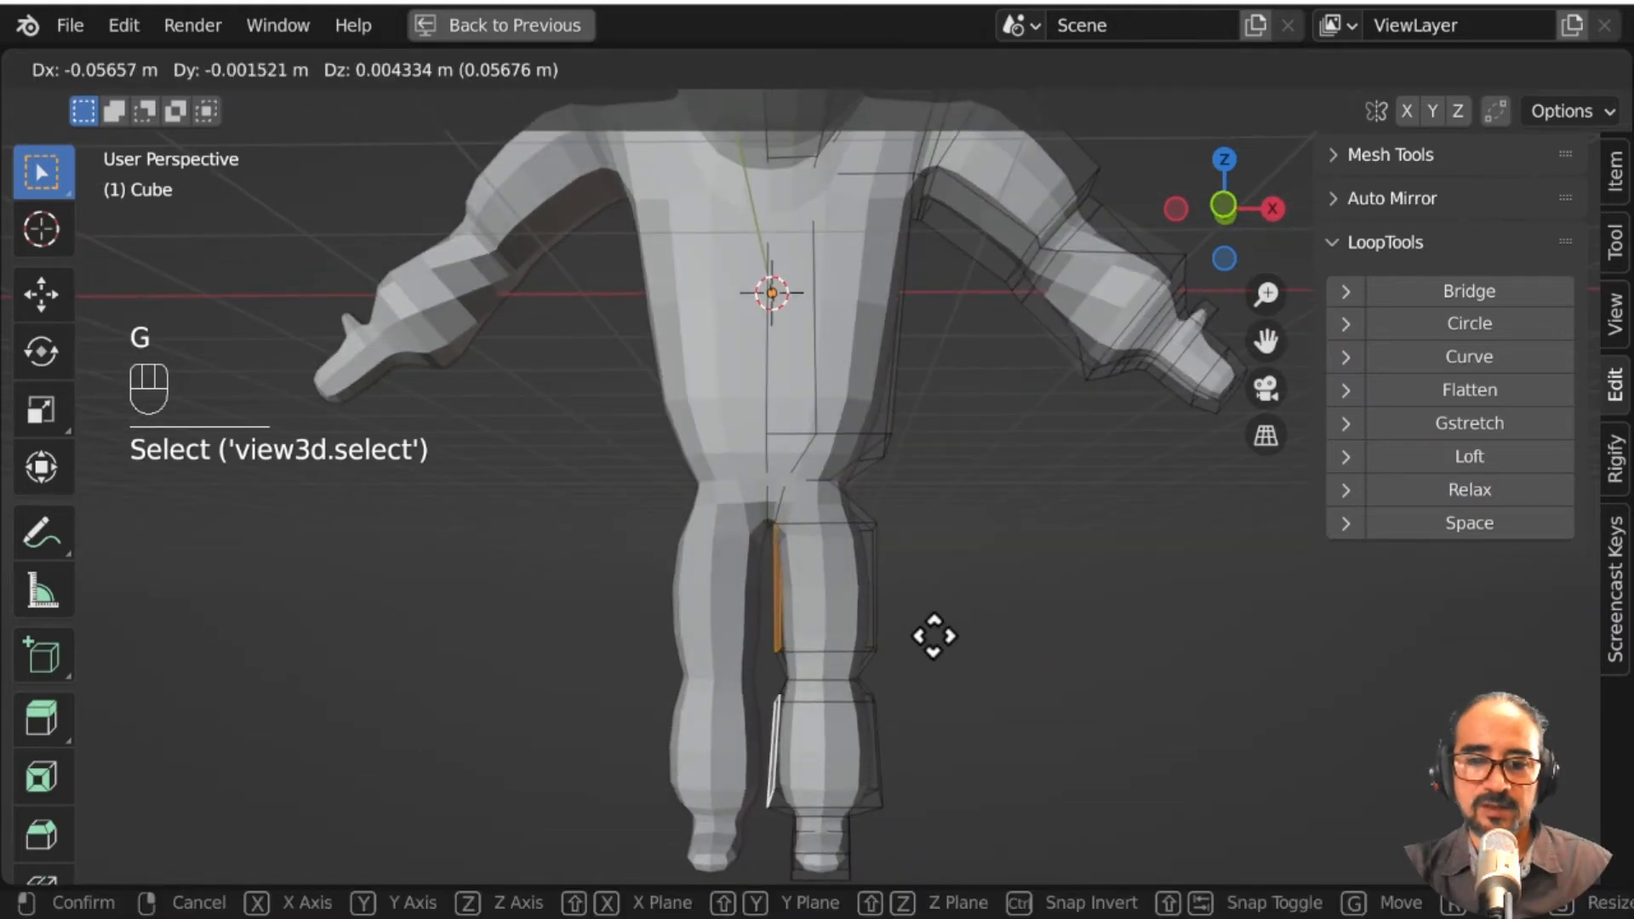
click(934, 638)
key(Tab)
middle_drag(967, 577, 793, 529)
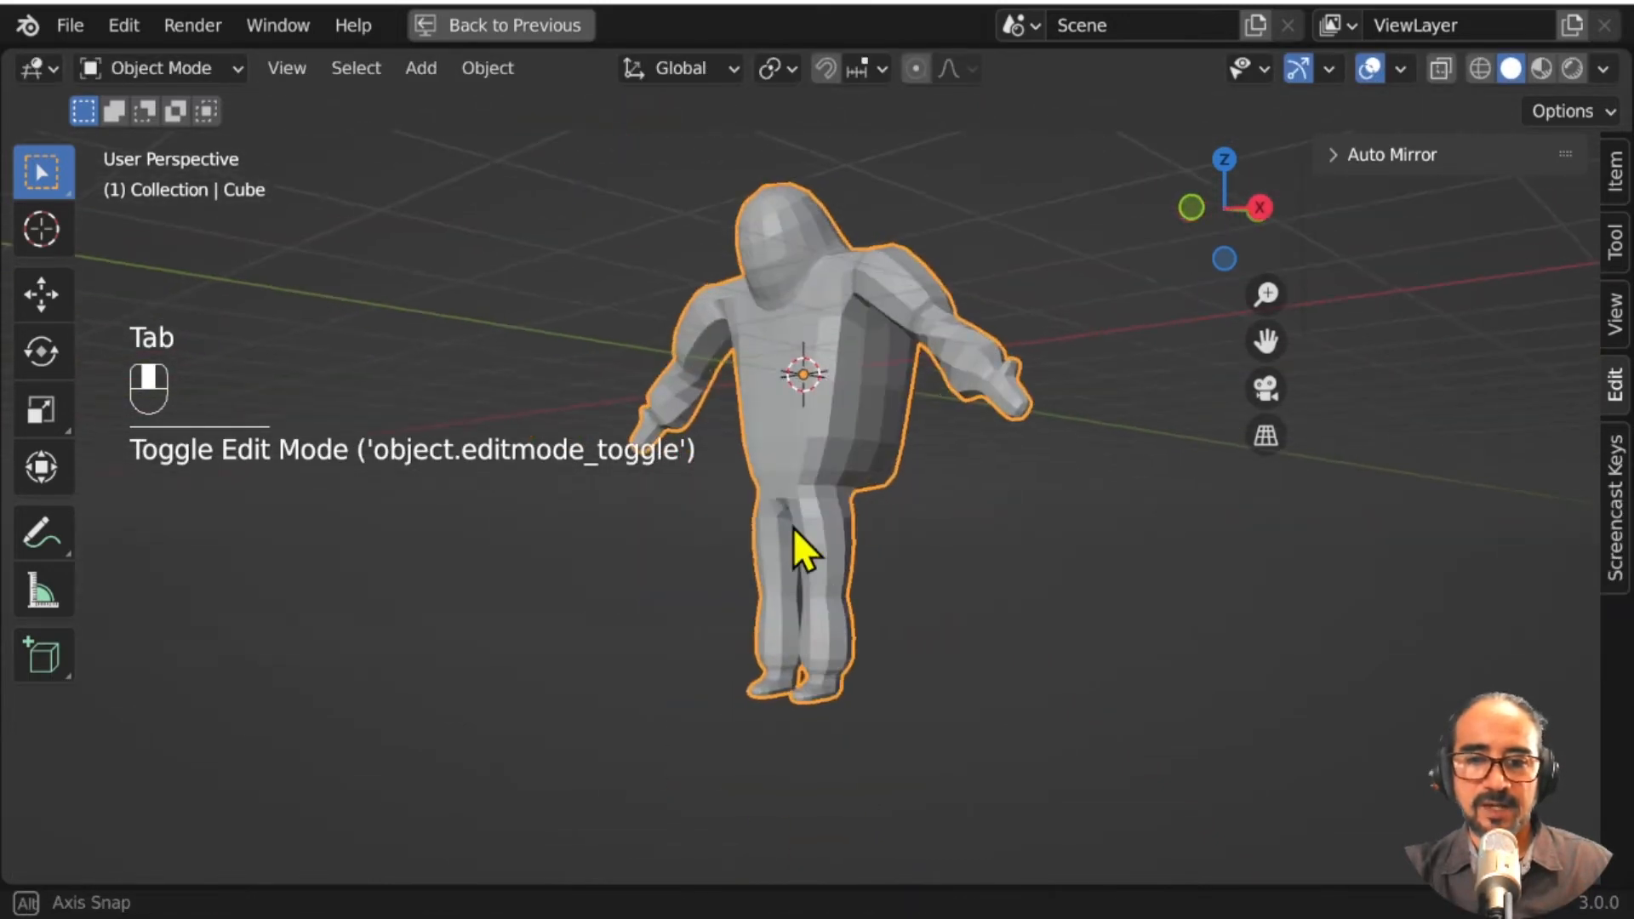
Step: Apply Shade Smooth to the whole character
right_click(821, 396)
click(734, 319)
middle_drag(657, 601, 729, 558)
scroll(729, 559, up, 6)
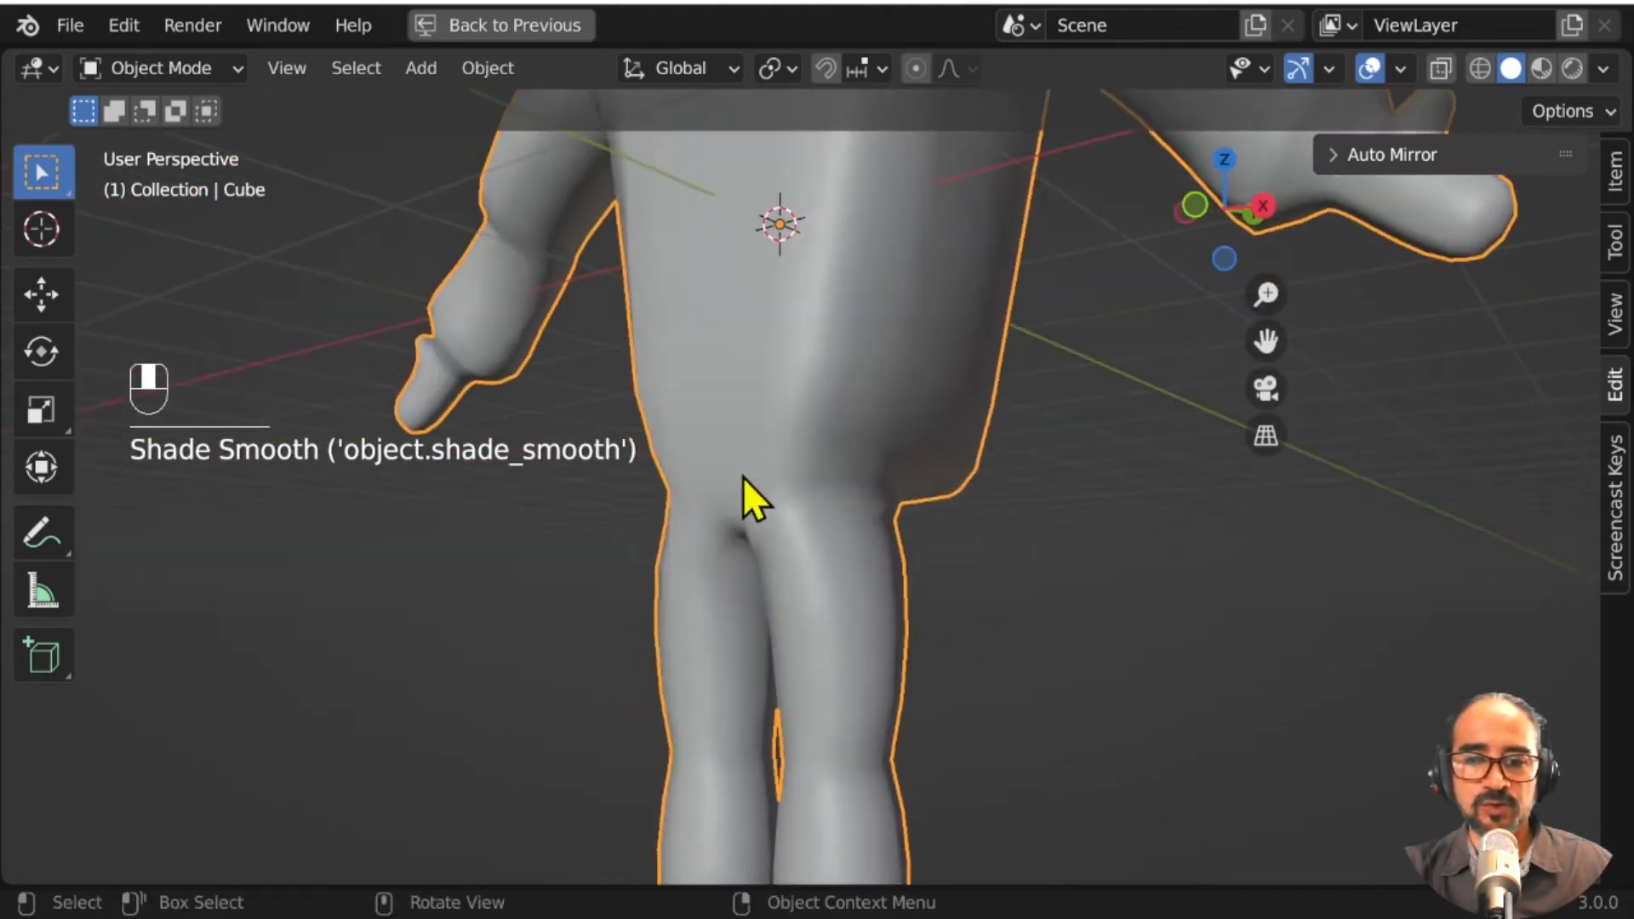
Step: In edge selection mode, select the front edge where the thigh meets the torso, move it slightly outward and down, and return to Object Mode
key(Tab)
click(777, 461)
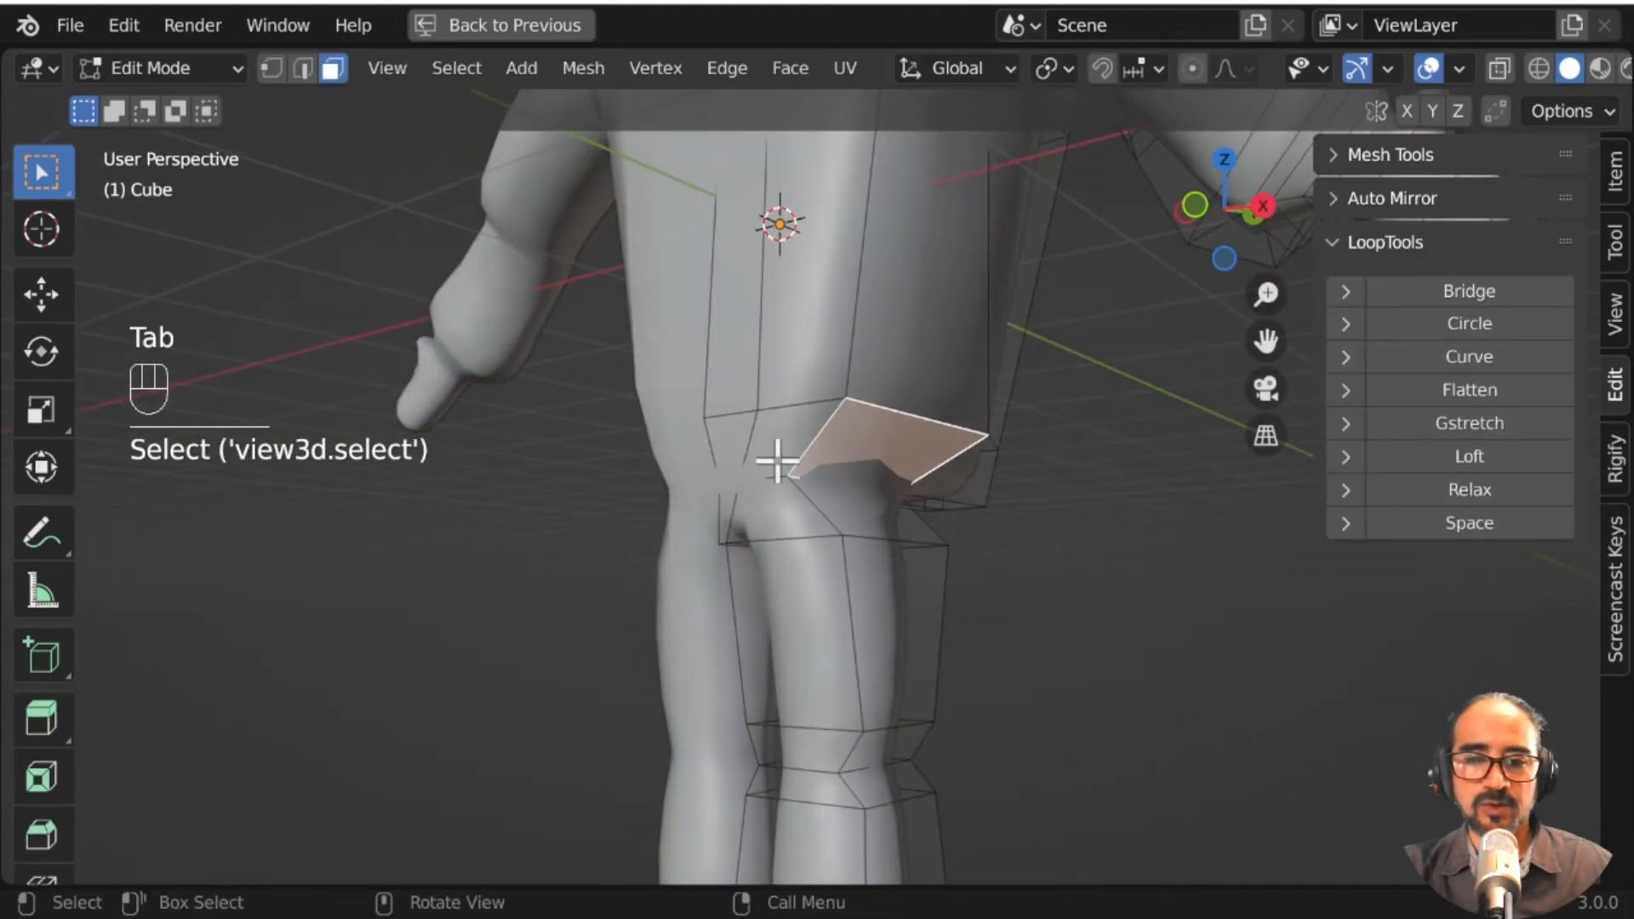
click(309, 66)
click(841, 516)
middle_drag(843, 518, 975, 539)
key(g)
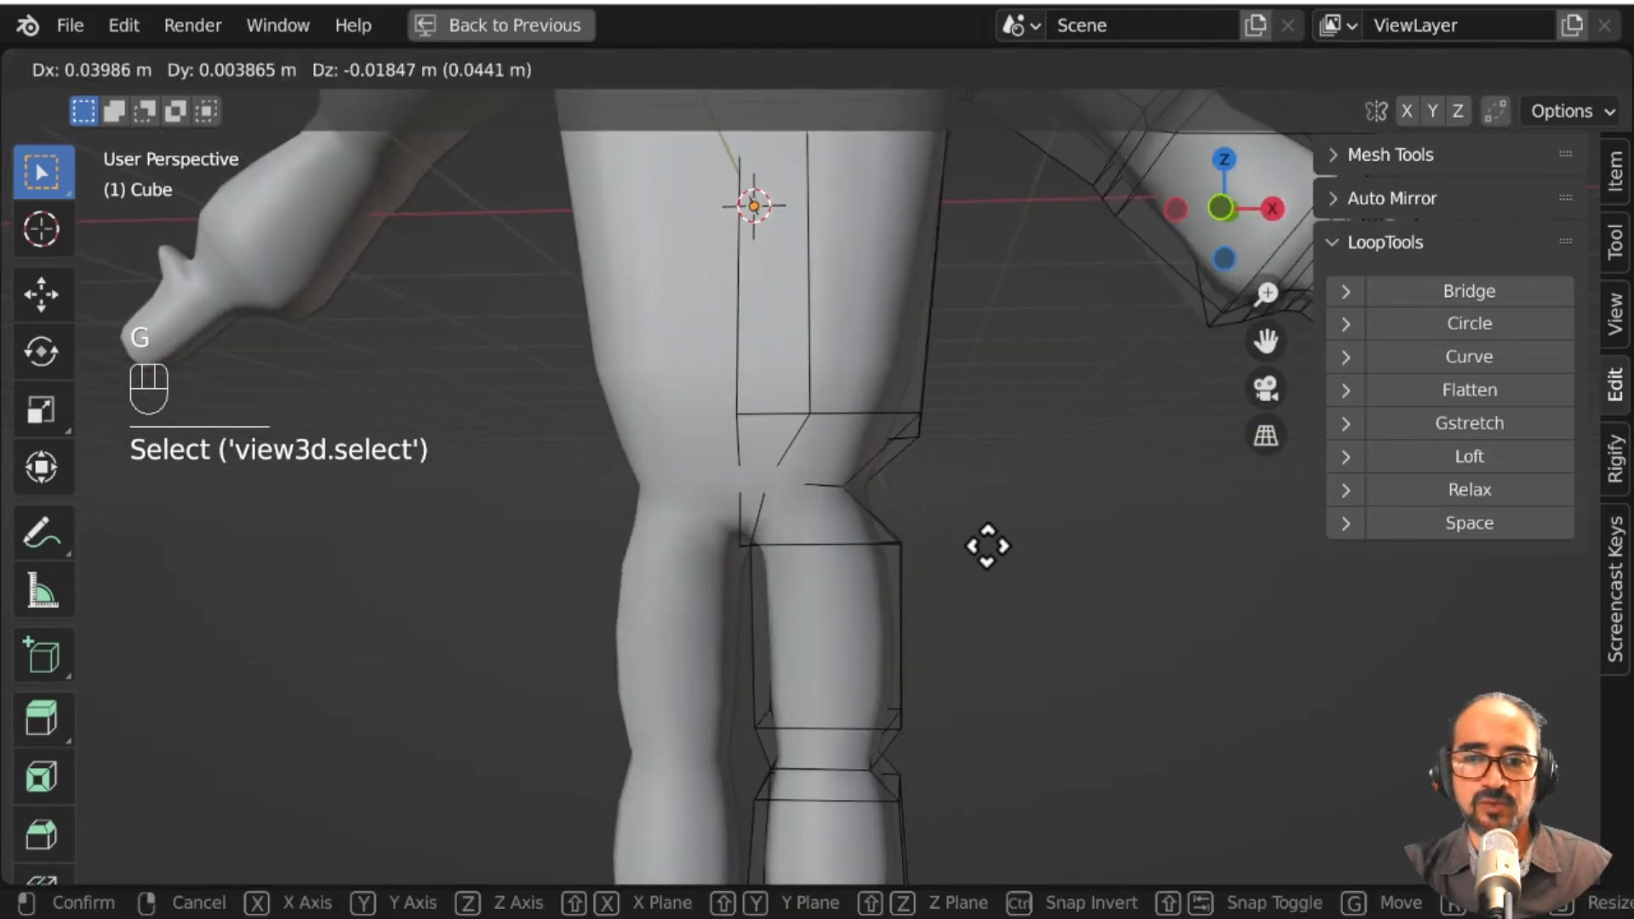
click(1016, 529)
scroll(1022, 588, down, 5)
key(Tab)
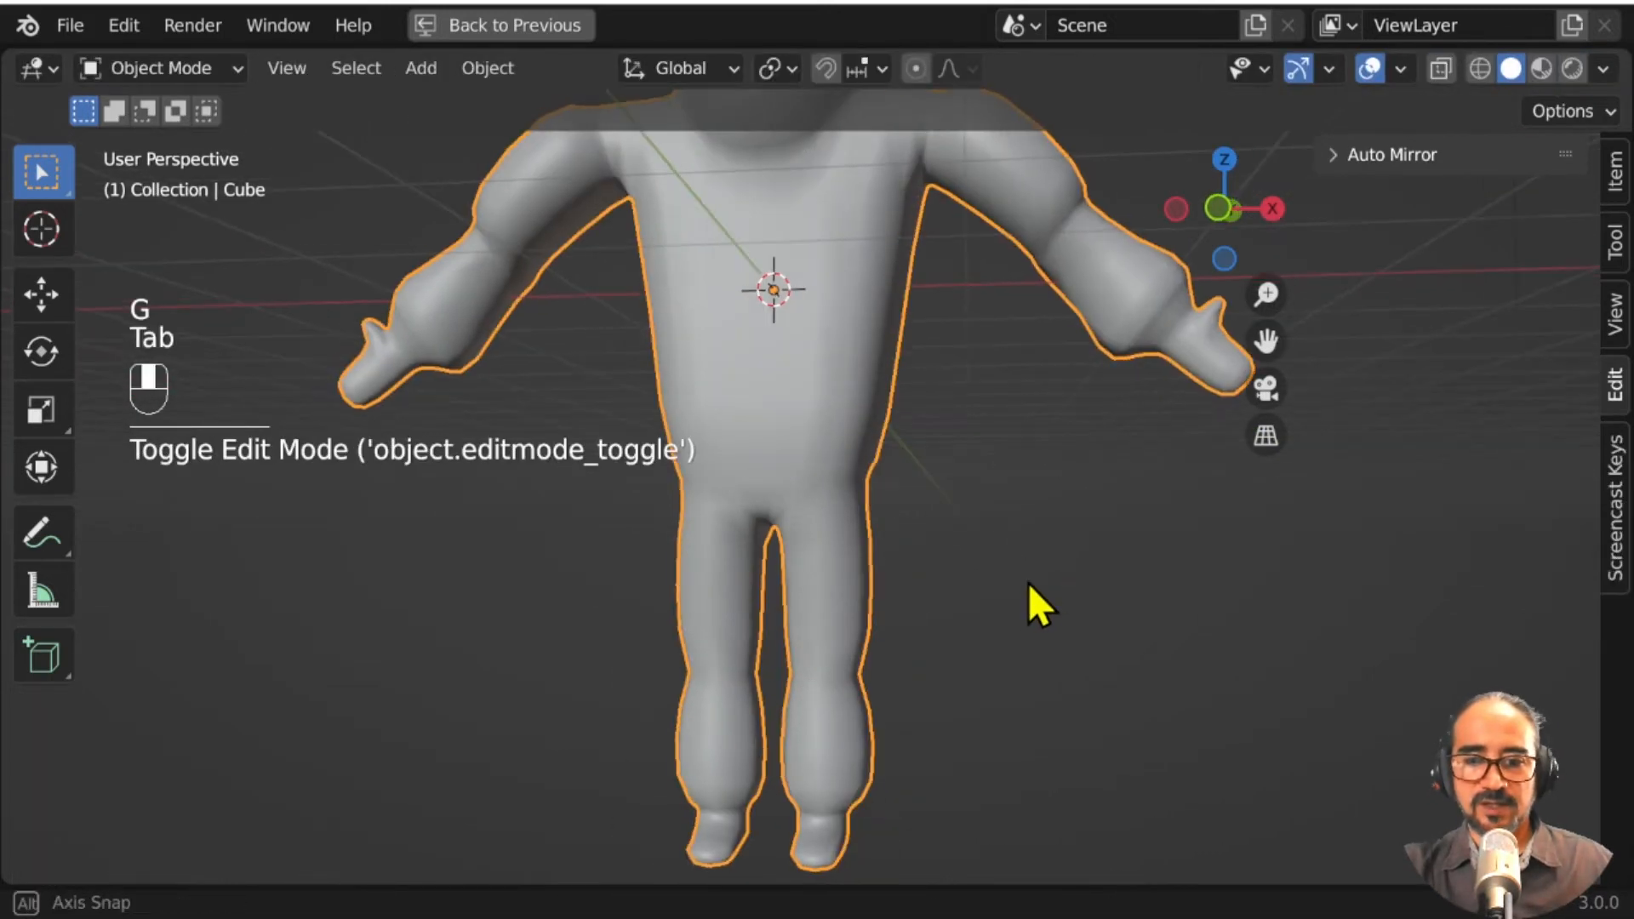
Step: Switch to the front view and add a Basic Human (Meta-Rig) armature
middle_drag(1028, 584, 780, 591)
scroll(780, 580, down, 4)
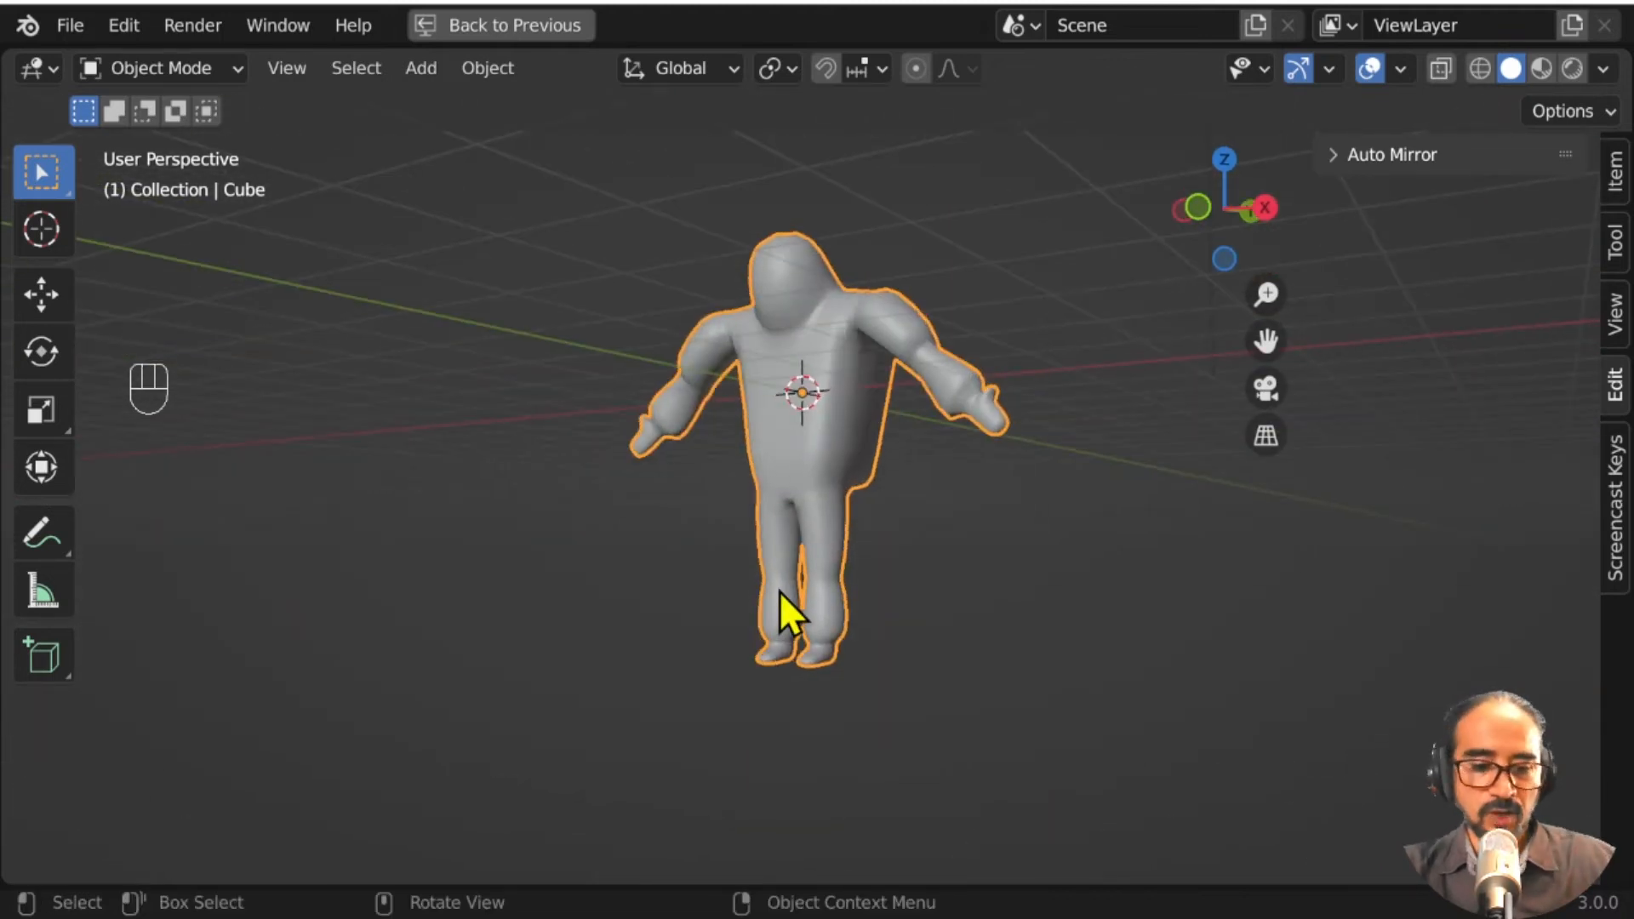
key(KP_1)
key(ctrl+a)
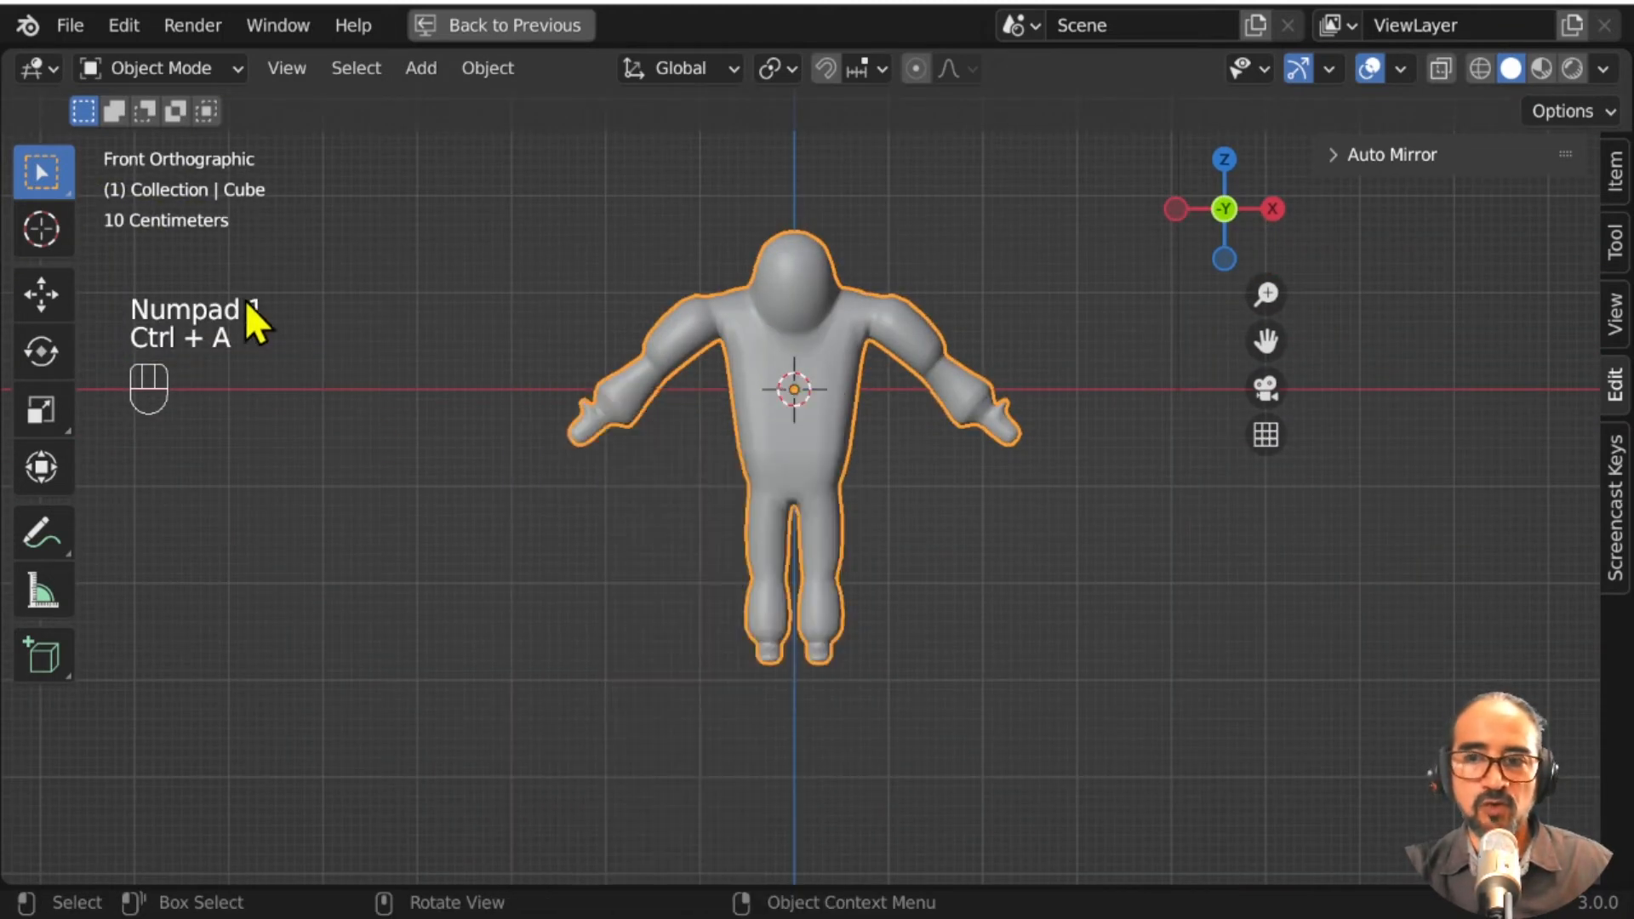
key(ctrl+a)
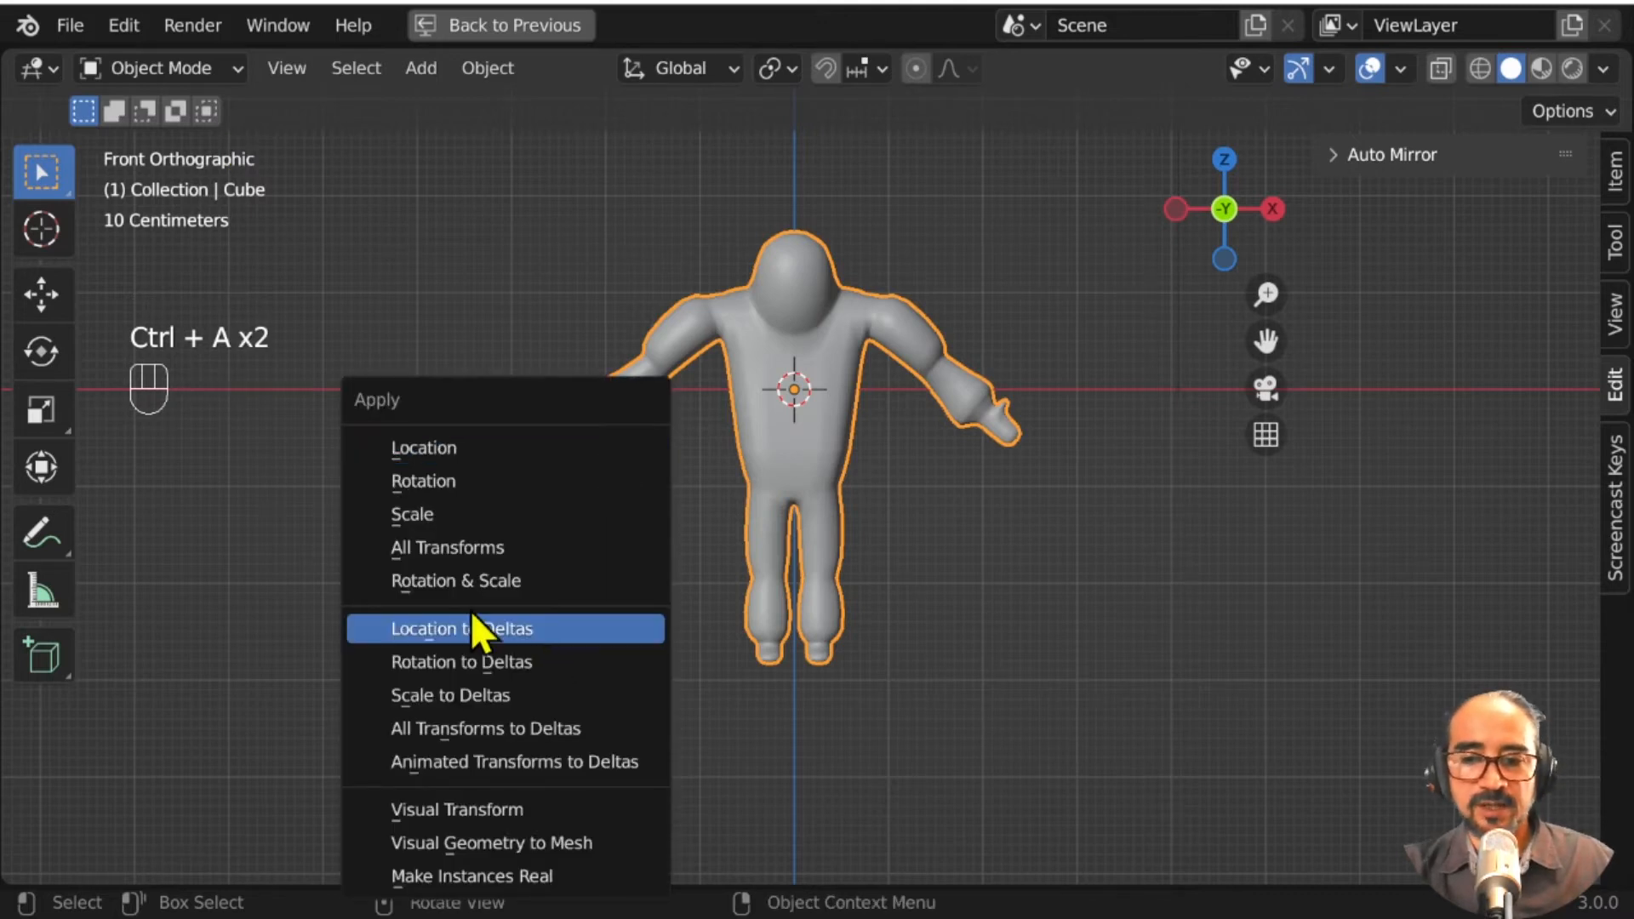
click(426, 68)
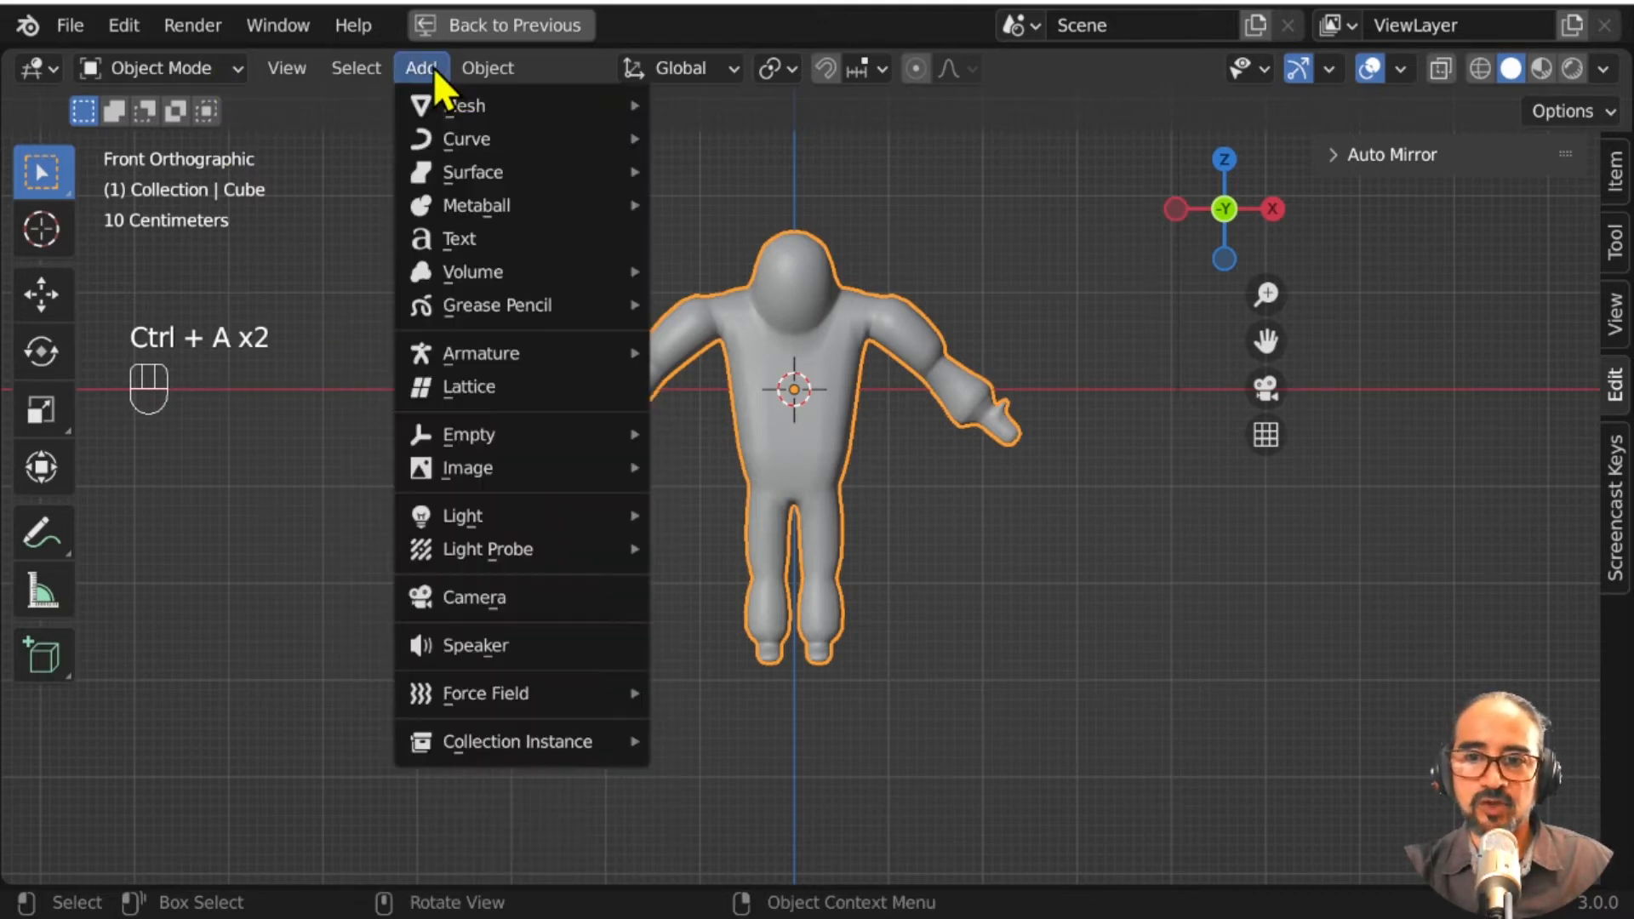
mouse_move(496, 353)
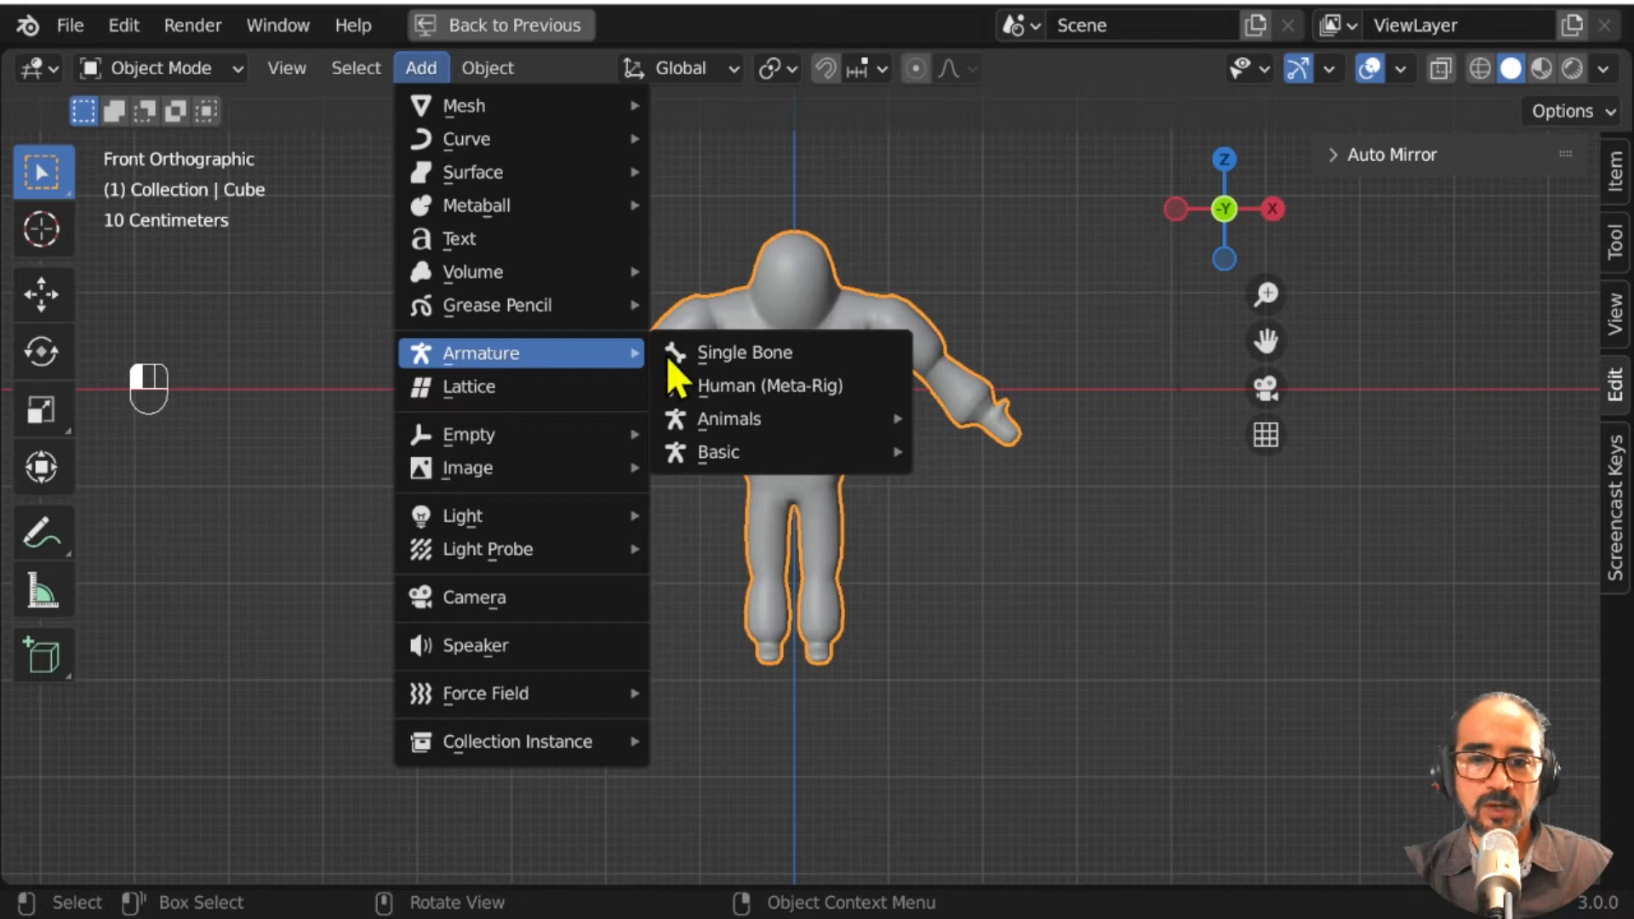
mouse_move(749, 460)
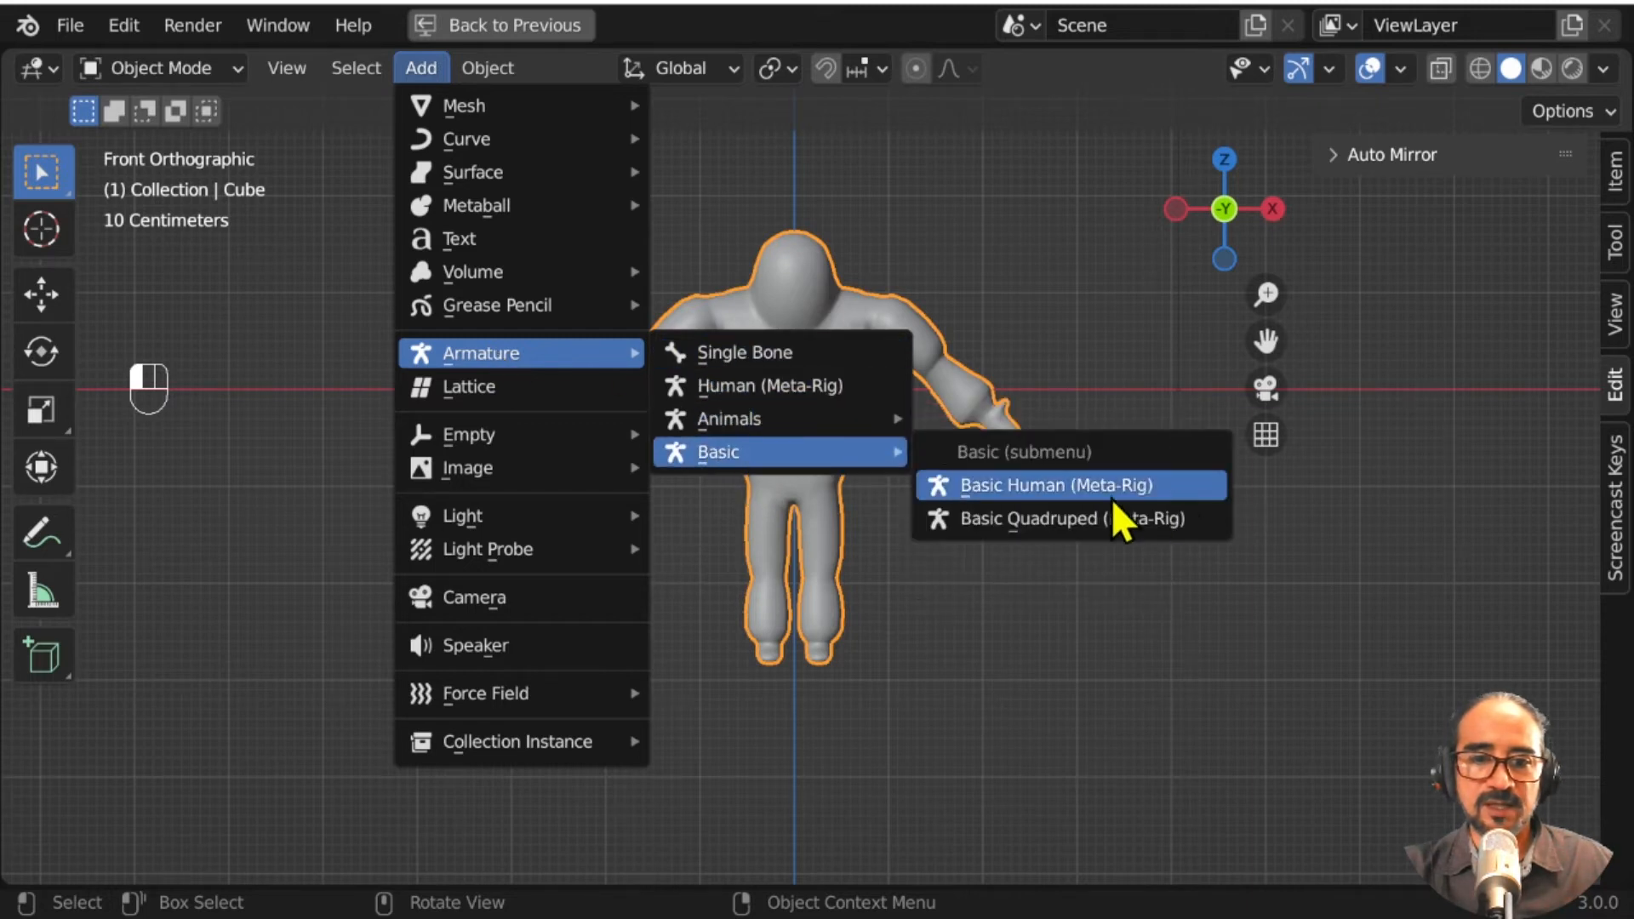
click(1090, 492)
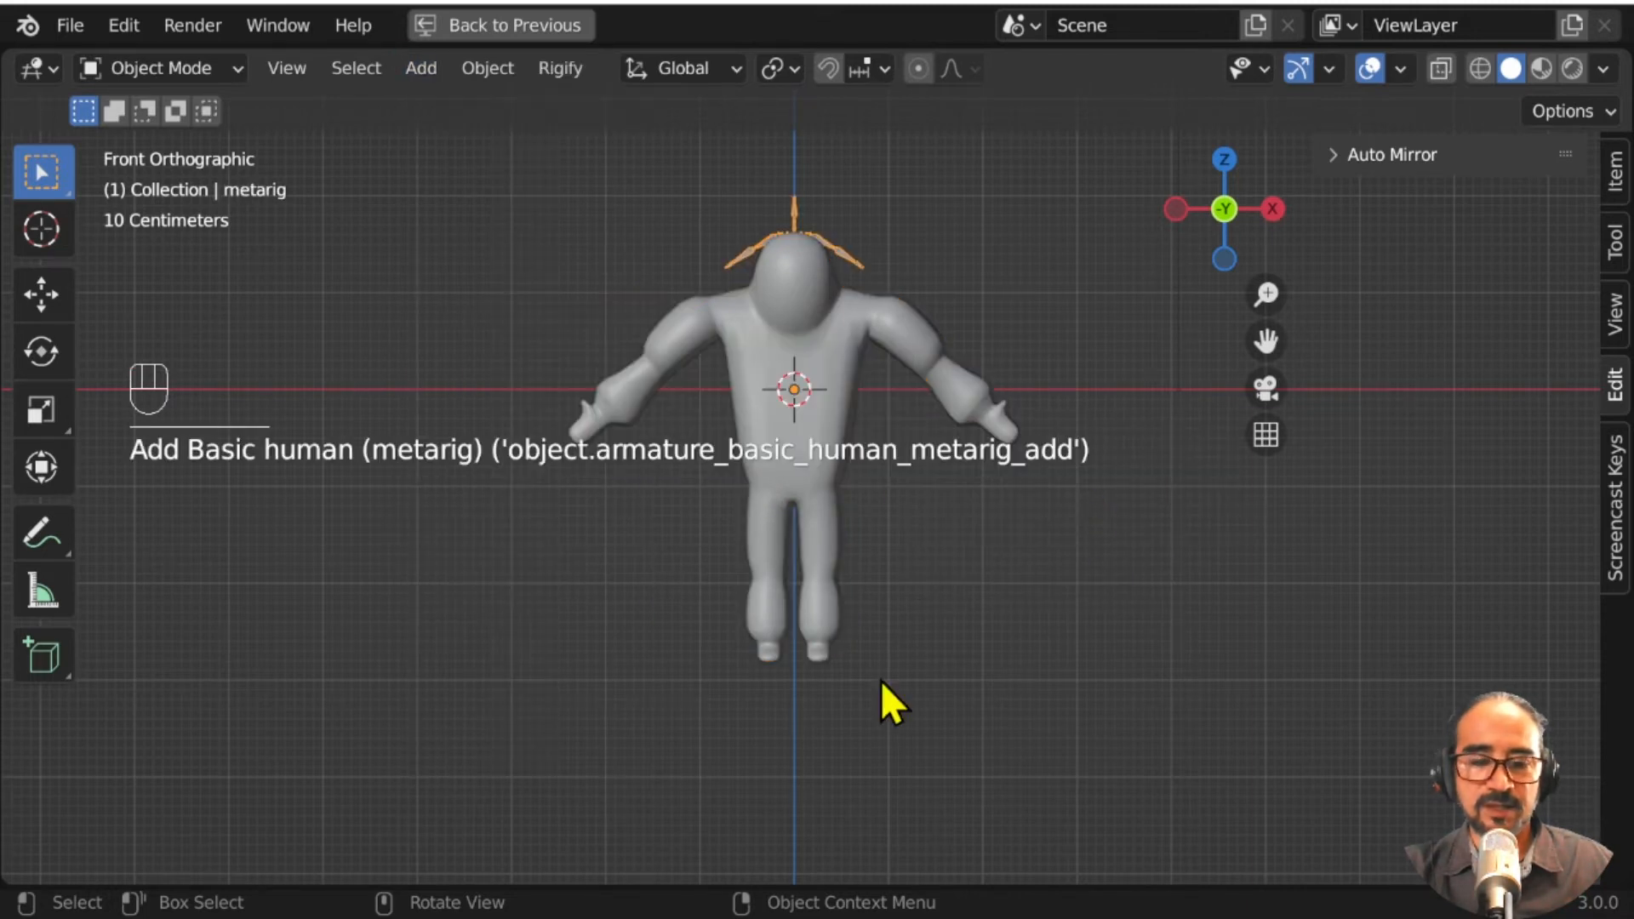
Step: Select the character mesh, scale it to about 0.42 and move it up until its feet stand on the ground line
click(832, 521)
key(s)
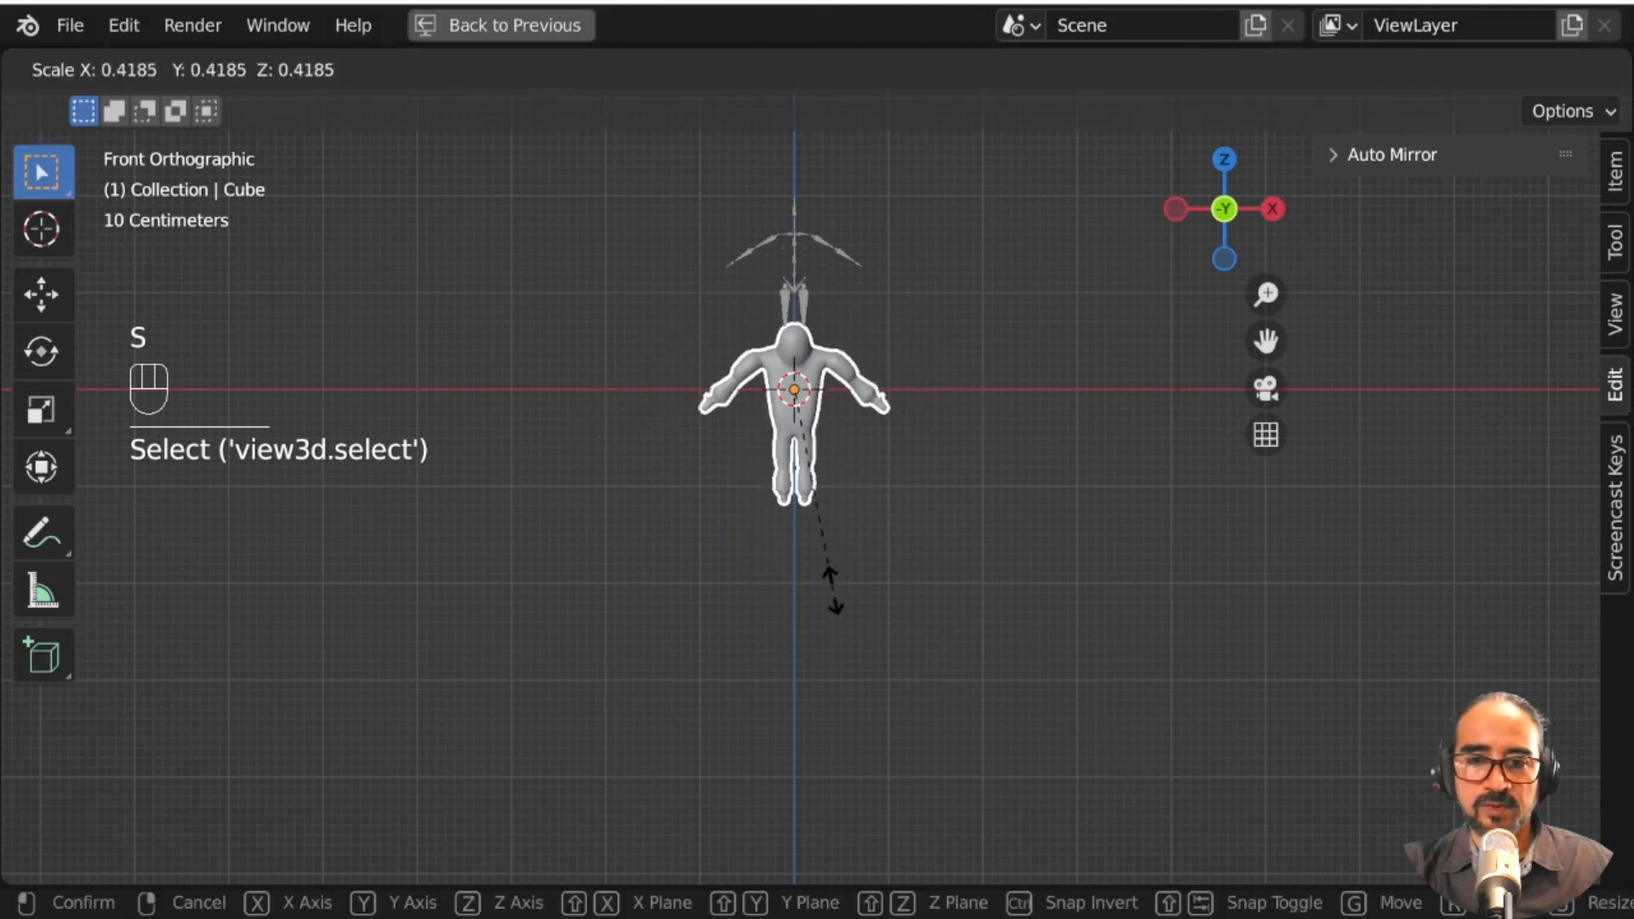
click(835, 600)
key(g)
click(839, 473)
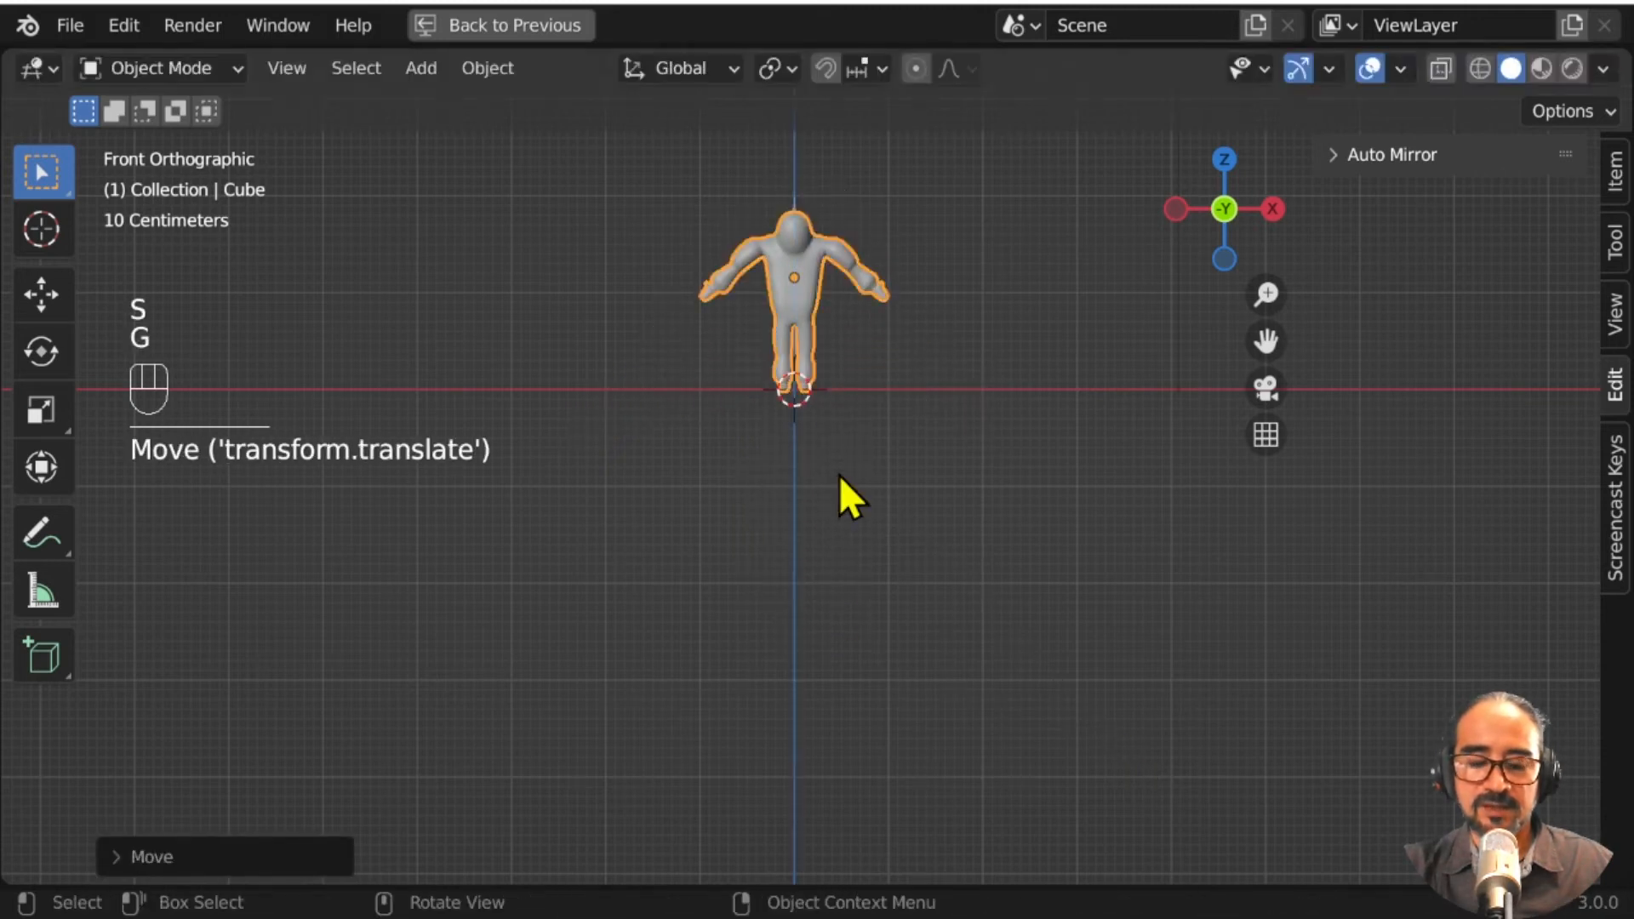
Step: Switch the viewport shading to wireframe to see the armature inside the character
key(ctrl+space)
scroll(775, 407, up, 3)
key(ctrl+space)
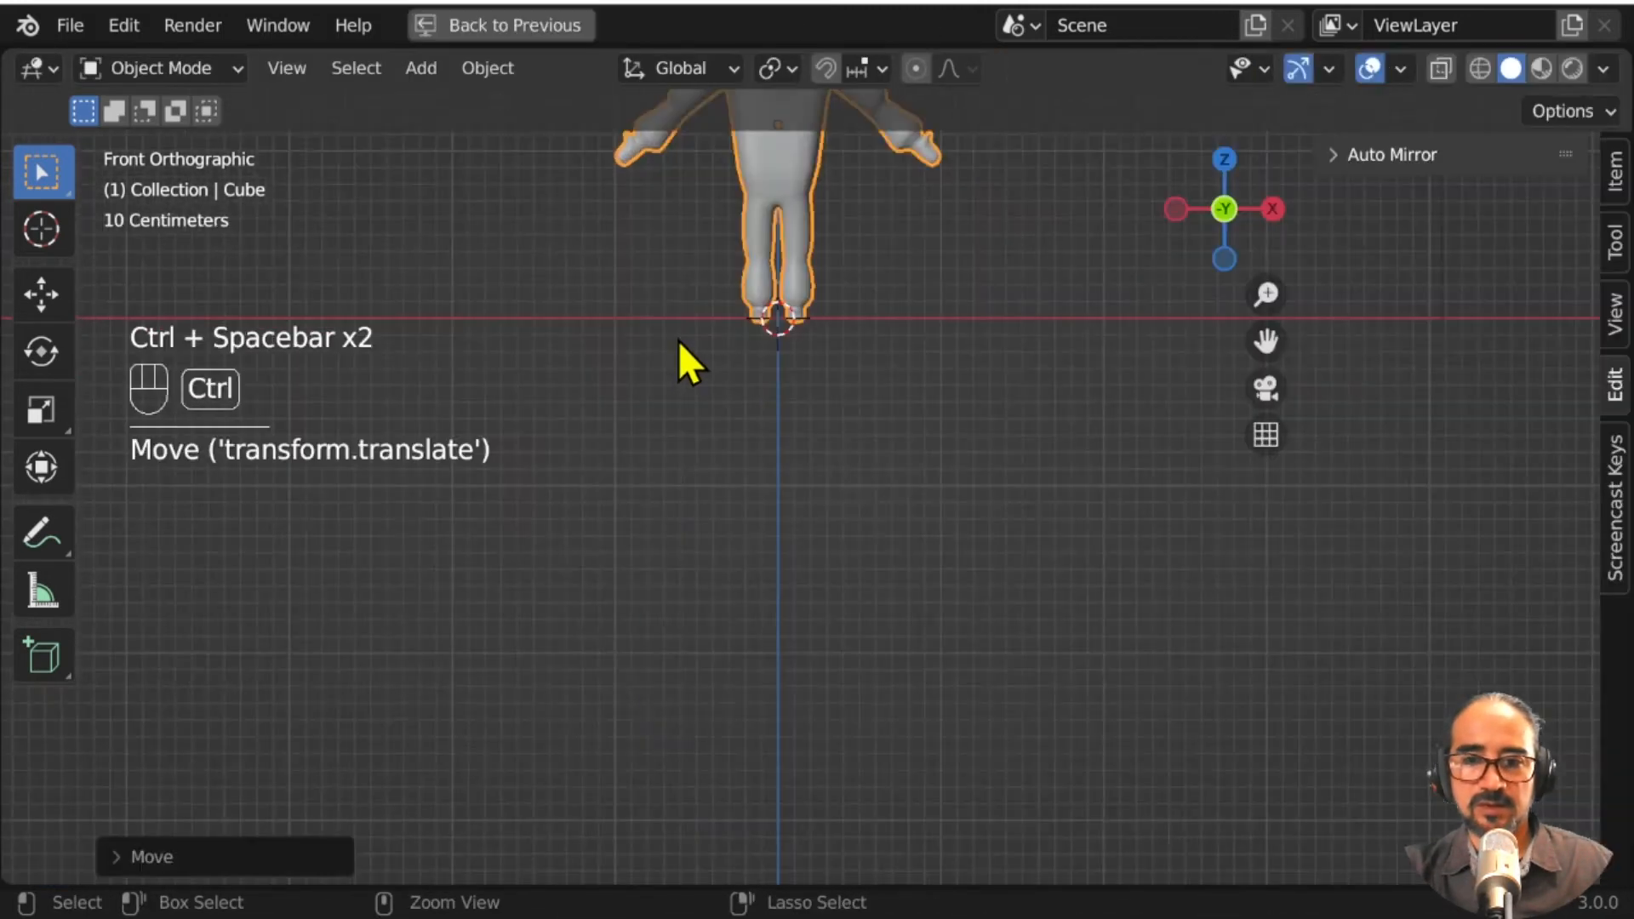
scroll(777, 298, up, 3)
scroll(777, 299, down, 2)
shift+middle_drag(777, 299, 904, 723)
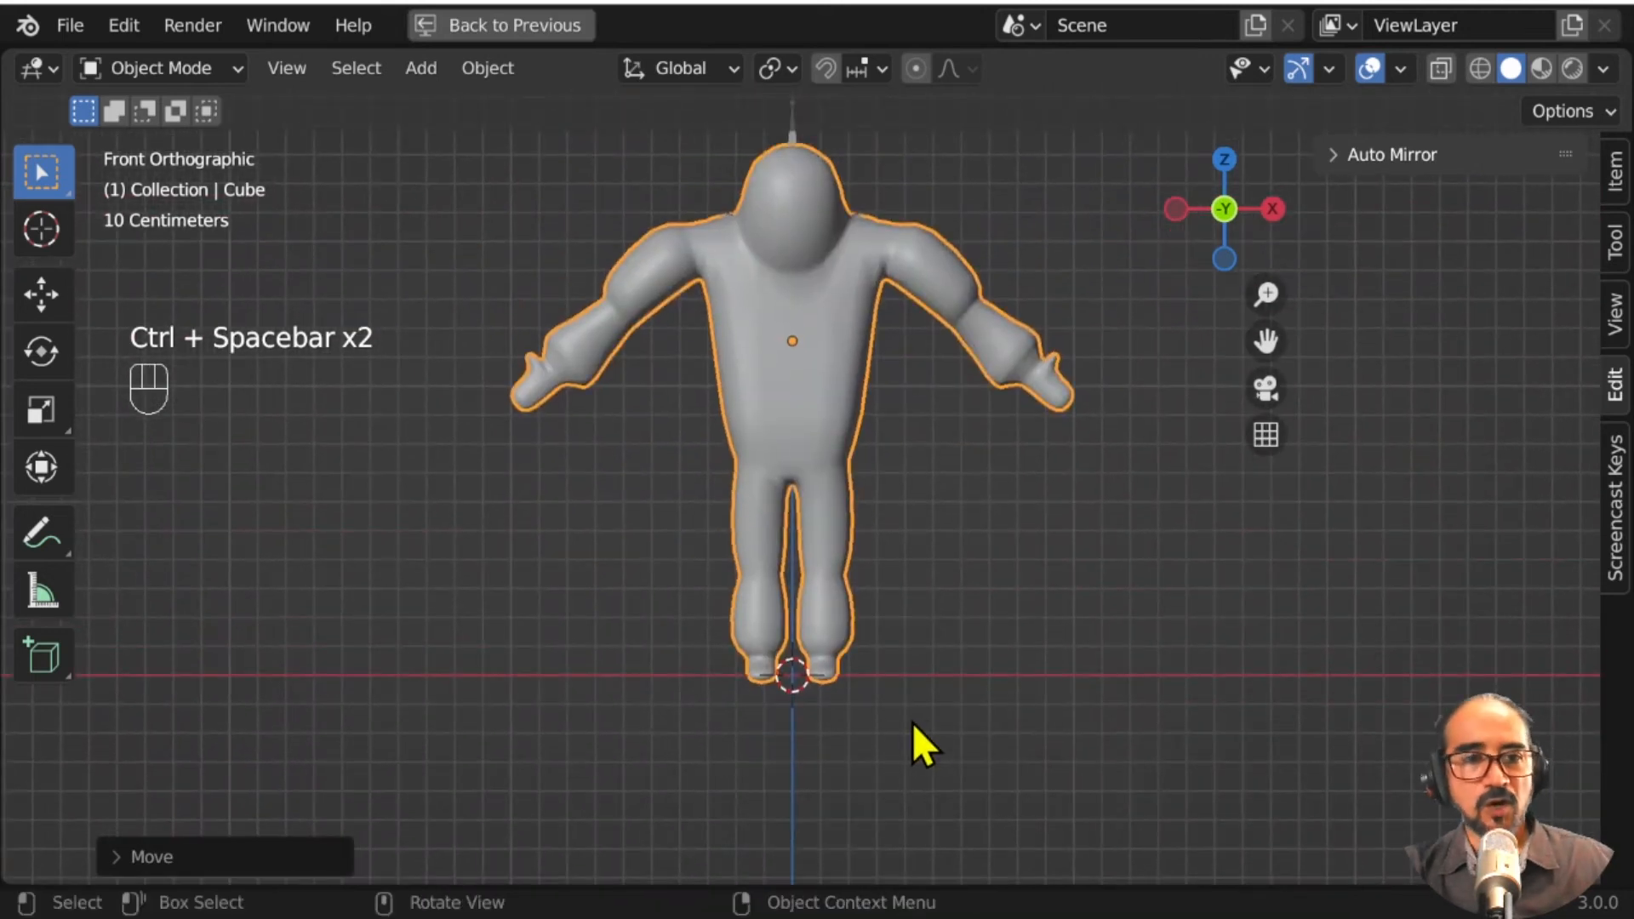
click(1472, 70)
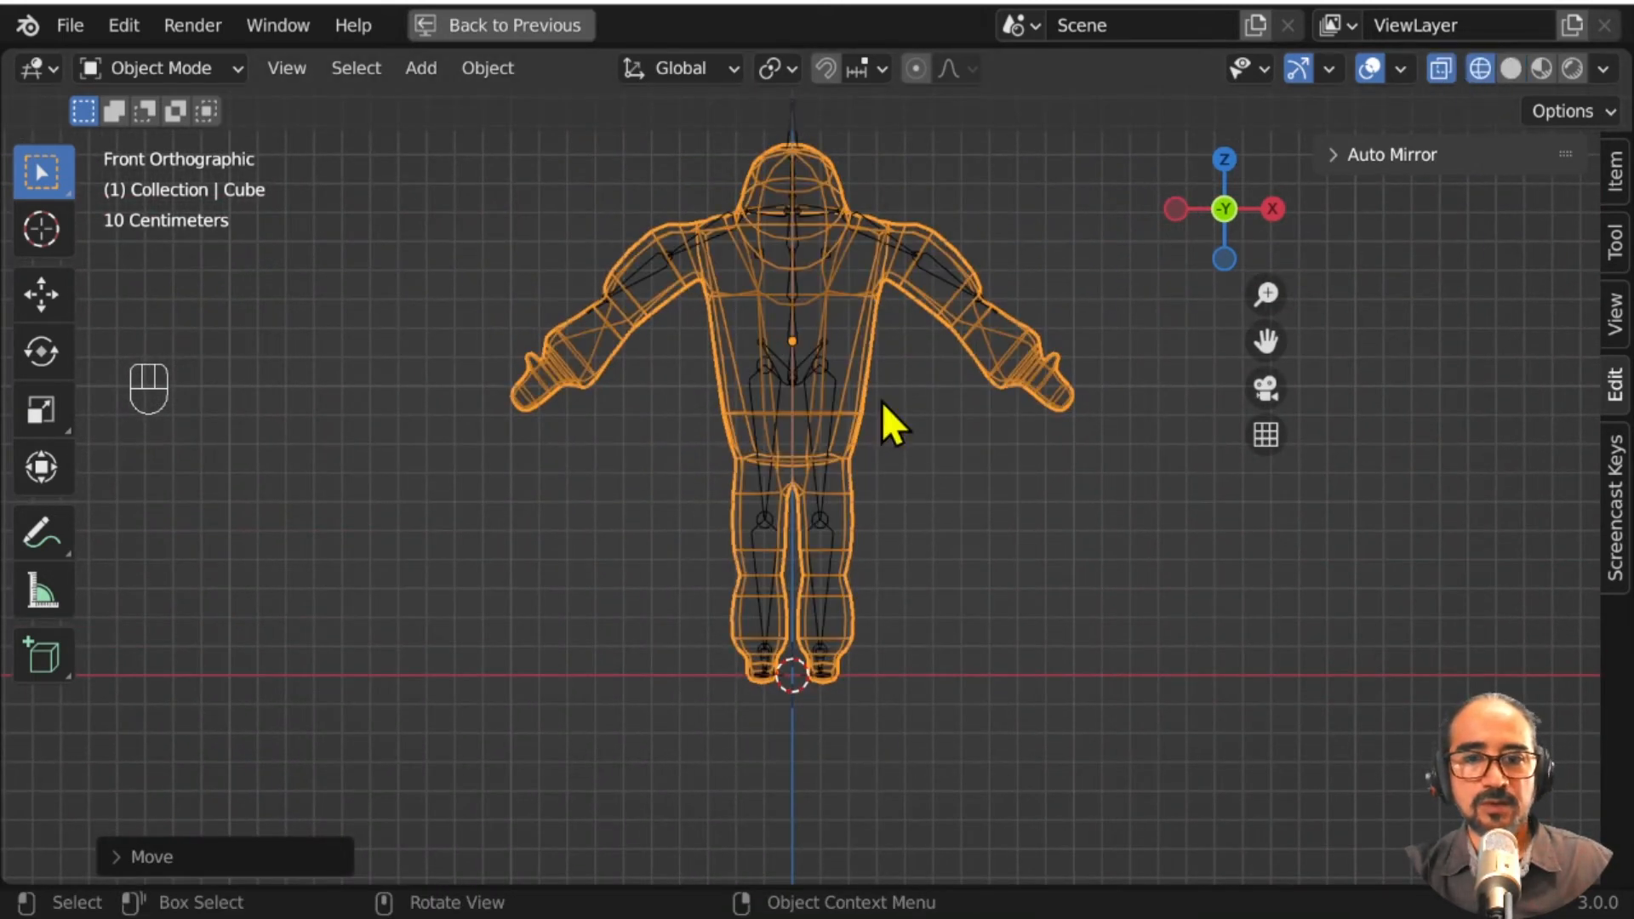
shift+middle_drag(882, 402, 853, 317)
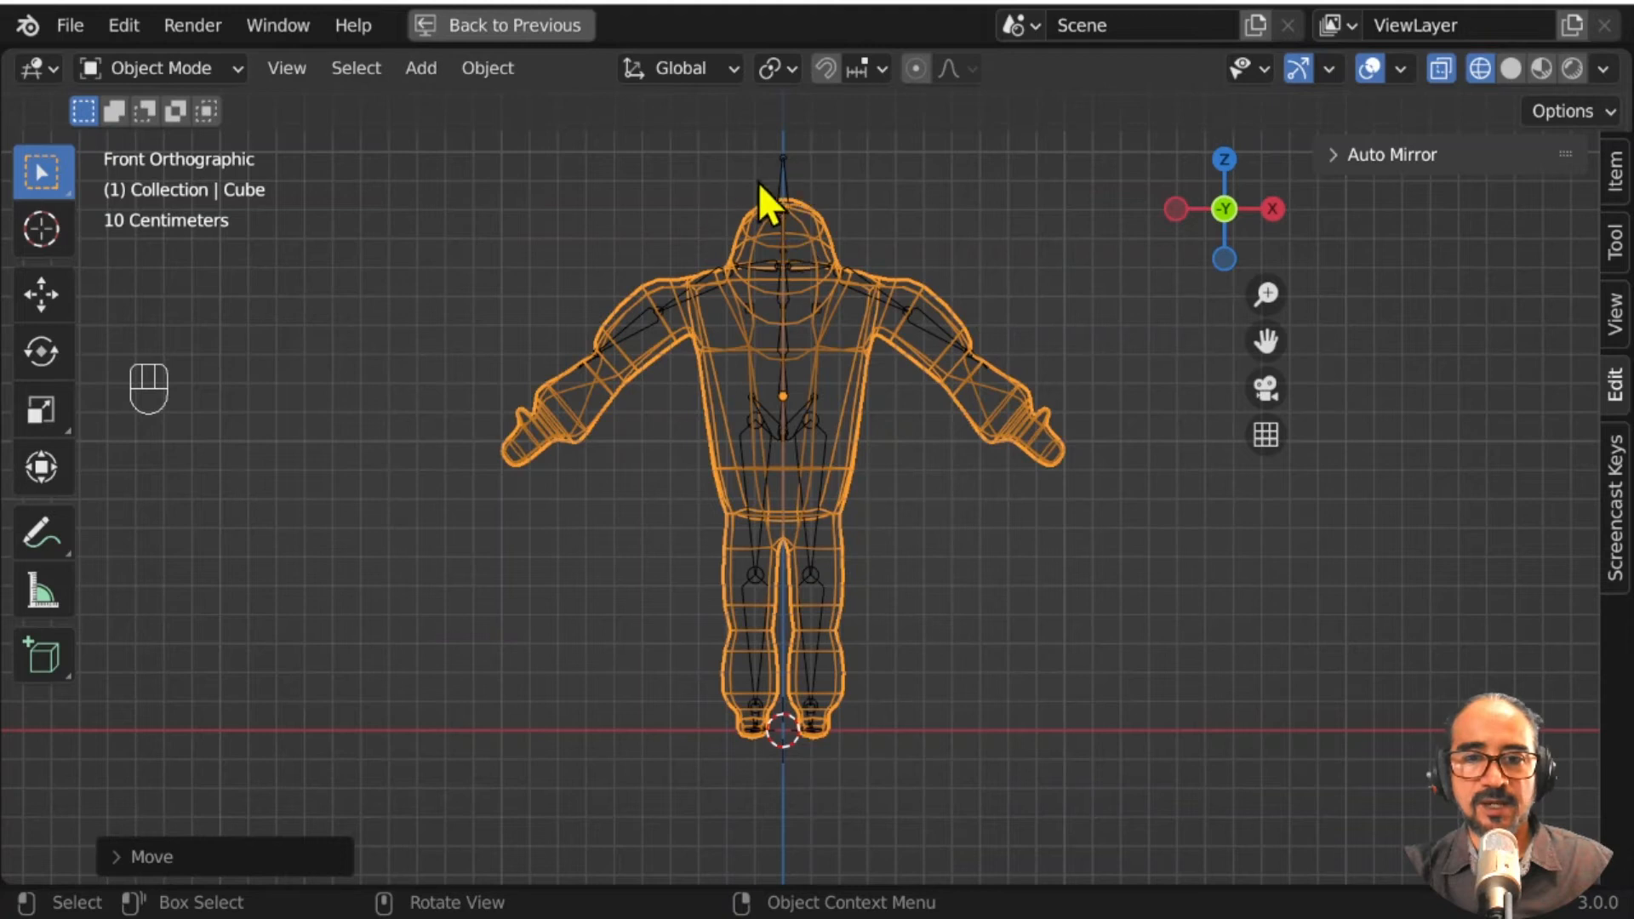
Step: Select the metarig, enter Edit Mode with X-axis mirroring enabled and deselect all bones
click(782, 167)
key(Tab)
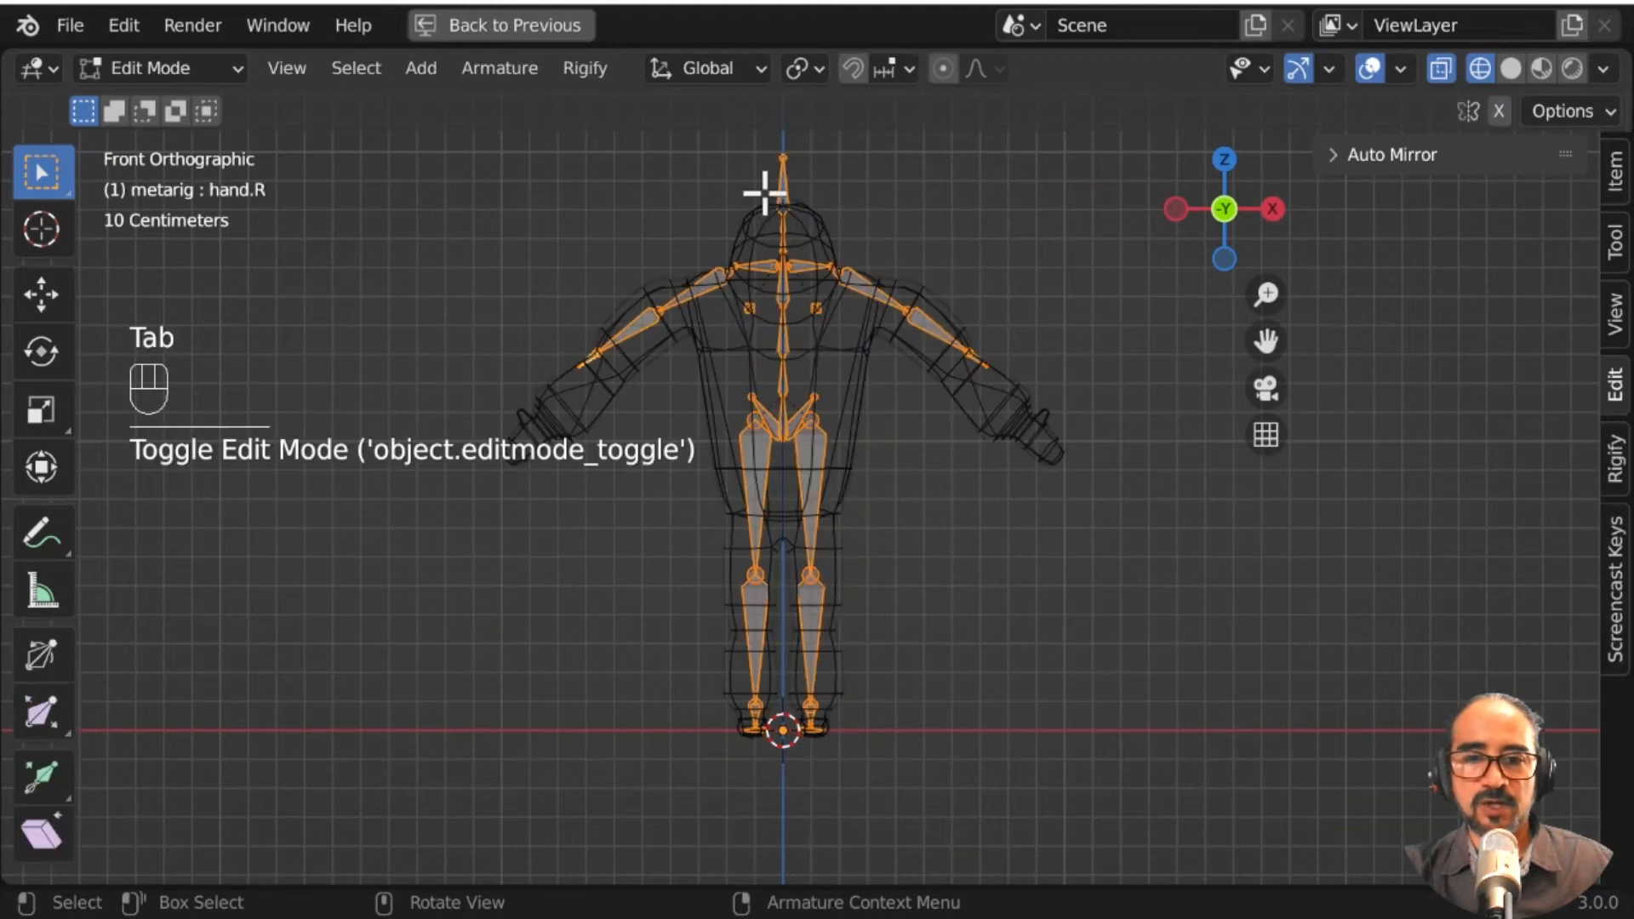
shift+middle_drag(876, 263, 861, 357)
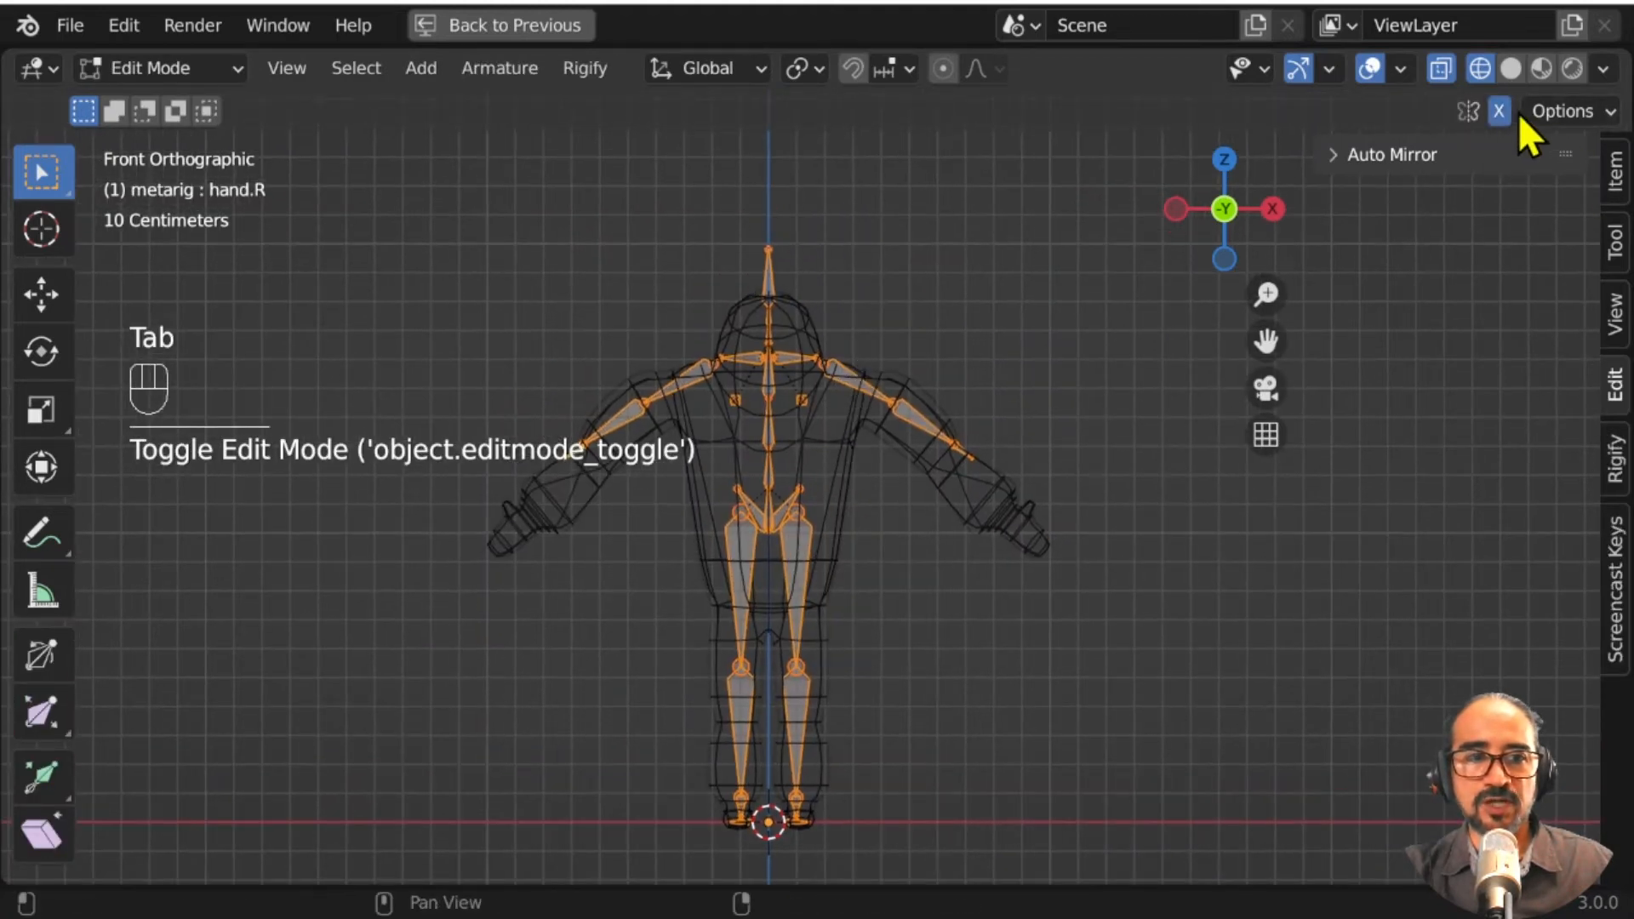
scroll(894, 373, up, 2)
click(1106, 266)
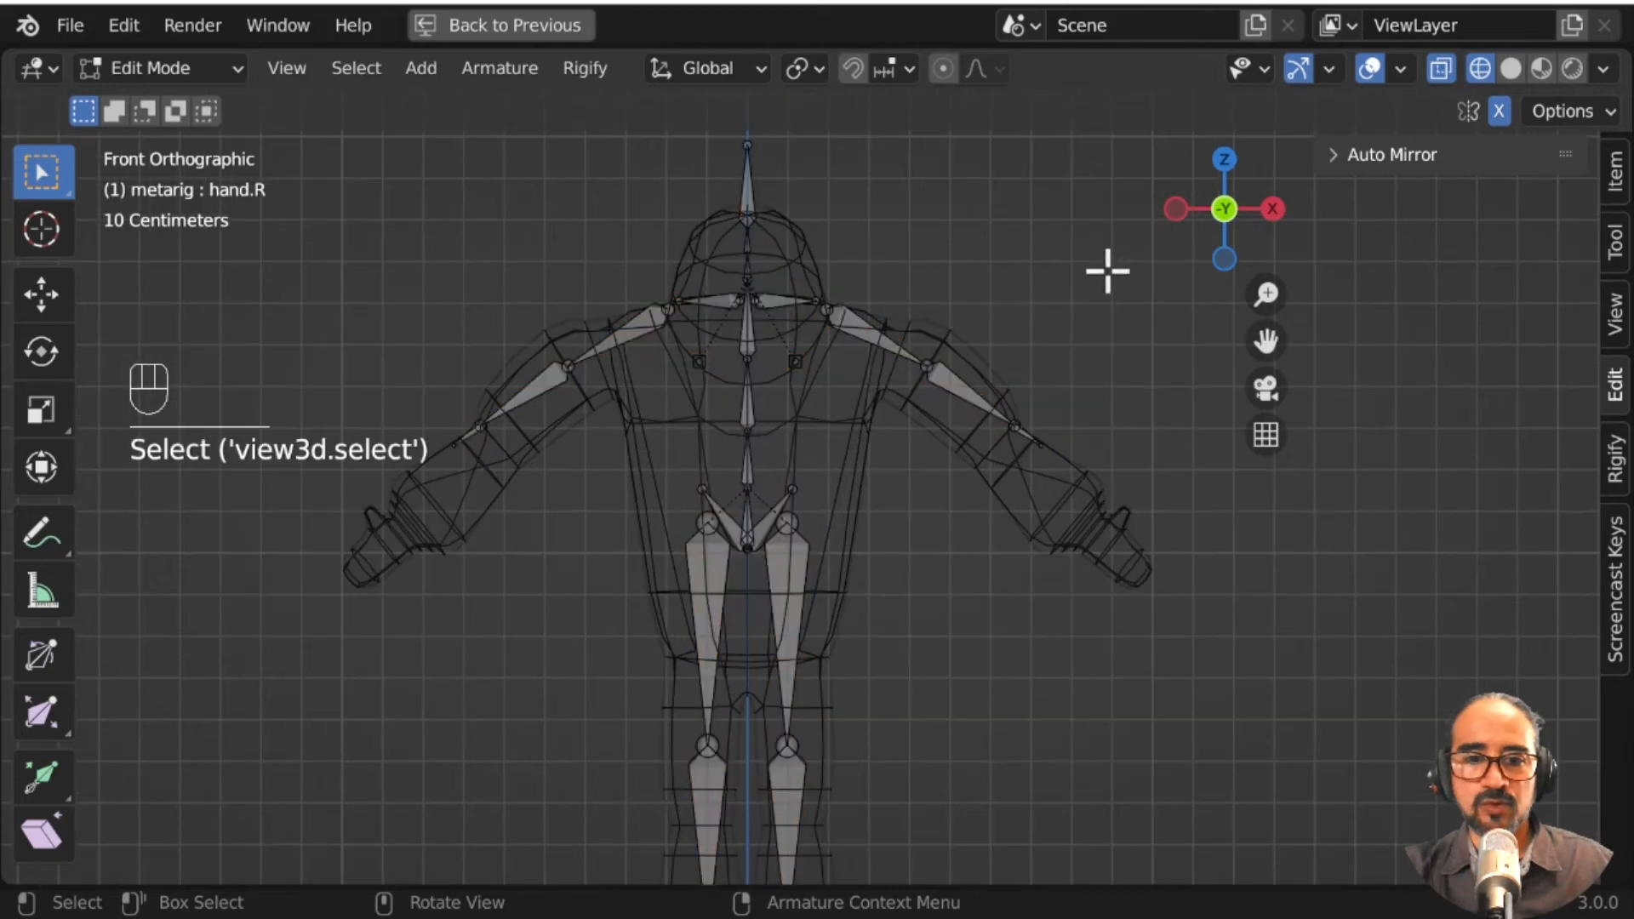
drag(1105, 266, 839, 498)
scroll(852, 356, up, 3)
shift+middle_drag(852, 356, 733, 498)
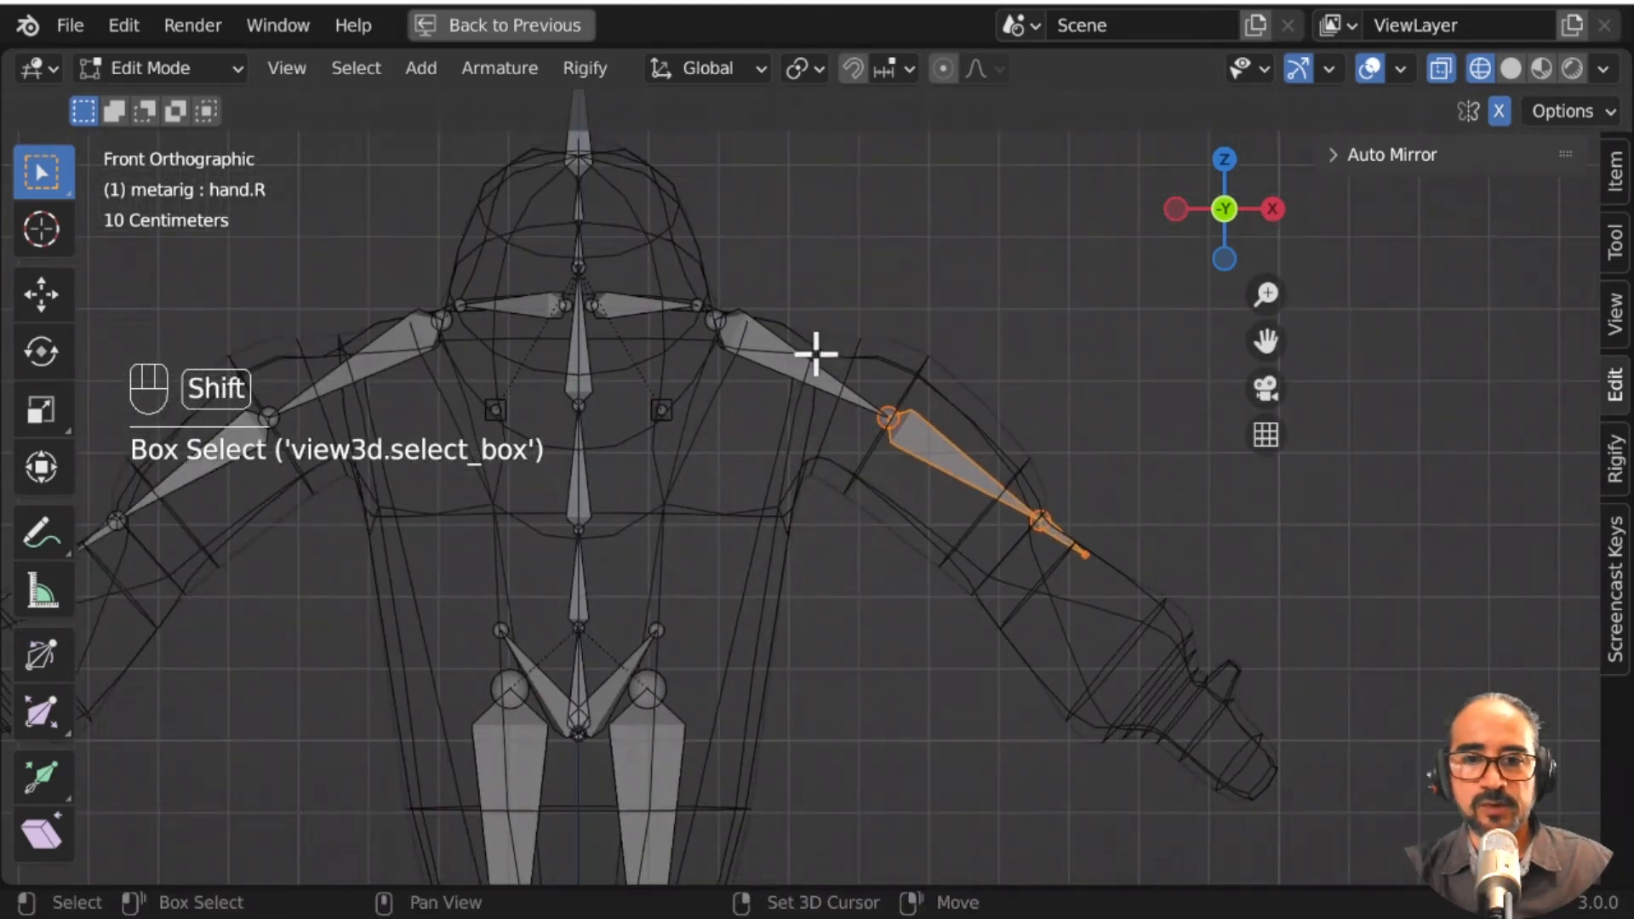
shift+click(806, 351)
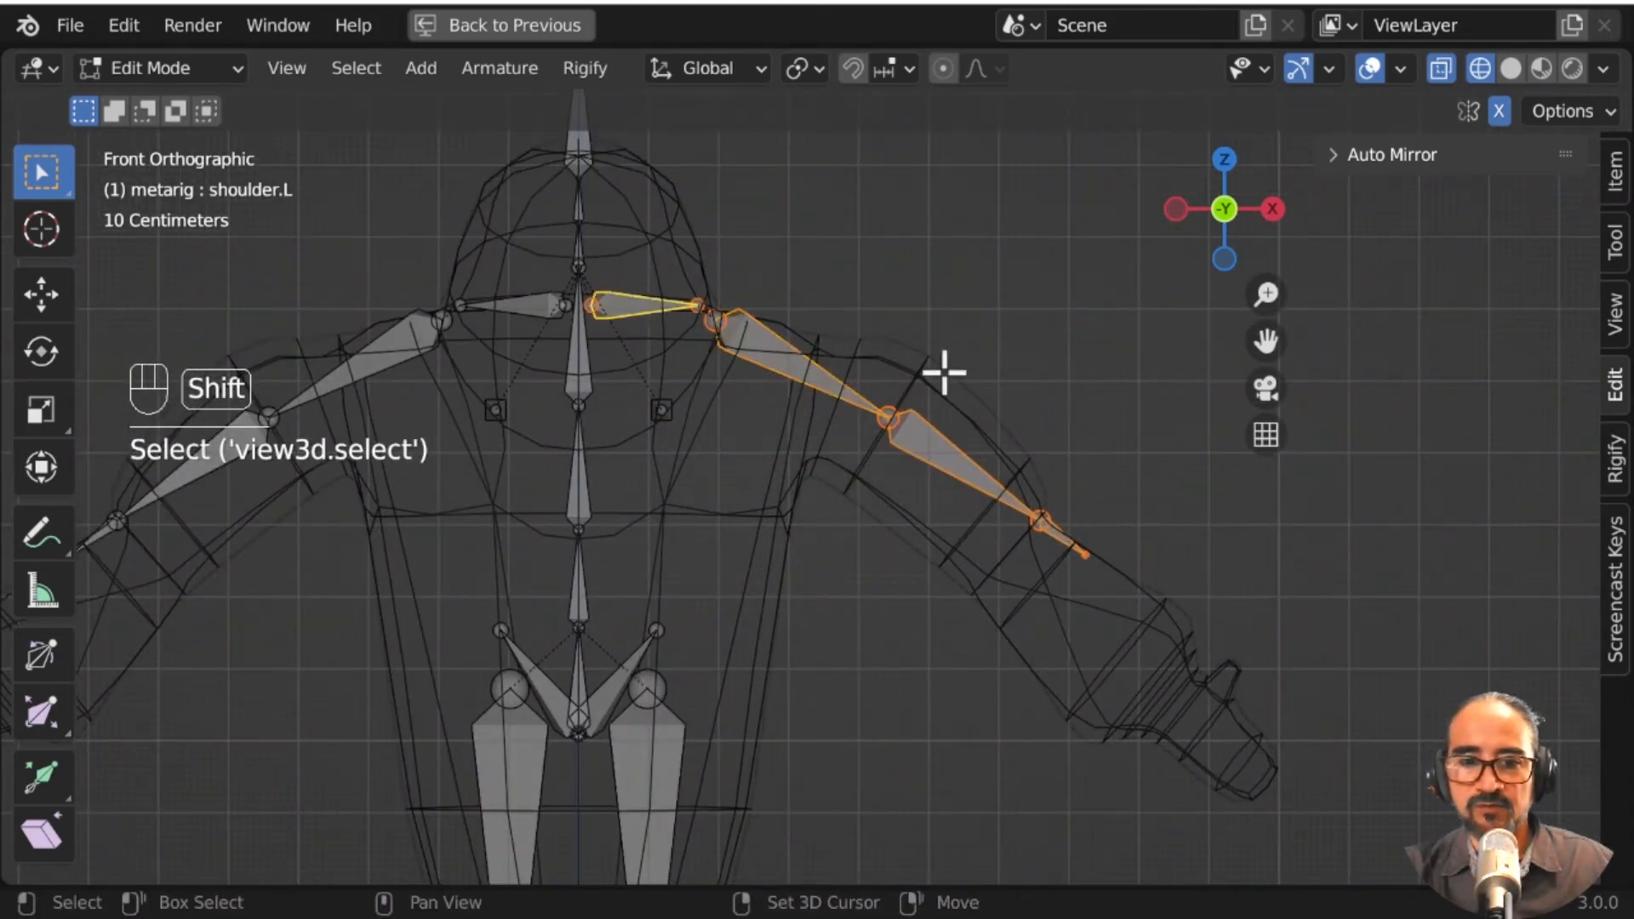
Step: Select the left hand, forearm, upper arm and shoulder bones together and move them outward and down into the mesh arm
click(1064, 540)
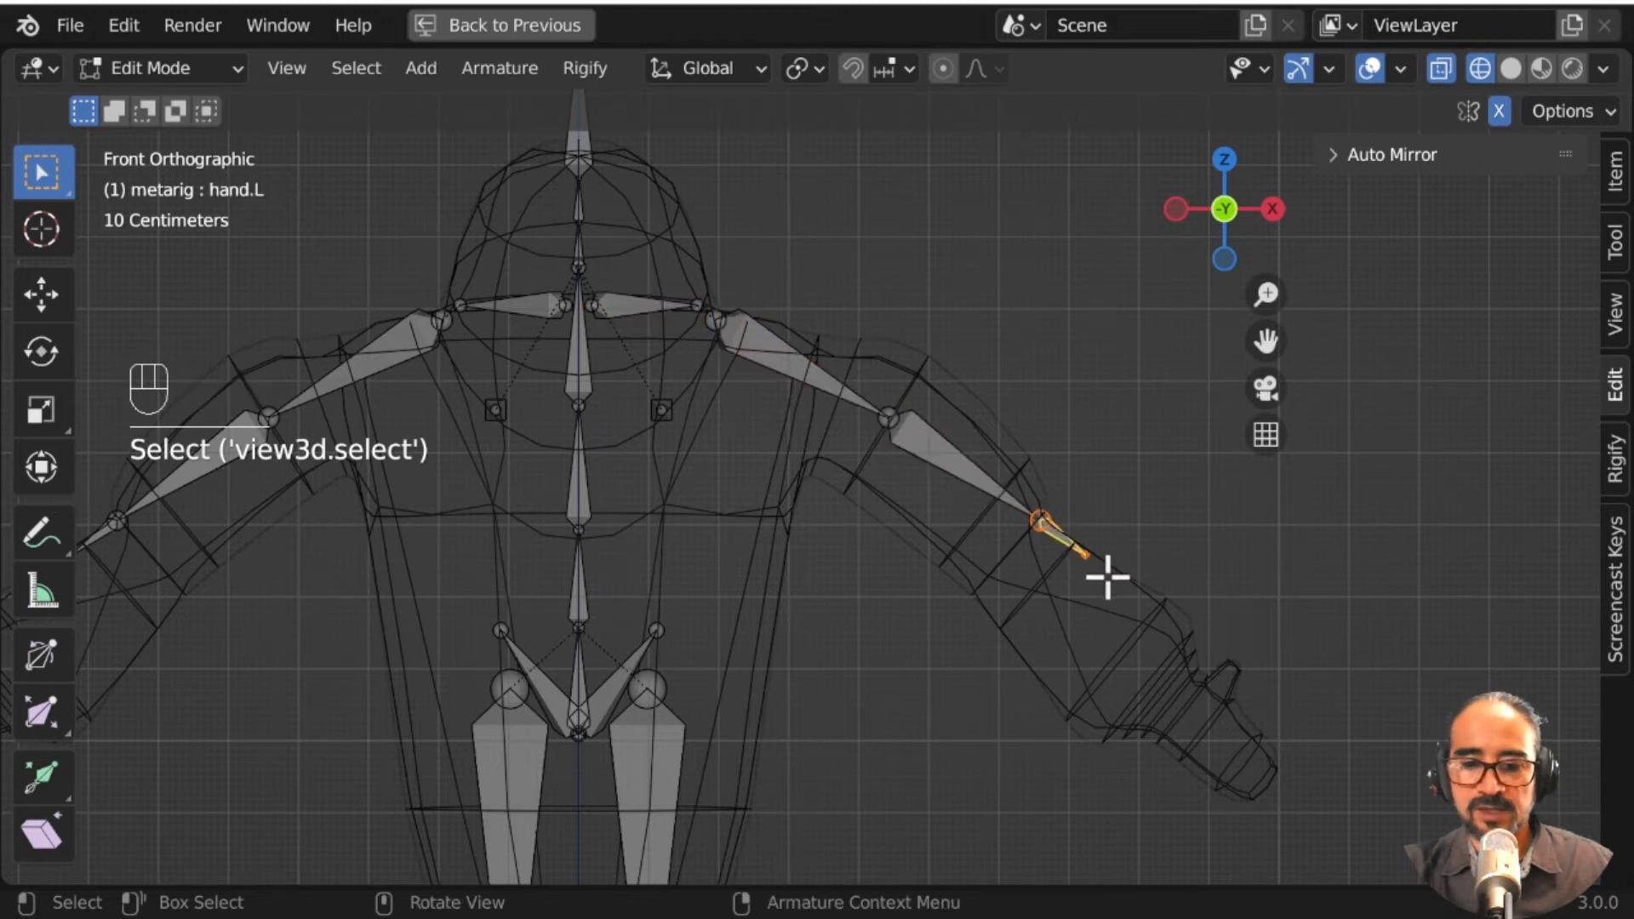
key(g)
right_click(1142, 589)
shift+click(948, 464)
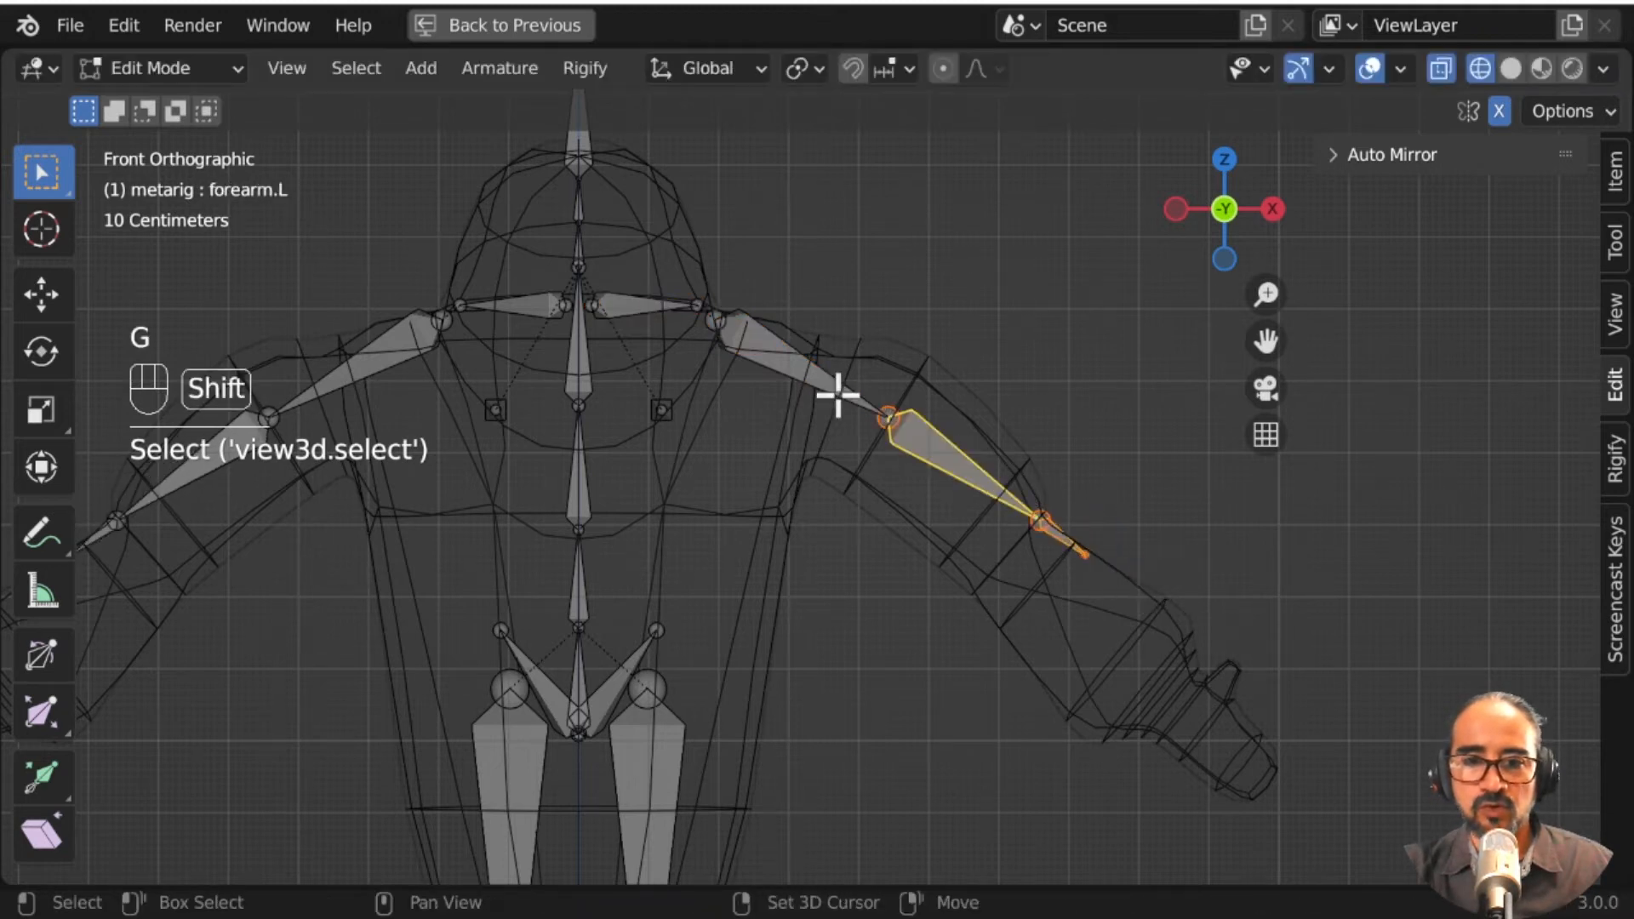
shift+click(753, 337)
shift+click(653, 310)
key(g)
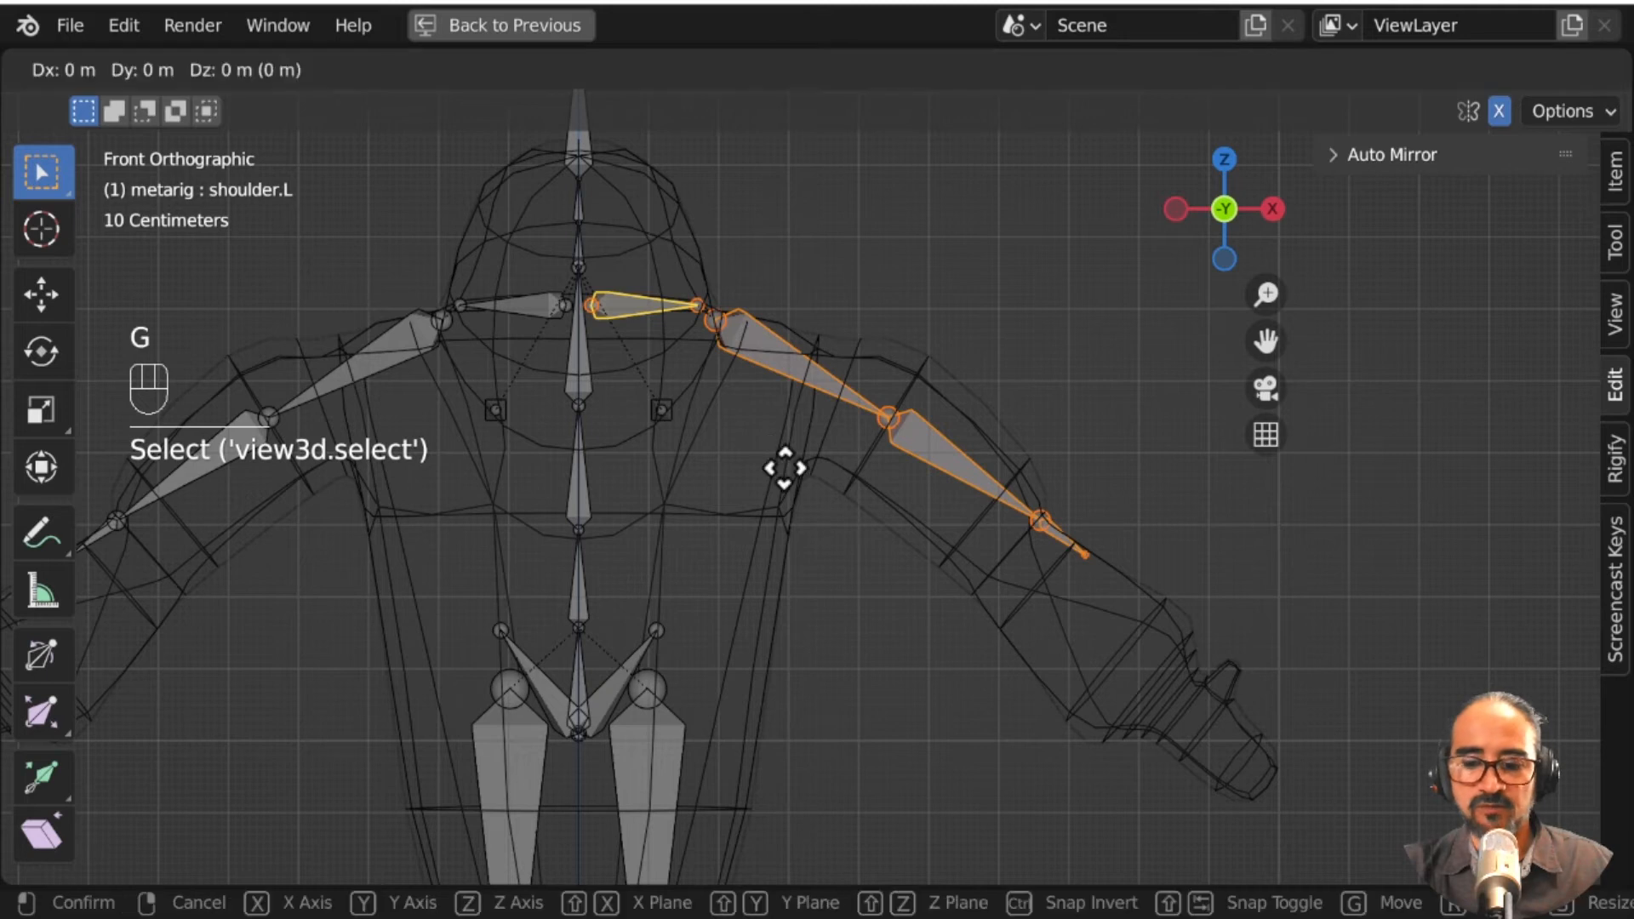
click(886, 562)
Step: Select the small left chest bone beside the spine and move it down to the lower chest
click(662, 412)
key(g)
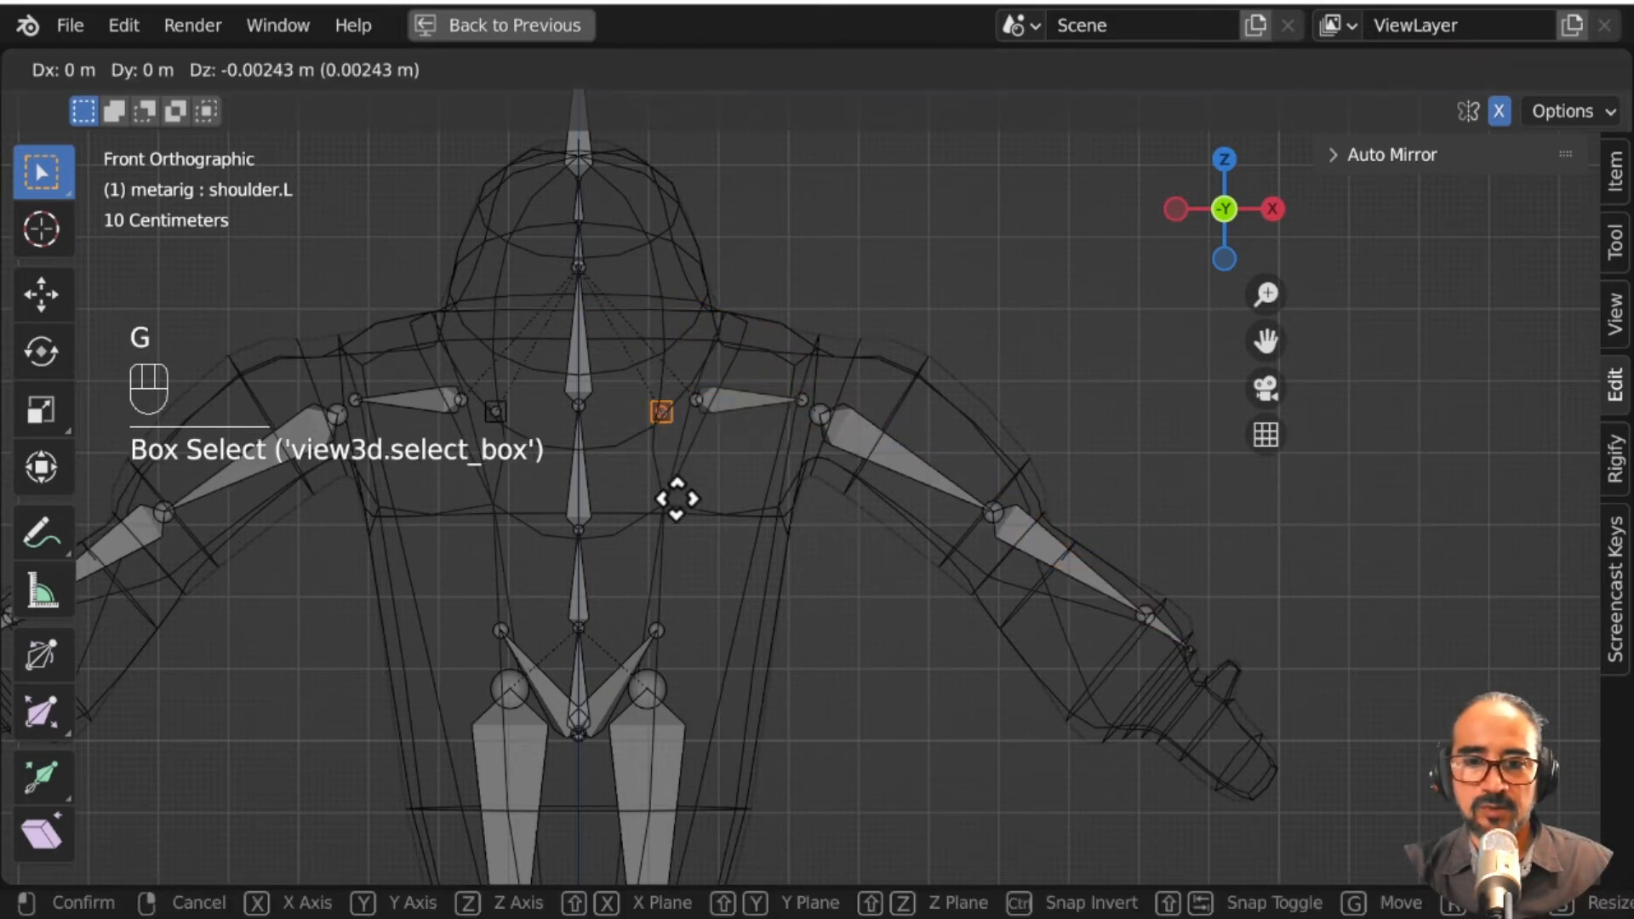
click(677, 593)
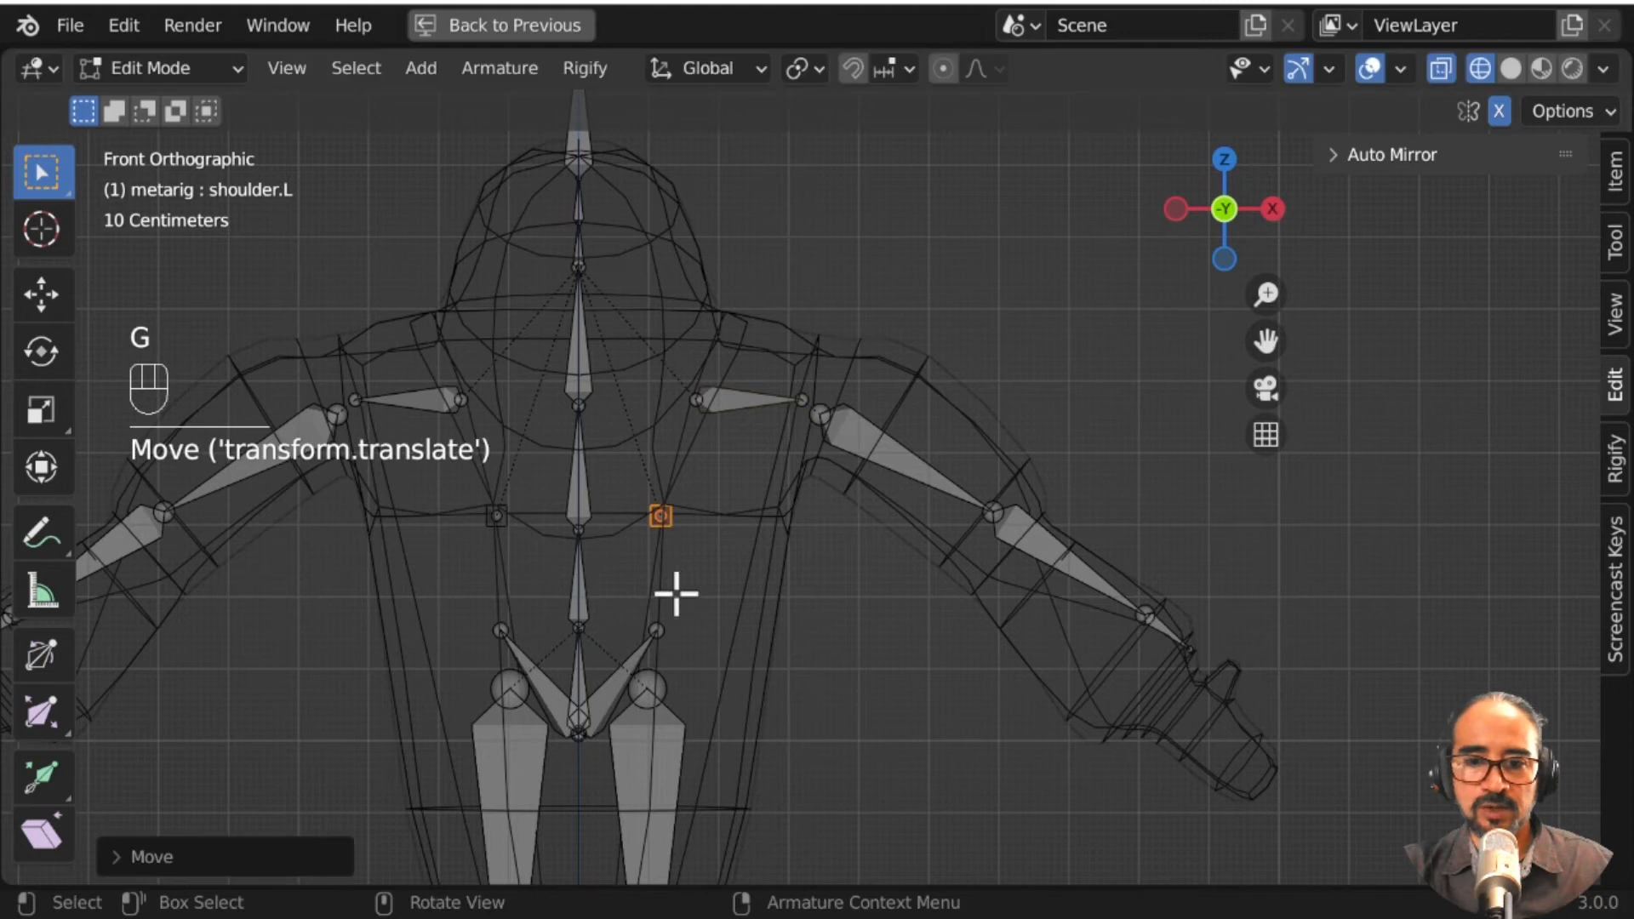
Step: Select the left upper arm, forearm and hand bones, rotate them to follow the mesh arm's slope and move them slightly down
click(880, 435)
shift+click(1065, 540)
shift+drag(1160, 525, 1185, 685)
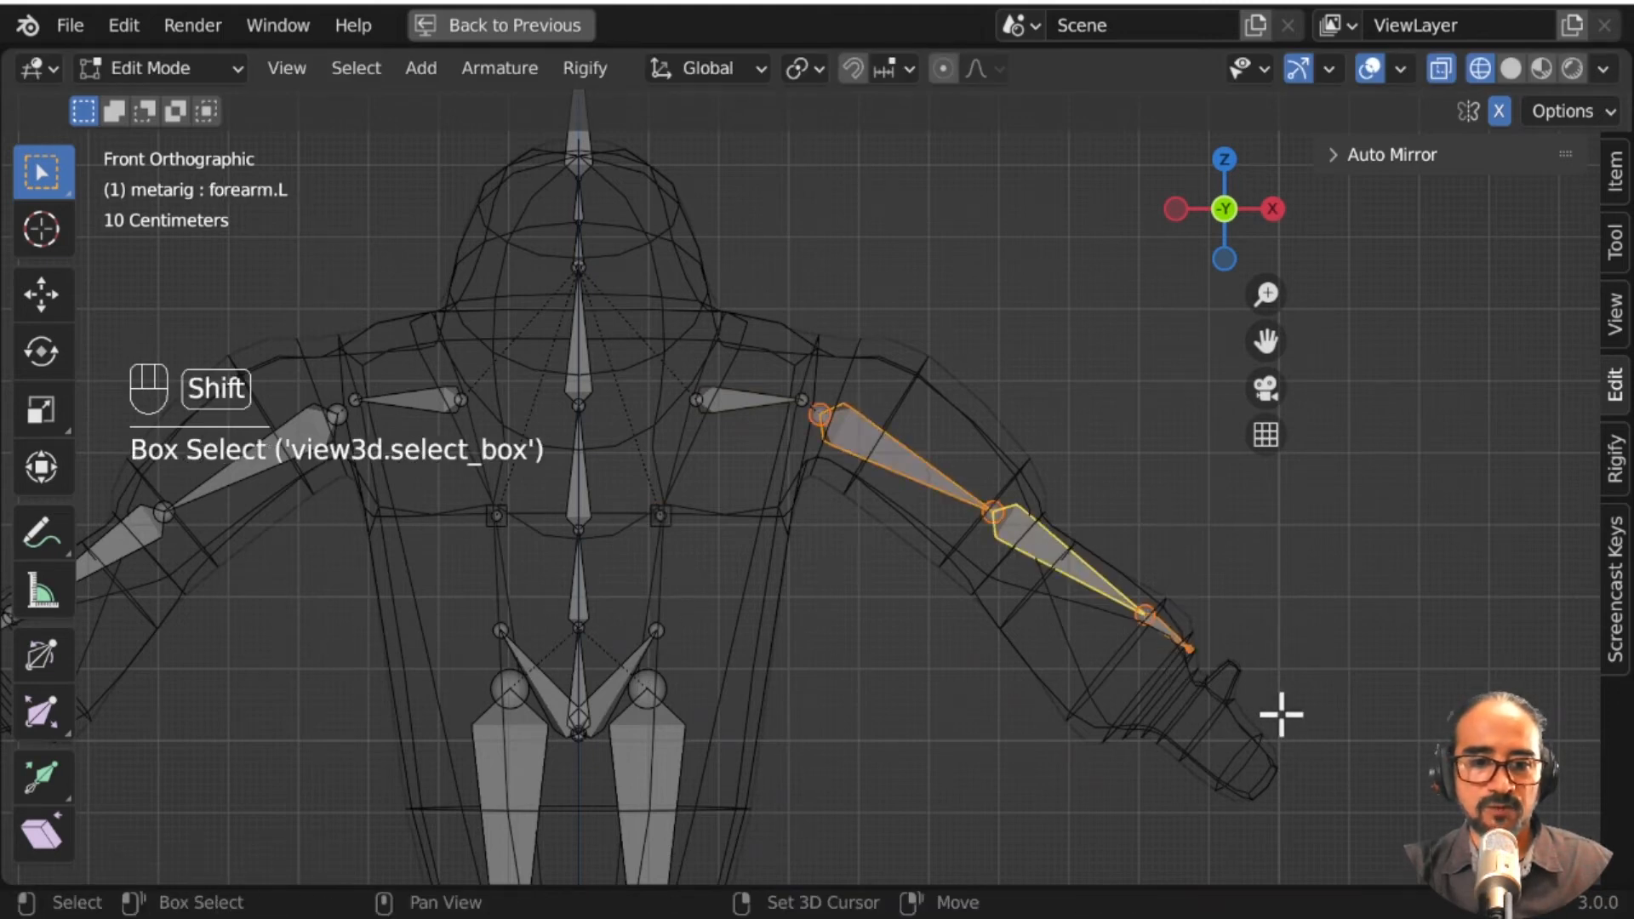
key(r)
click(1336, 660)
key(g)
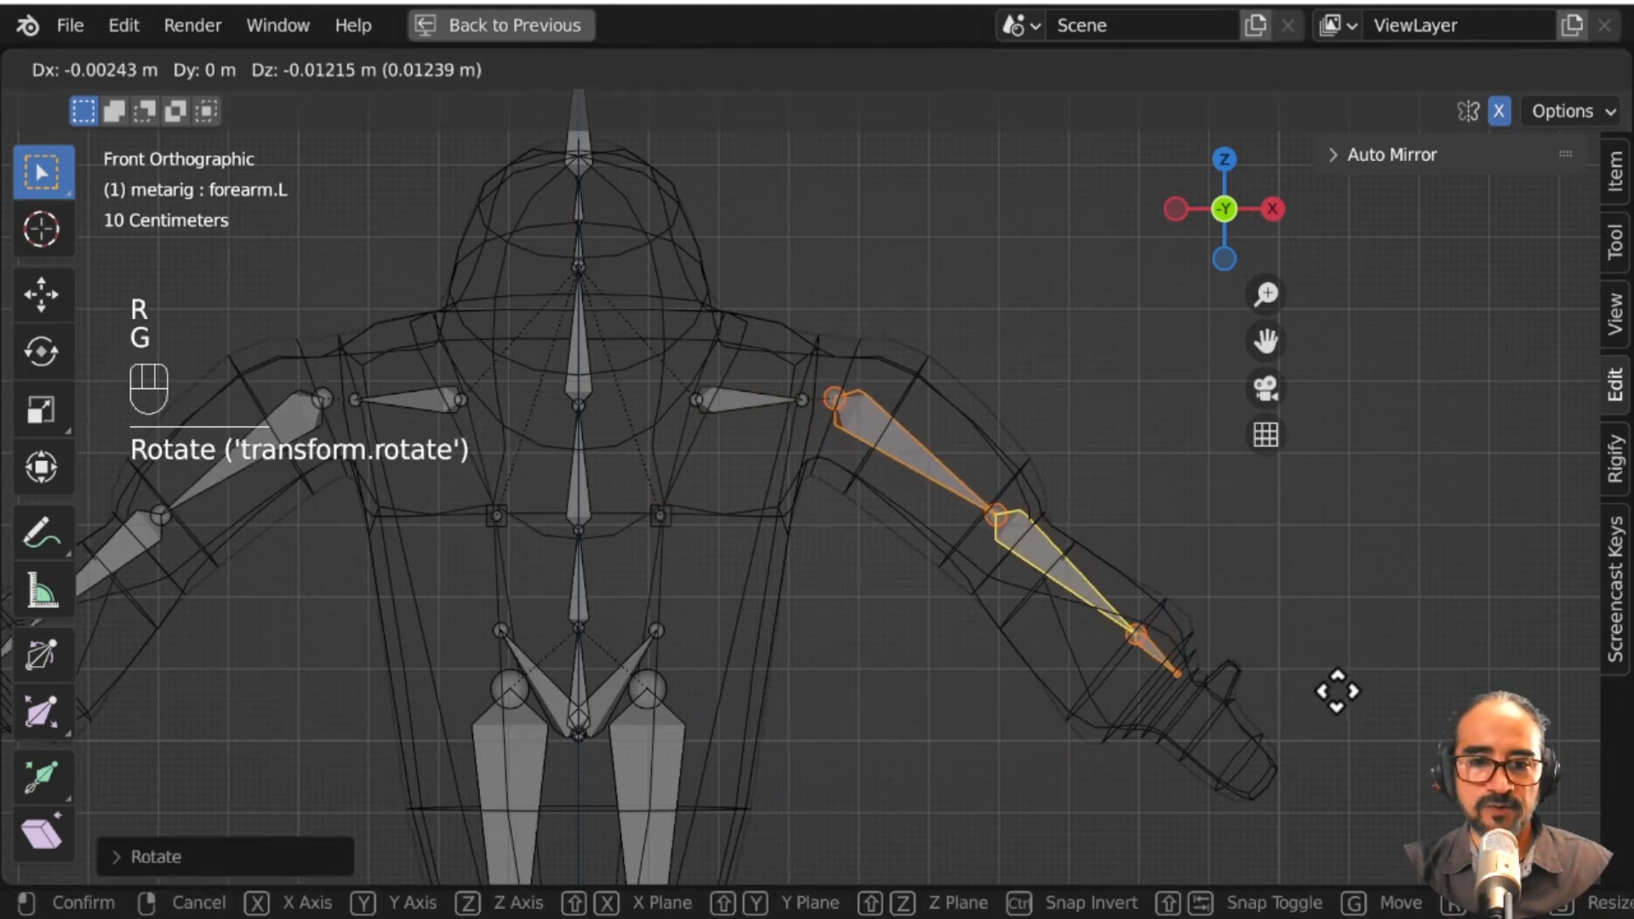
click(1332, 703)
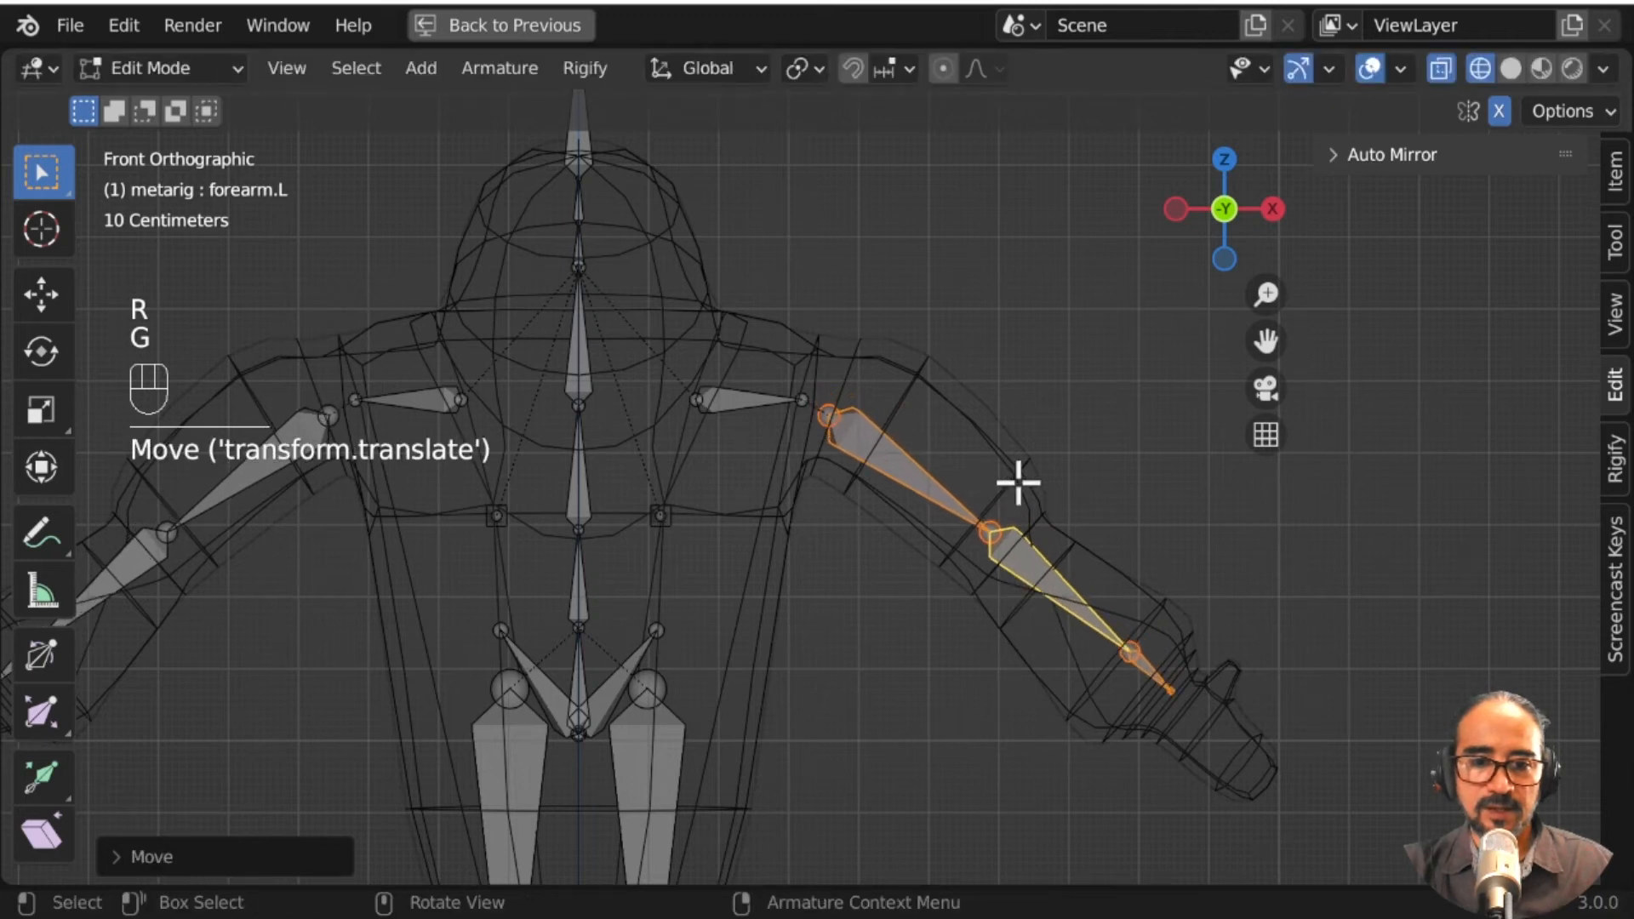
Step: Select the left forearm and hand bones and move them outward and down so the elbow joint fits the mesh
drag(996, 459, 1236, 792)
key(g)
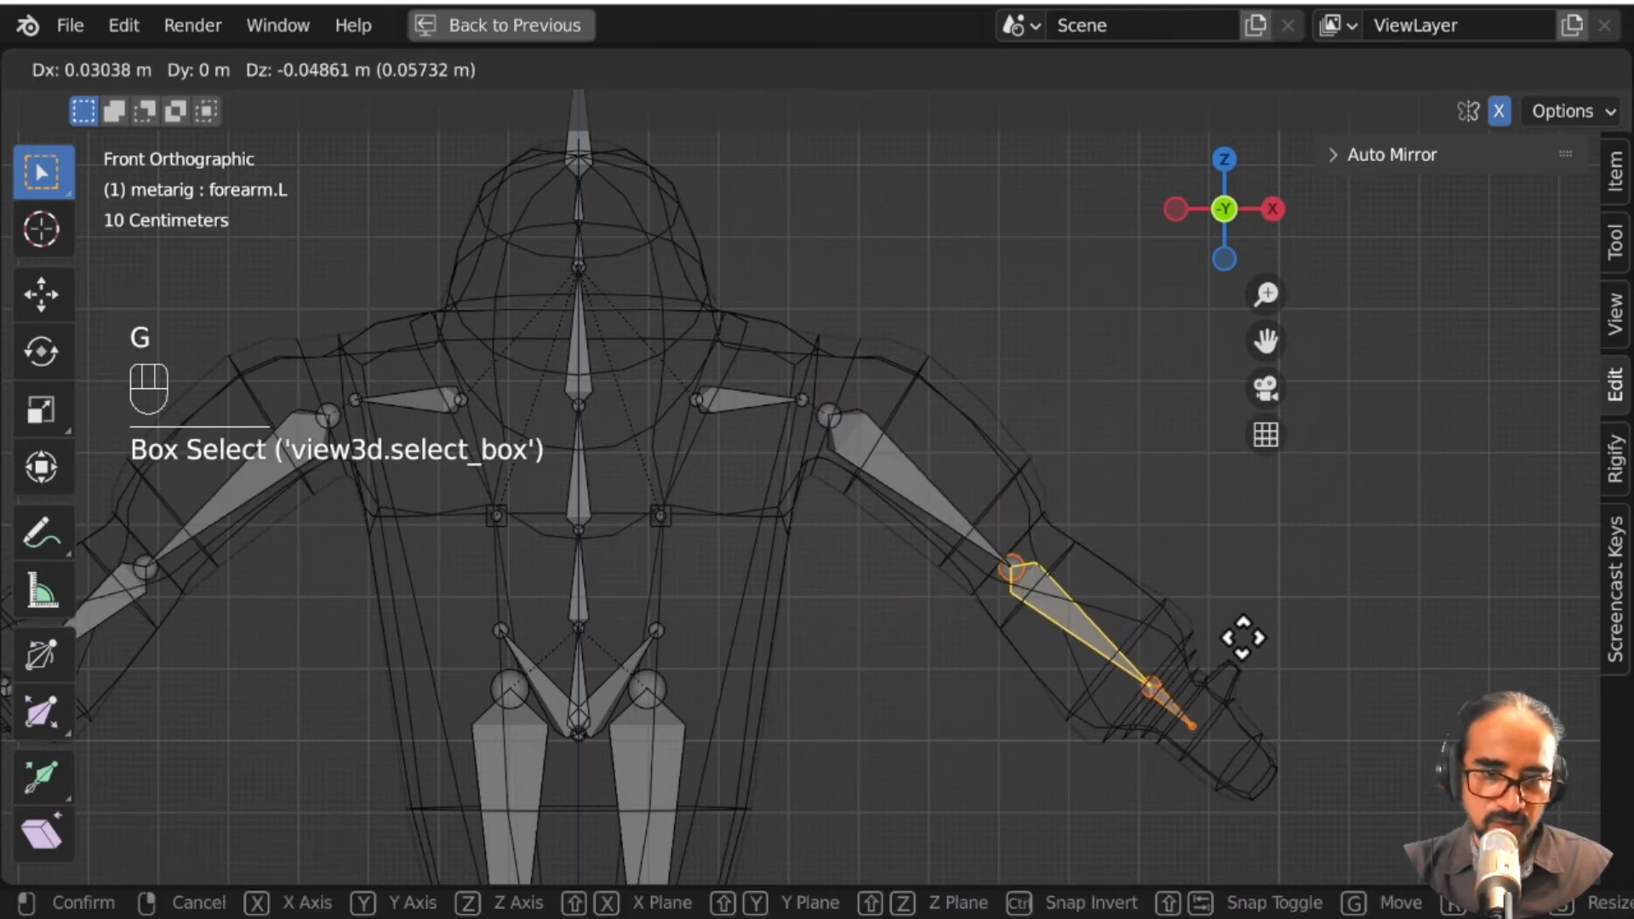
click(1242, 625)
Step: Move the left hand bone outward and down so the wrist joint sits at the base of the mesh hand
drag(1179, 598, 1226, 766)
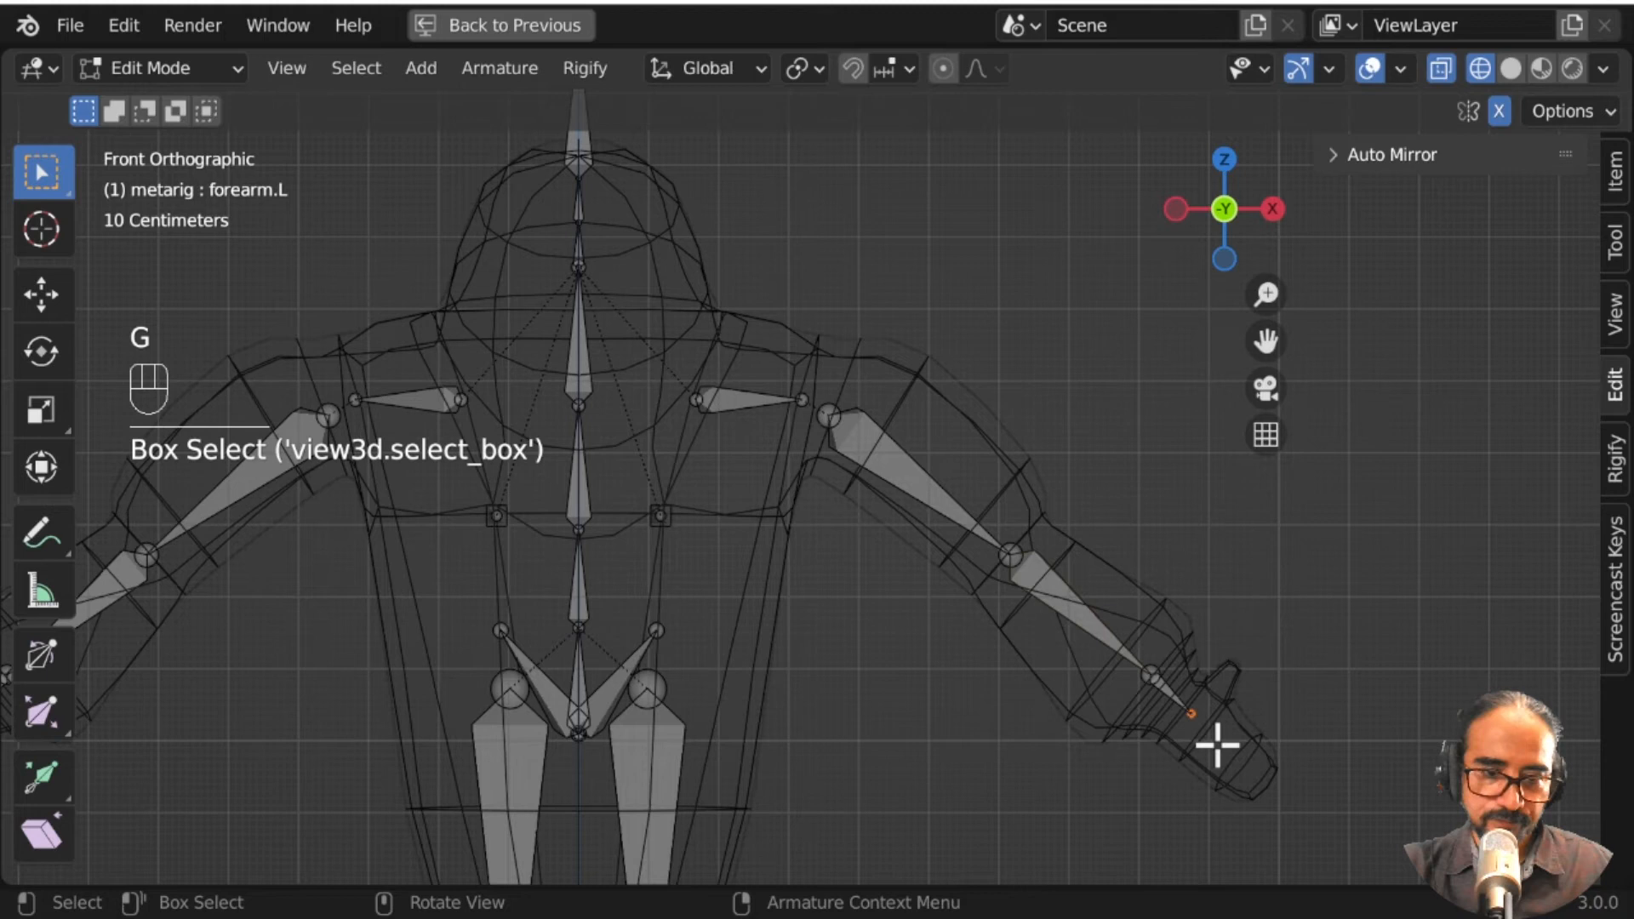
click(1174, 696)
key(g)
click(1270, 775)
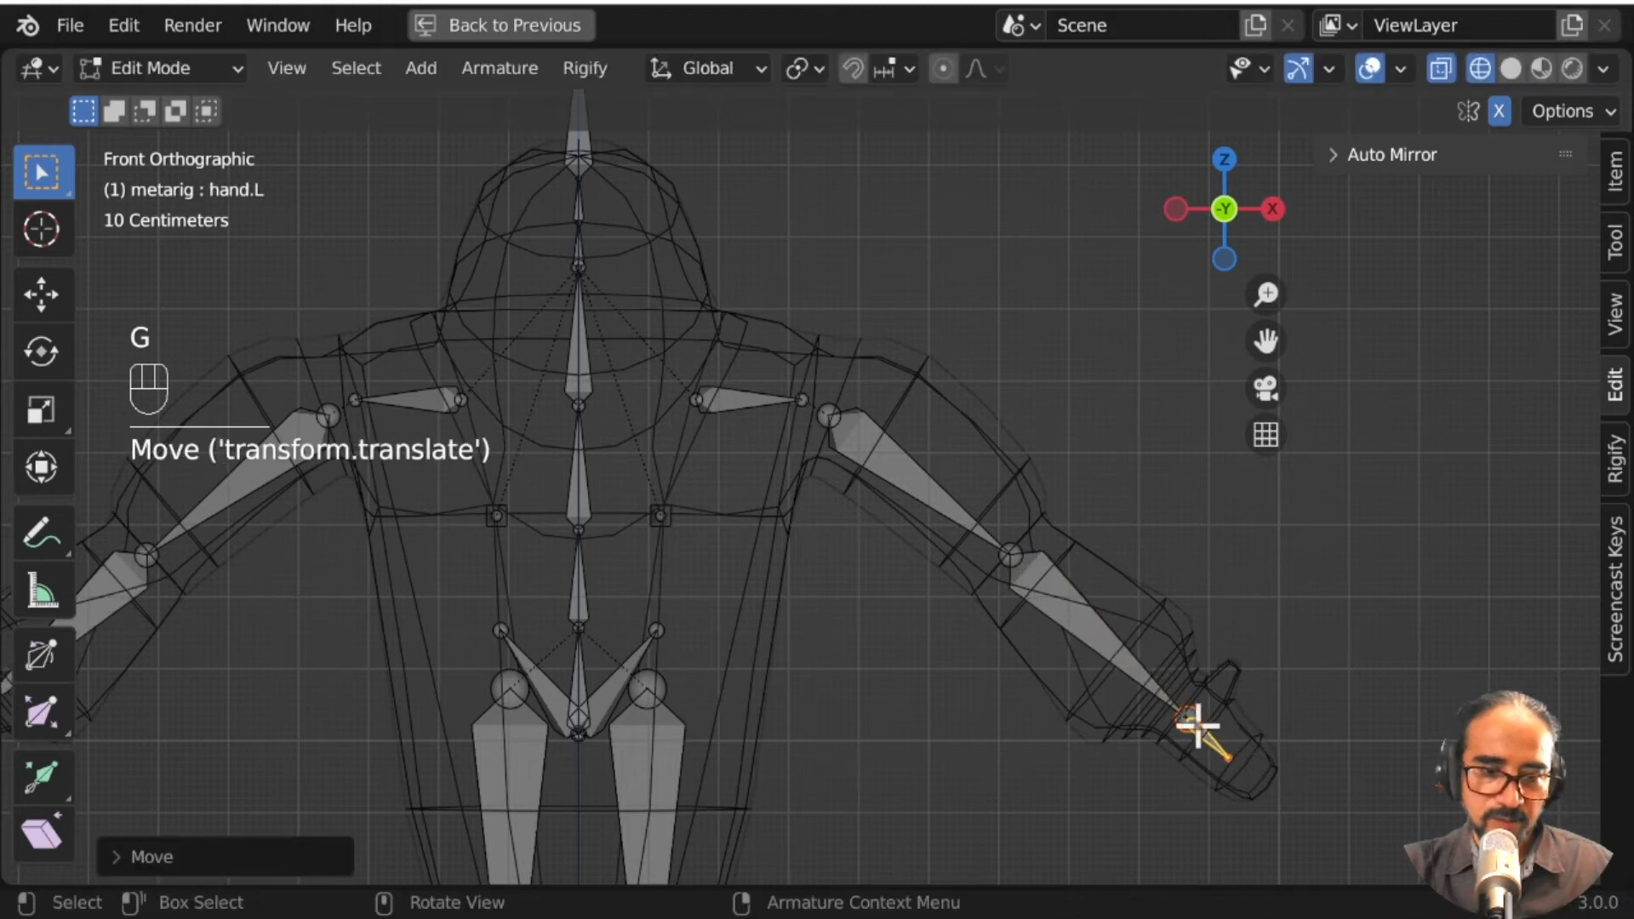
key(g)
click(1202, 749)
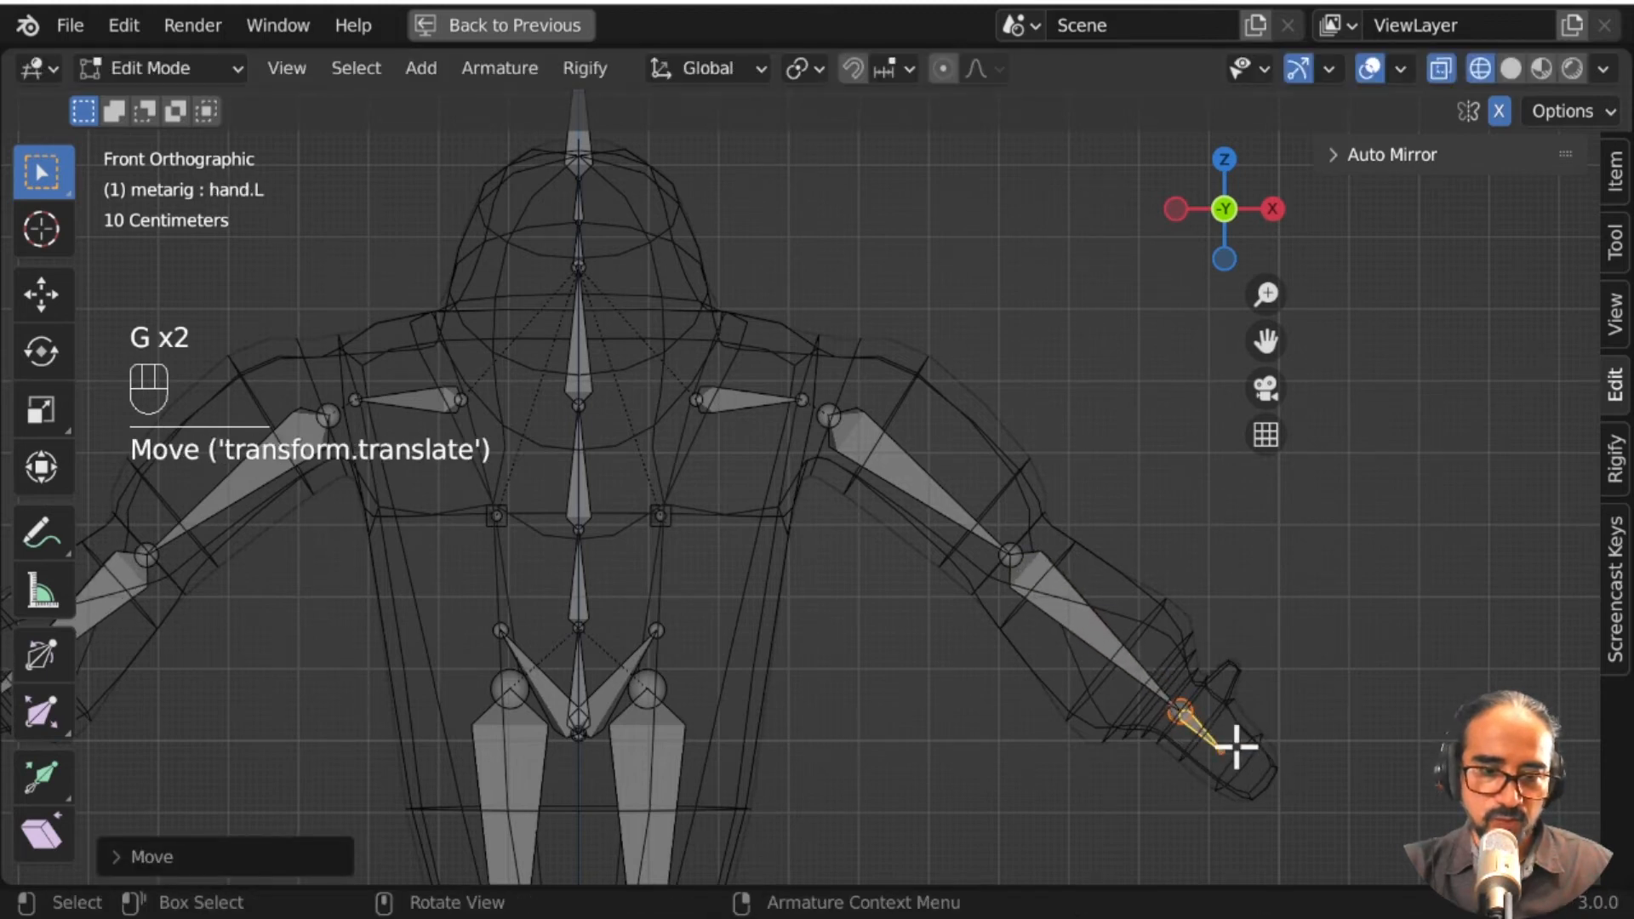
click(1236, 749)
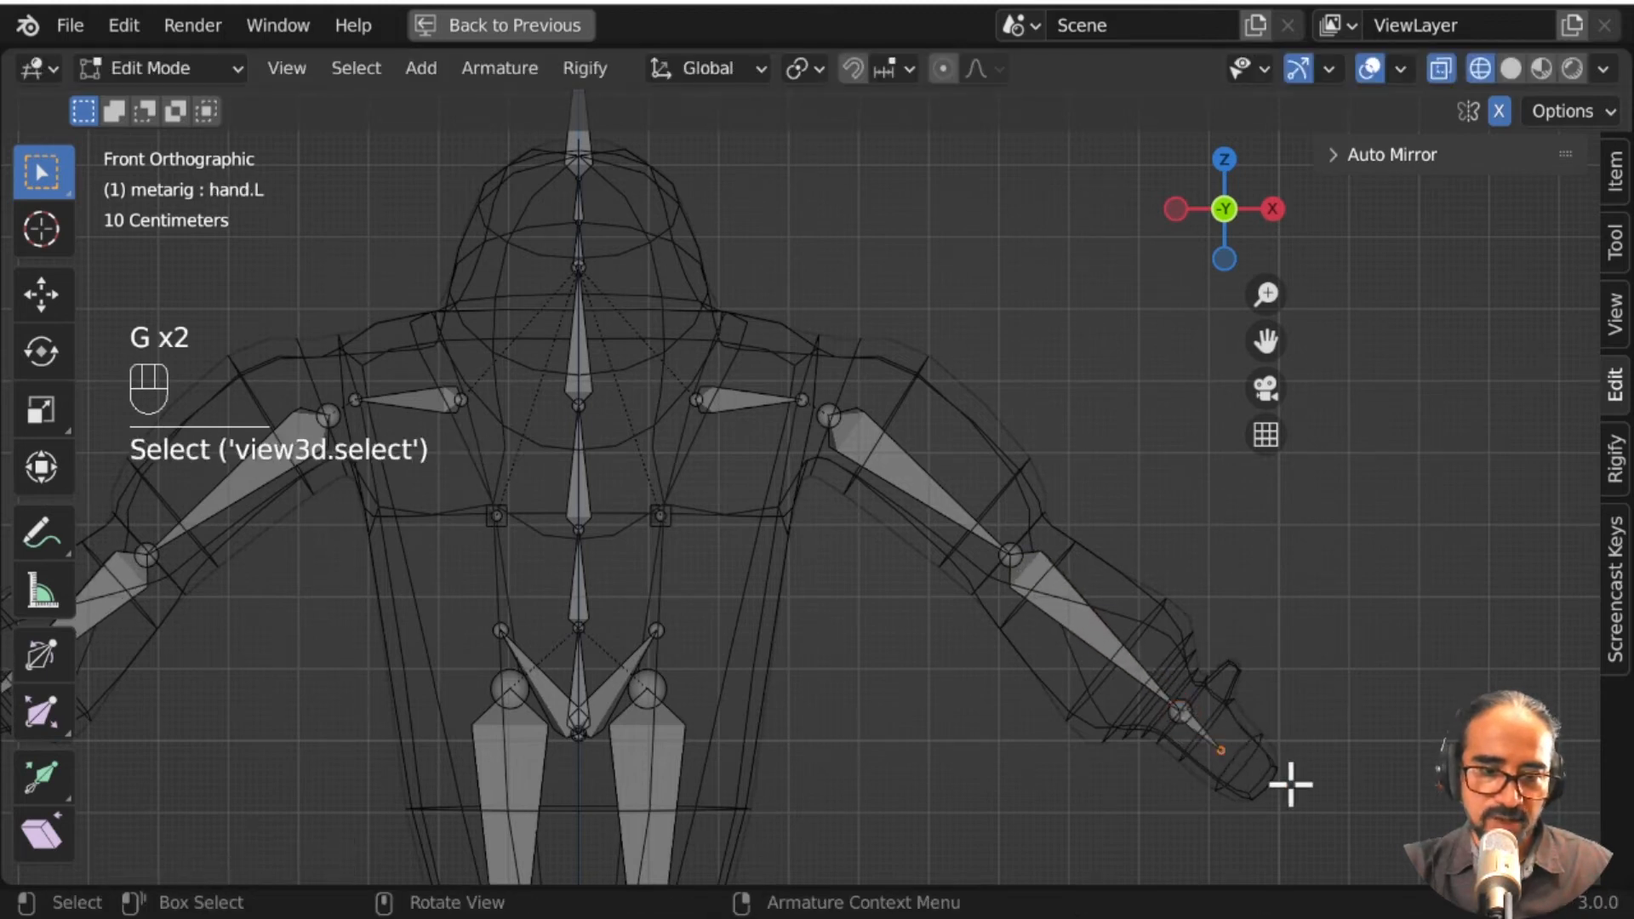
Step: Move the left shoulder bone slightly down so it lines up with the top of the upper arm bone
click(747, 406)
key(g)
click(771, 457)
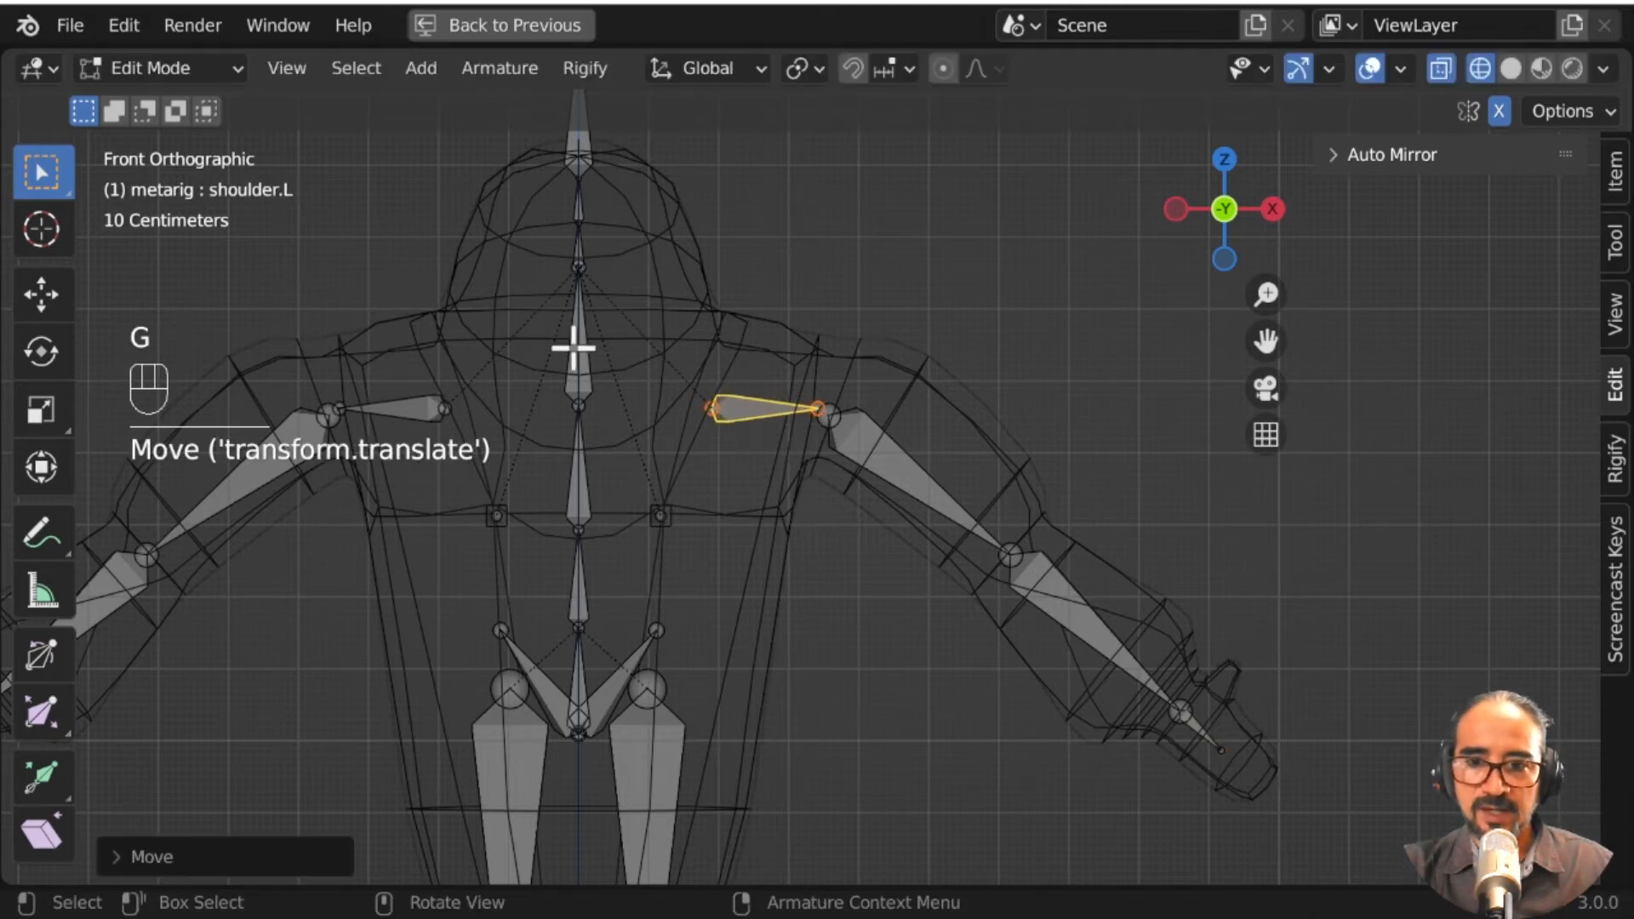
Step: Select the head and neck bones together and lower them along the Z axis toward the mesh head
shift+middle_drag(573, 348, 695, 502)
drag(624, 166, 730, 467)
key(g)
key(z)
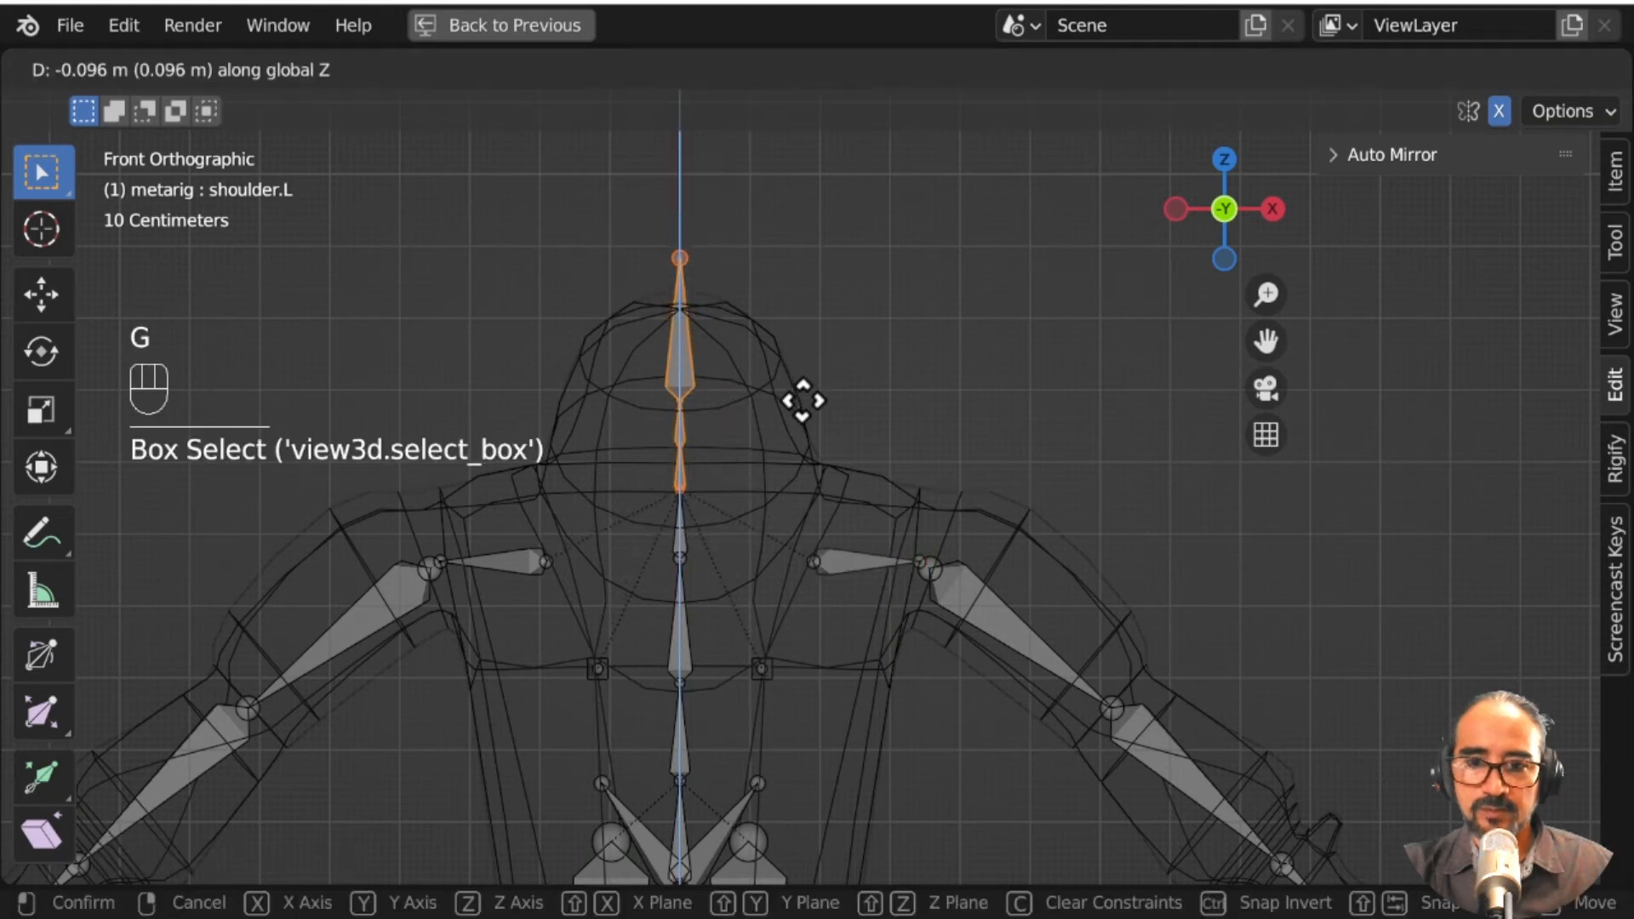
shift+click(679, 551)
shift+click(682, 562)
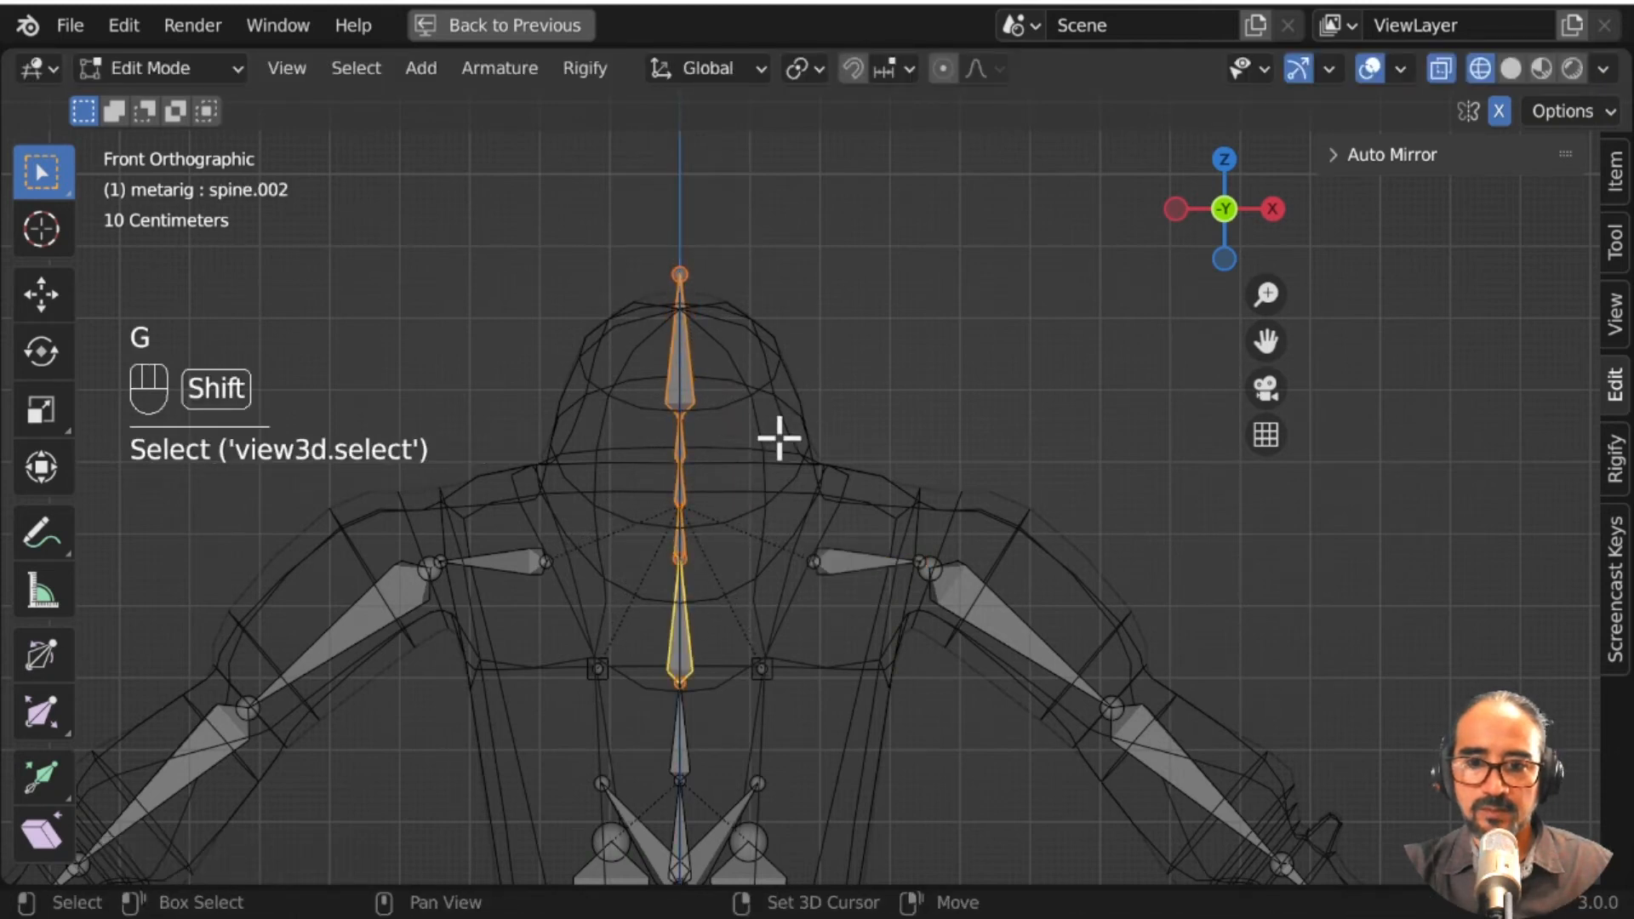
key(g)
key(z)
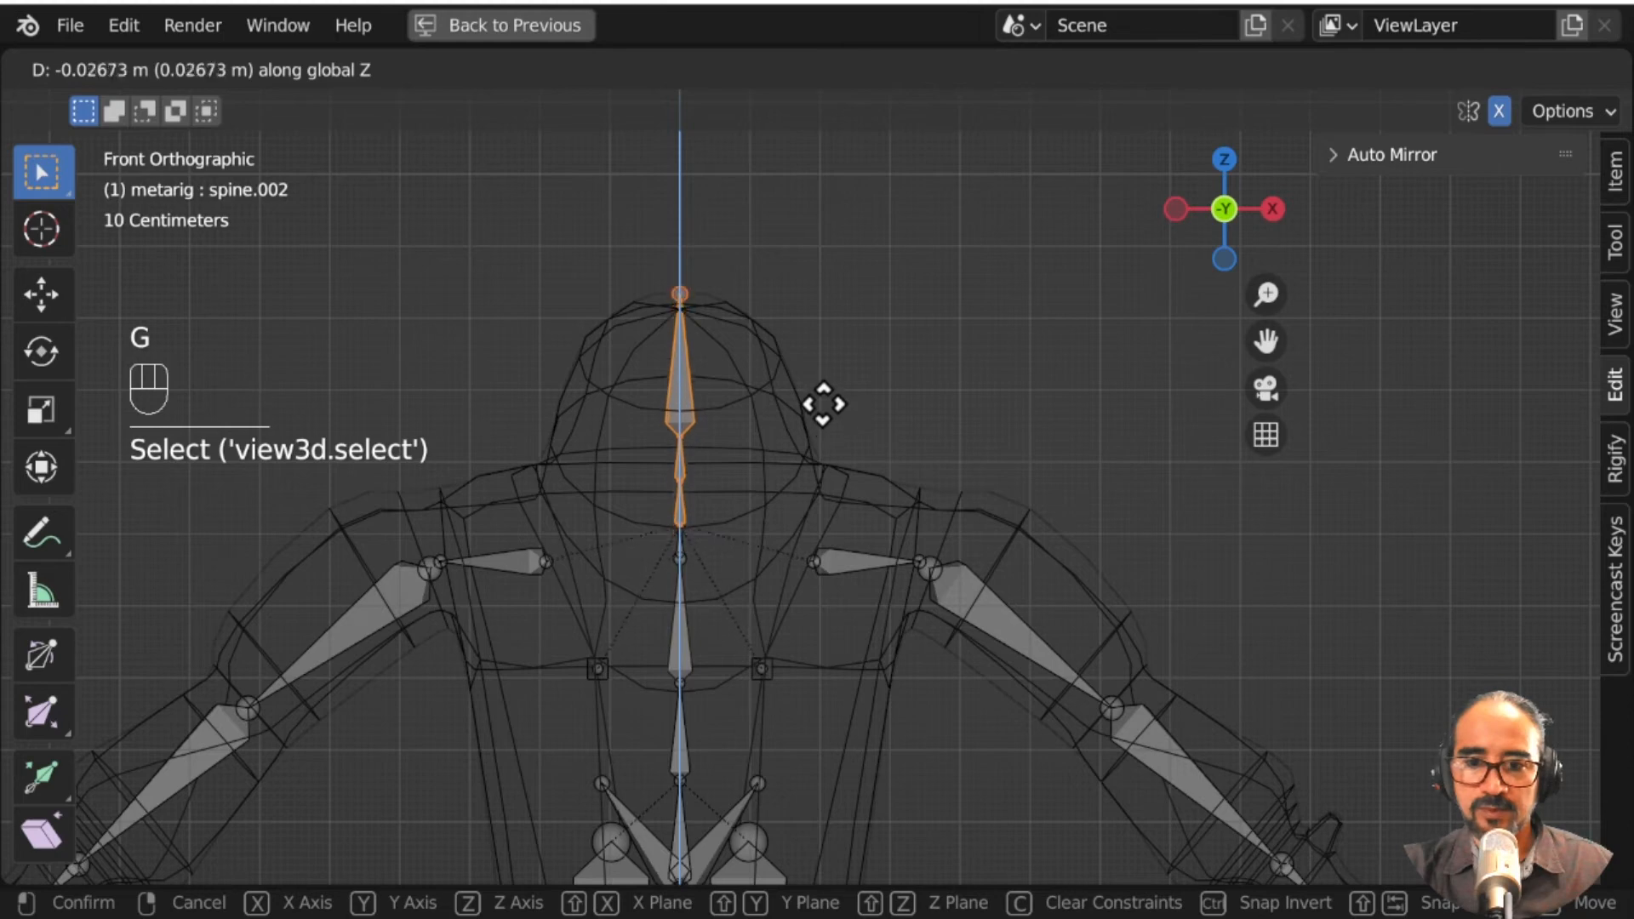
click(734, 499)
Step: Add the upper chest spine bone to the head and neck selection and lower them all along the Z axis
click(680, 544)
key(g)
key(z)
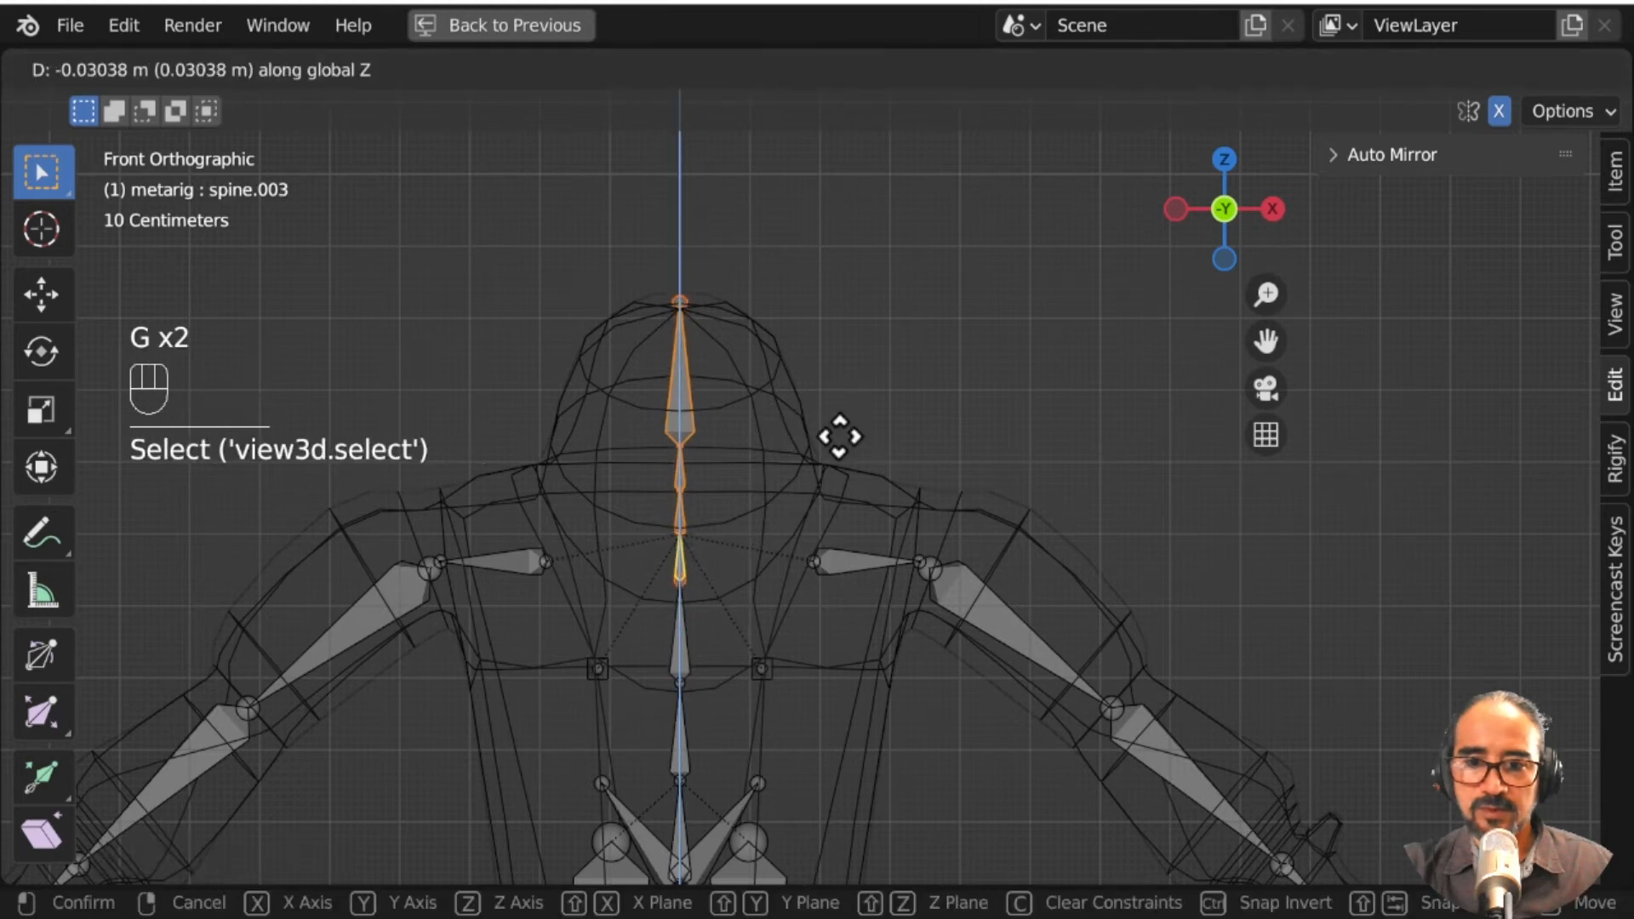
click(835, 460)
Step: Lower the joint between the upper neck bone and the head bone along the Z axis, lengthening the head bone
scroll(718, 518, up, 3)
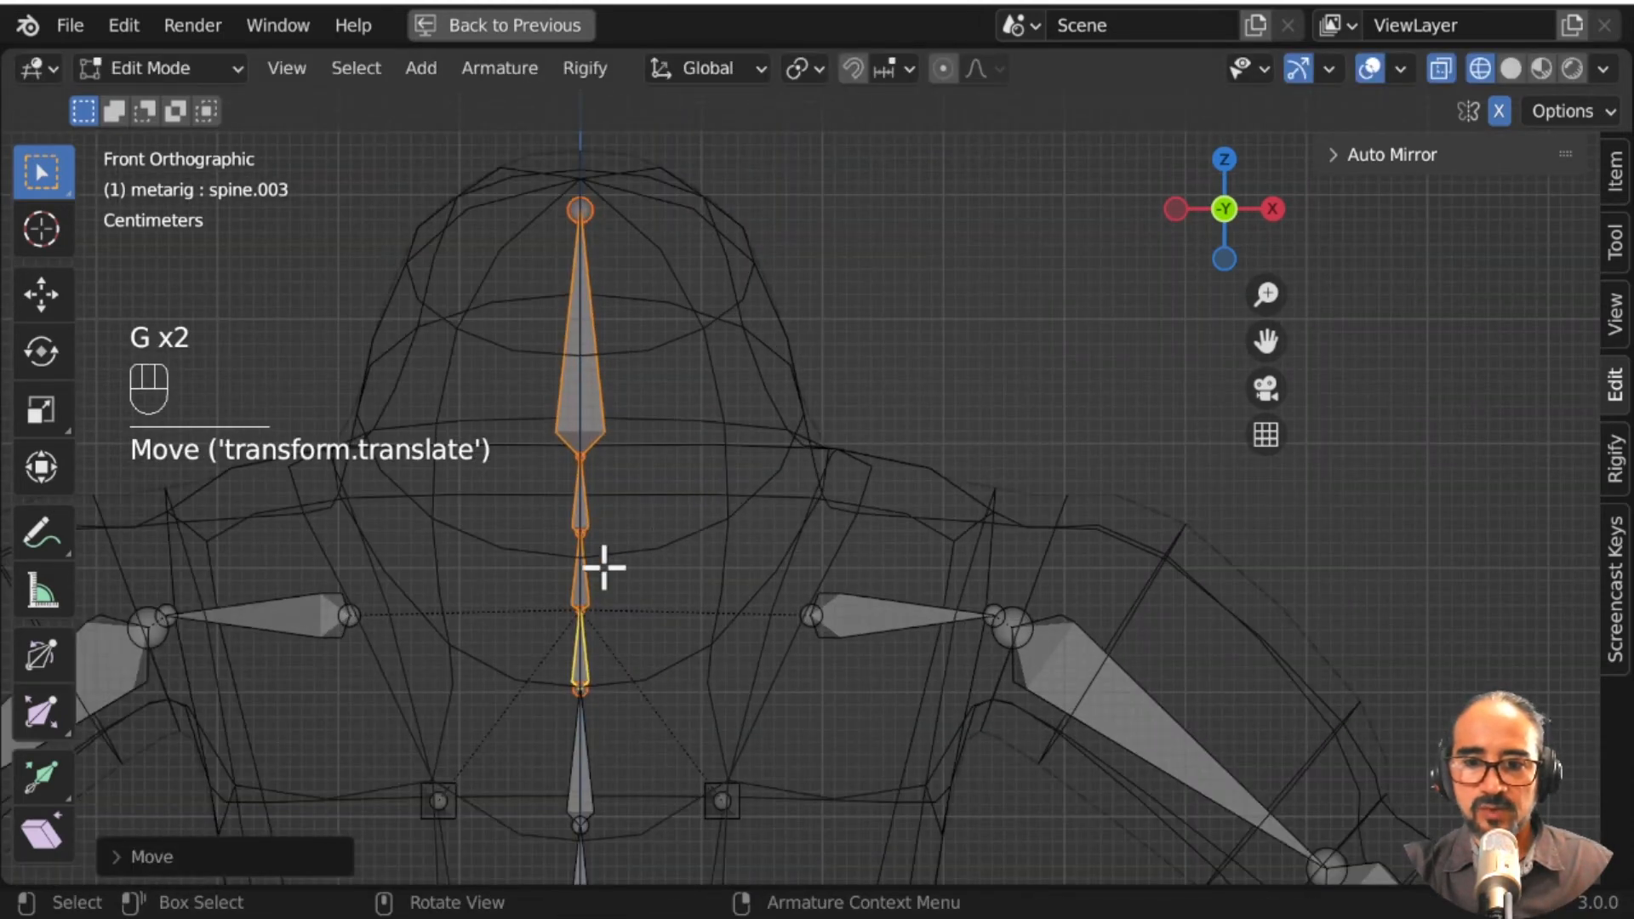
click(580, 581)
key(g)
right_click(680, 560)
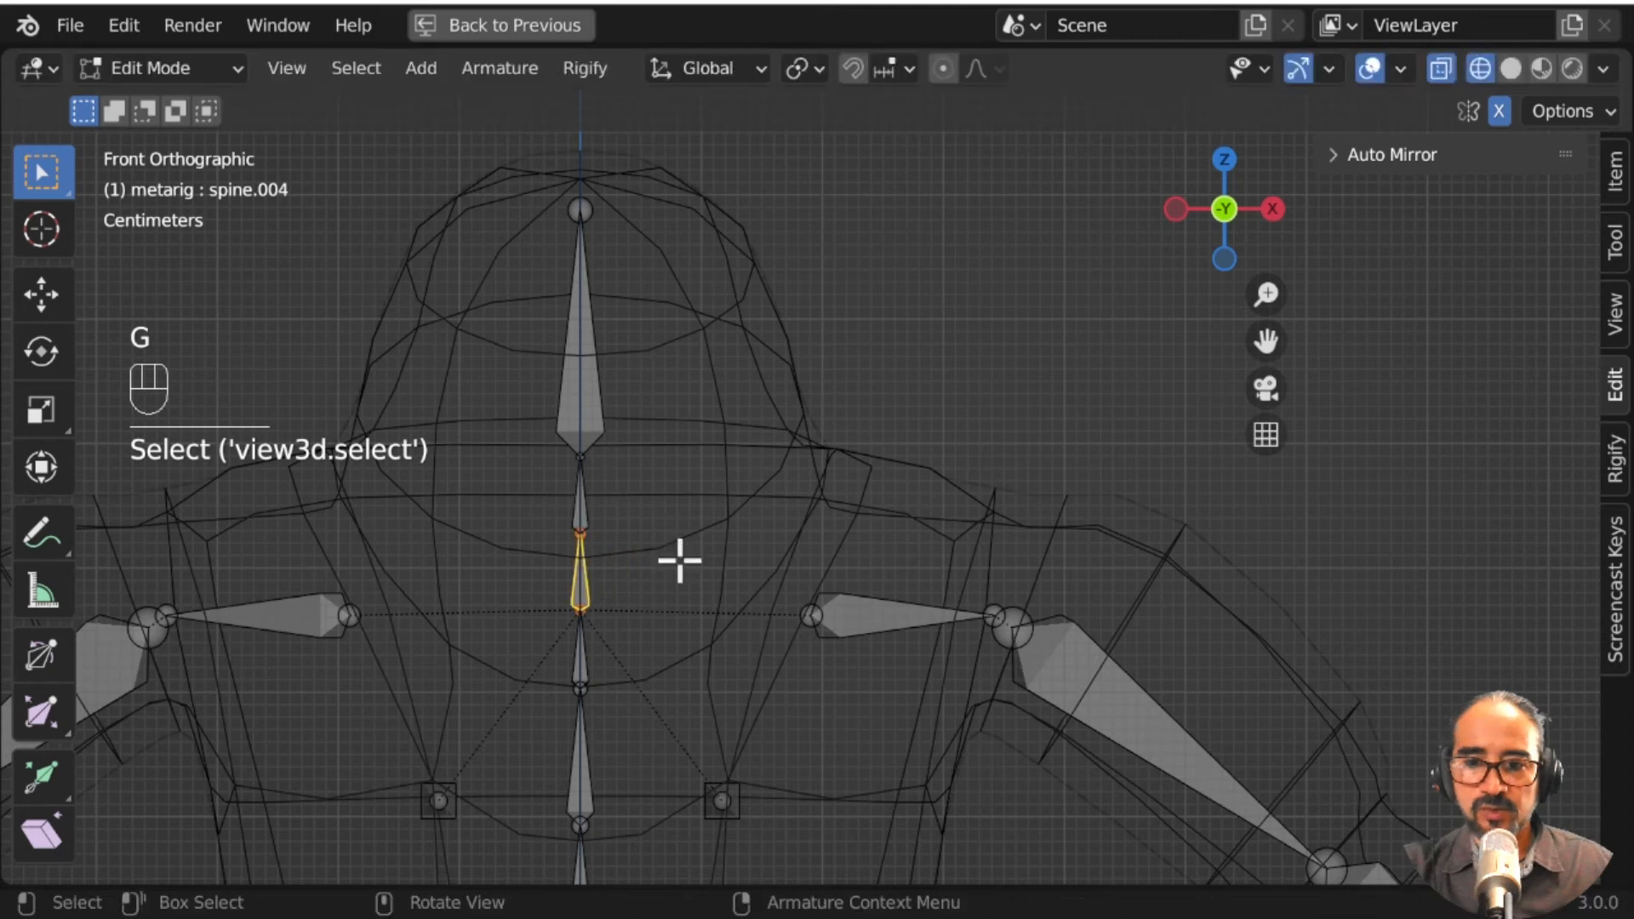
shift+click(592, 487)
key(g)
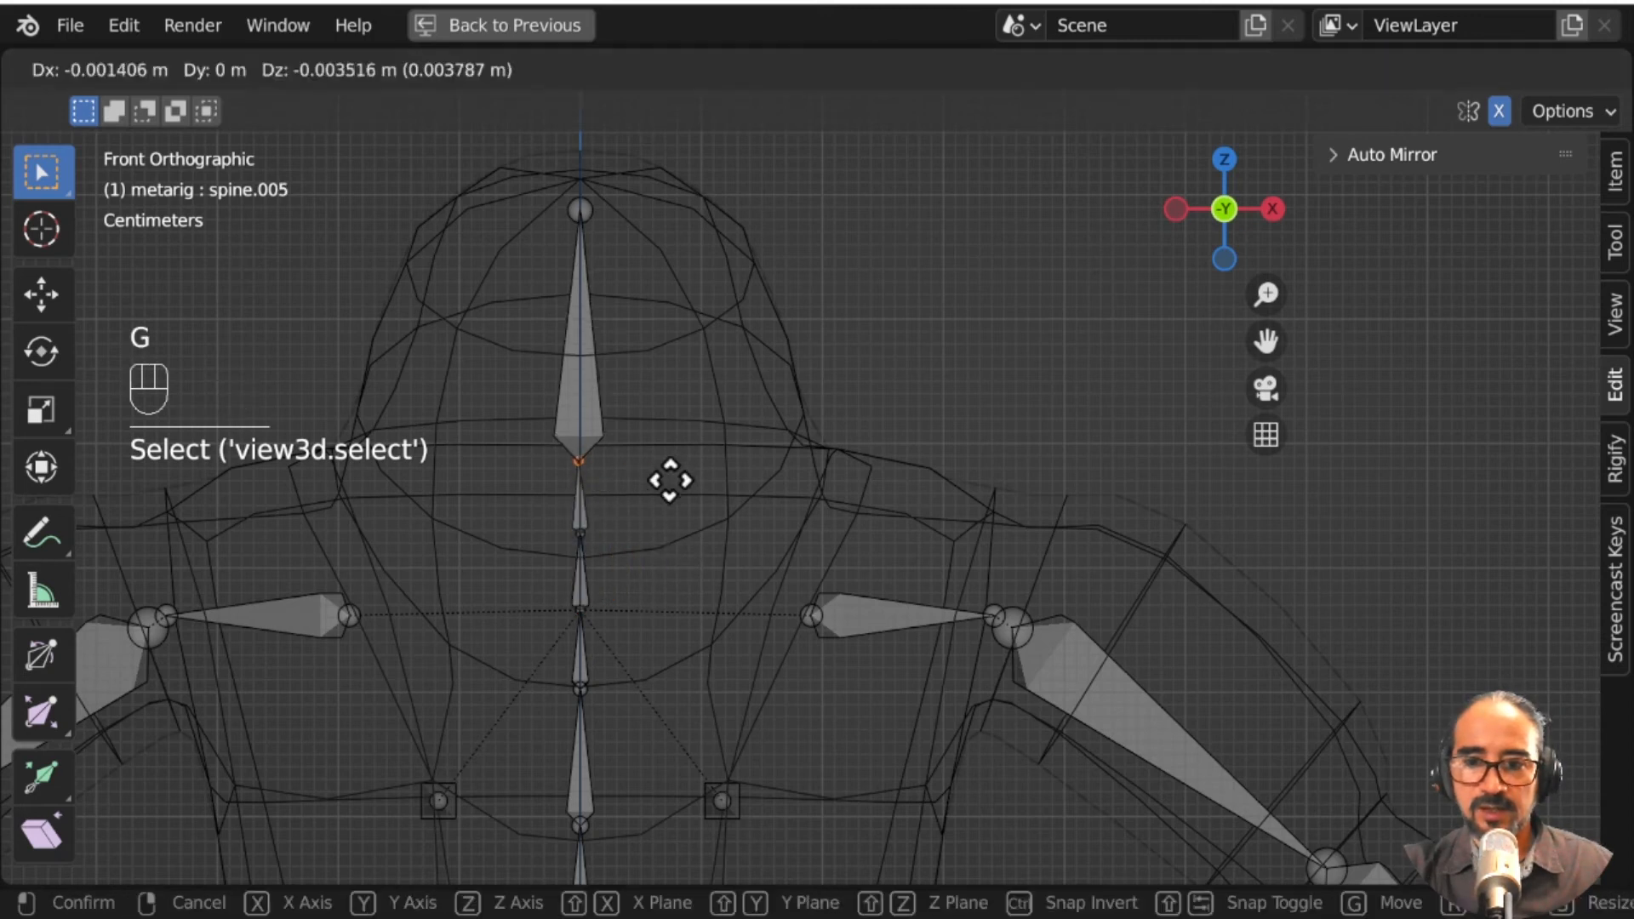
key(z)
click(592, 546)
shift+click(591, 547)
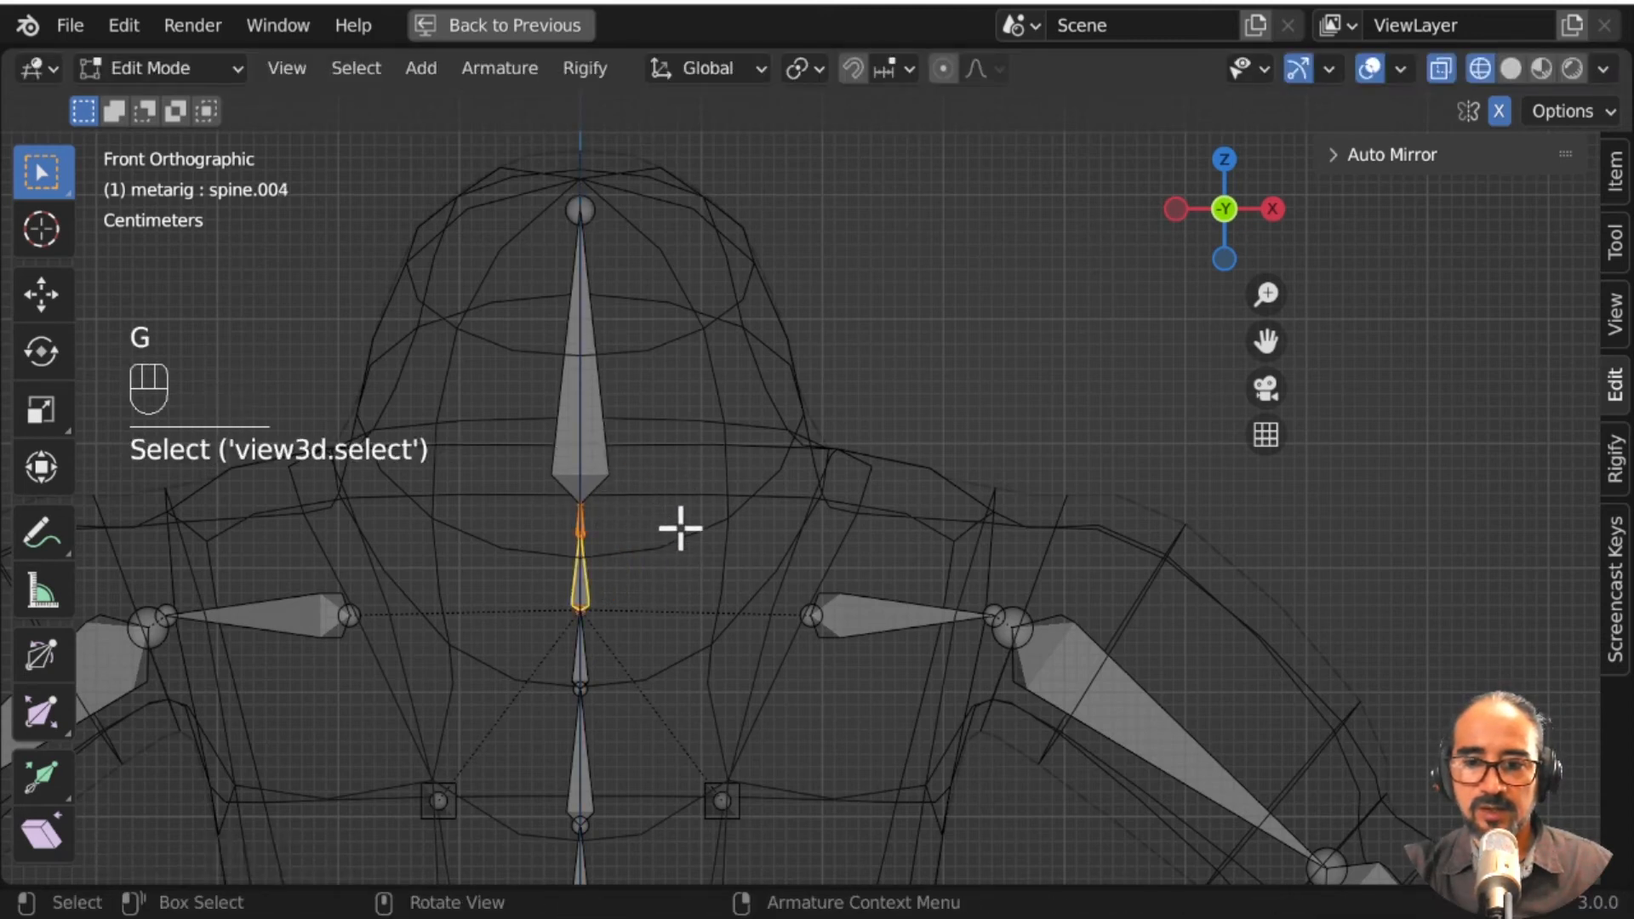
Step: Examine how the head, neck and spine bones sit inside the mesh in the front view
click(598, 221)
scroll(748, 642, down, 2)
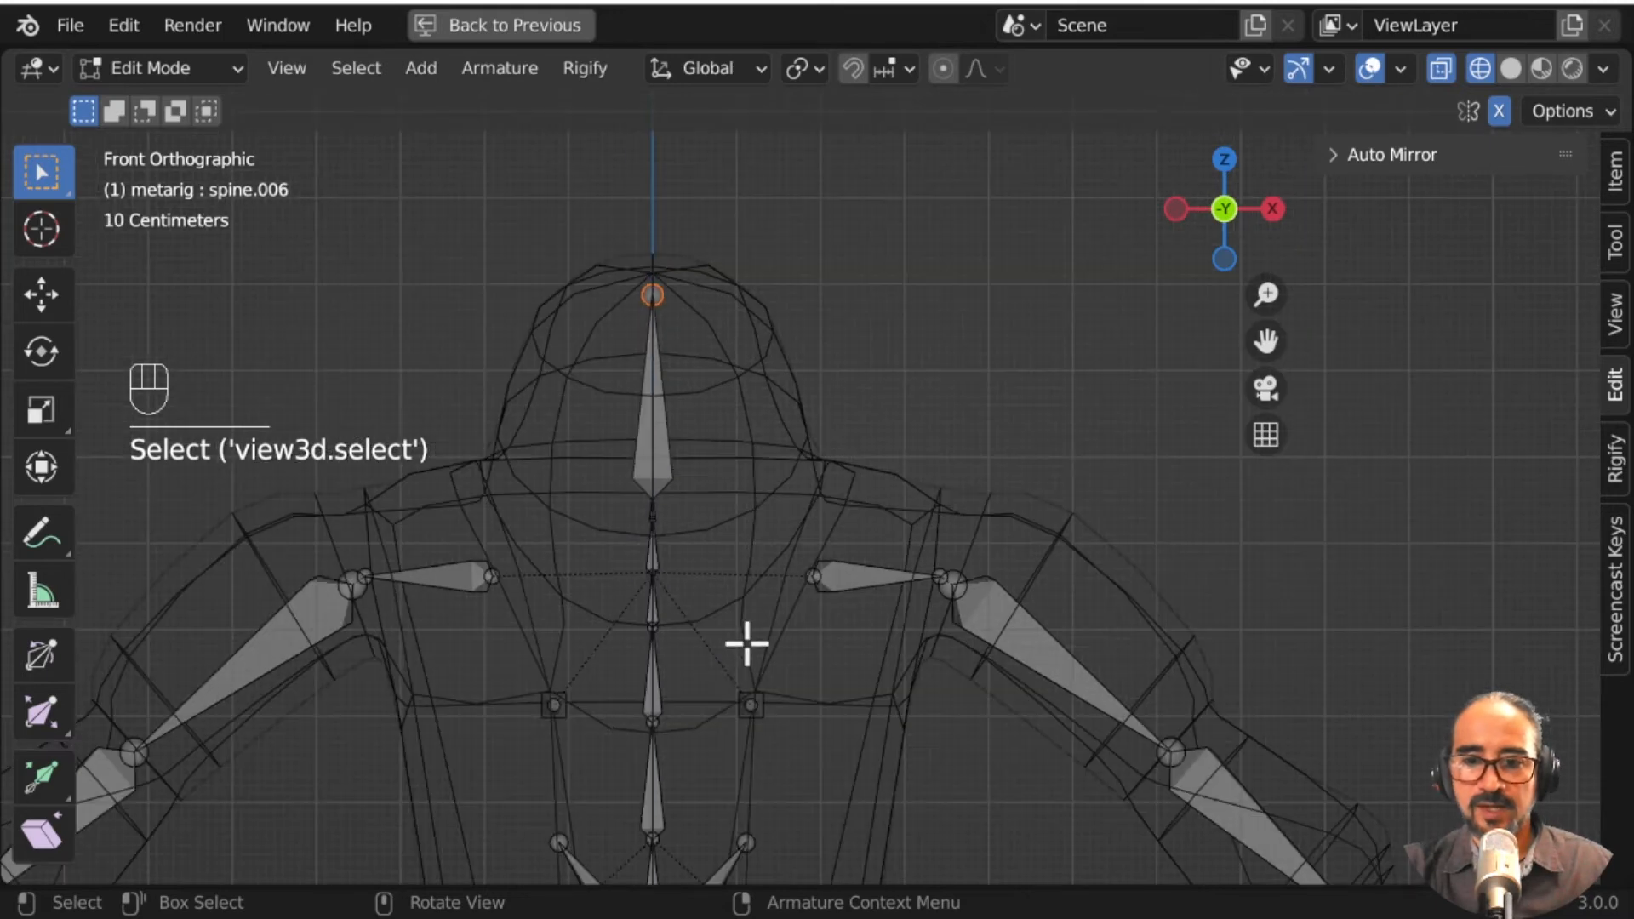
shift+middle_drag(728, 672, 796, 243)
scroll(751, 446, down, 3)
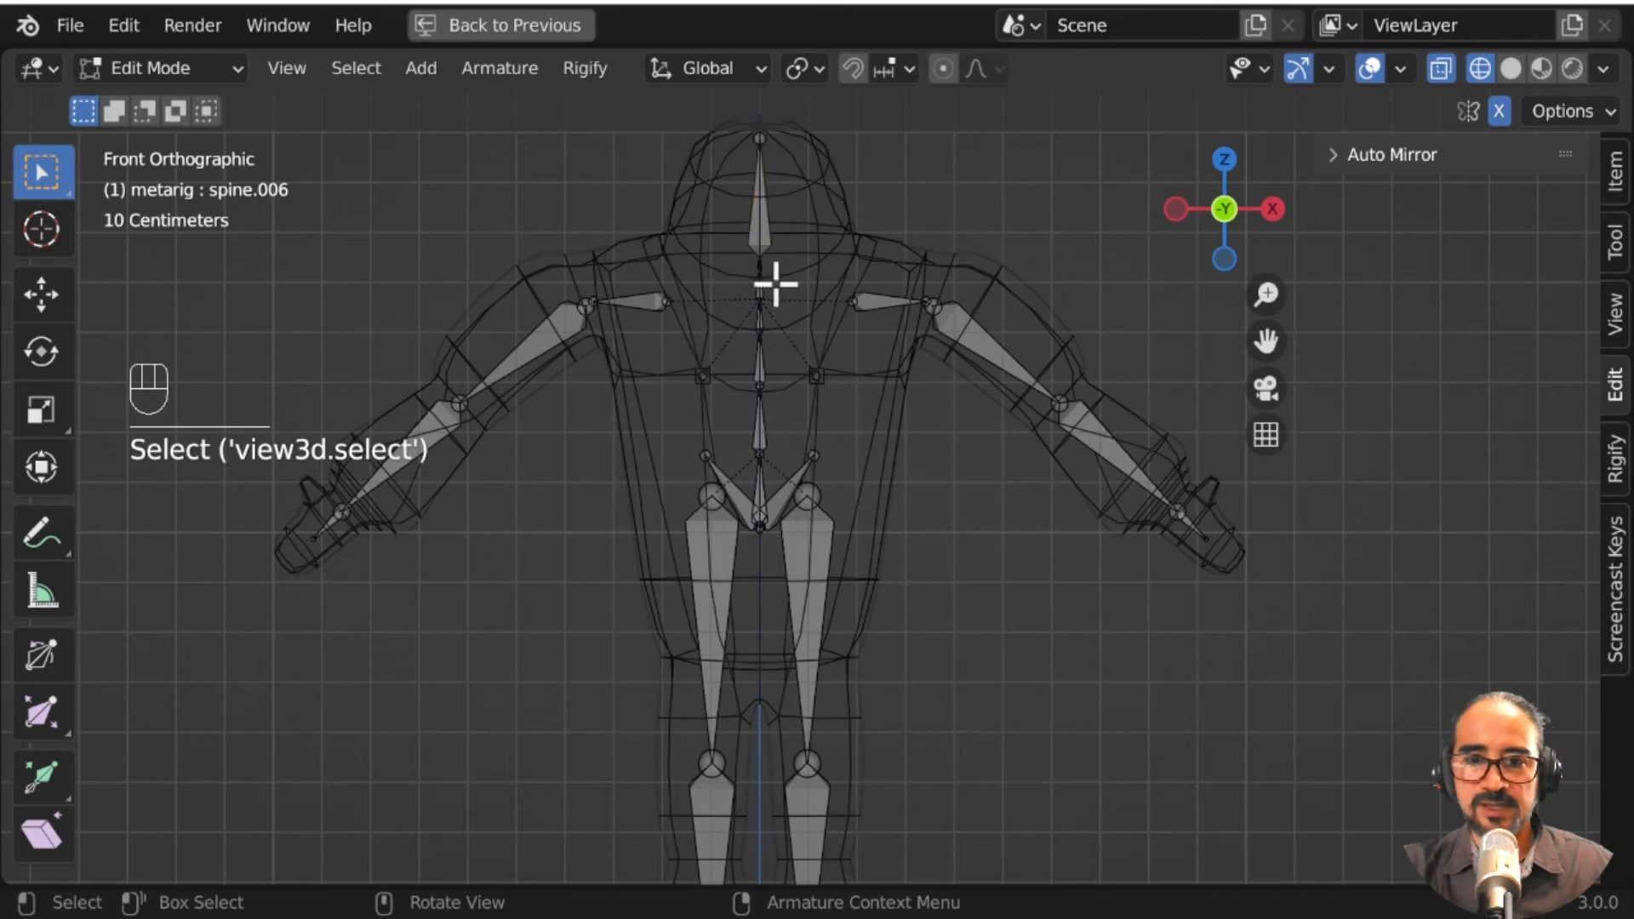
scroll(783, 375, up, 4)
shift+middle_drag(780, 384, 813, 562)
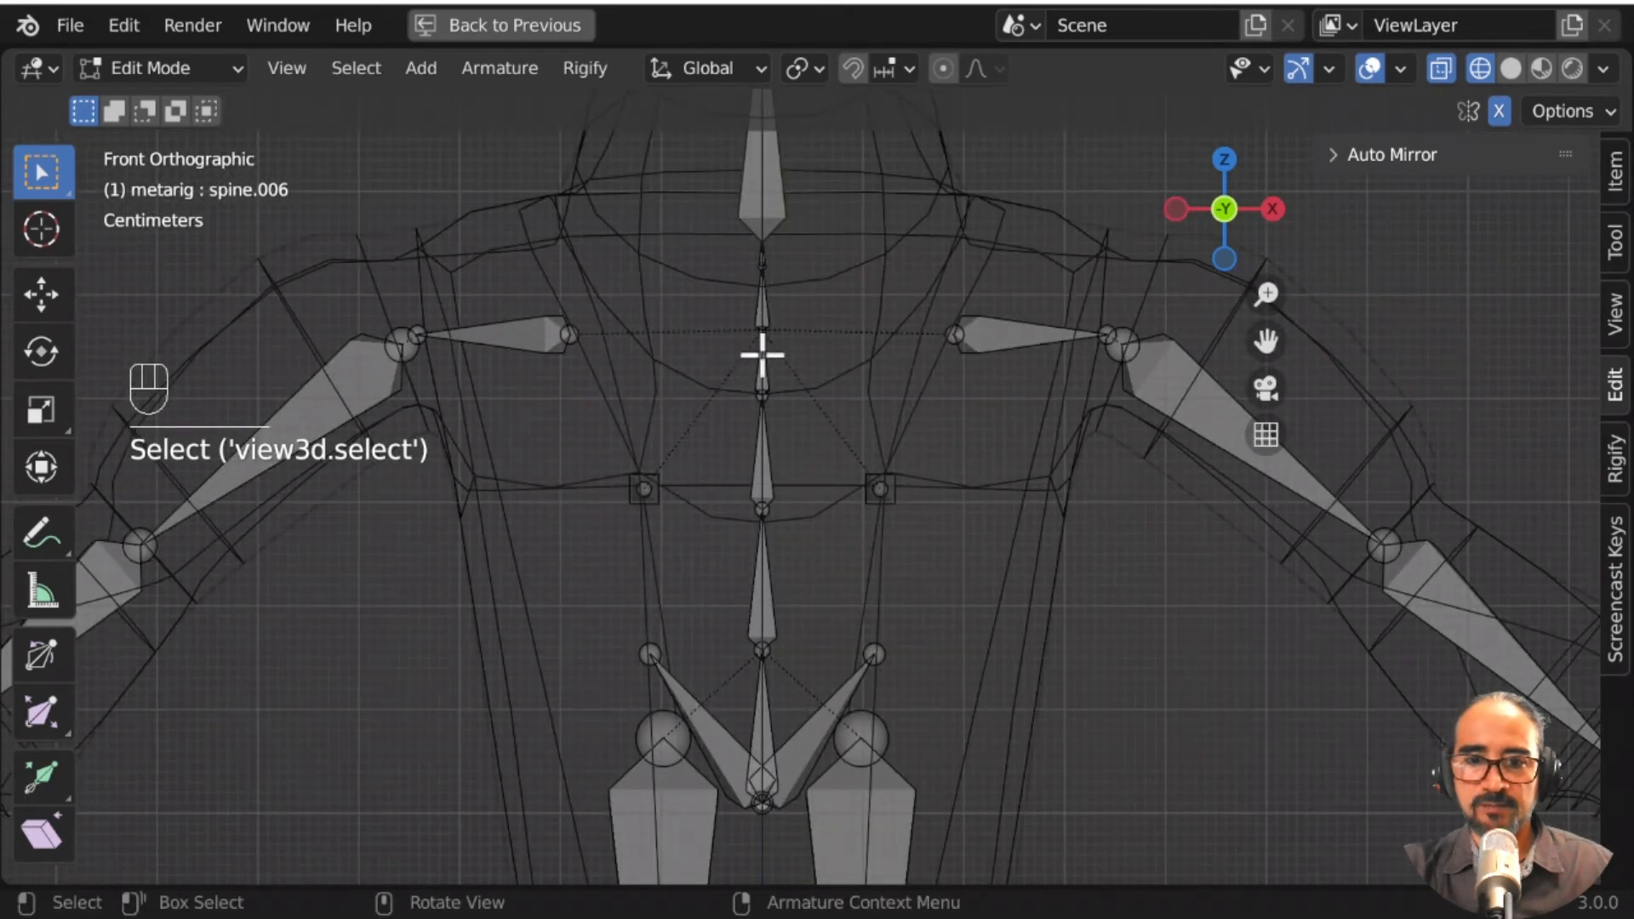
key(g)
click(839, 328)
Step: In the right side view, select the head, neck and upper chest bones, rotate them slightly and move them forward into the mesh head
scroll(852, 358, down, 2)
middle_drag(865, 379, 875, 580)
key(KP_3)
shift+click(870, 488)
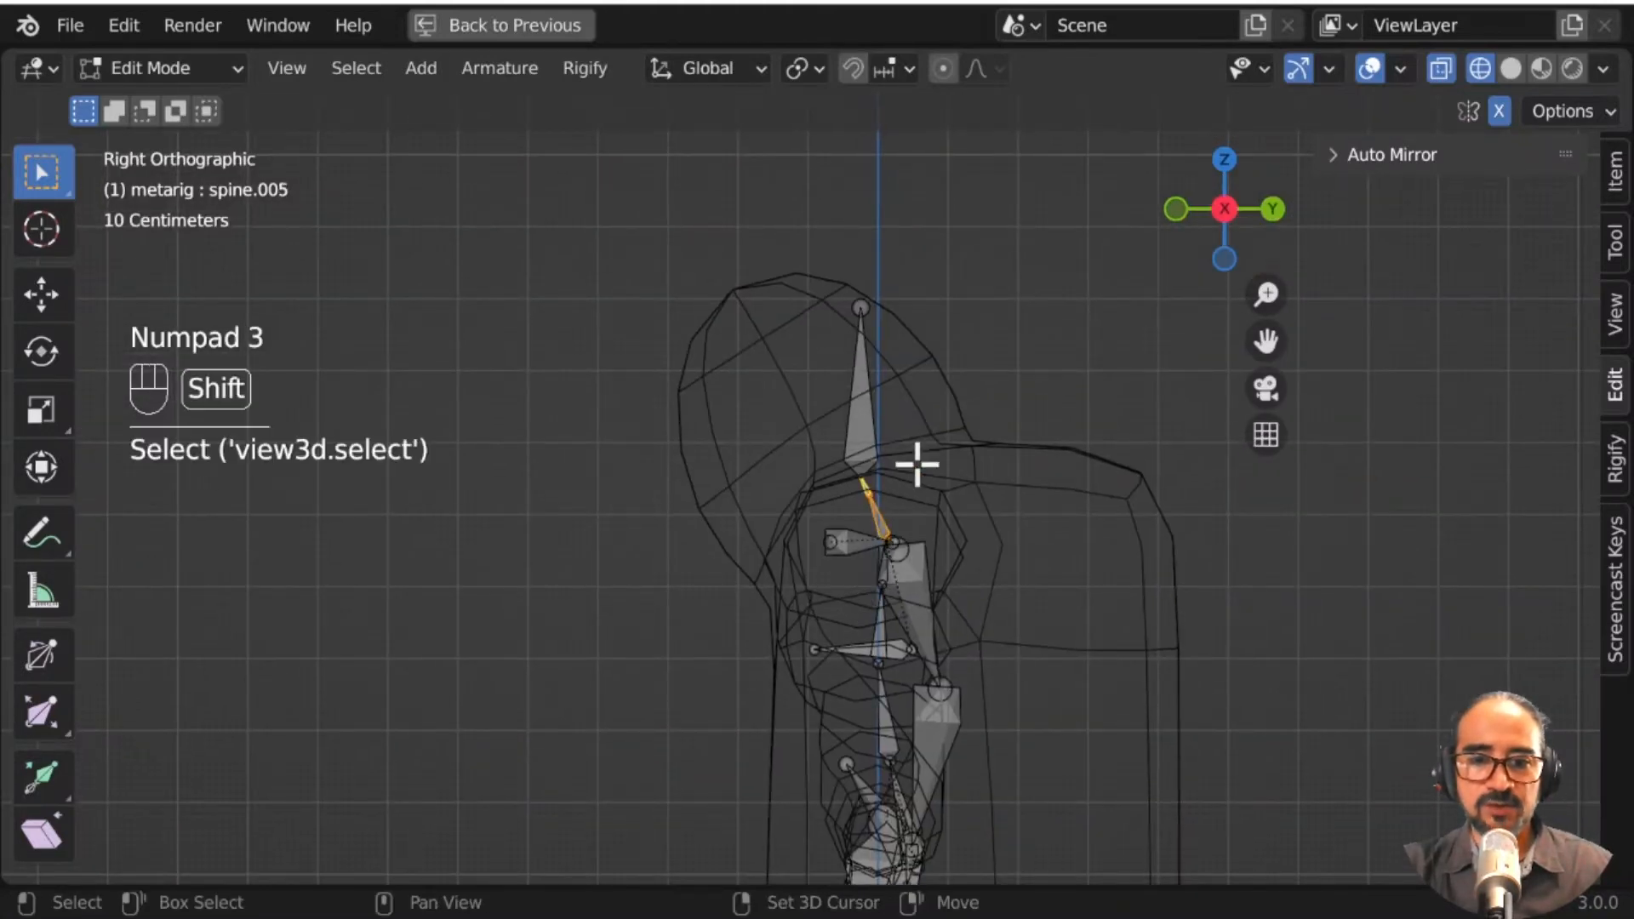
key(g)
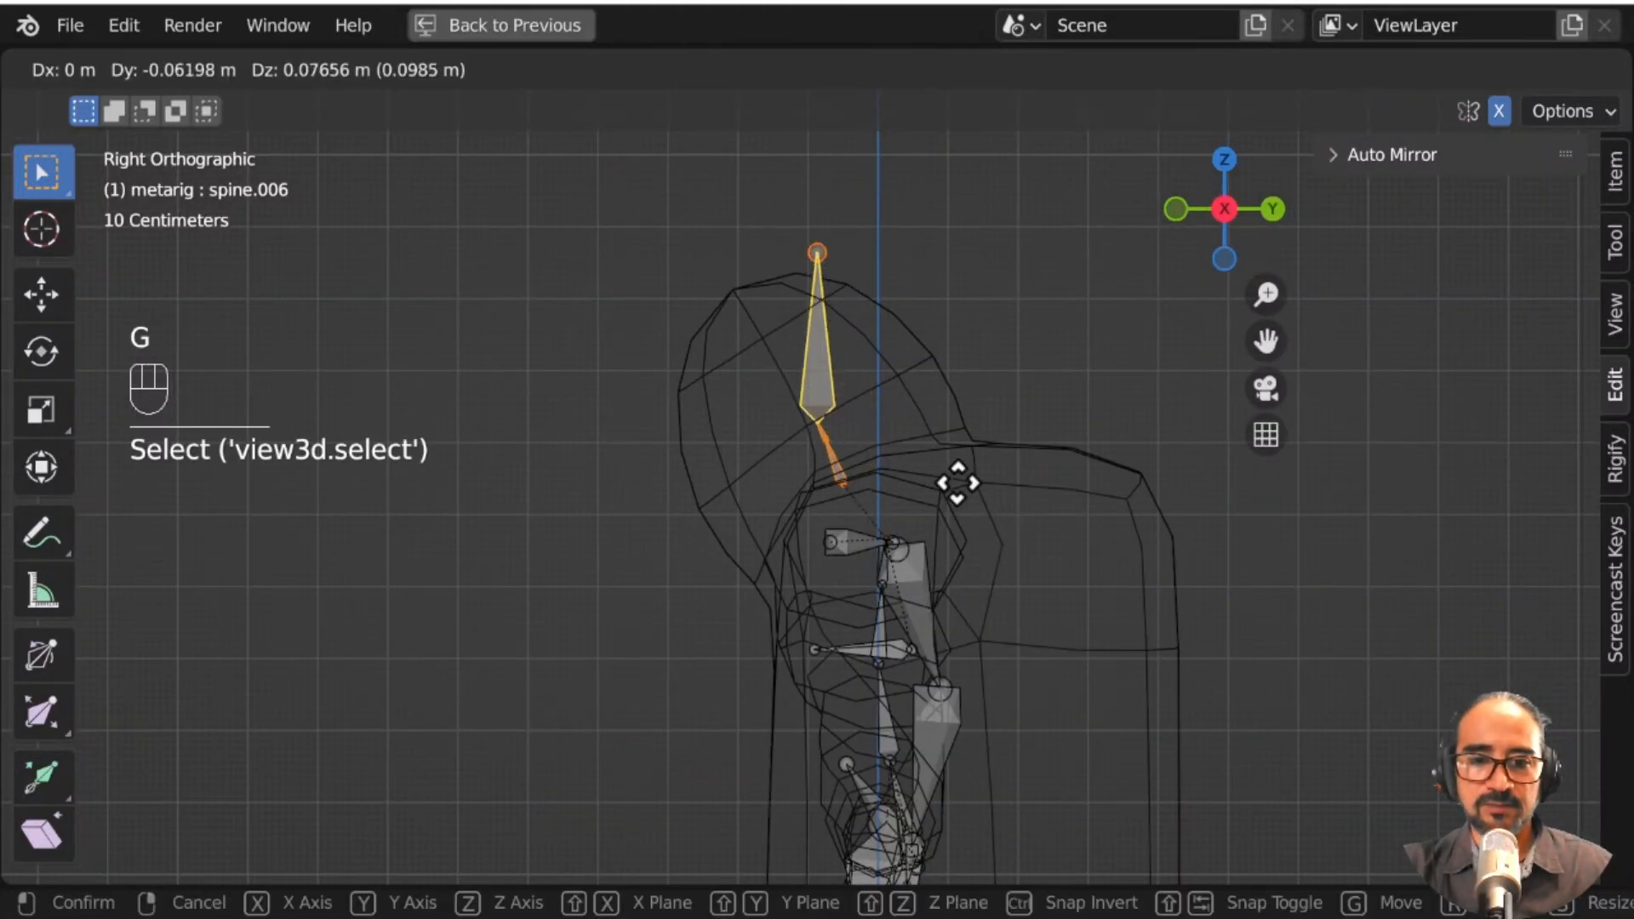
right_click(956, 481)
middle_drag(846, 639, 1087, 620)
shift+click(836, 565)
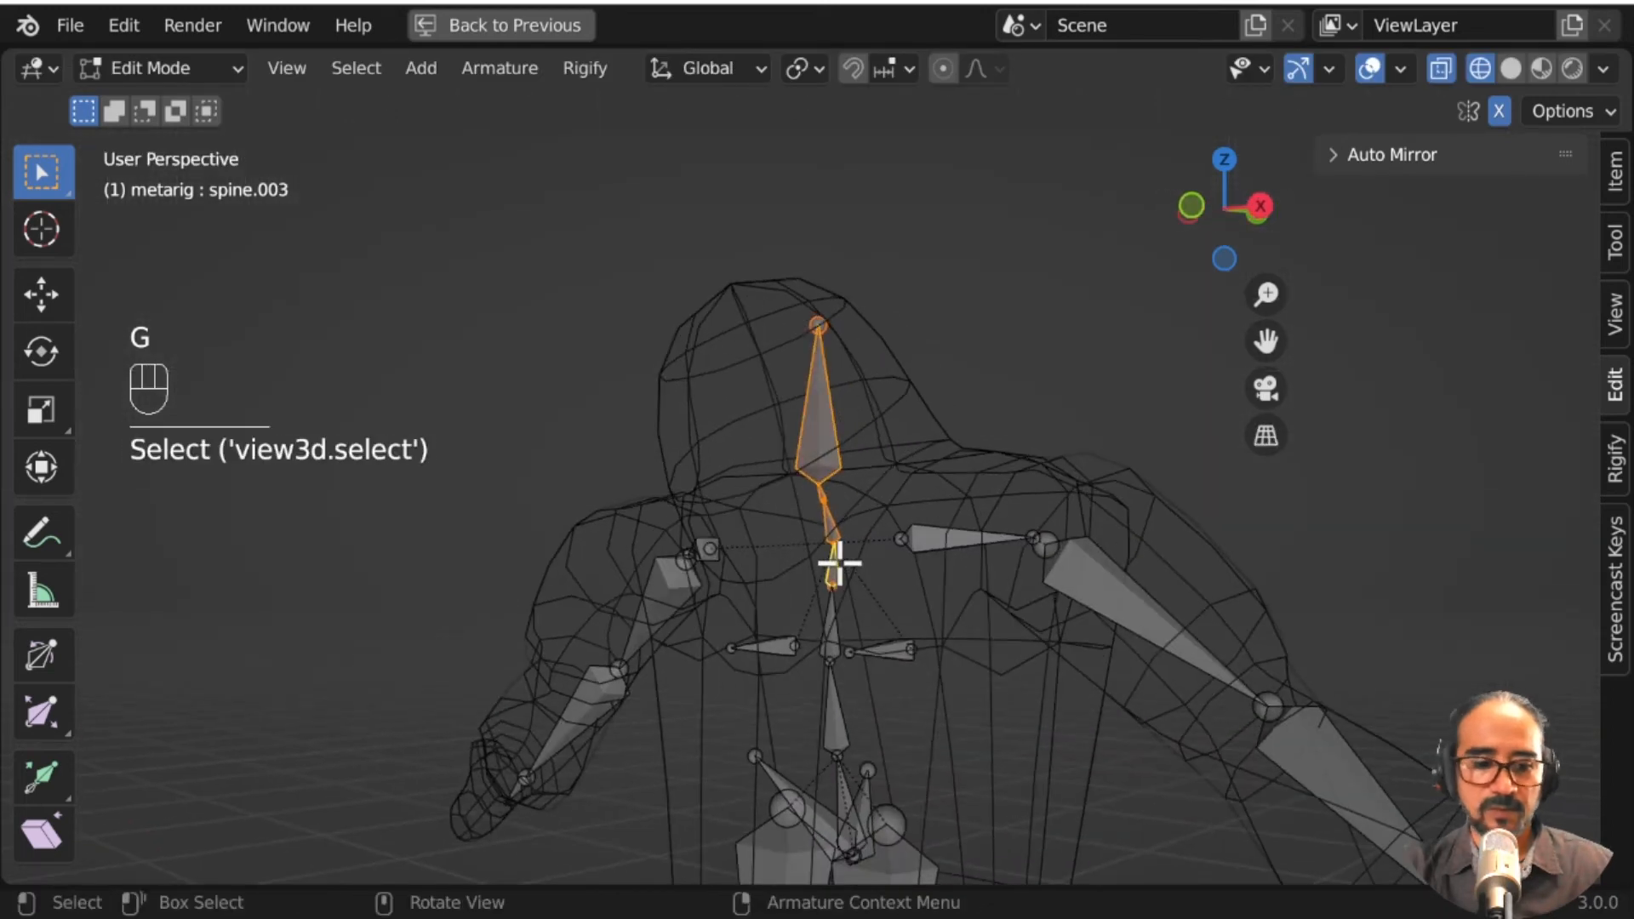
key(KP_3)
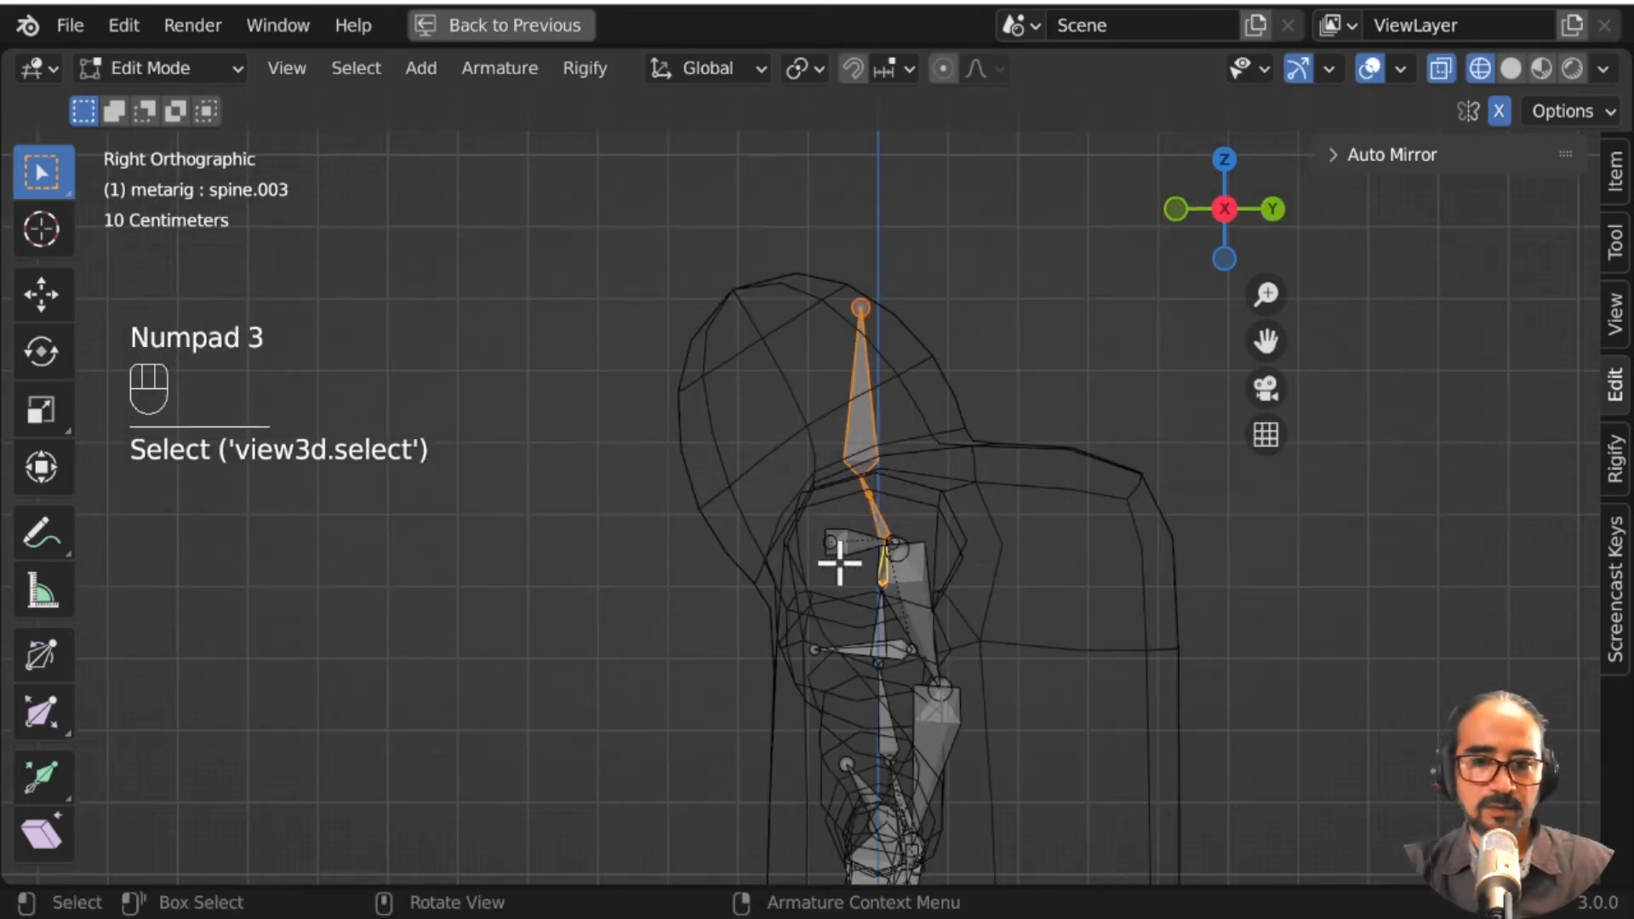
key(r)
click(1021, 671)
key(g)
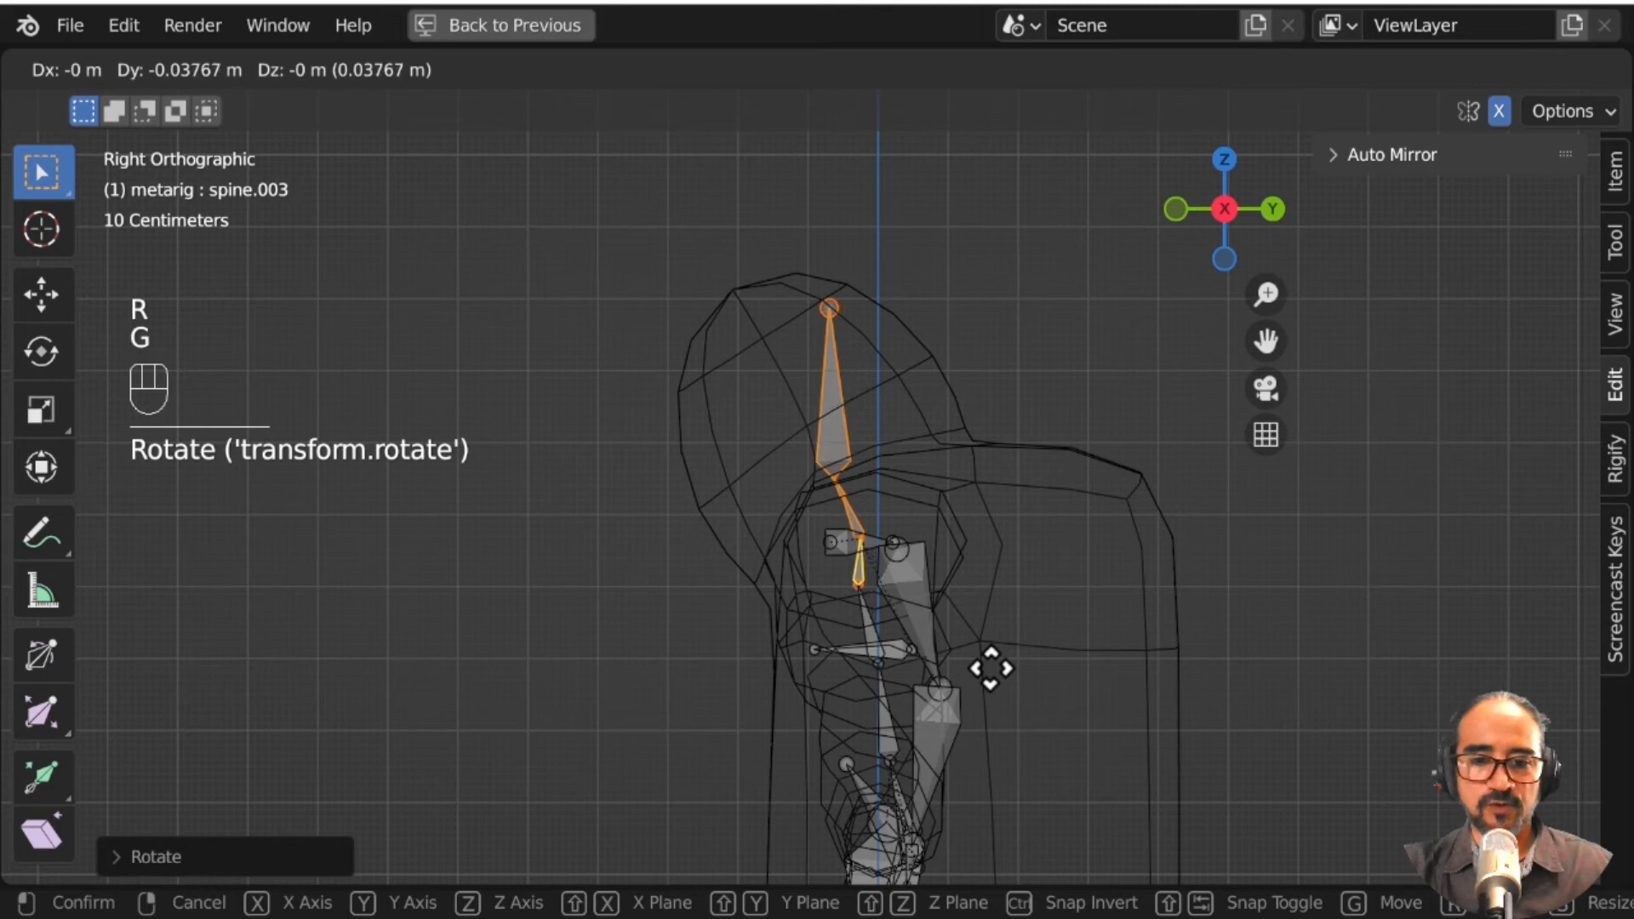
click(991, 669)
Step: In the front view, select the left pelvis bone and hip joint and lower them about 0.33 m along Z to the mesh crotch
middle_drag(698, 560, 860, 569)
shift+middle_drag(856, 566, 838, 277)
key(KP_1)
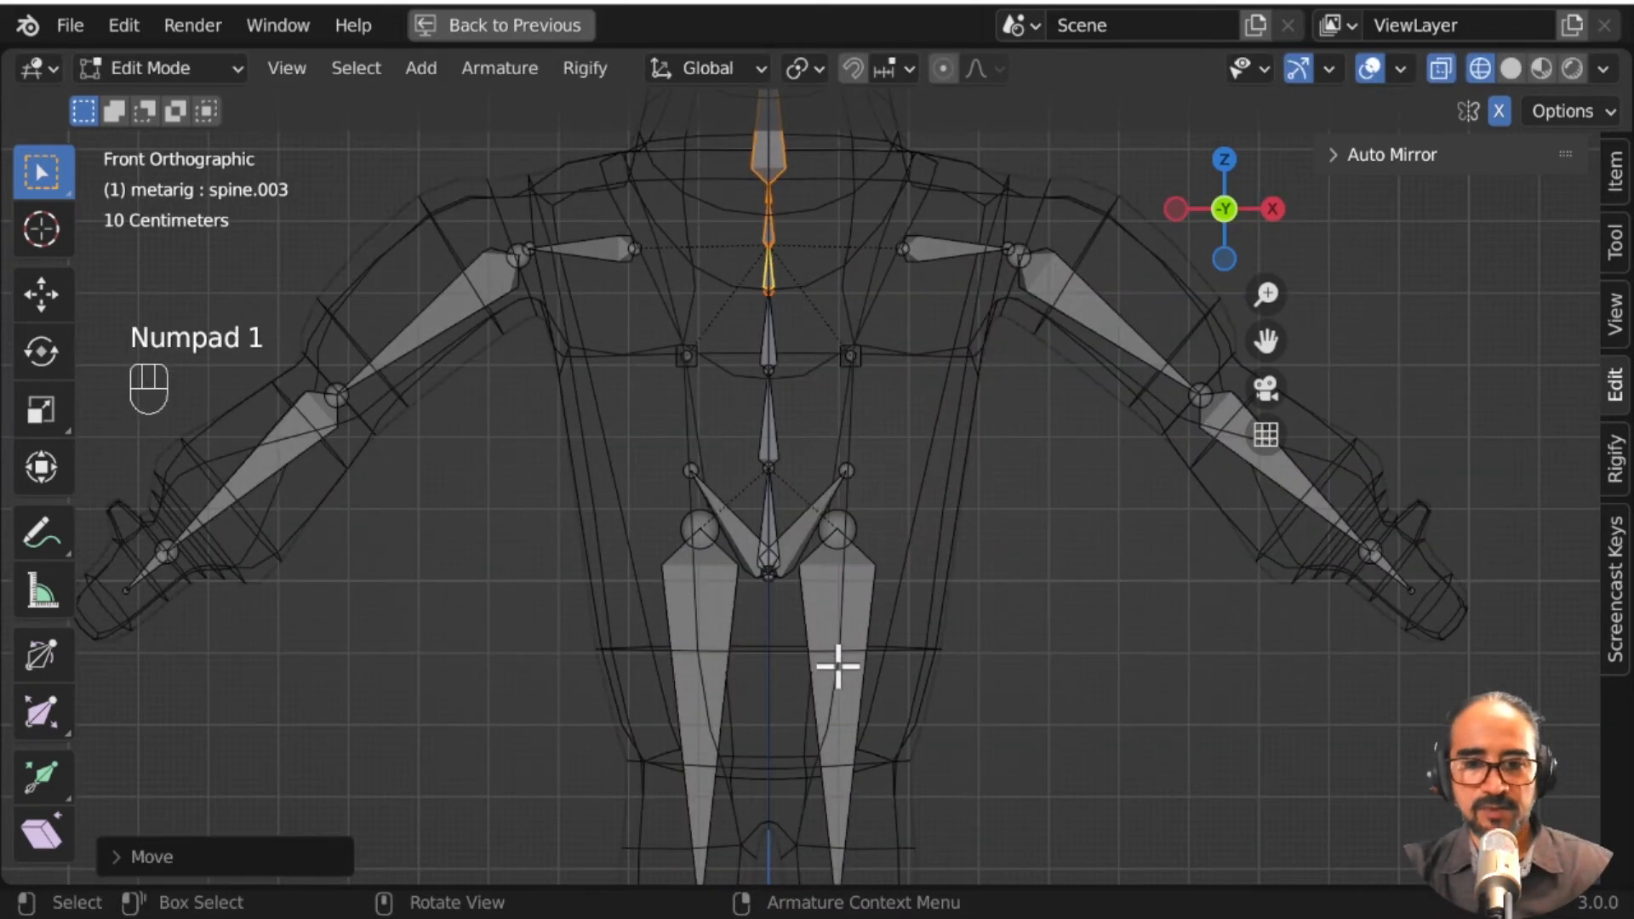
shift+middle_drag(835, 660, 811, 362)
click(780, 277)
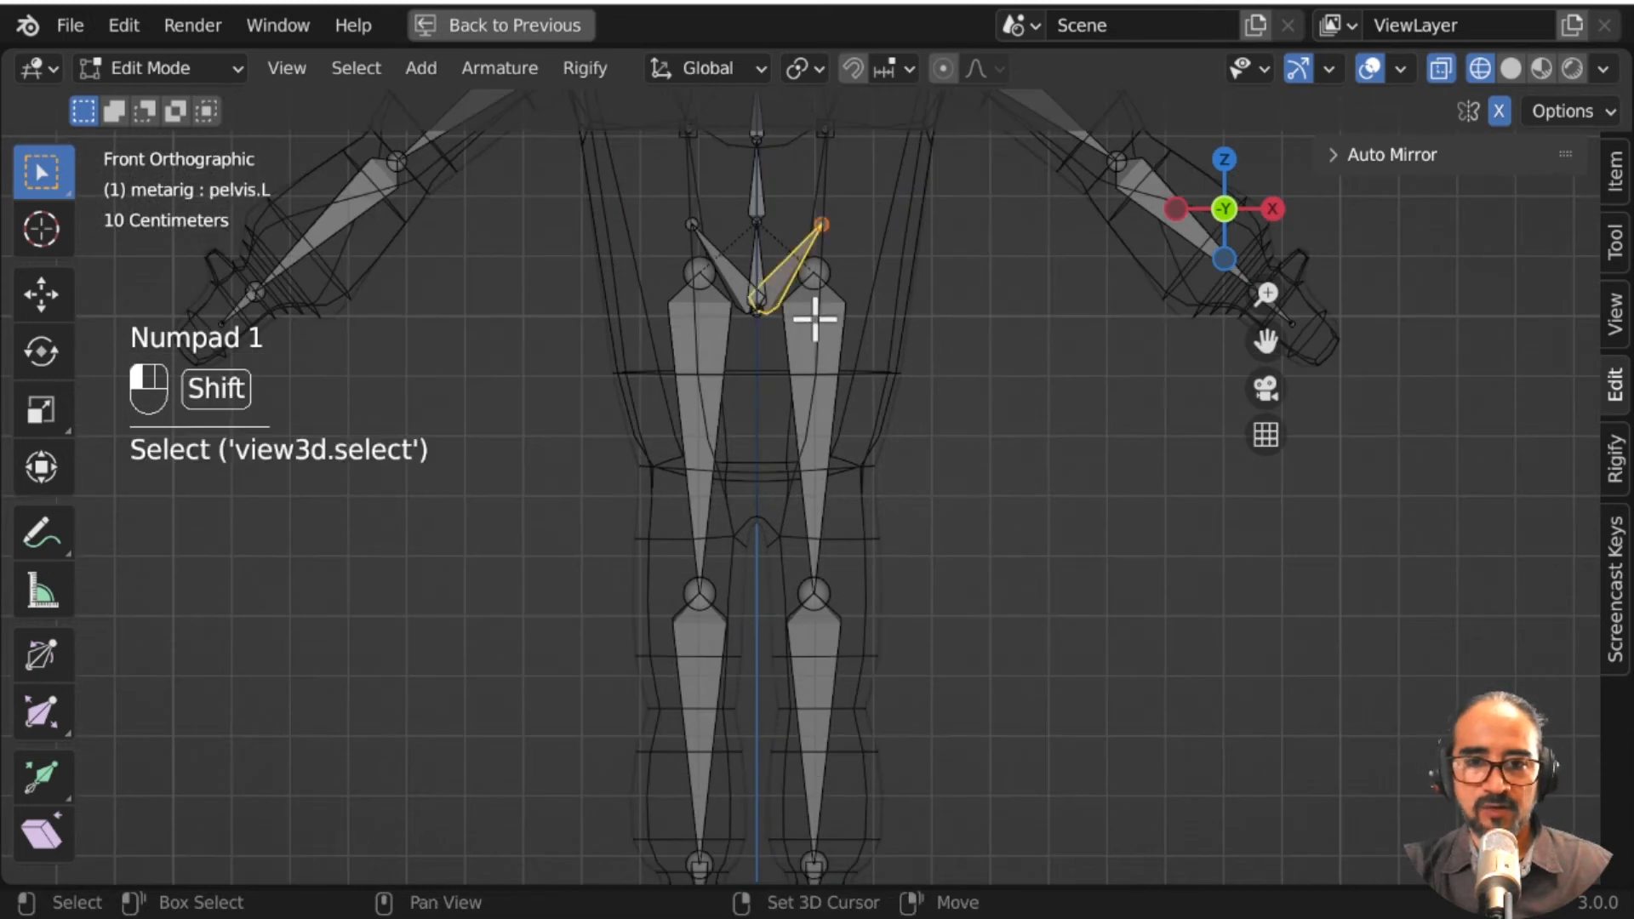
shift+click(830, 421)
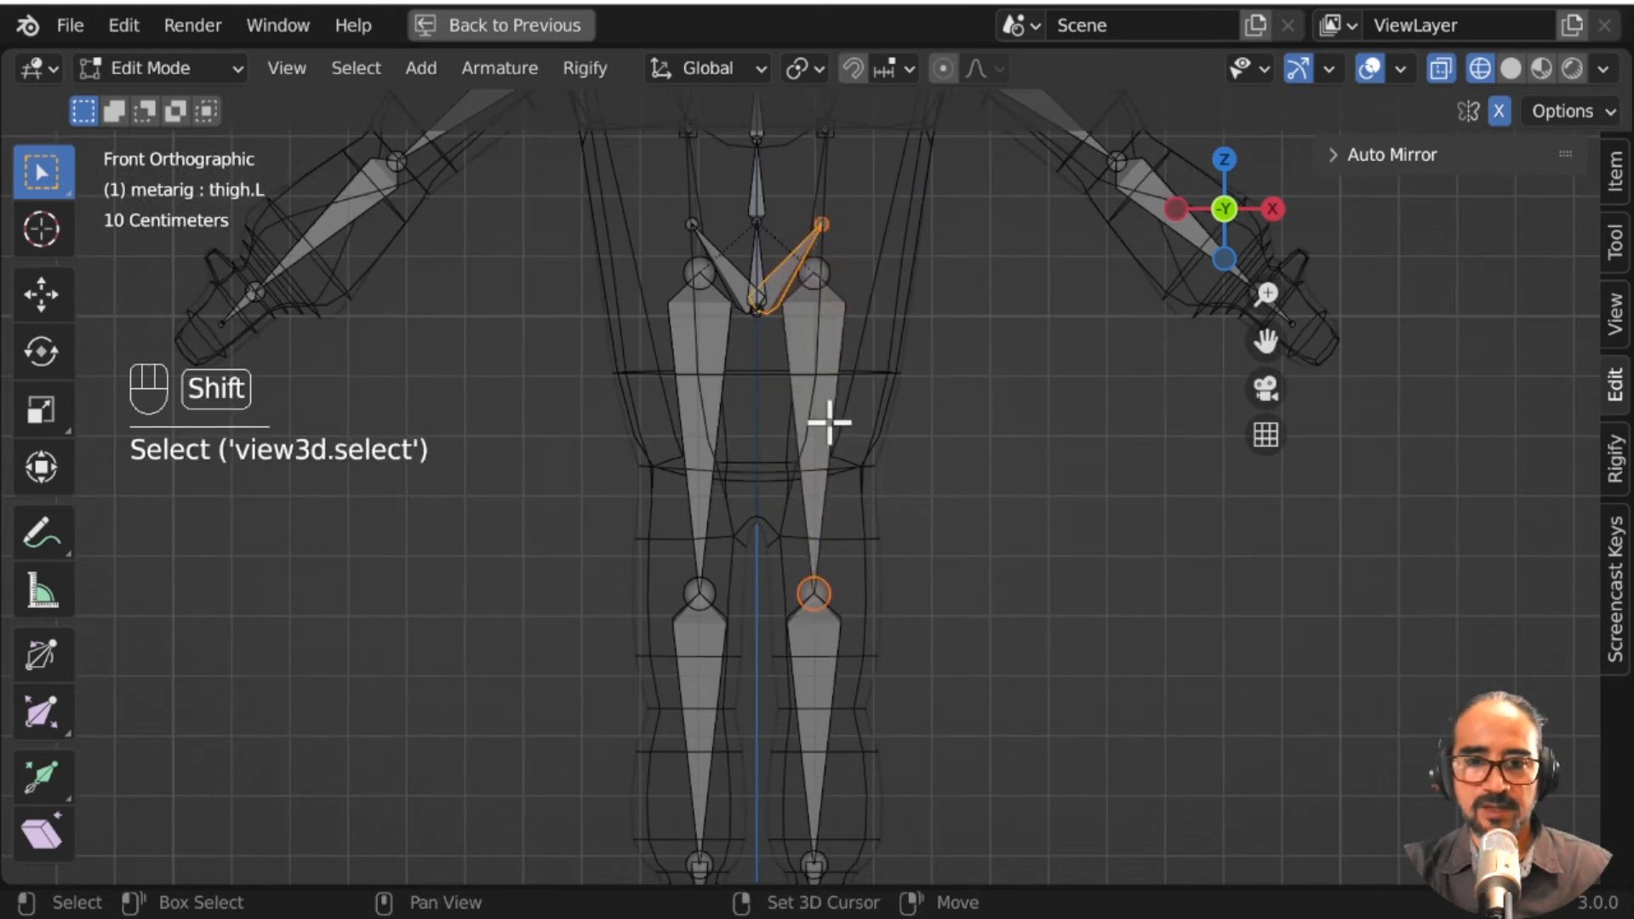
shift+click(812, 284)
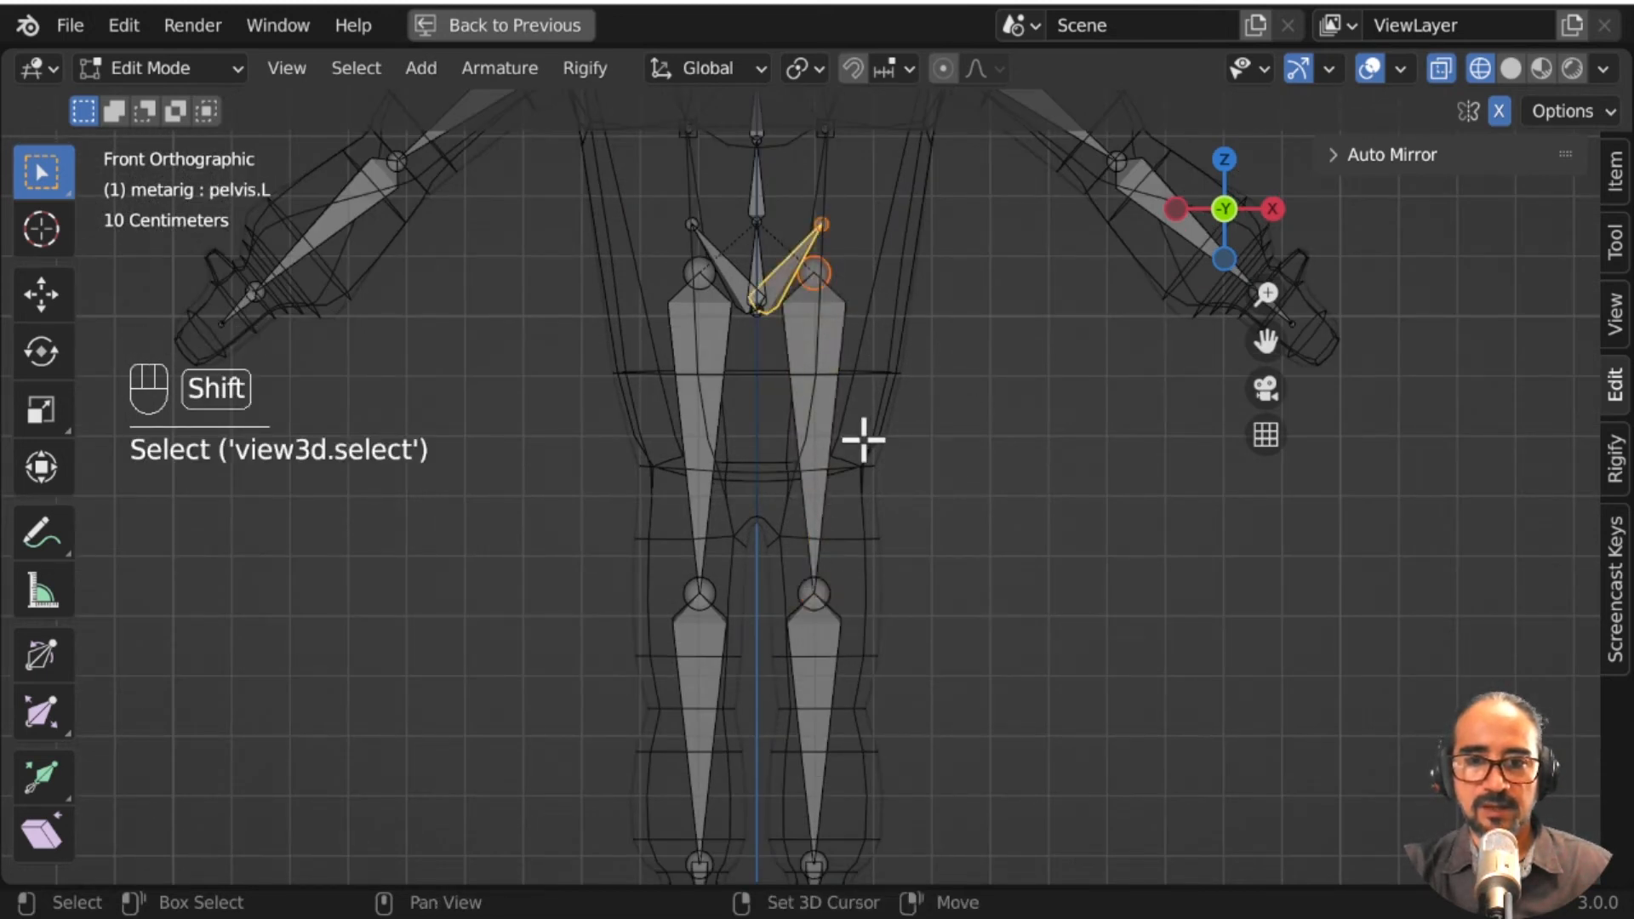
key(g)
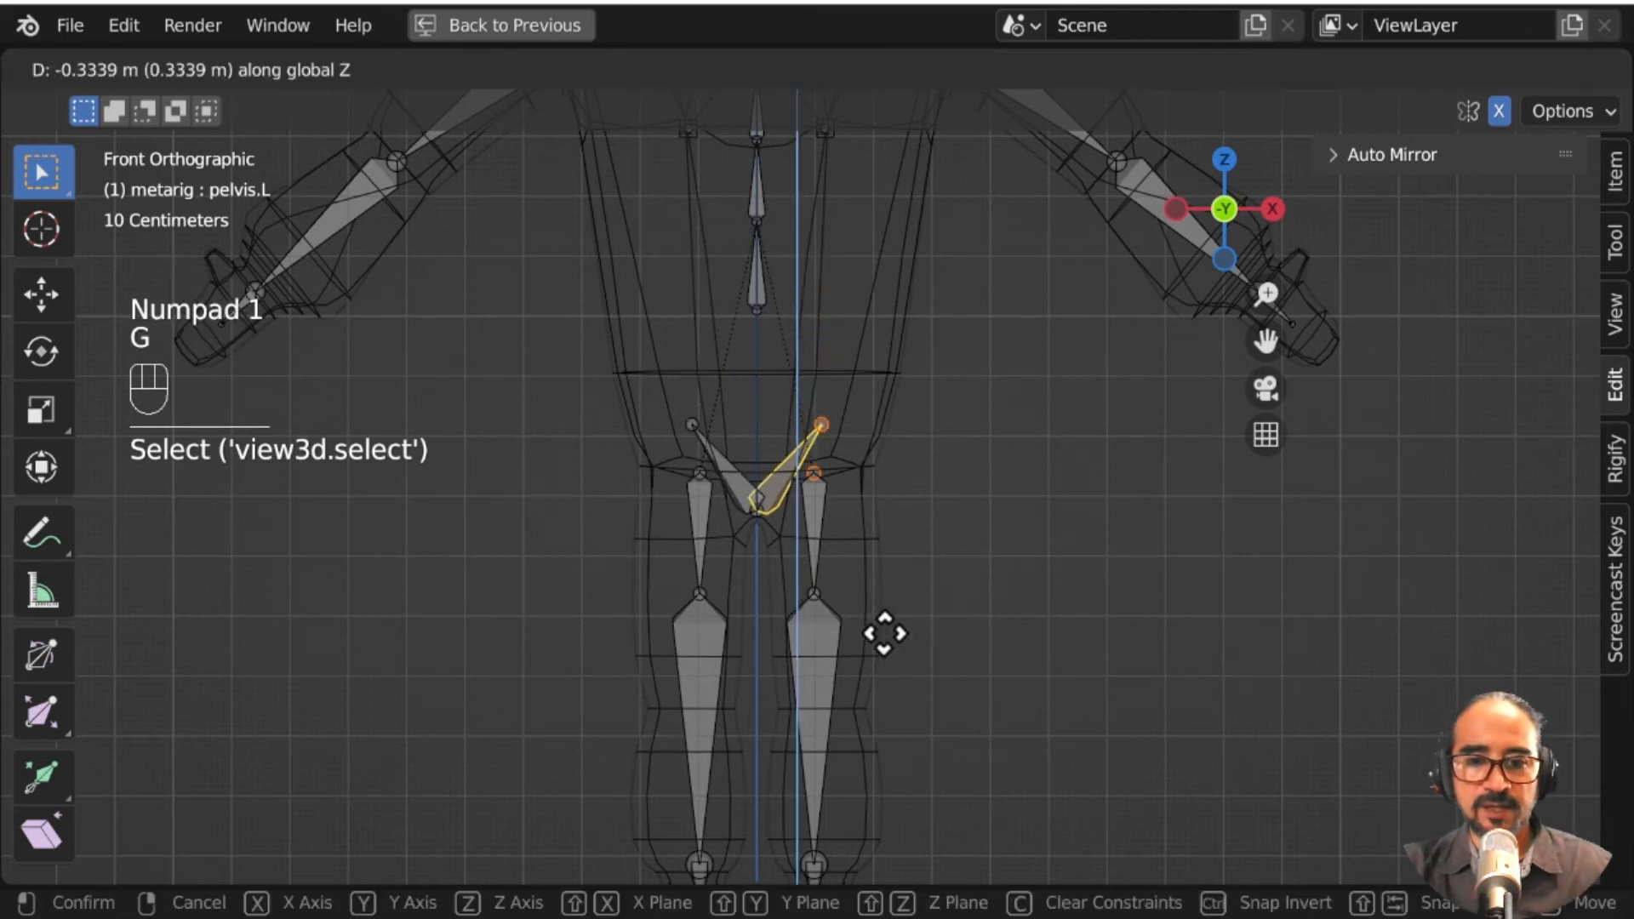
click(882, 633)
Step: Select the left knee joint and move it down to the knee of the mesh leg
shift+middle_drag(813, 630, 816, 353)
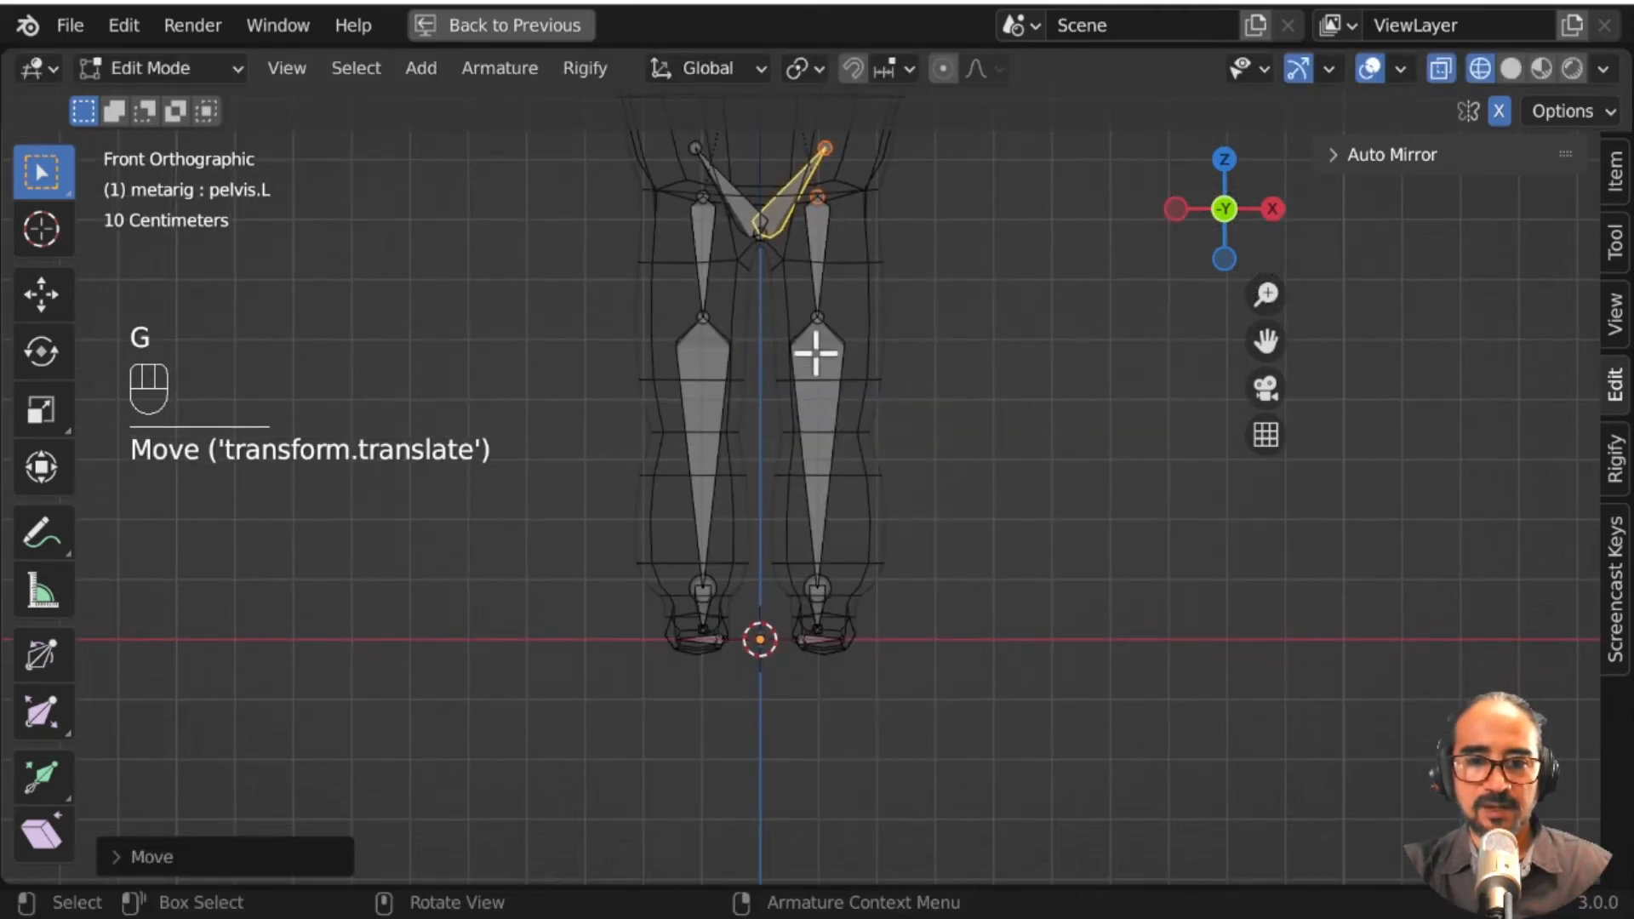
click(829, 322)
key(g)
click(868, 628)
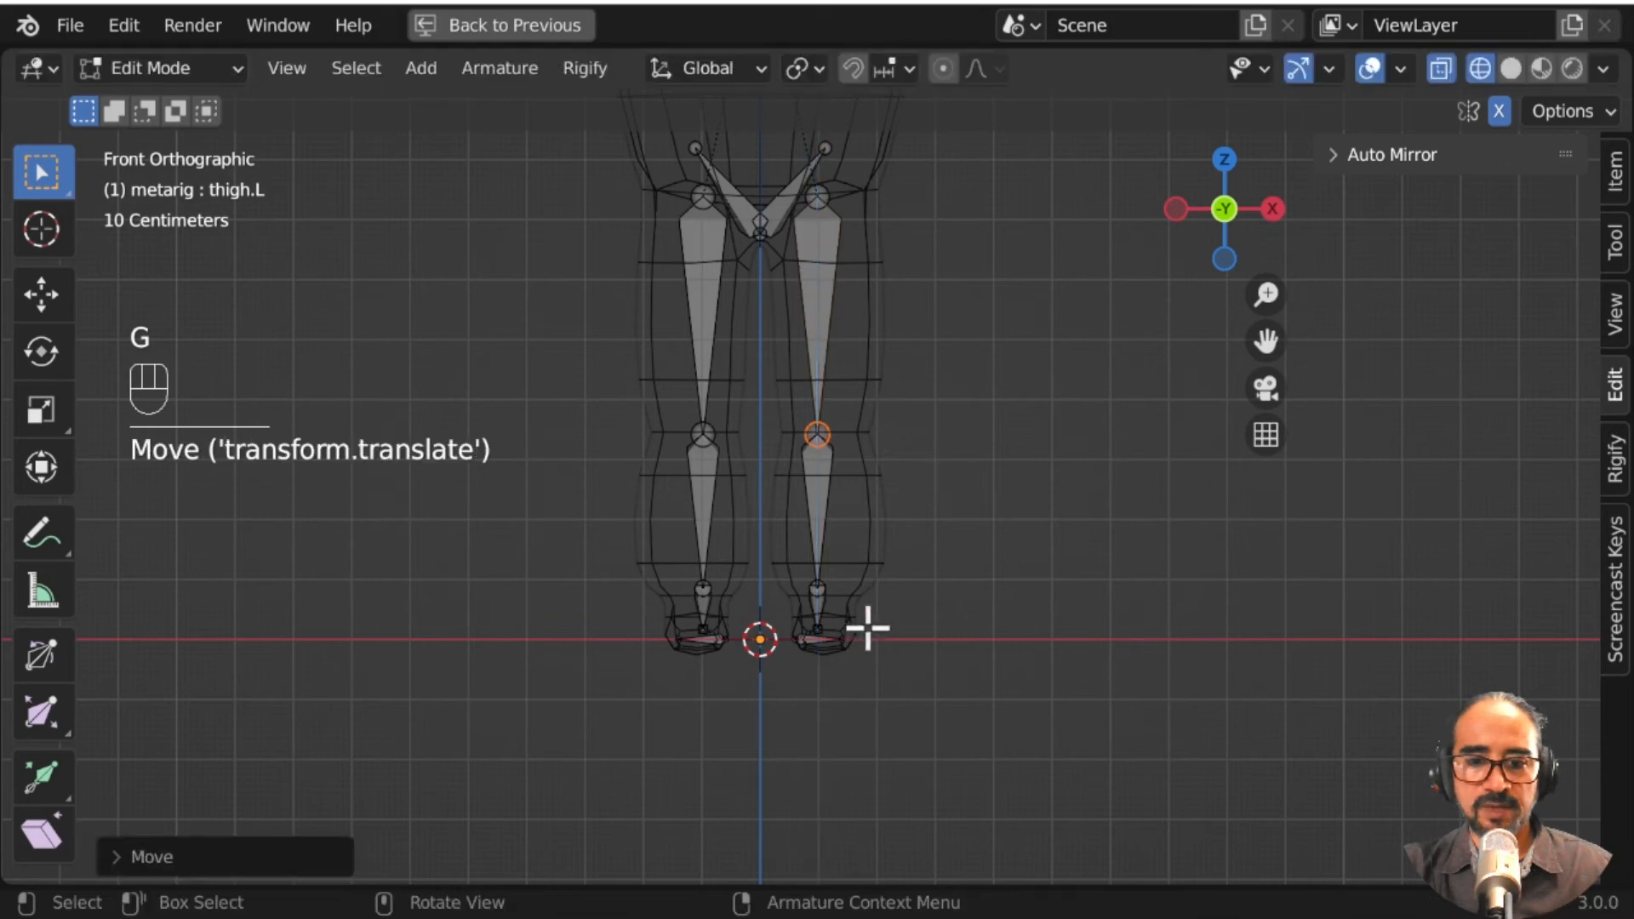
Step: Select the left heel bone and, in the right side view, move it down to the sole of the mesh foot
scroll(898, 691, up, 2)
scroll(894, 694, up, 2)
shift+middle_drag(857, 740, 867, 436)
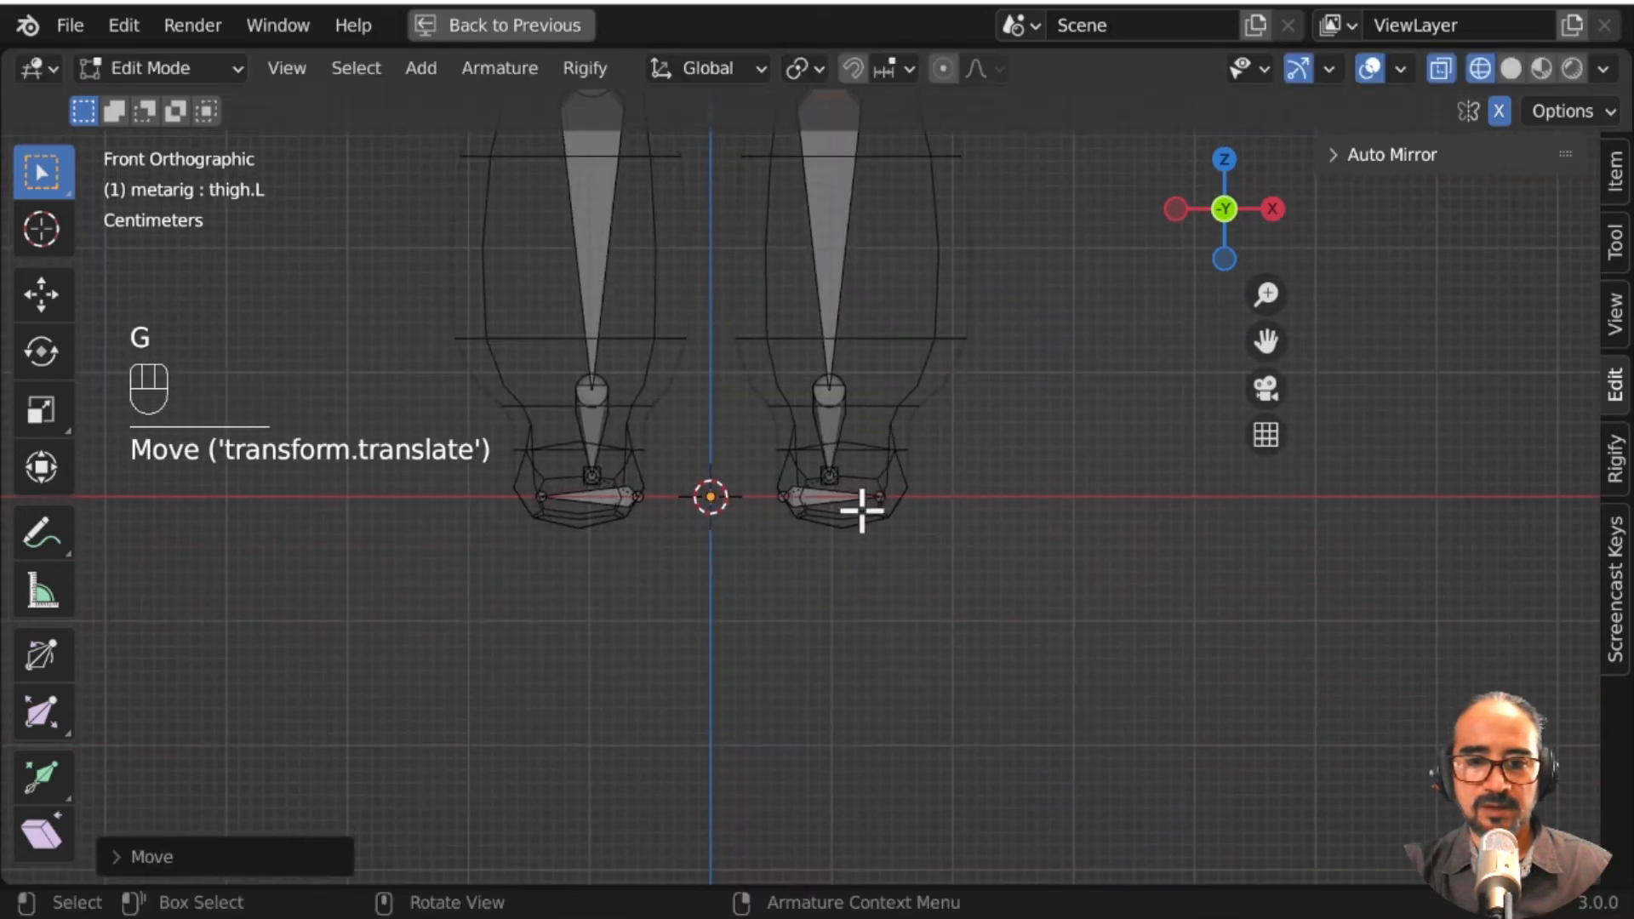
click(818, 498)
key(KP_3)
scroll(1182, 702, up, 3)
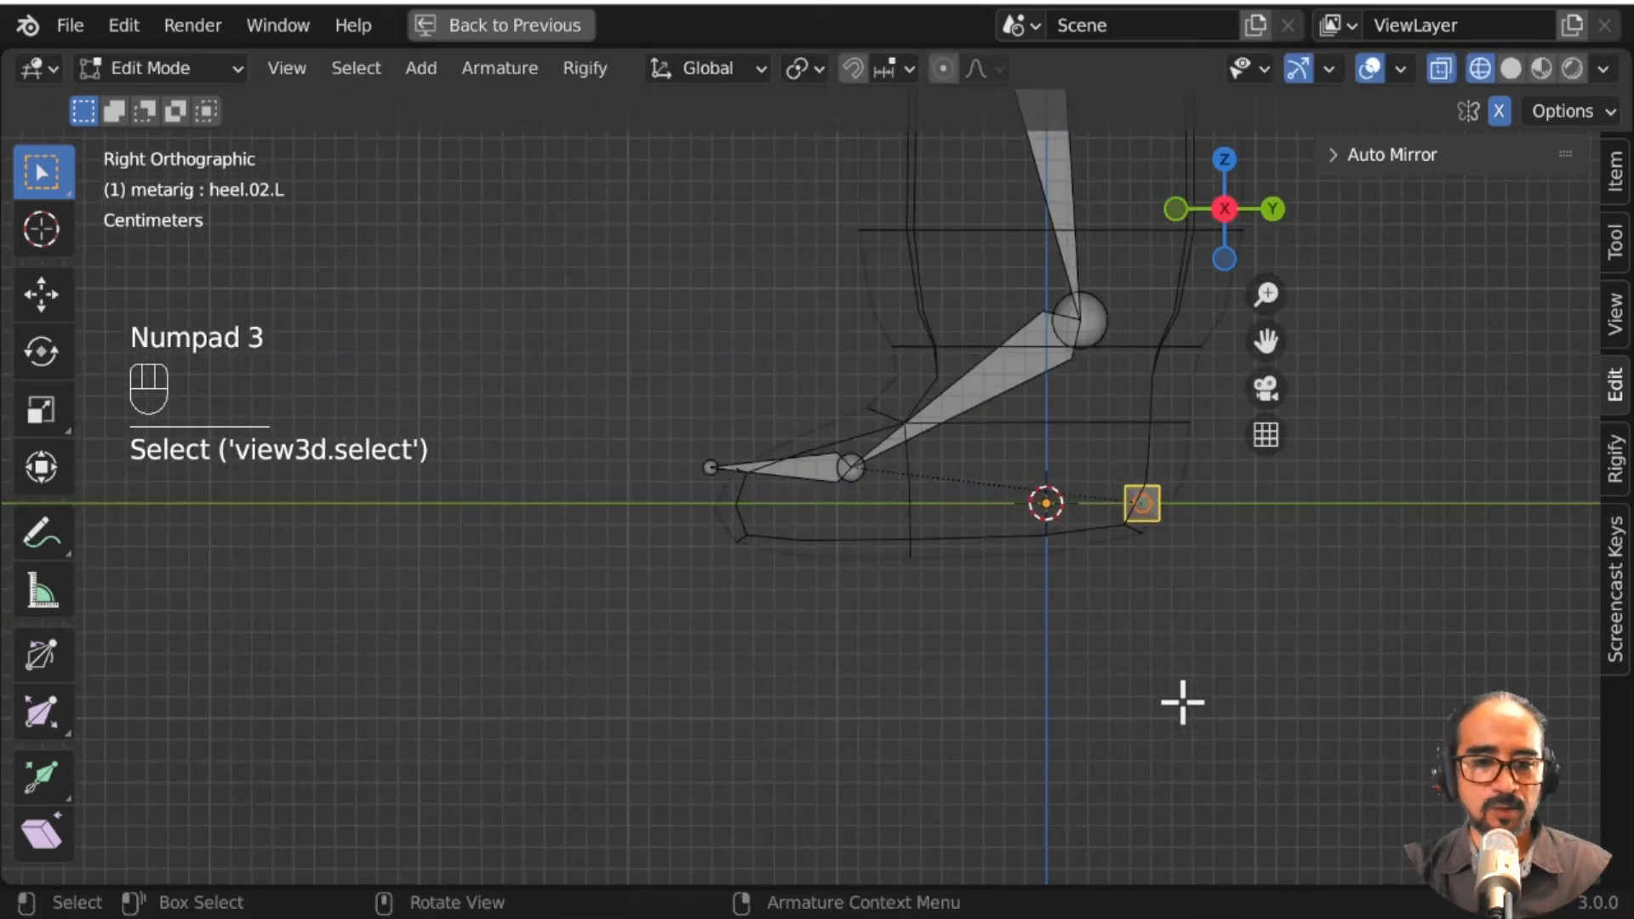
key(g)
click(1160, 634)
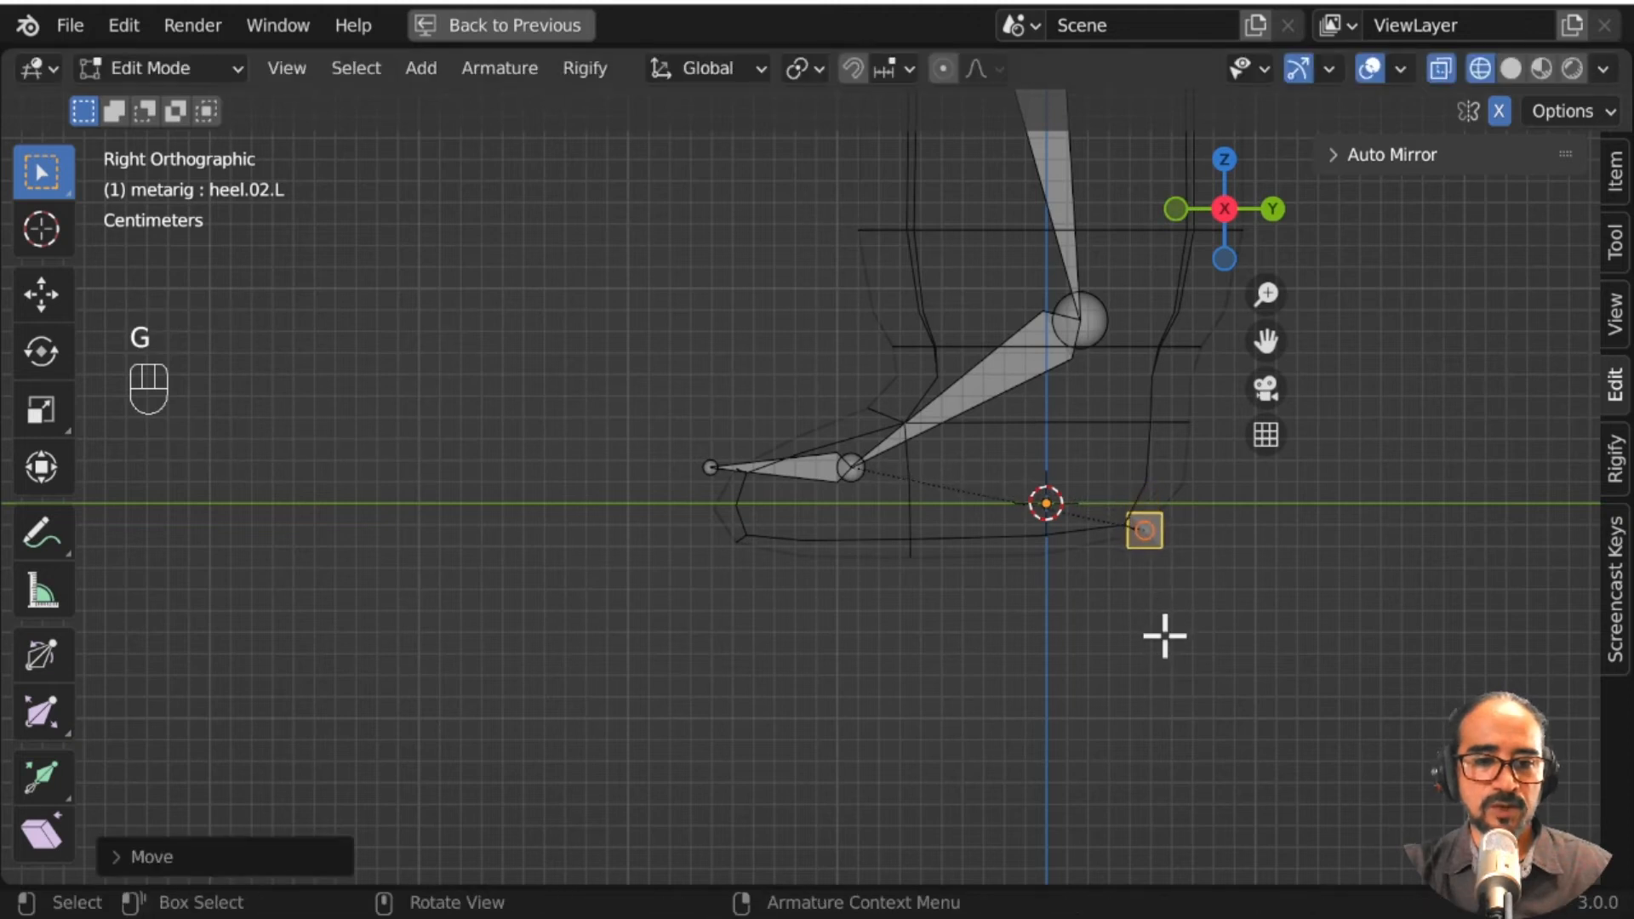
Step: Move the left toe bone down and slightly back onto the sole, and lower the ankle joint into the mesh ankle
click(810, 468)
key(g)
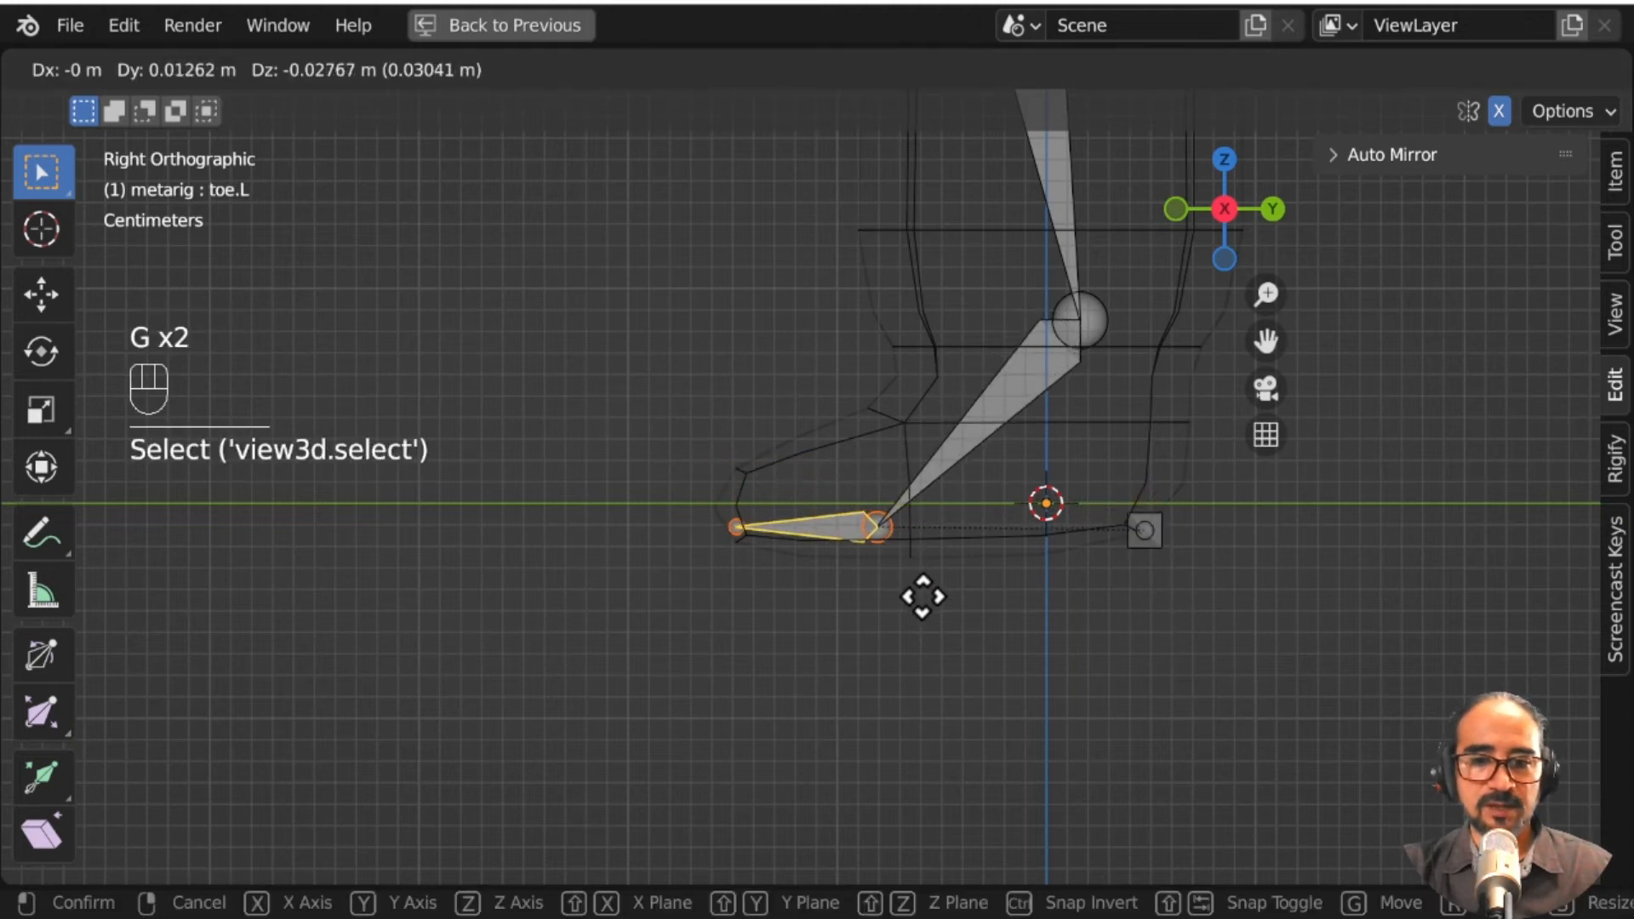
click(927, 607)
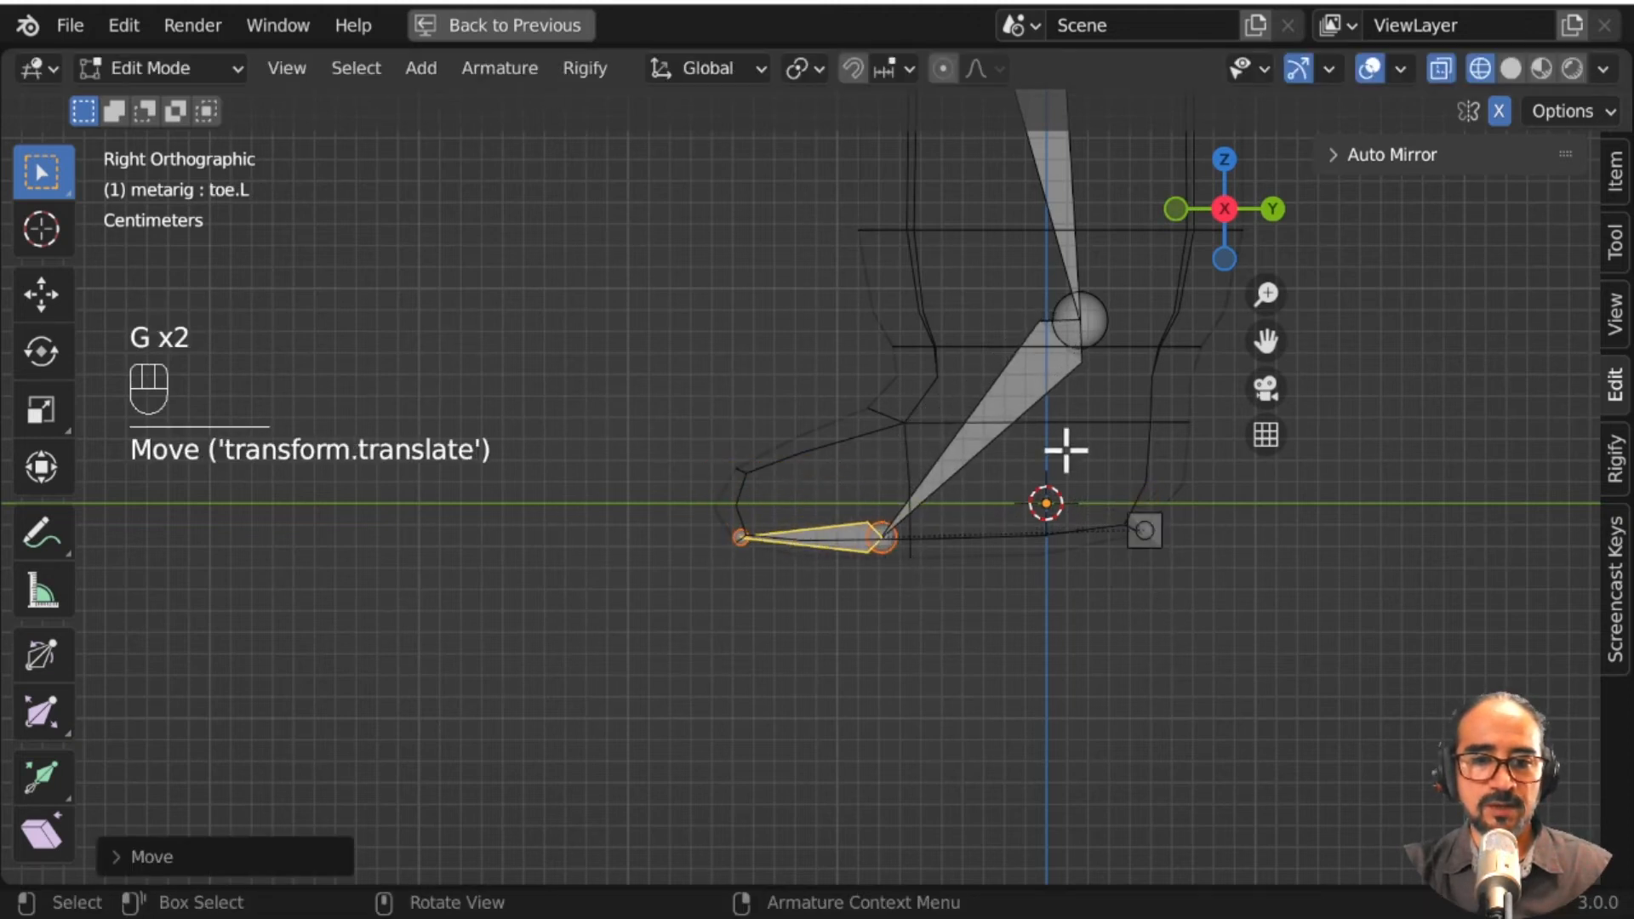
click(1095, 323)
key(g)
click(1094, 478)
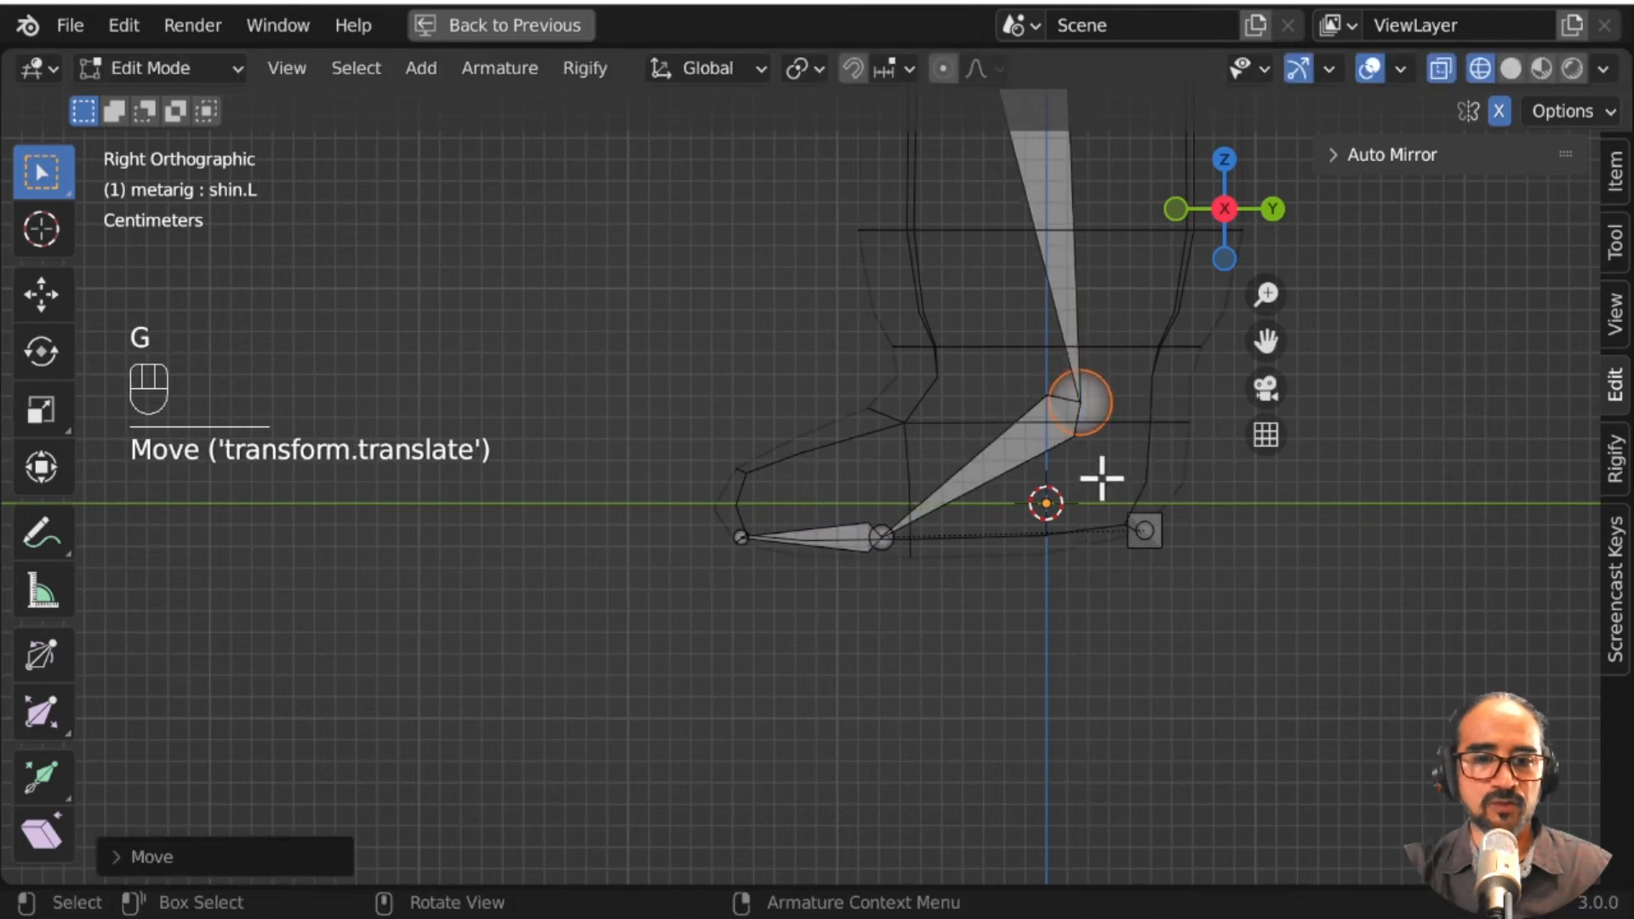
scroll(1016, 412, down, 2)
middle_drag(949, 511, 858, 350)
scroll(860, 481, up, 2)
scroll(886, 525, down, 3)
scroll(858, 350, up, 1)
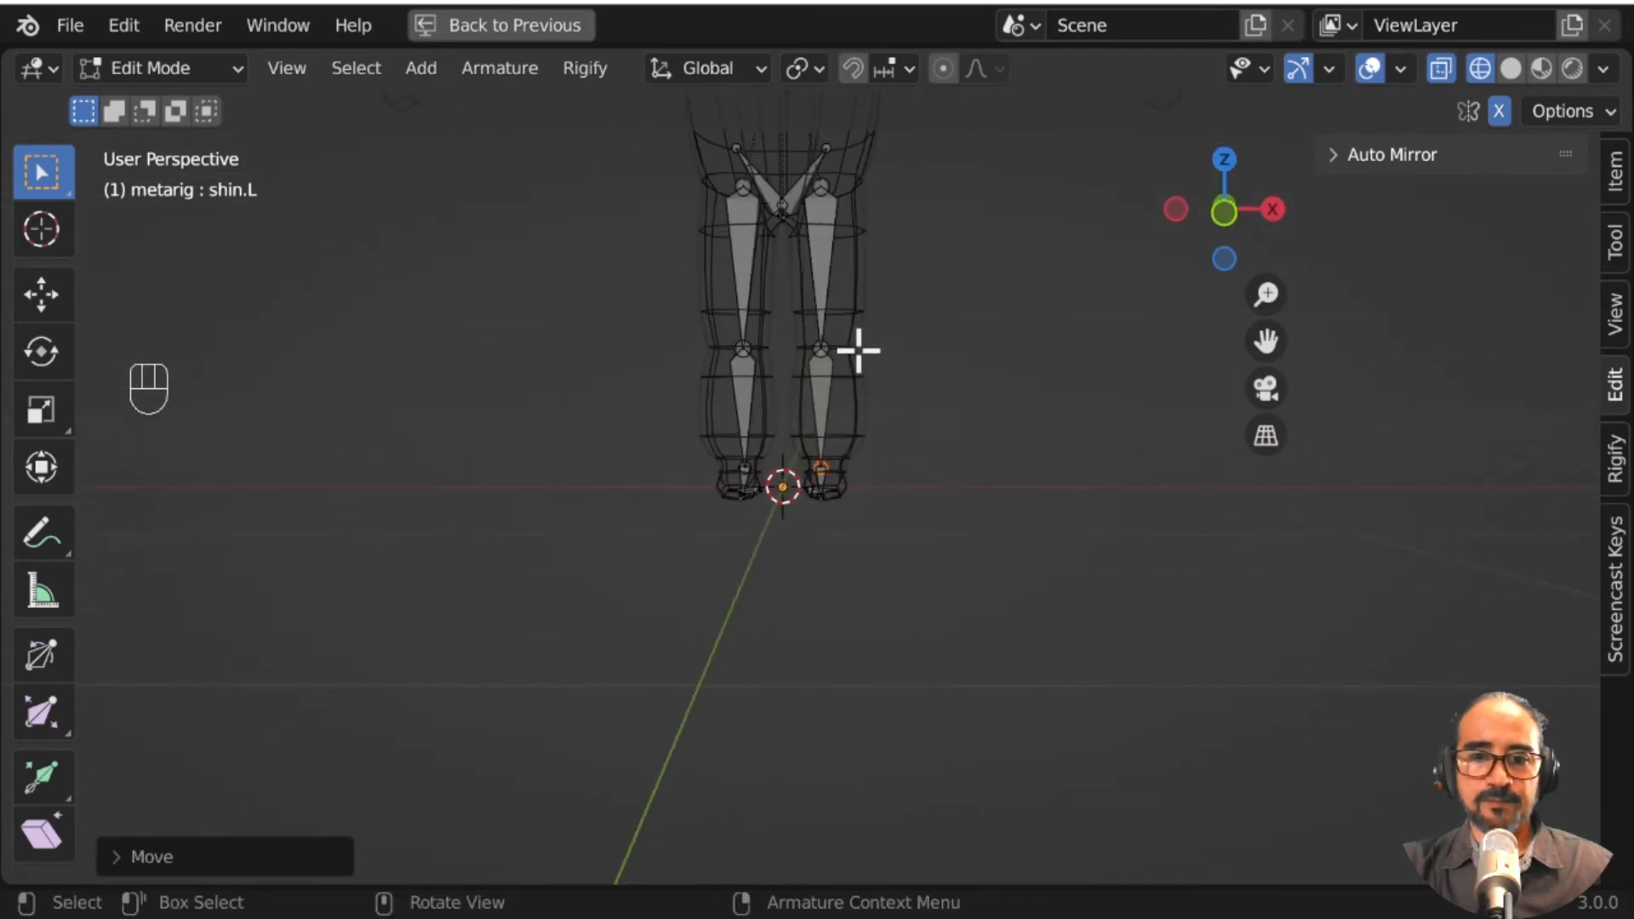
Step: In the front view, select the whole left leg bone chain and move it slightly outward along X to centre it in the mesh leg
click(827, 271)
key(l)
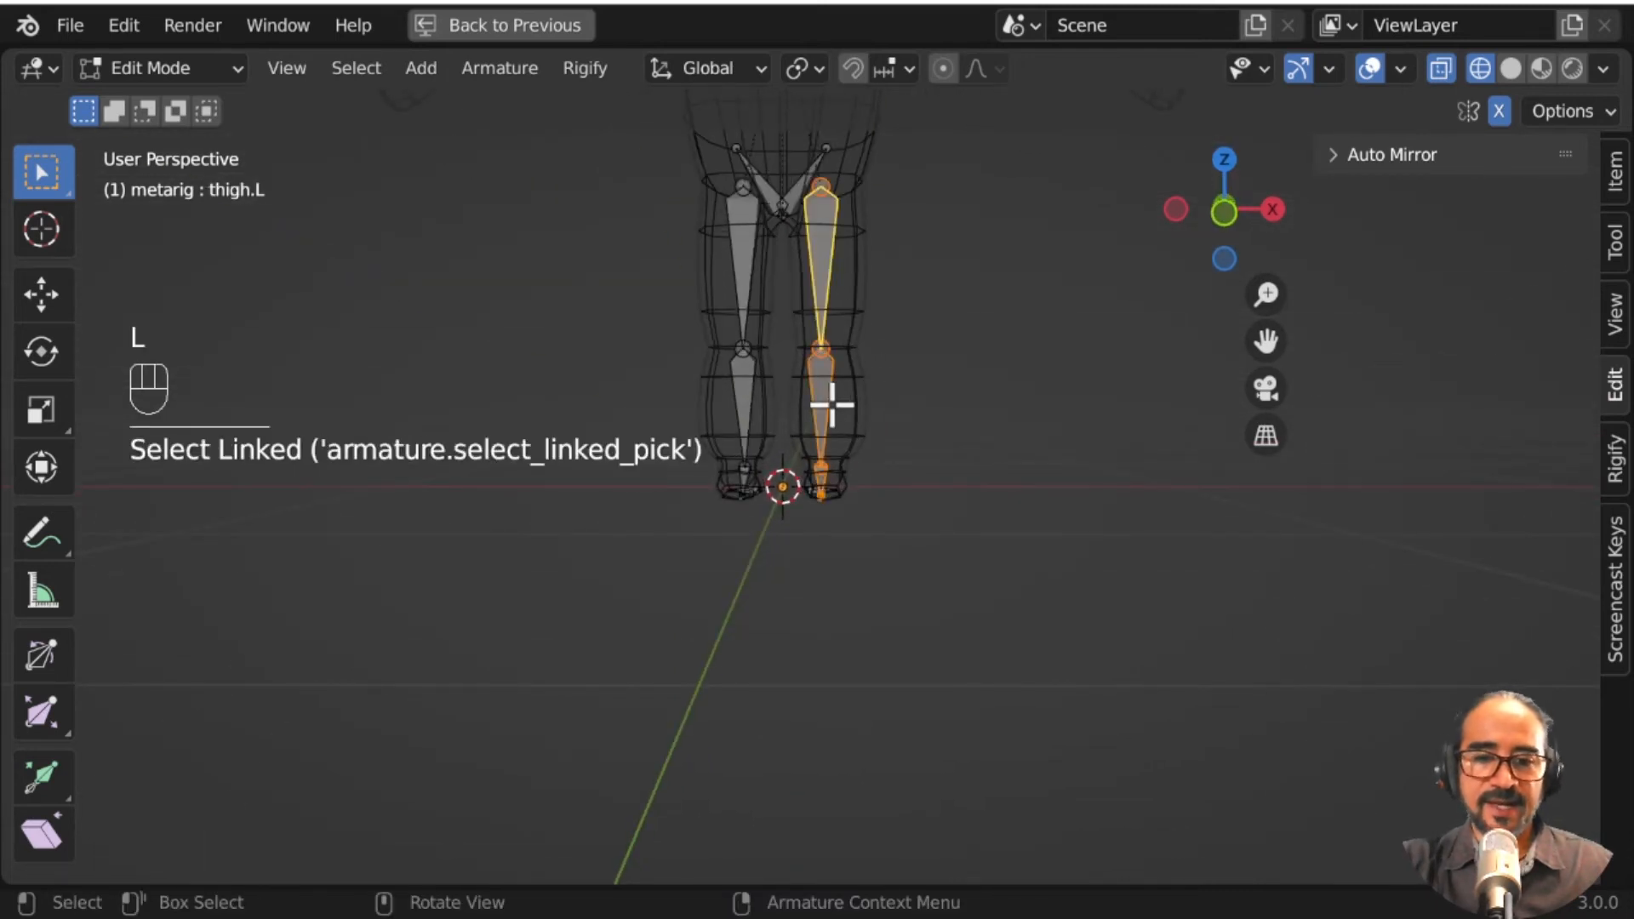
drag(886, 467, 784, 533)
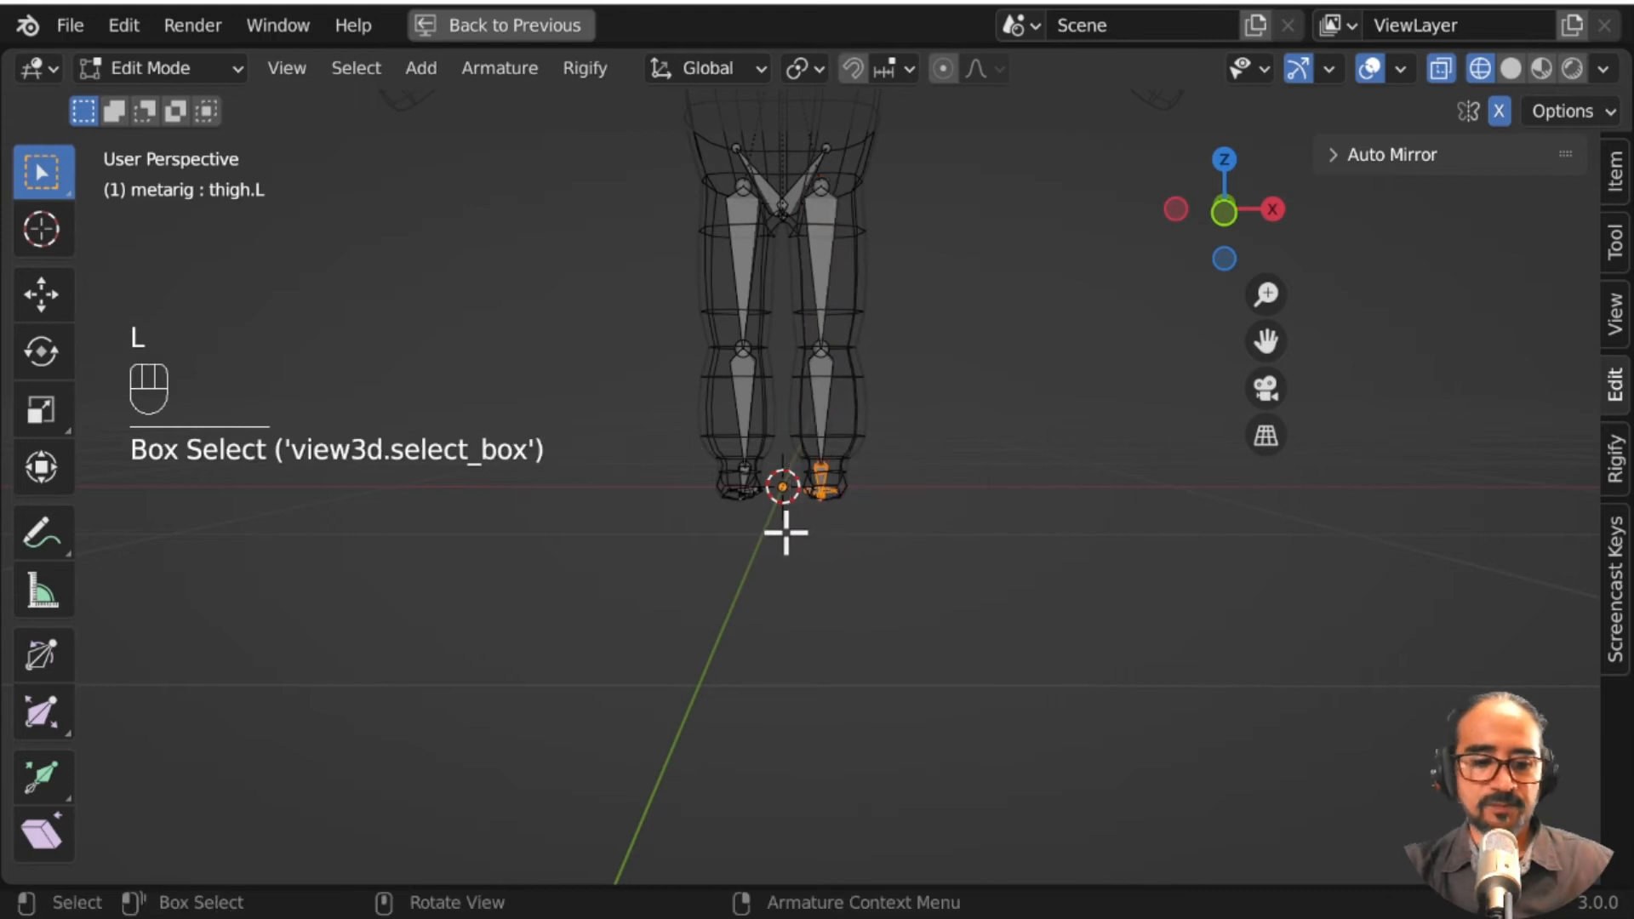
key(KP_1)
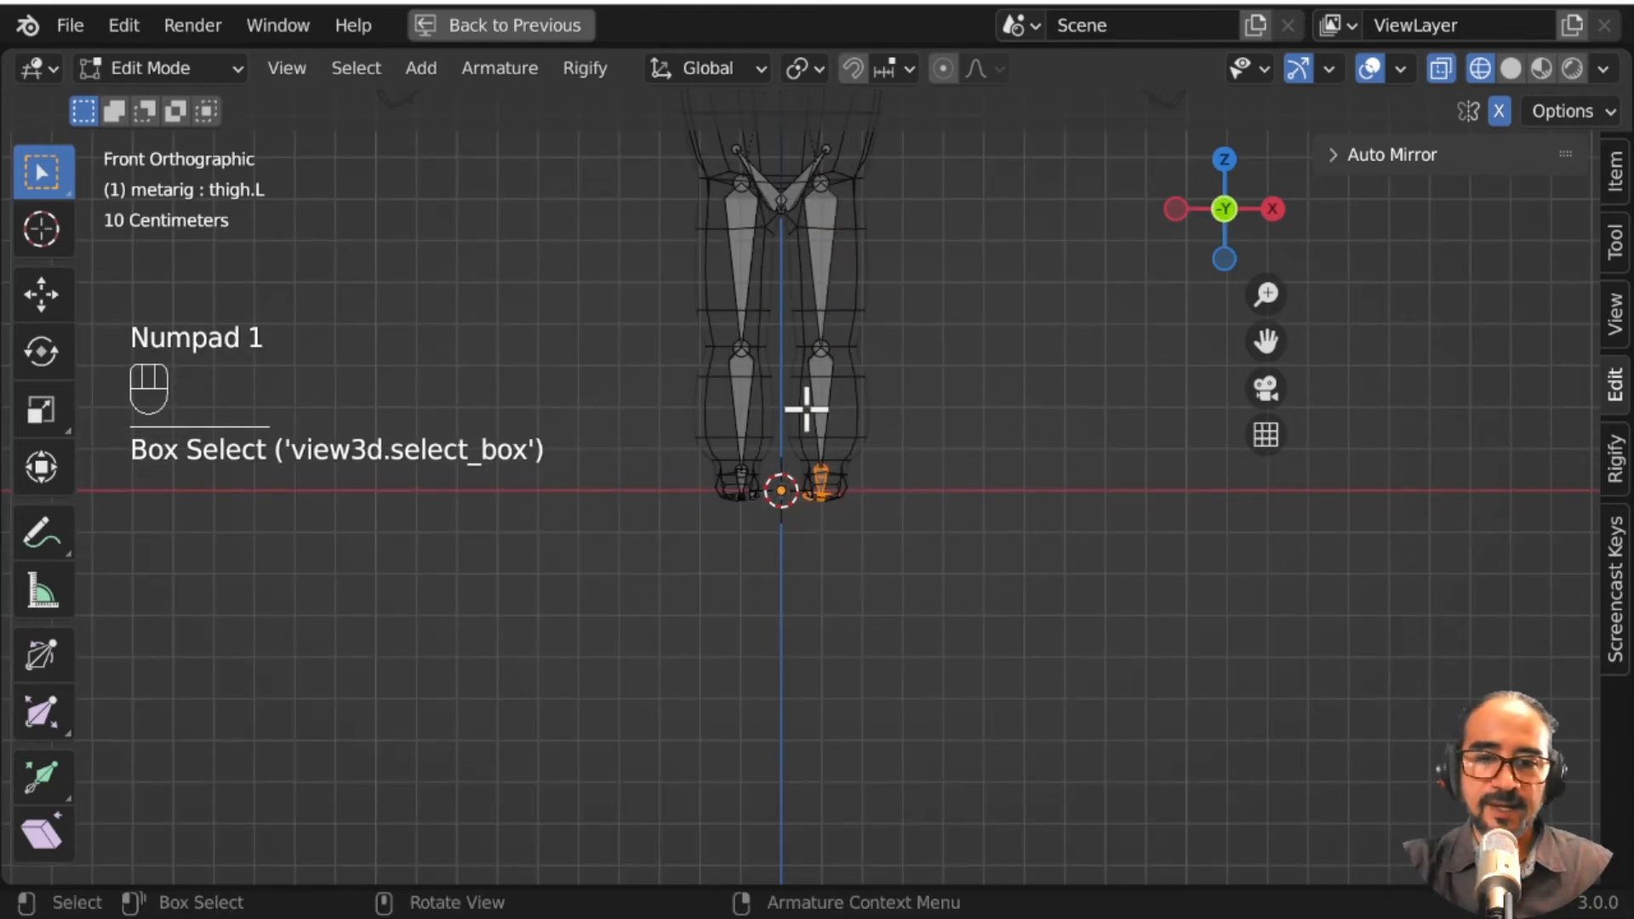
key(l)
key(g)
key(x)
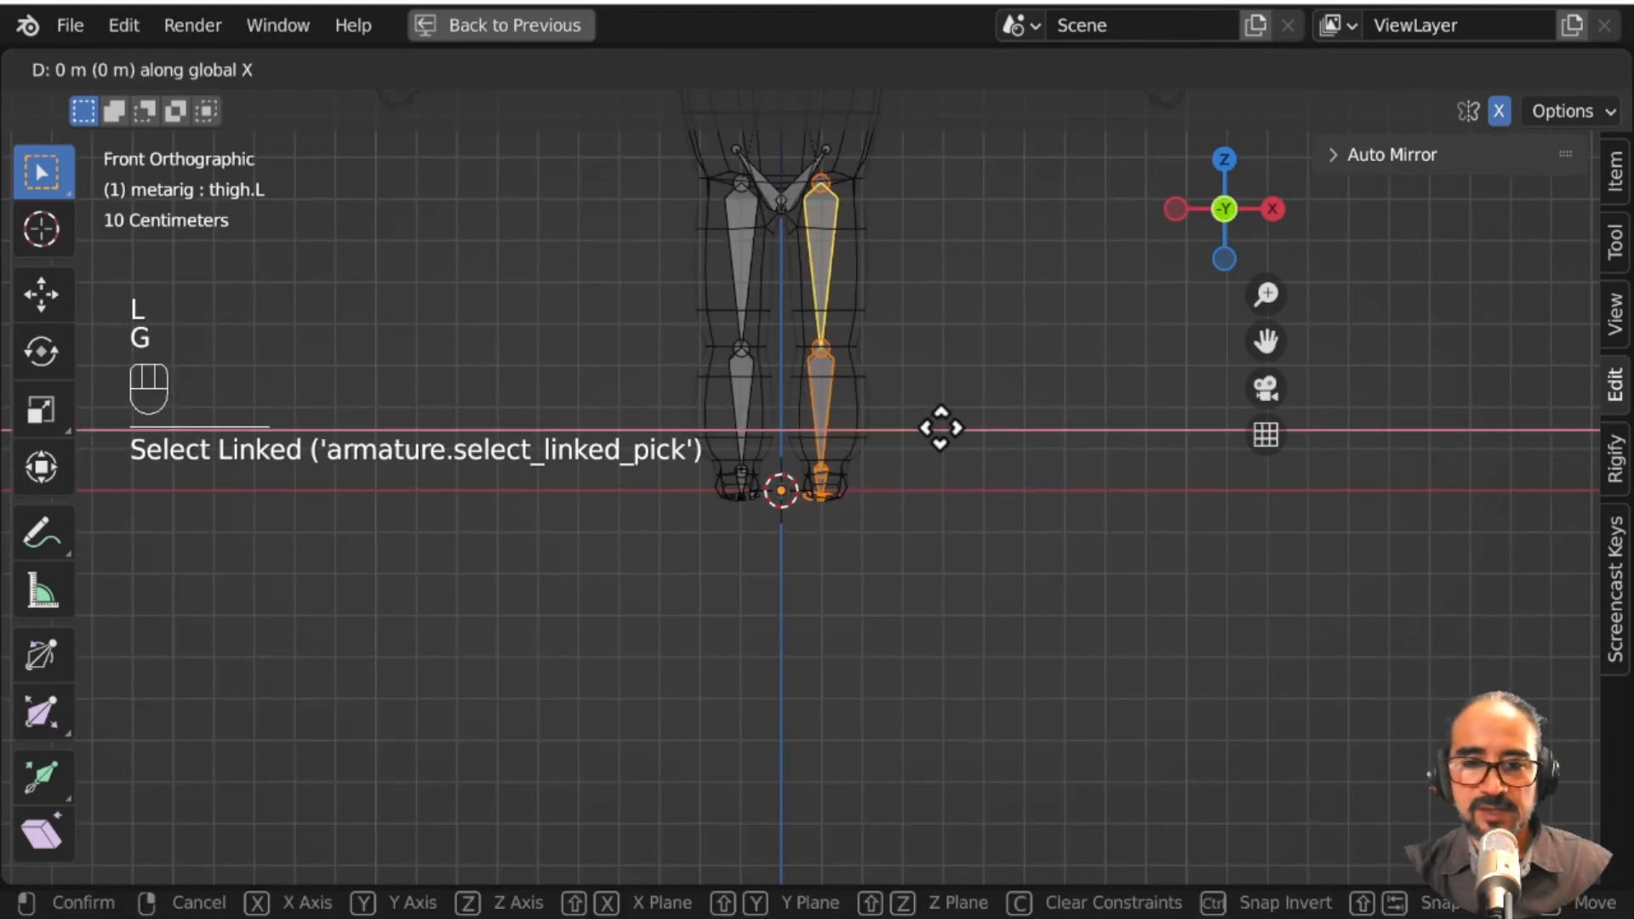
click(947, 426)
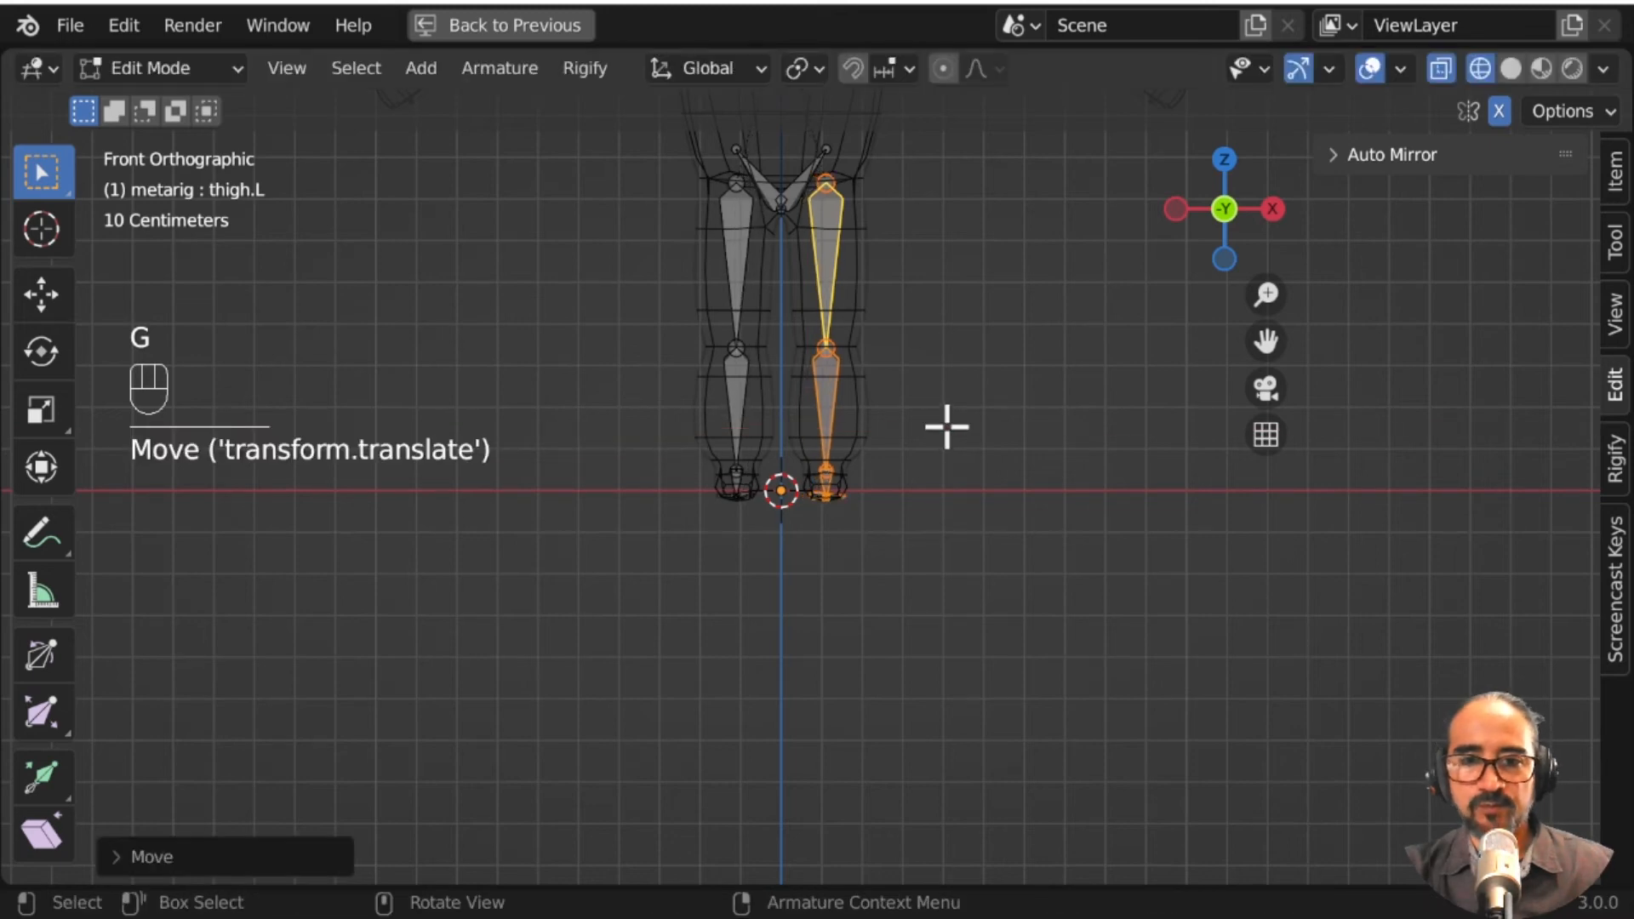
Step: Lower the lowest spine bone along Z, and pull its base joint down to the pelvis
scroll(947, 426, down, 6)
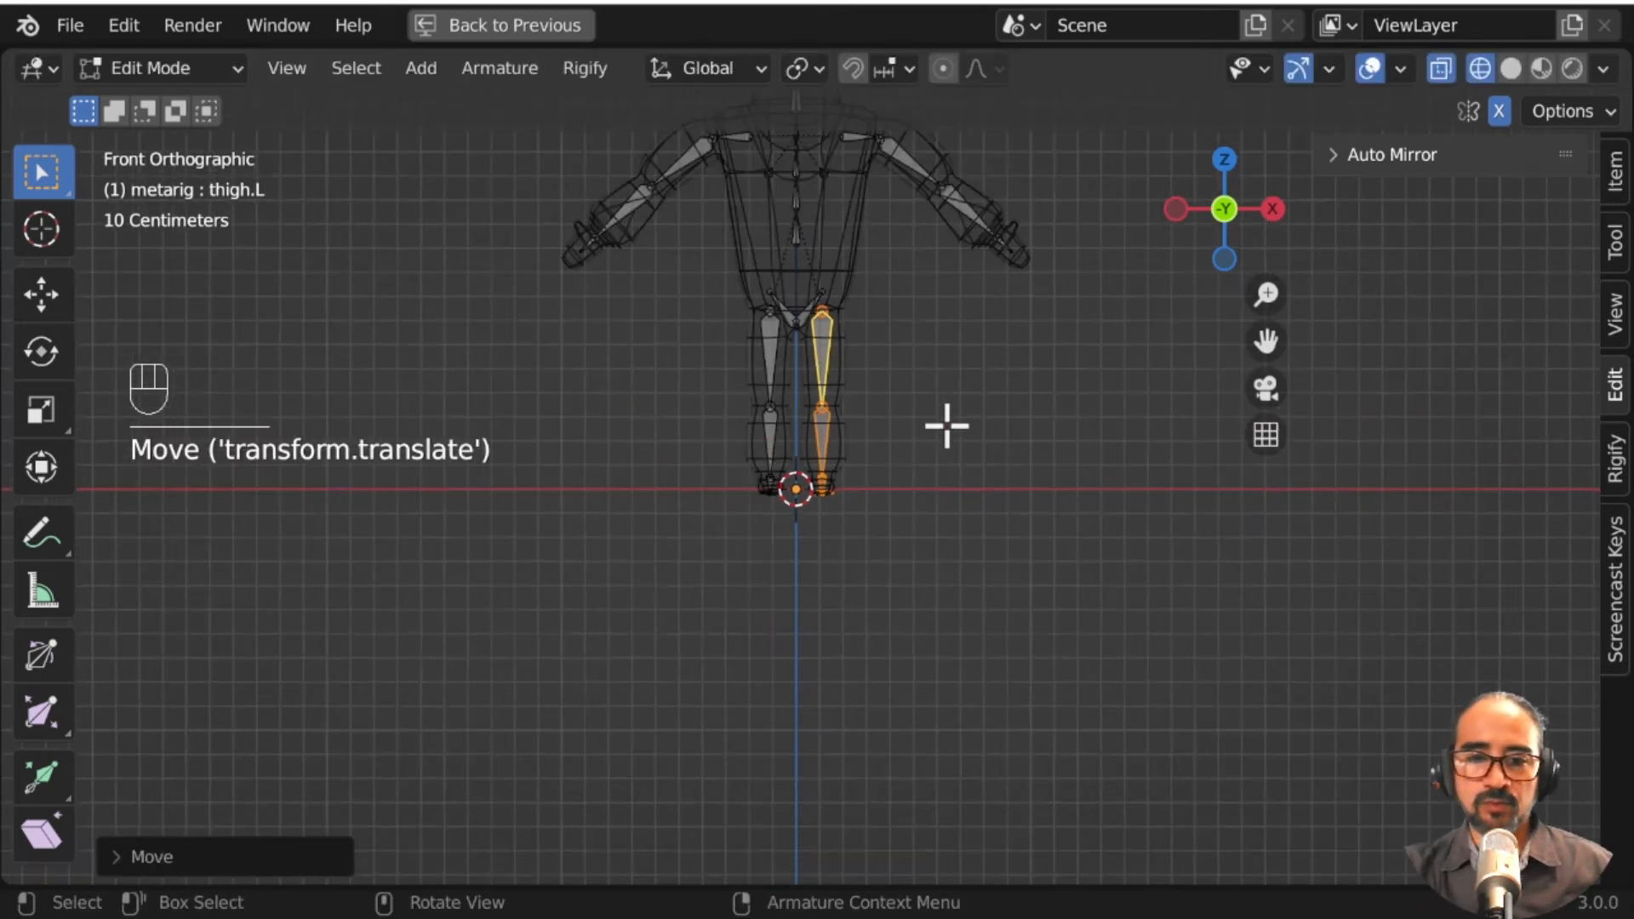
shift+middle_drag(955, 415, 942, 636)
scroll(872, 477, up, 8)
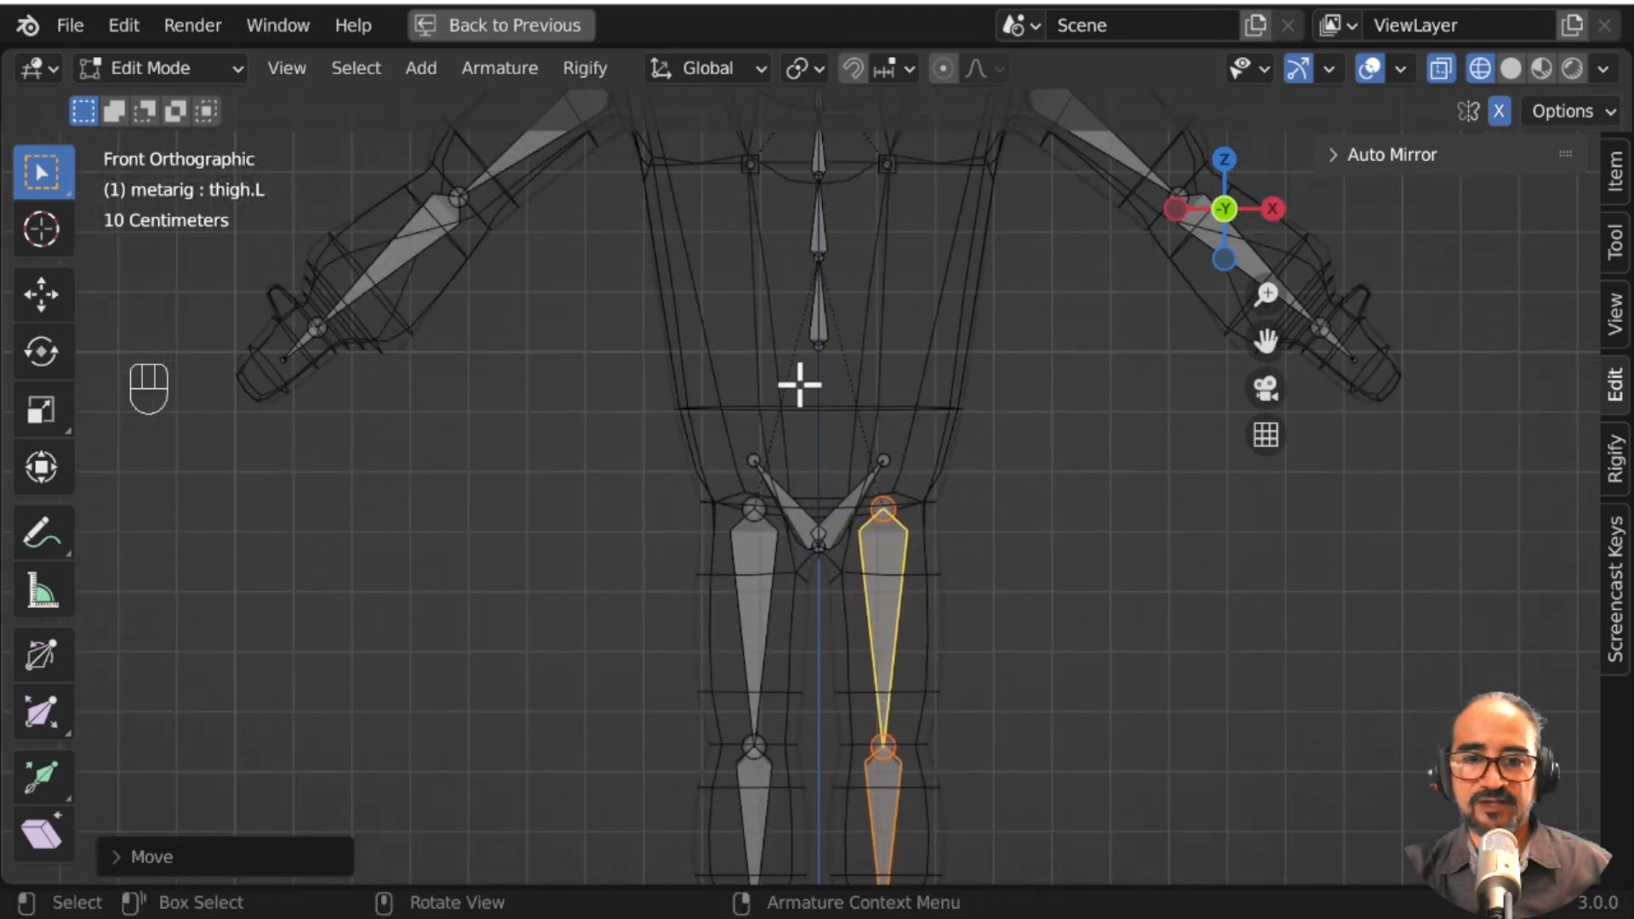
click(860, 350)
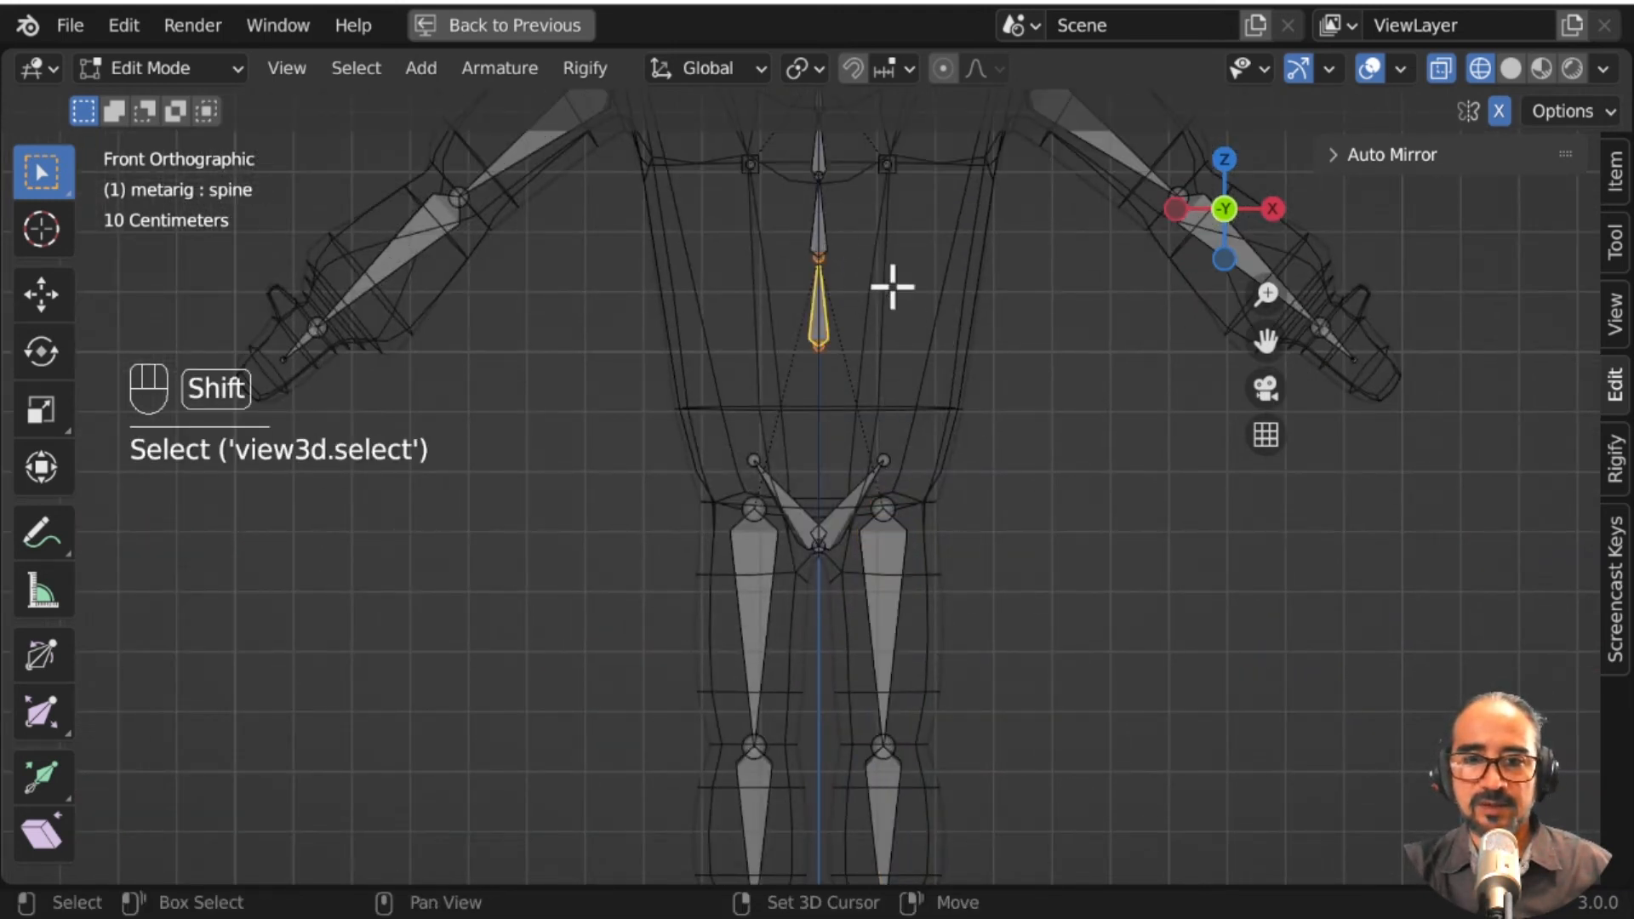
key(g)
key(z)
click(962, 427)
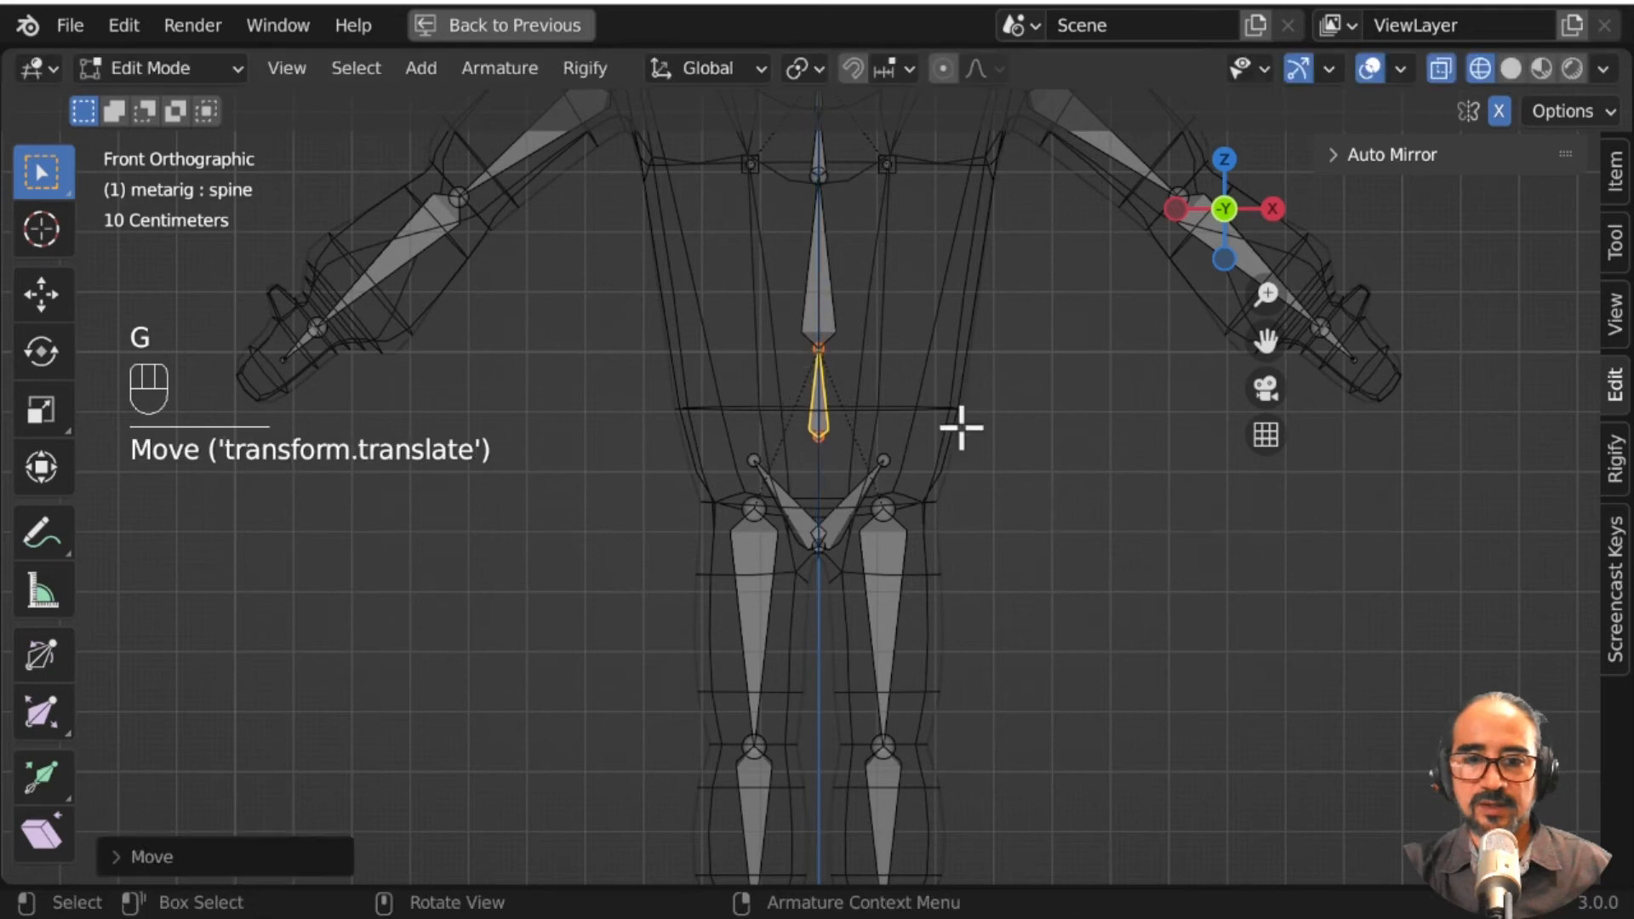
click(817, 436)
key(g)
key(z)
click(945, 509)
Step: Lower the joint at the upper end of the second spine bone about 0.07 m along Z
scroll(935, 460, down, 1)
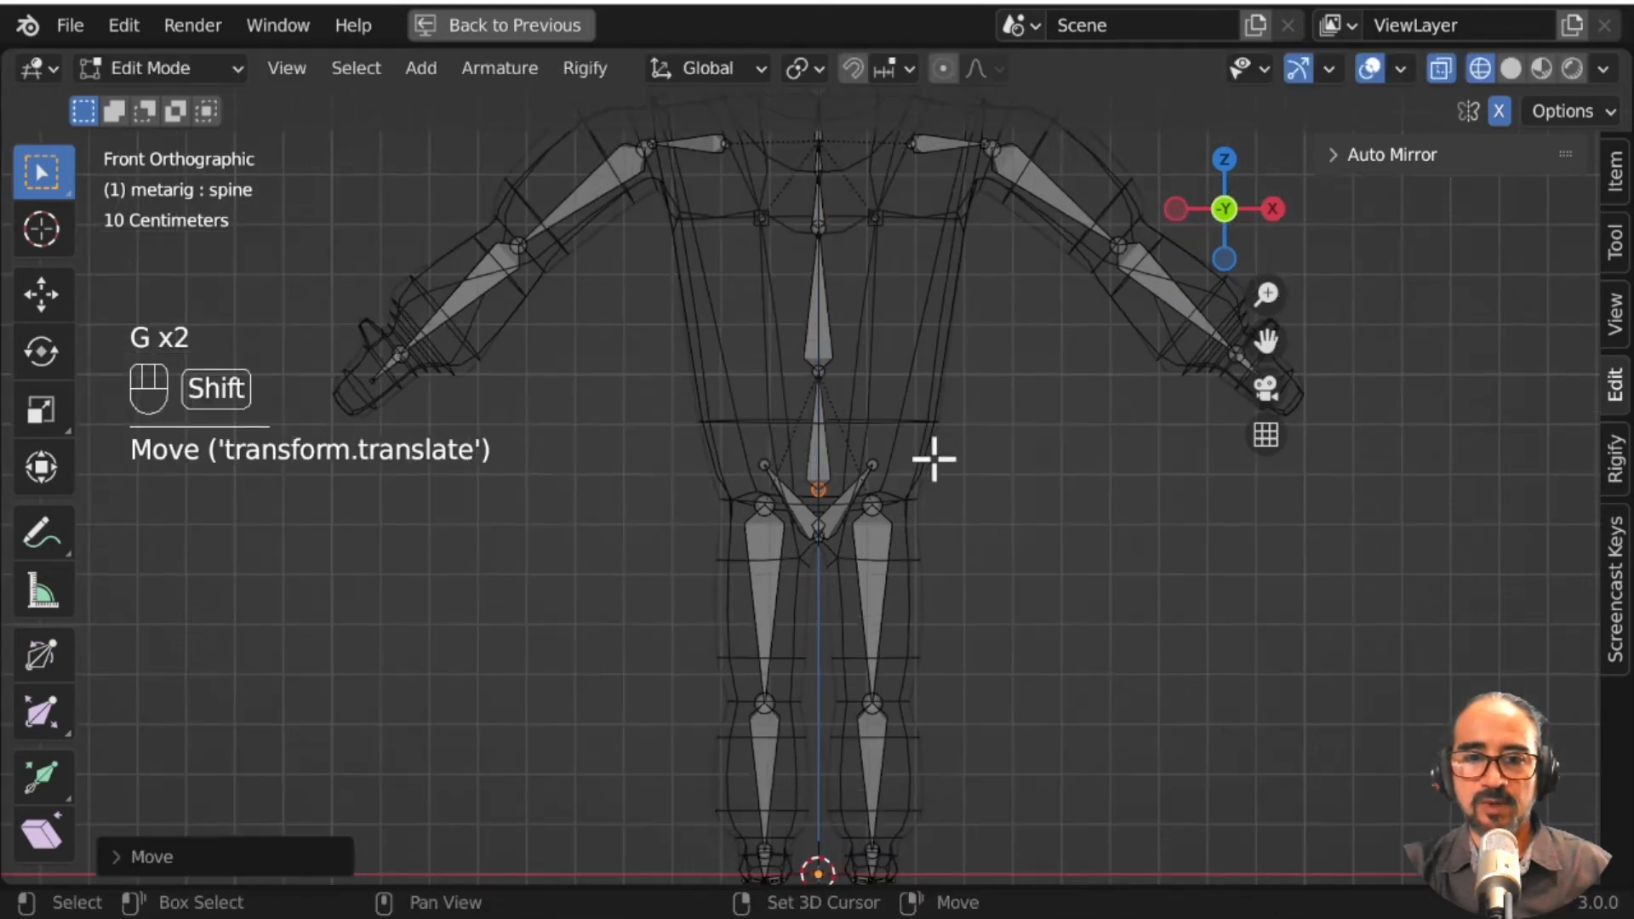
shift+middle_drag(934, 460, 958, 581)
click(845, 352)
key(g)
key(z)
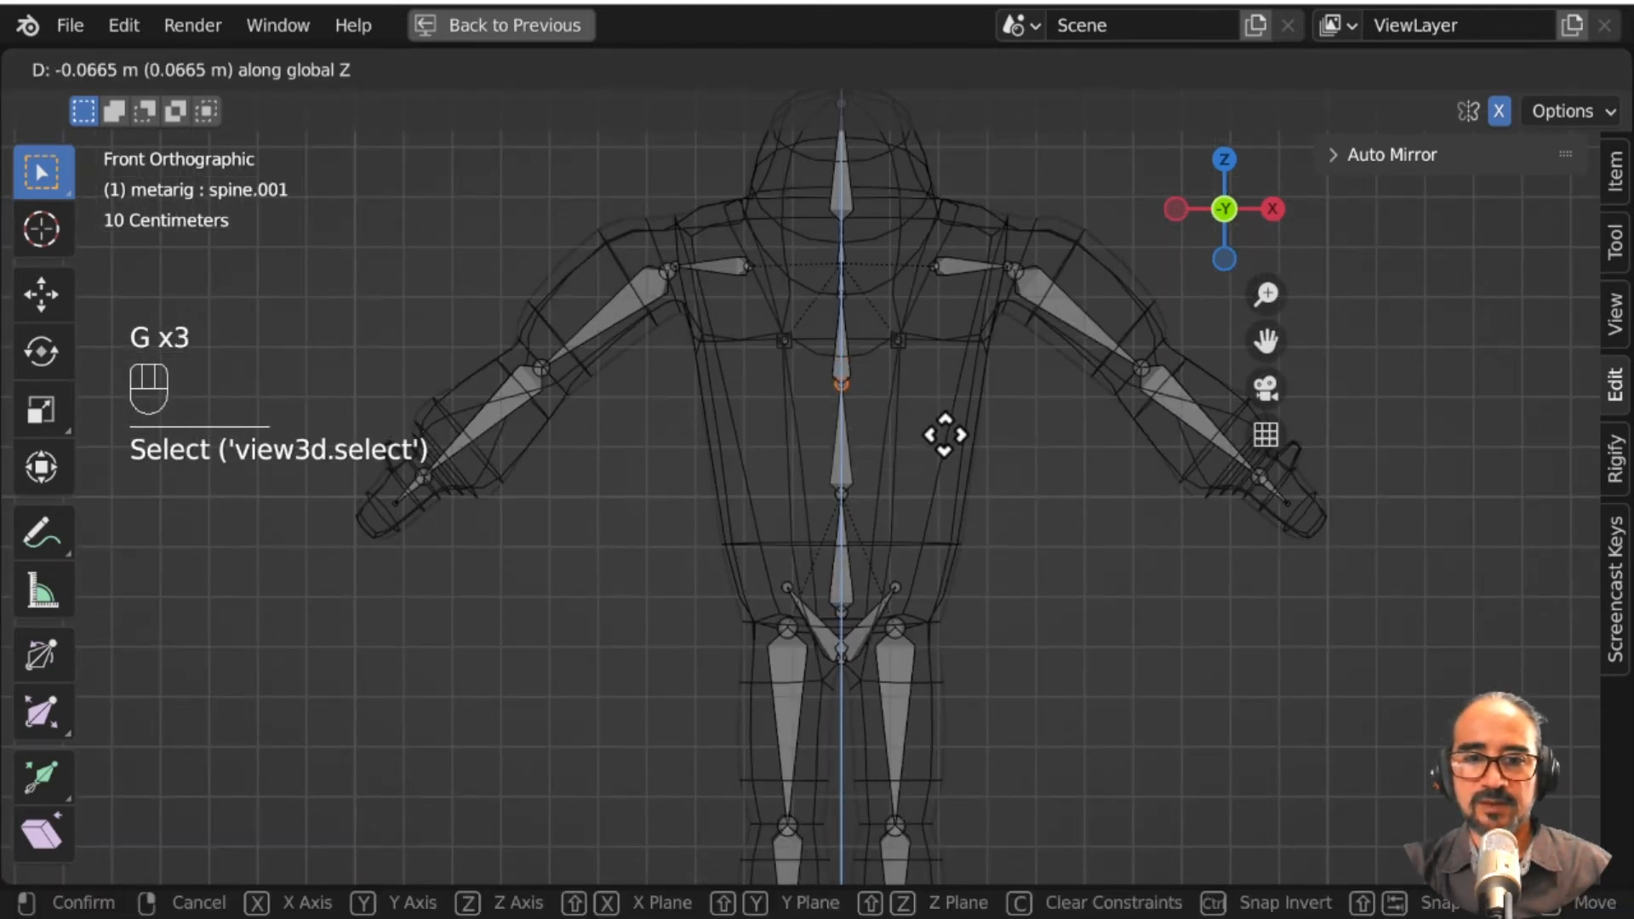
click(945, 435)
Step: In the top view, select the left upper arm, forearm and hand bones and move them forward along Y to the middle of the mesh arm
middle_drag(931, 420, 770, 639)
scroll(942, 430, down, 5)
scroll(956, 702, up, 4)
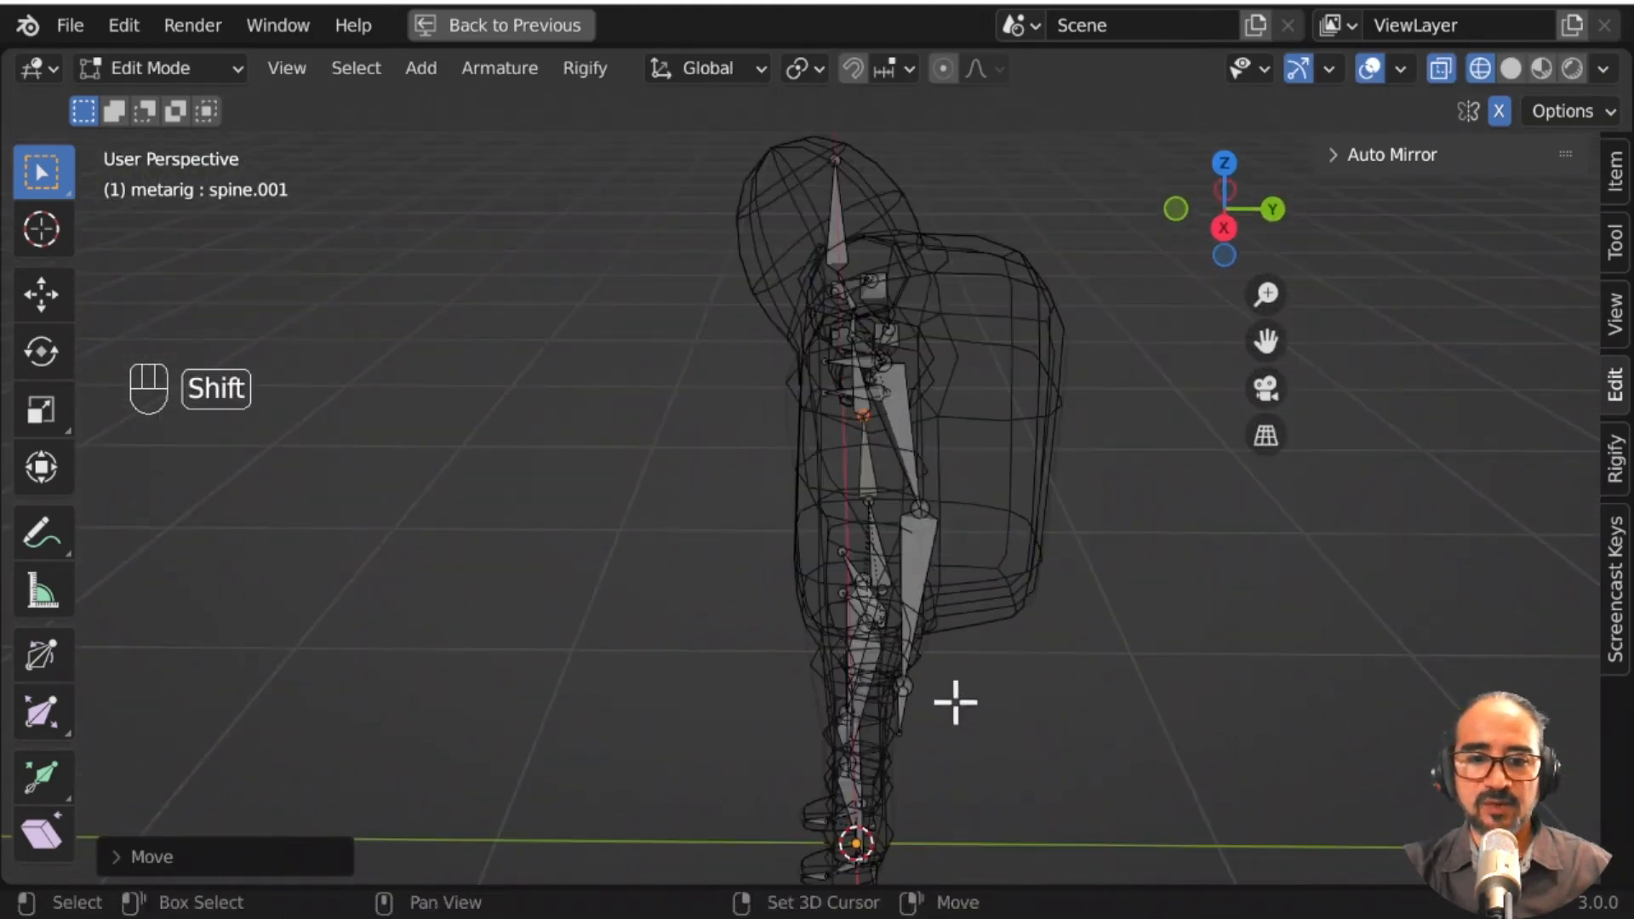
middle_drag(955, 703, 654, 573)
key(KP_7)
scroll(955, 562, up, 2)
click(819, 397)
drag(781, 267, 1006, 431)
key(g)
right_click(1032, 496)
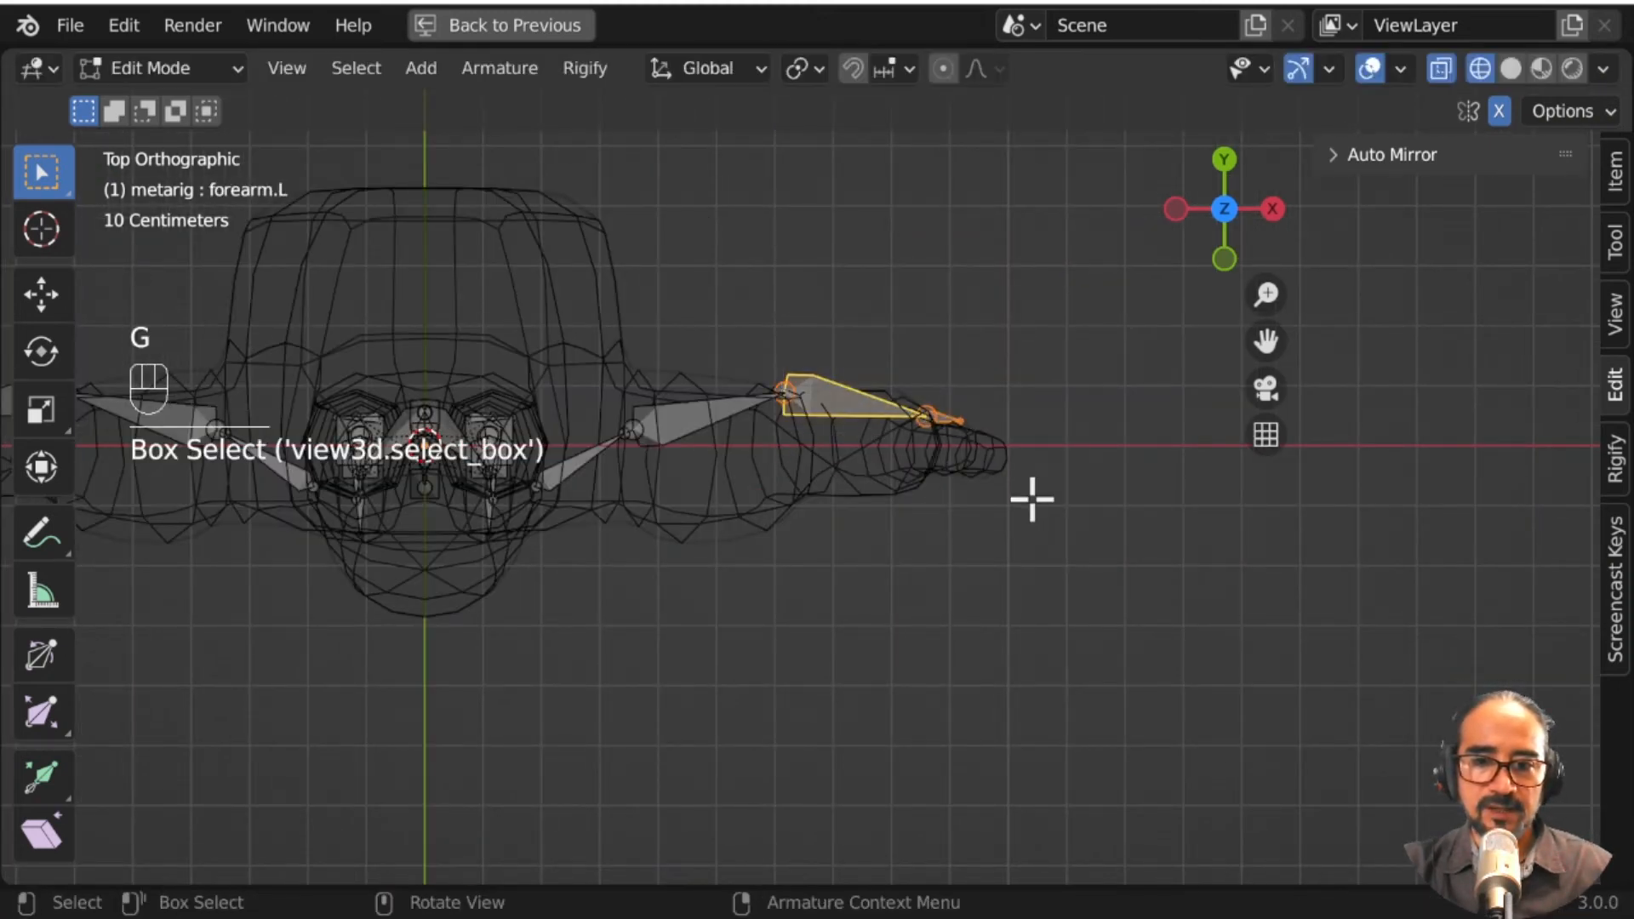
shift+click(689, 405)
key(g)
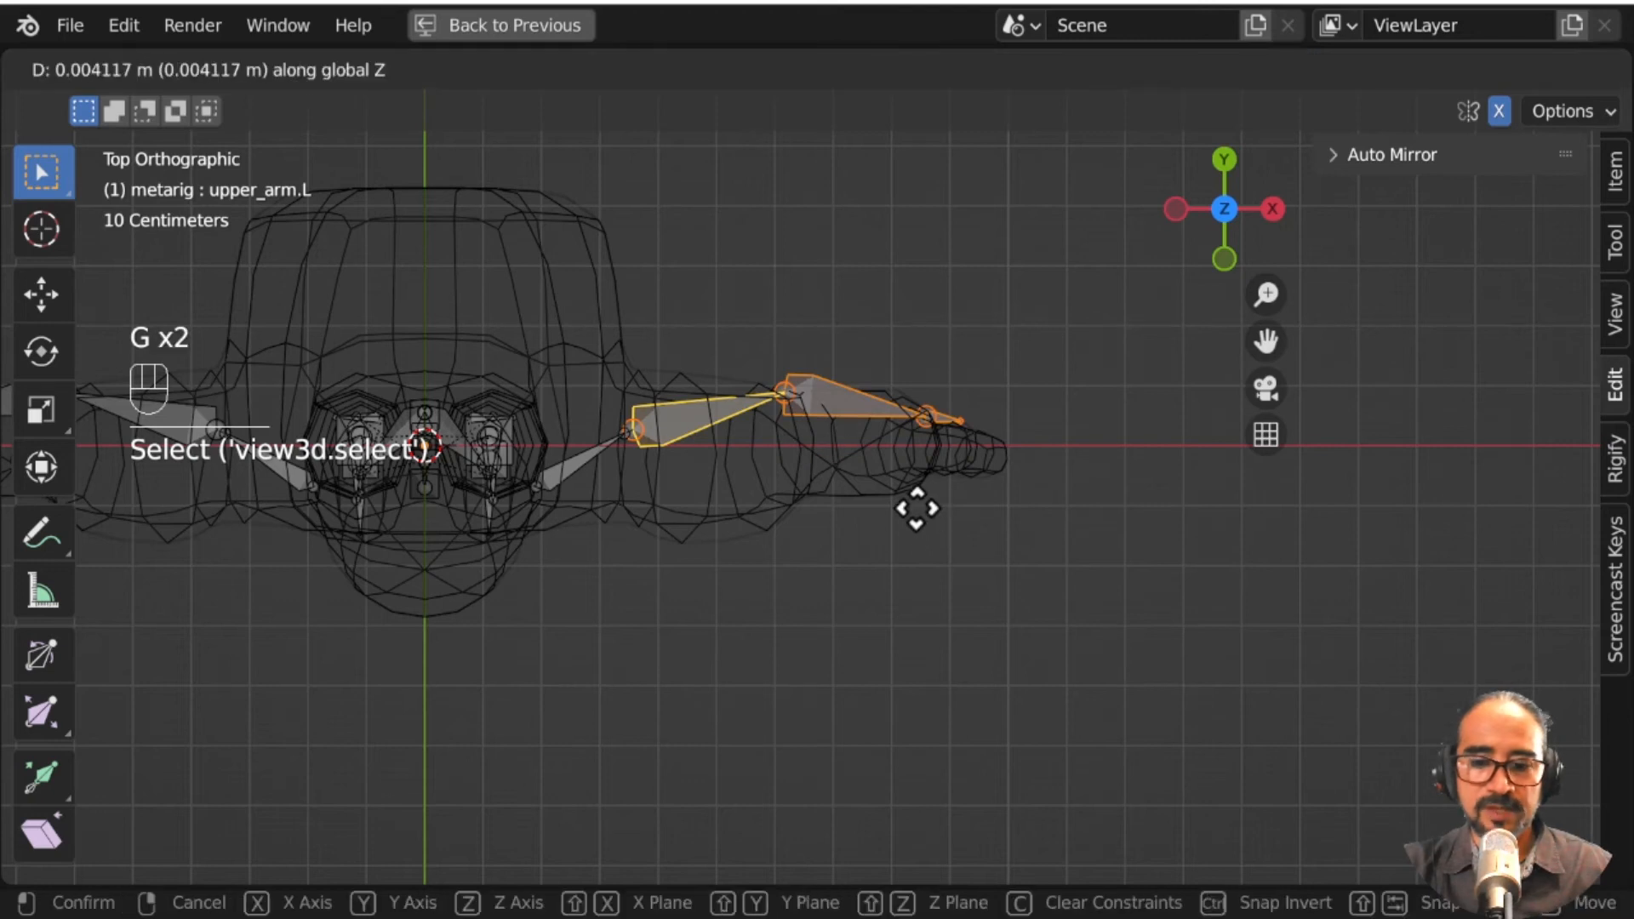
key(y)
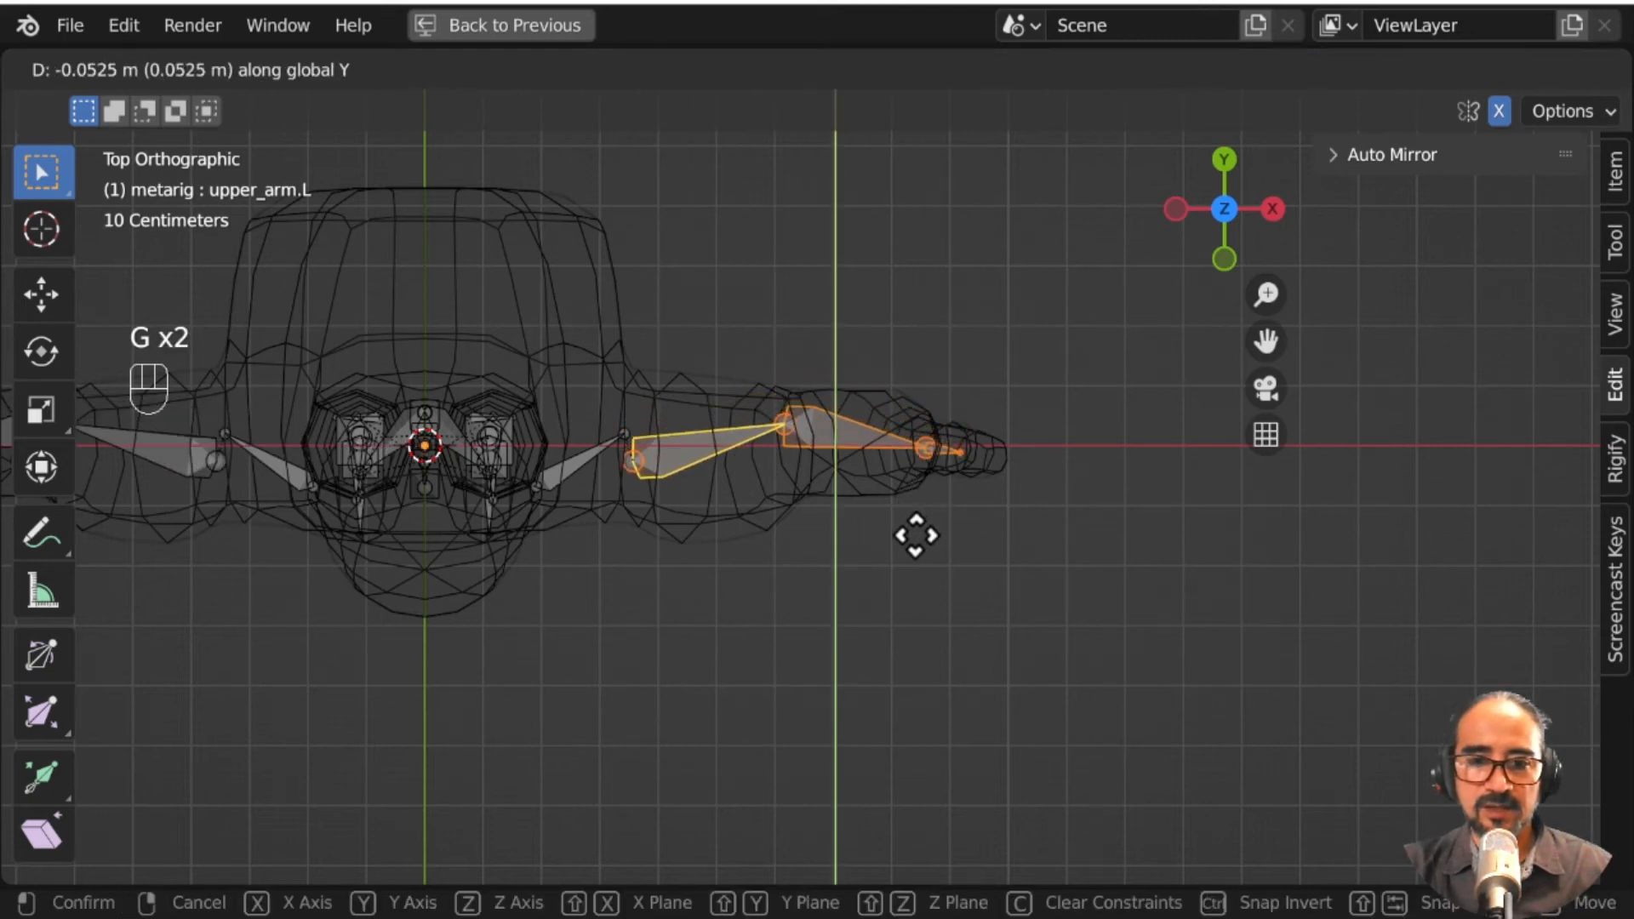
click(911, 539)
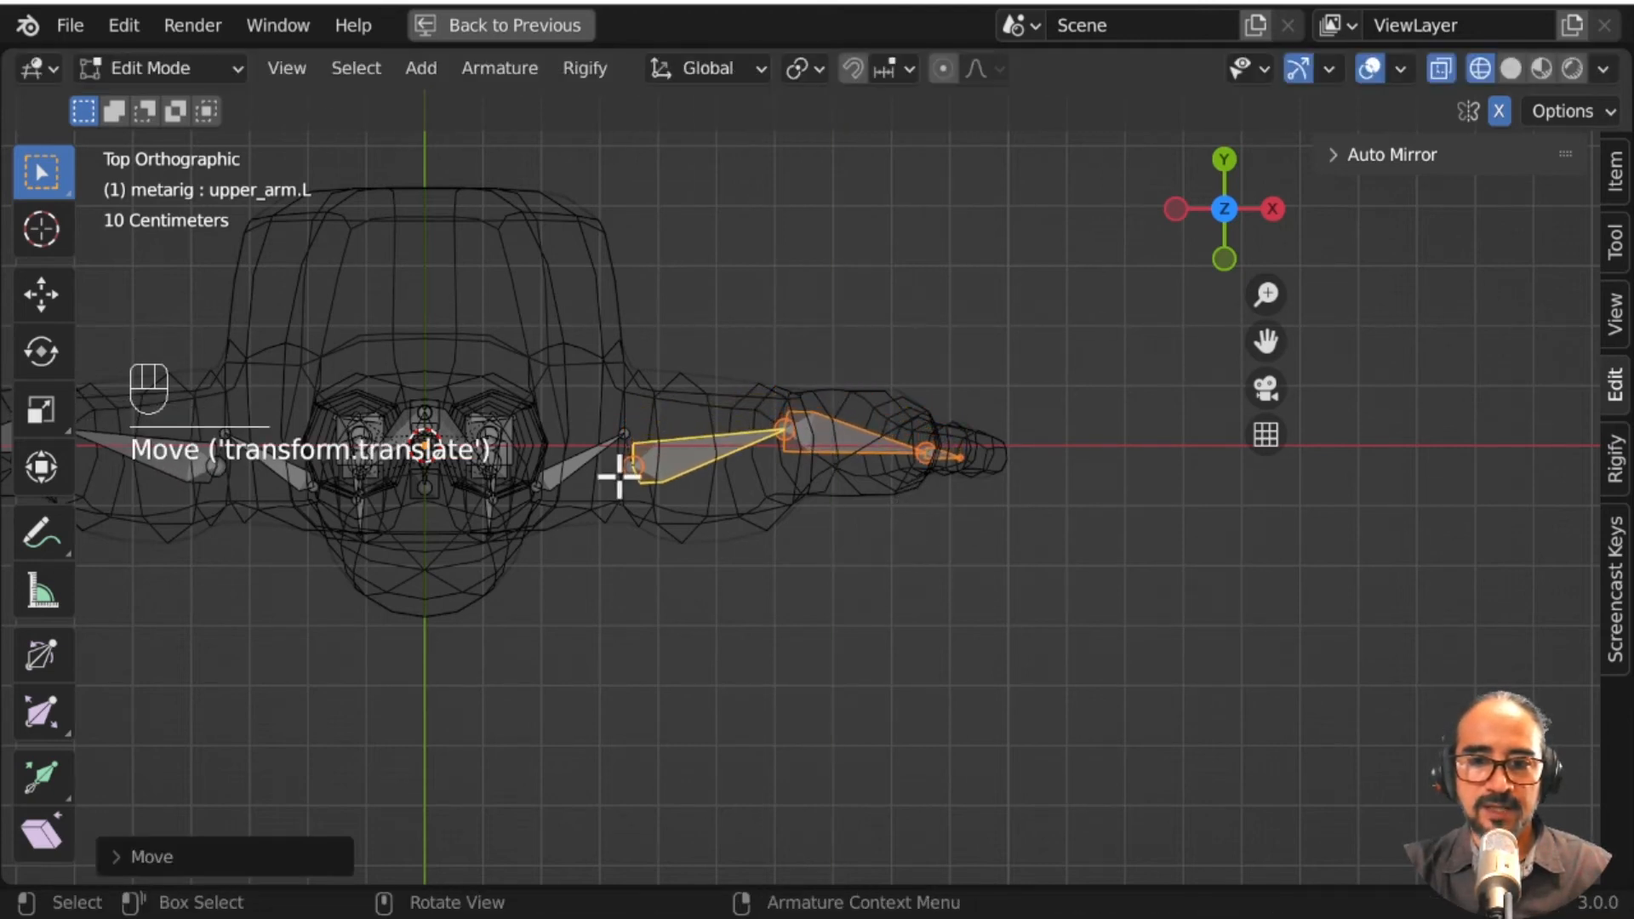
Step: Return the metarig to Object Mode and restore the full window layout around the viewport
scroll(806, 536, up, 4)
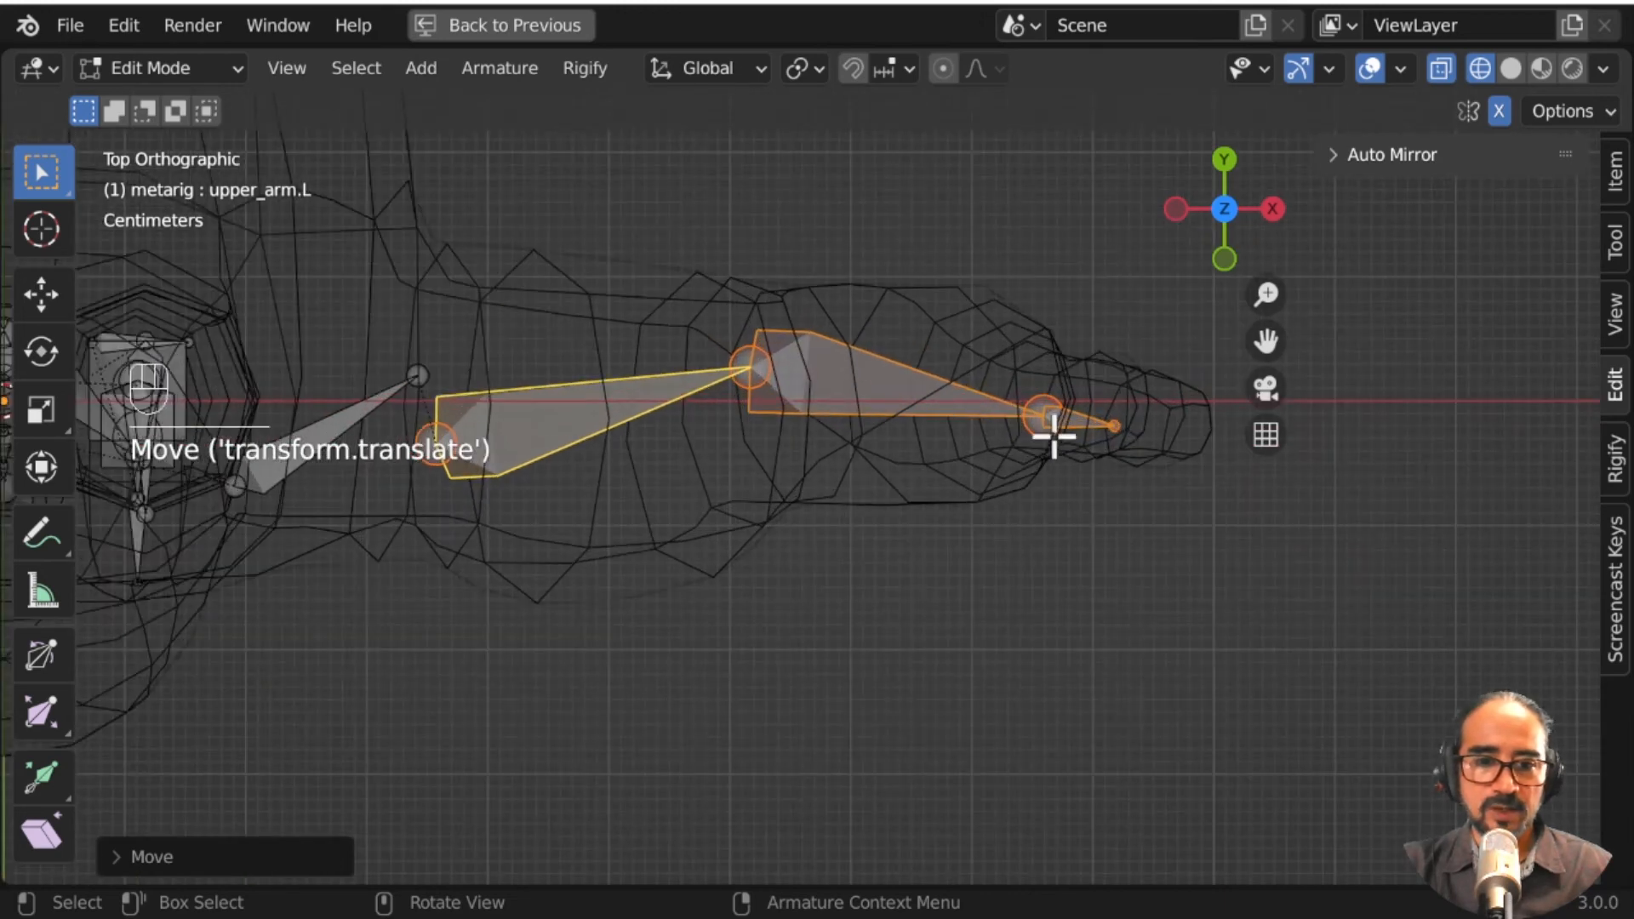
click(1081, 426)
scroll(941, 638, down, 4)
middle_drag(868, 701, 854, 478)
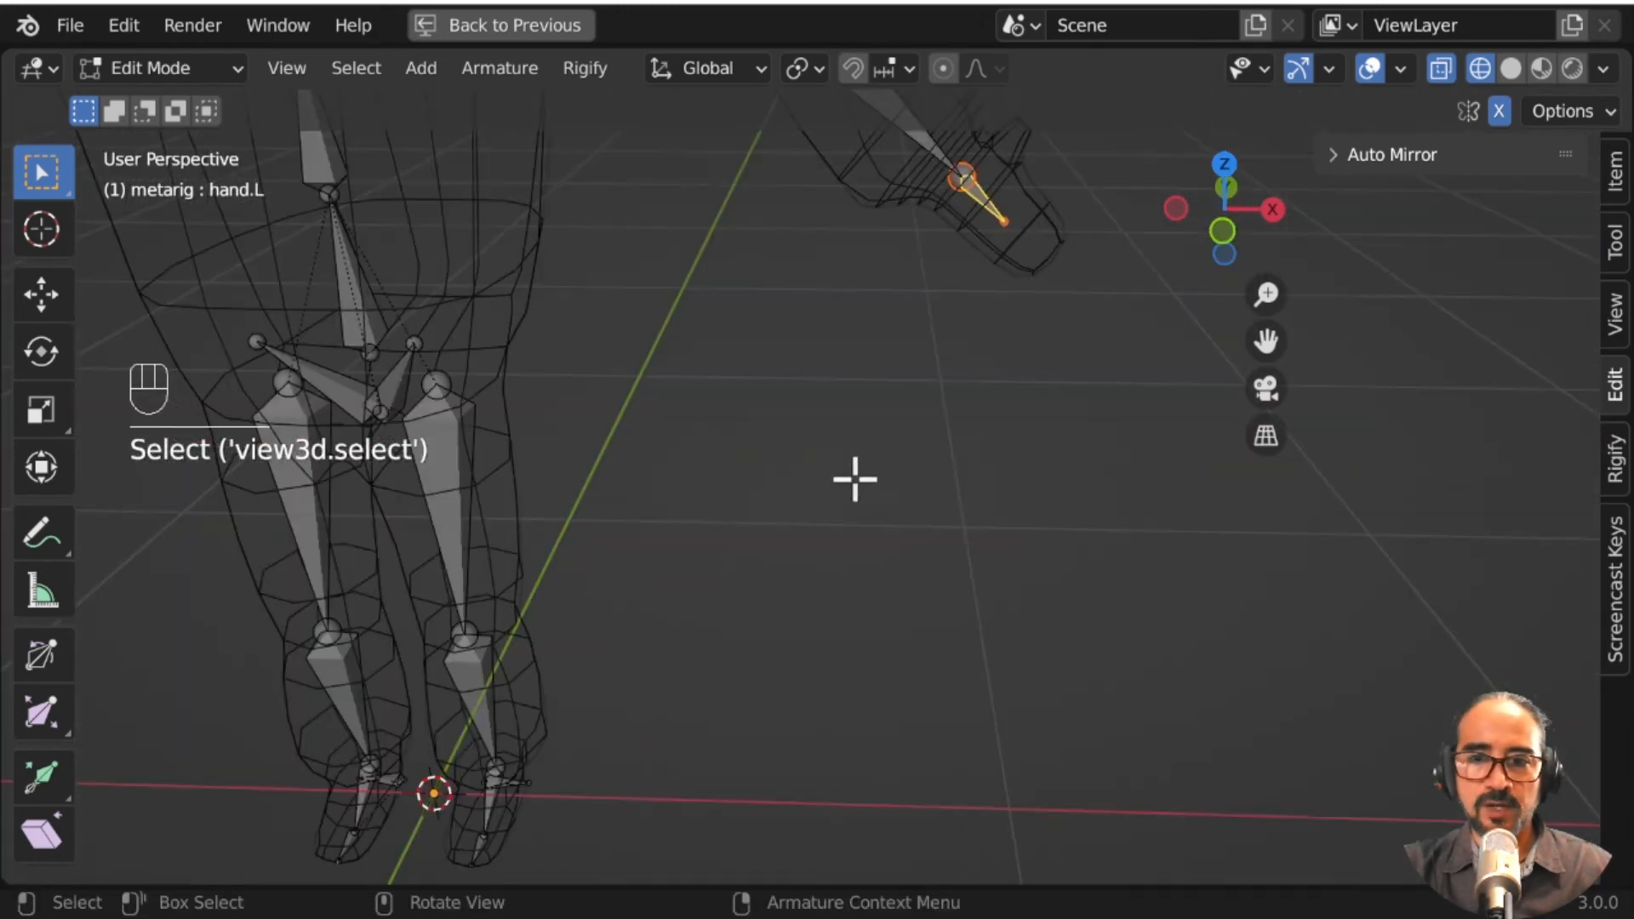
scroll(854, 478, down, 2)
key(Tab)
middle_drag(765, 630, 798, 445)
key(ctrl+space)
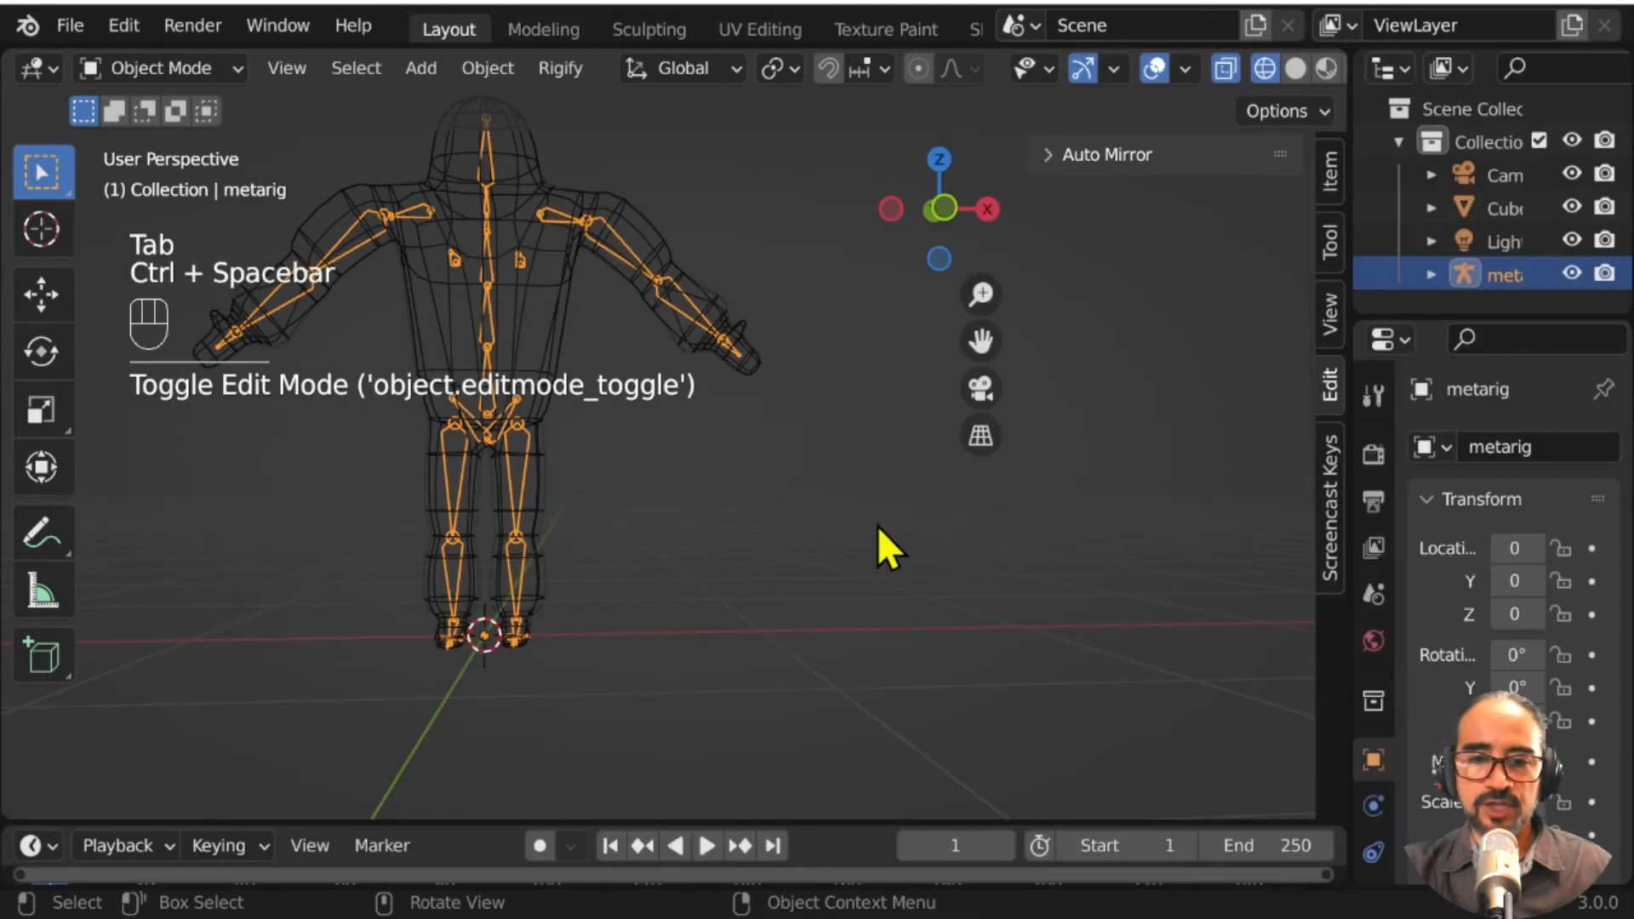
shift+middle_drag(642, 591, 894, 619)
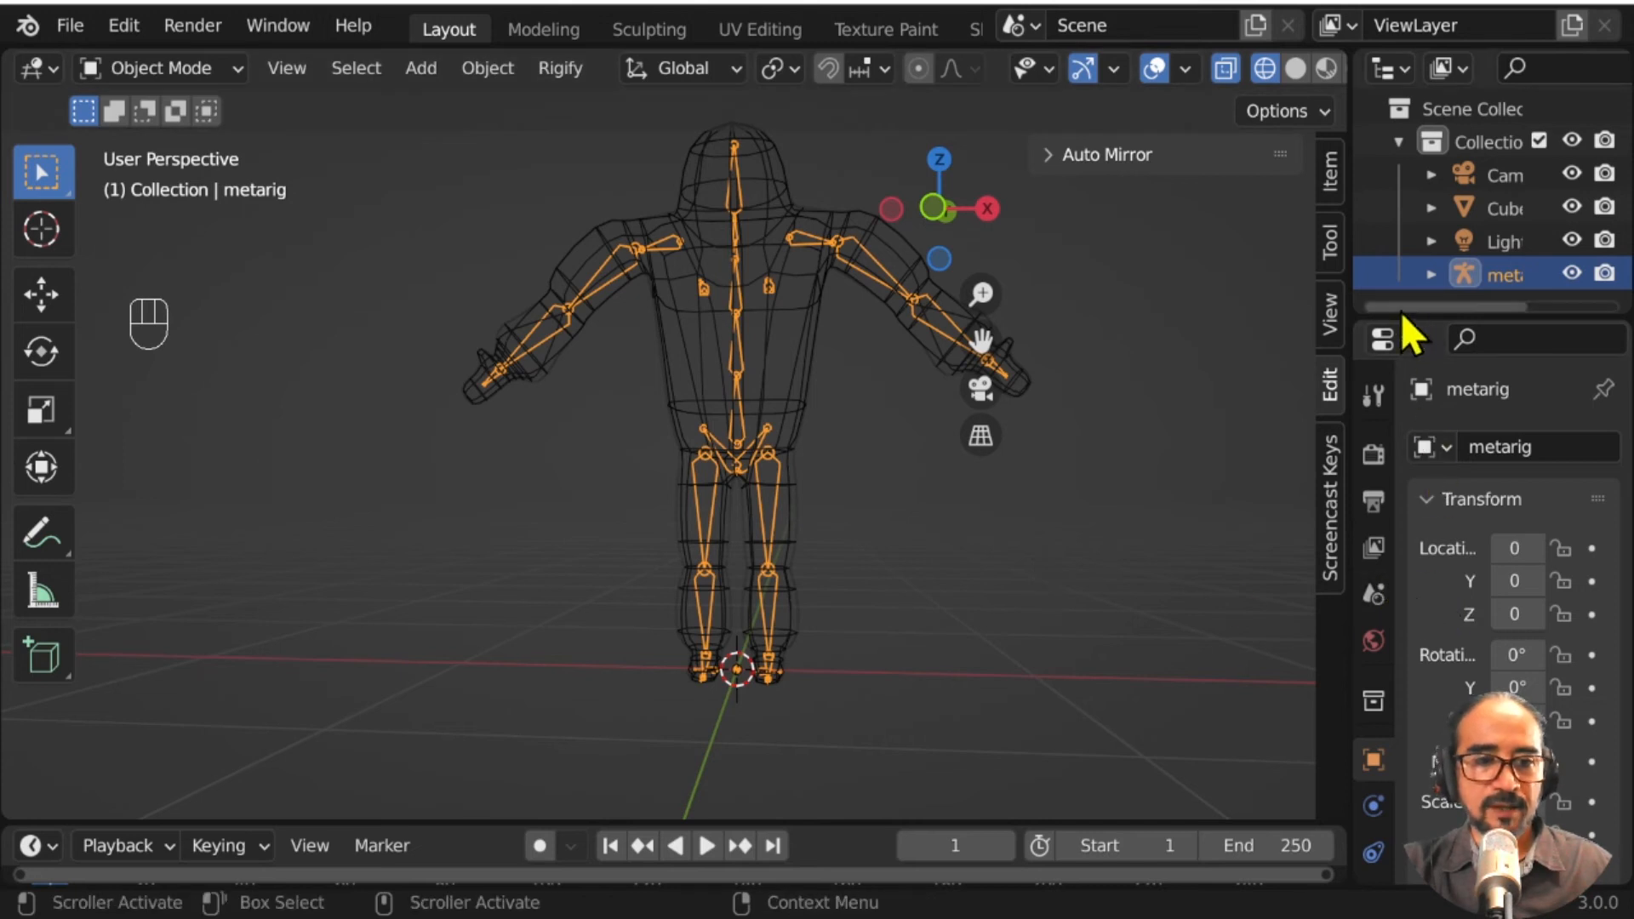
Step: Widen the Outliner and Properties editors and open the metarig's armature data properties with the Rigify Buttons
drag(1257, 367, 1254, 370)
middle_drag(1328, 744, 1328, 424)
middle_drag(1271, 685, 1275, 481)
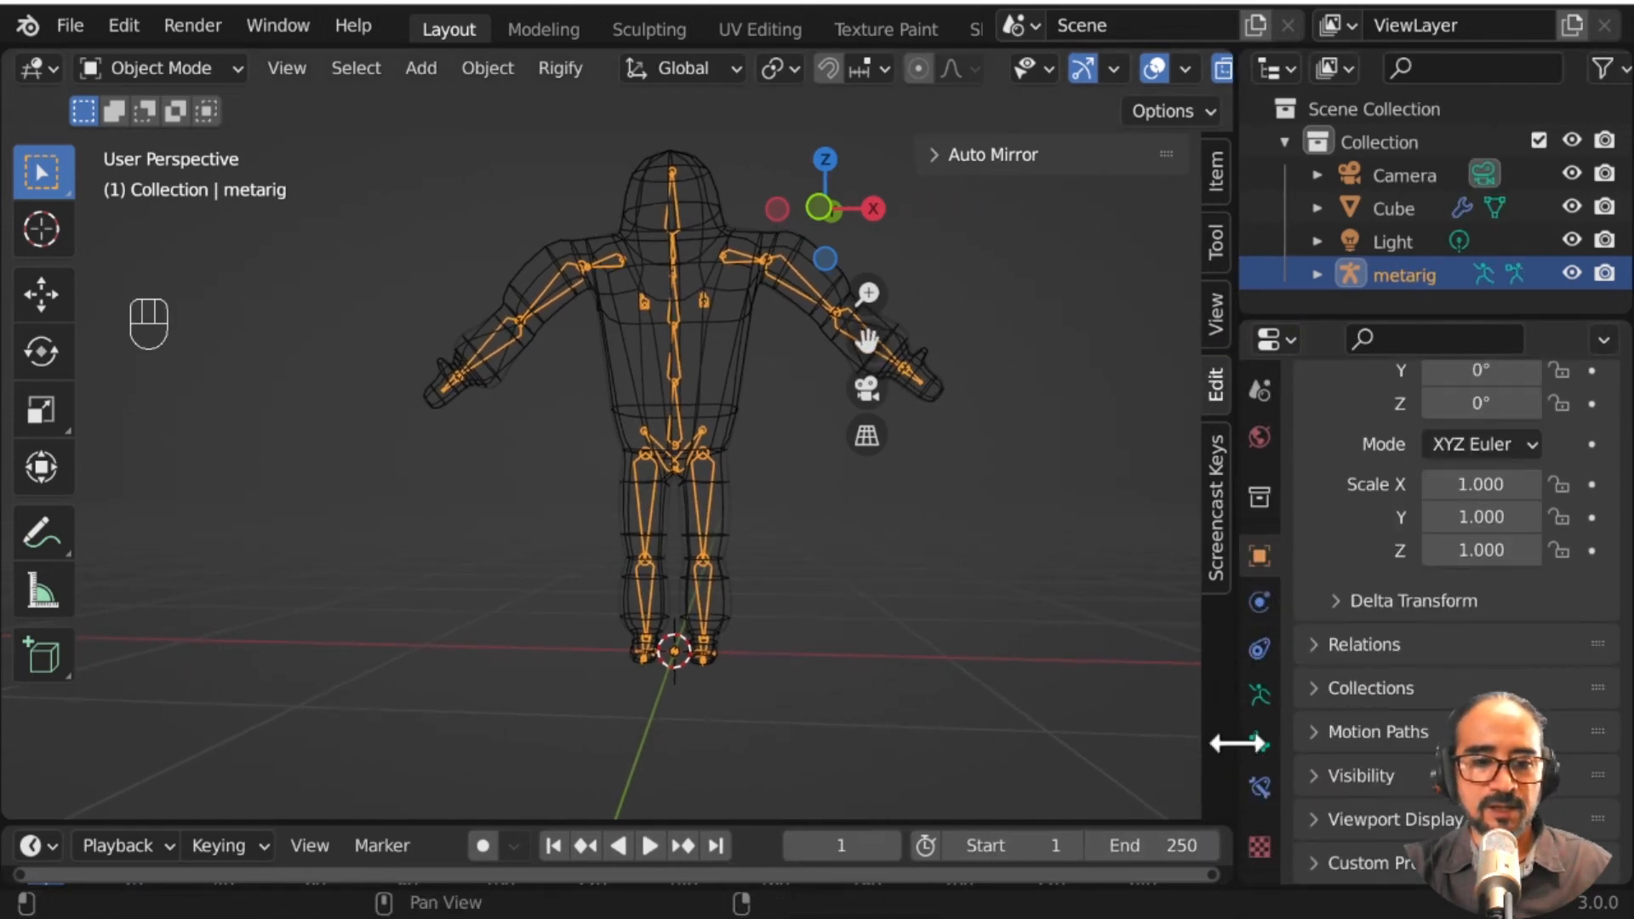
click(1260, 693)
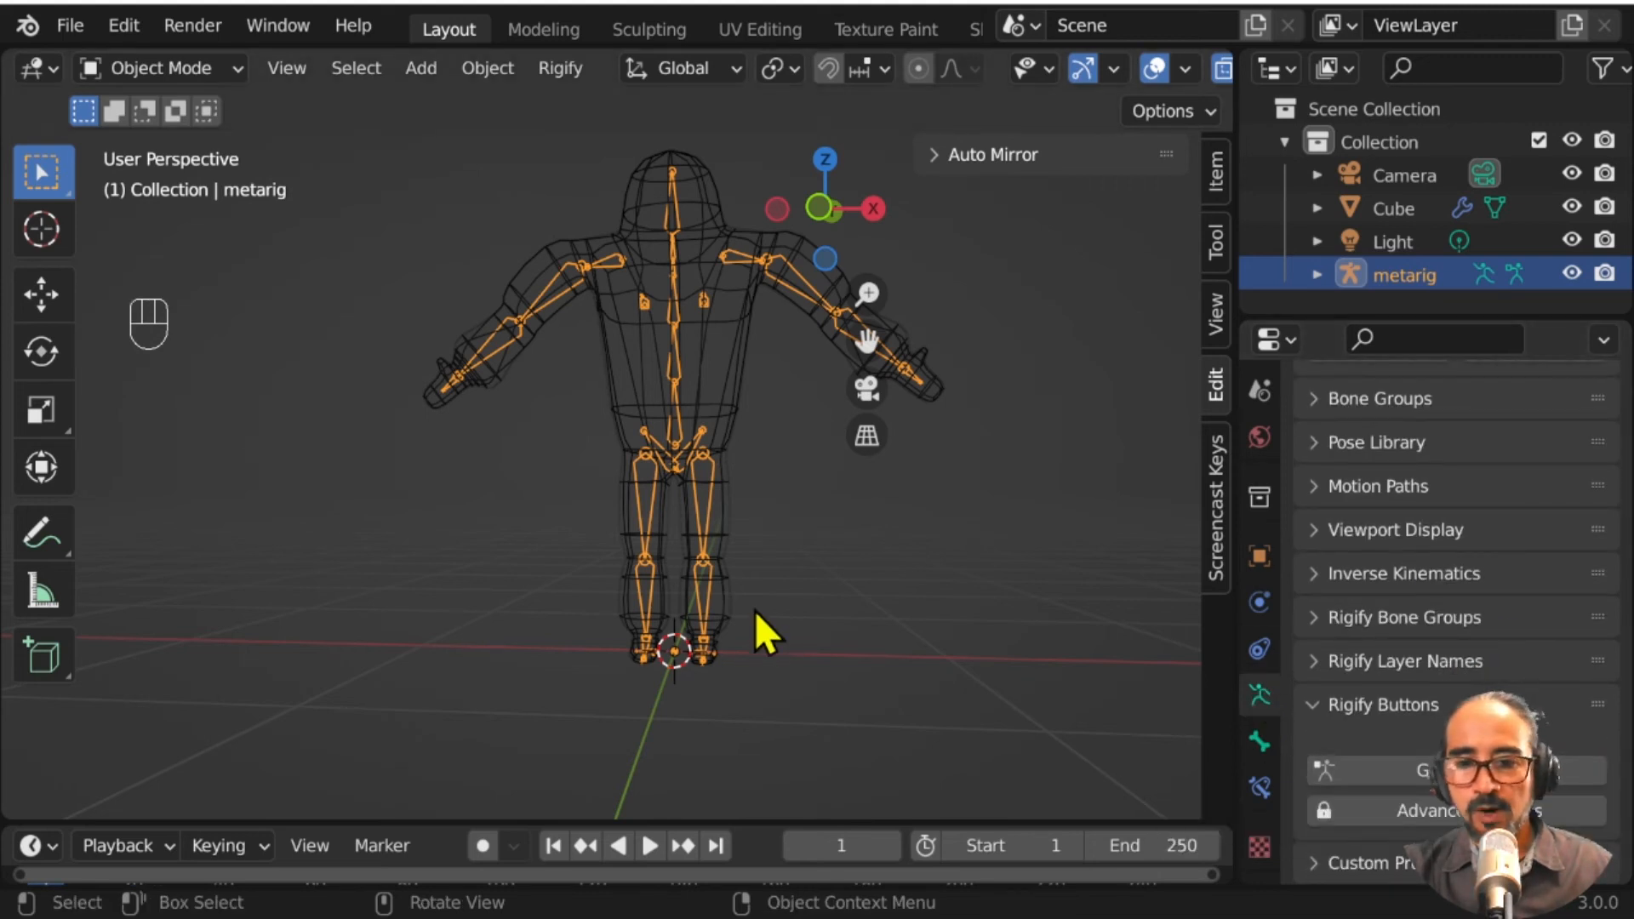
Step: Apply all transforms to the metarig and generate its Rigify control rig
key(ctrl+a)
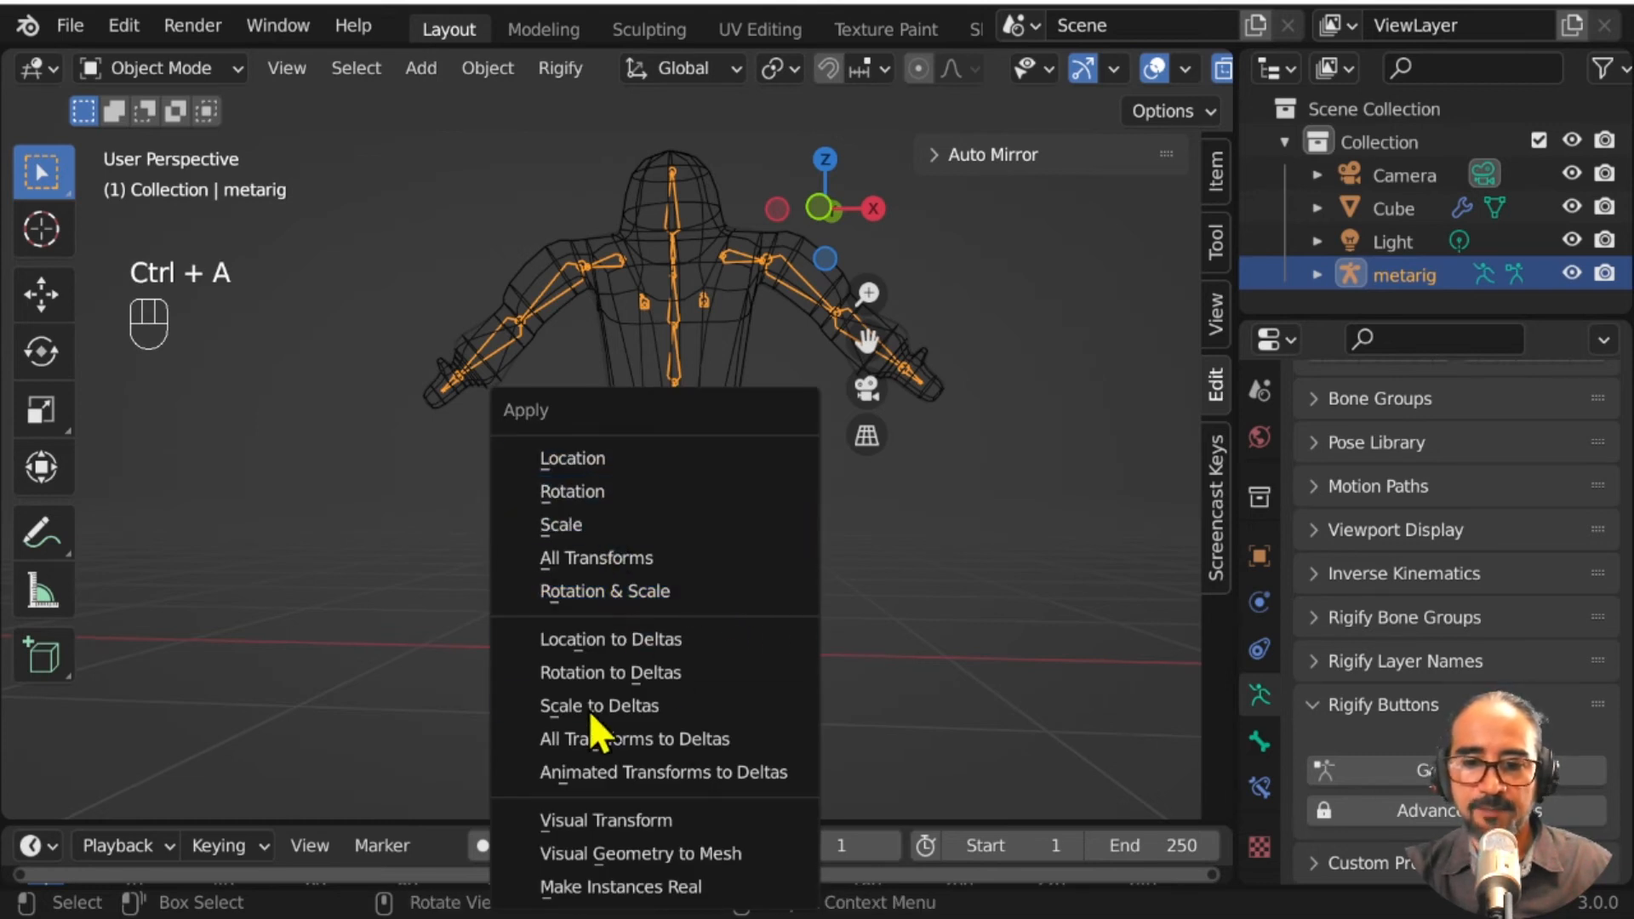
click(632, 555)
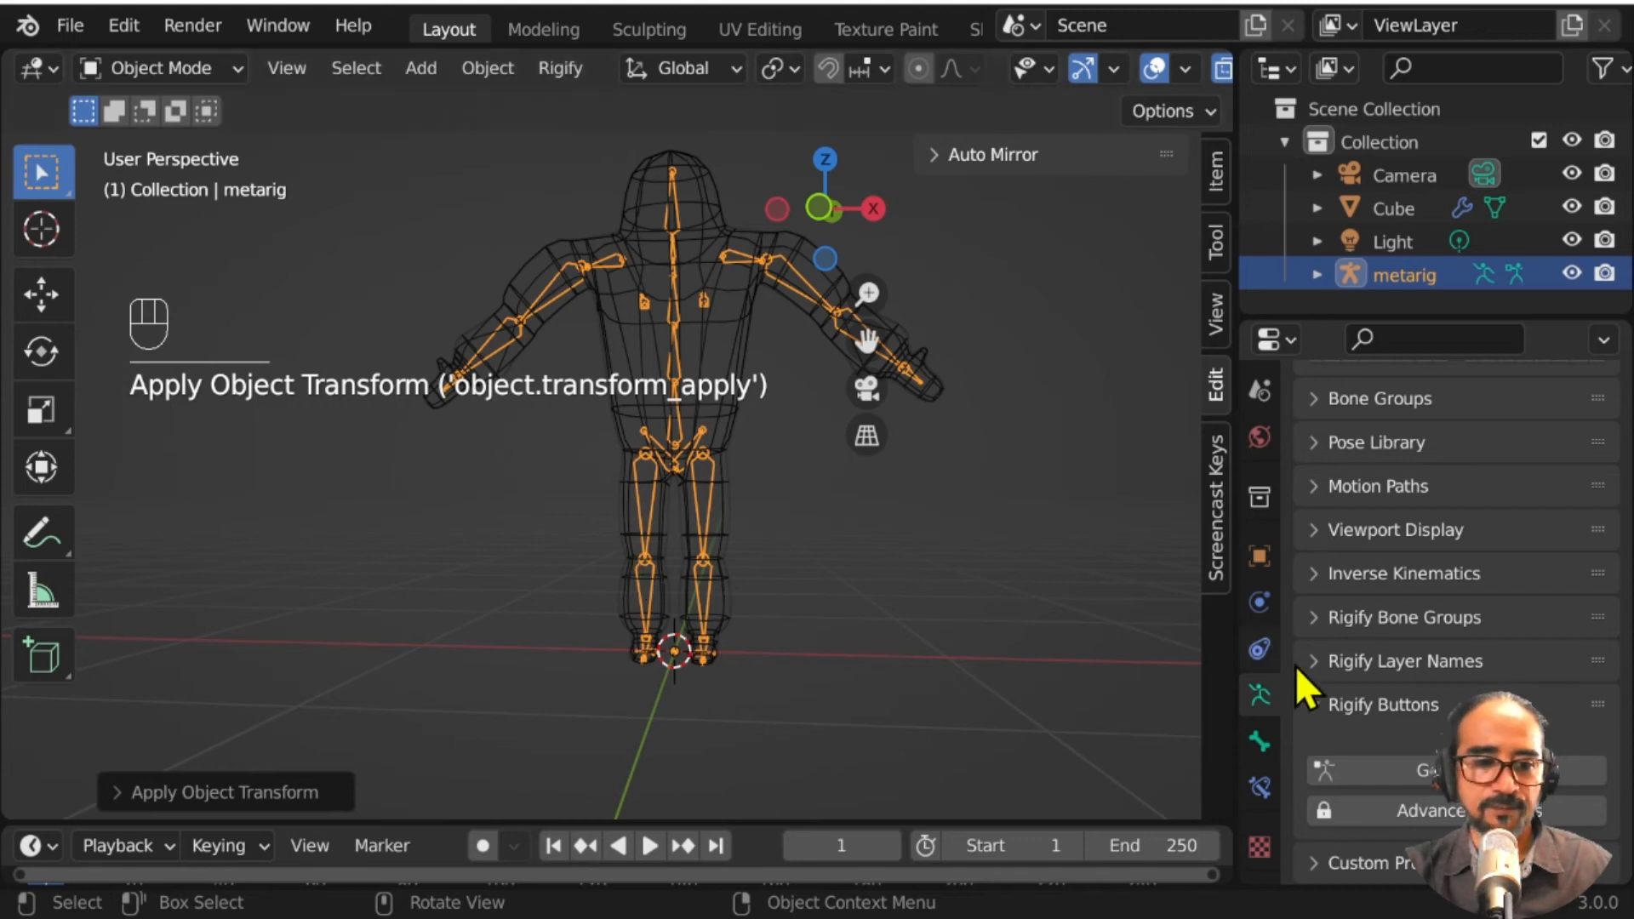
click(1379, 771)
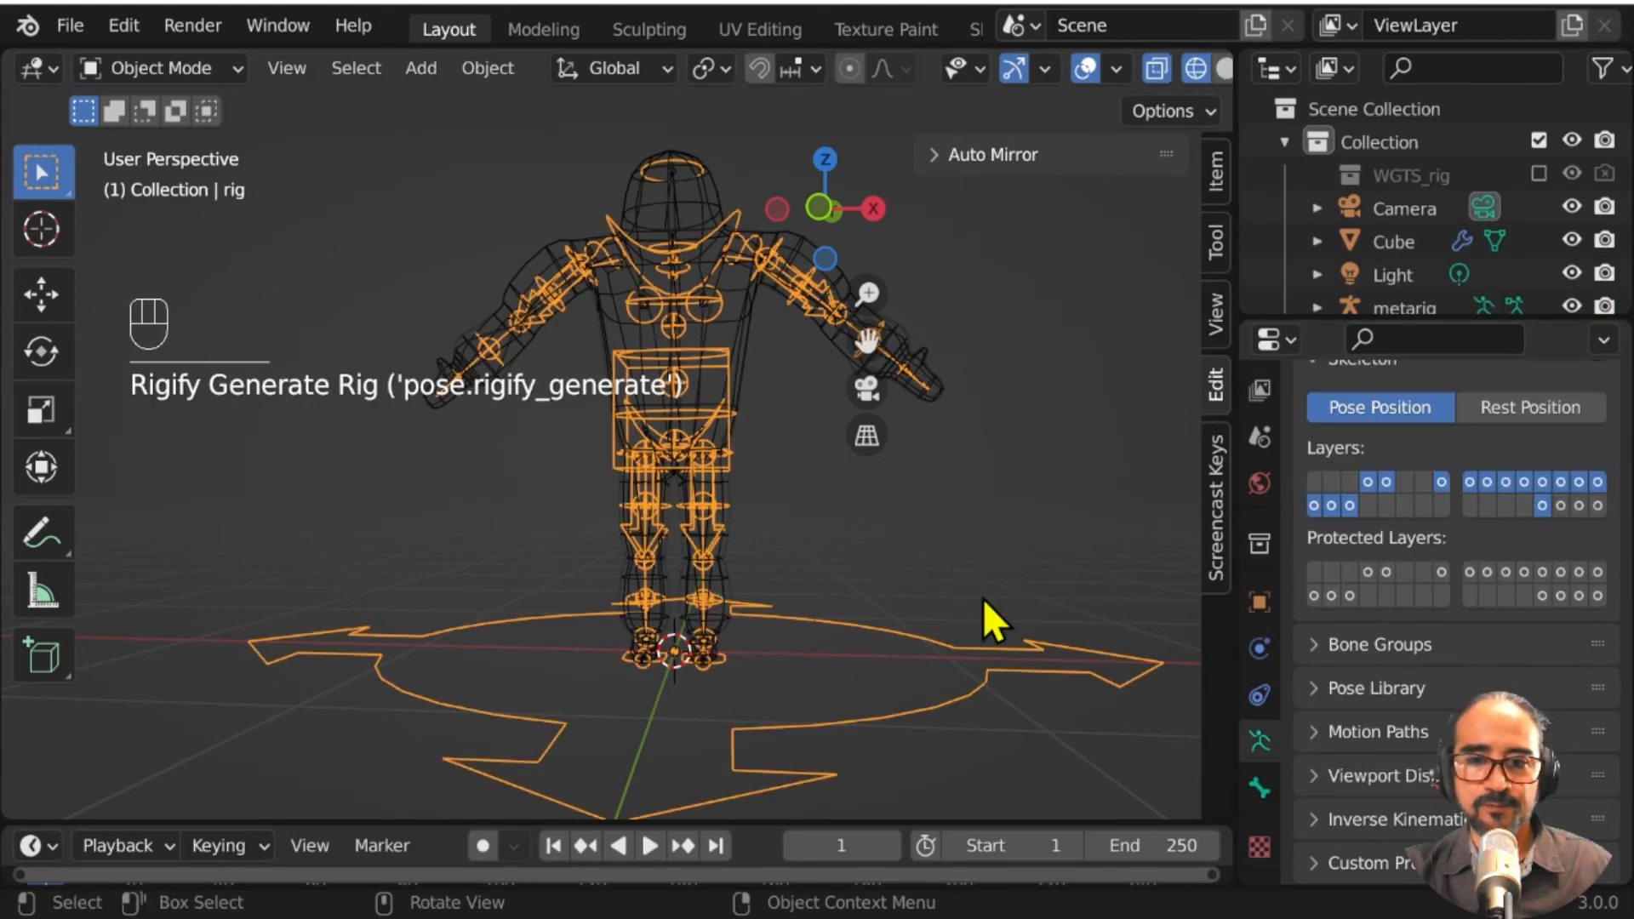
Step: Enlarge the Outliner and hide the metarig in the viewport
middle_drag(980, 600, 890, 618)
drag(1362, 323, 1379, 545)
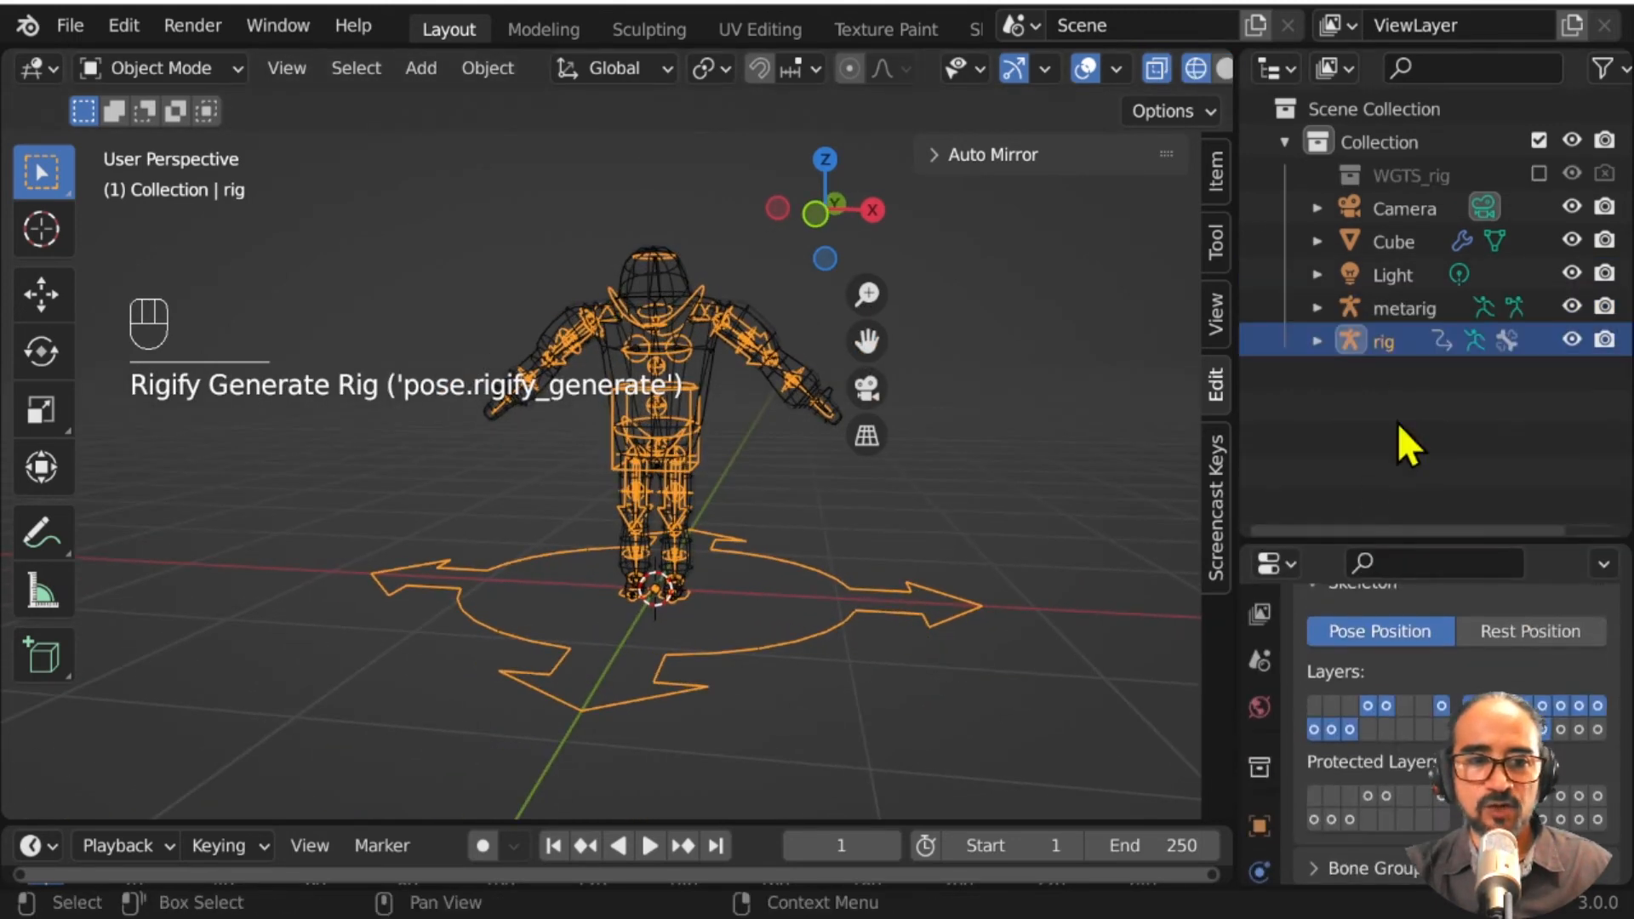
click(1572, 306)
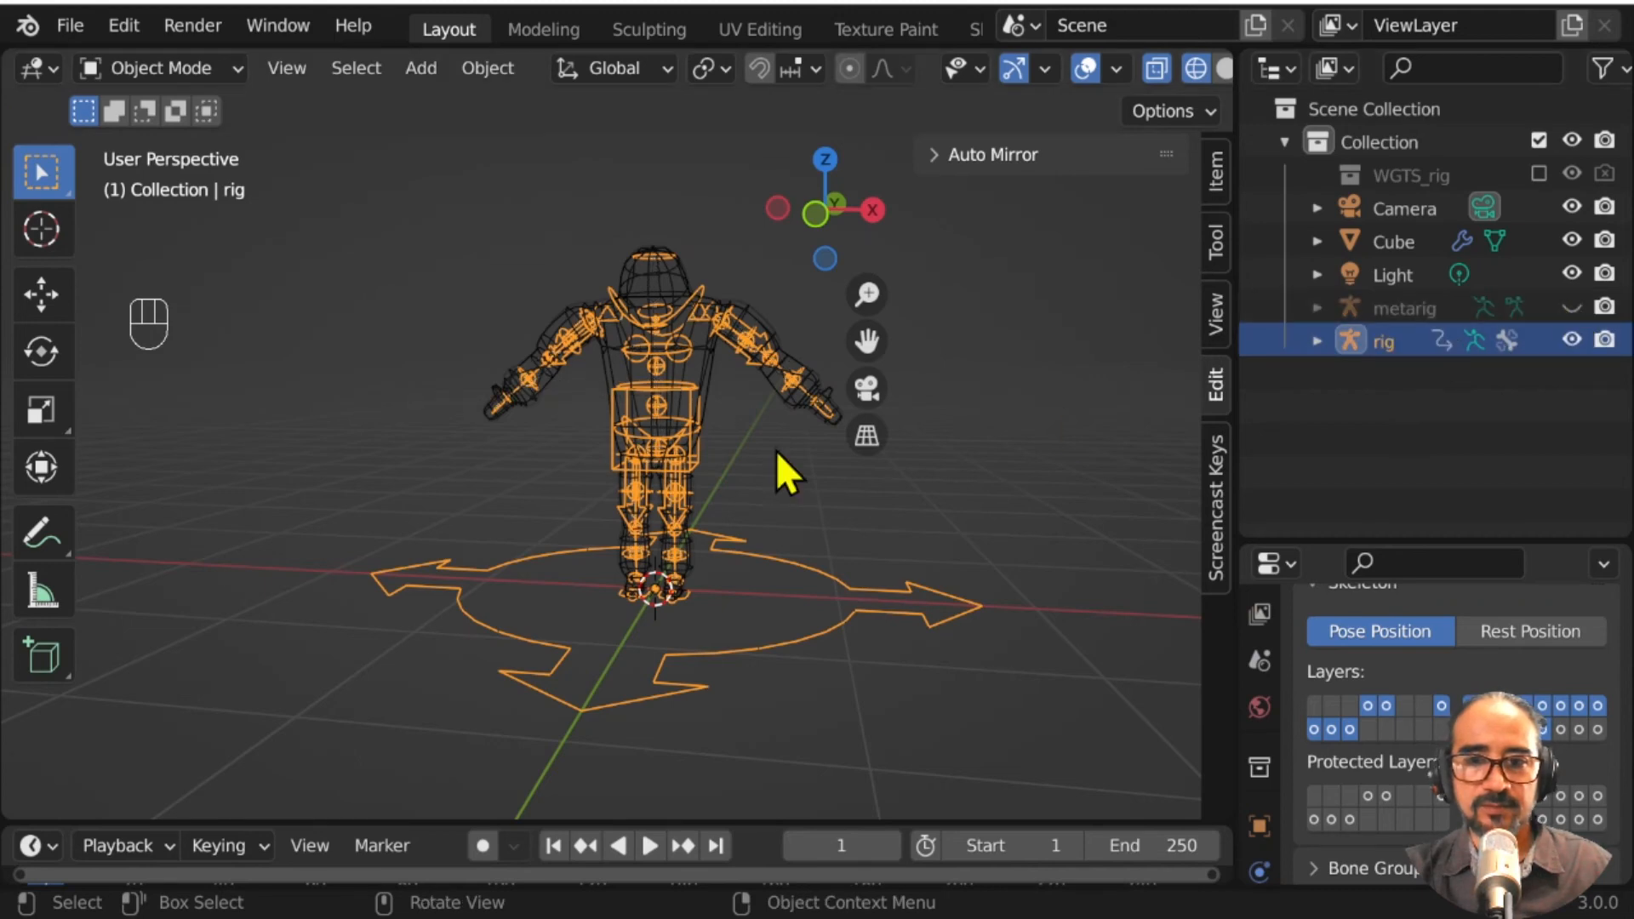
Step: Parent the Cube character mesh to the generated rig using Armature Deform With Automatic Weights
middle_drag(776, 451, 687, 393)
click(694, 401)
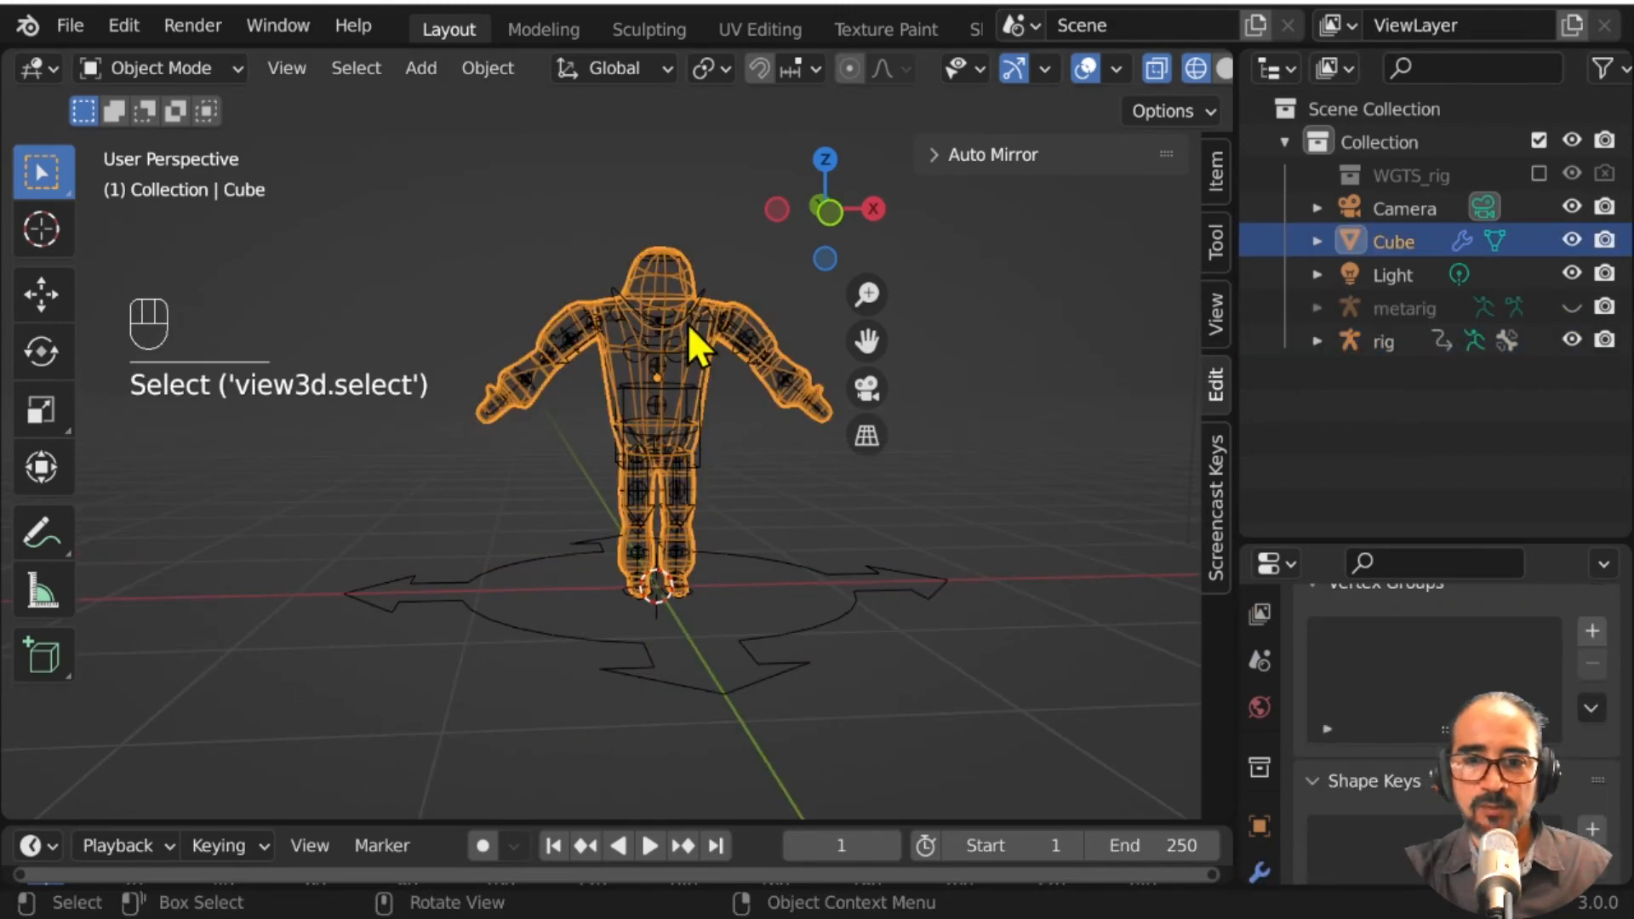
shift+click(789, 560)
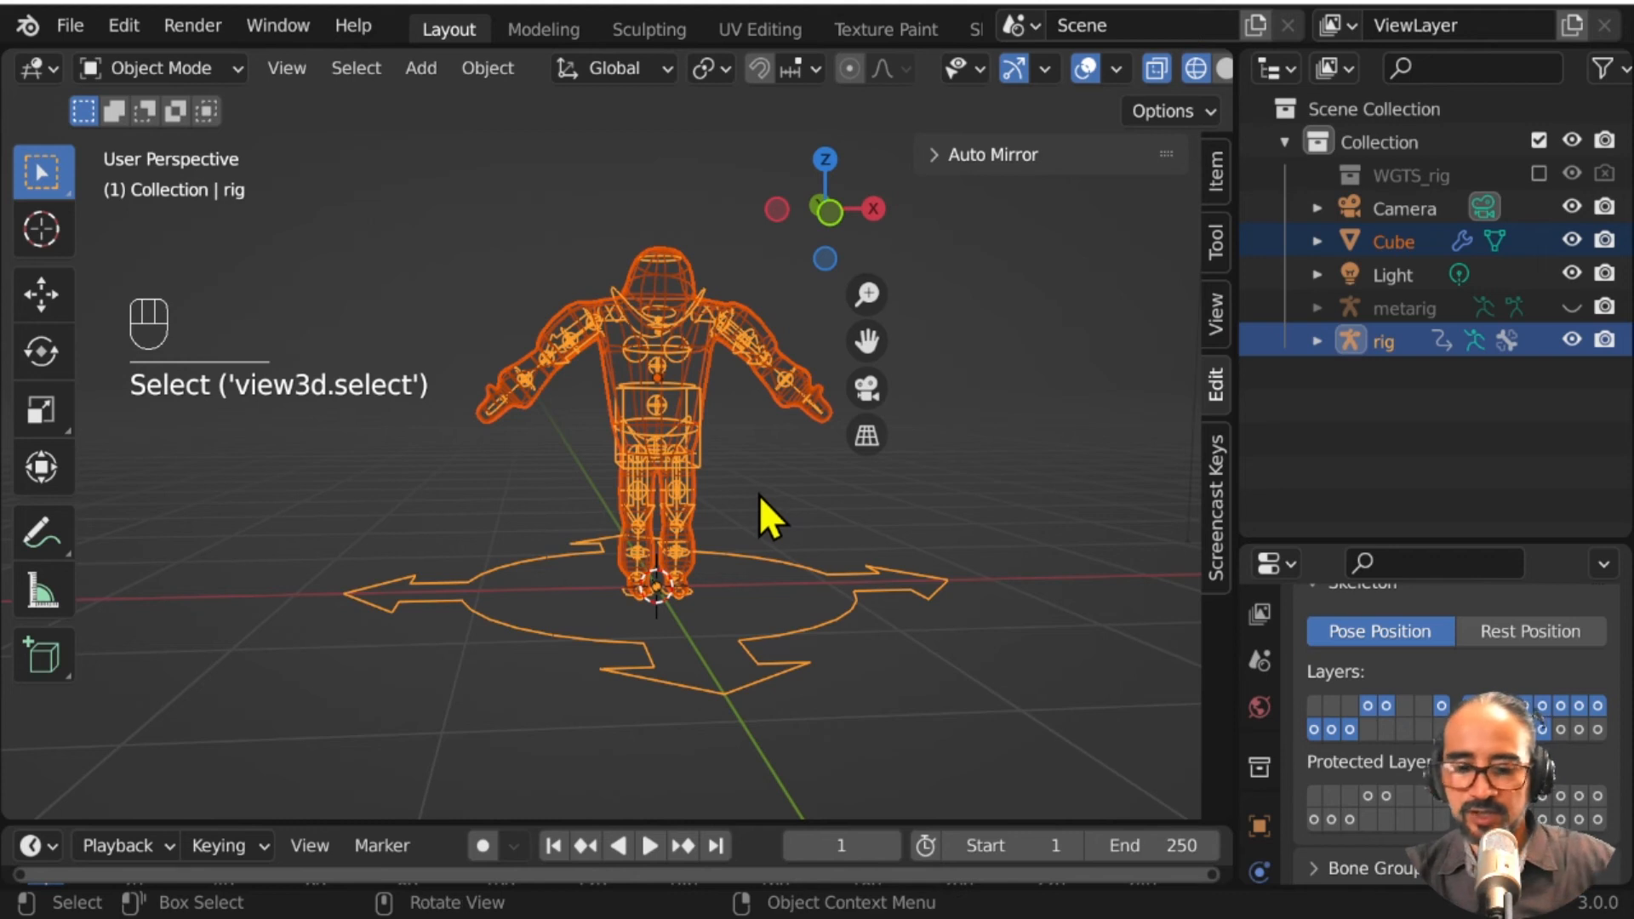
key(ctrl+p)
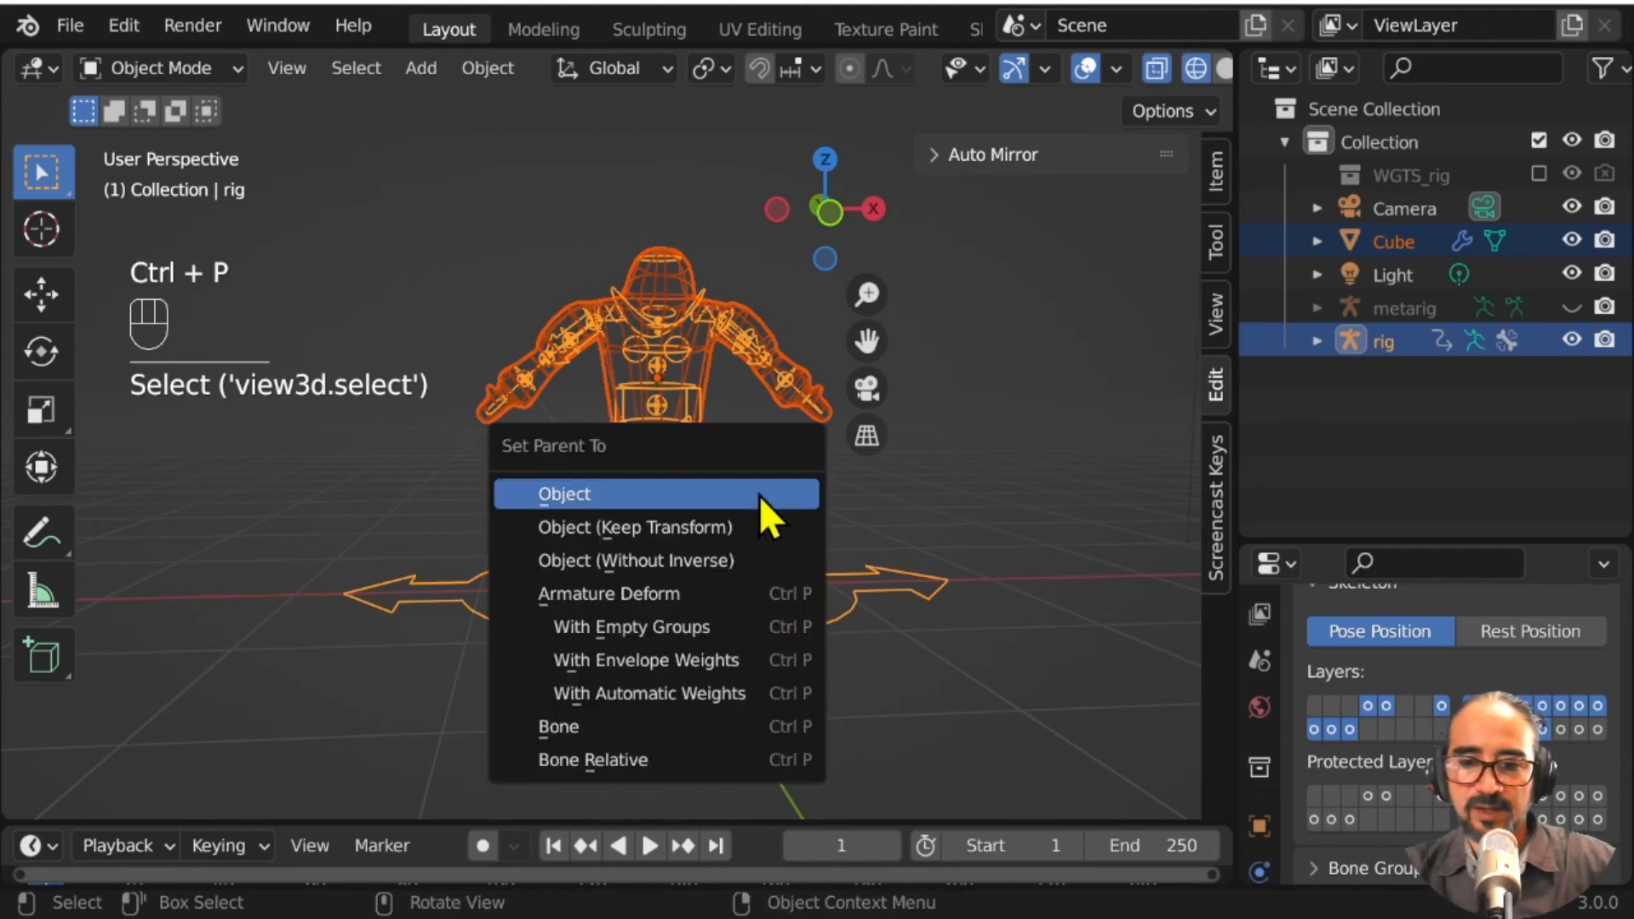
click(729, 694)
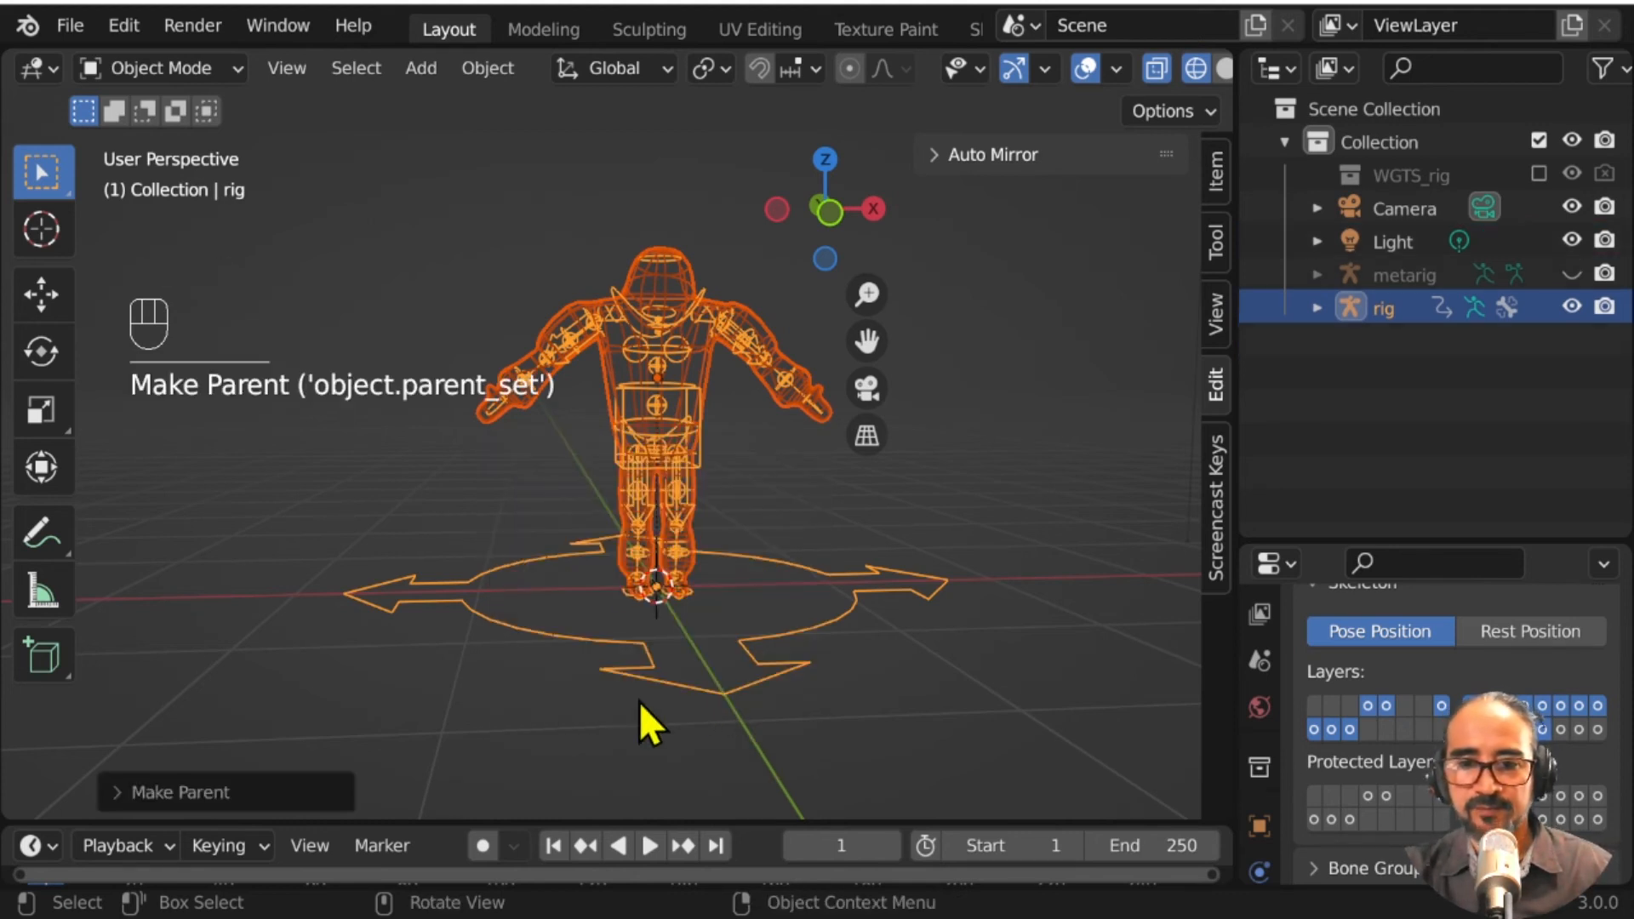
Step: Select only the rig, switch it to Pose Mode and try moving the left hand's IK control
middle_drag(681, 436, 756, 509)
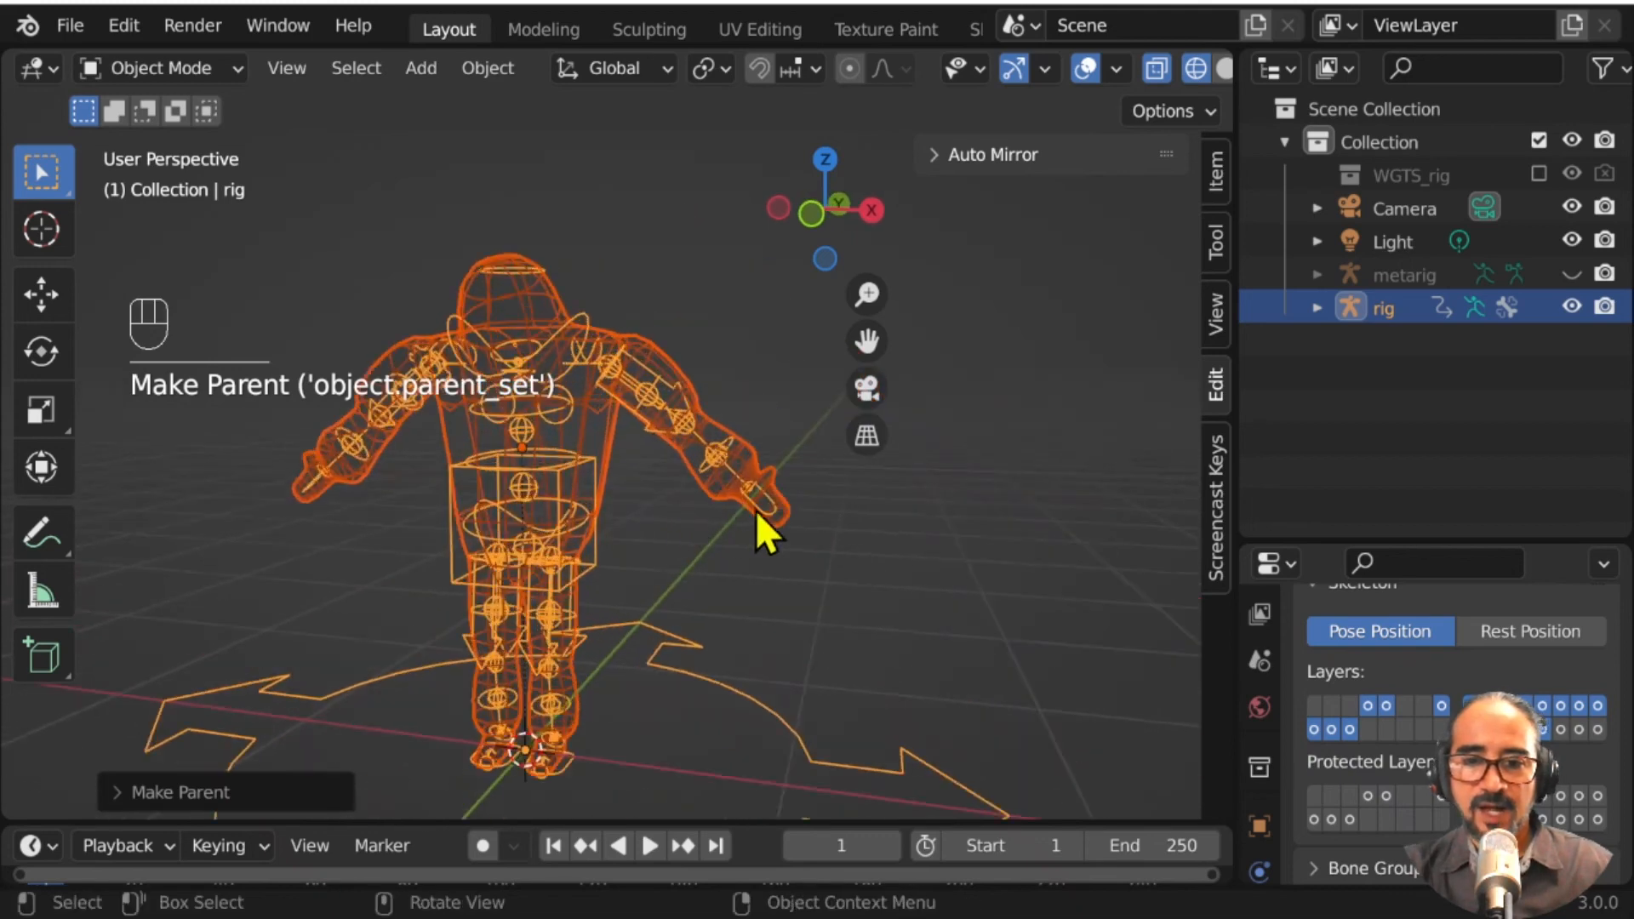
click(778, 514)
ctrl+click(764, 518)
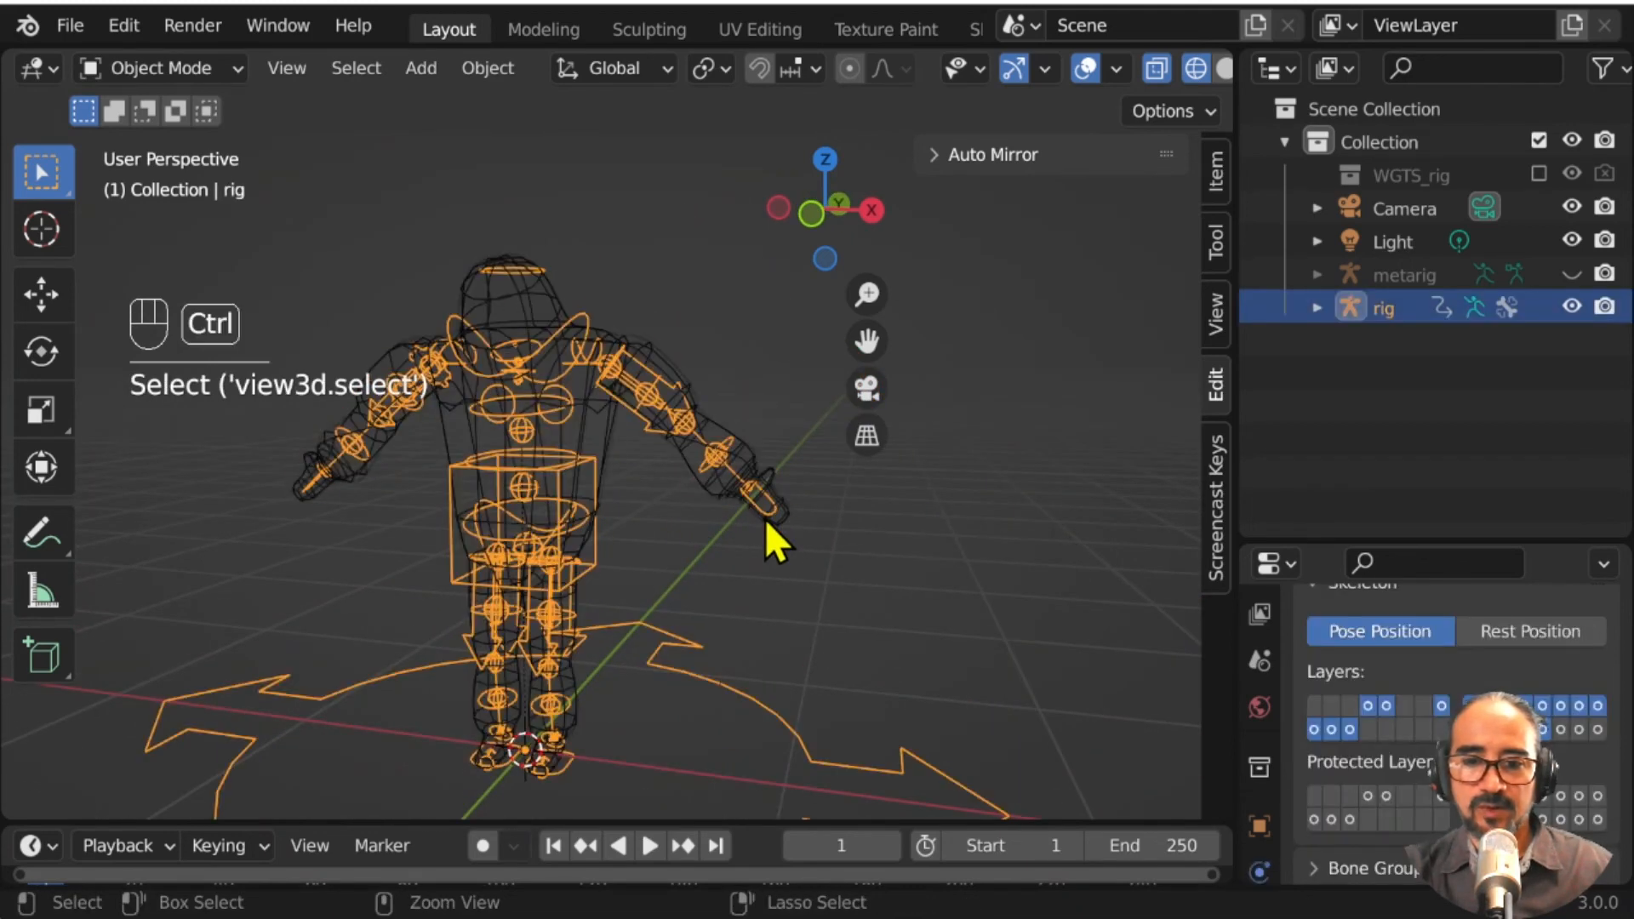
key(ctrl+Tab)
click(763, 515)
middle_drag(779, 567, 854, 565)
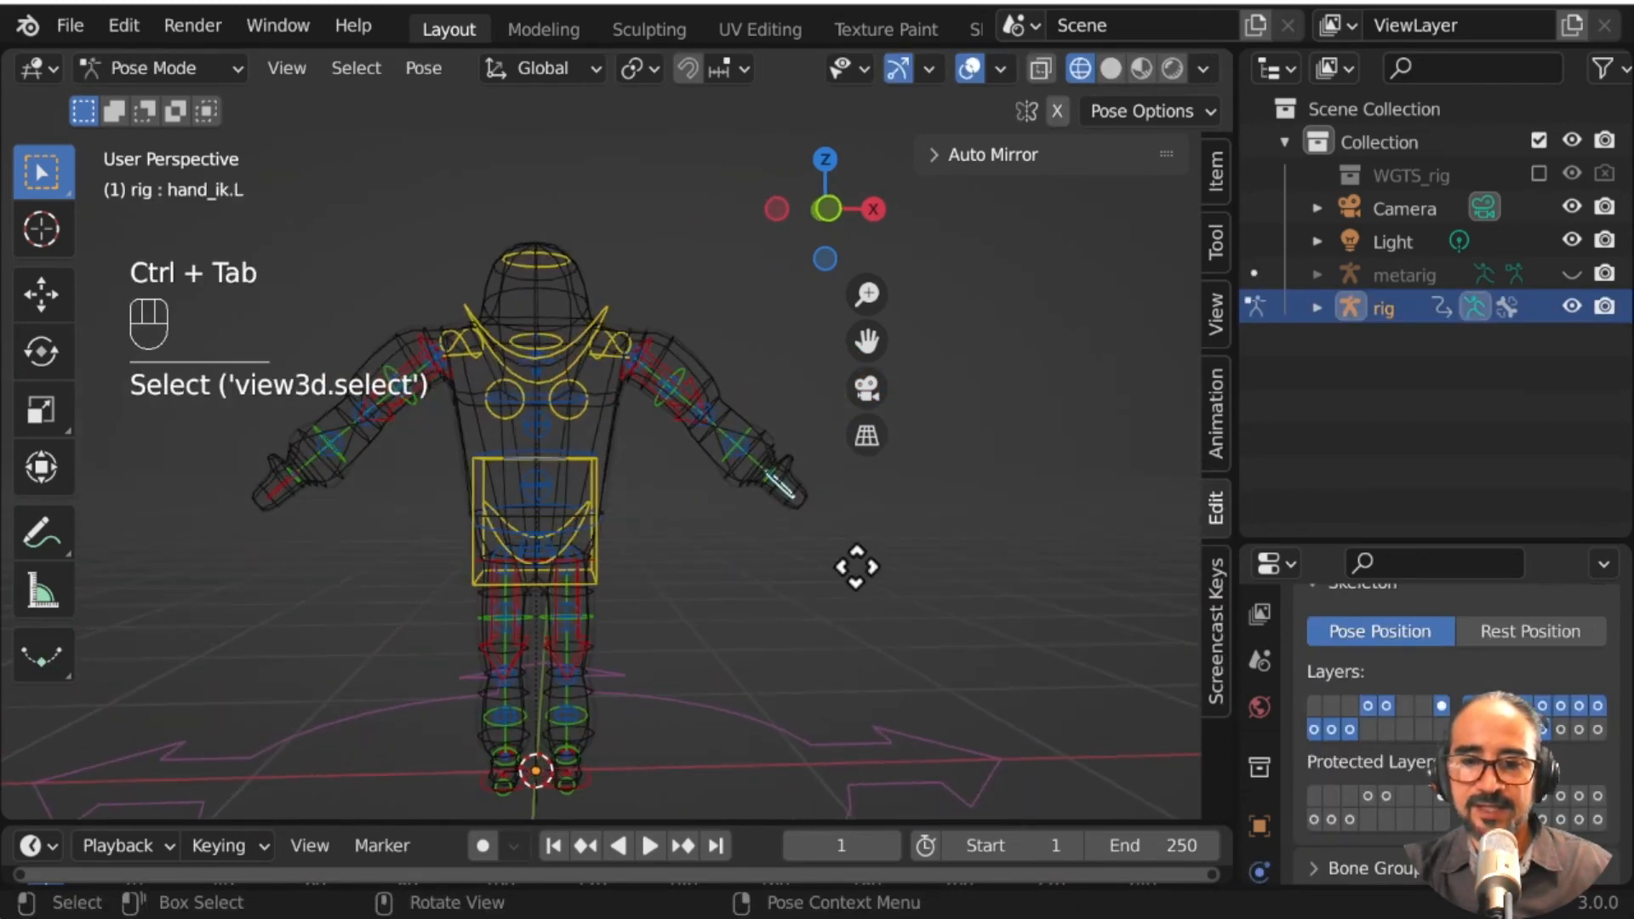
key(g)
right_click(885, 533)
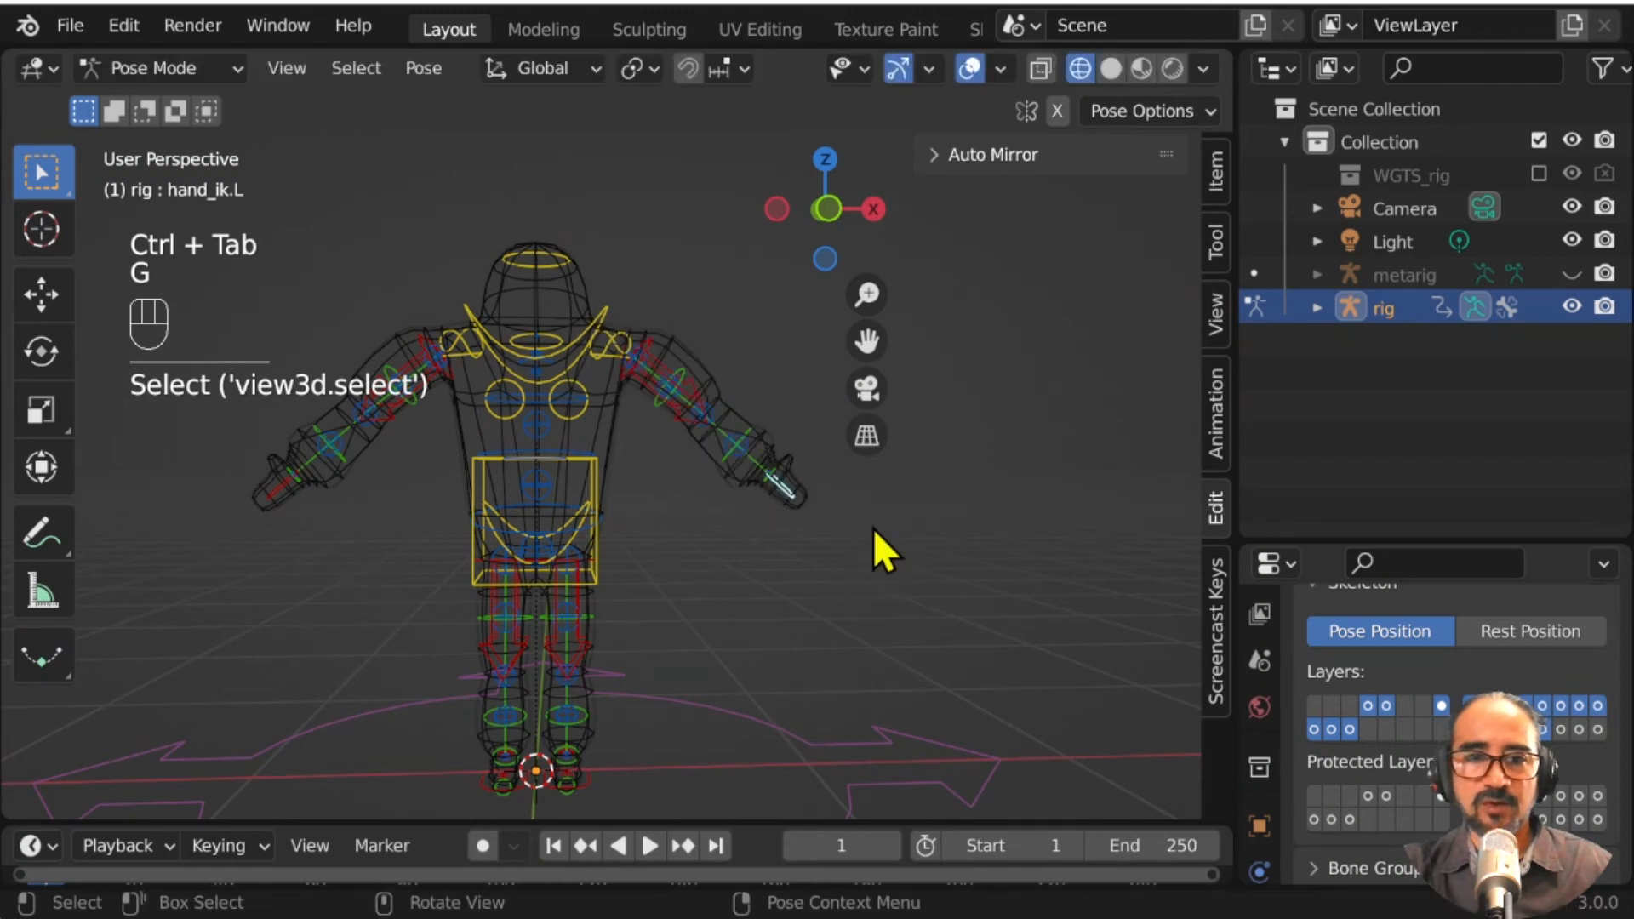
Step: Switch the viewport to solid shading and show the selected bone's Rig Layers, collapsing the Transform and Rig Main Properties sections
click(1111, 70)
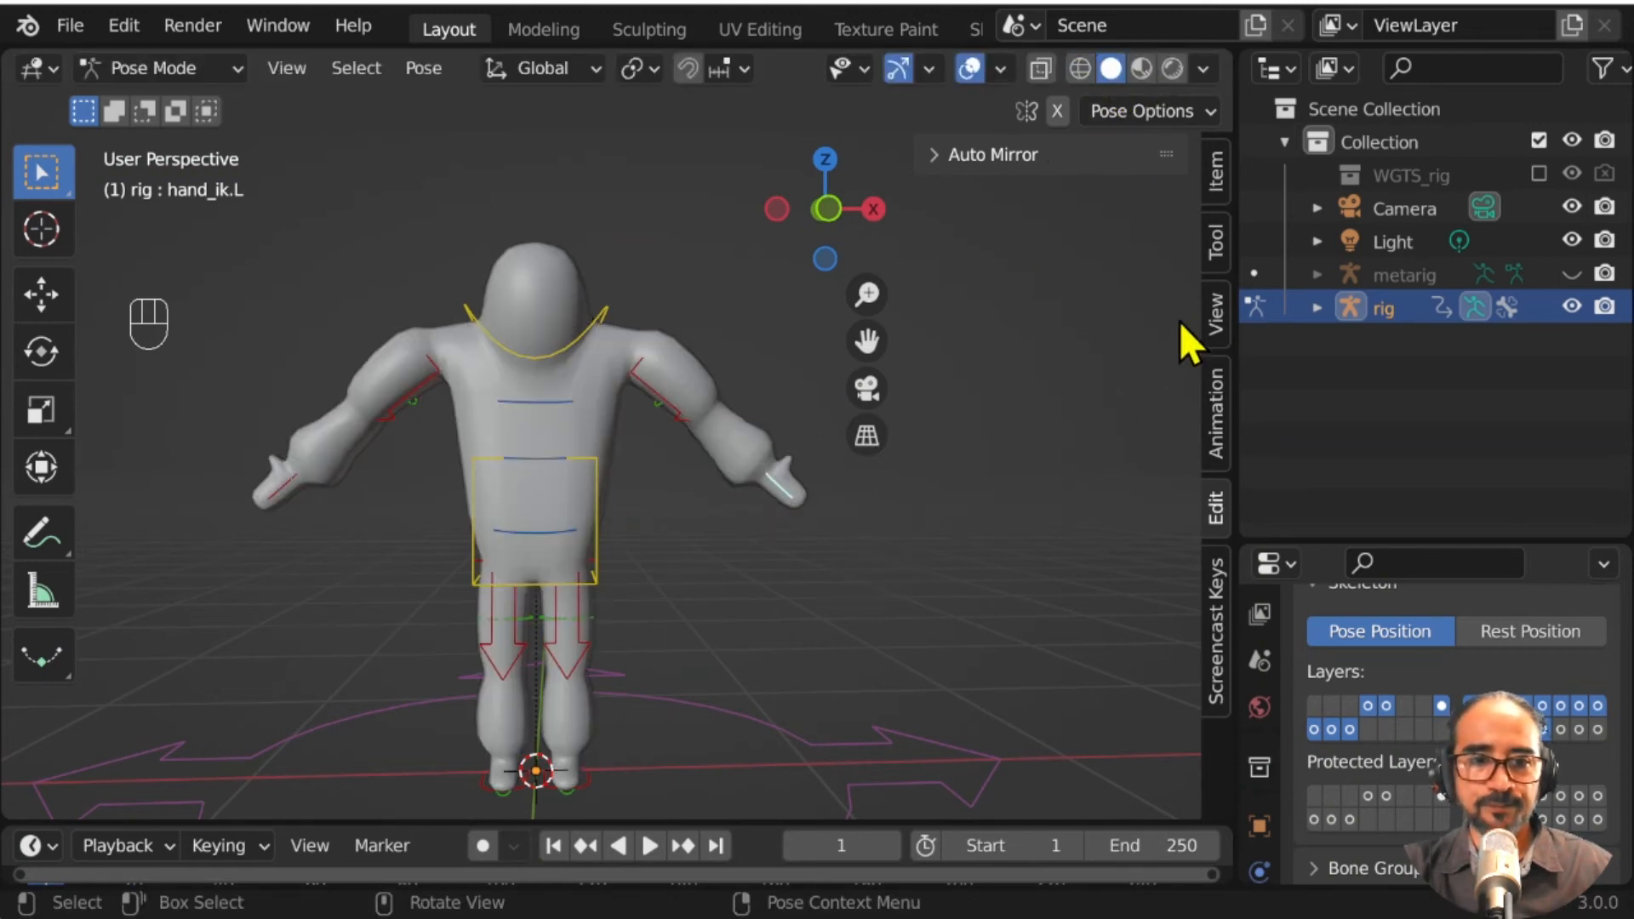
click(1216, 243)
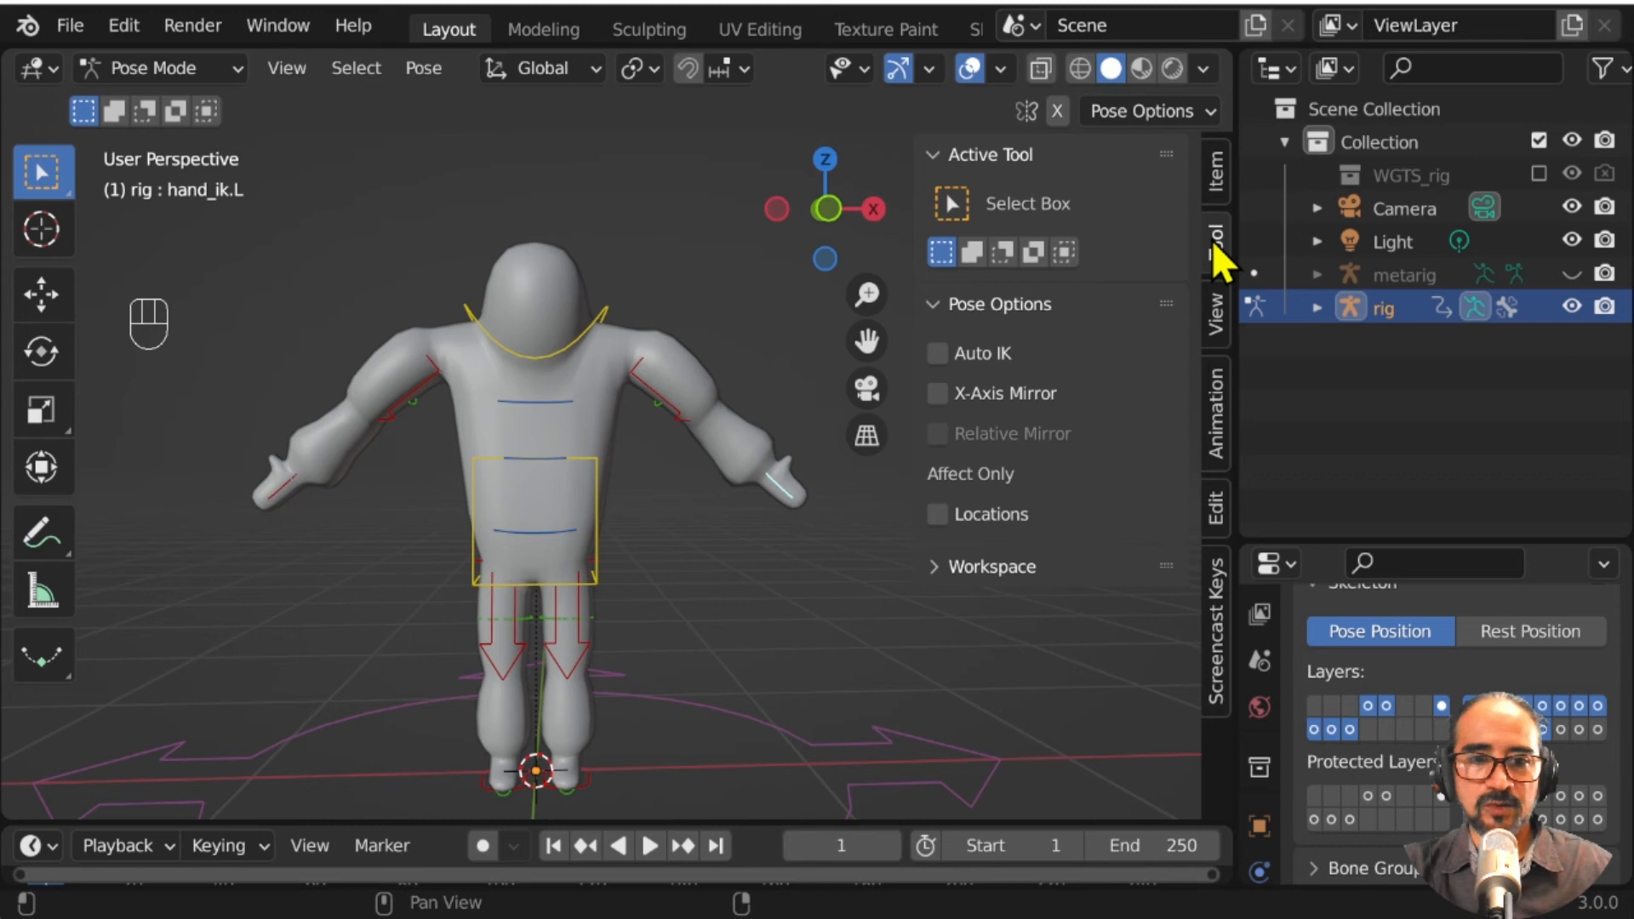
click(928, 153)
click(1212, 166)
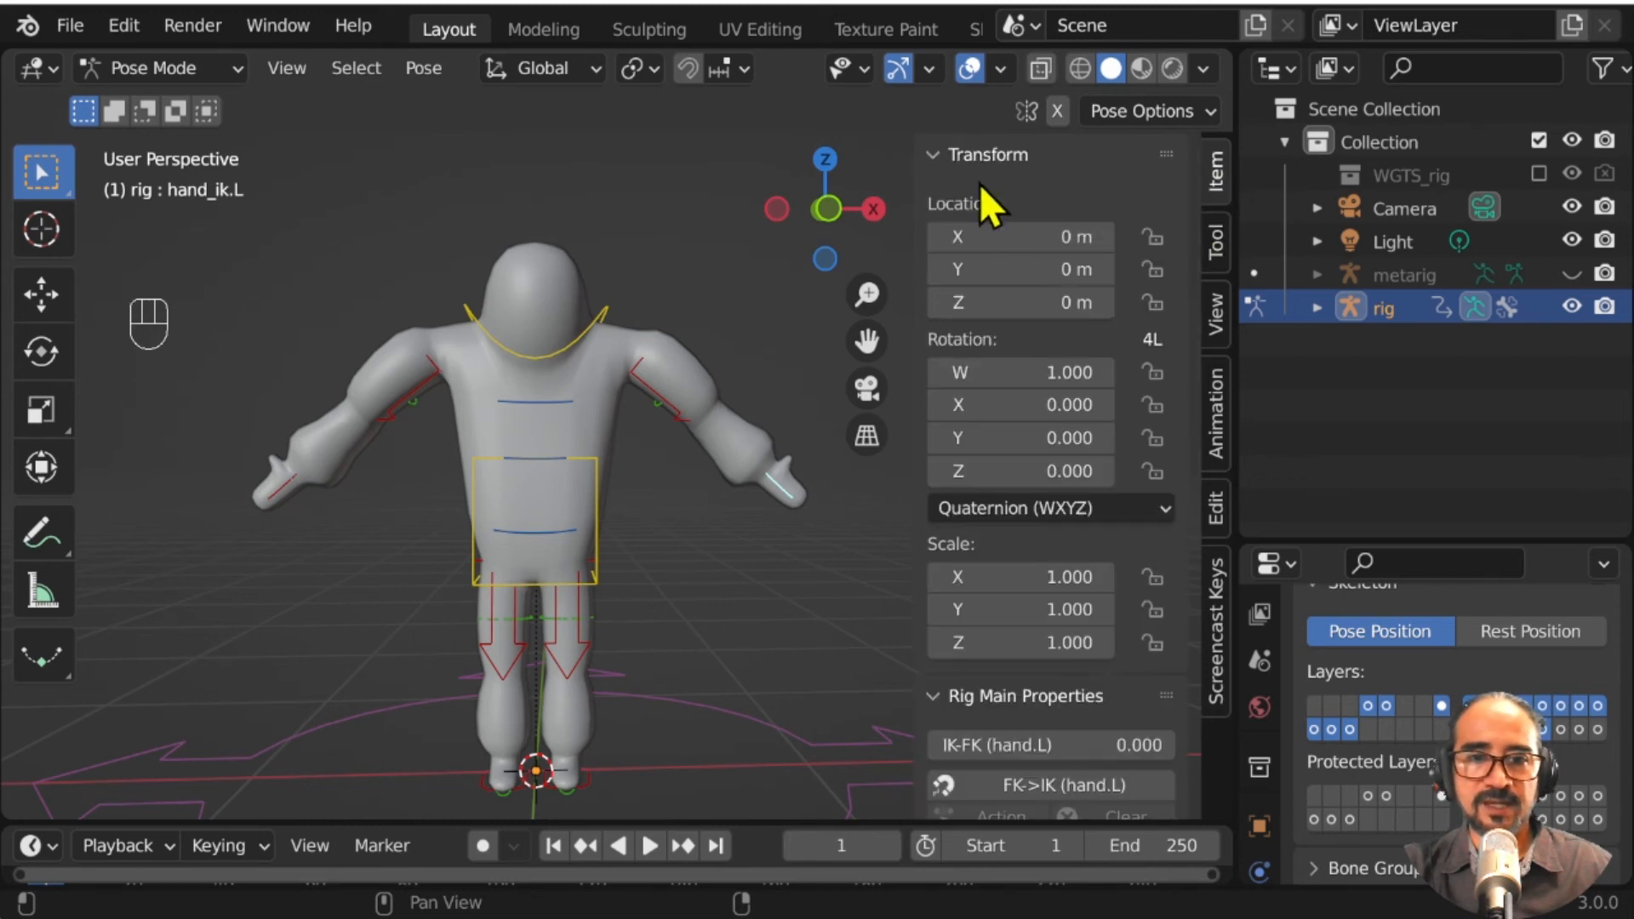
click(943, 153)
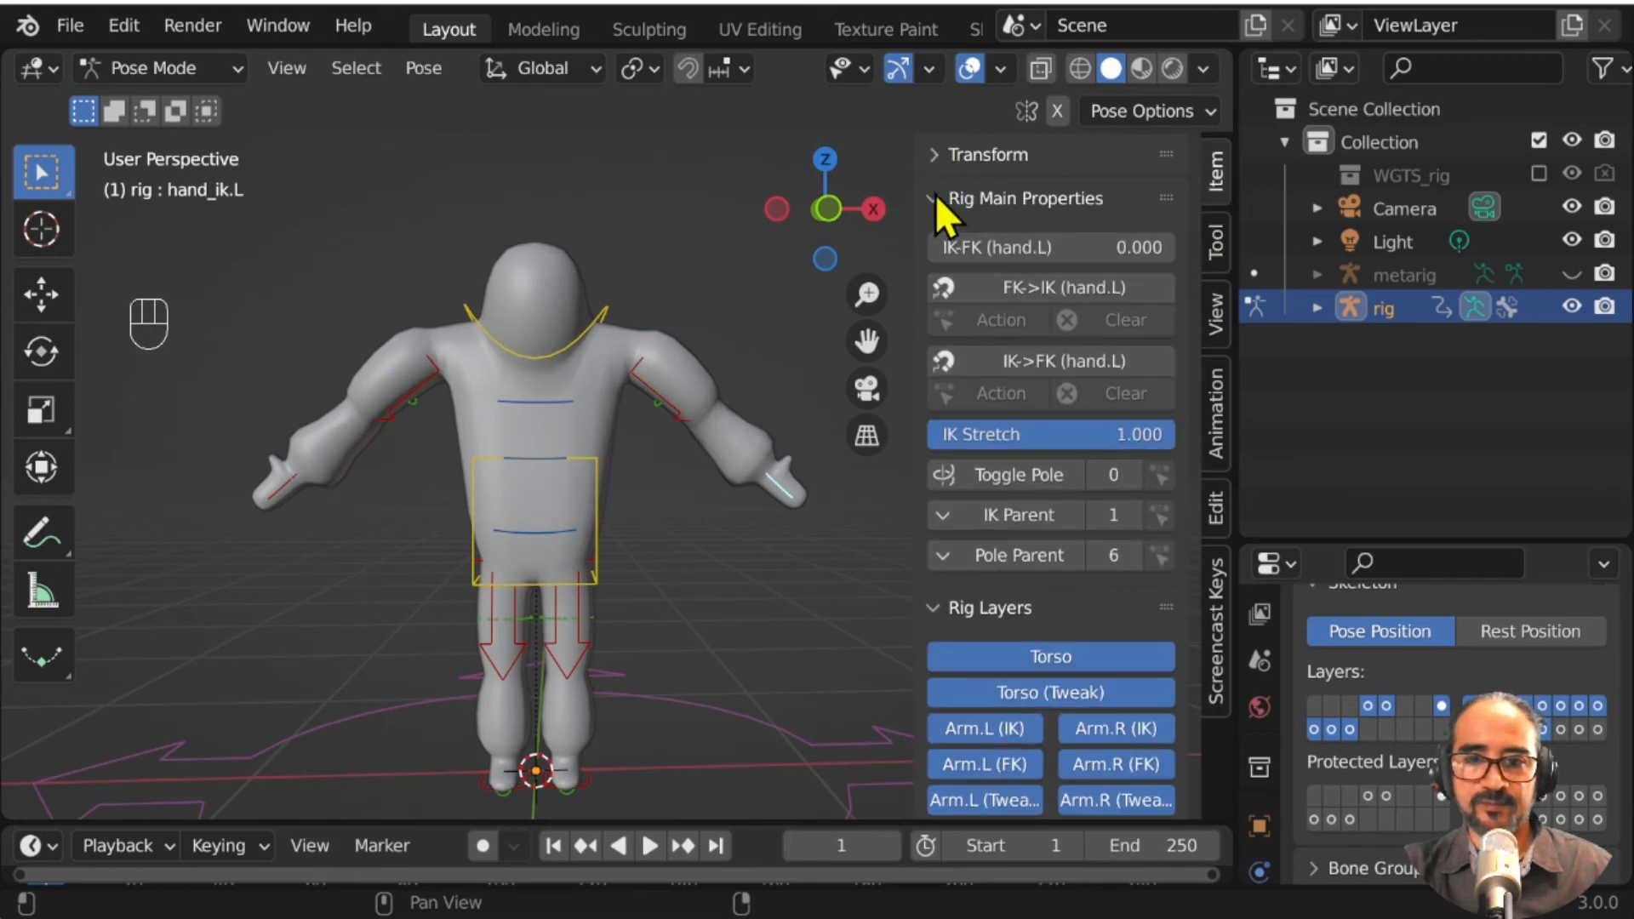
click(937, 198)
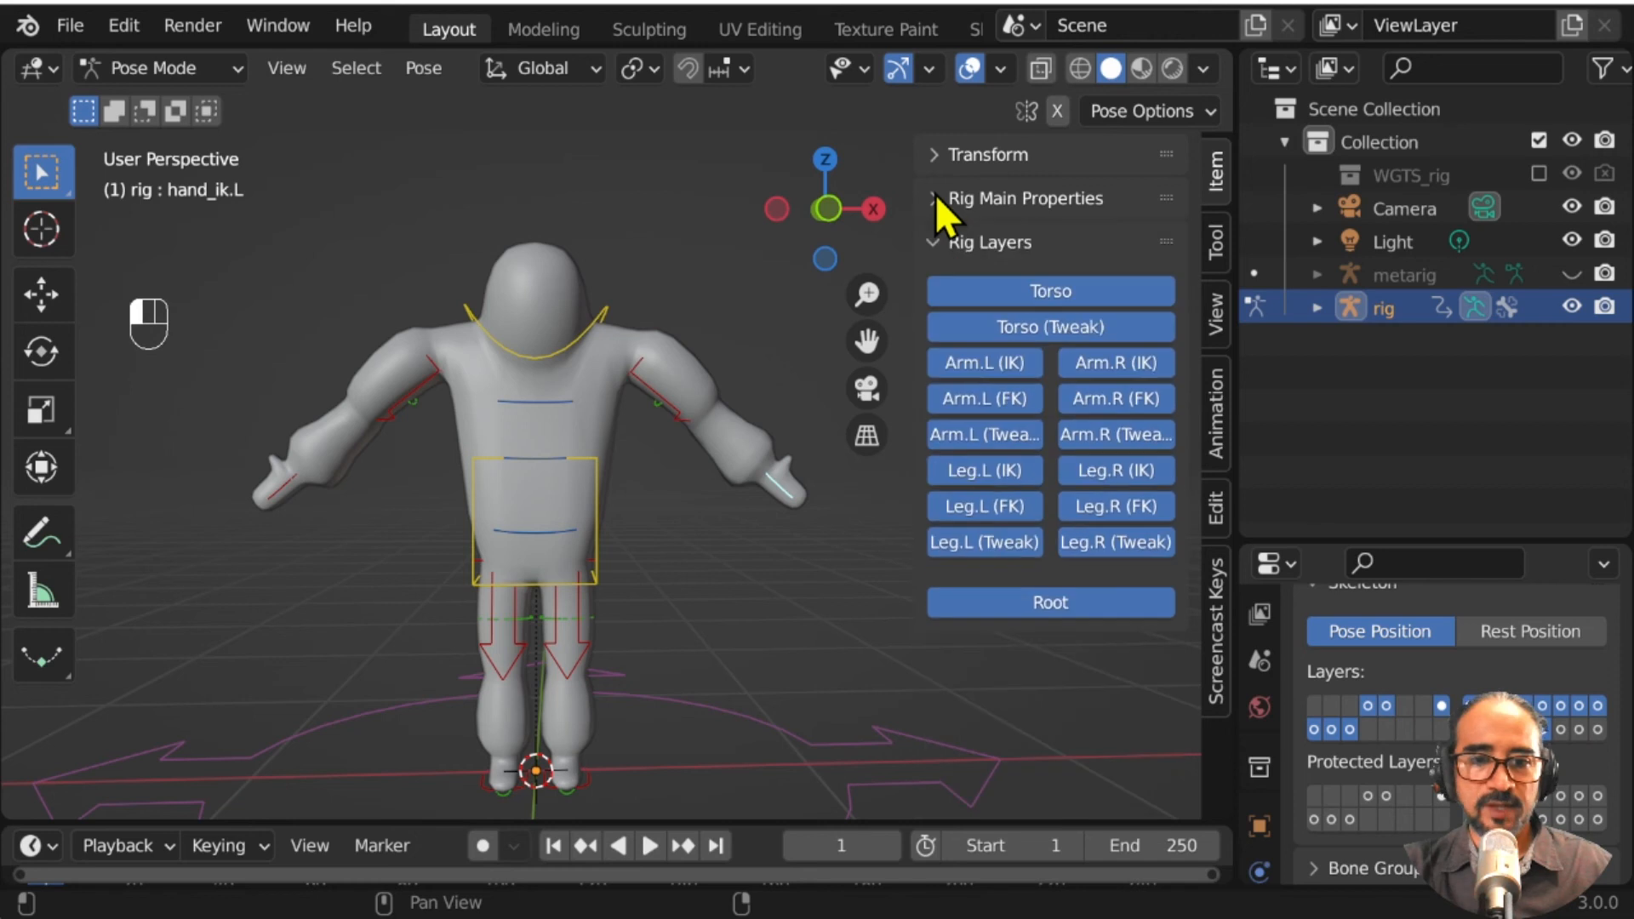
Step: Hide the Torso (Tweak), both Arm (FK), both Arm (Tweak) and both Leg (FK) rig layers
click(1064, 398)
click(985, 399)
drag(1015, 465, 1102, 441)
click(1012, 331)
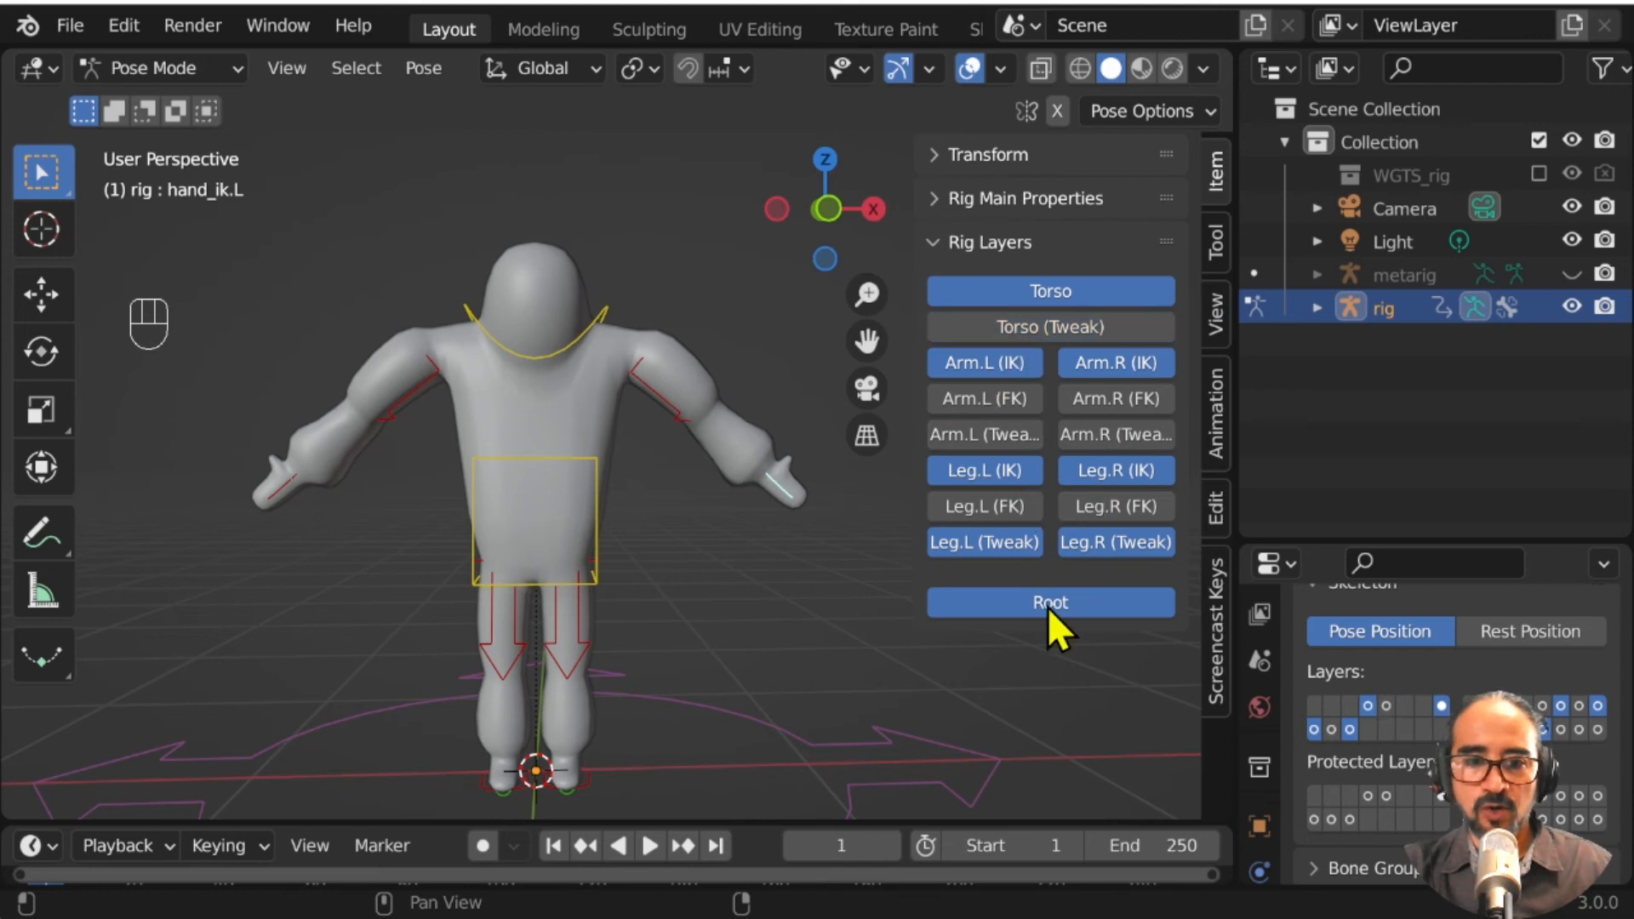
Step: Rotate the left hand's IK control freely and move it to start bending the left arm
middle_drag(662, 645, 693, 567)
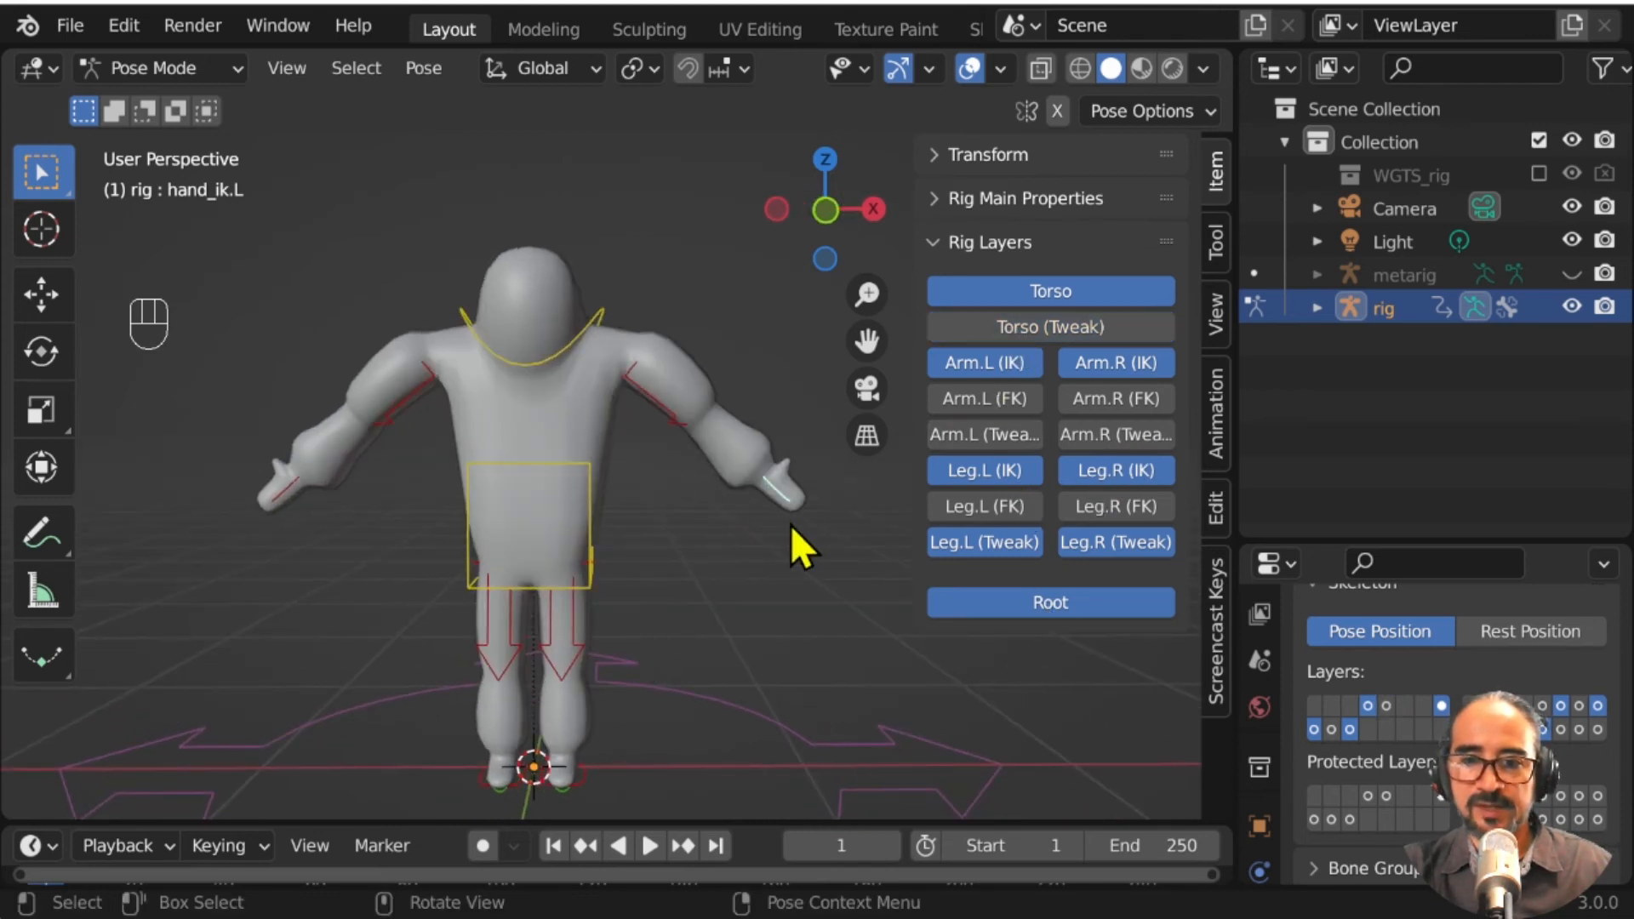
key(r)
key(r)
click(770, 490)
middle_drag(771, 490, 569, 612)
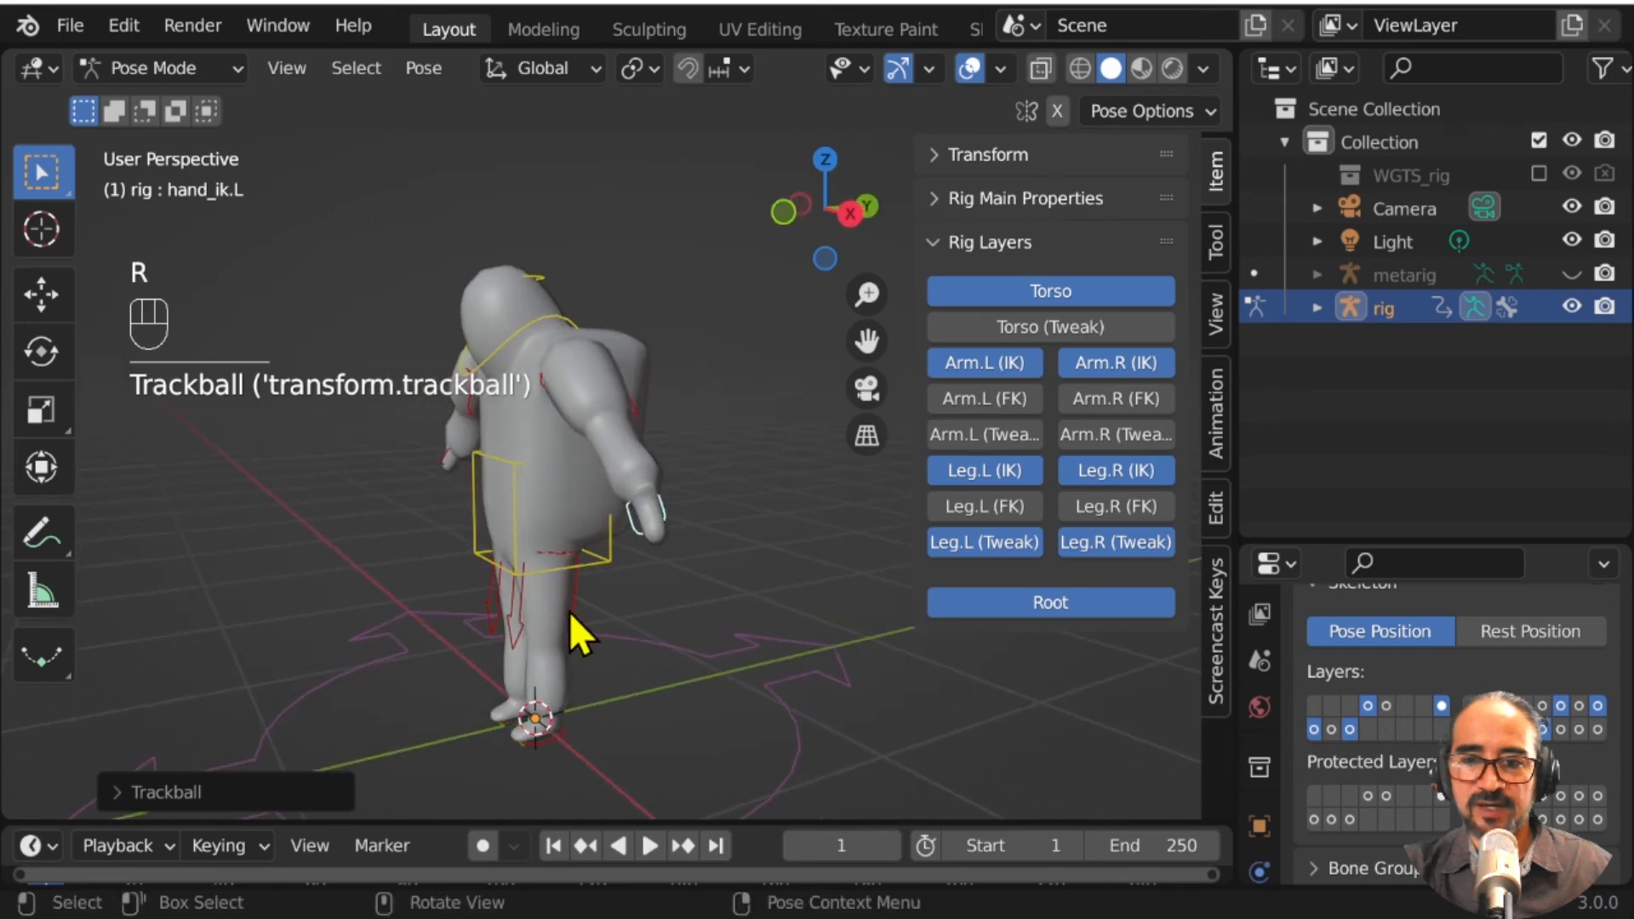
key(g)
click(596, 557)
Step: Refine the left hand's rotation and move its IK control closer to the body so the forearm hangs beside the torso
middle_drag(596, 557, 749, 586)
key(r)
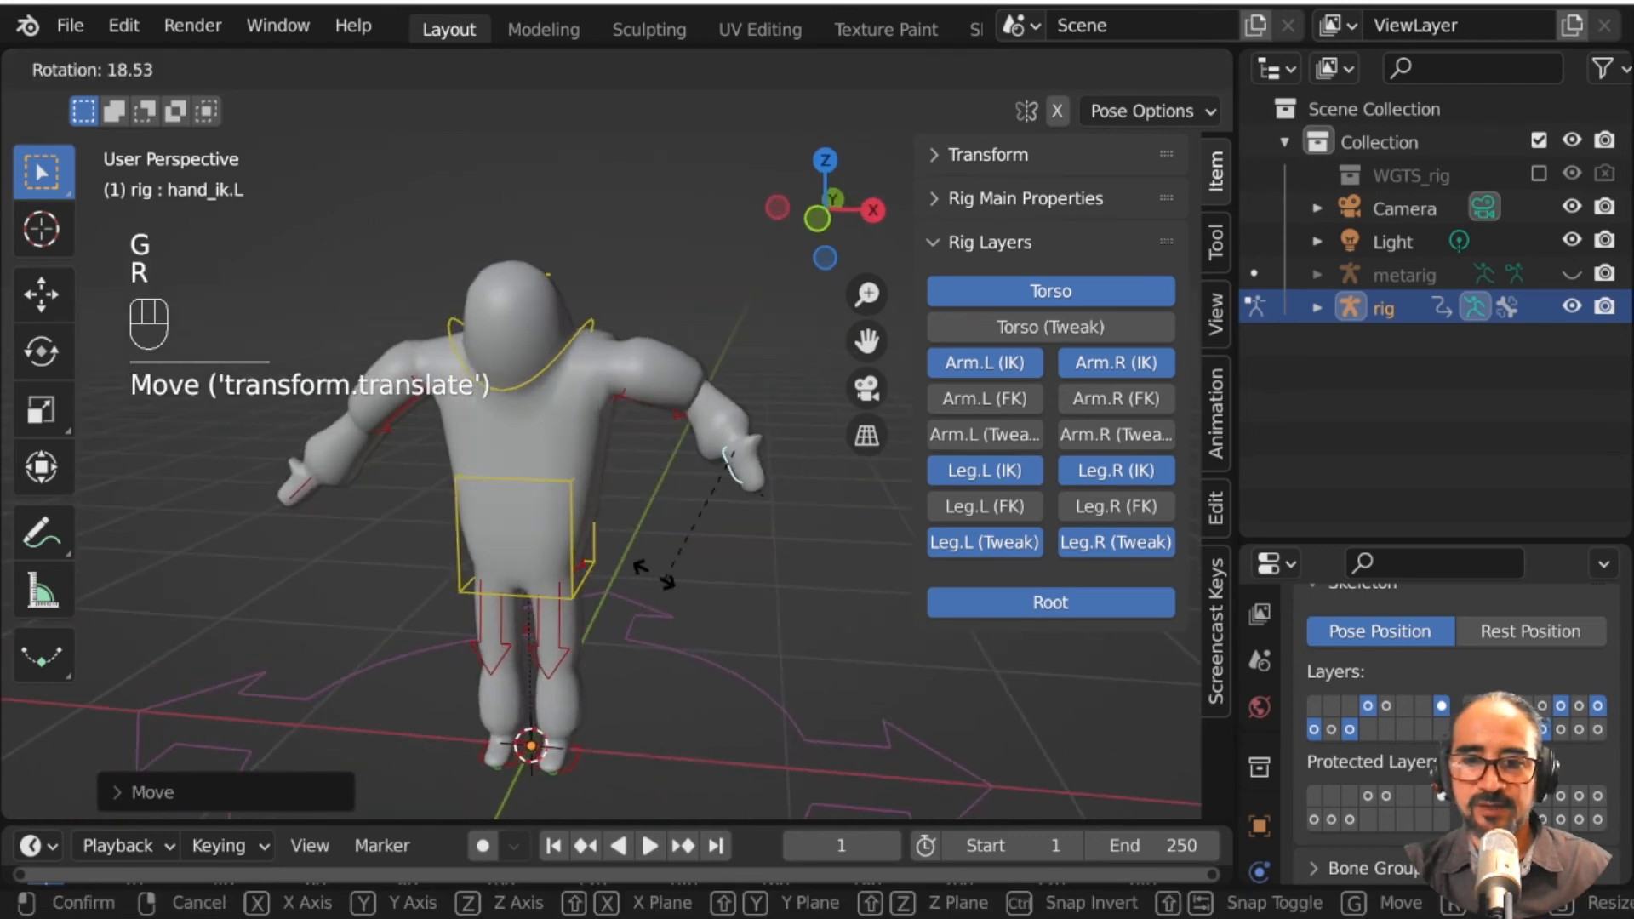
click(658, 518)
middle_drag(657, 518, 579, 553)
key(r)
key(r)
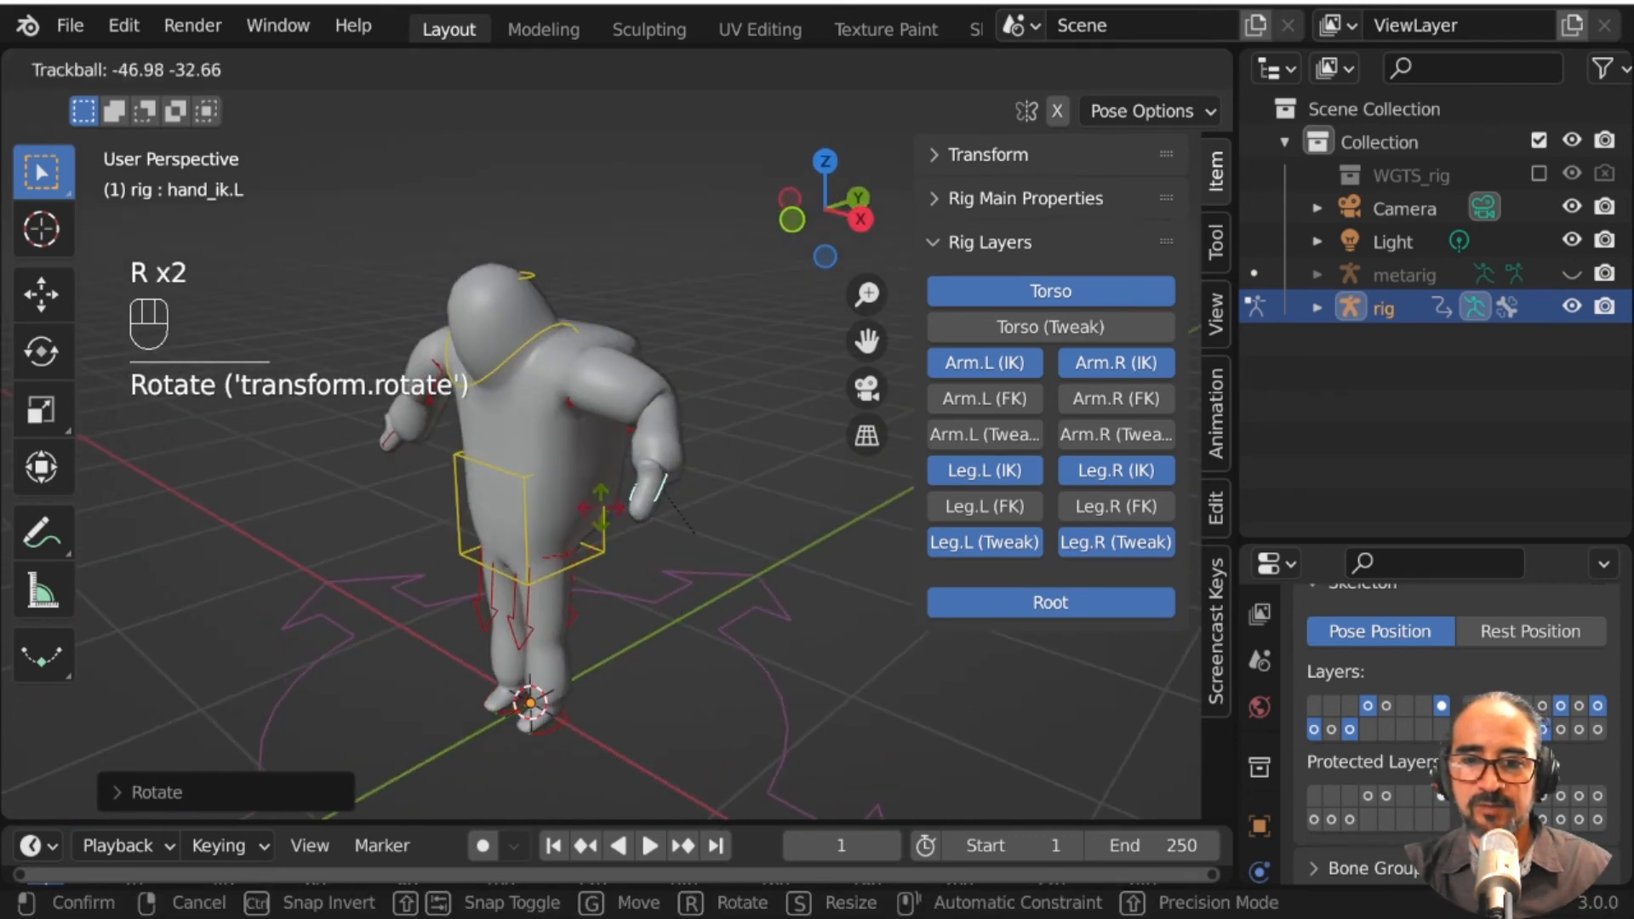
click(676, 589)
middle_drag(677, 589, 441, 504)
key(g)
click(641, 584)
key(g)
click(503, 554)
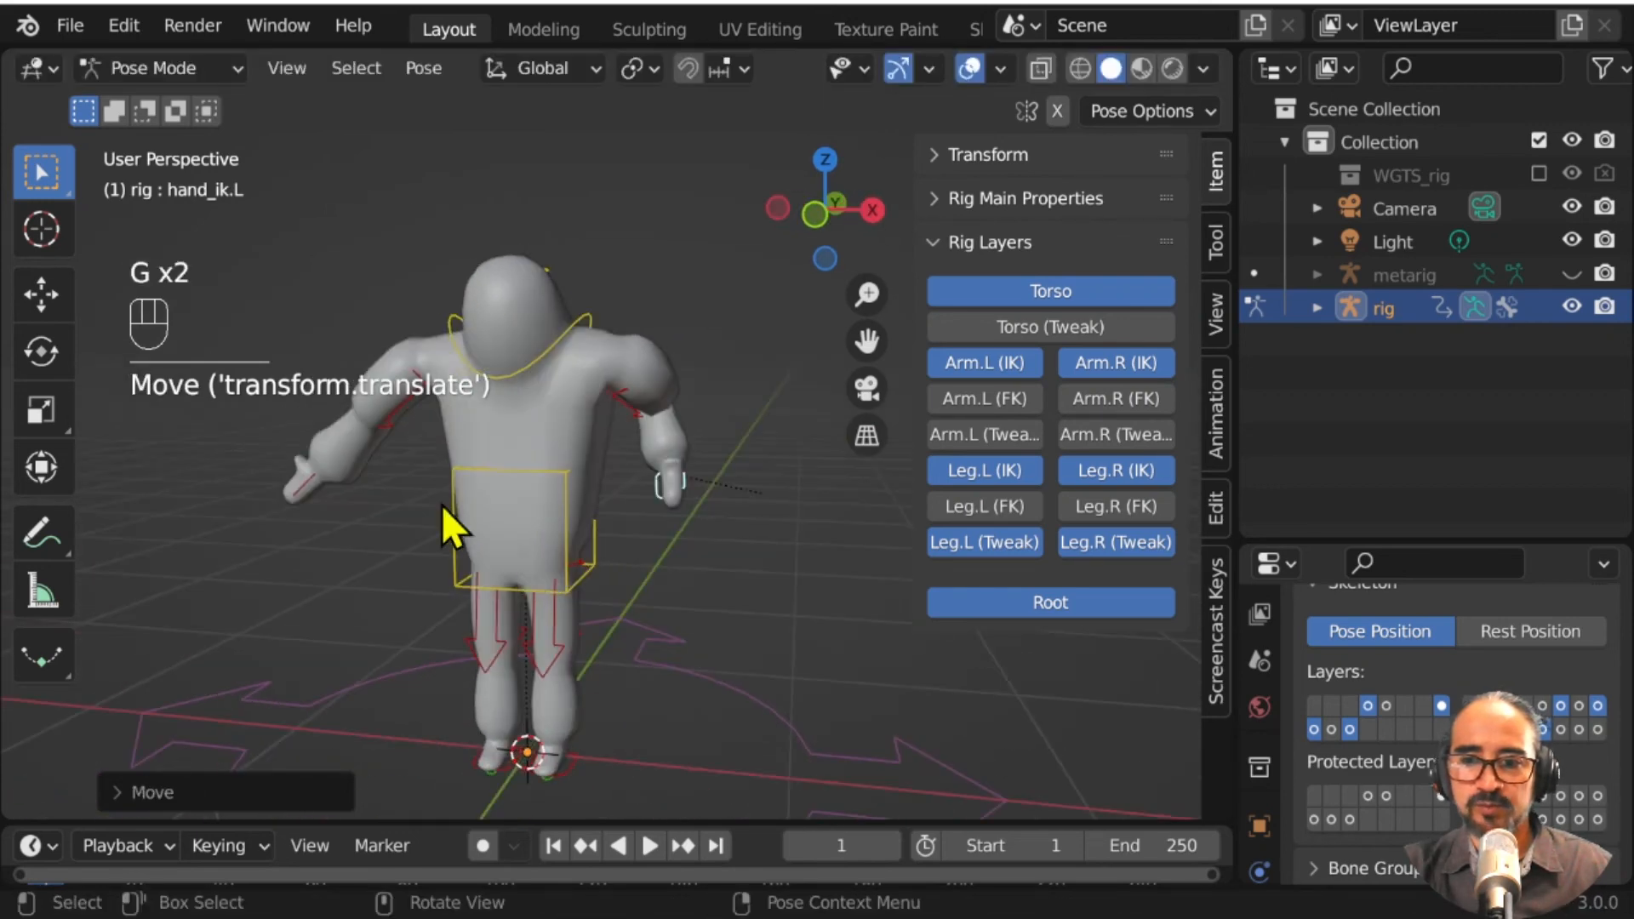
Step: Move the right hand's IK control inward and forward to waist height and rotate it freely
click(286, 497)
key(g)
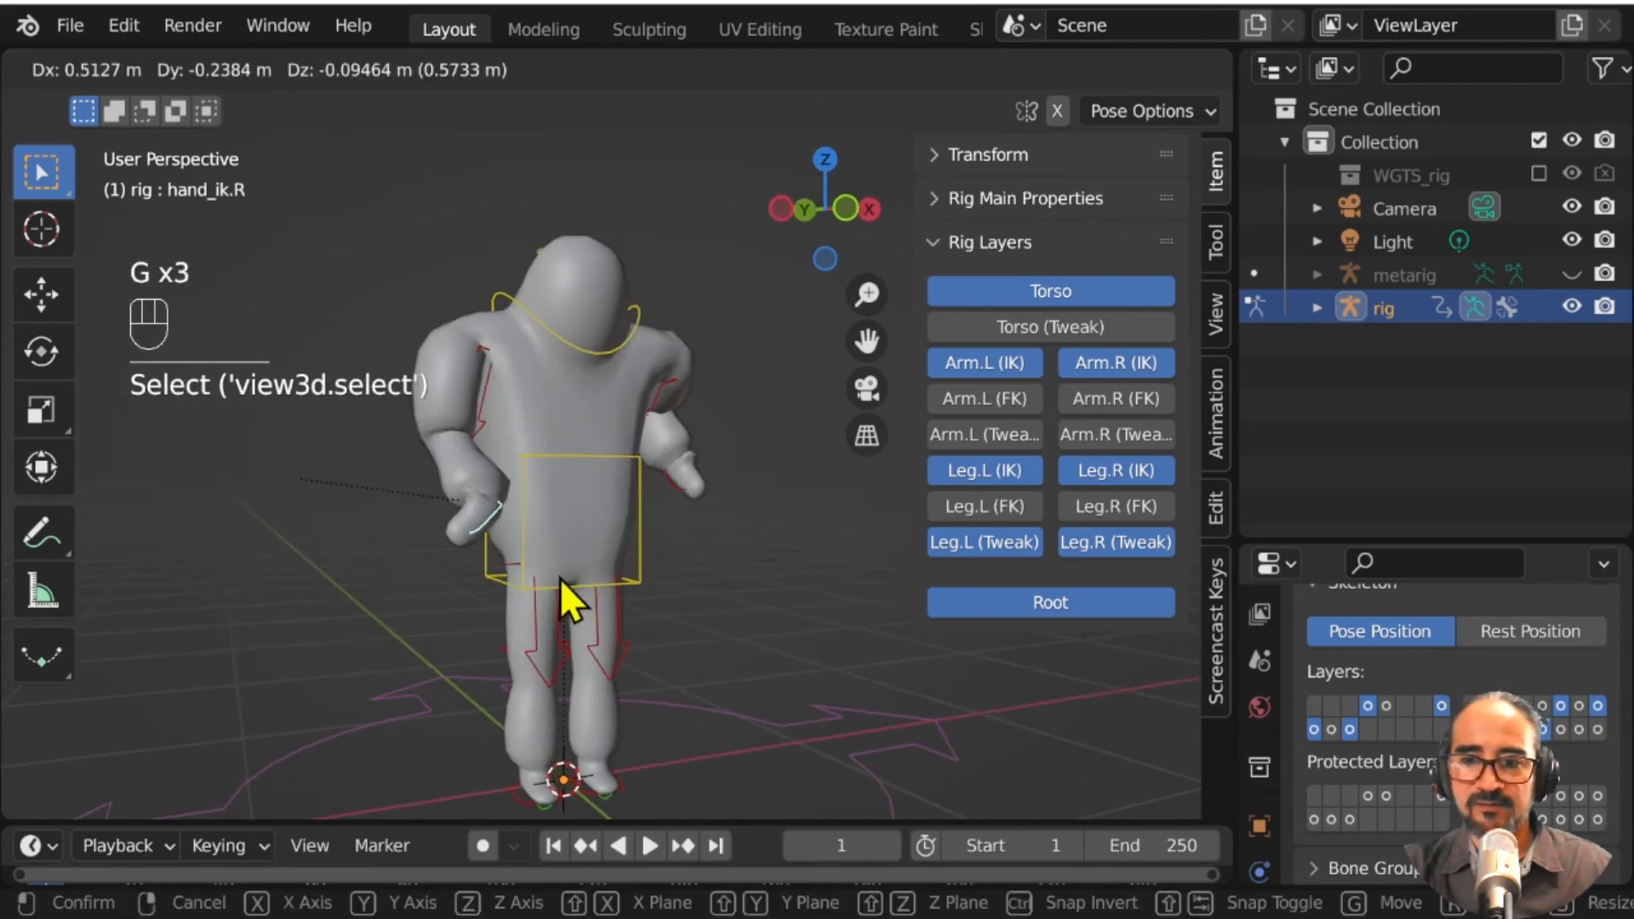
click(559, 579)
middle_drag(560, 579, 535, 633)
key(r)
key(r)
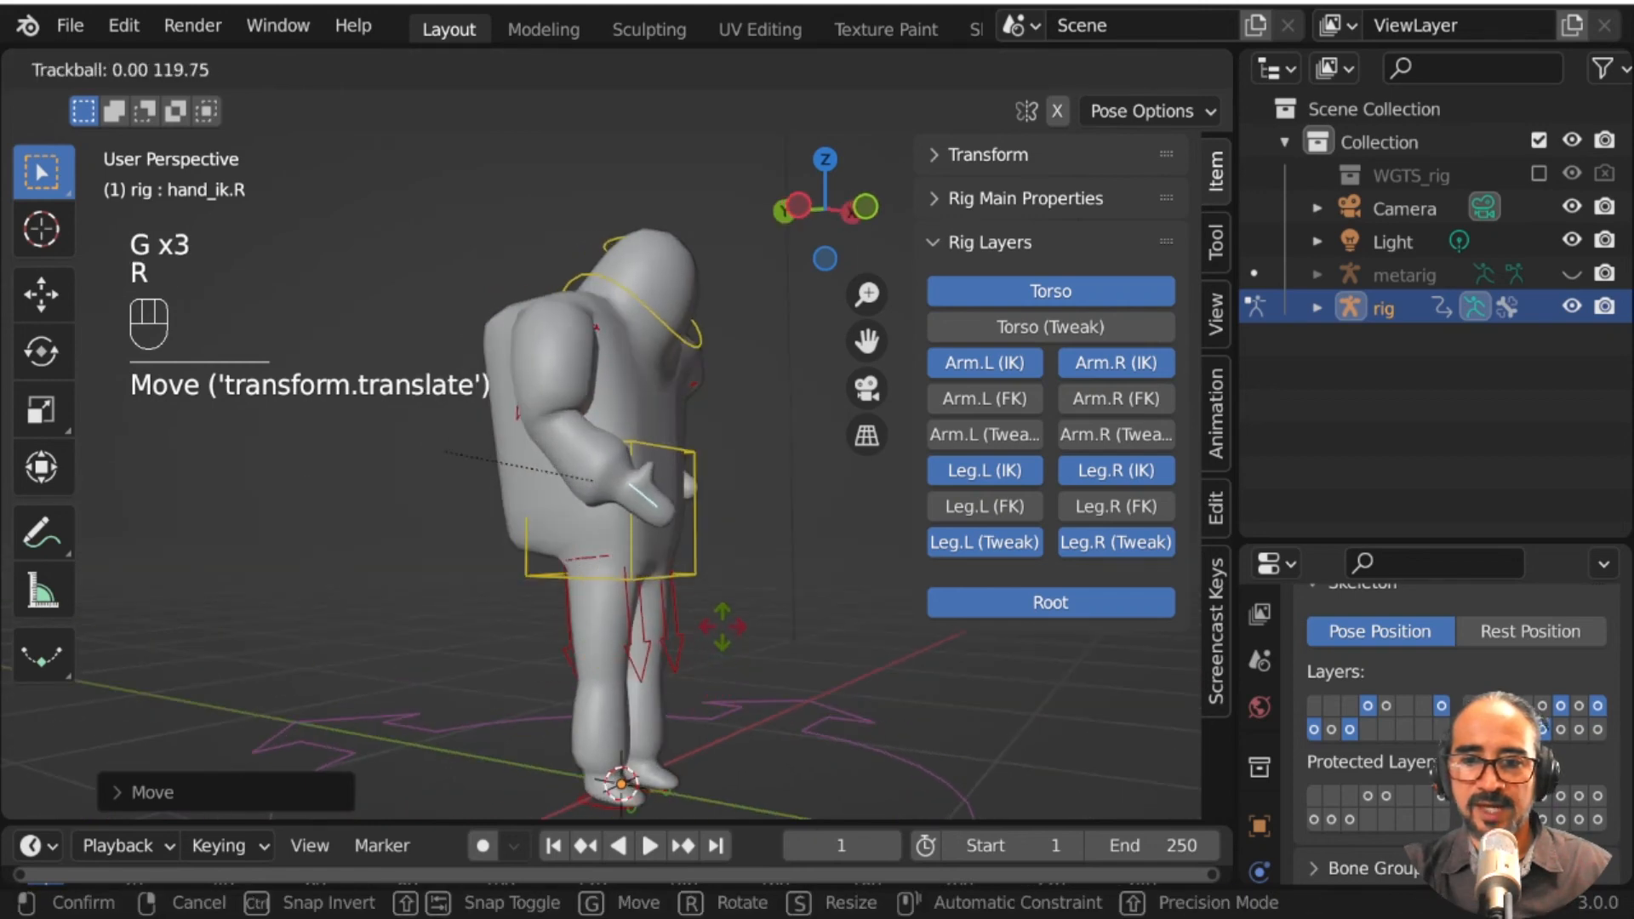
click(728, 673)
Step: Rotate the right hand to point forward and move its IK control slightly forward and up
middle_drag(728, 672, 774, 614)
key(r)
click(672, 560)
key(g)
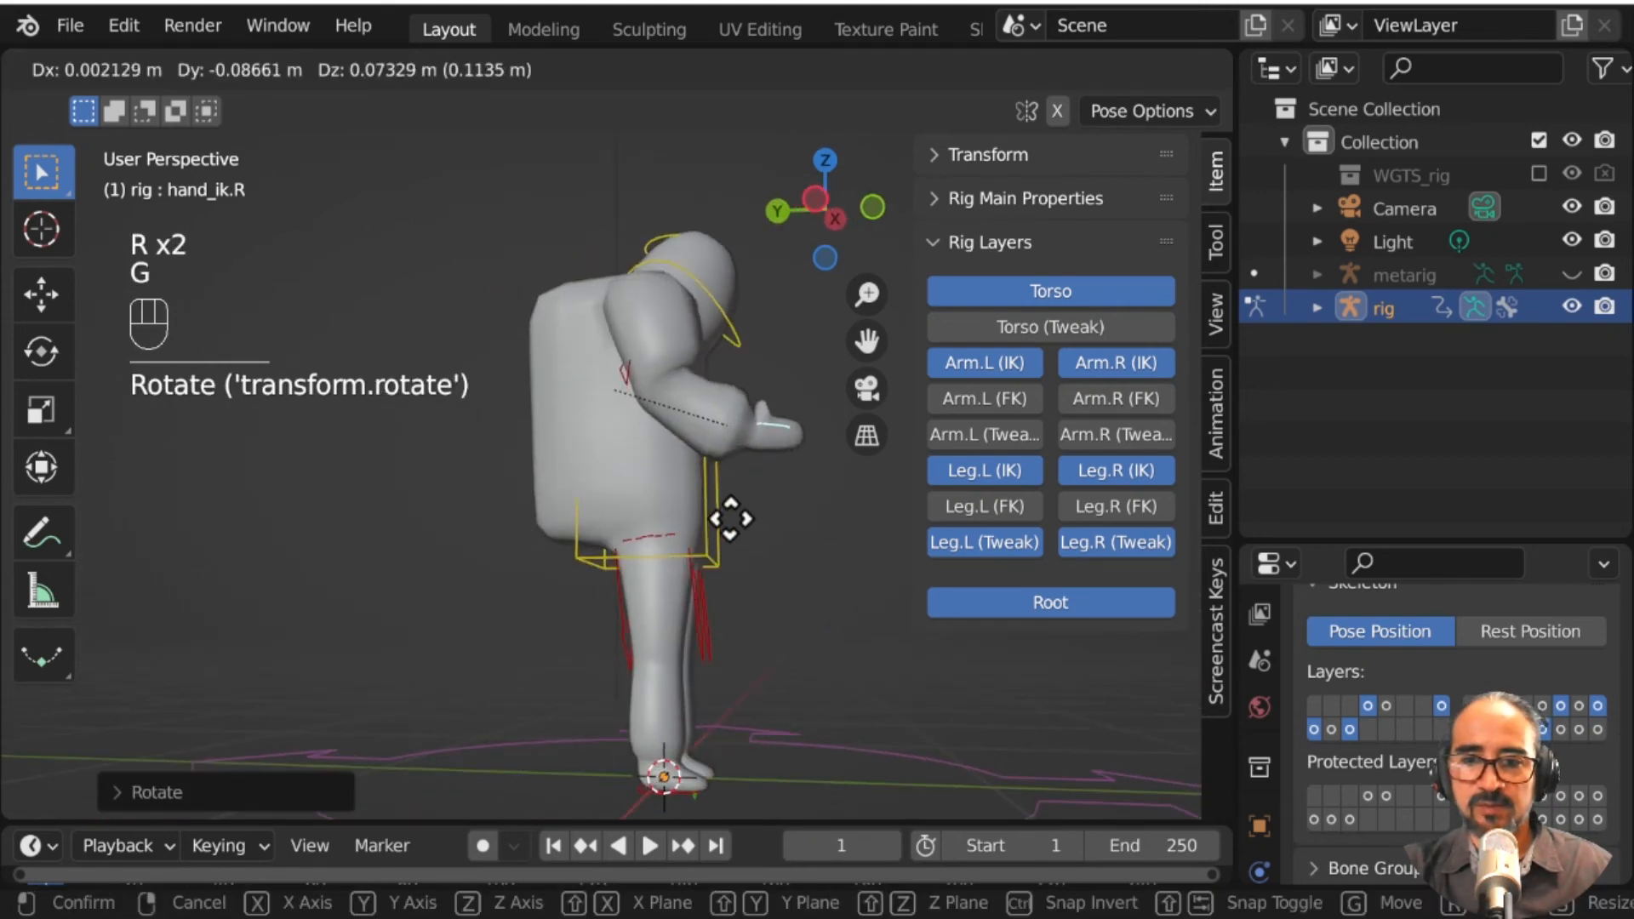
click(703, 528)
click(715, 562)
mouse_move(716, 562)
middle_down()
mouse_move(725, 616)
mouse_move(723, 588)
middle_up()
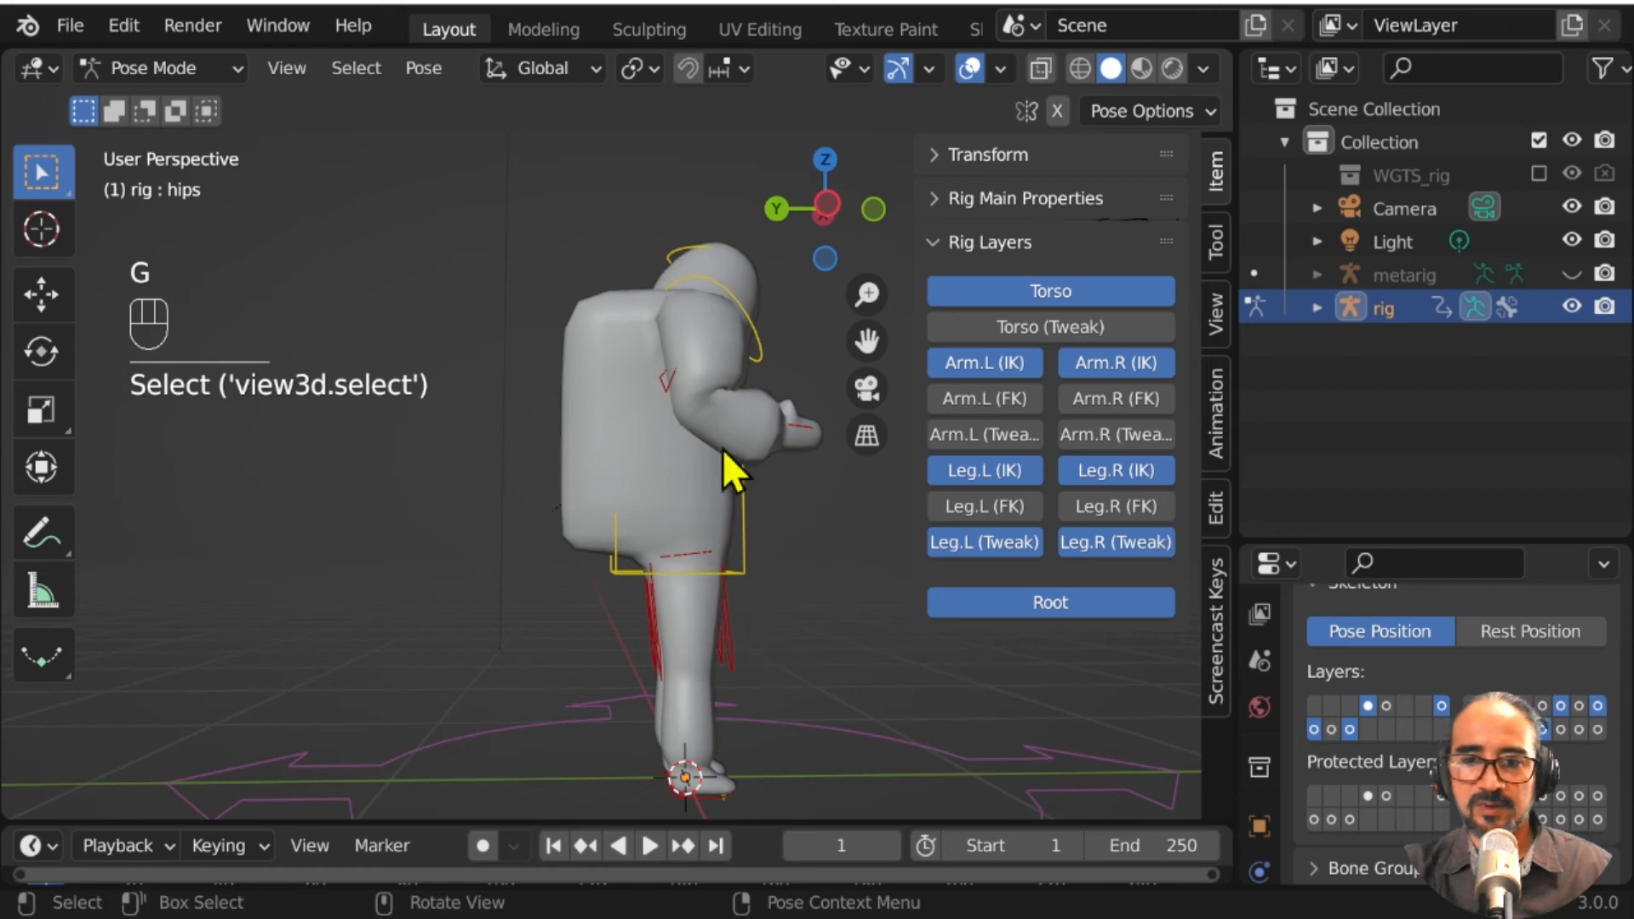
click(755, 327)
key(r)
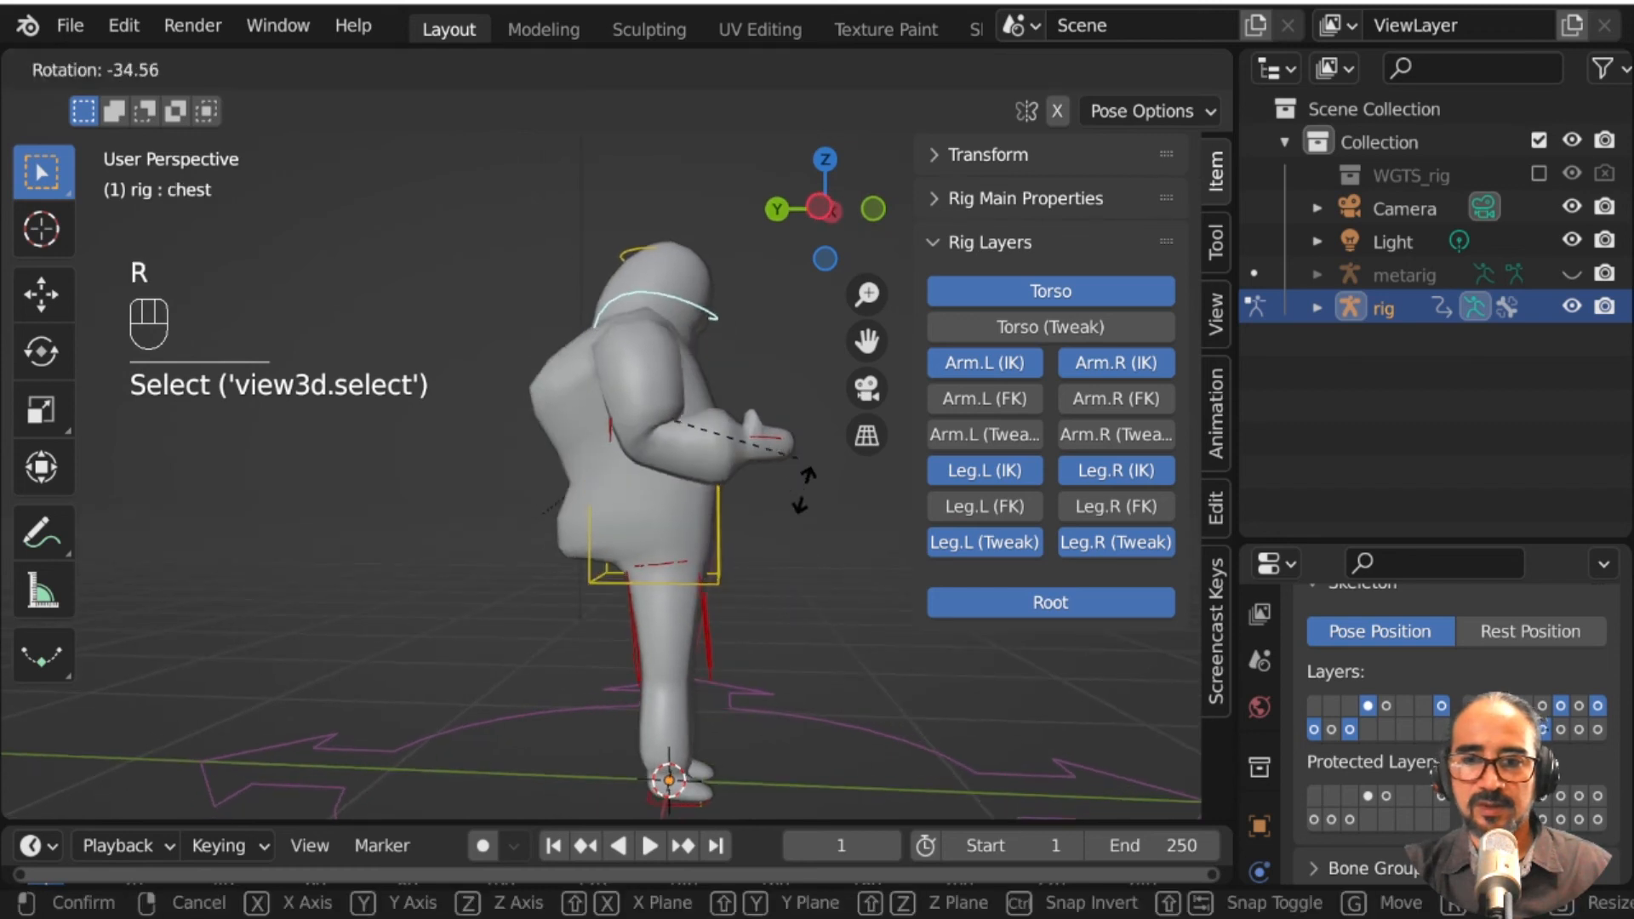
right_click(805, 530)
Step: Select the head control and rotate the head from the side view
click(701, 249)
key(r)
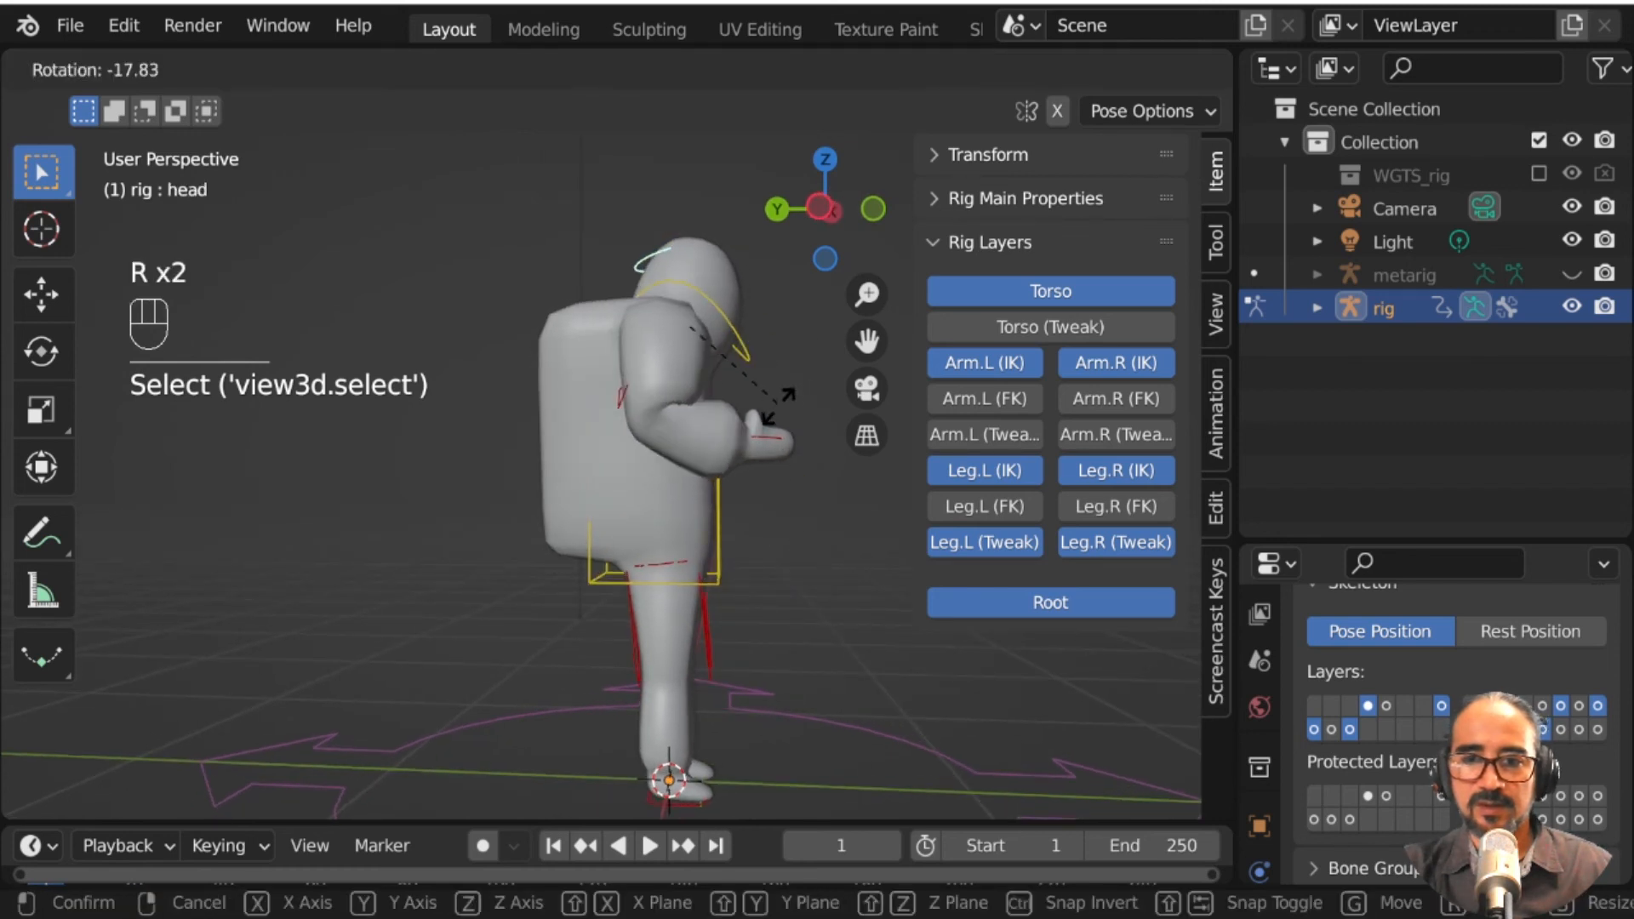
click(773, 584)
Step: Move the right foot's IK control forward and up so the right leg stretches ahead of the body
shift+middle_drag(686, 620, 667, 294)
middle_drag(638, 549, 621, 524)
click(678, 450)
middle_drag(678, 450, 666, 538)
key(g)
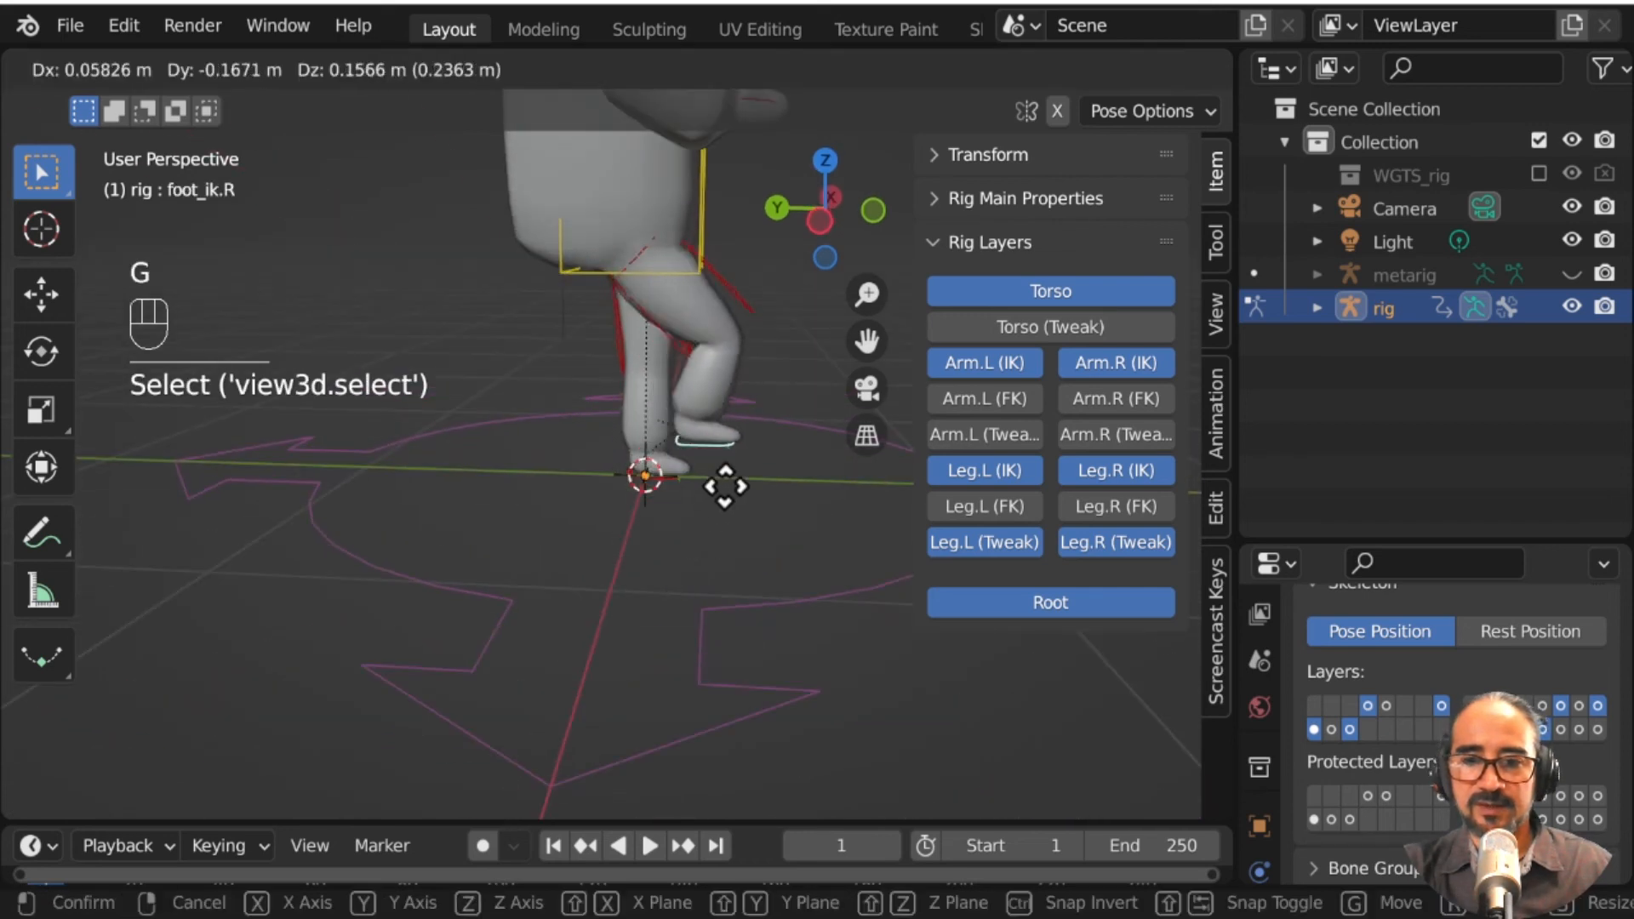
click(819, 474)
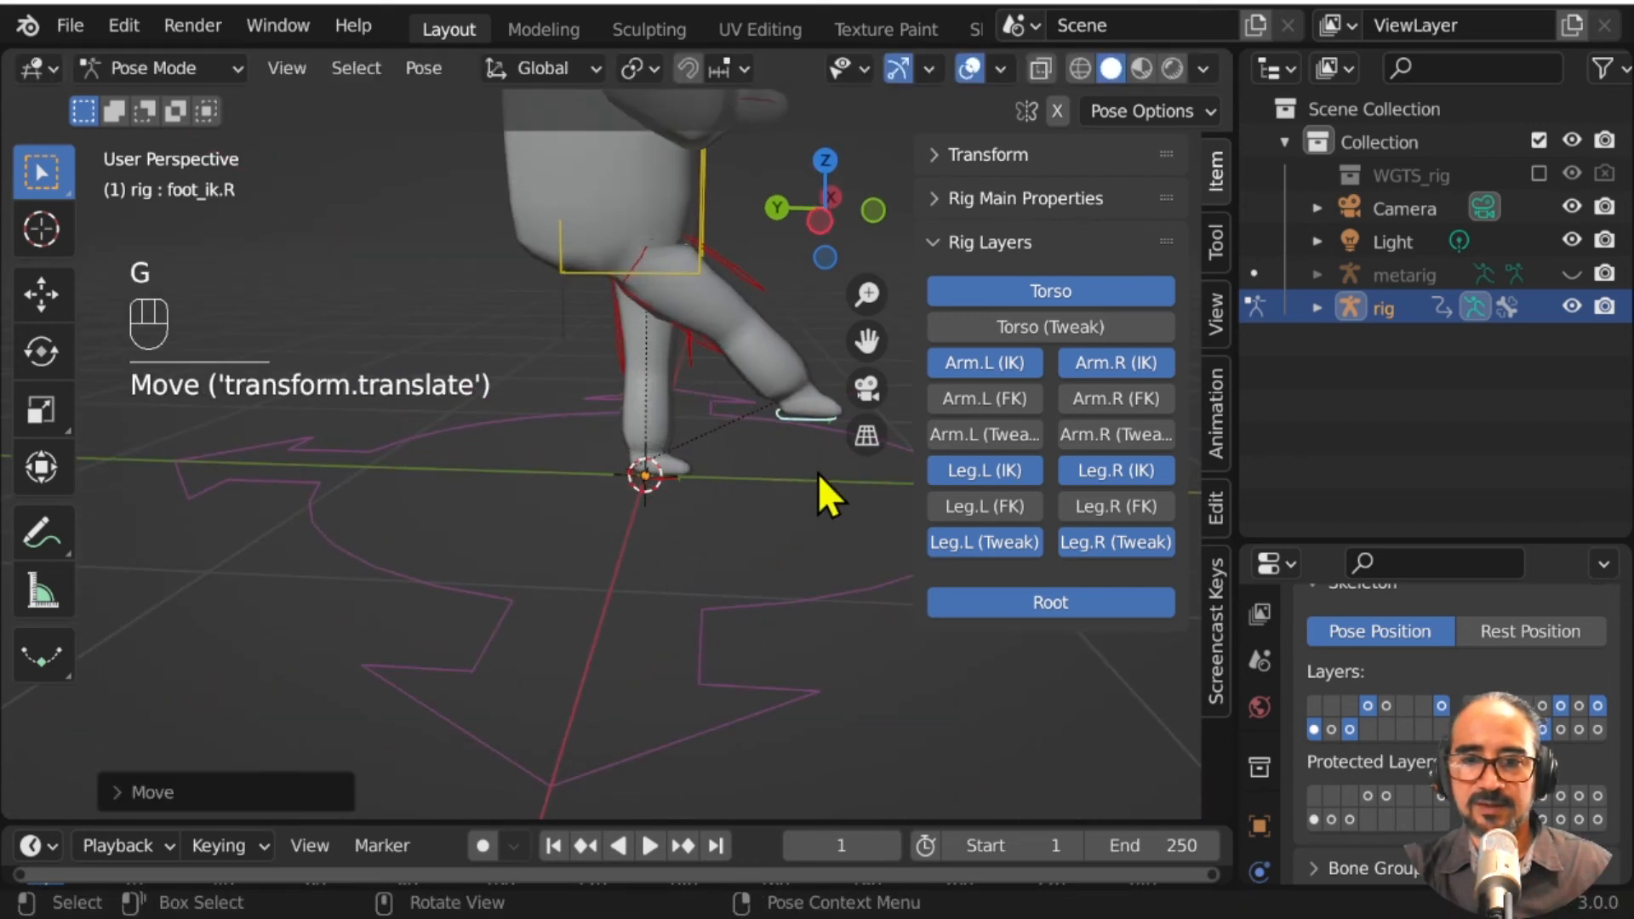
Step: Move the left foot's IK control backward and up behind the body, and rotate it so the toes point down
click(670, 483)
middle_drag(671, 483, 695, 491)
key(g)
click(507, 422)
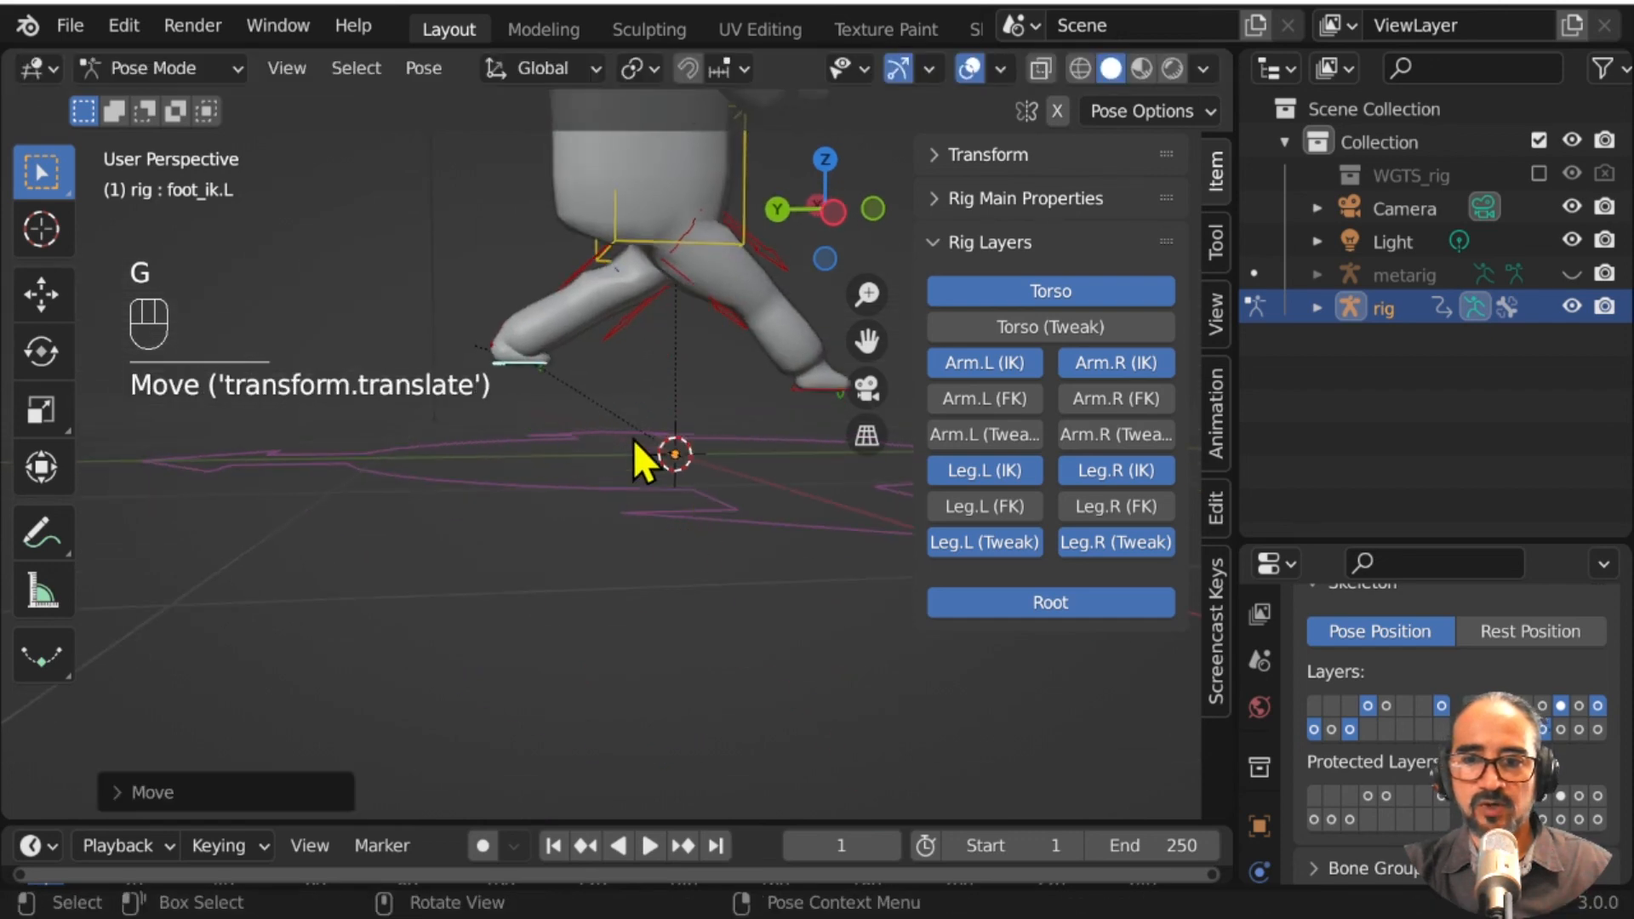
key(r)
click(439, 522)
Step: Adjust the left foot's IK control position so the rear knee bends in a running stride
middle_drag(438, 522, 814, 549)
key(g)
click(742, 569)
key(g)
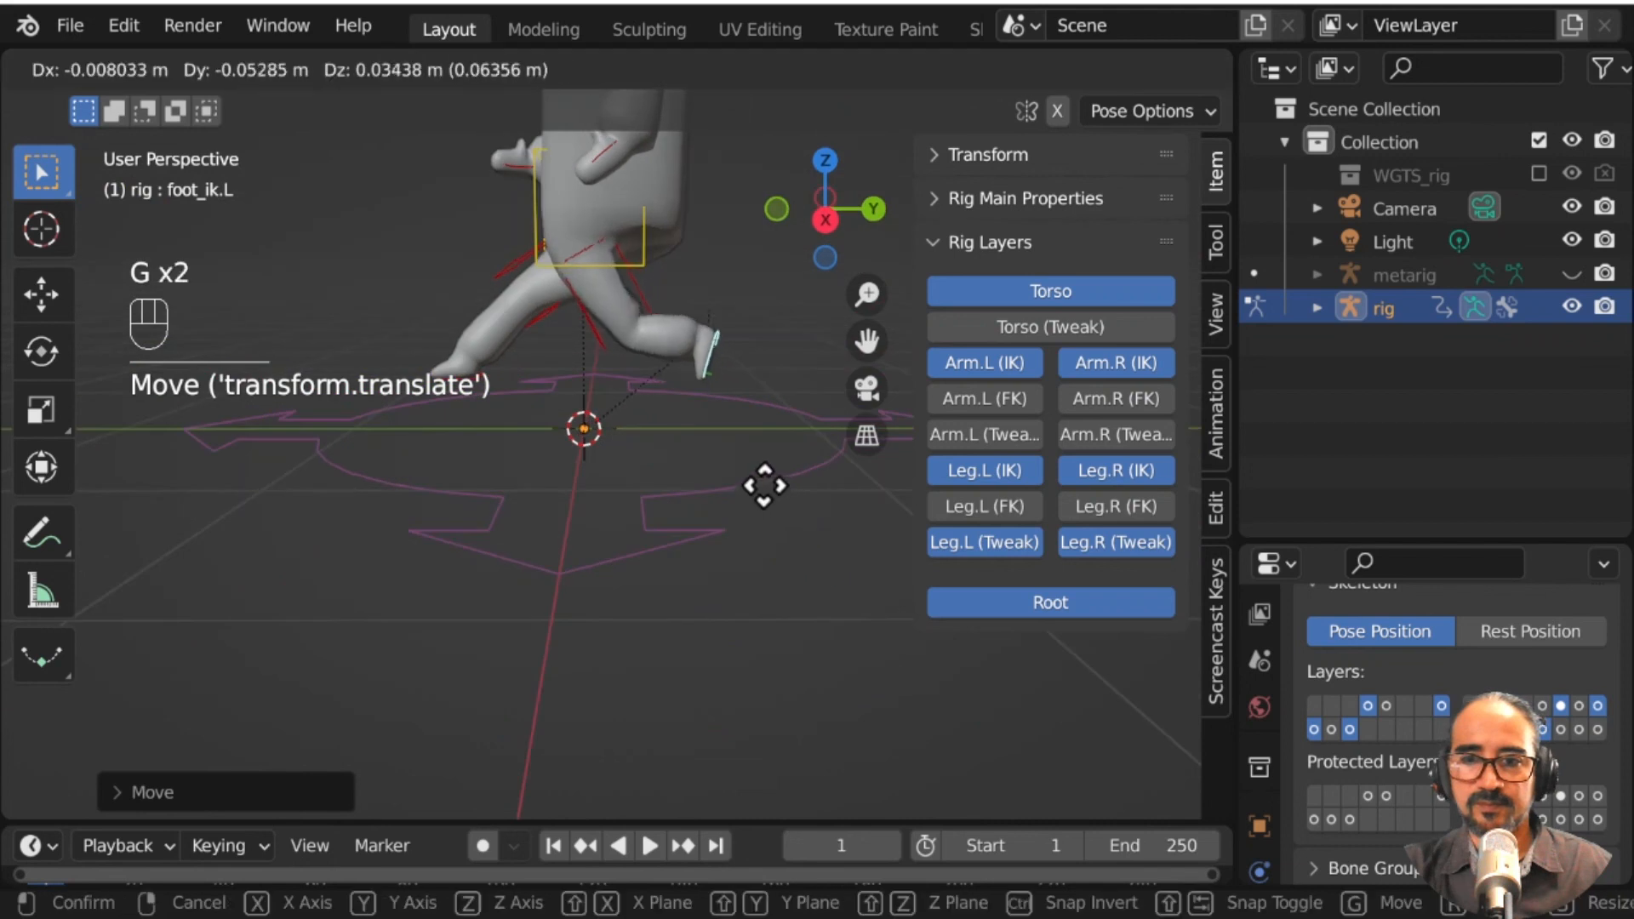
click(770, 463)
shift+middle_drag(527, 412, 575, 543)
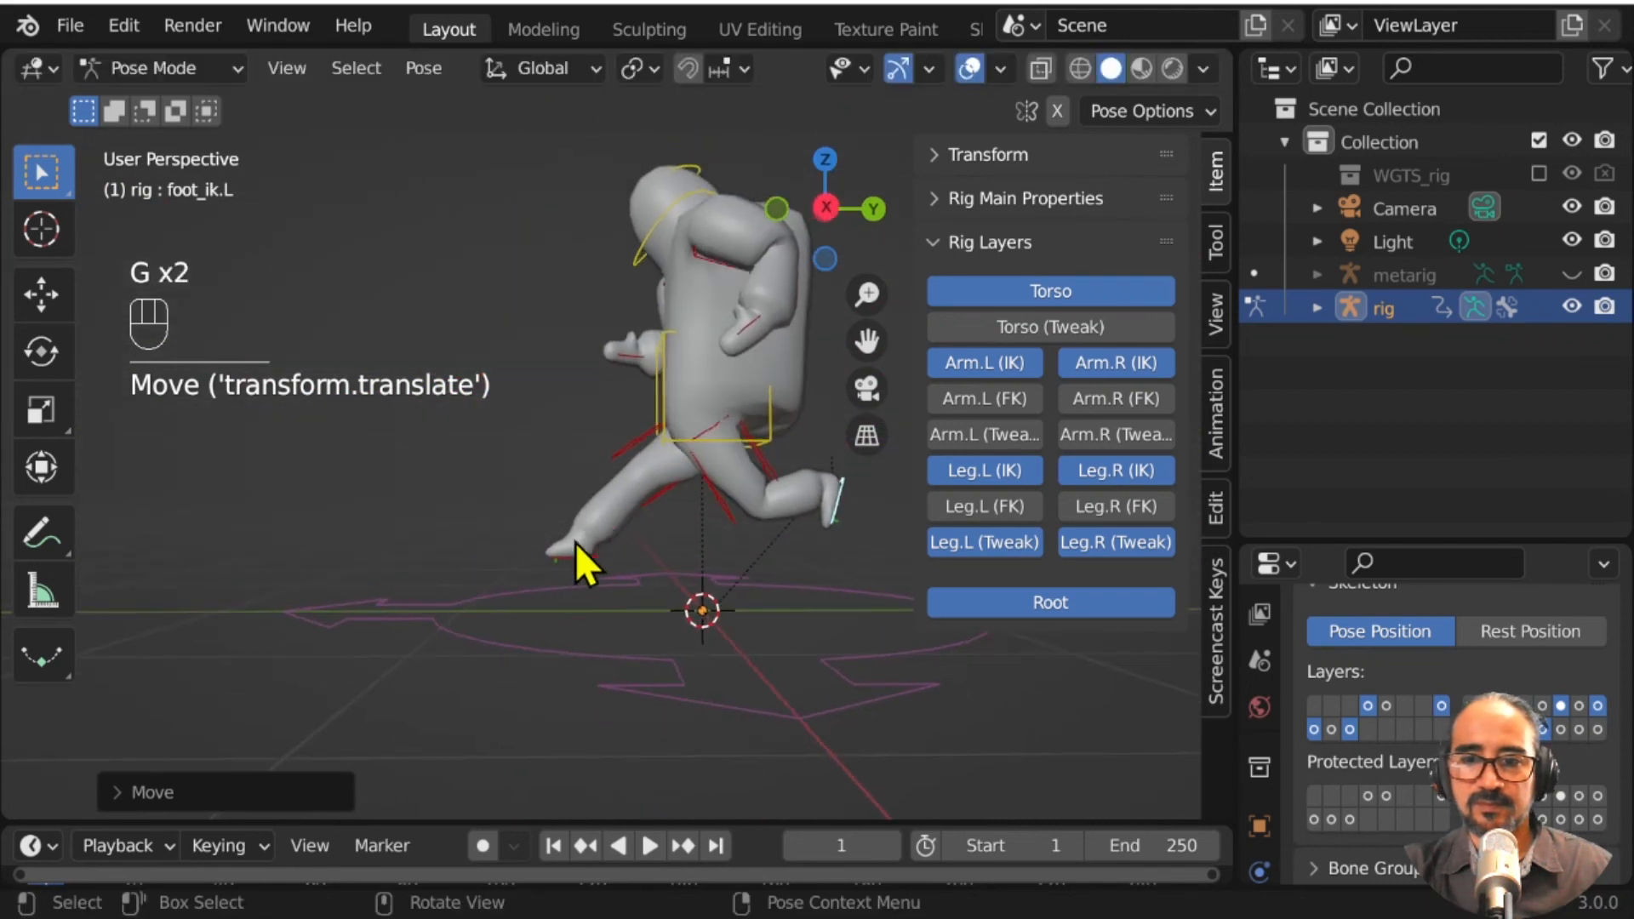
click(596, 574)
click(749, 441)
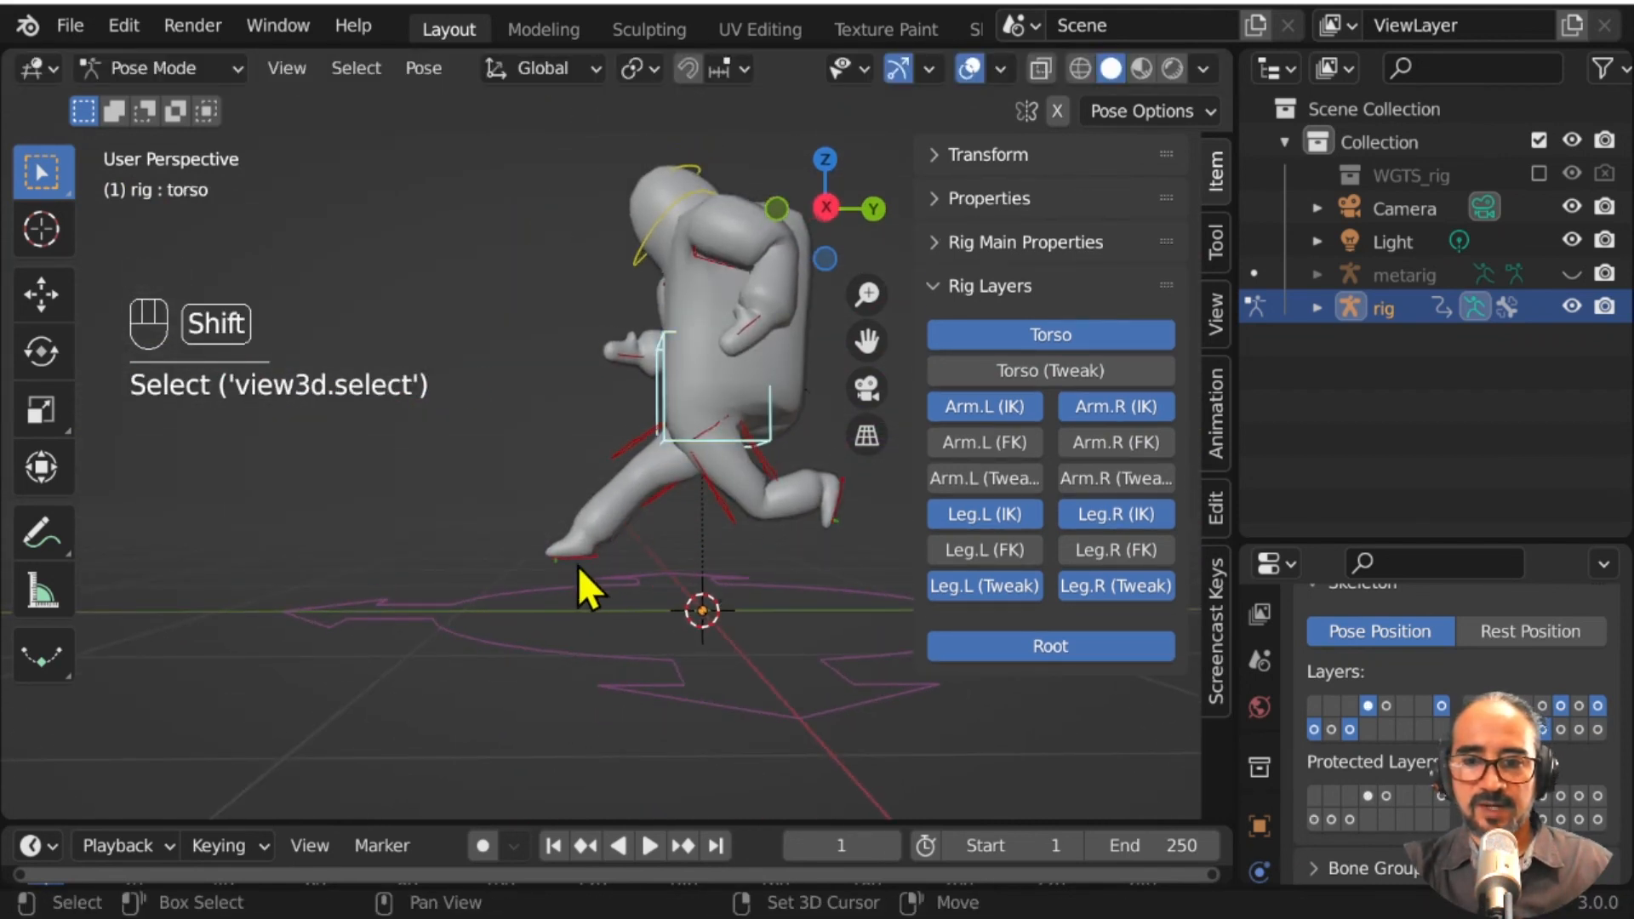
shift+click(579, 562)
click(662, 578)
click(569, 555)
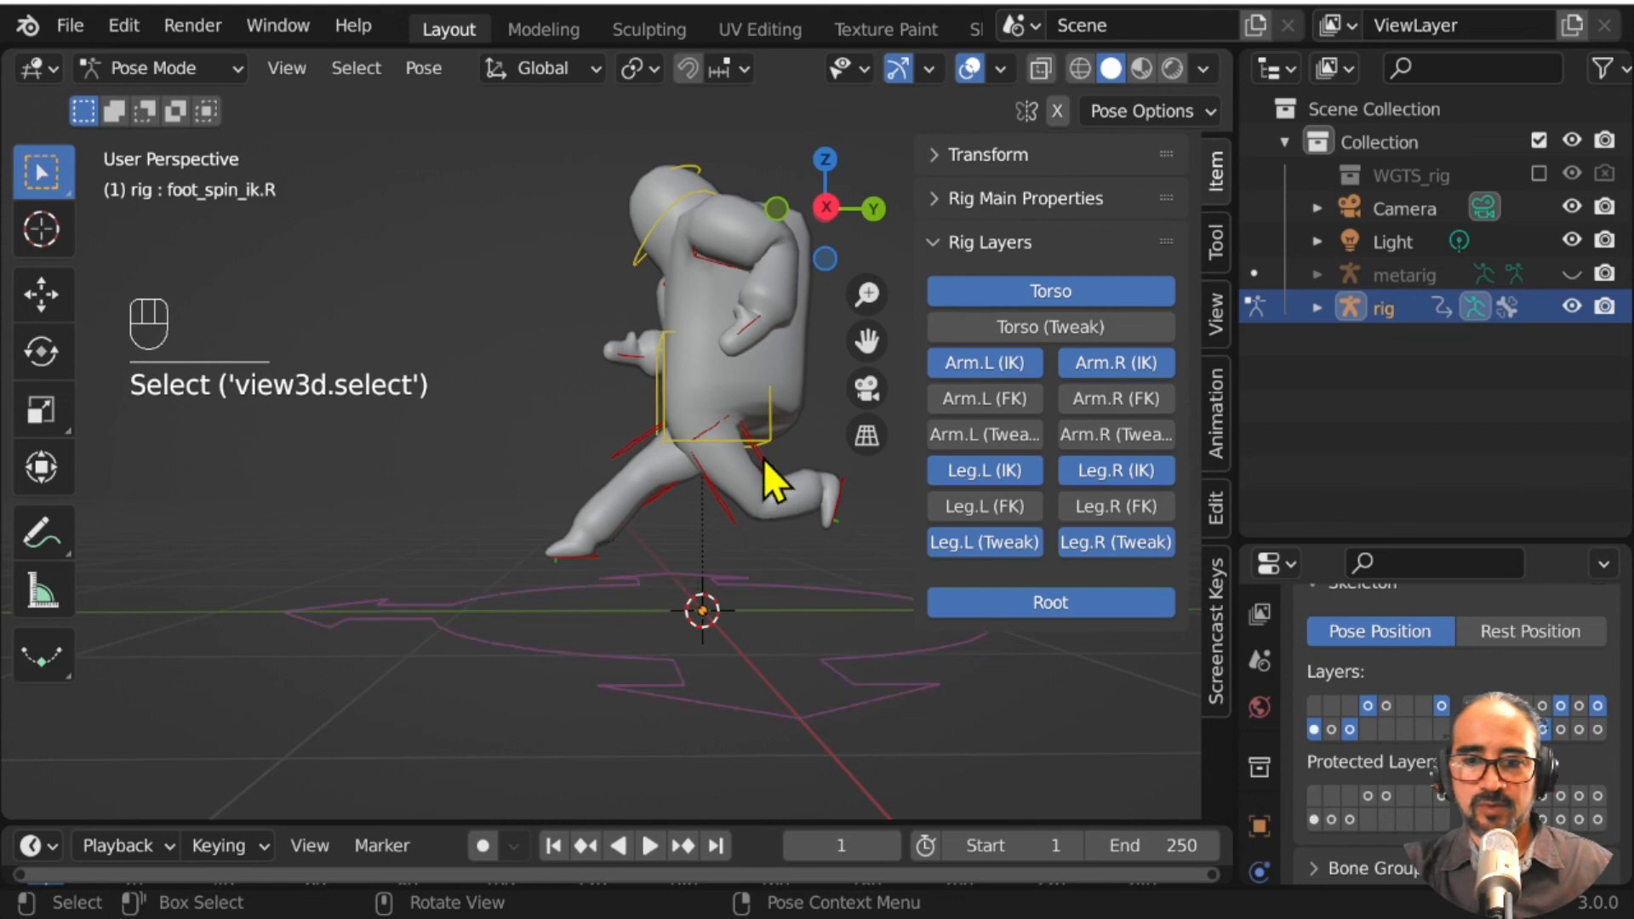
click(759, 444)
key(g)
right_click(745, 437)
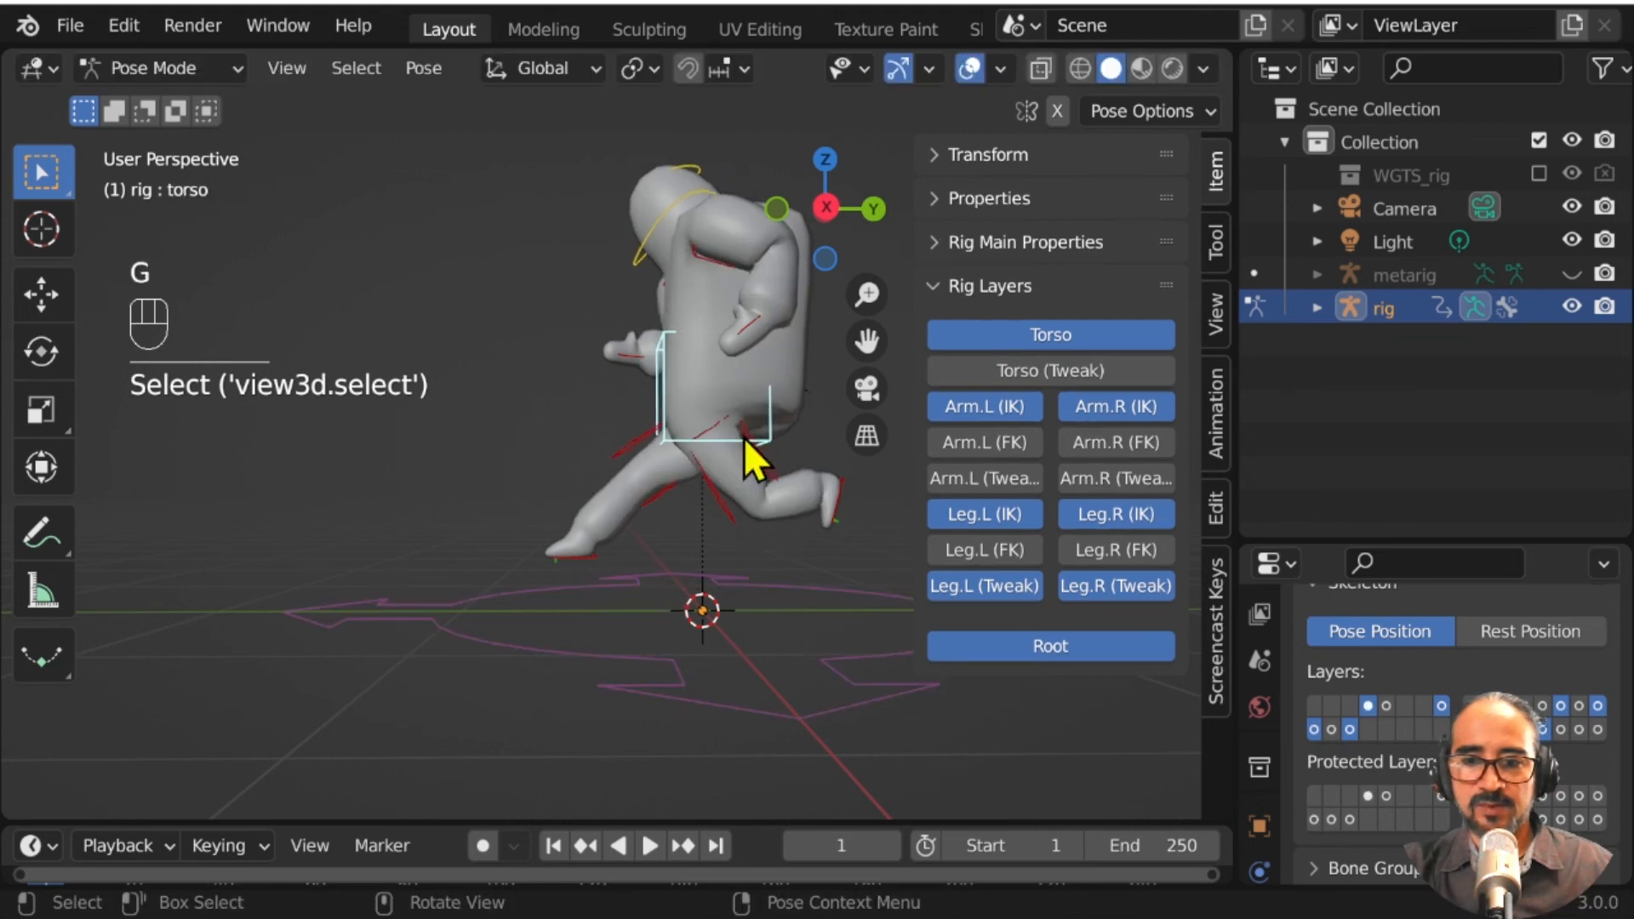
shift+click(576, 563)
shift+click(848, 492)
shift+middle_drag(801, 542, 761, 599)
shift+click(632, 436)
shift+click(710, 400)
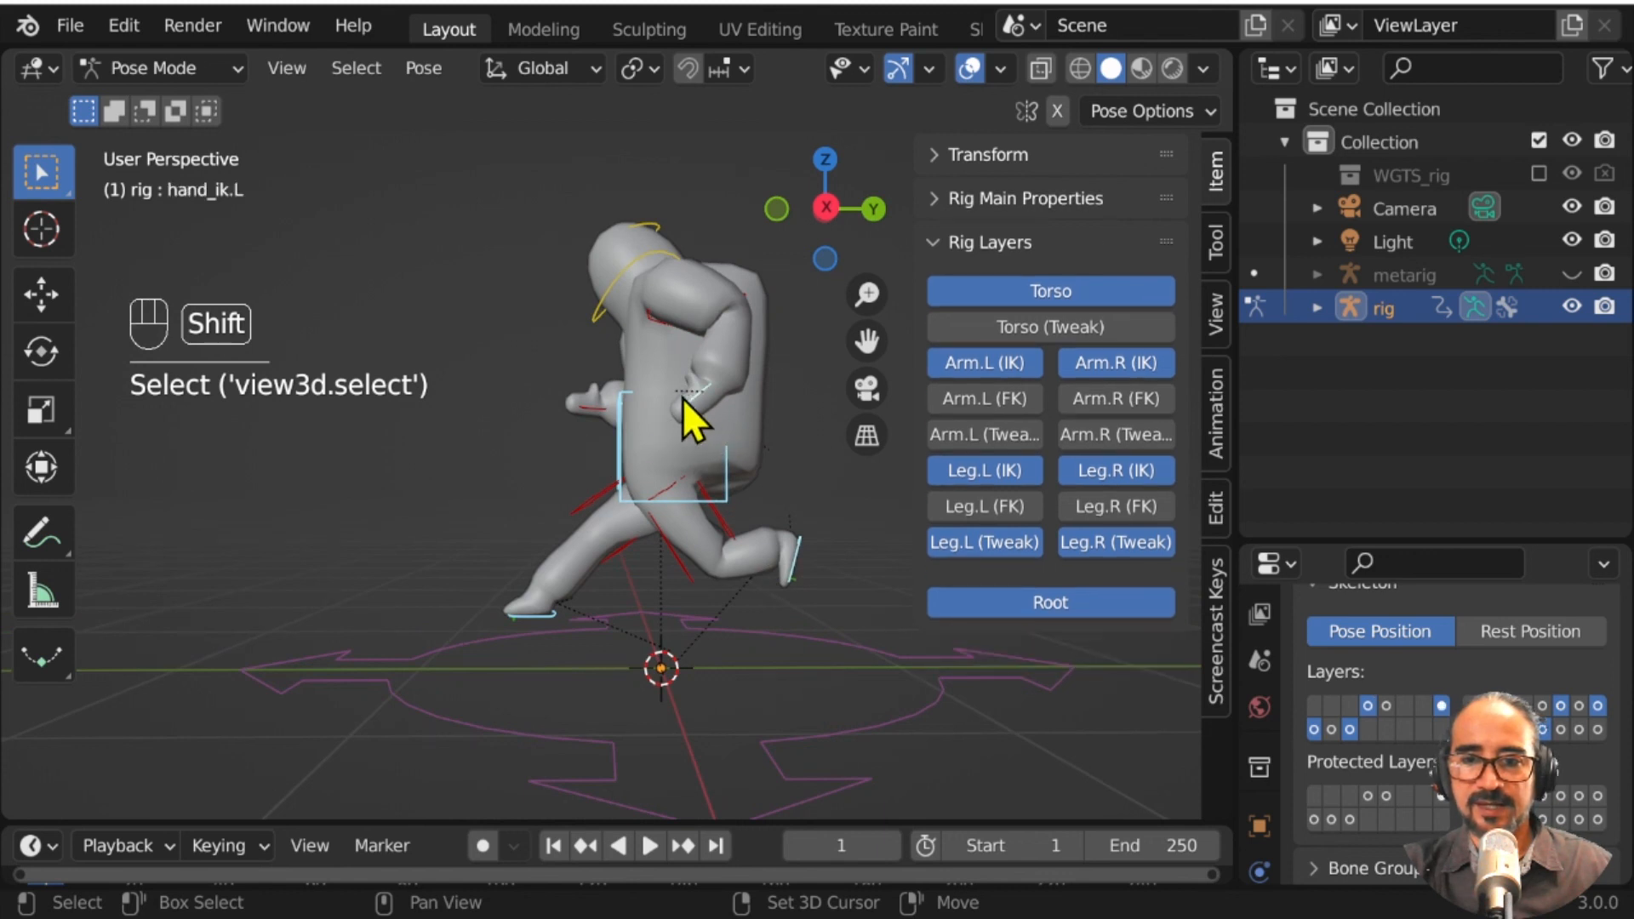
Step: Select both hand IK controls, both foot IK controls and the torso control, and move them together along the global Z axis
click(581, 414)
shift+click(701, 400)
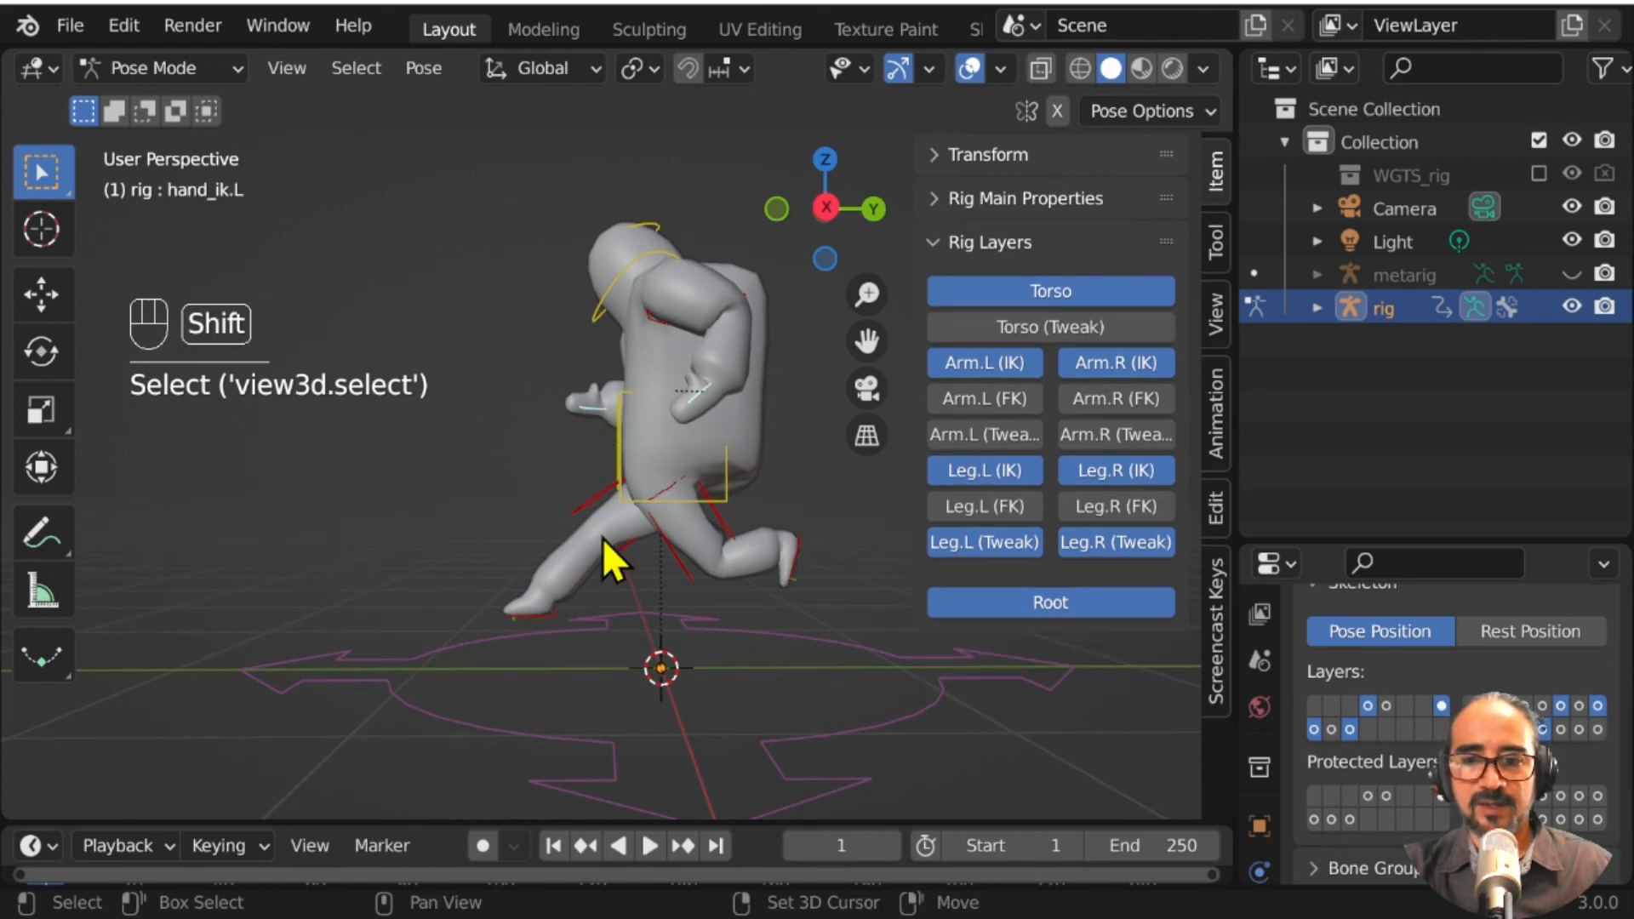
shift+click(524, 611)
shift+click(794, 554)
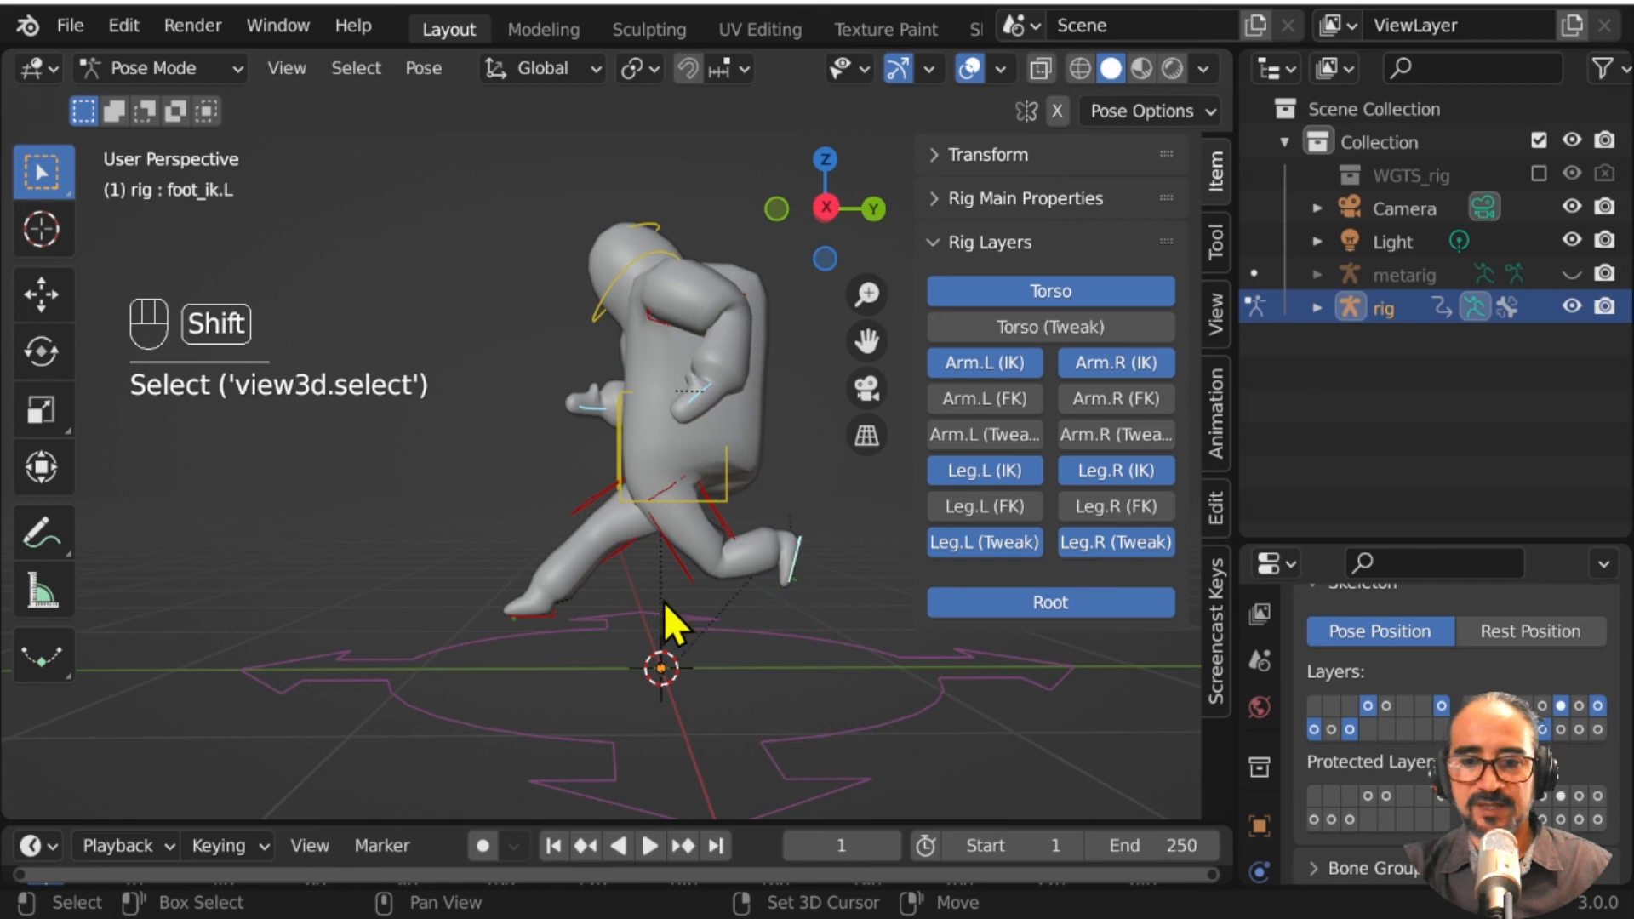
shift+click(539, 615)
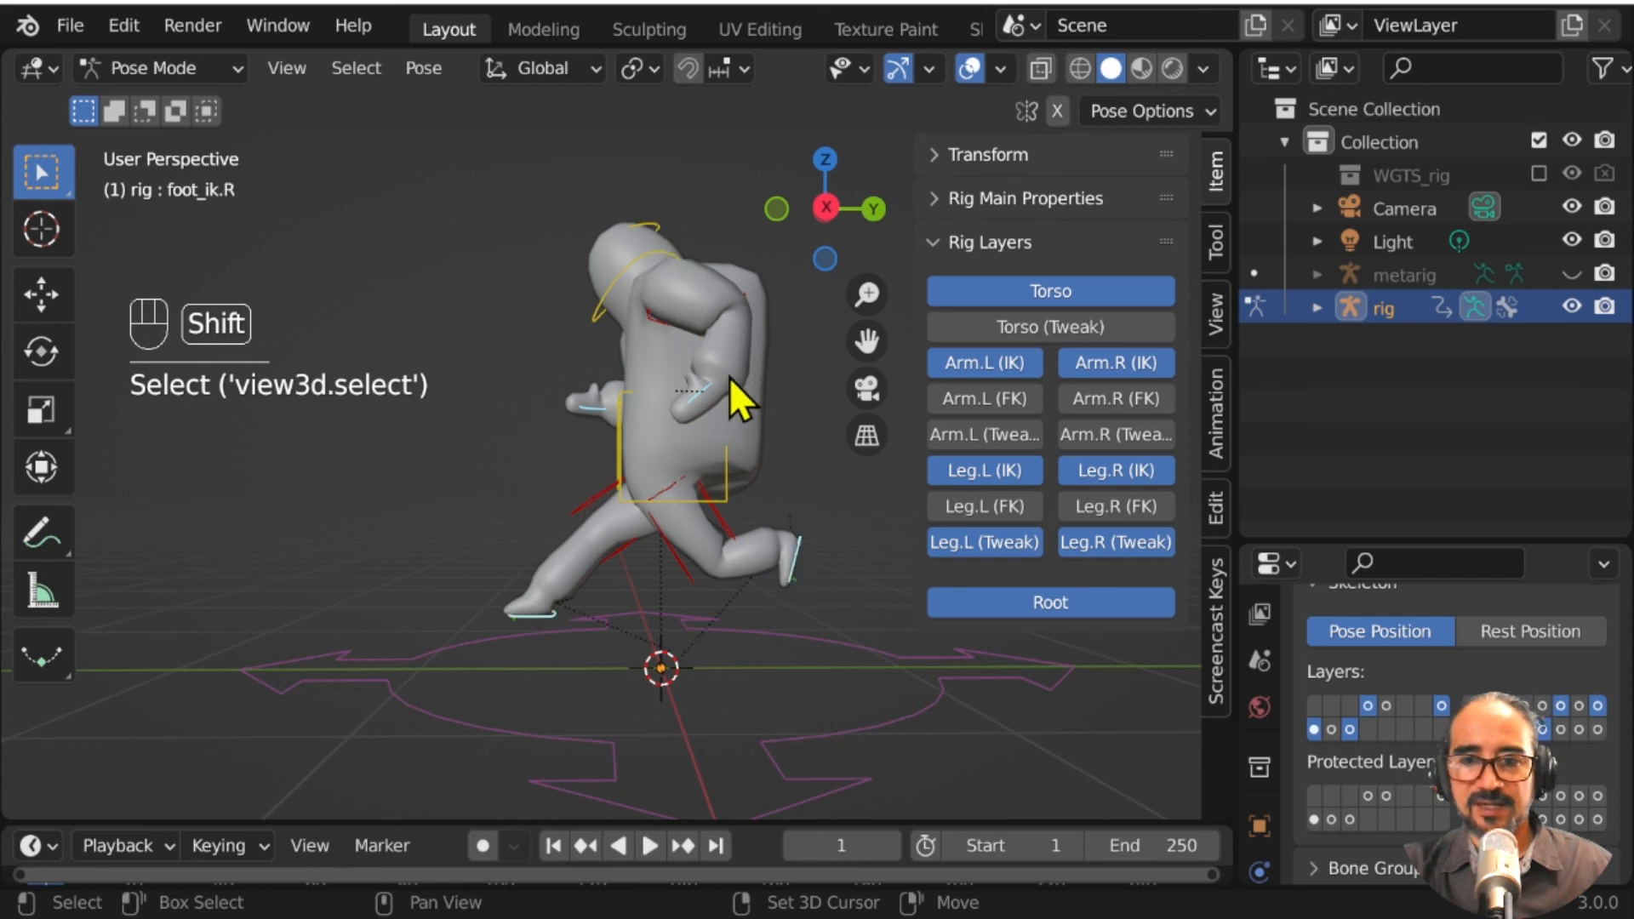
shift+click(724, 461)
key(g)
key(z)
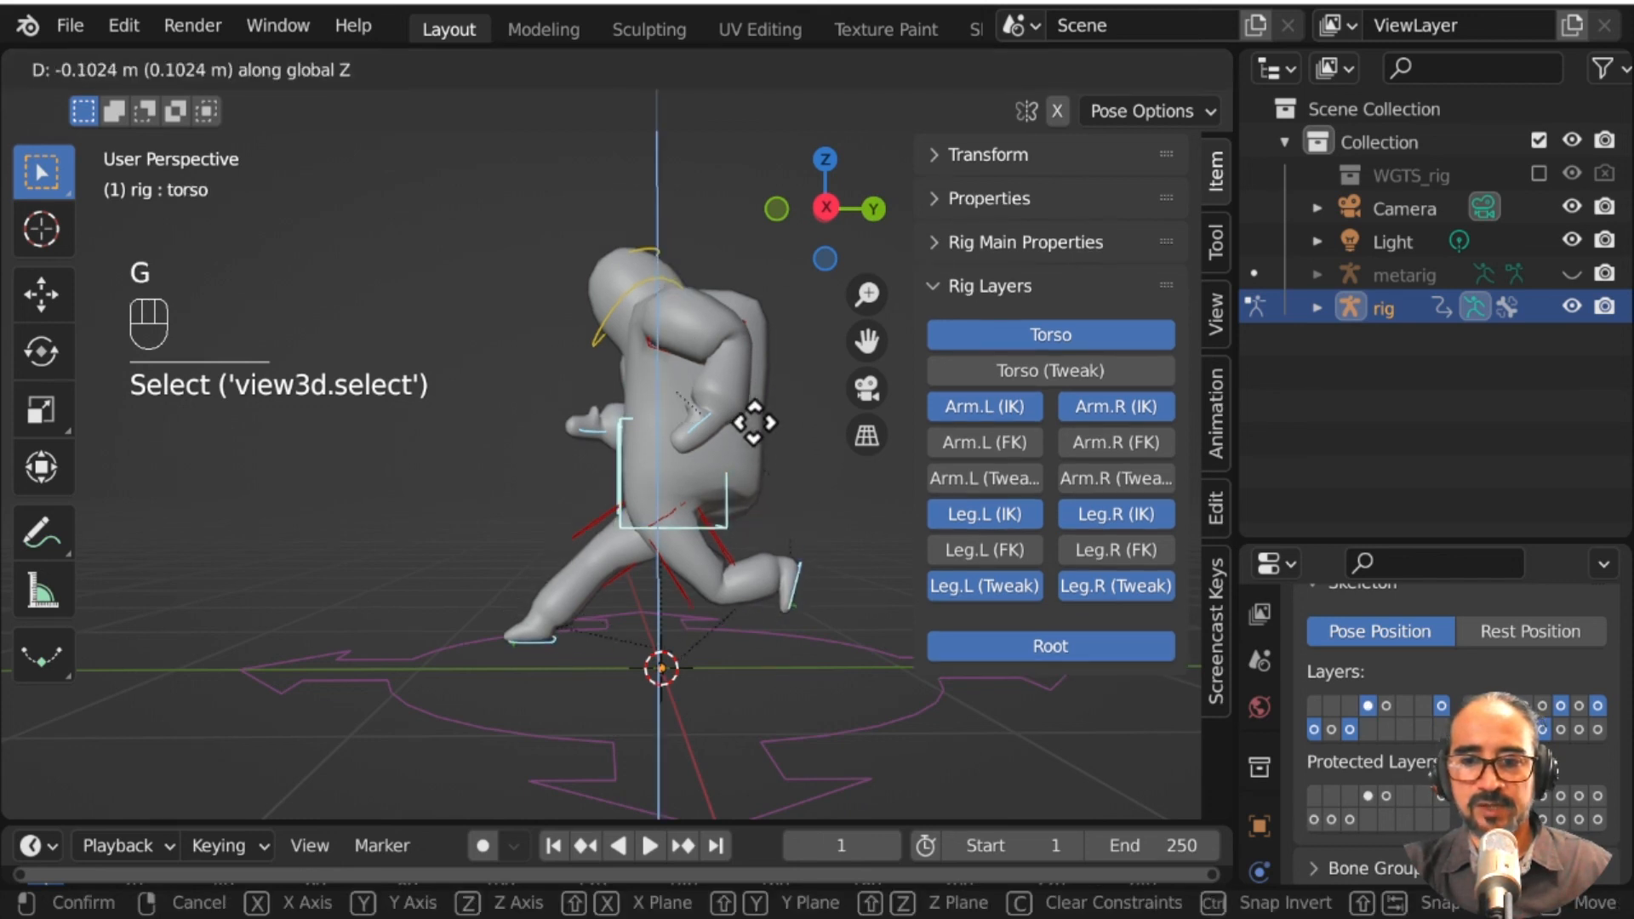
click(743, 372)
Step: Rotate the selected hand, foot and torso controls together with a trackball rotation from the front view to tilt the body
key(KP_1)
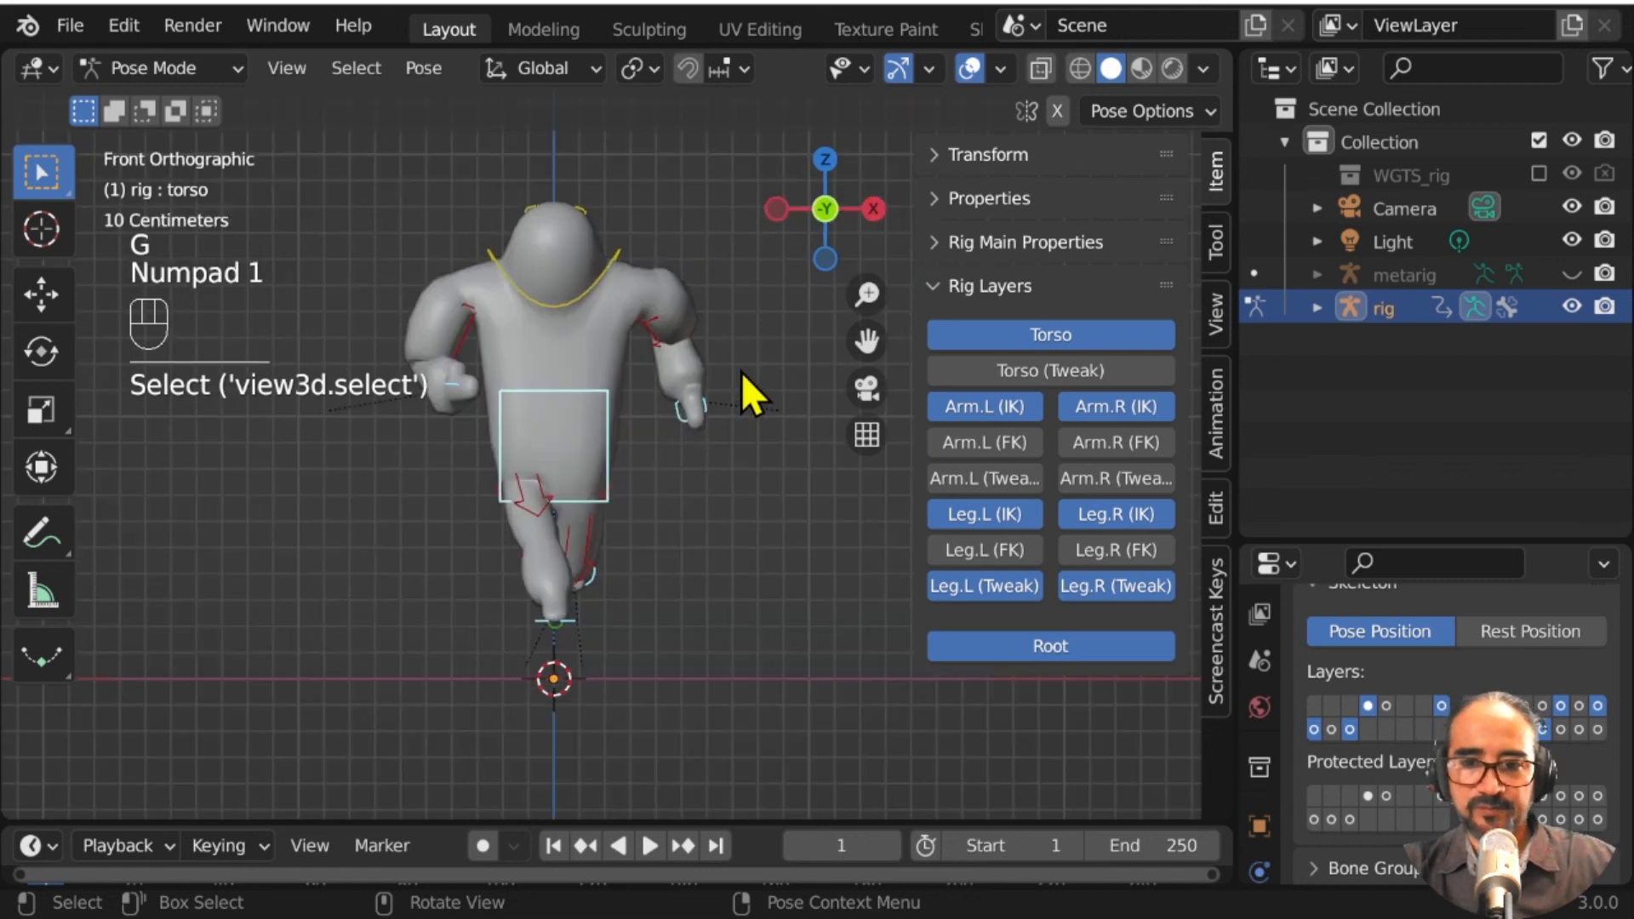
key(r)
key(r)
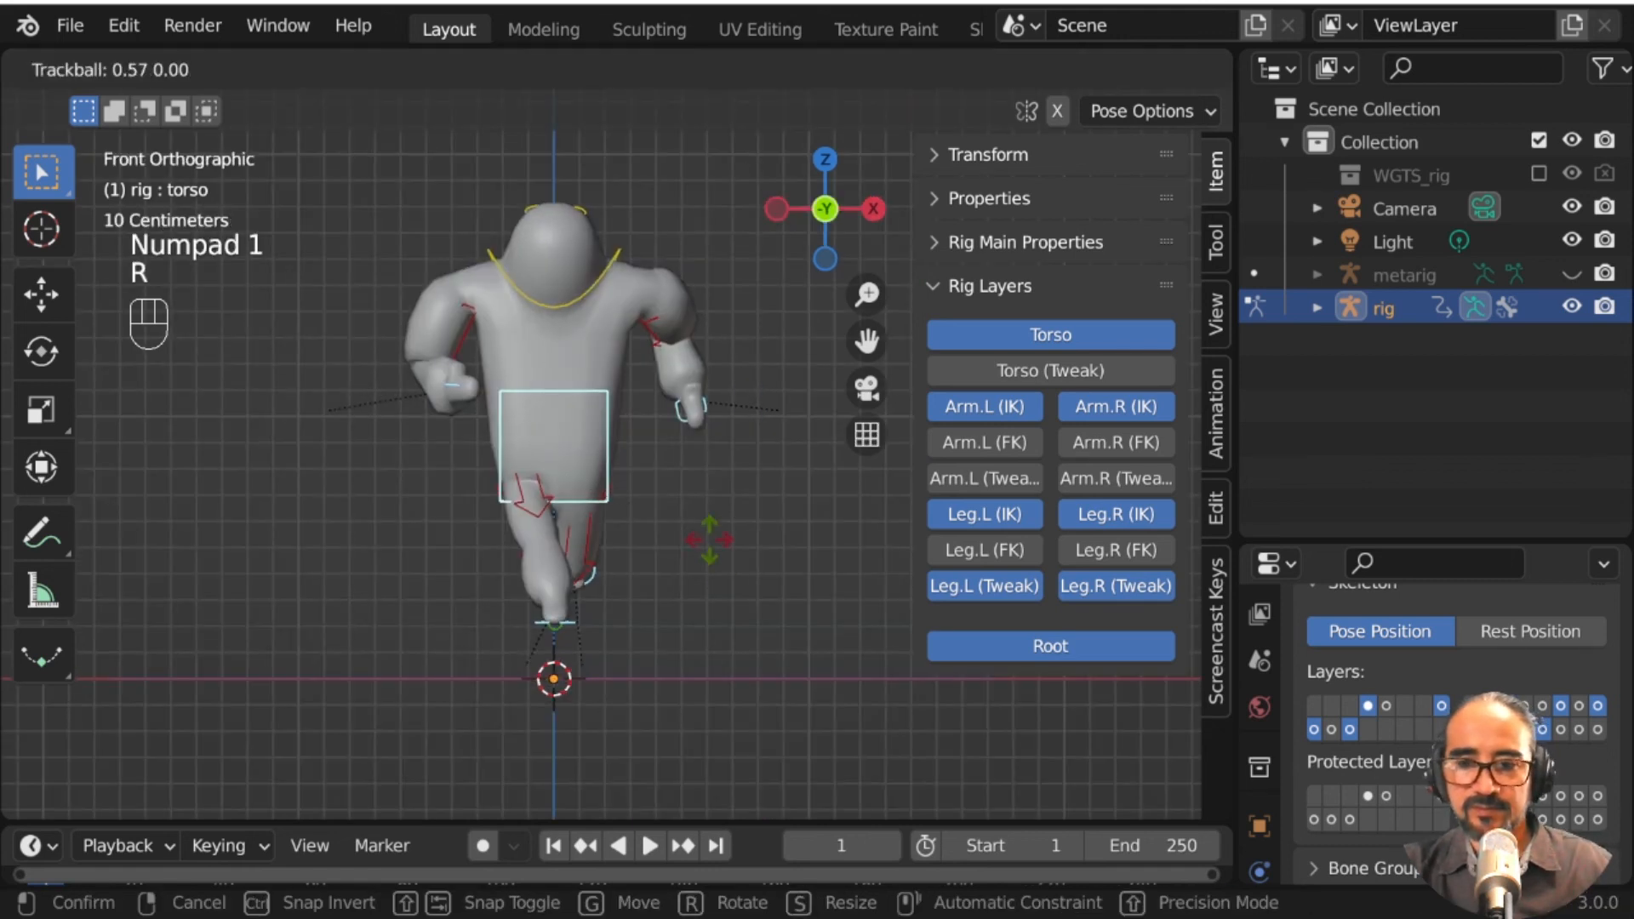
click(707, 522)
Step: Move the right foot's IK control up and outward from the front view, and rotate it about -47° from the side so the toes point up
click(550, 591)
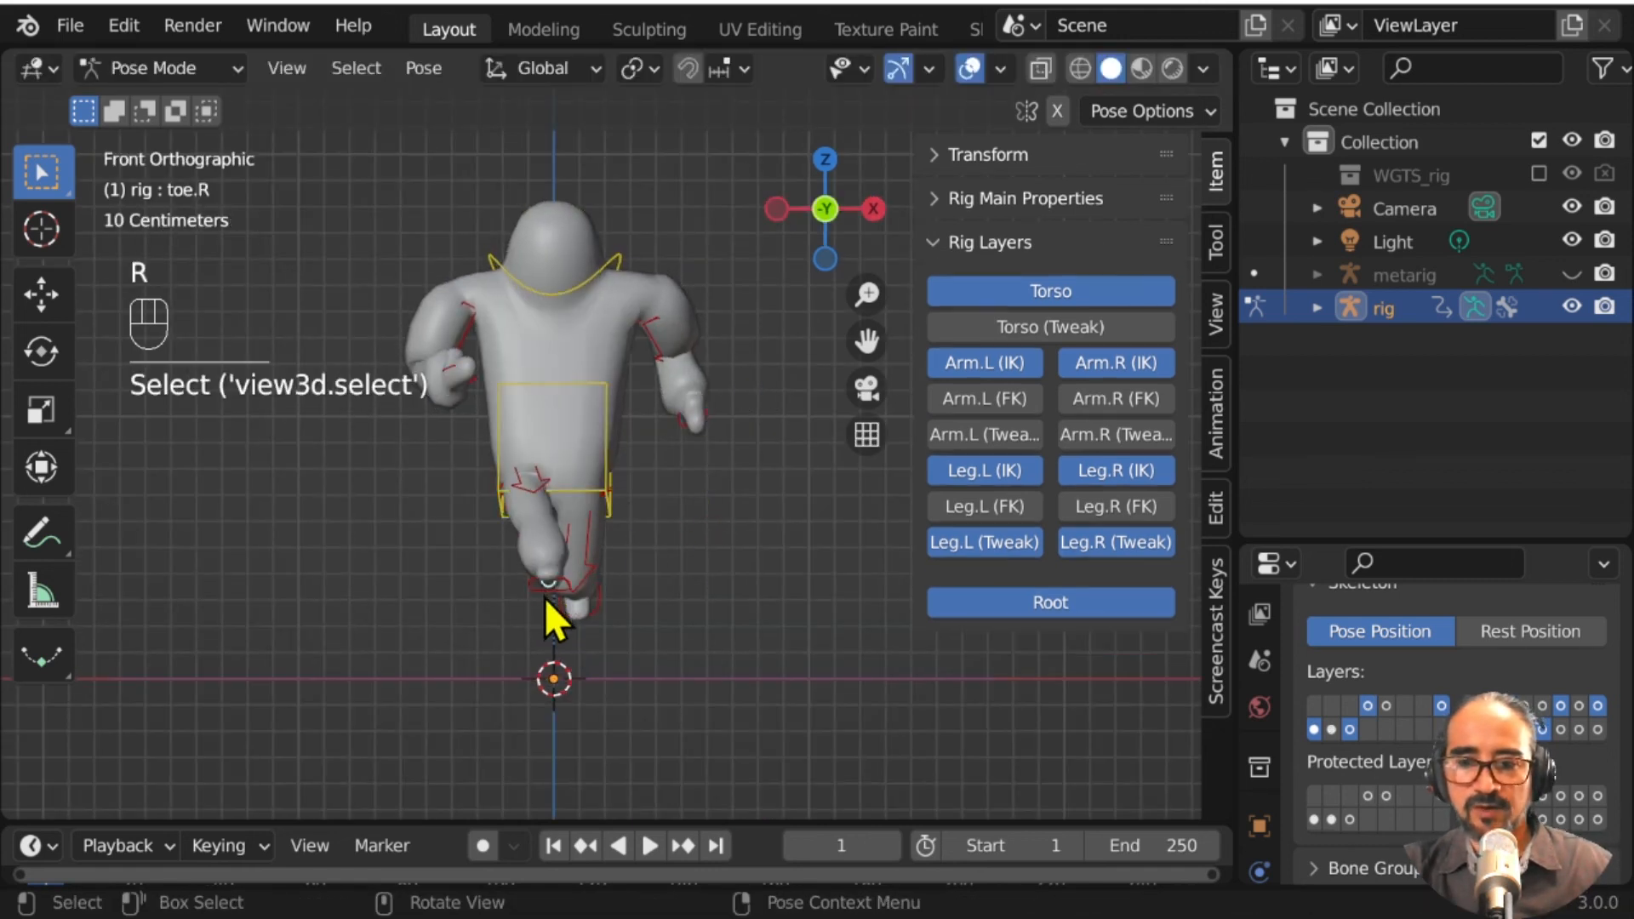
click(535, 593)
key(g)
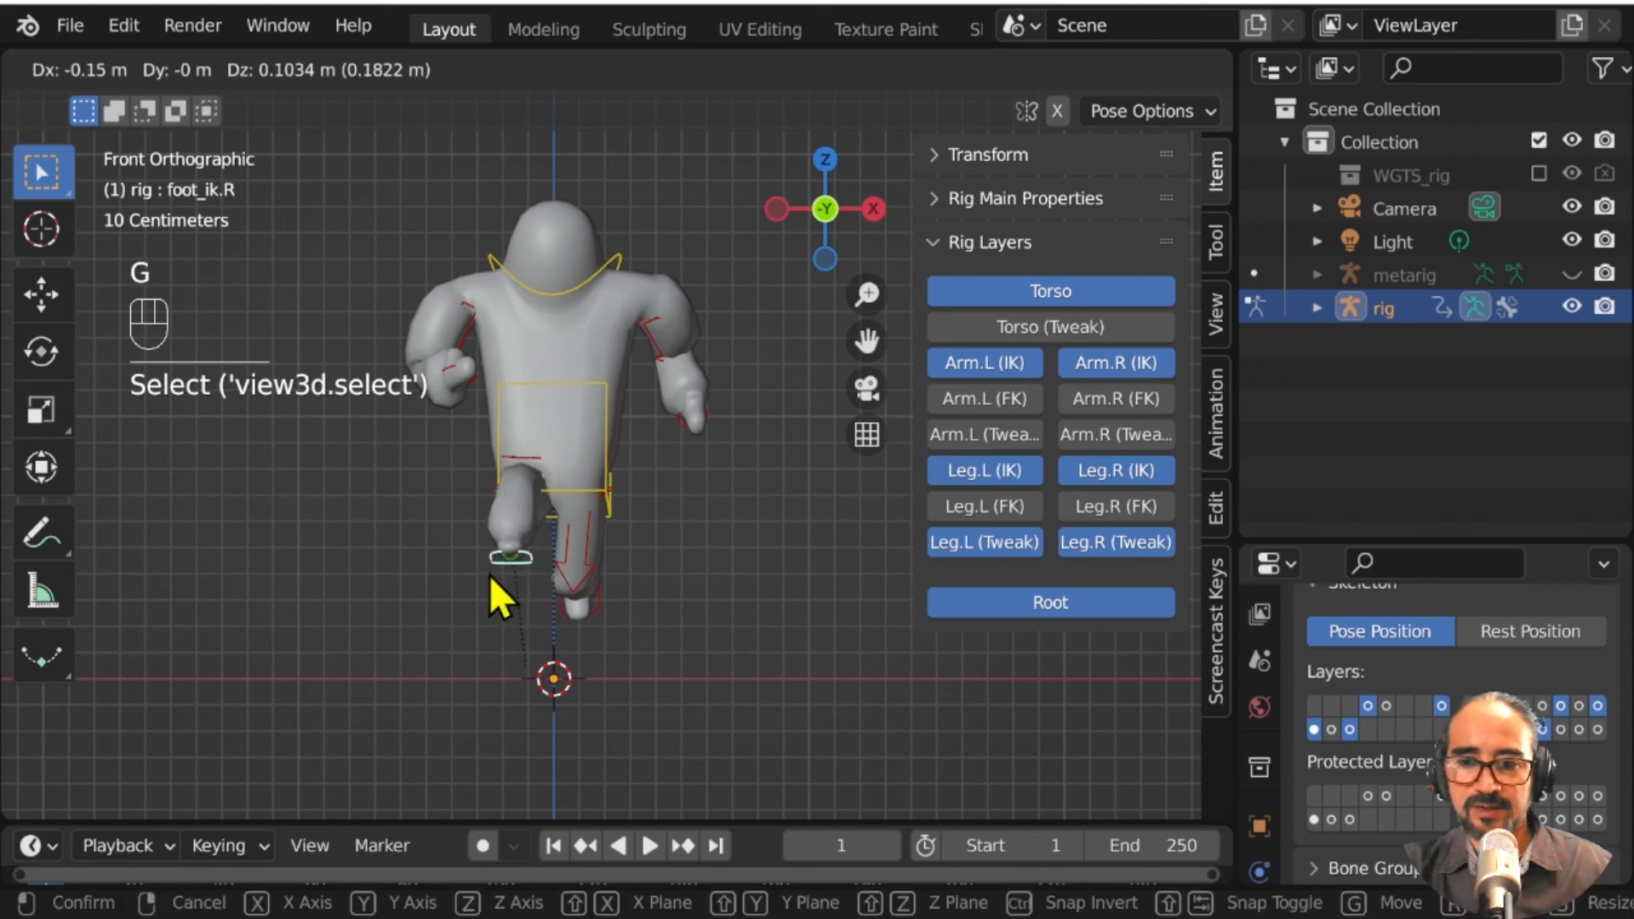
click(491, 576)
middle_drag(491, 577, 891, 633)
key(r)
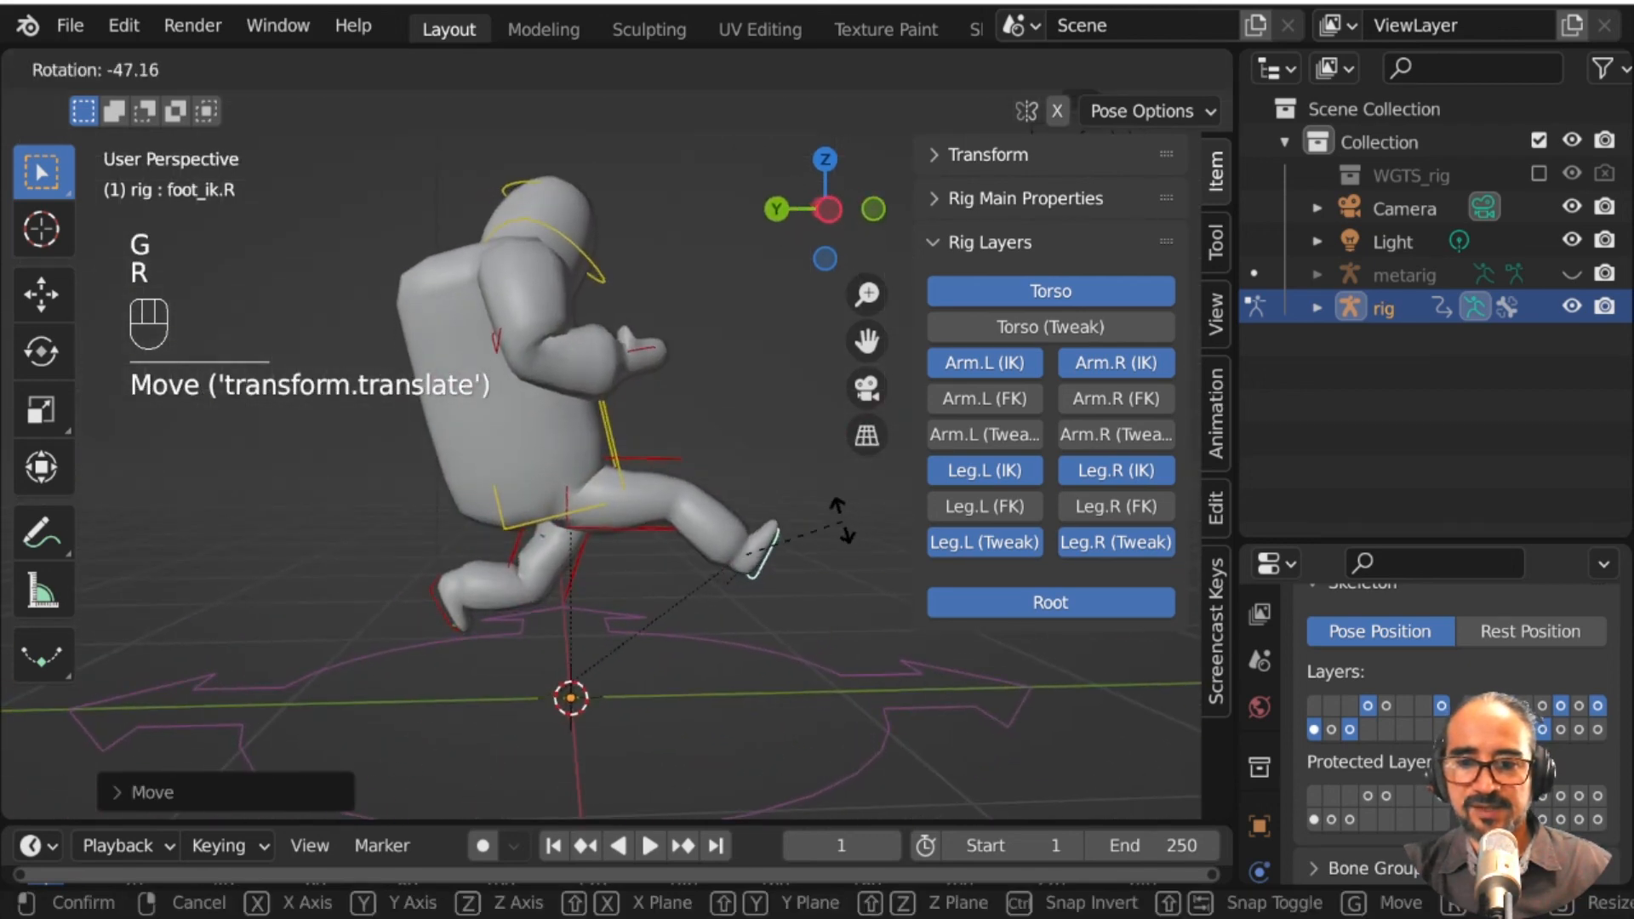
click(834, 521)
Step: Move the right hand's IK control farther forward in front of the body to extend the leading arm
middle_drag(616, 550, 580, 395)
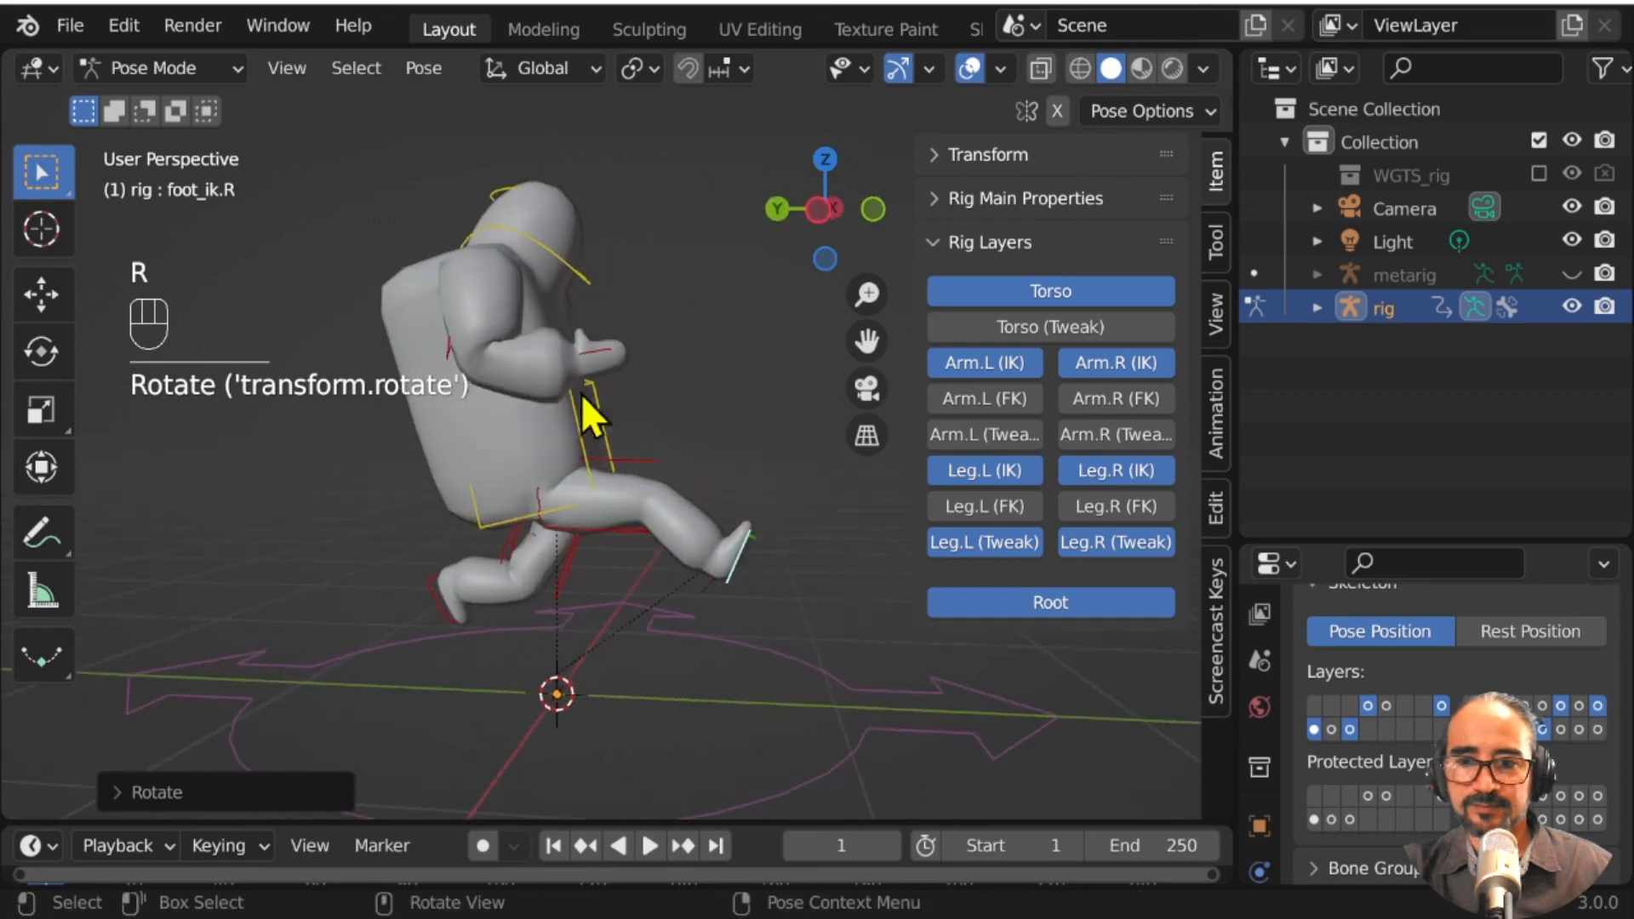
click(596, 356)
key(g)
click(648, 348)
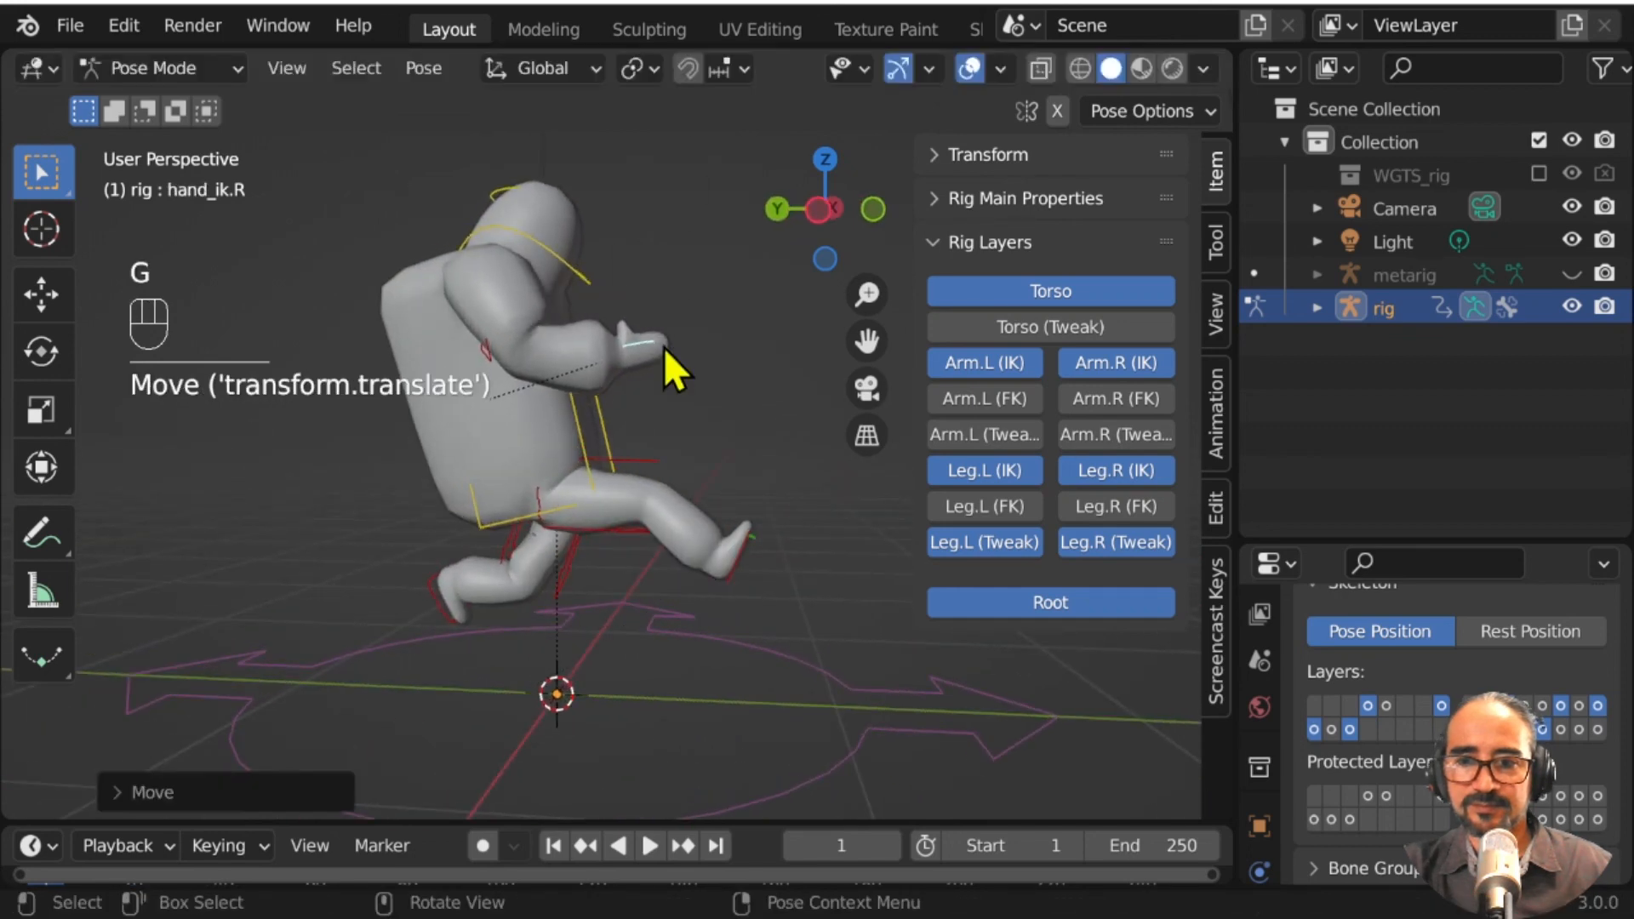
middle_drag(664, 348, 775, 405)
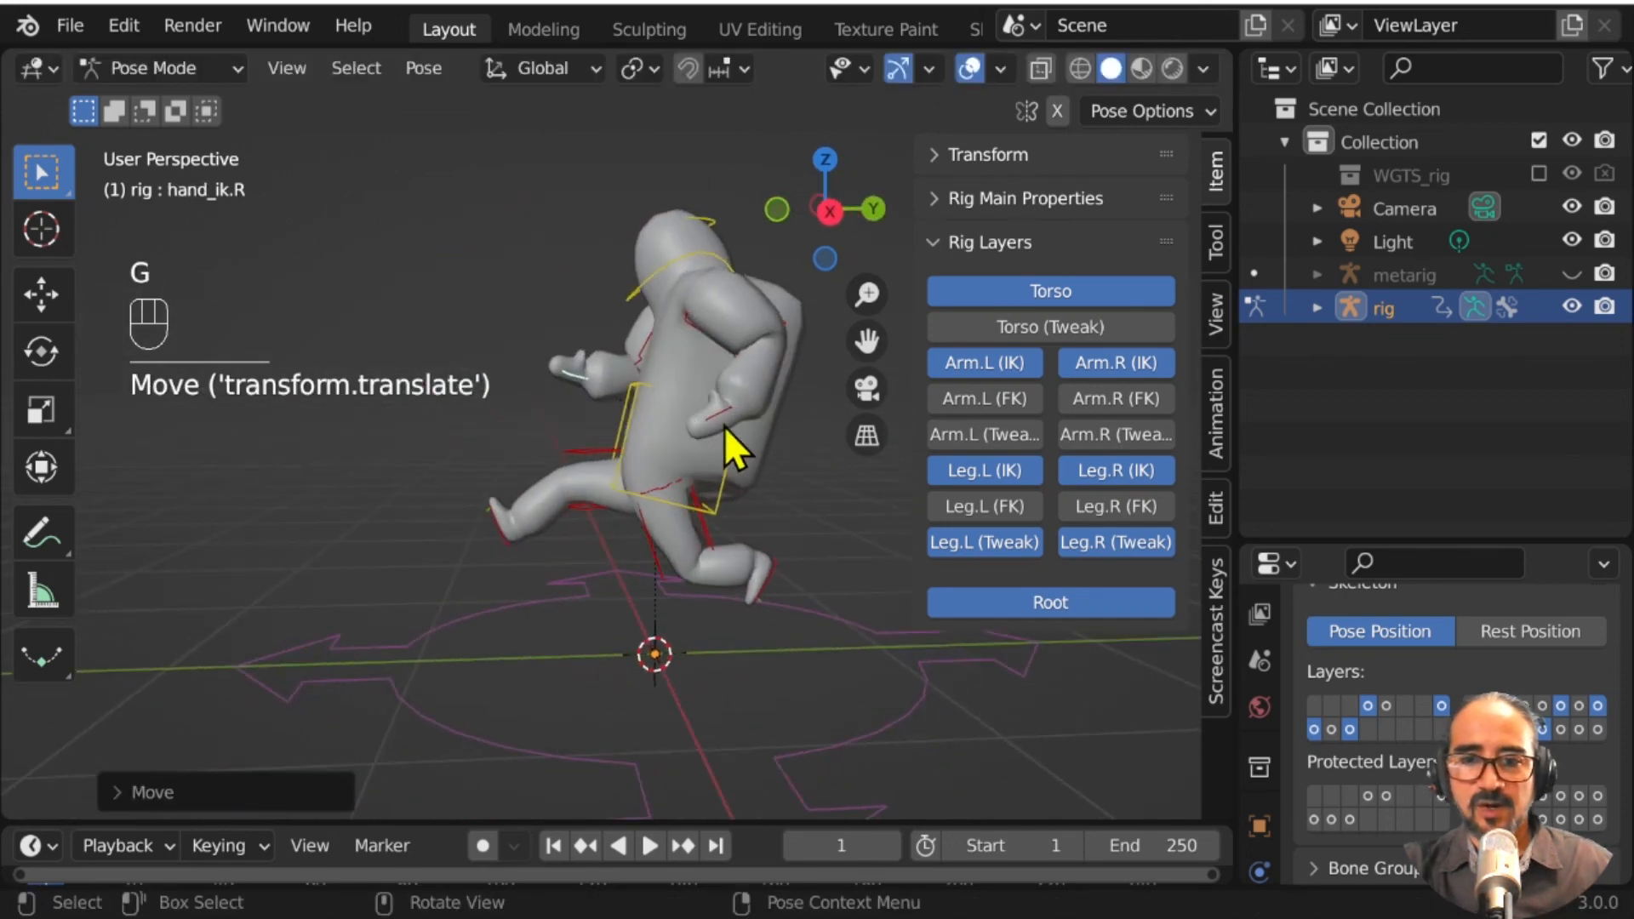
Step: Select the left hand's IK control and examine the character's running pose from several angles
click(685, 460)
middle_drag(685, 460, 715, 590)
mouse_move(669, 477)
middle_down()
mouse_move(566, 675)
mouse_move(851, 657)
mouse_move(613, 621)
mouse_move(682, 482)
middle_up()
scroll(693, 572, up, 3)
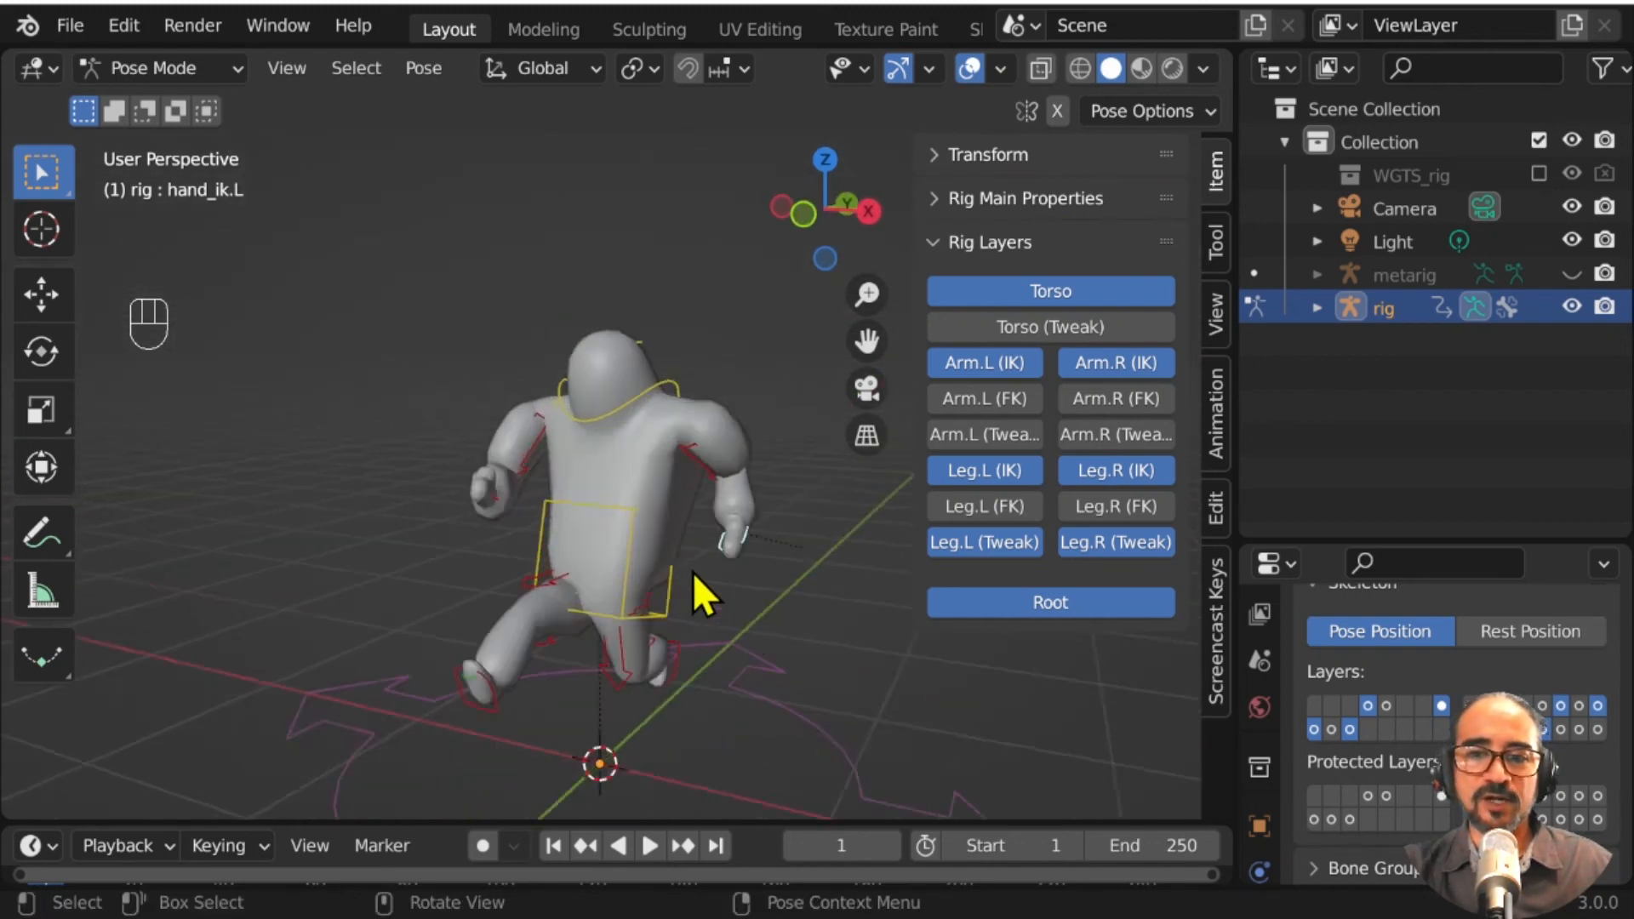
middle_drag(693, 572, 667, 298)
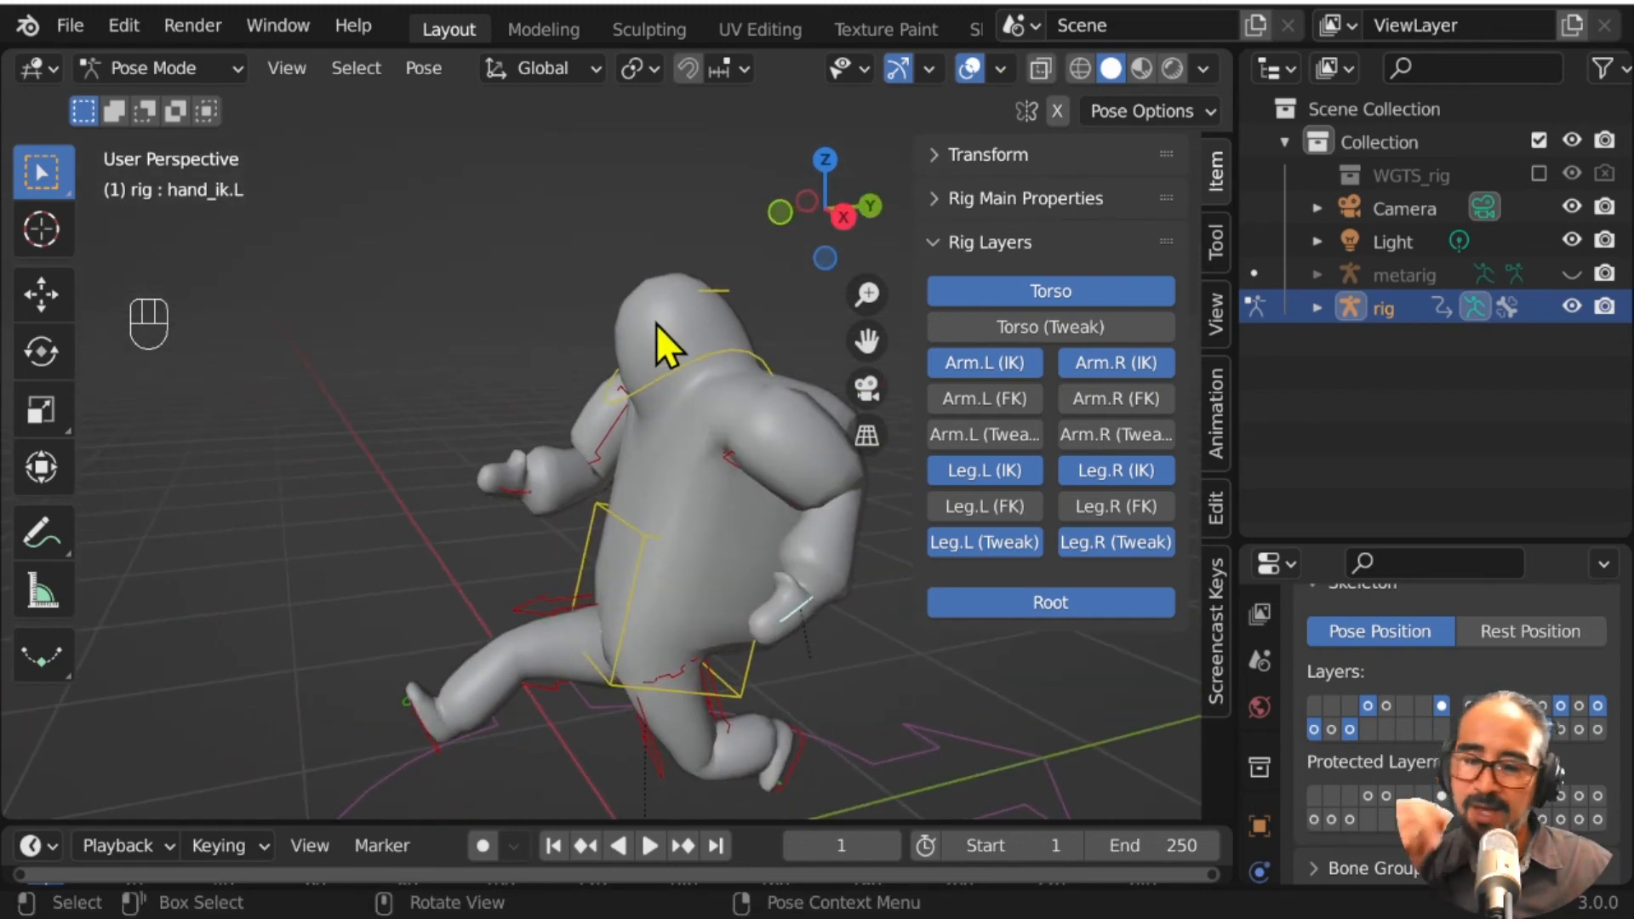
middle_drag(570, 638, 588, 579)
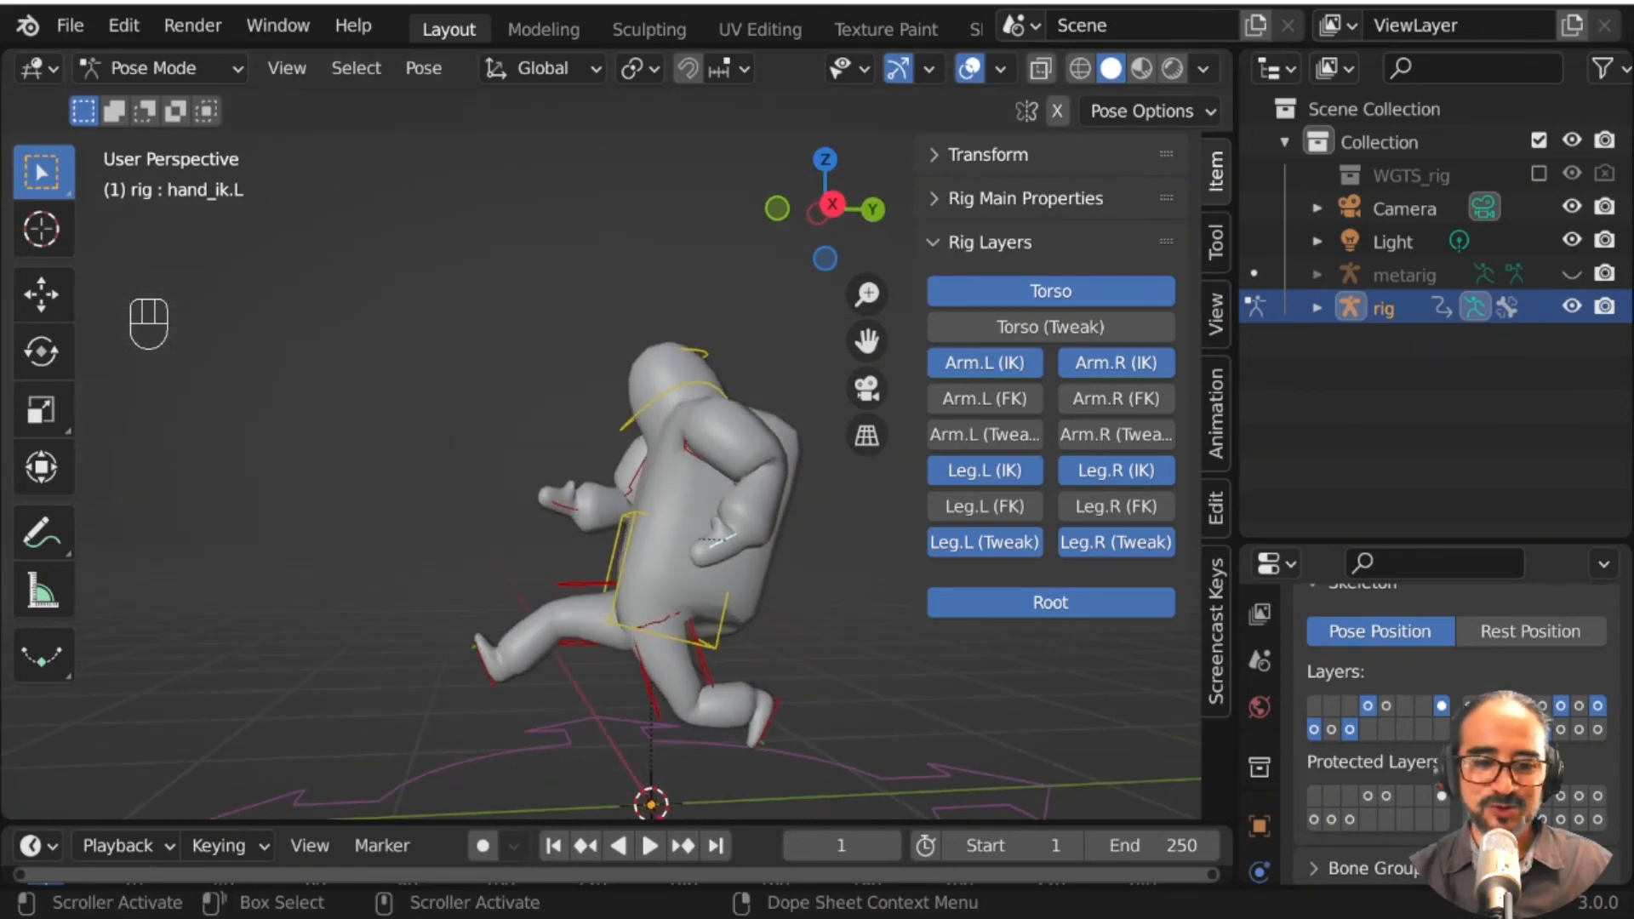